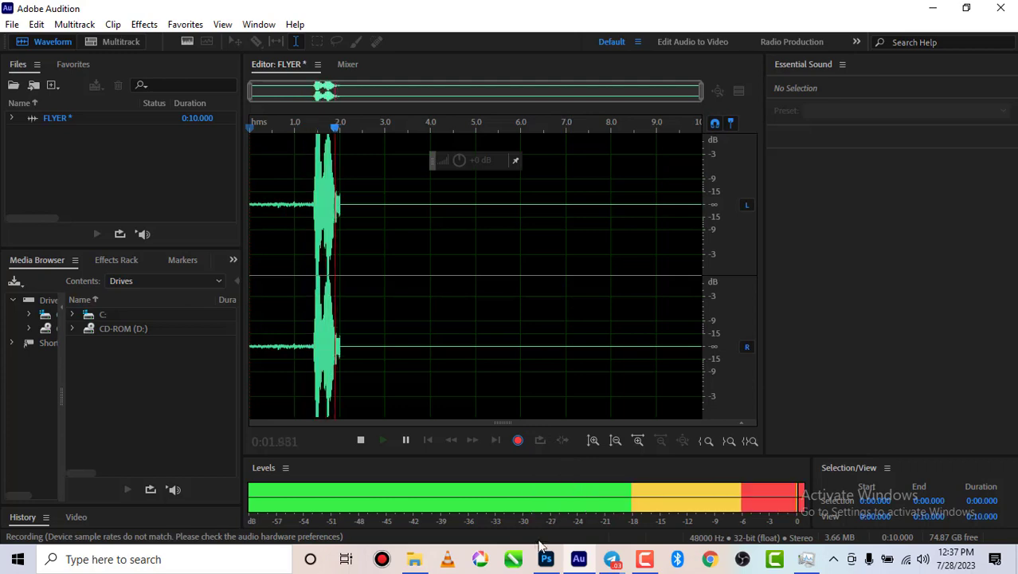
- Switch to Photoshop and dismiss the New Document dialog without creating anything
mouse_move(545, 558)
left_click(538, 495)
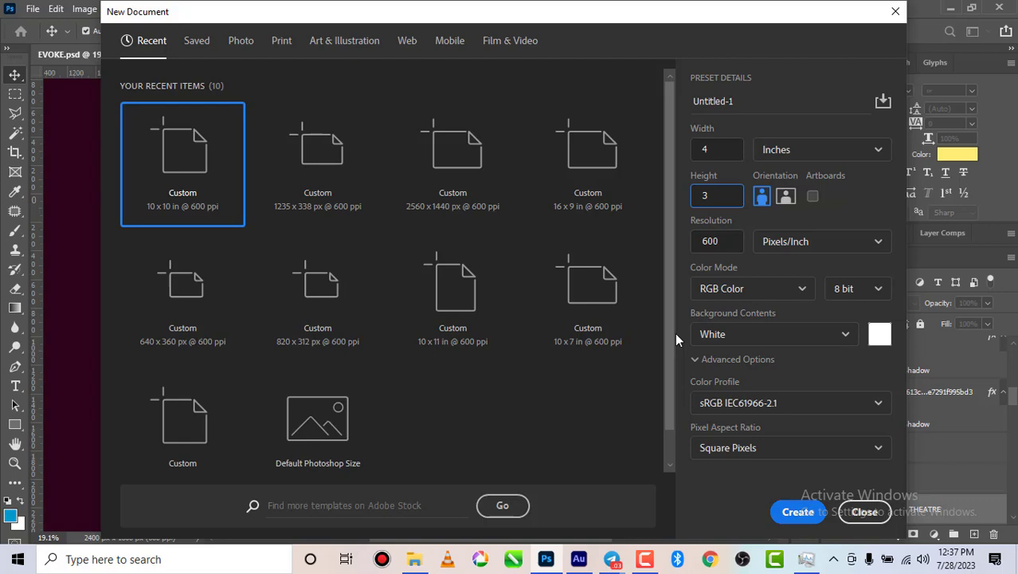
left_click(863, 514)
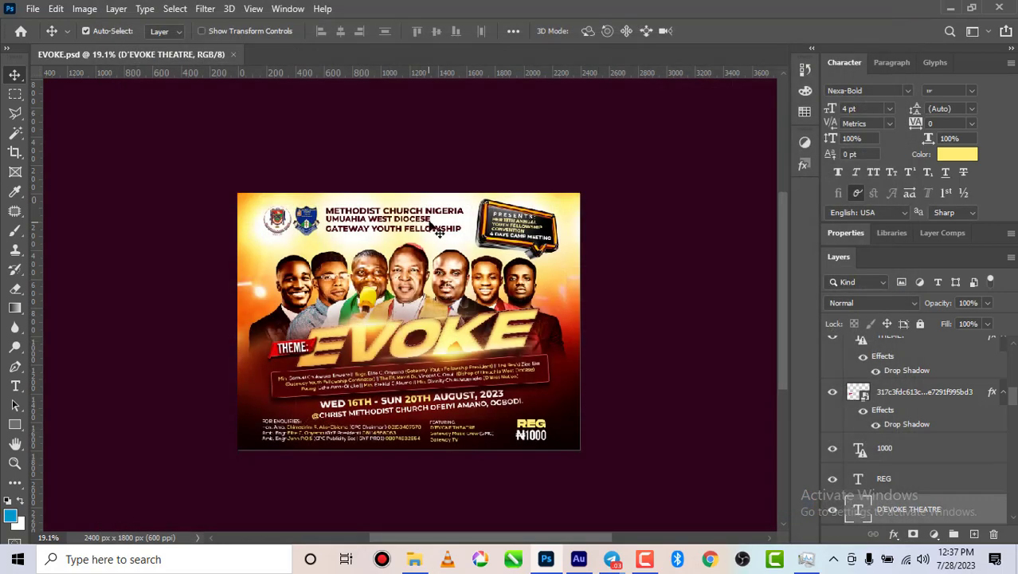
- Examine the layout, portraits and text of the finished EVOKE flyer at different magnifications
scroll(472, 268, "down", 3)
scroll(470, 269, "up", 4)
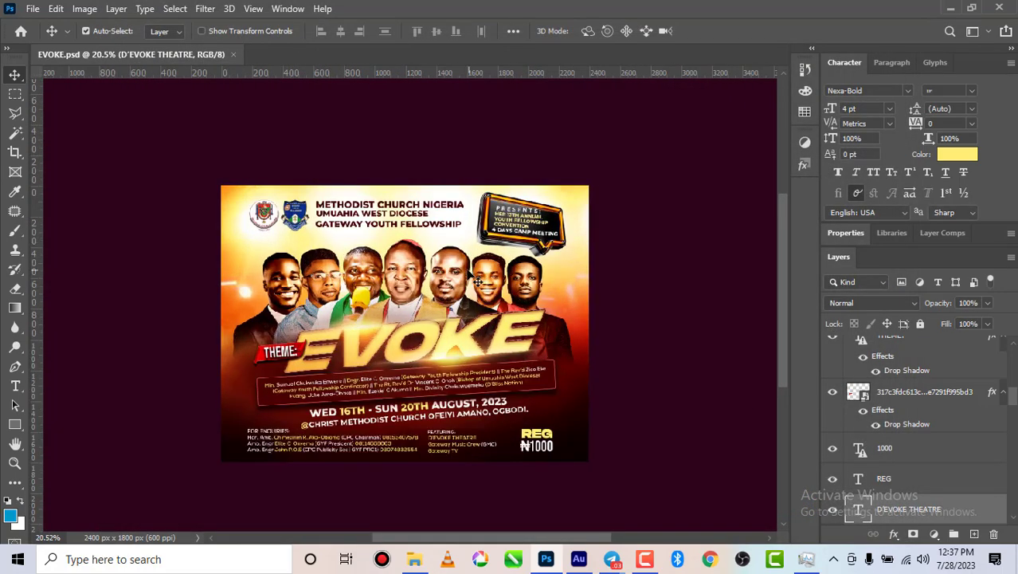
scroll(376, 312, "up", 1)
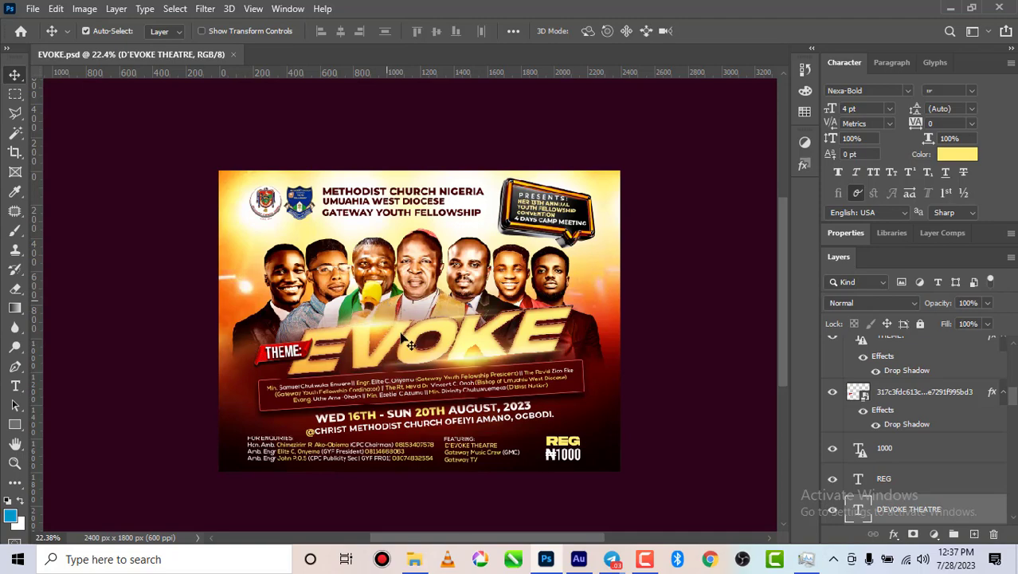
mouse_move(645, 558)
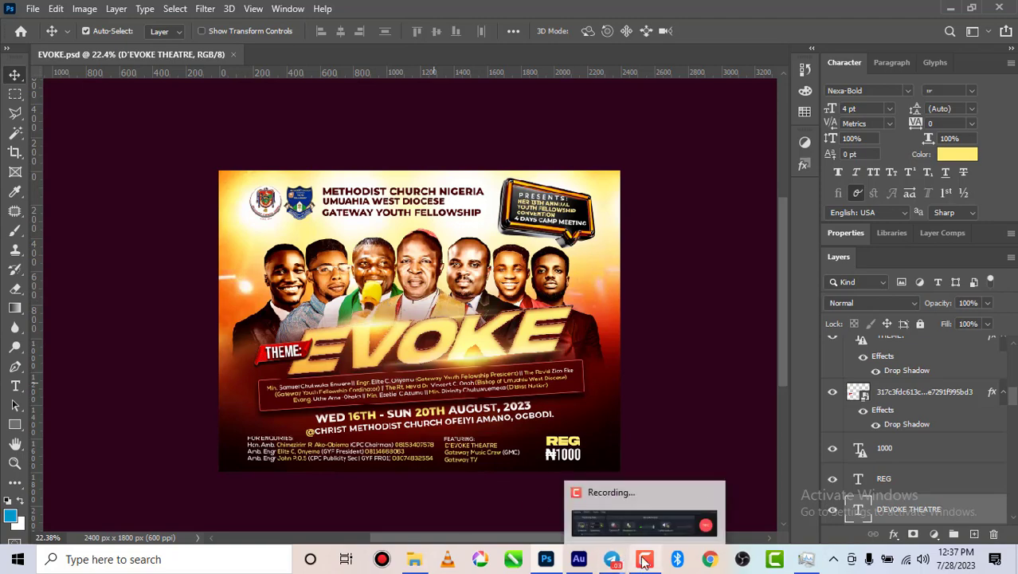
mouse_move(639, 524)
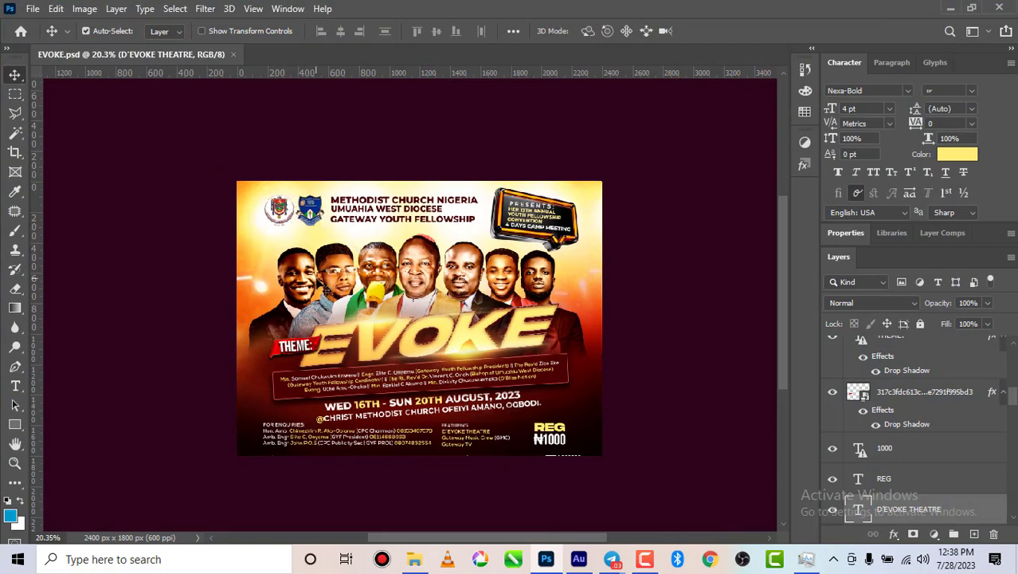
scroll(323, 286, "up", 1)
scroll(362, 305, "up", 1)
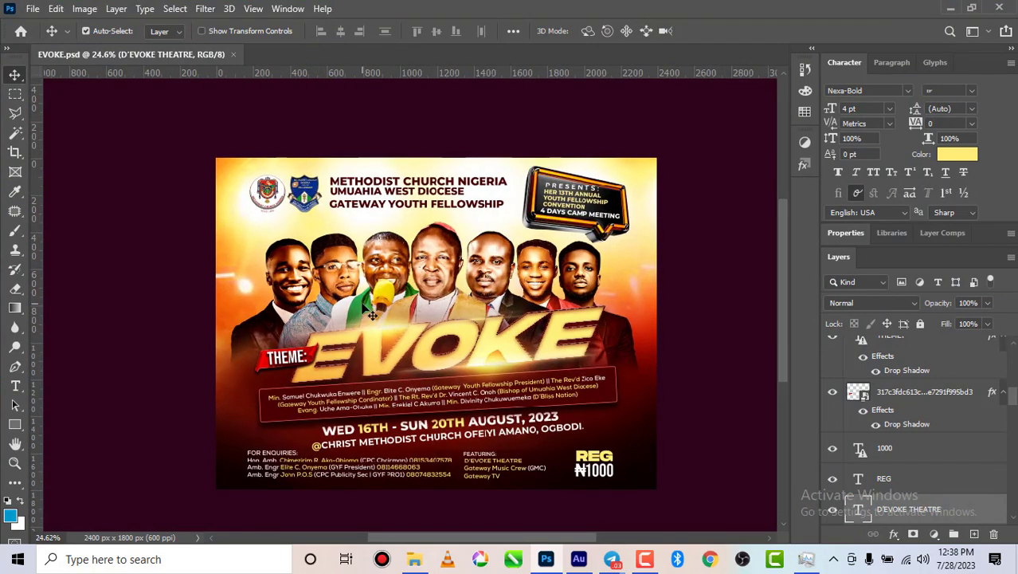
scroll(367, 305, "down", 1)
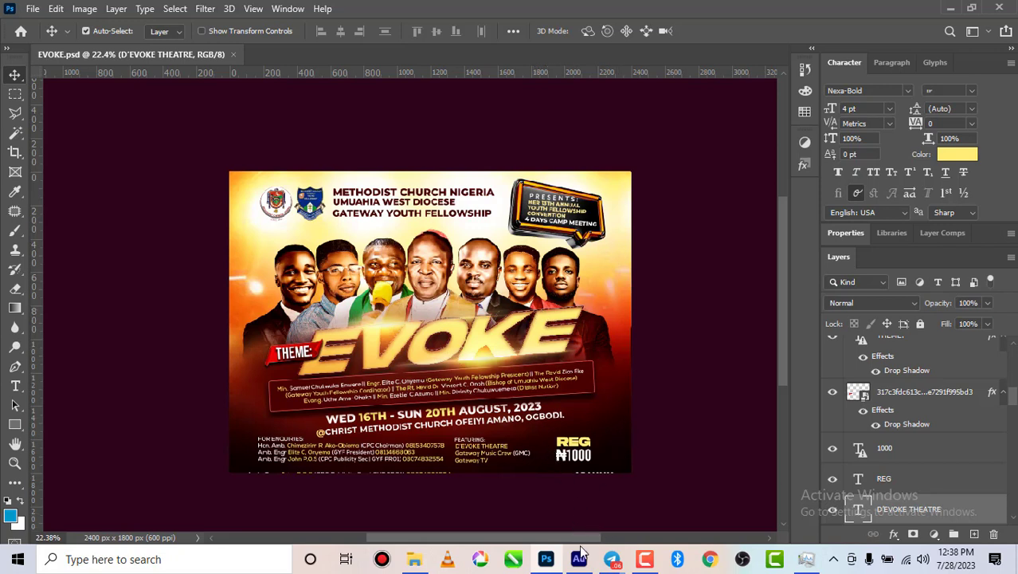
mouse_move(548, 561)
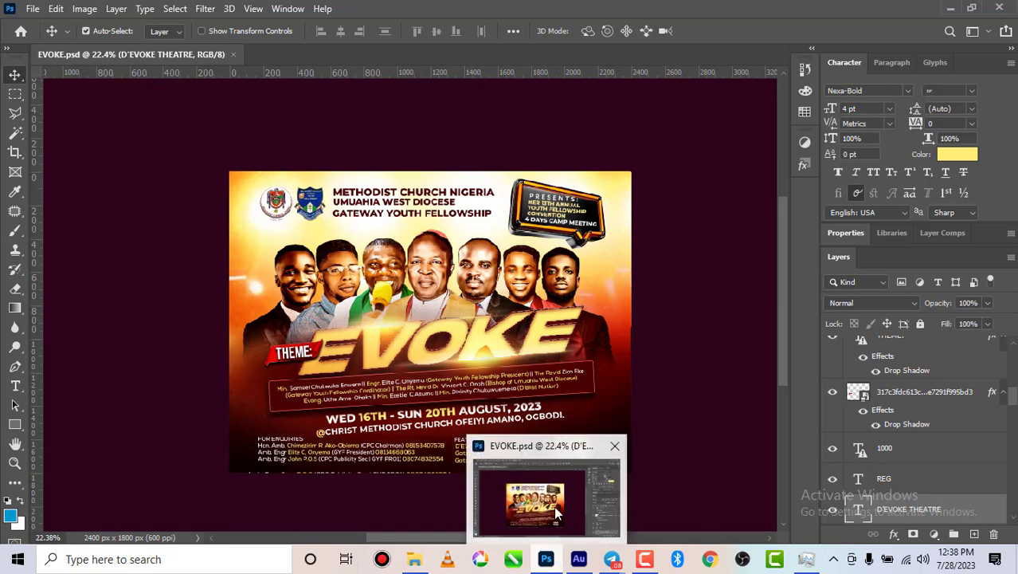
mouse_move(612, 561)
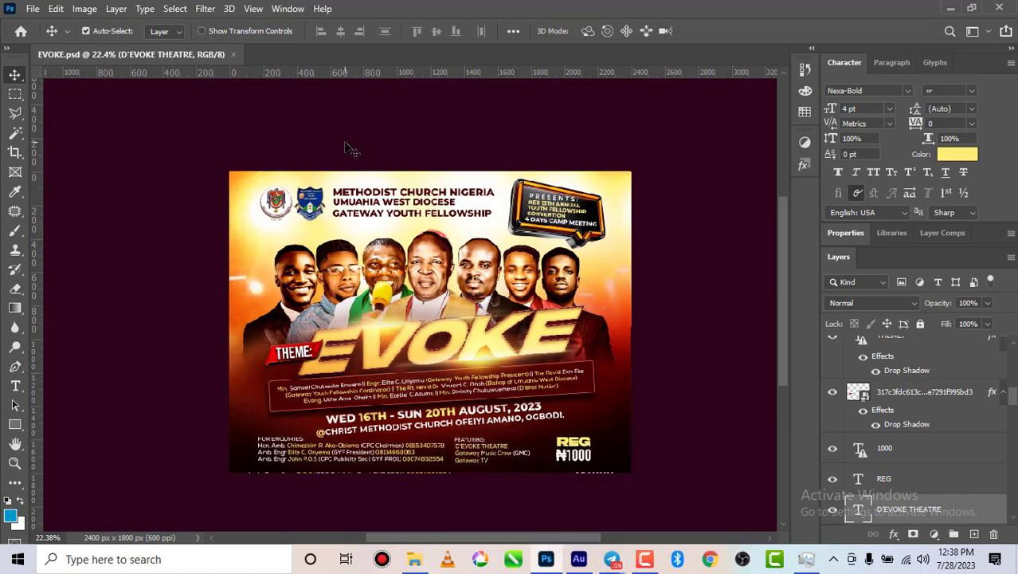
scroll(321, 147, "up", 1)
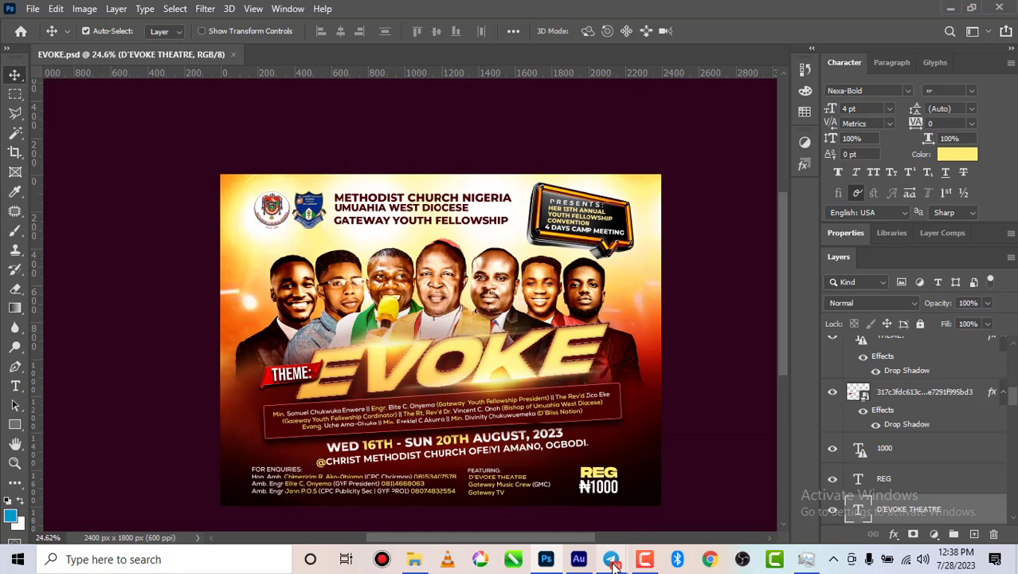
left_click(565, 491)
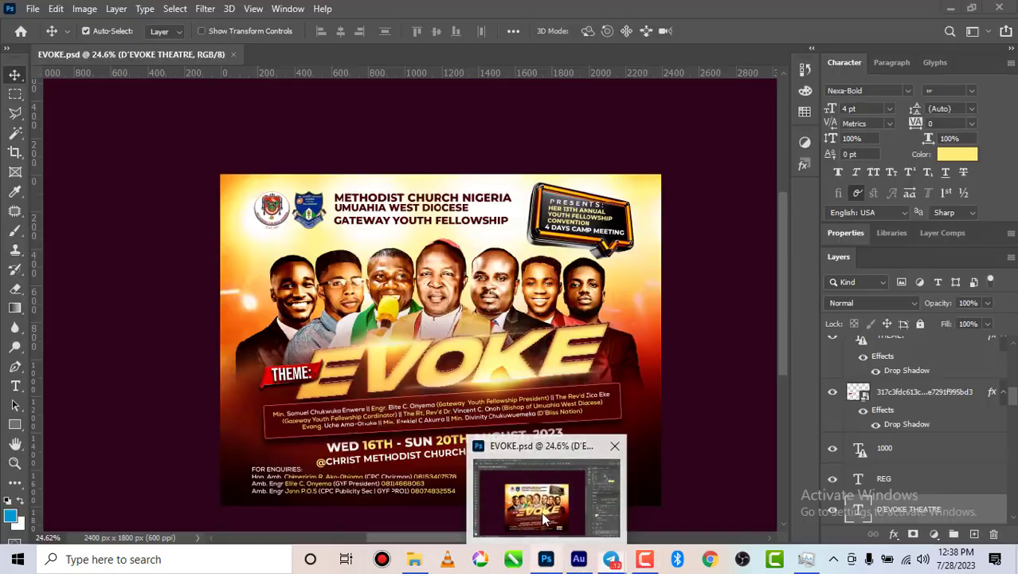
left_click(541, 512)
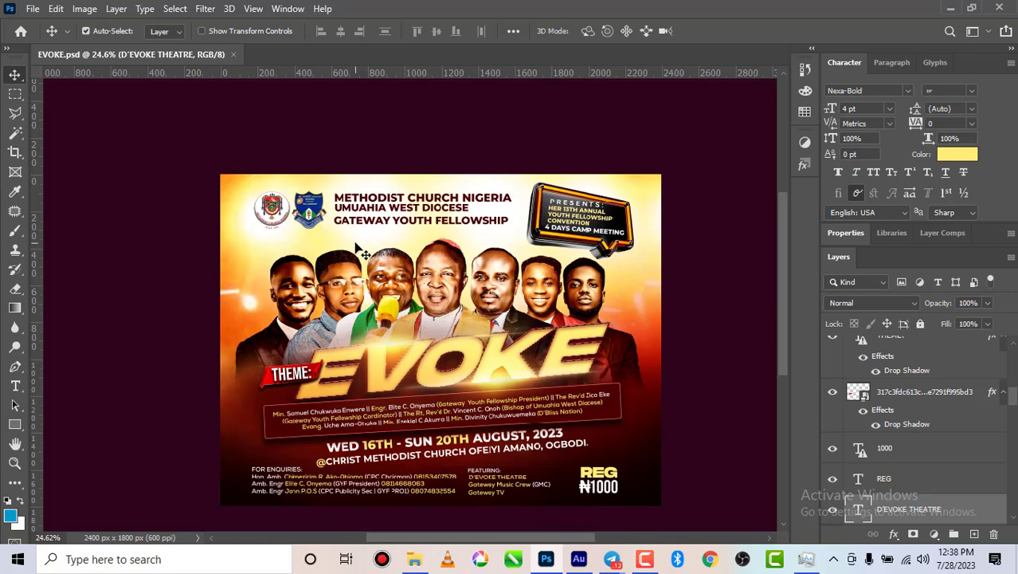
- Create a new 4 x 3 inch document at 600 pixels/inch in RGB Color with a white background
left_click(32, 11)
left_click(51, 32)
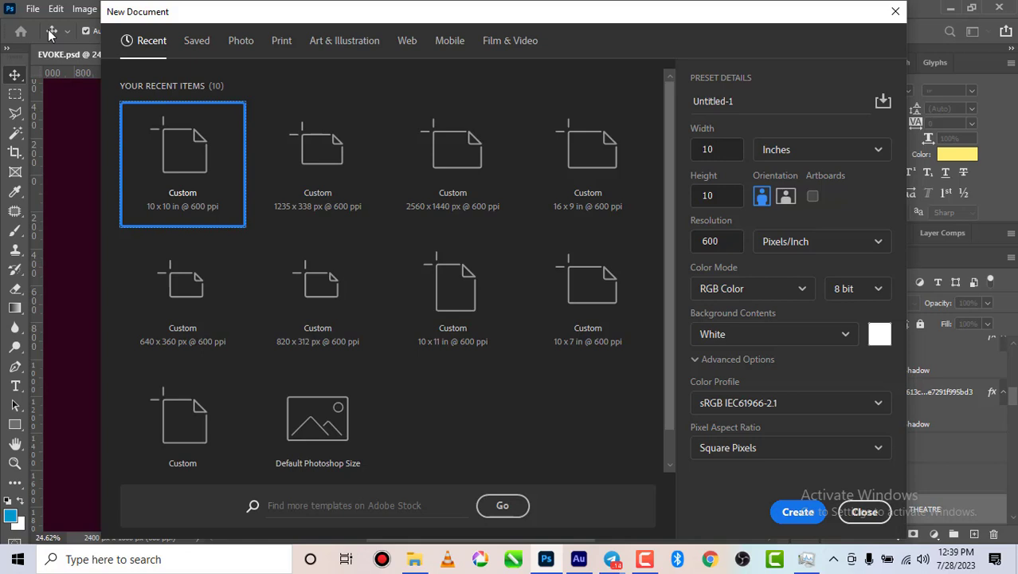
left_click(724, 150)
double_click(708, 150)
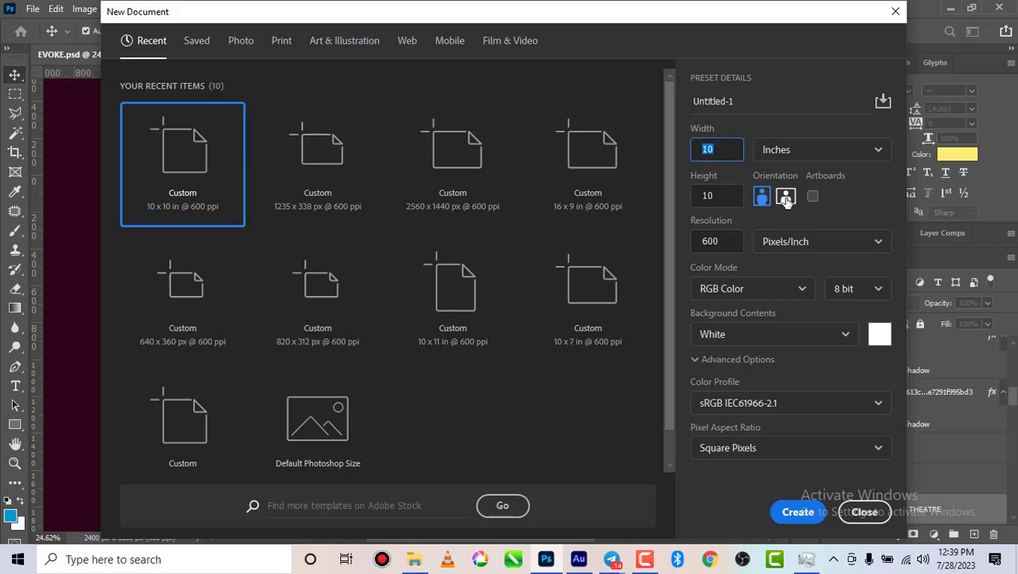
type("4")
double_click(700, 196)
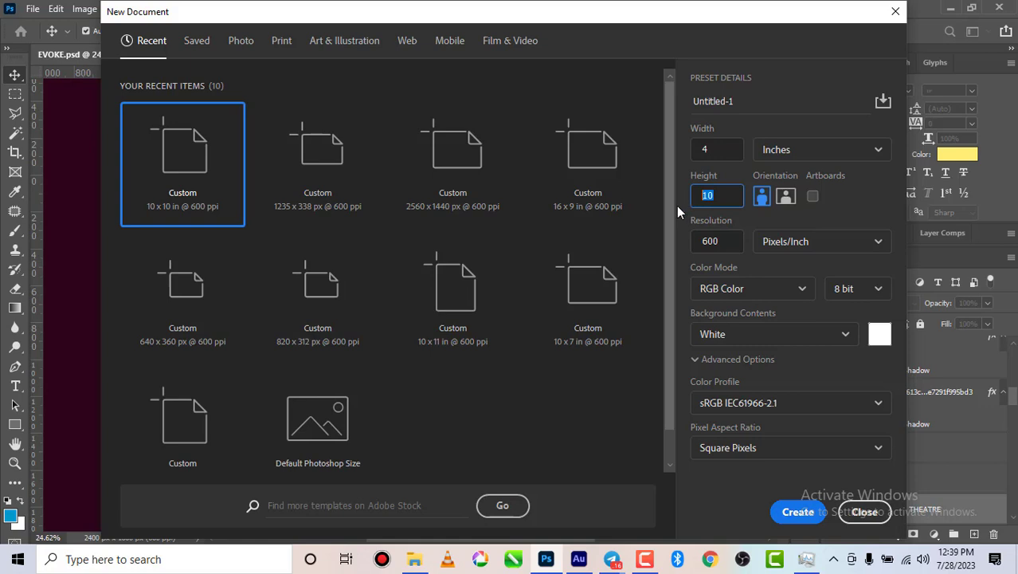
type("3")
left_click(773, 292)
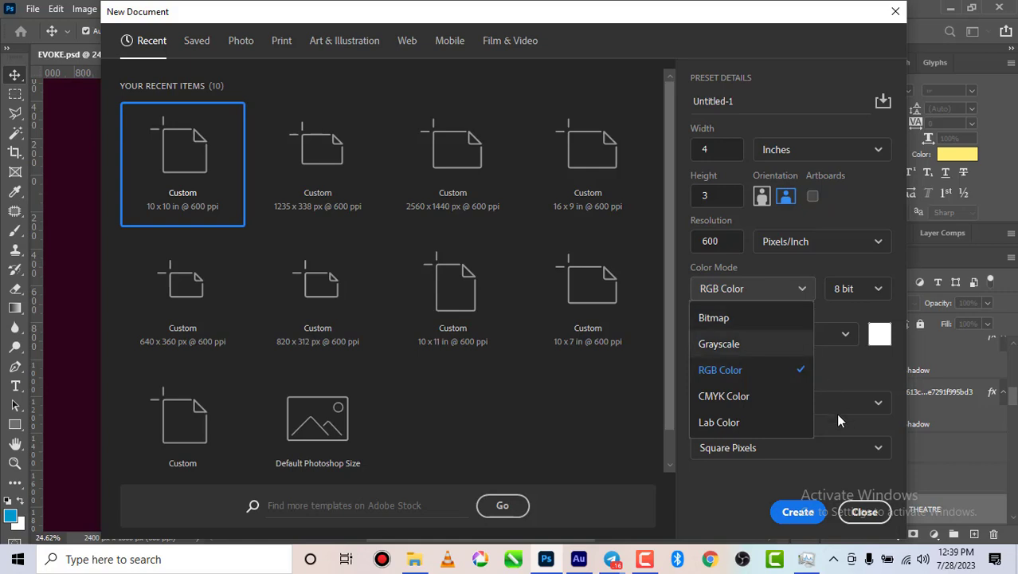
left_click(860, 370)
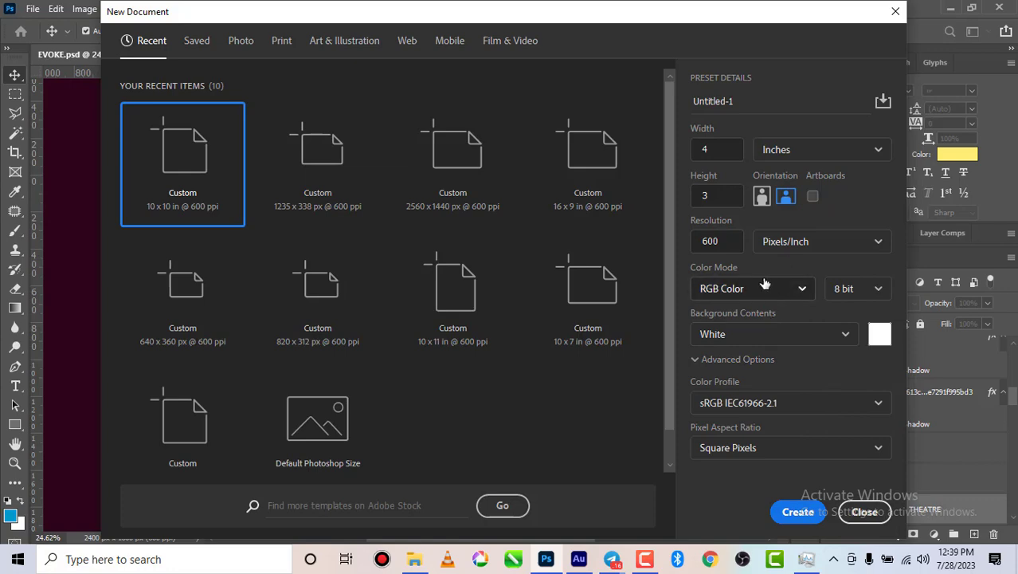
left_click(797, 513)
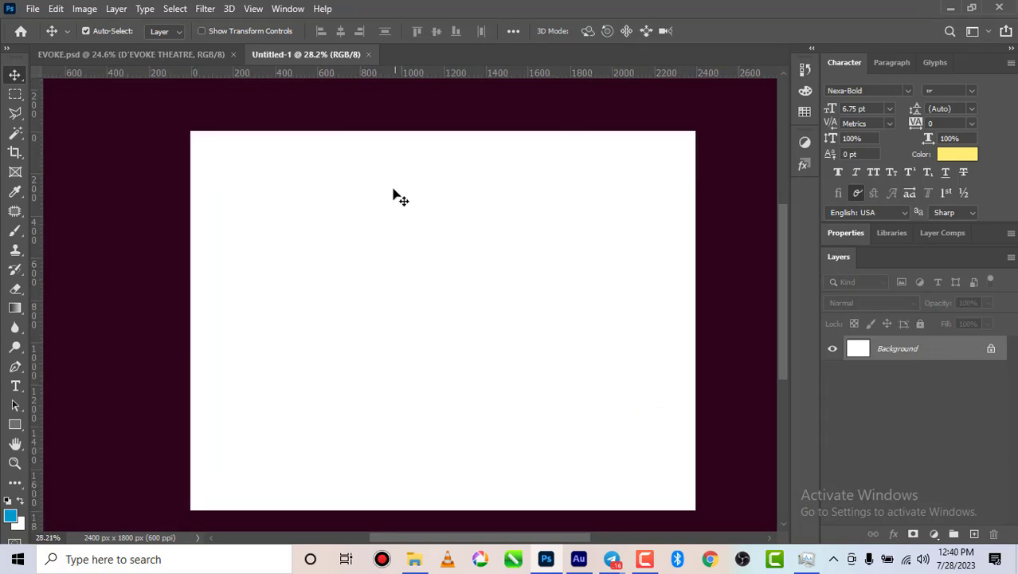
- Add two horizontal and two vertical guides just inside the four canvas edges as margins
scroll(452, 186, "up", 1)
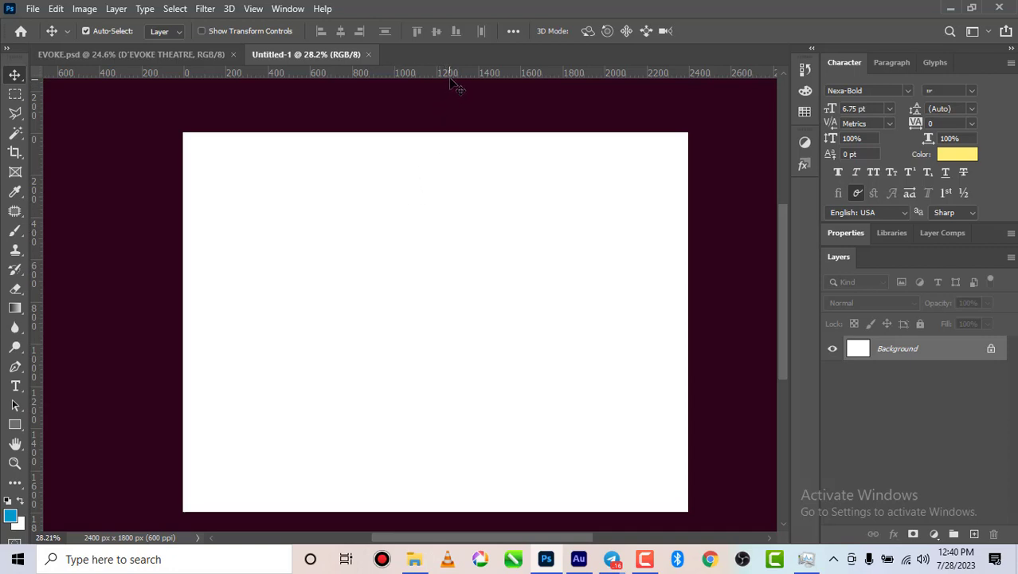
left_click_drag(454, 75, 456, 150)
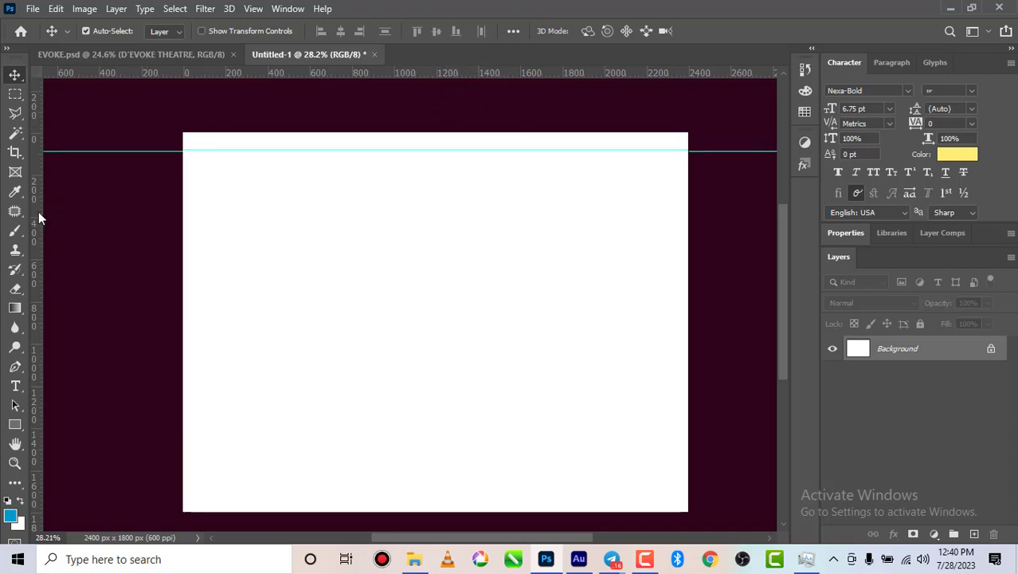
left_click_drag(37, 212, 198, 225)
left_click_drag(41, 211, 678, 278)
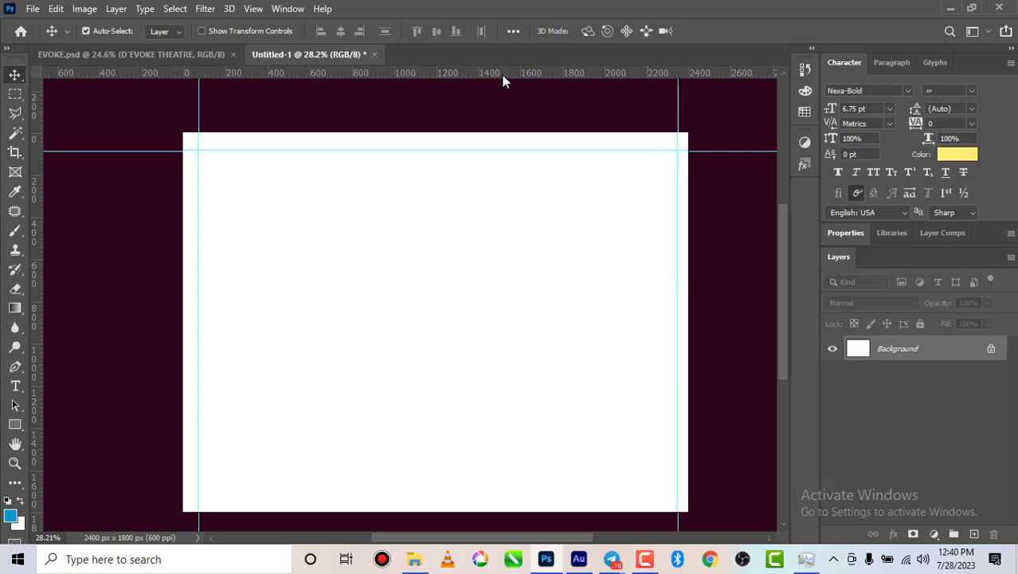
left_click_drag(502, 75, 502, 498)
- Place the red globe image 638746e225ccf5f7ece7ae062ab26ca0 from the evoke project folder into the new document
scroll(470, 350, "down", 4)
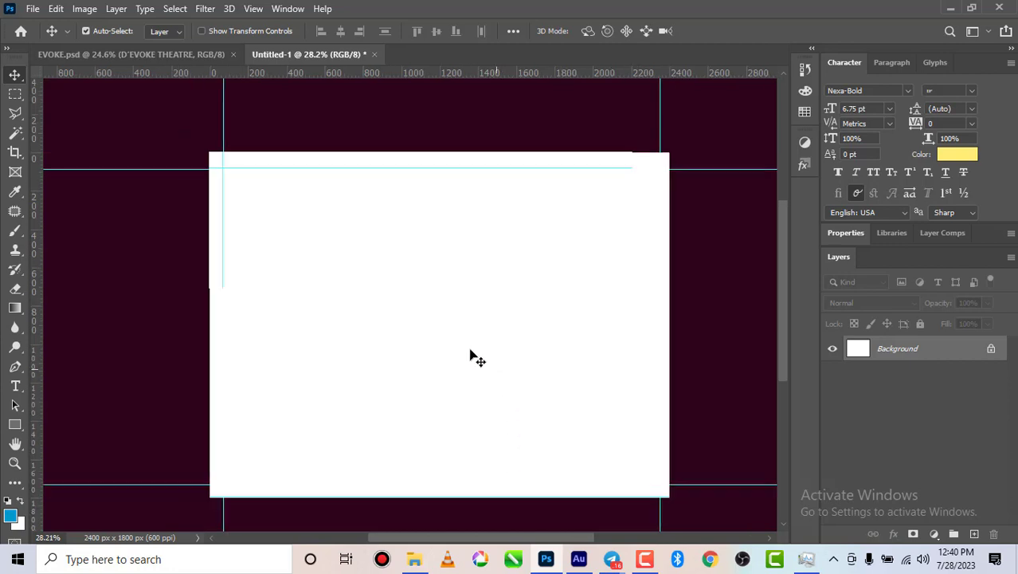
scroll(392, 326, "up", 1)
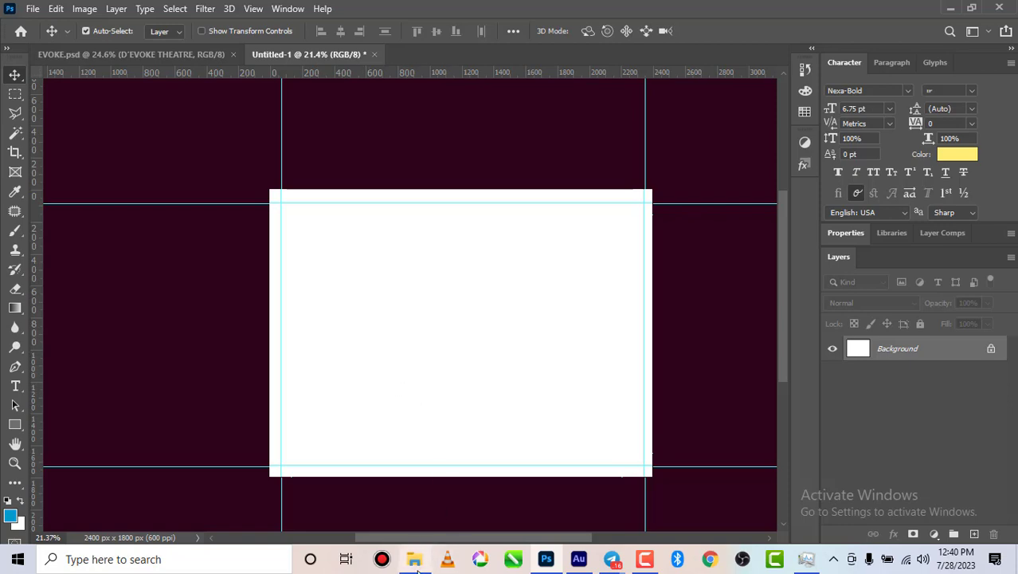
mouse_move(415, 558)
left_click(436, 498)
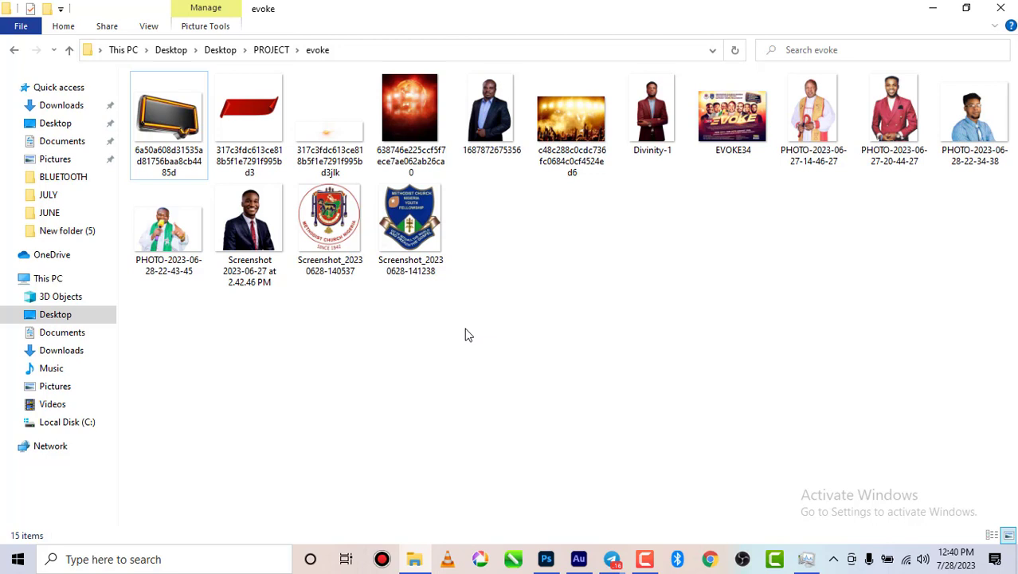
left_click(401, 115)
left_click_drag(462, 172, 484, 380)
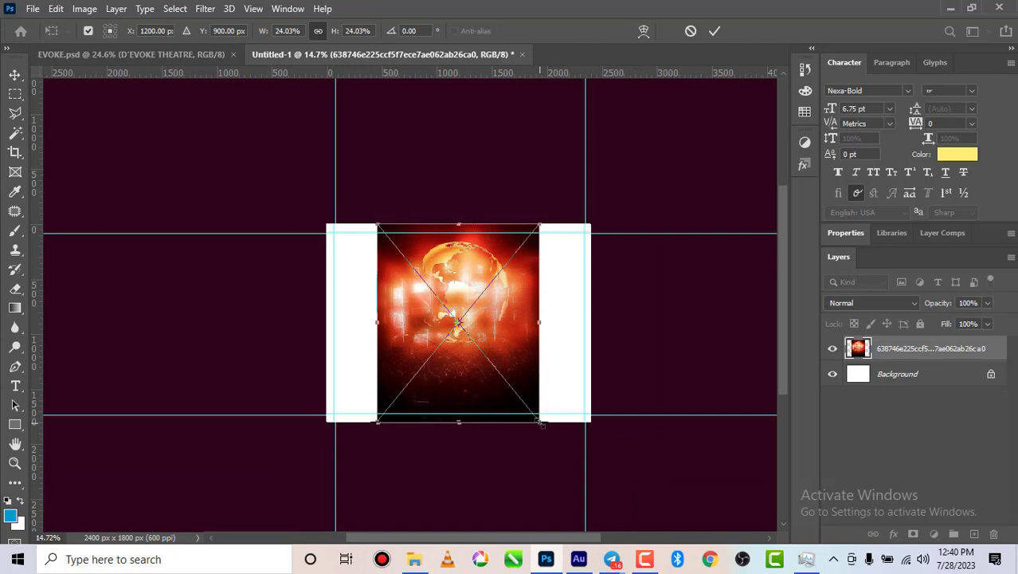
- Scale the placed globe image to about 43.48% and position it at about X 1200 px, Y 619 px to cover the canvas
left_click_drag(539, 419, 607, 504)
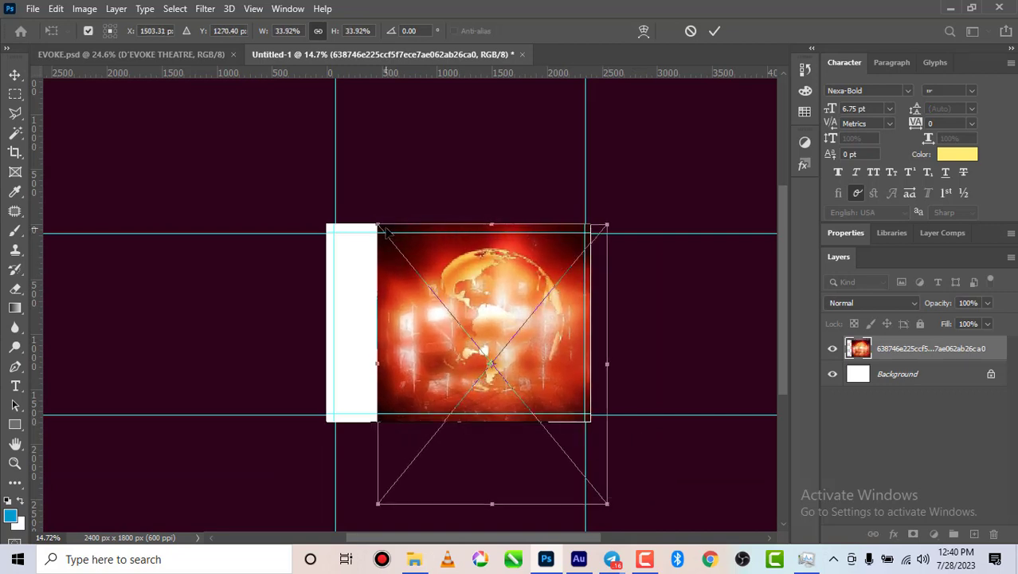
left_click_drag(378, 225, 284, 162)
left_click_drag(516, 346, 516, 326)
scroll(503, 339, "up", 1)
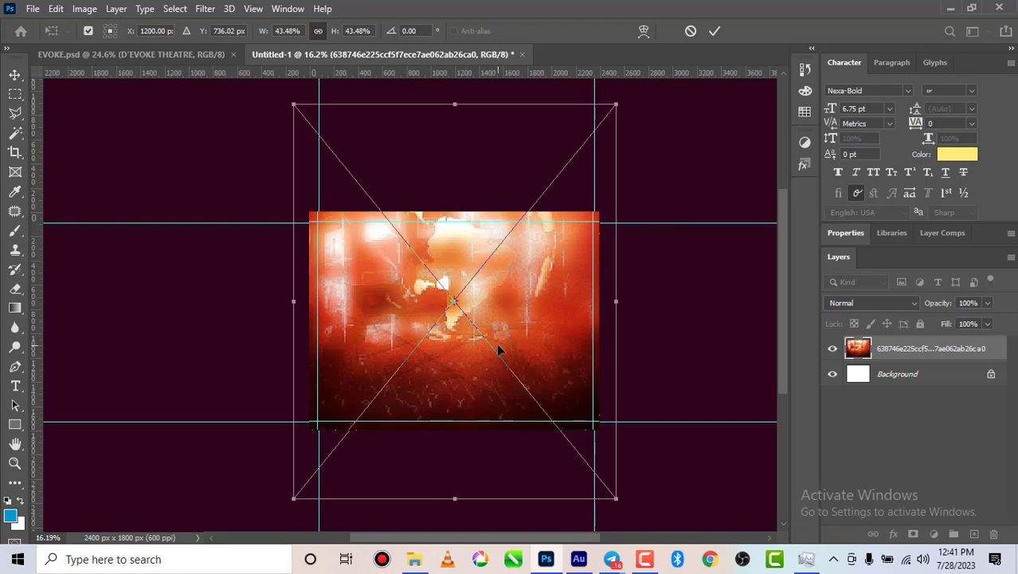
left_click_drag(523, 329, 529, 323)
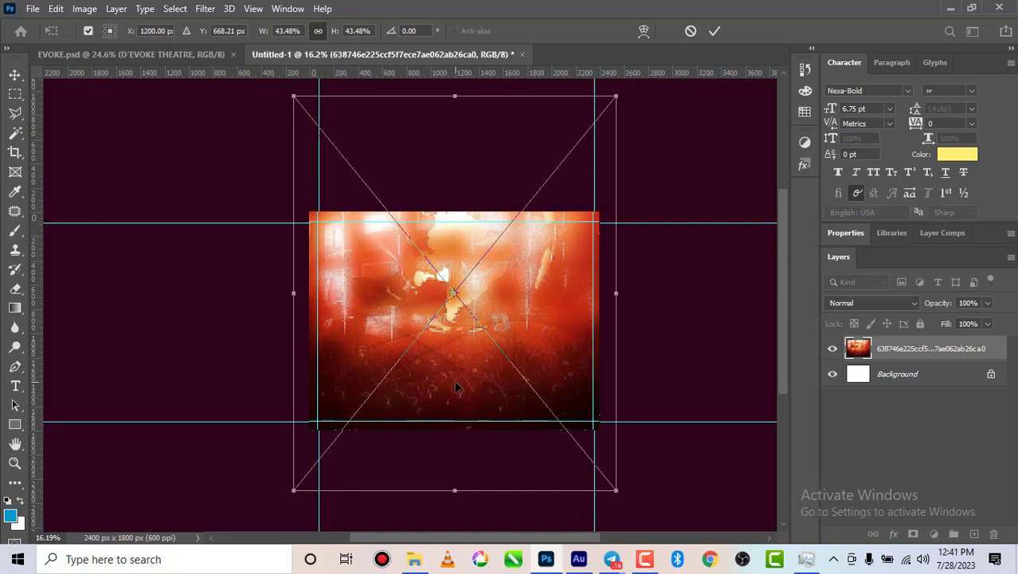
left_click_drag(458, 388, 456, 381)
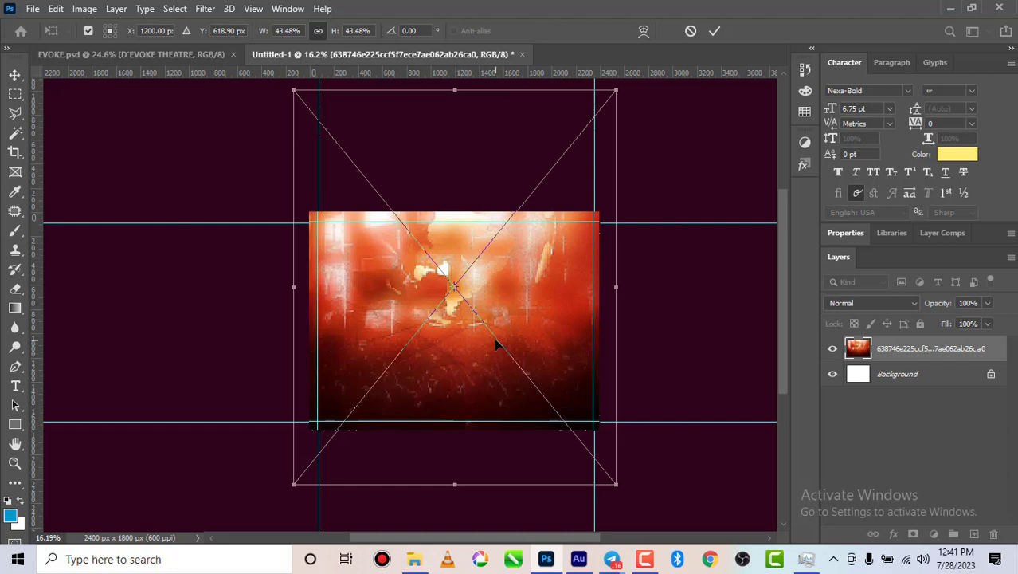
left_click(714, 30)
- Shift the globe background layer slightly upward on the canvas
scroll(463, 343, "up", 1)
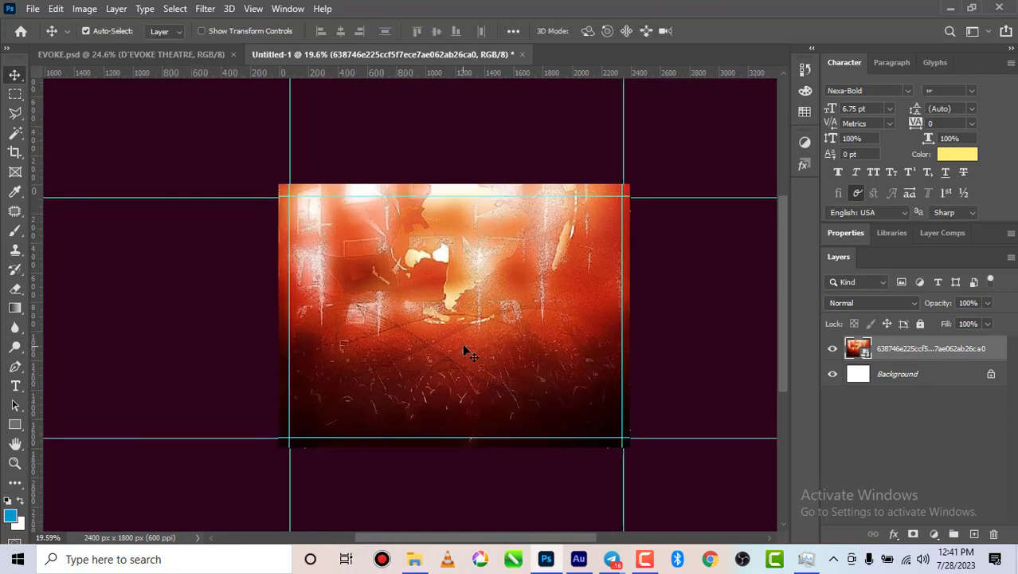
scroll(451, 363, "up", 1)
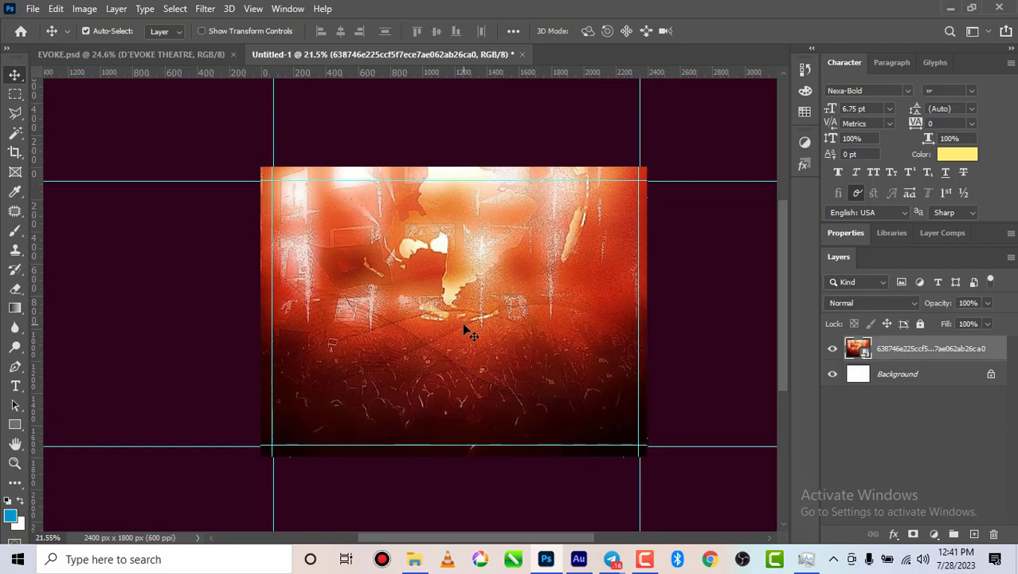
left_click_drag(464, 322, 468, 318)
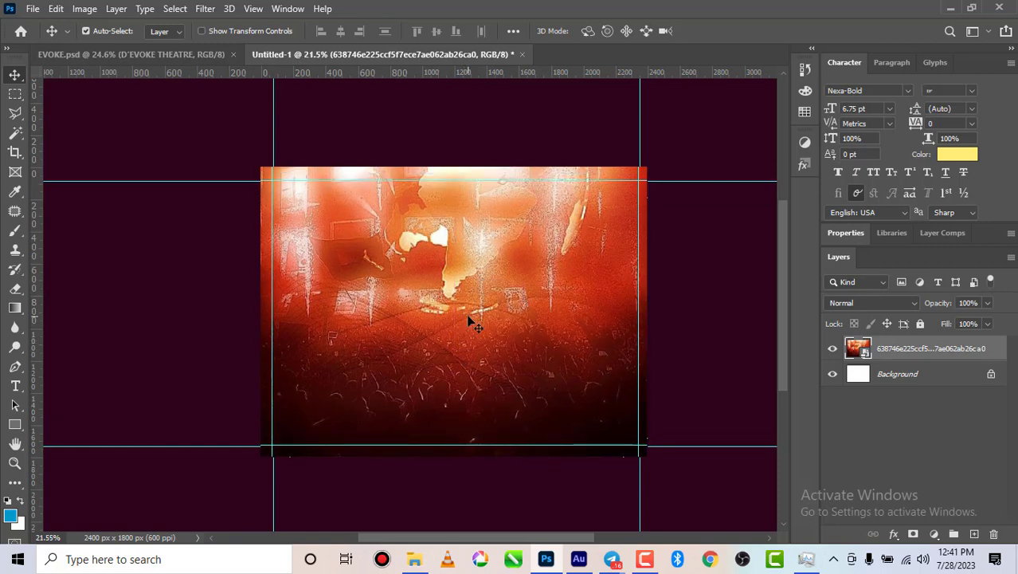
- Apply a Gaussian Blur with a radius of about 48.4 pixels to the red globe background layer
left_click(204, 9)
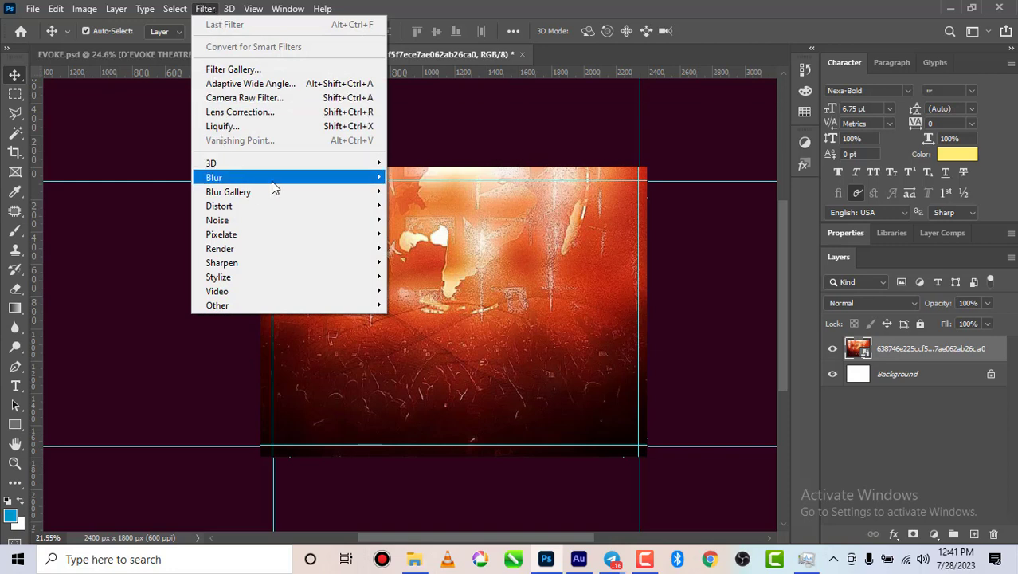
mouse_move(272, 186)
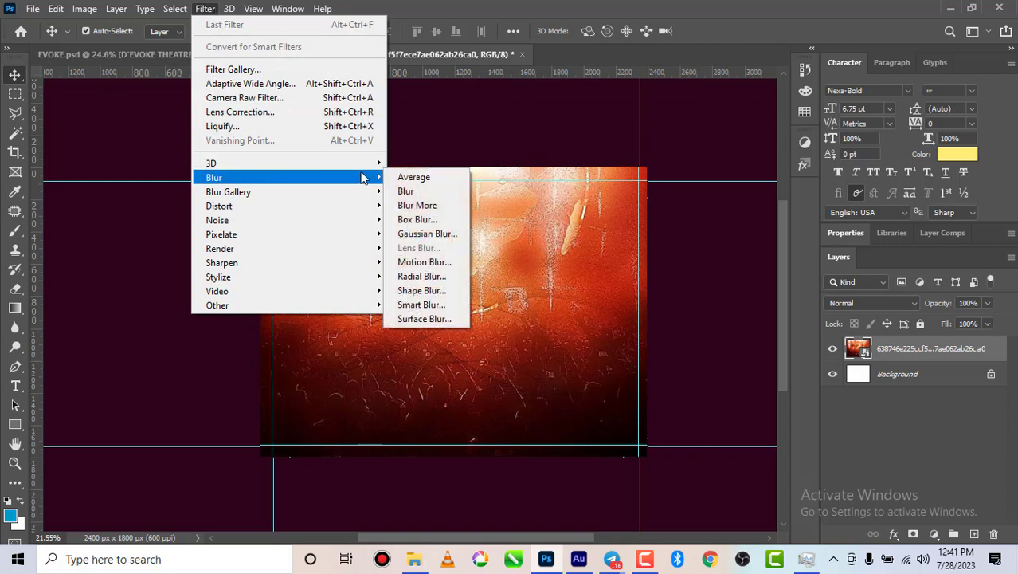
left_click(427, 233)
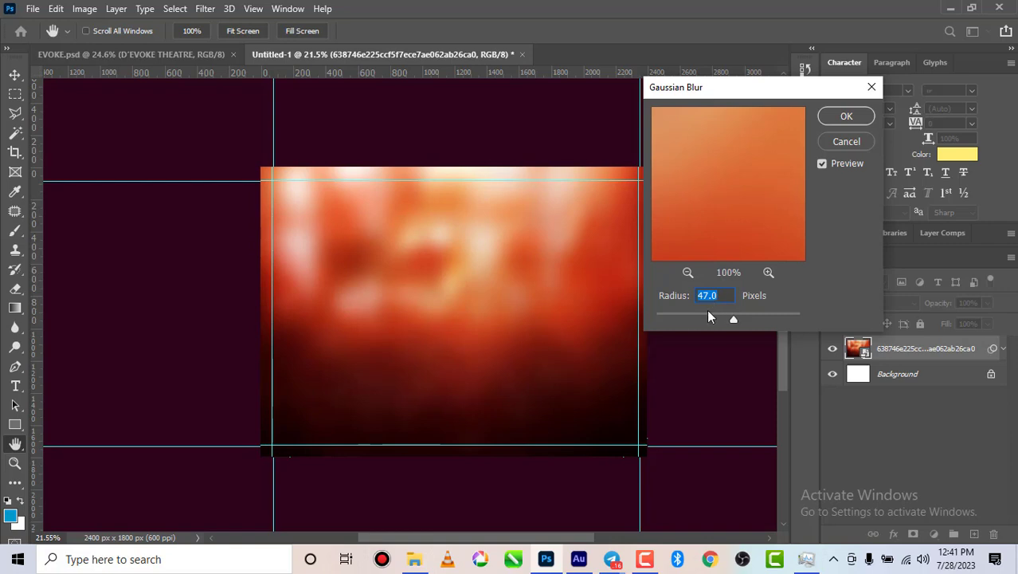
left_click_drag(733, 317, 731, 318)
left_click(846, 117)
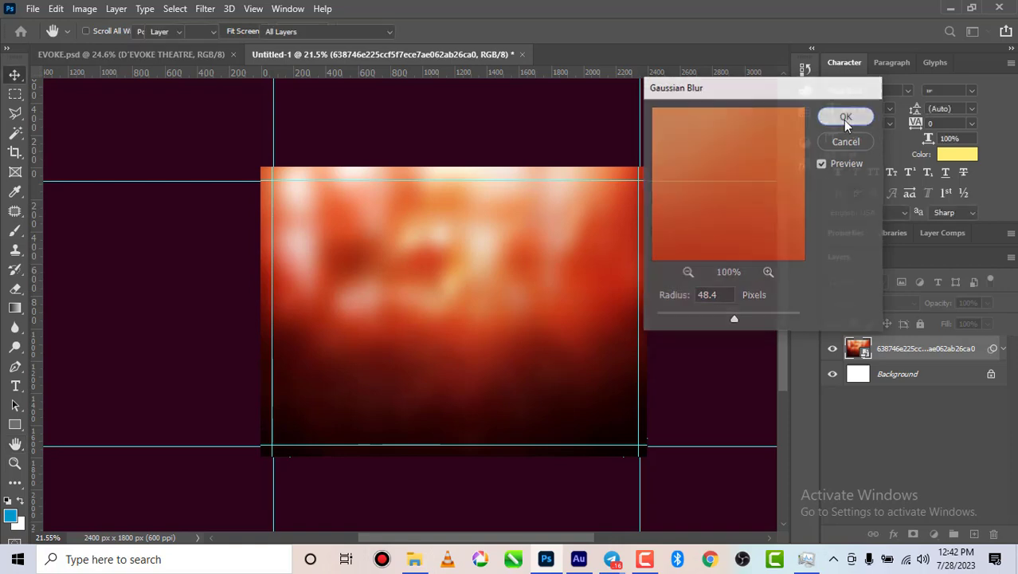
scroll(464, 345, "down", 4)
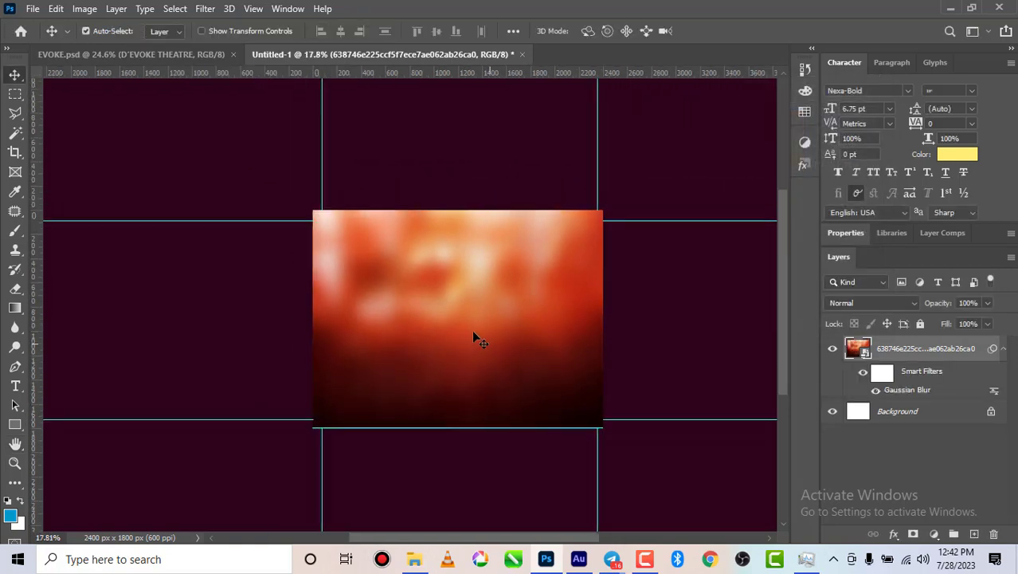
- Place the concert crowd image c48c288c0cdc736fc0684c0cf4524ed6 from the evoke folder above the blurred background at 51.15% scale
scroll(430, 334, "down", 1)
scroll(427, 335, "up", 2)
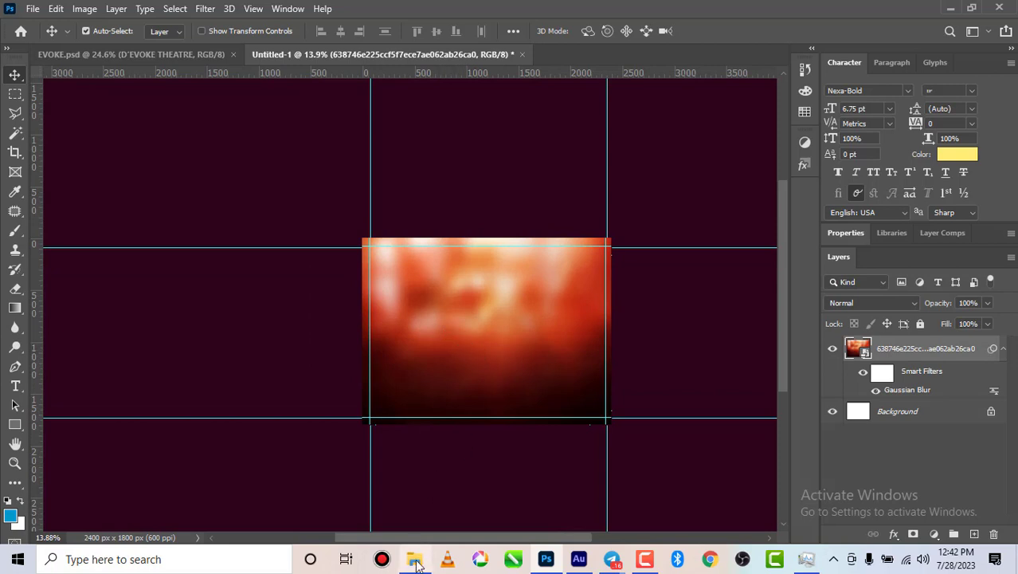
mouse_move(415, 562)
left_click(443, 496)
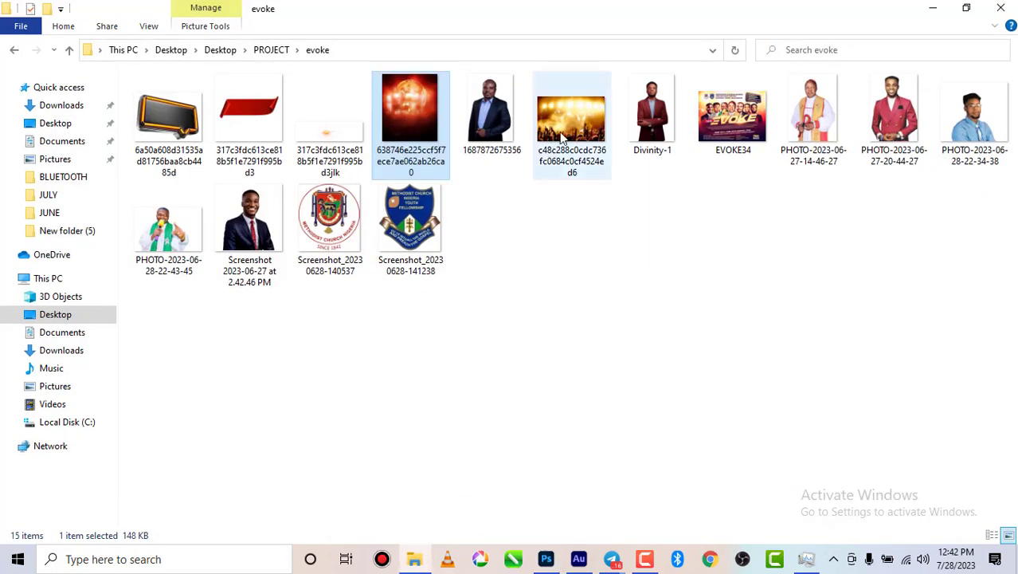
left_click_drag(567, 136, 549, 312)
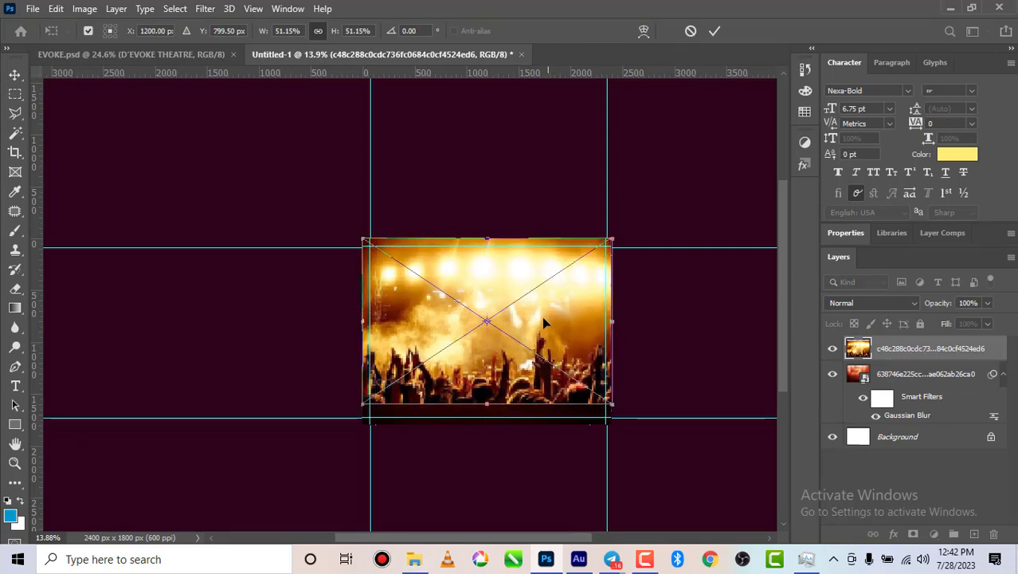
scroll(534, 323, "up", 3)
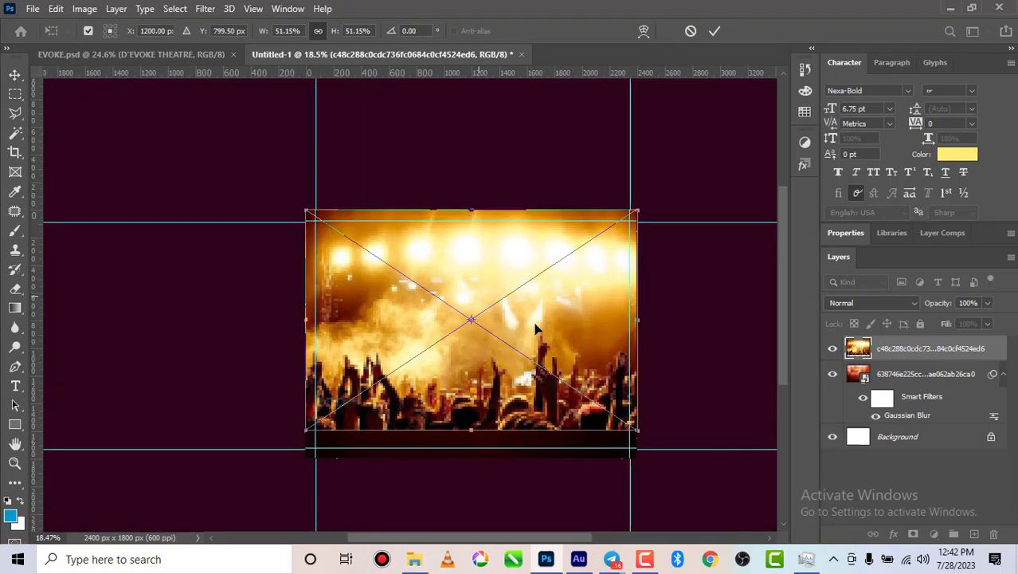
left_click(715, 30)
- Rasterize the concert layer and erase the crowd across its lower half with a soft round eraser of 385 px
scroll(448, 380, "up", 2)
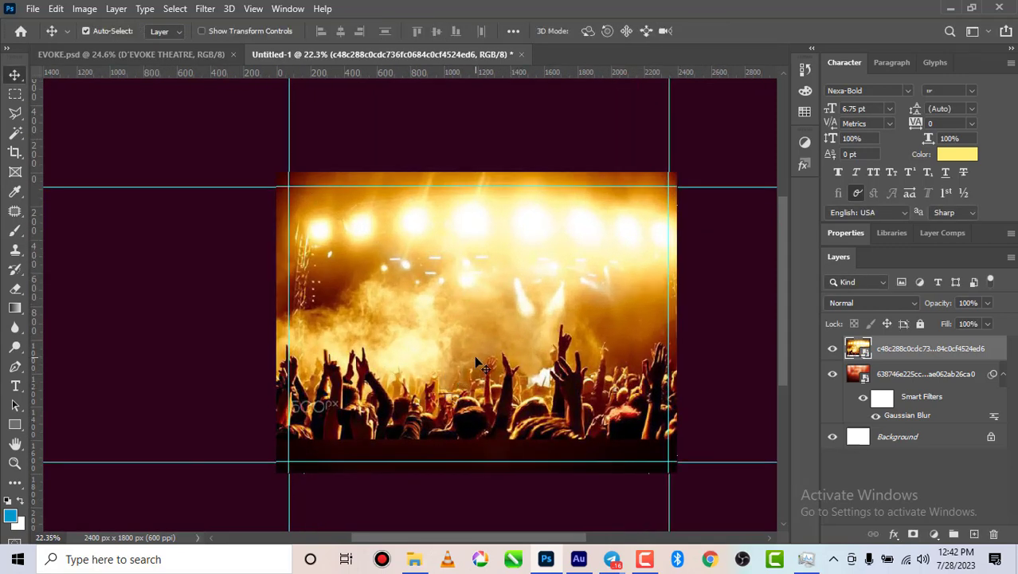
left_click(18, 289)
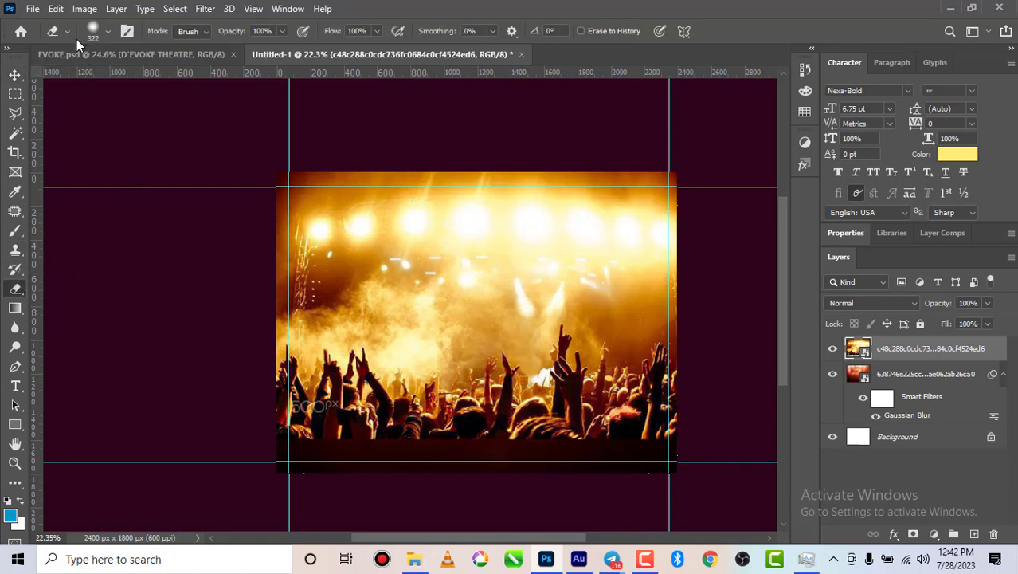
left_click(107, 33)
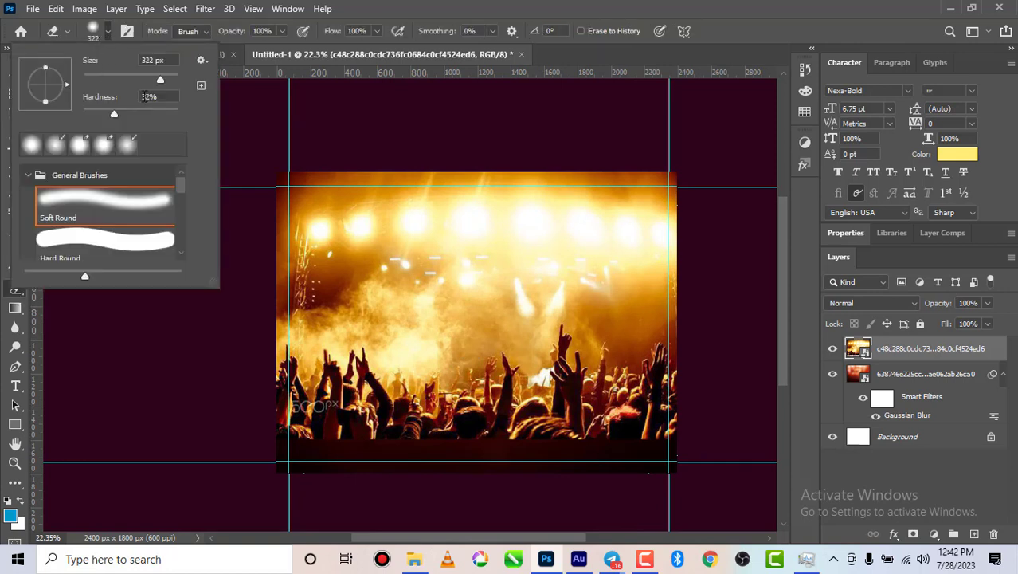
left_click_drag(160, 82, 164, 80)
left_click(374, 374)
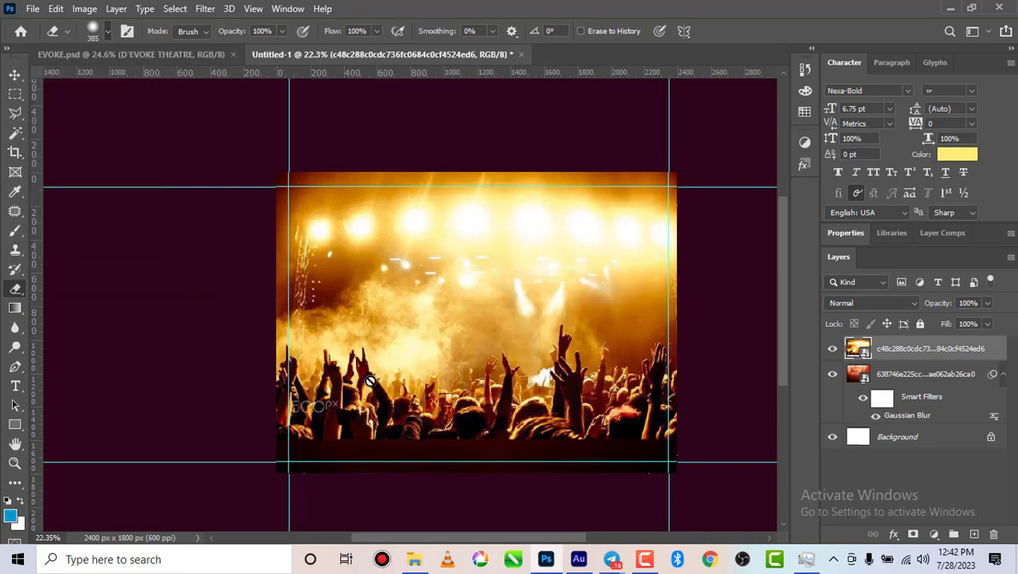
left_click(381, 381)
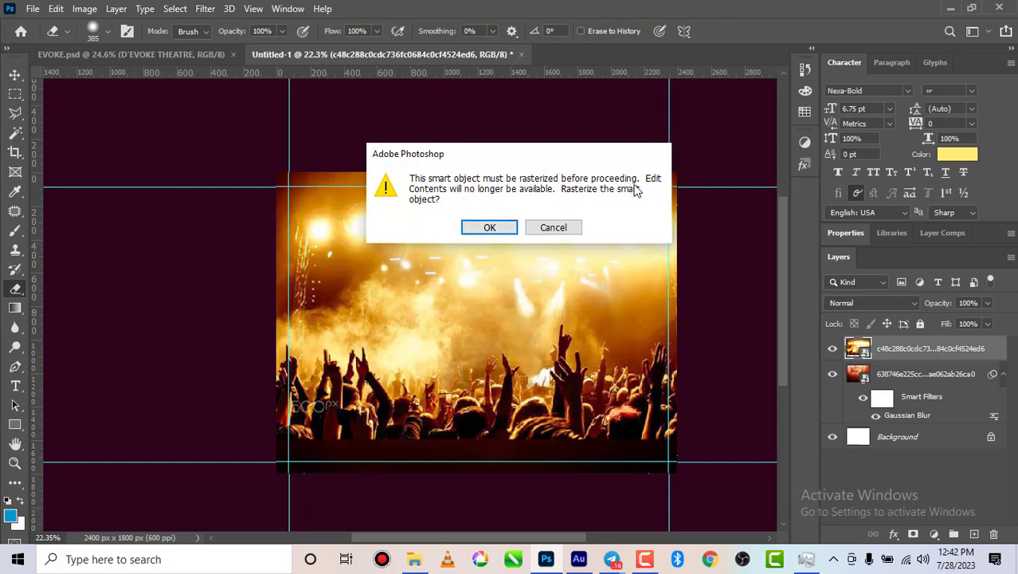
left_click(487, 228)
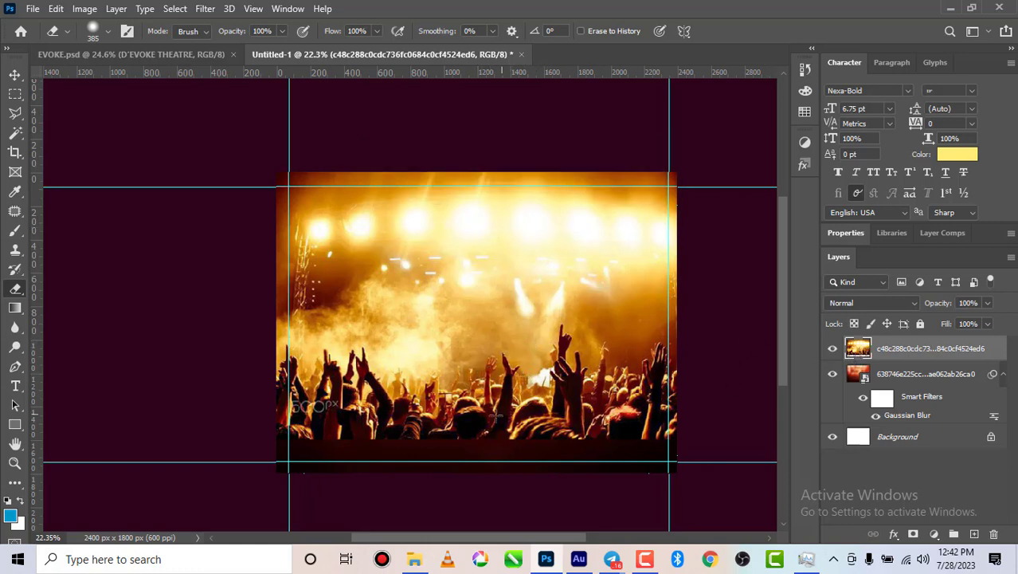
mouse_move(300, 407)
left_mouse_down()
mouse_move(444, 428)
mouse_move(716, 405)
mouse_move(337, 423)
mouse_move(268, 439)
mouse_move(274, 368)
mouse_move(664, 375)
mouse_move(620, 398)
mouse_move(296, 378)
mouse_move(588, 395)
mouse_move(701, 364)
mouse_move(452, 376)
mouse_move(284, 363)
mouse_move(310, 365)
left_mouse_up()
left_click(15, 74)
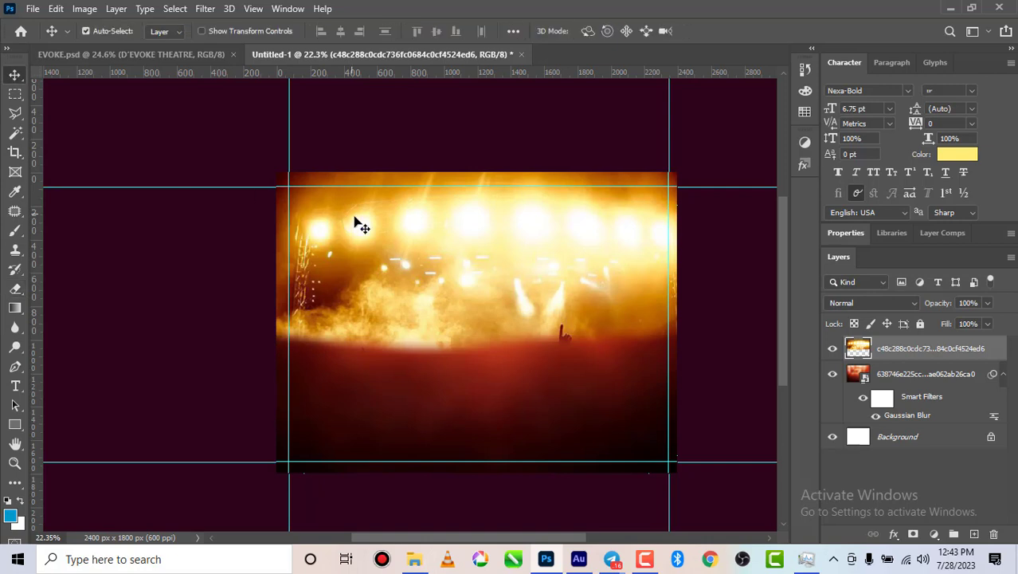
- Scale the concert lights layer to about 117.04% and center it at X 1200 px, Y 900 px
scroll(358, 223, "down", 2)
scroll(455, 281, "up", 1)
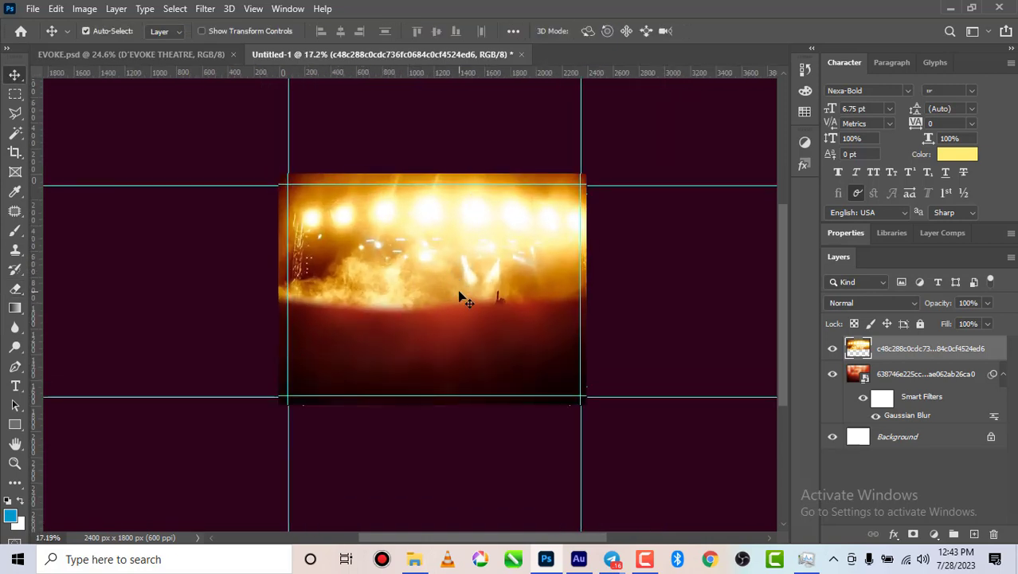
key("ctrl+t")
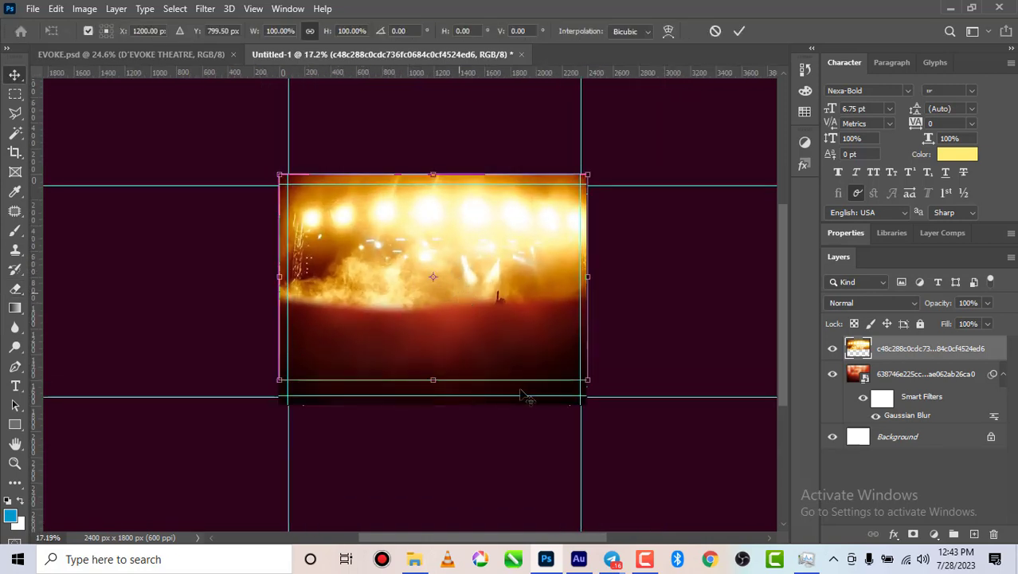
left_click_drag(278, 380, 246, 401)
left_click_drag(593, 189, 608, 161)
mouse_move(462, 245)
left_mouse_down()
mouse_move(482, 250)
mouse_move(468, 250)
left_mouse_up()
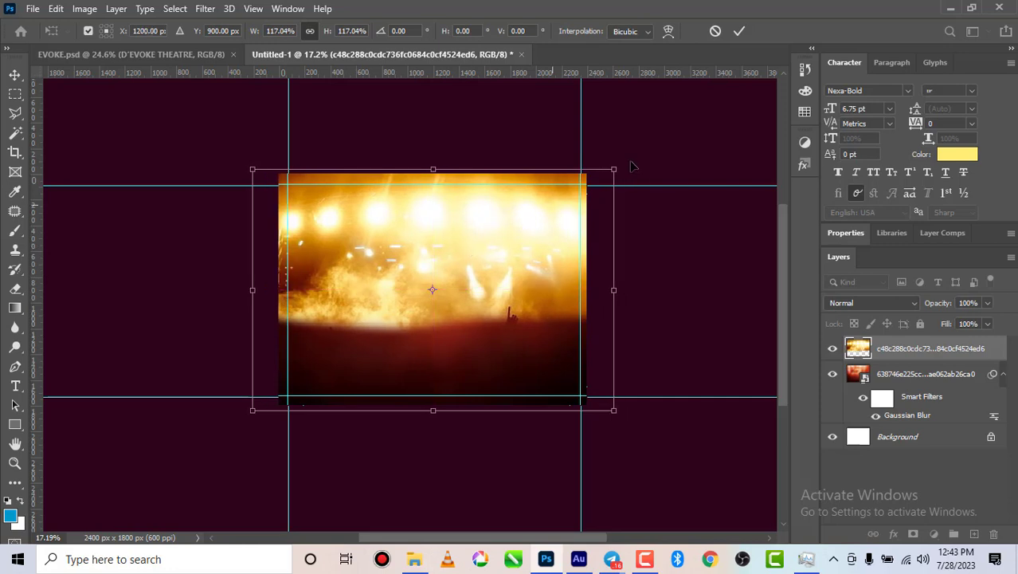
left_click(740, 32)
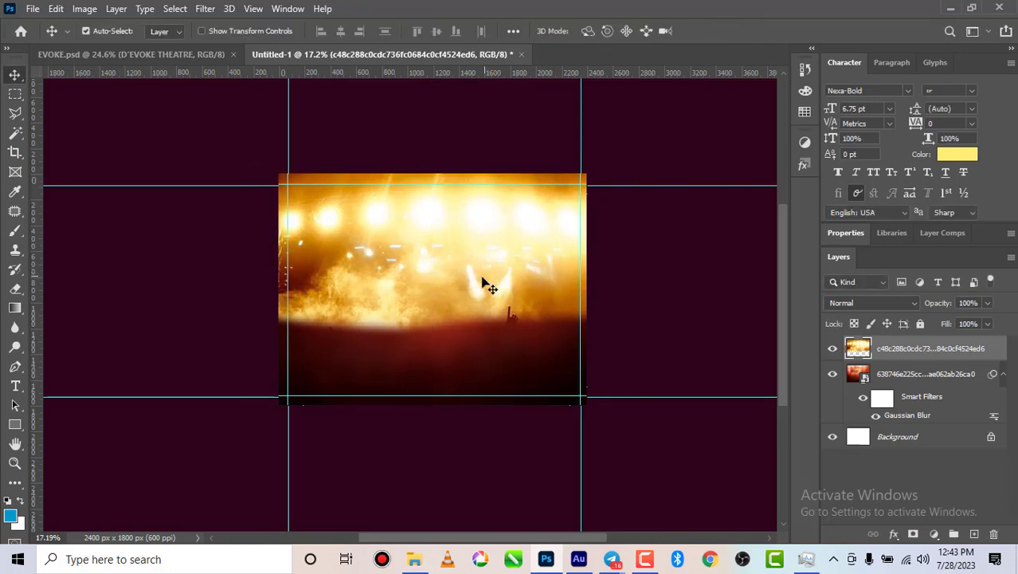
- Set the concert lights layer's blend mode to Screen
scroll(478, 282, "down", 1)
left_click(897, 302)
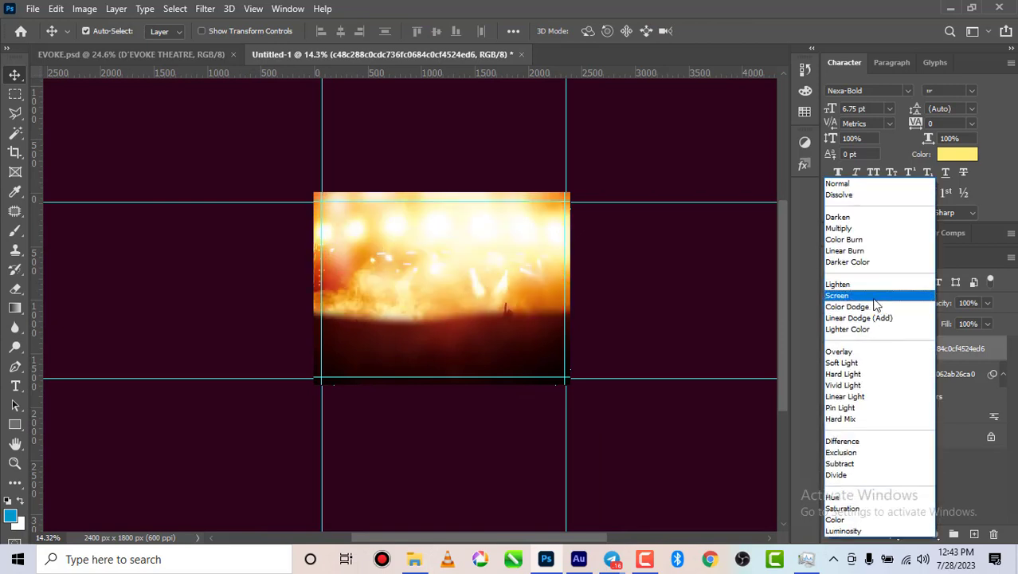
left_click(874, 299)
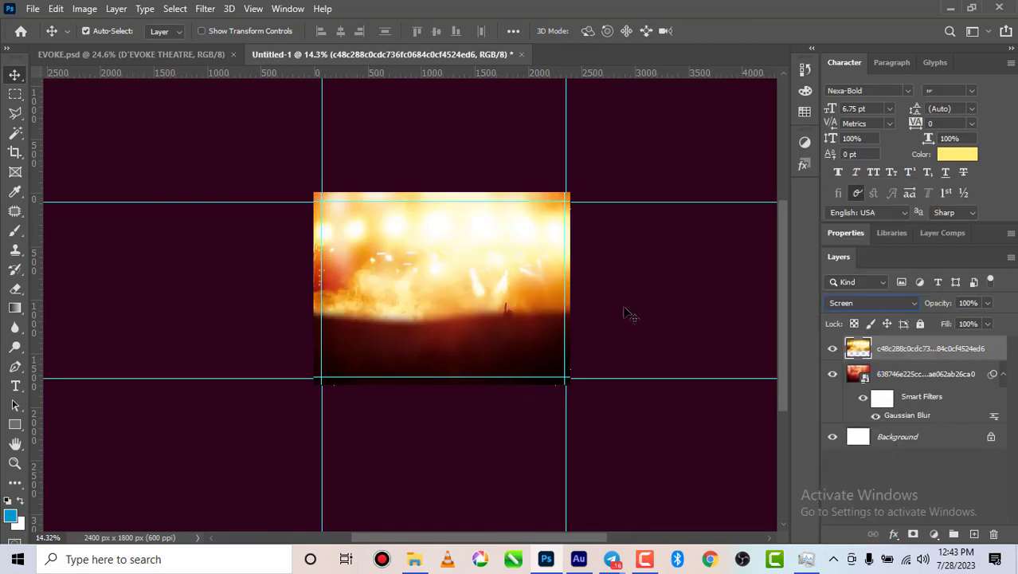
left_click(691, 313)
scroll(474, 288, "up", 3)
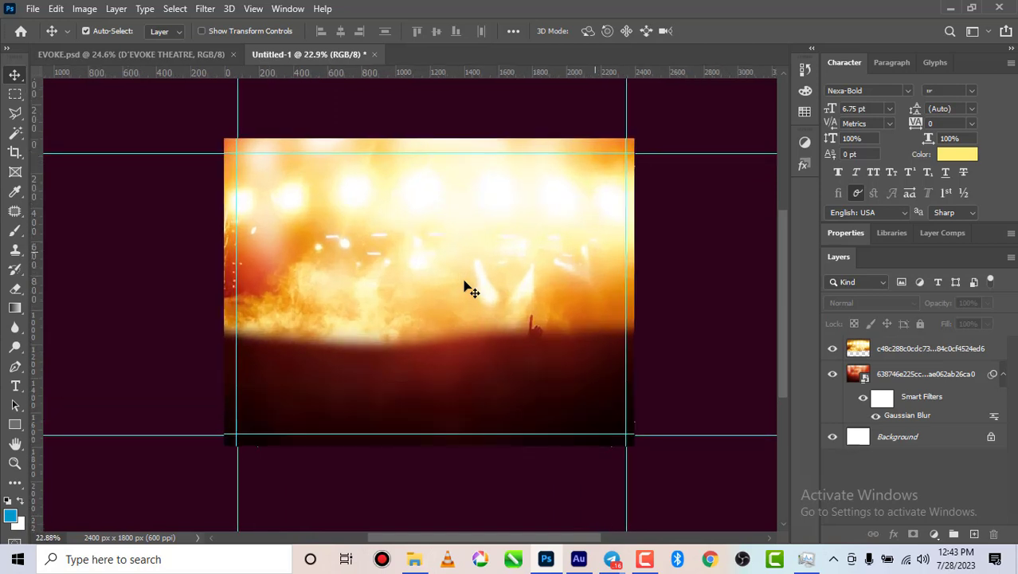
scroll(448, 273, "down", 2)
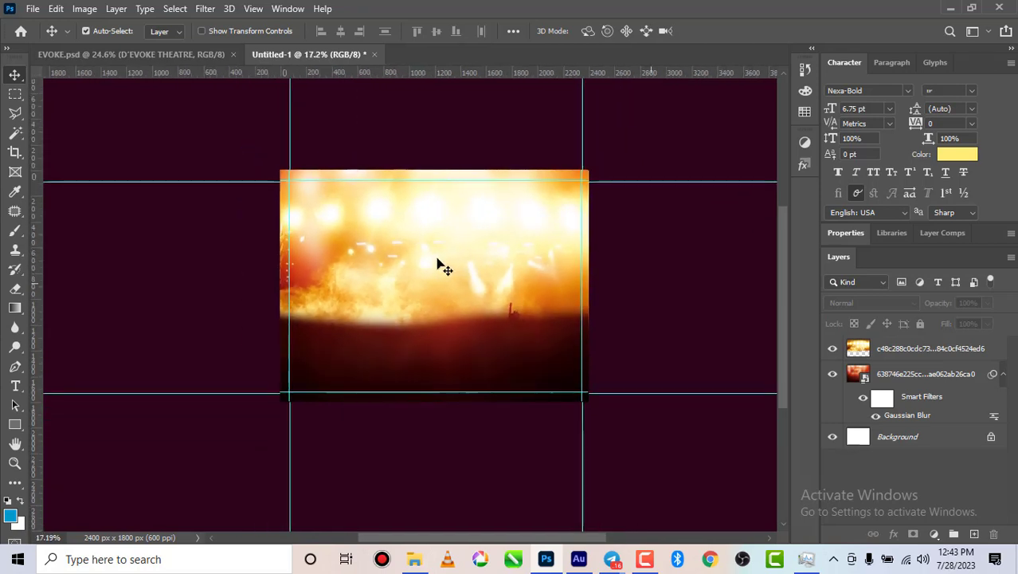
scroll(429, 254, "up", 1)
- Add a Hue/Saturation adjustment layer above the concert lights layer and set its saturation to -15
left_click(430, 255)
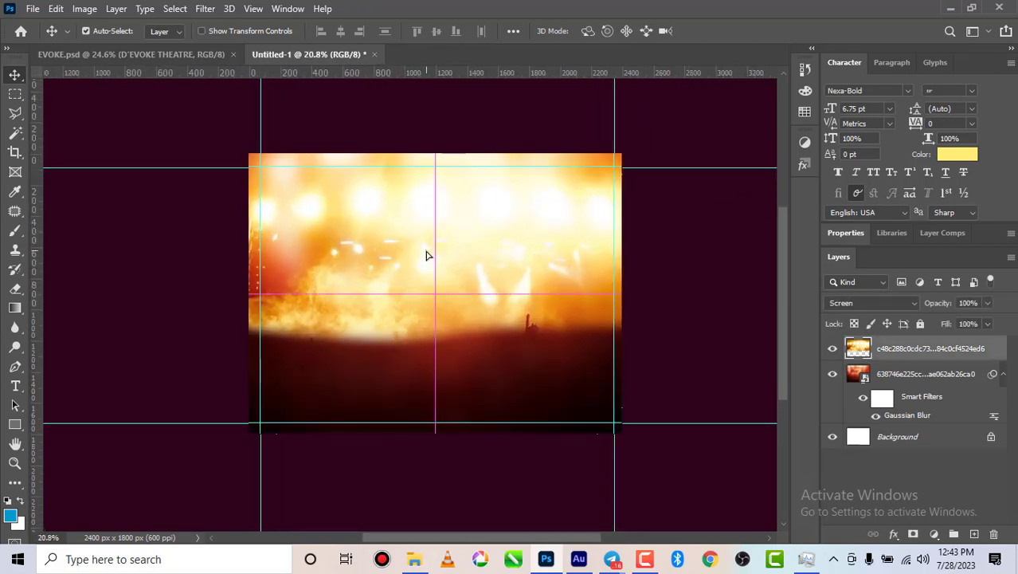
scroll(429, 257, "down", 2)
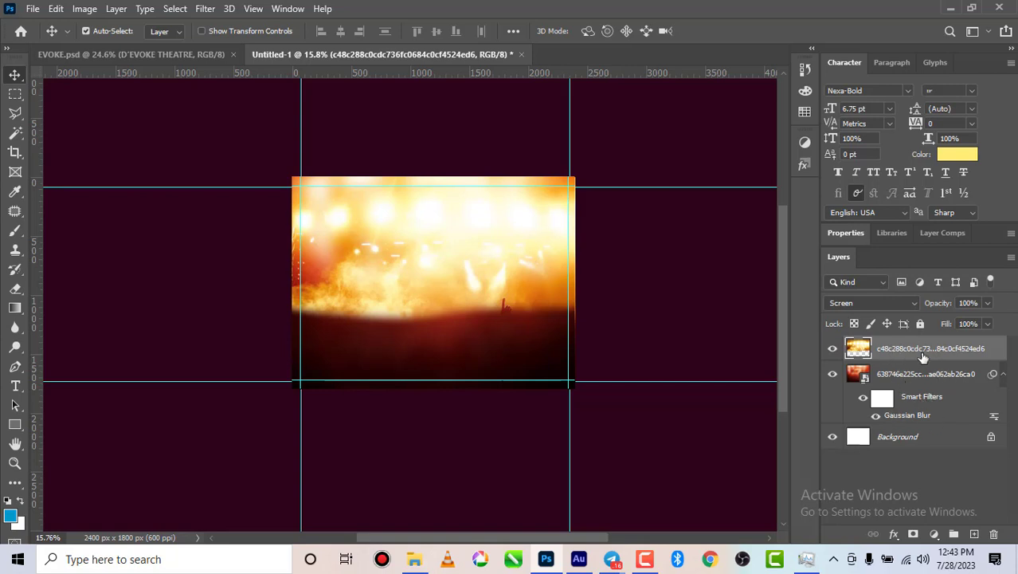
left_click(805, 141)
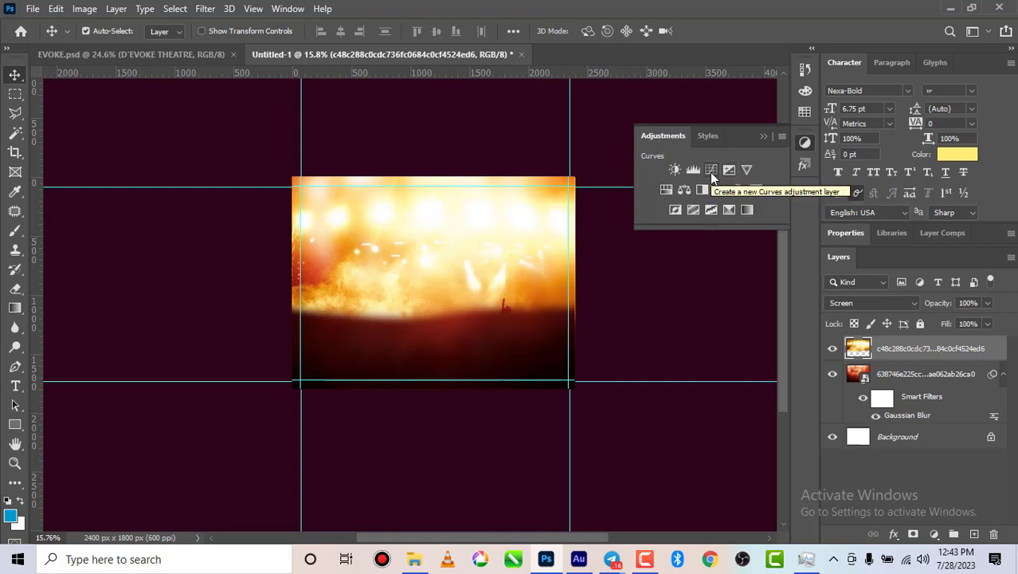
left_click(666, 191)
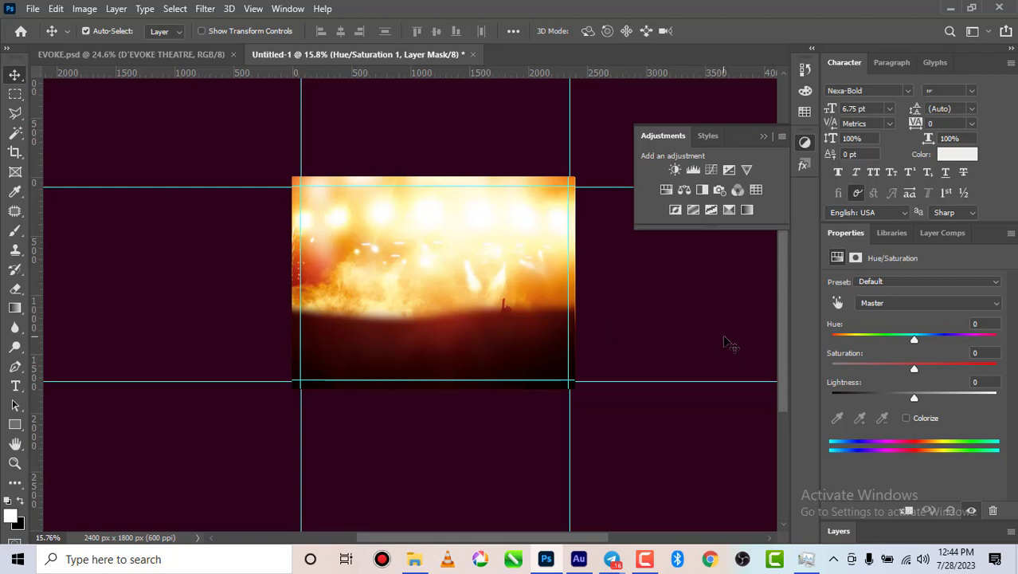
left_click(873, 368)
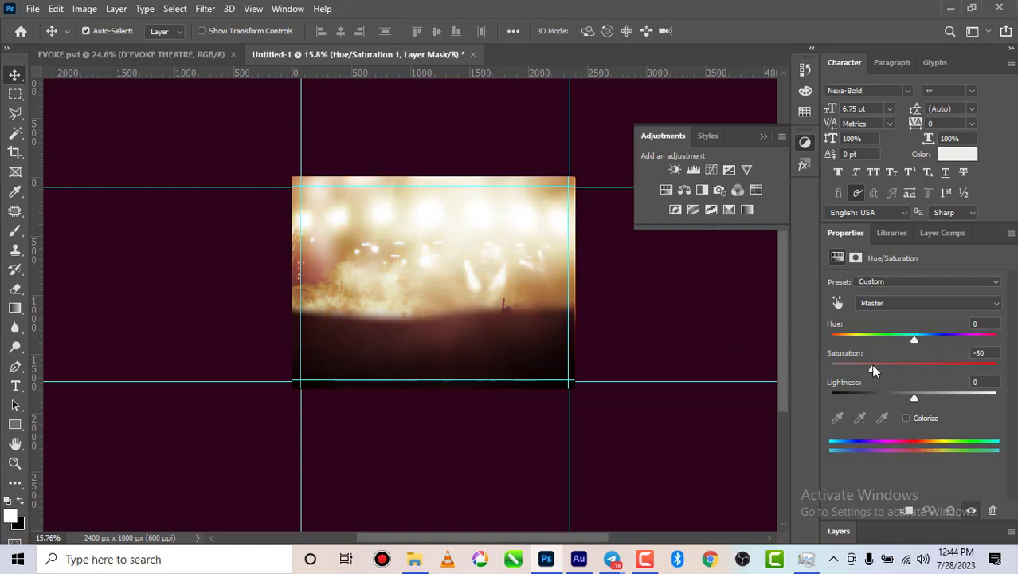
left_click_drag(883, 363, 891, 363)
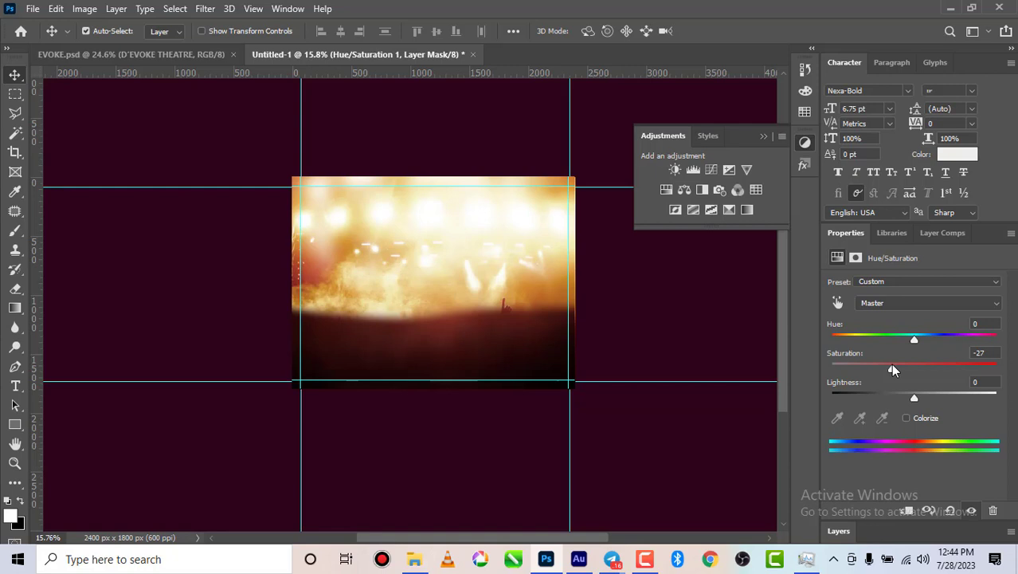
left_click_drag(891, 365, 900, 365)
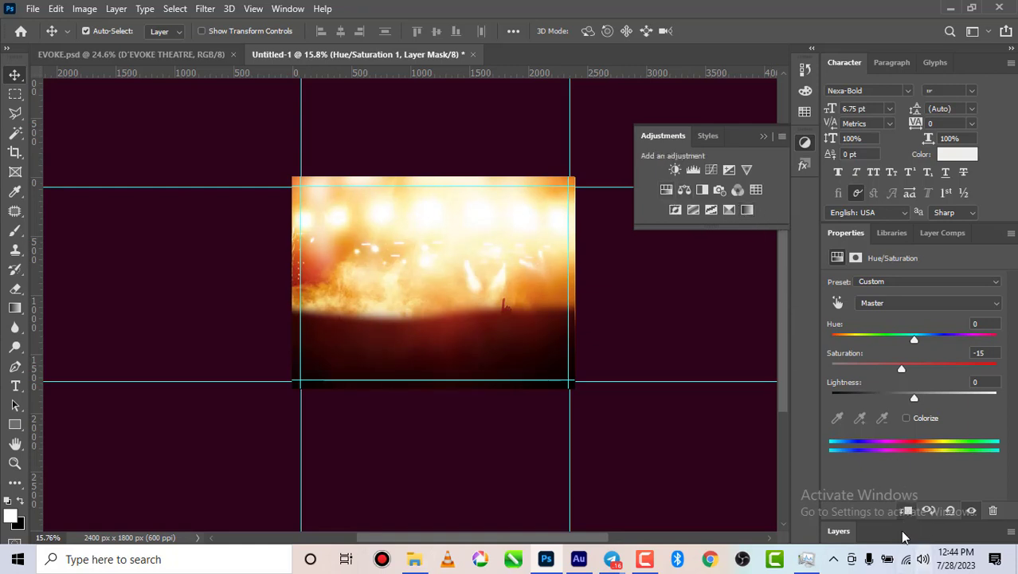
- Add a Gradient Map adjustment layer above the Hue/Saturation layer and open its gradient's starting color stop for editing
left_click(748, 209)
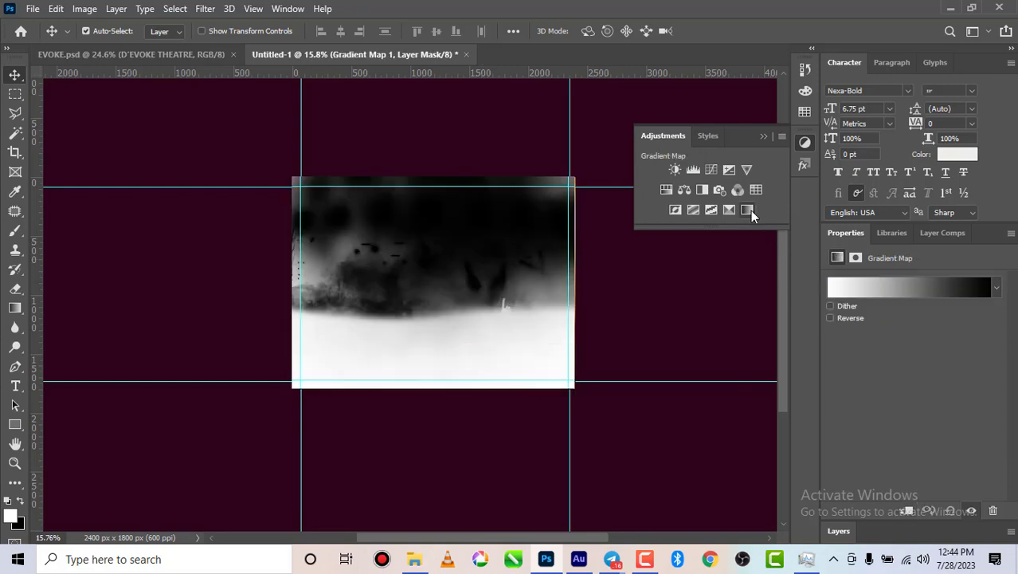
left_click(831, 292)
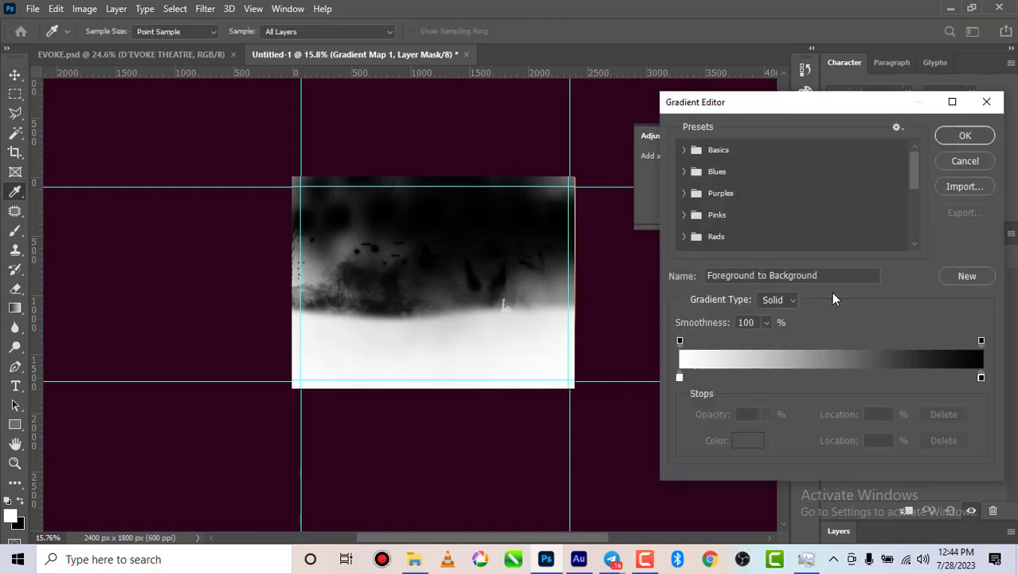
left_click(679, 377)
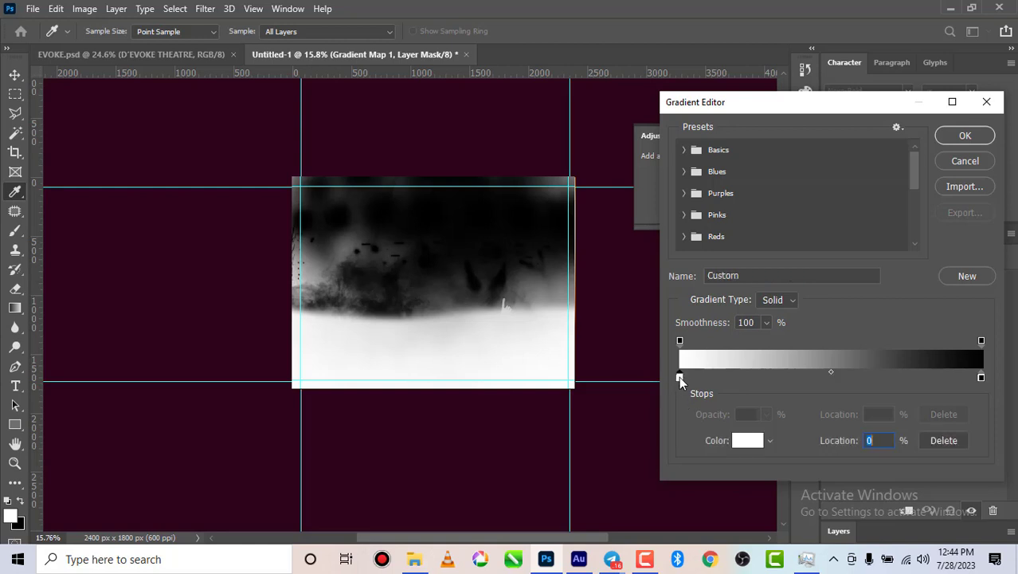
- Set the gradient's starting color stop to FFF078
left_click(755, 441)
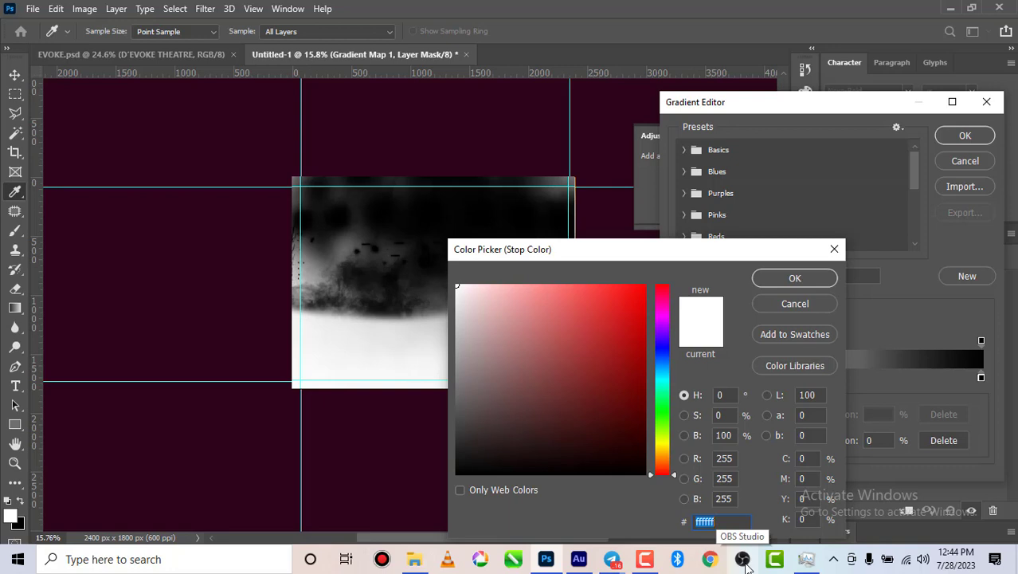
type("0000FF")
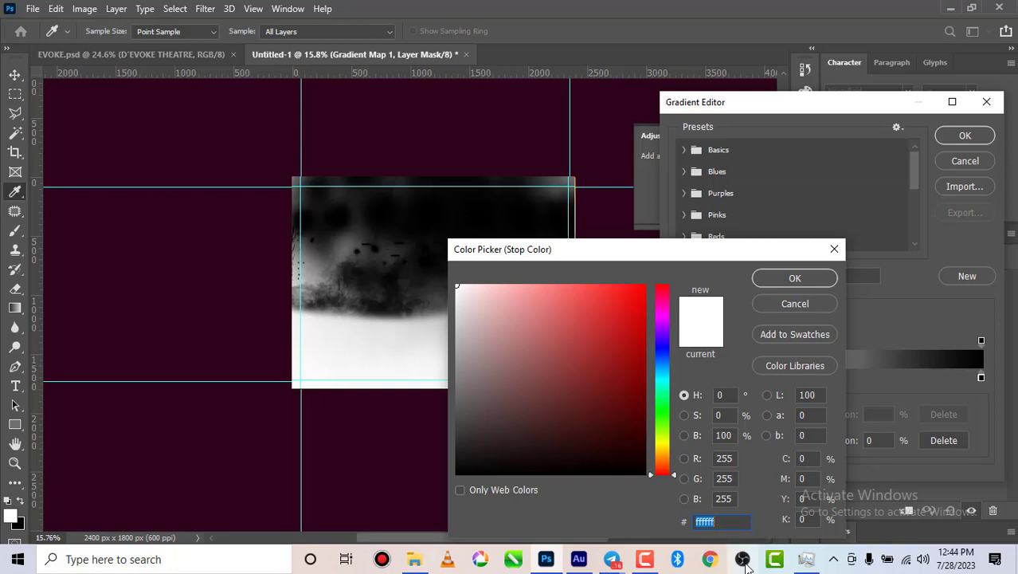
type("FFF")
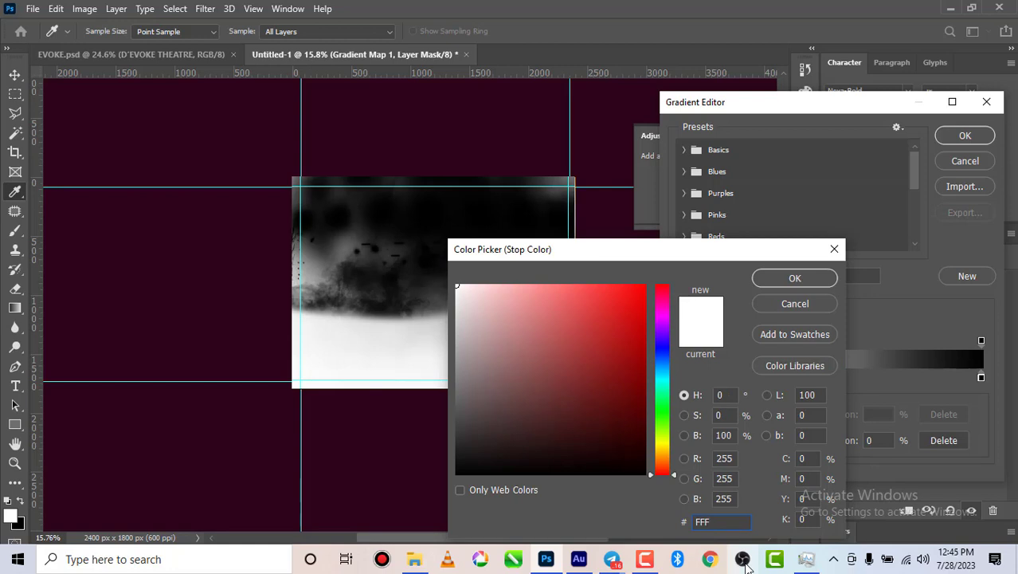
type("078")
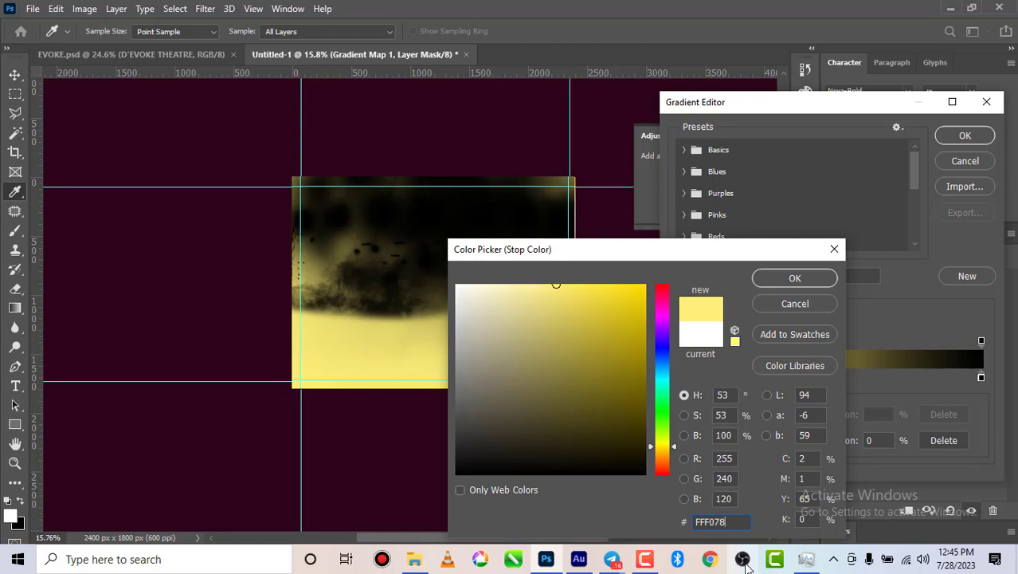
left_click(793, 279)
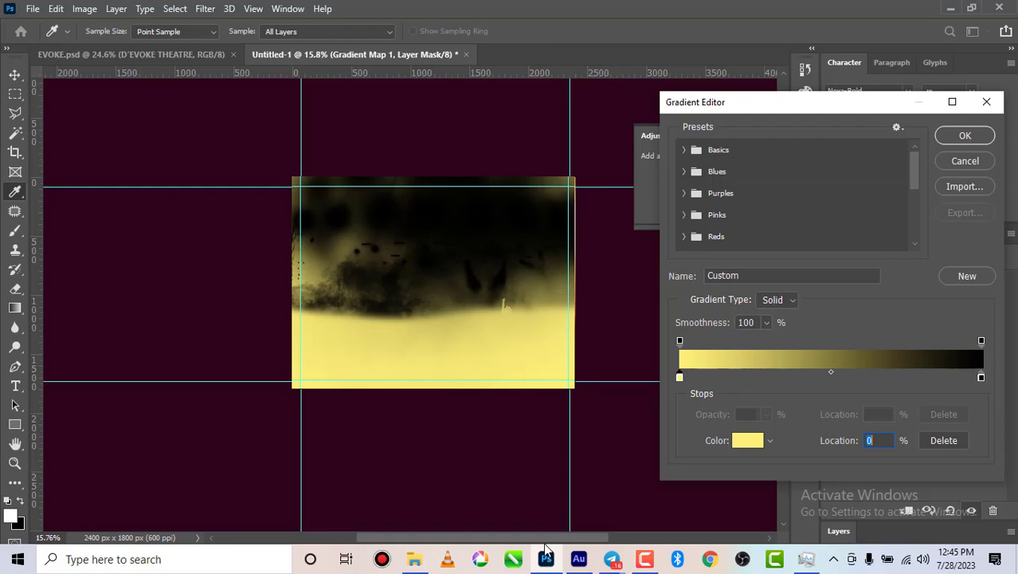
- Set the gradient's starting color stop, at location 0%, to dark red 410101
left_click(746, 440)
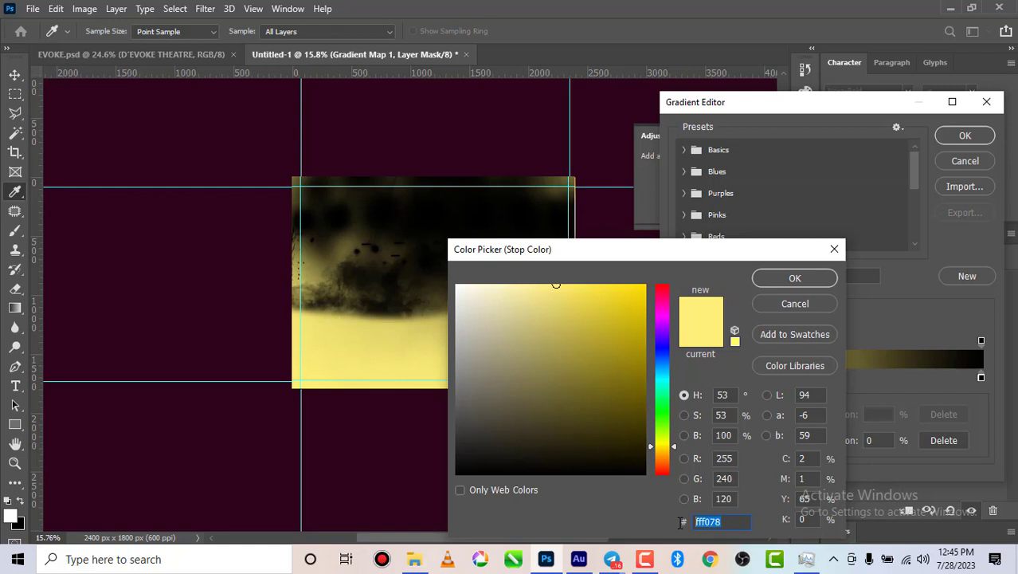
type("41")
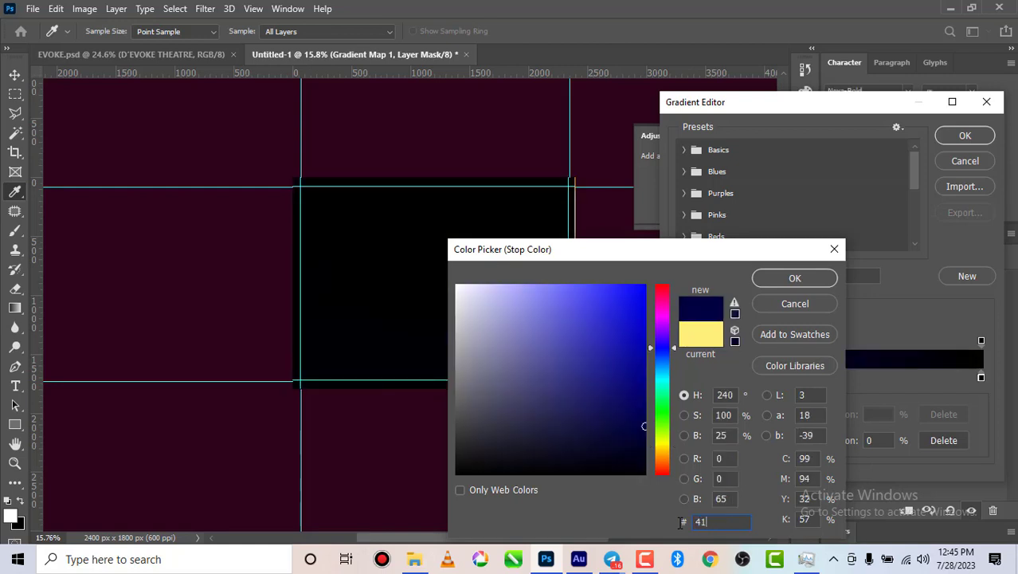
type("01")
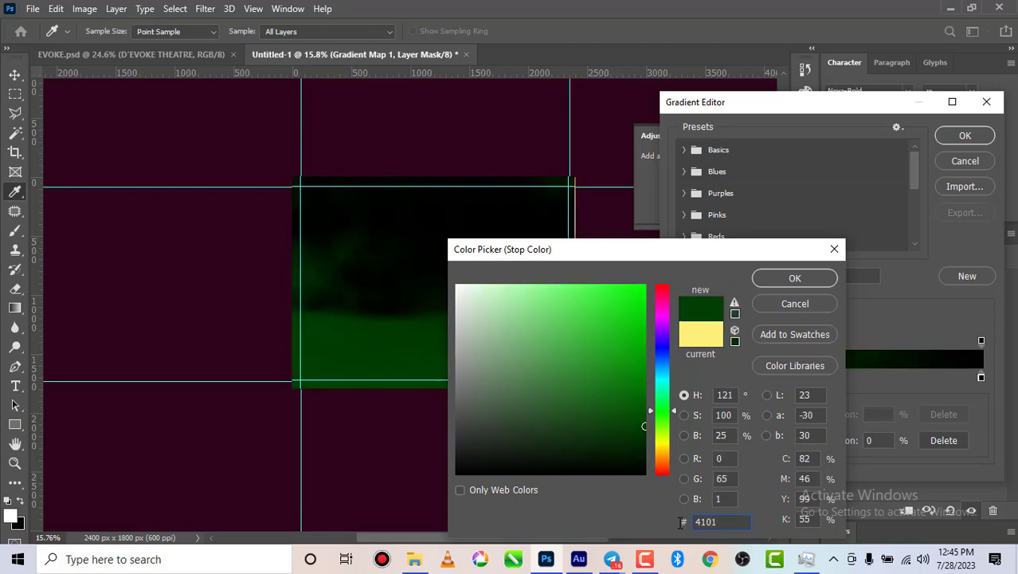
type("0")
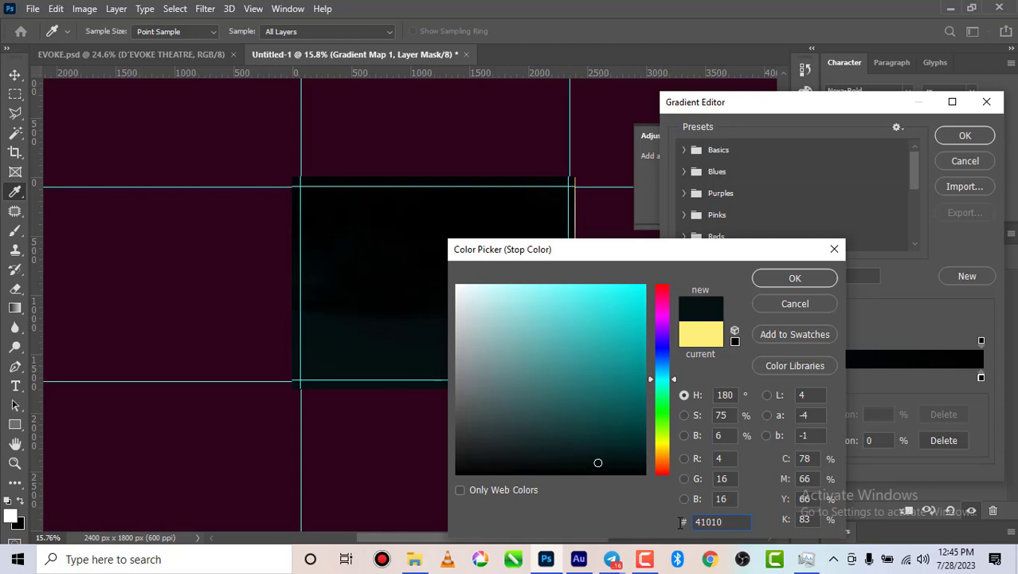
type("1")
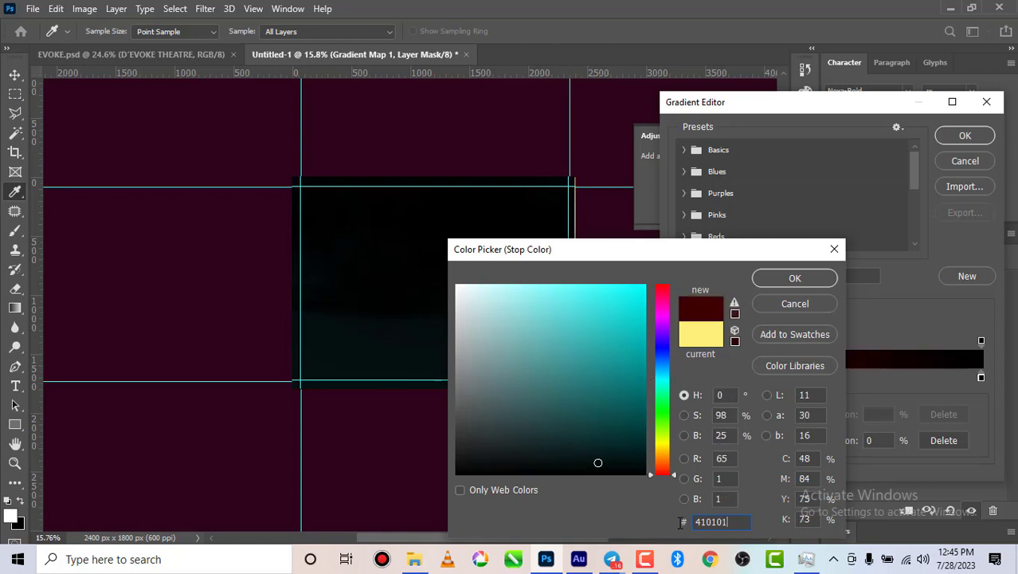
left_click(775, 275)
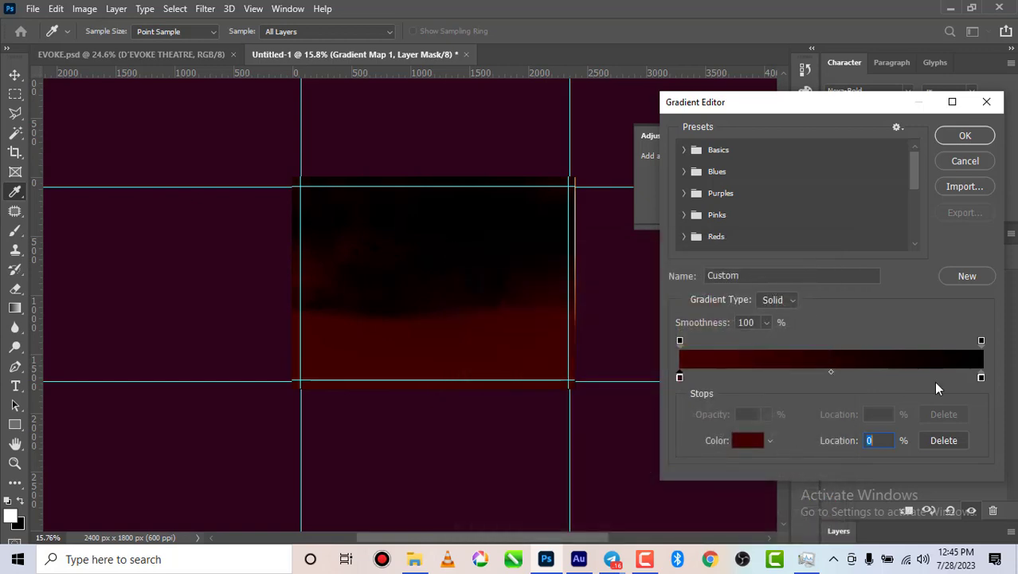
- Set the gradient's ending color stop, at location 100%, to bright red F8000C and accept the gradient
left_click(981, 376)
left_click(747, 440)
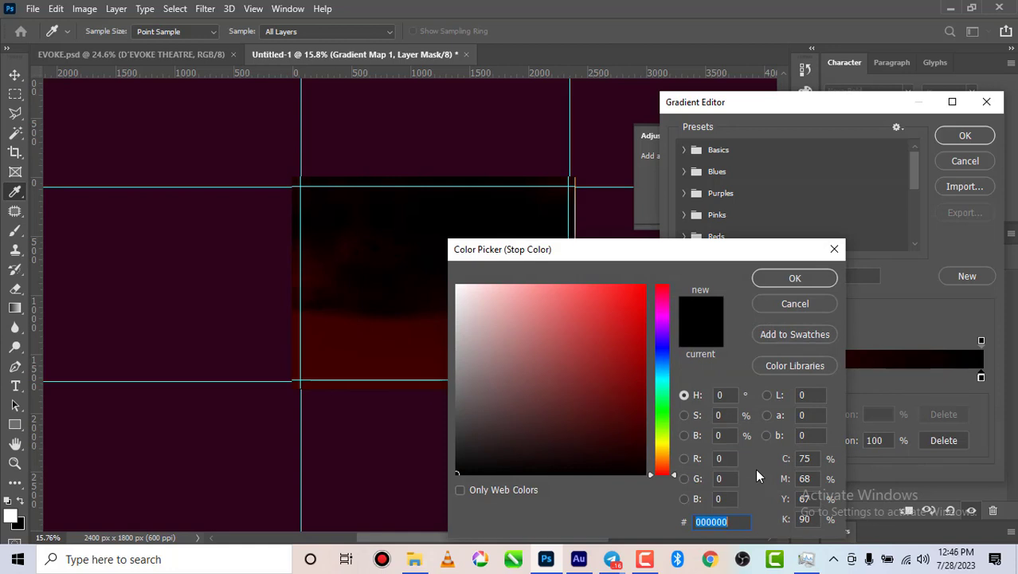
type("F")
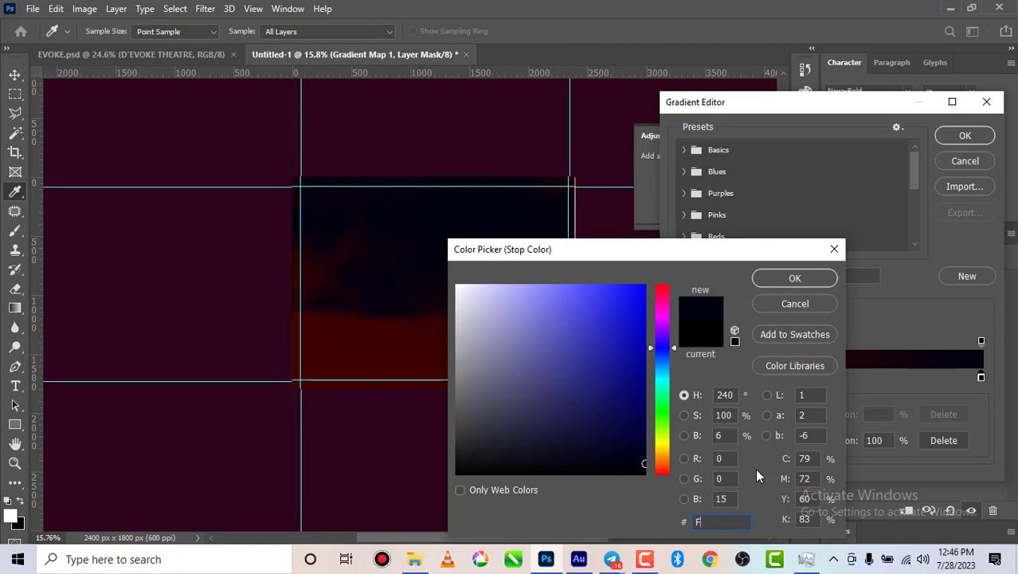
type("8")
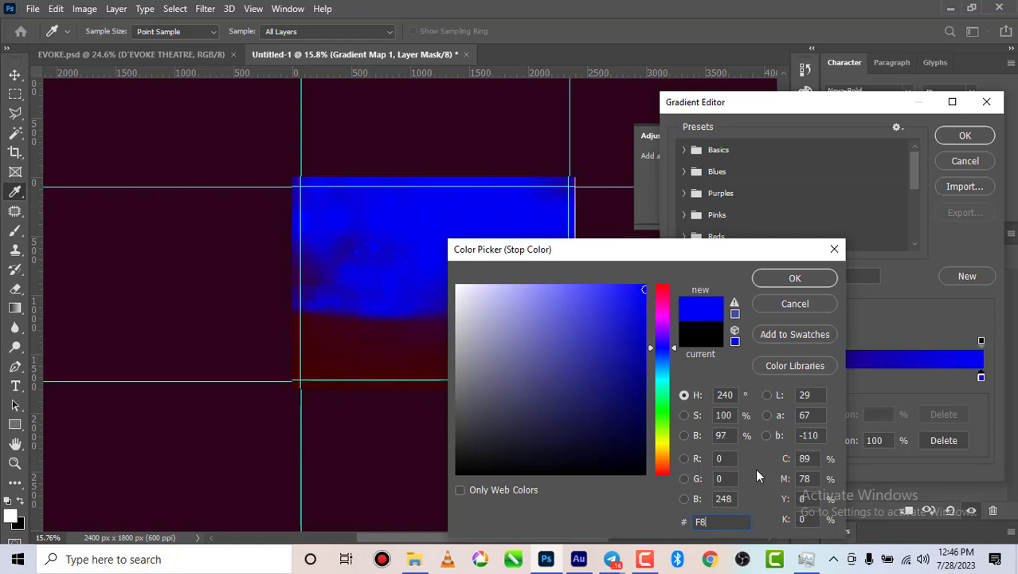
type("00")
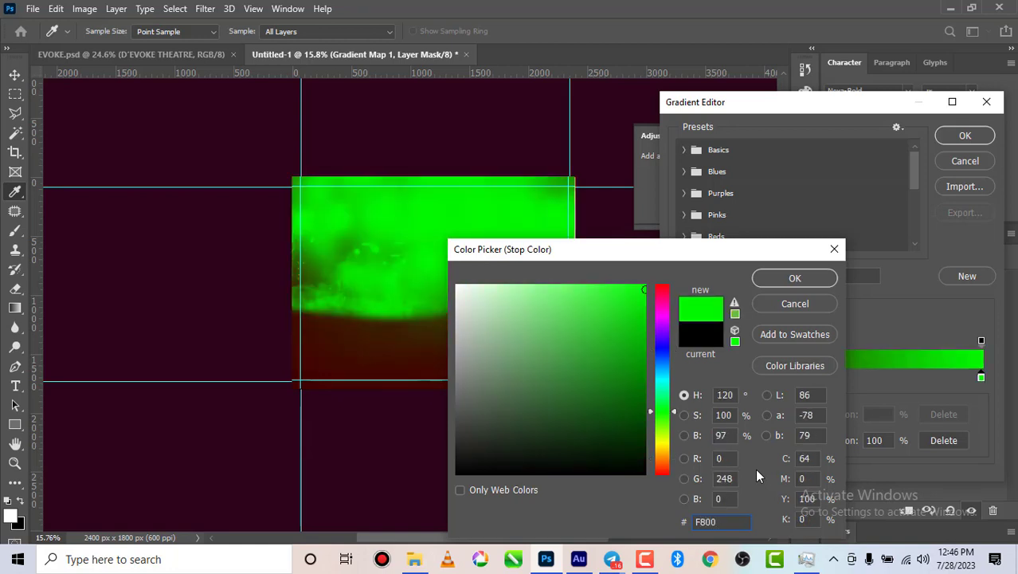
type("0C")
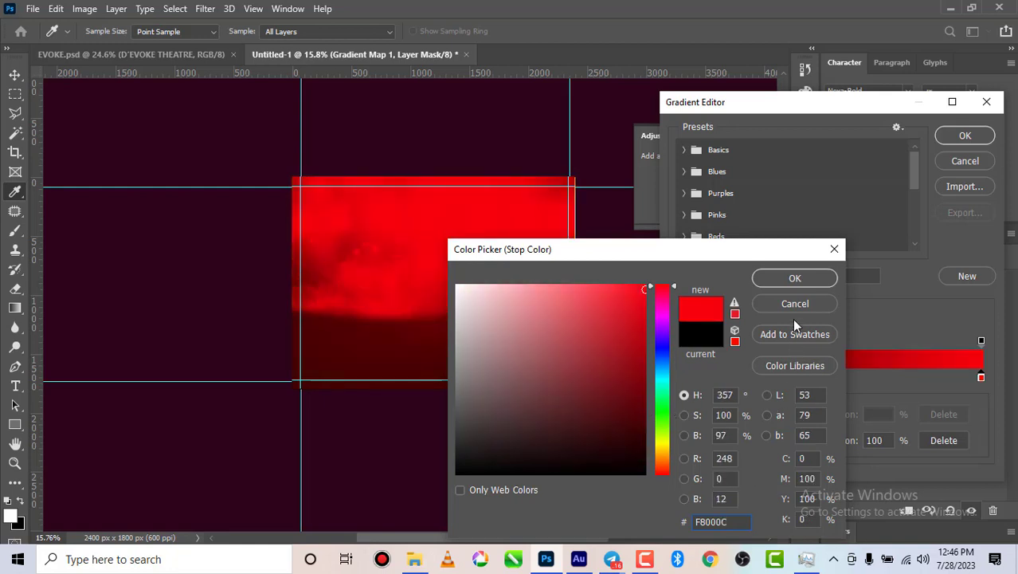
left_click(779, 285)
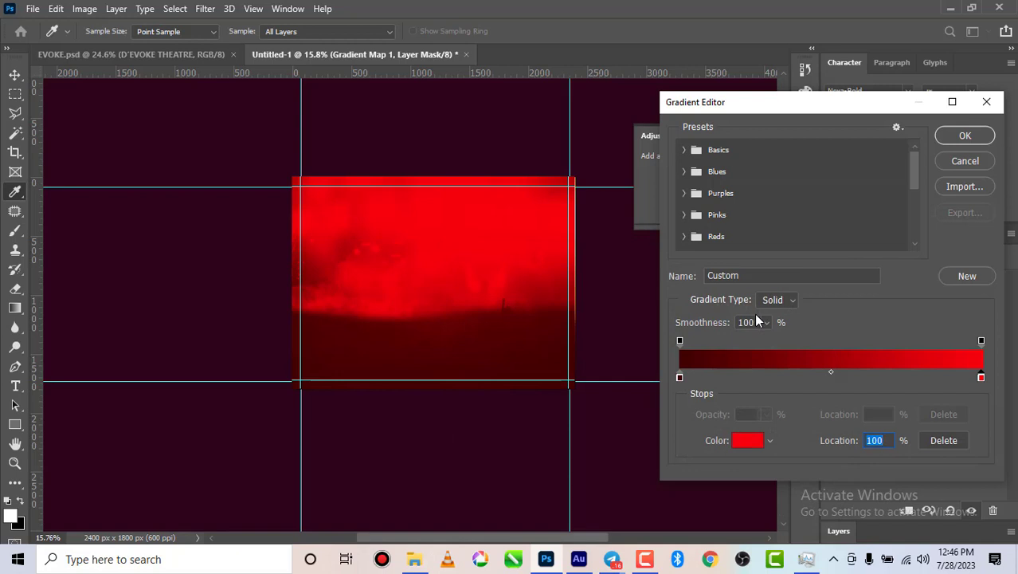
left_click(964, 135)
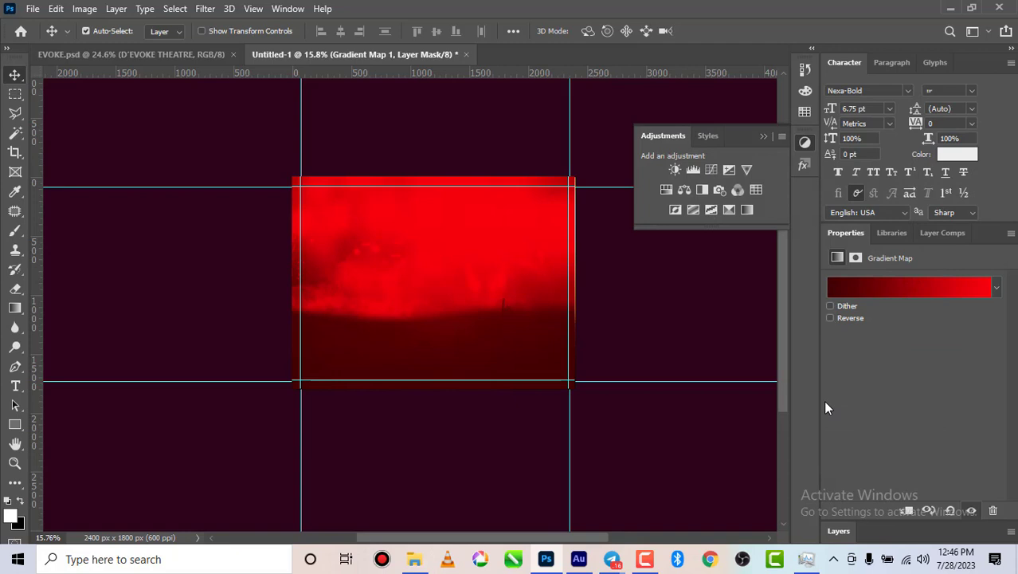
- Set the Gradient Map layer's blend mode to Soft Light, collapse the adjustment options and deselect the layer
left_click(837, 531)
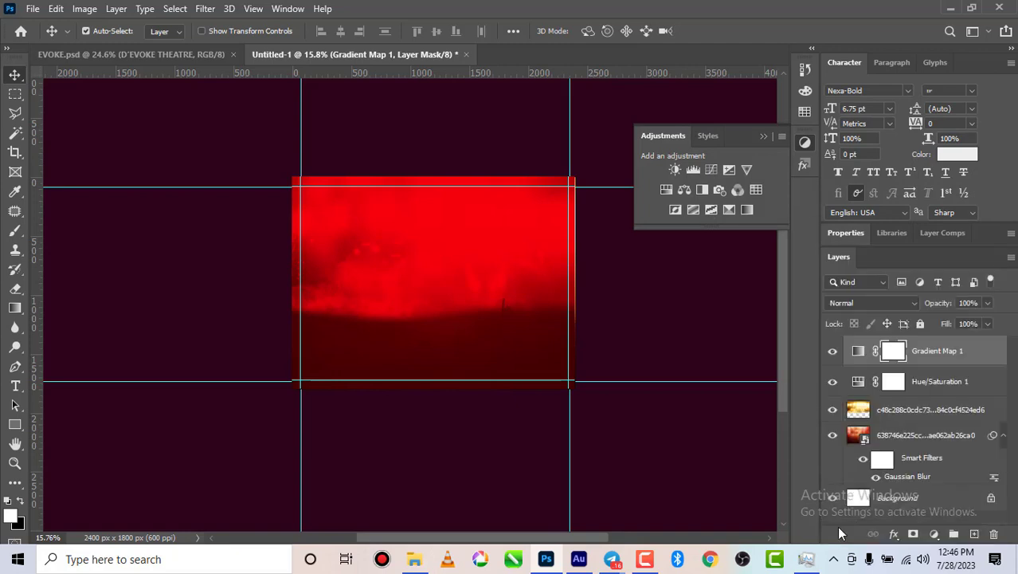
scroll(388, 279, "down", 4)
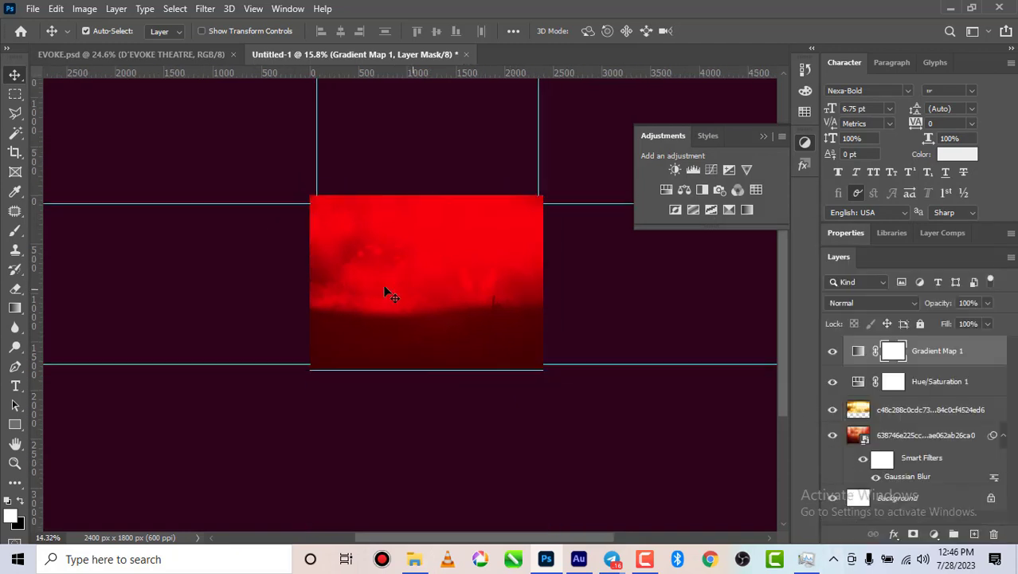
scroll(393, 262, "up", 4)
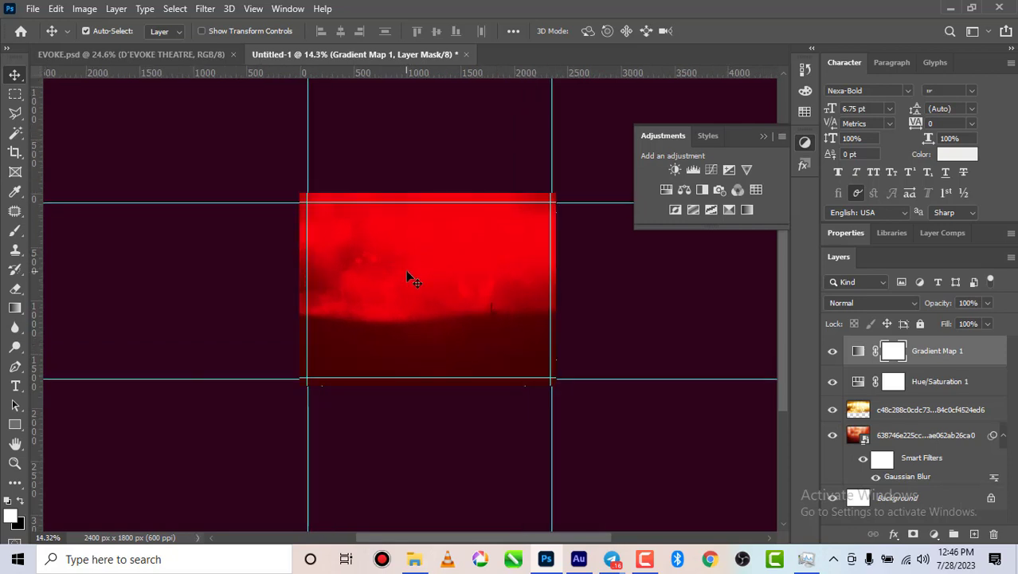
left_click(890, 306)
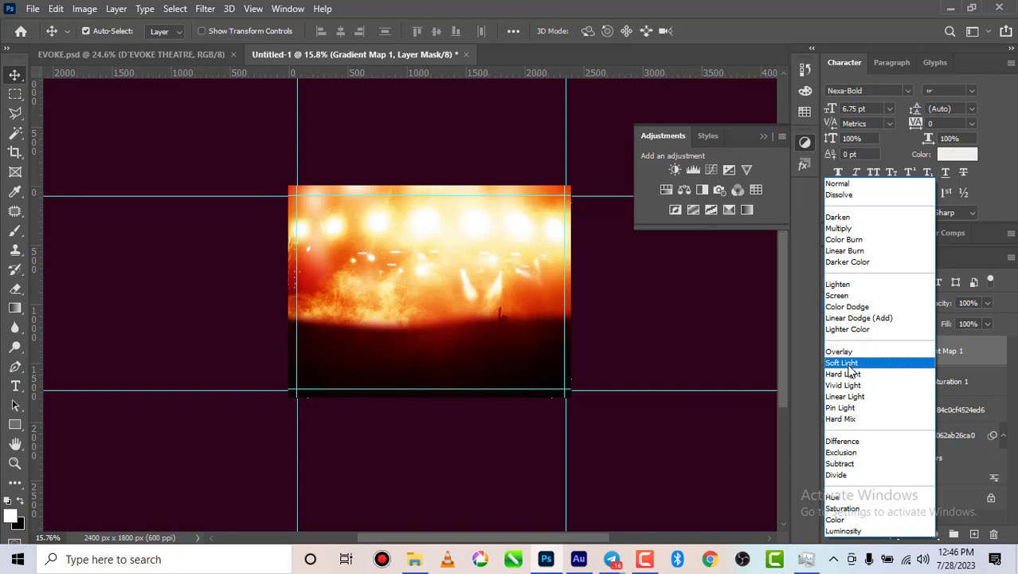
left_click(849, 367)
left_click(763, 137)
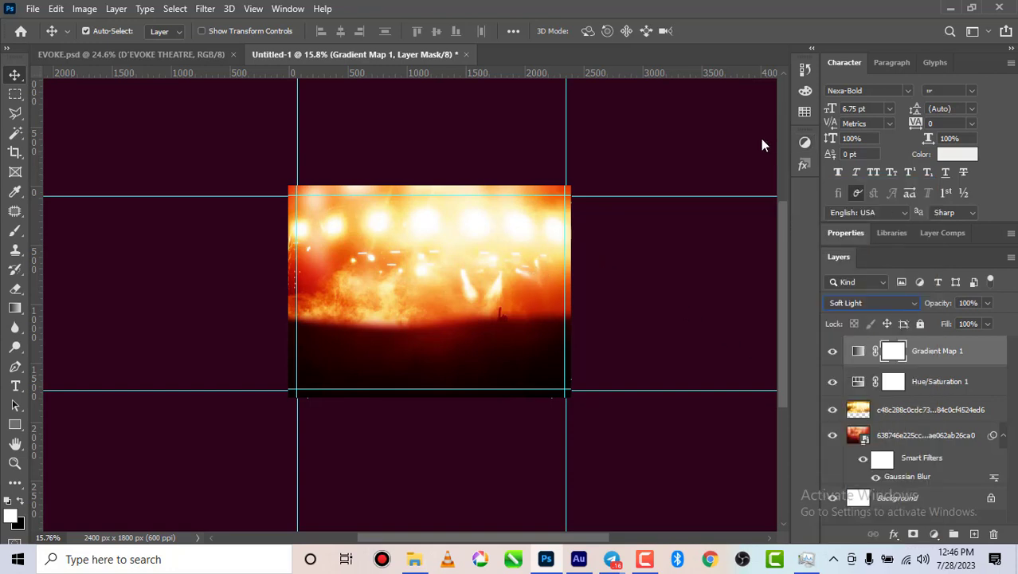
left_click(670, 310)
- Compare the background with the finished flyer in EVOKE.psd, and return to the Untitled-1 document
scroll(409, 277, "up", 2)
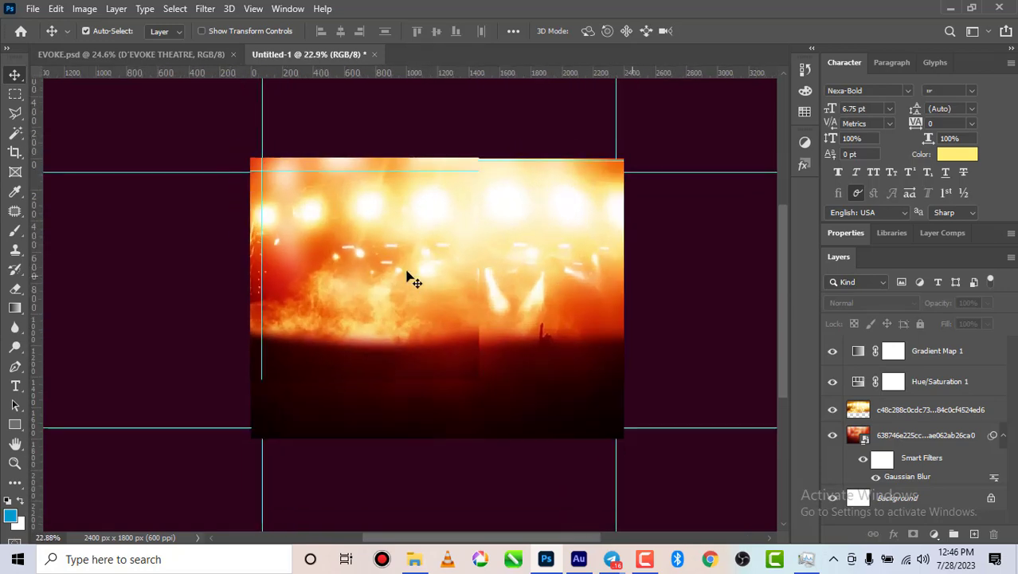
scroll(409, 277, "down", 2)
left_click(135, 50)
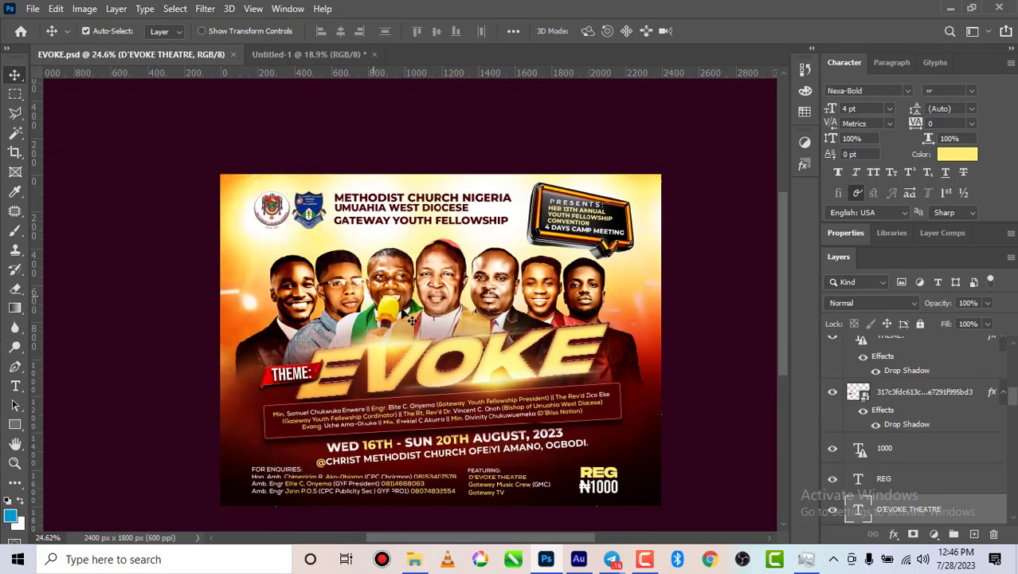
left_click(306, 53)
scroll(448, 273, "up", 2)
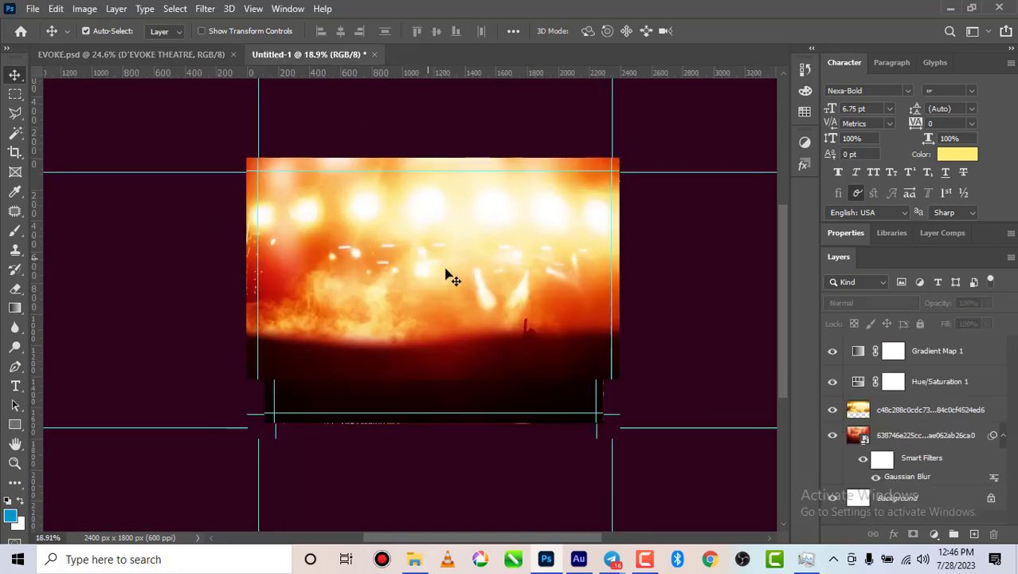
scroll(352, 314, "down", 2)
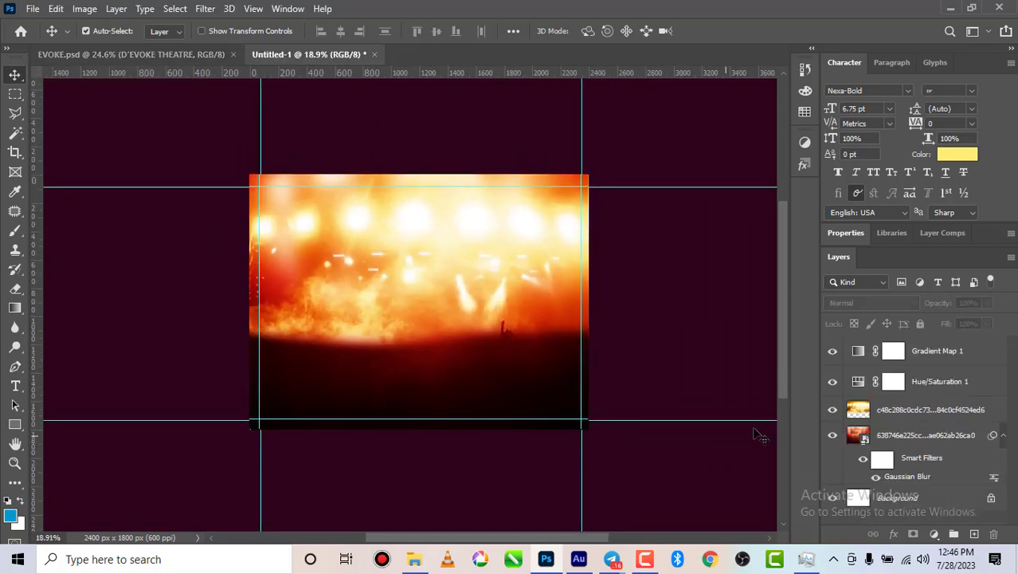
- Apply a Gaussian Blur to the concert lights layer to soften its lights and smoke
left_click(899, 411)
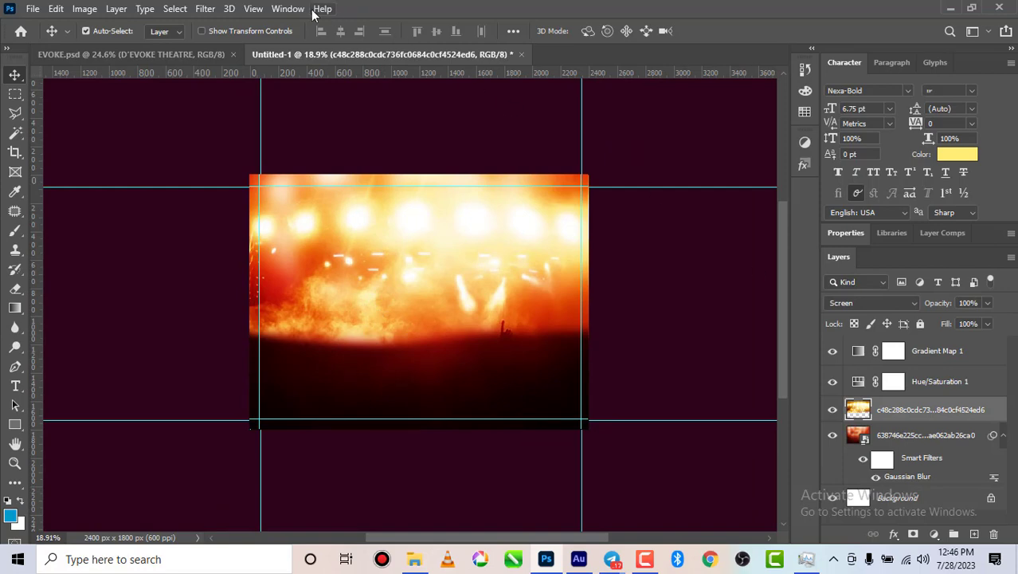
left_click(209, 9)
mouse_move(296, 176)
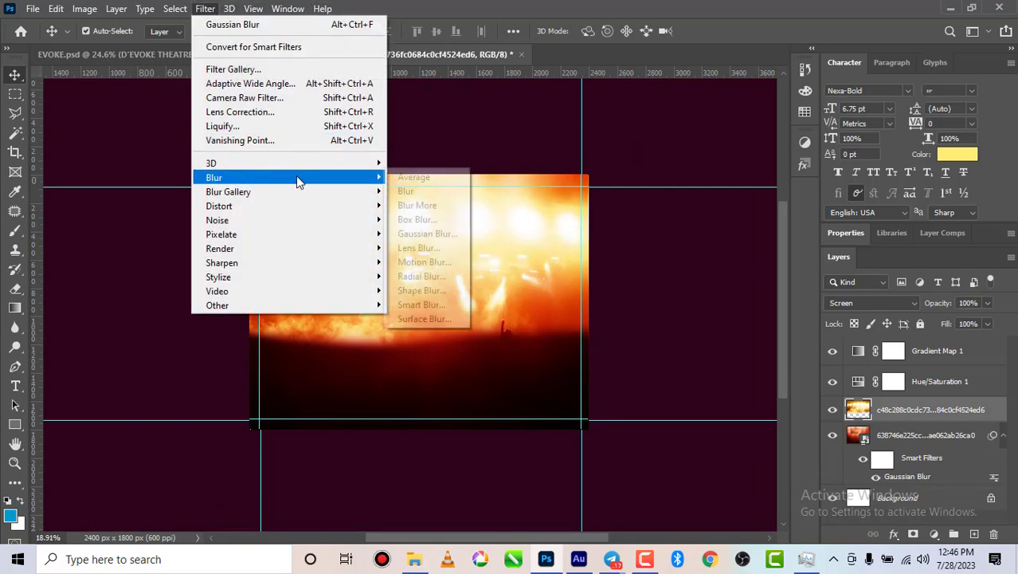
left_click(427, 233)
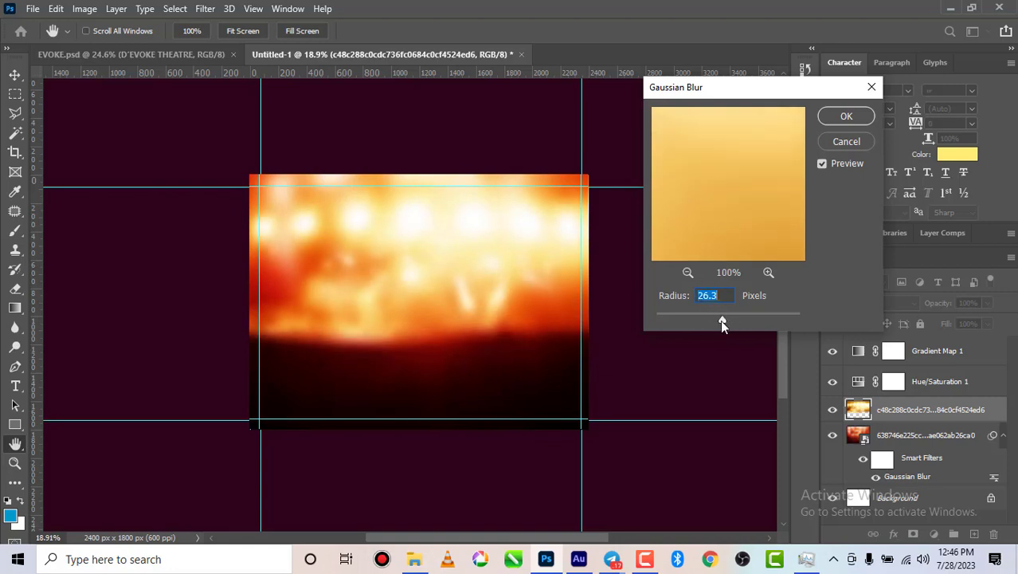
left_click_drag(720, 320, 718, 321)
left_click(717, 321)
left_click(845, 116)
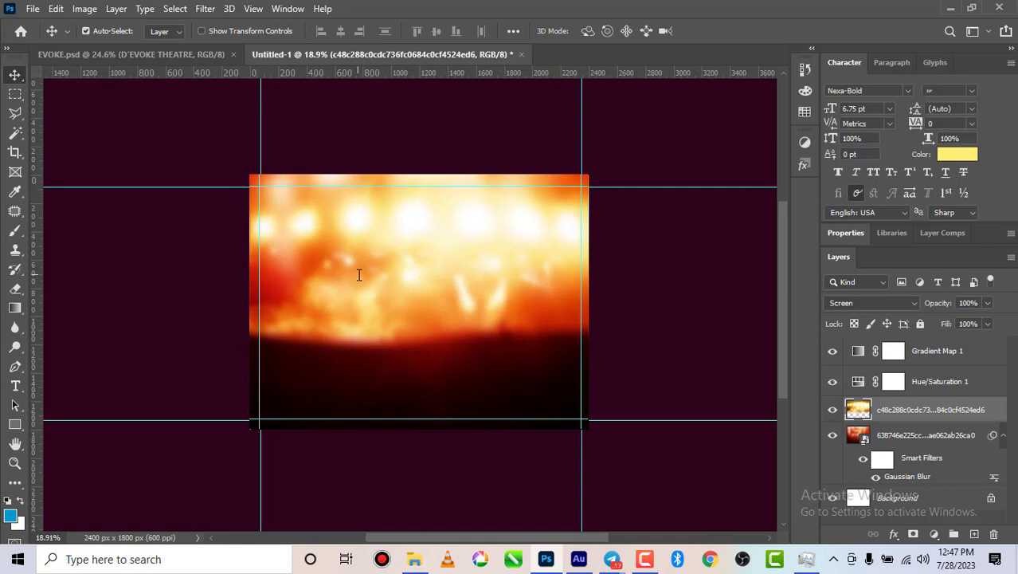
scroll(366, 279, "down", 1)
scroll(552, 282, "down", 1)
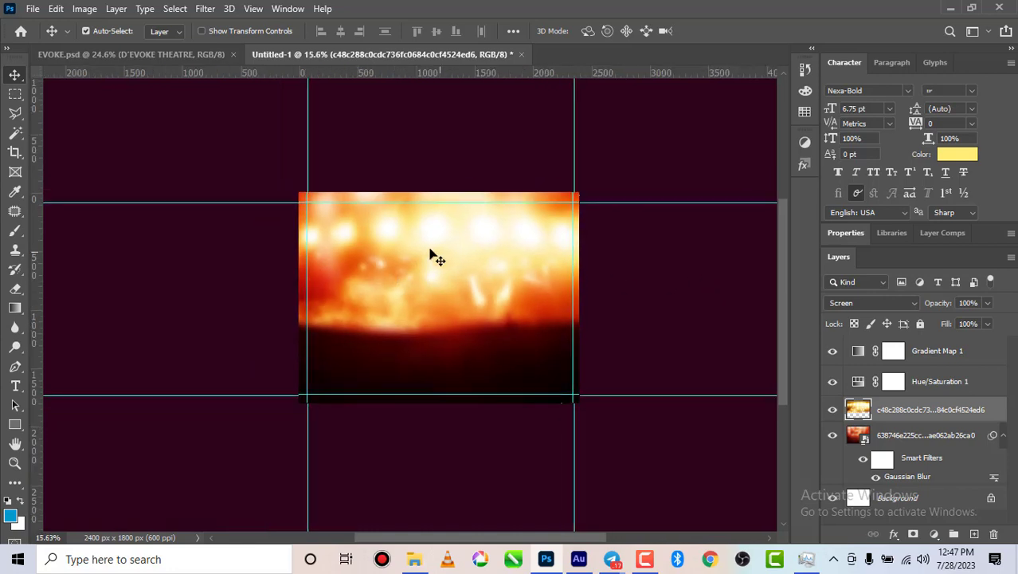
- Bring the seven portrait cutouts from the evoke folder into the Untitled-1 document, leaving out the logos and graphics
scroll(429, 251, "up", 2)
scroll(495, 292, "up", 1)
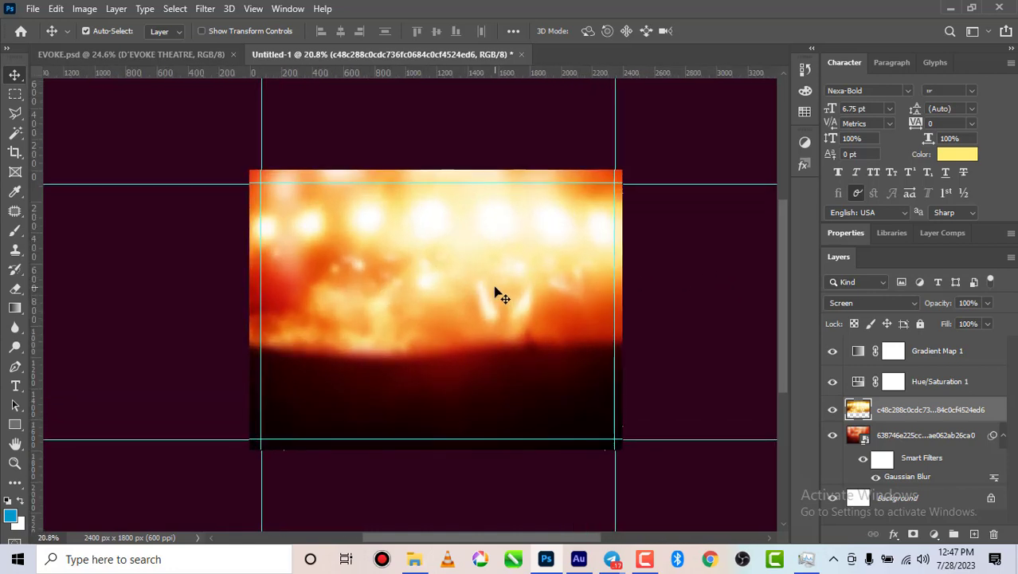
mouse_move(412, 567)
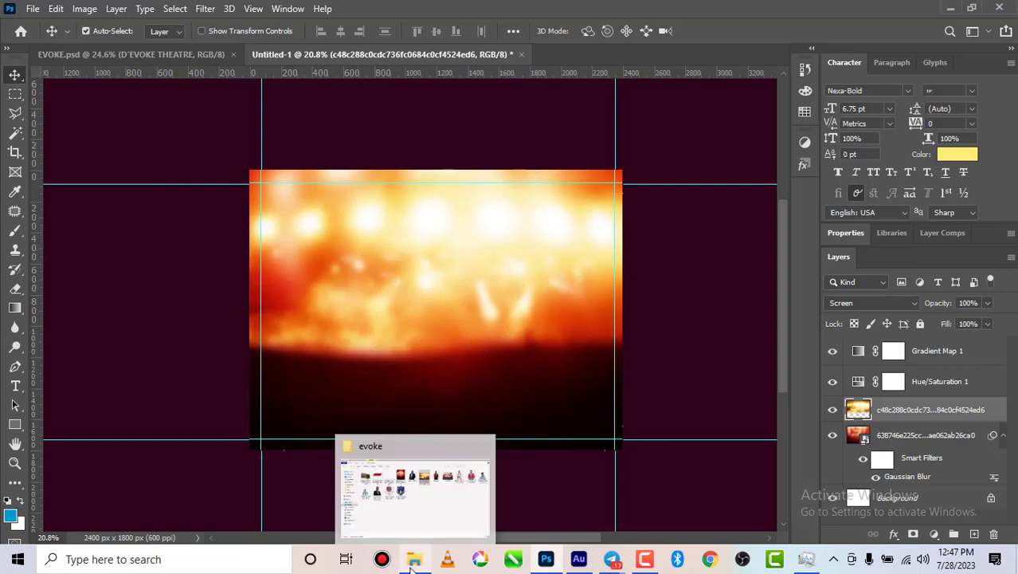
left_click(416, 501)
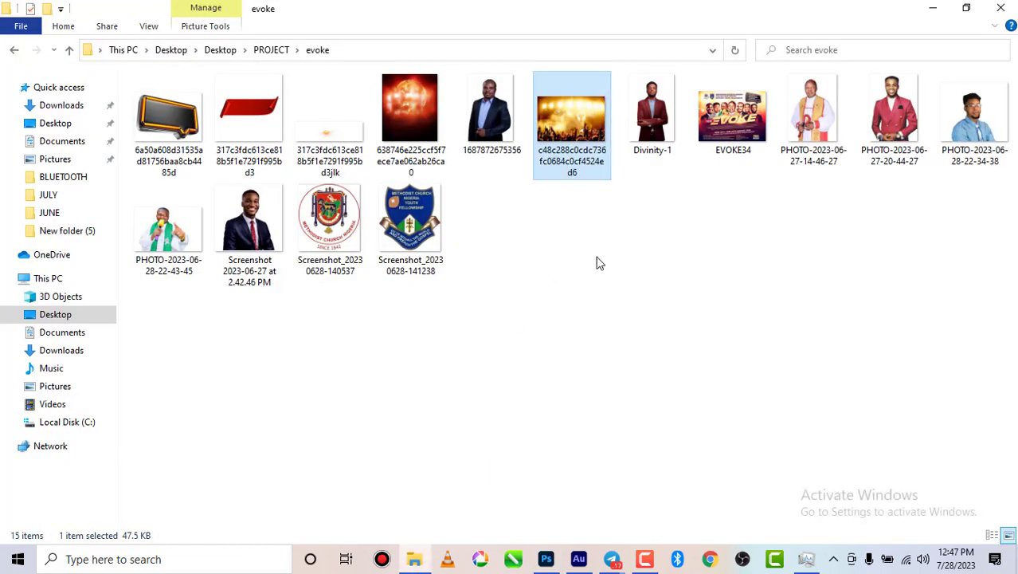
left_click(652, 140)
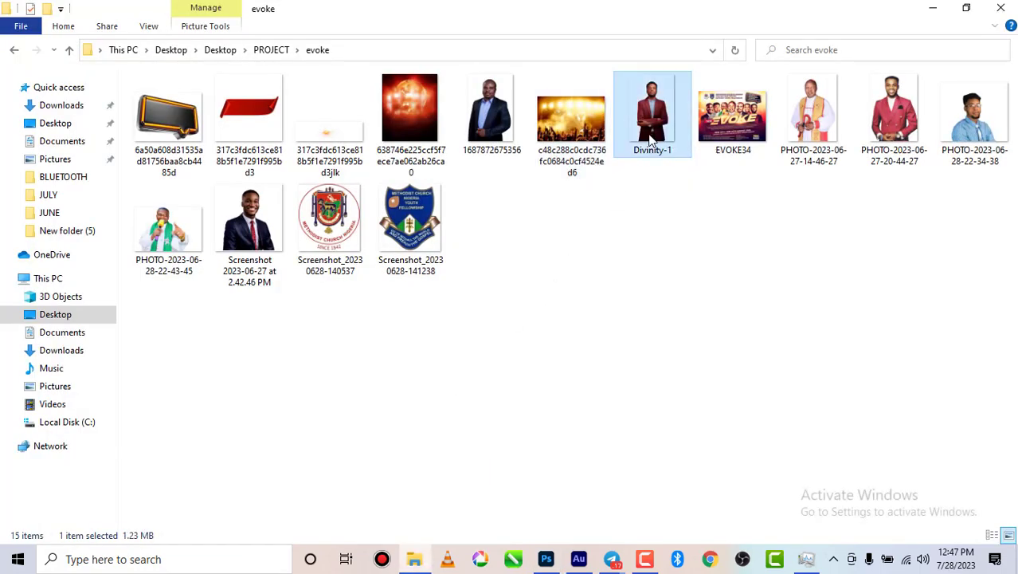
left_click(891, 130)
left_click(967, 126)
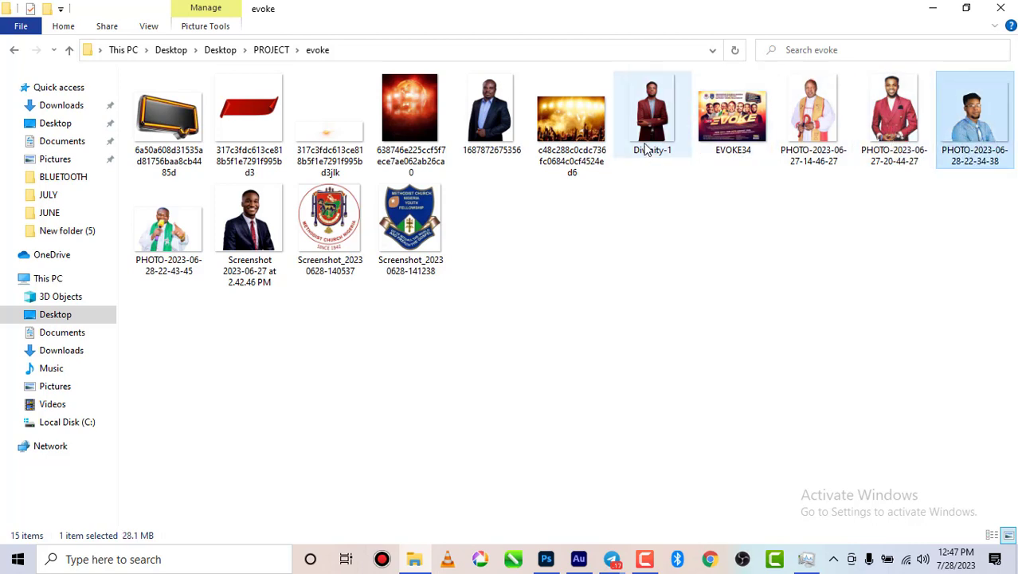
left_click(813, 120, "shift")
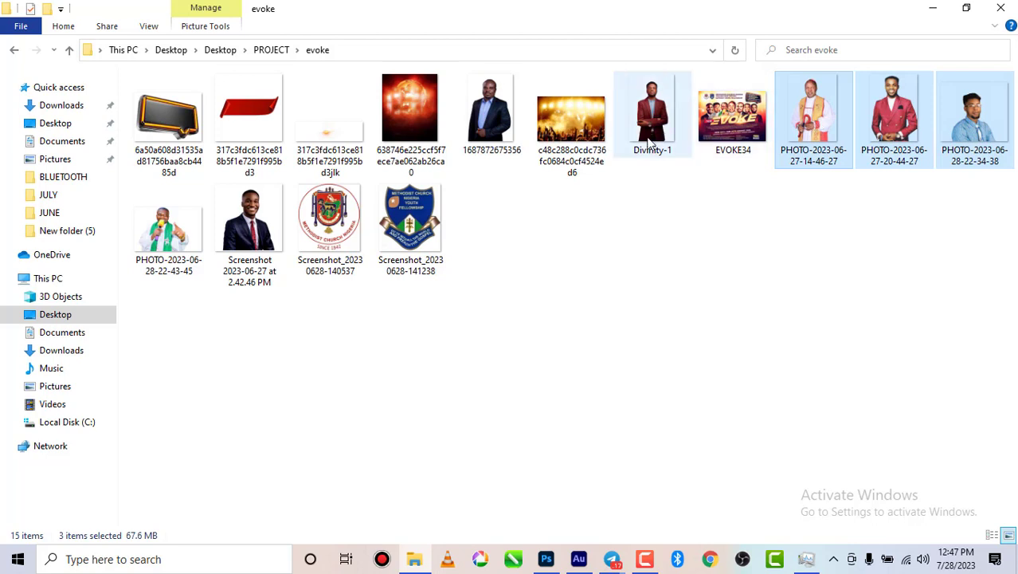
left_click(487, 114, "ctrl")
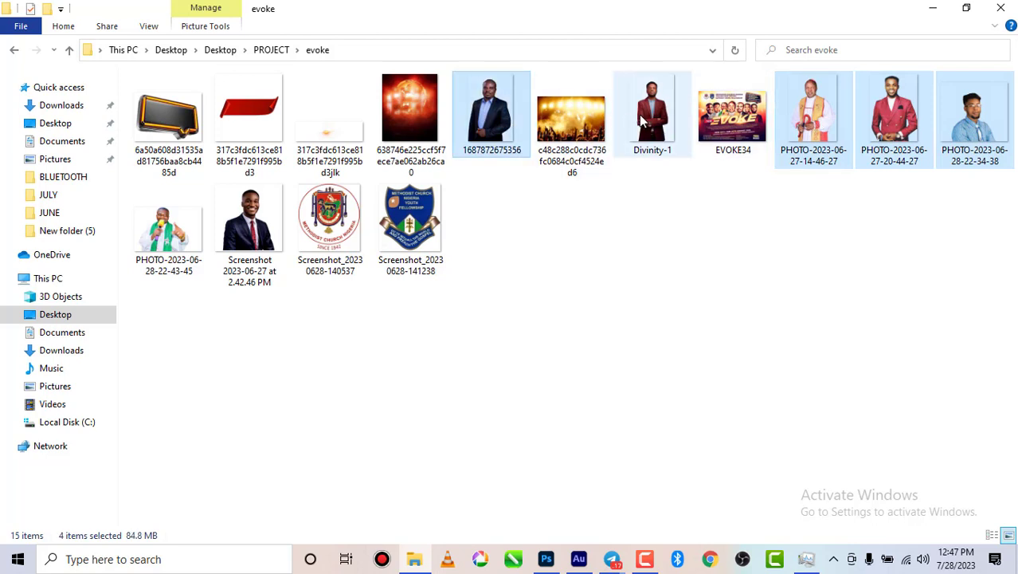
left_click(643, 119, "ctrl")
left_click(240, 228, "ctrl")
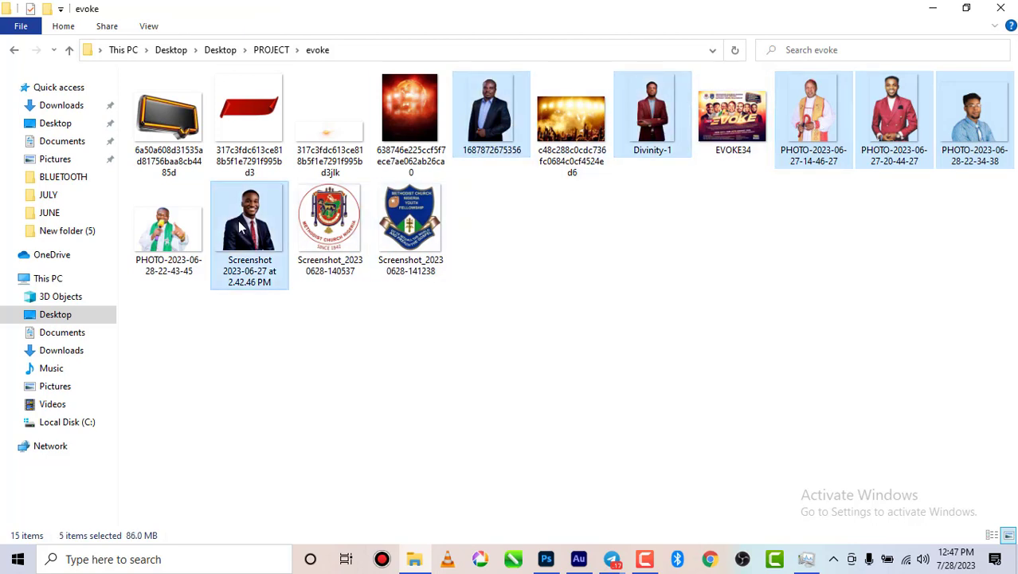
left_click(167, 225, "ctrl")
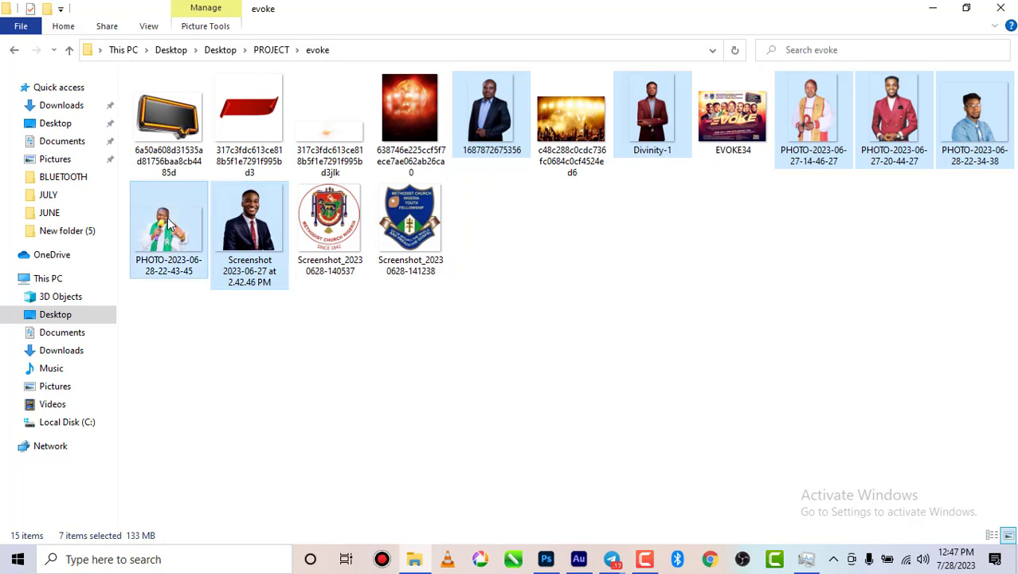
left_click_drag(195, 246, 646, 363)
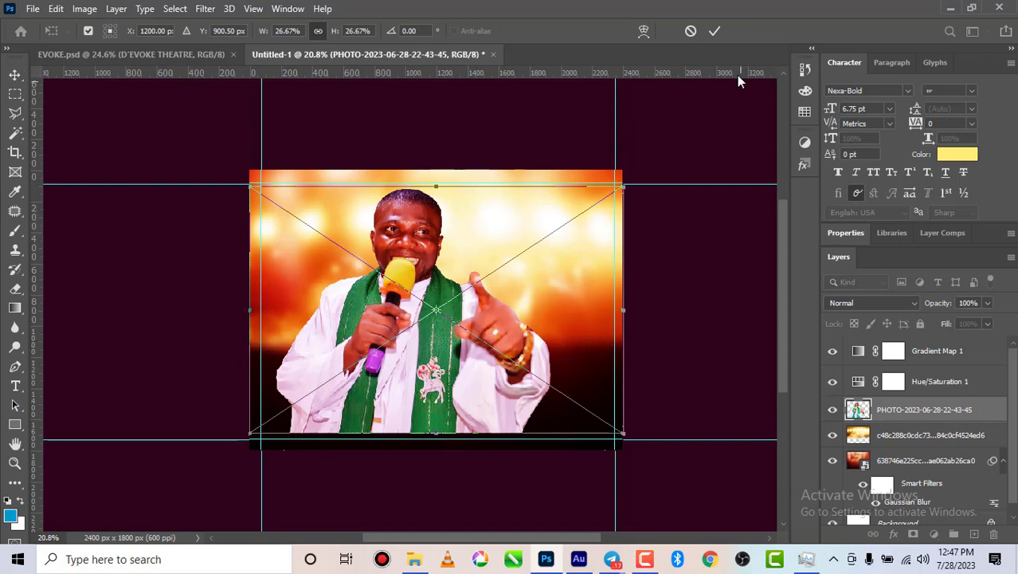
- Commit the placement of each of the seven portraits one after another at its default size and position
left_click(715, 32)
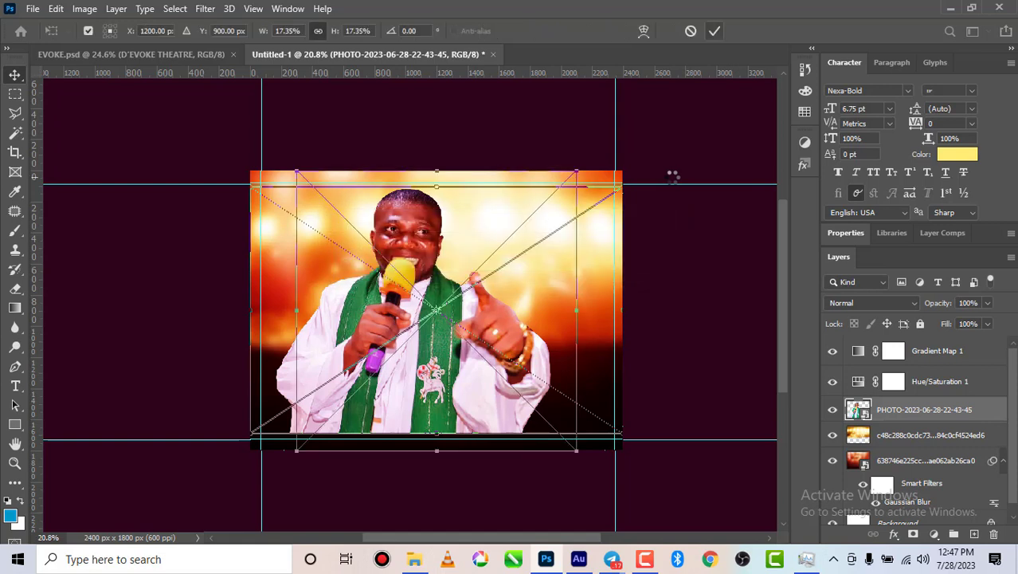
key("Return")
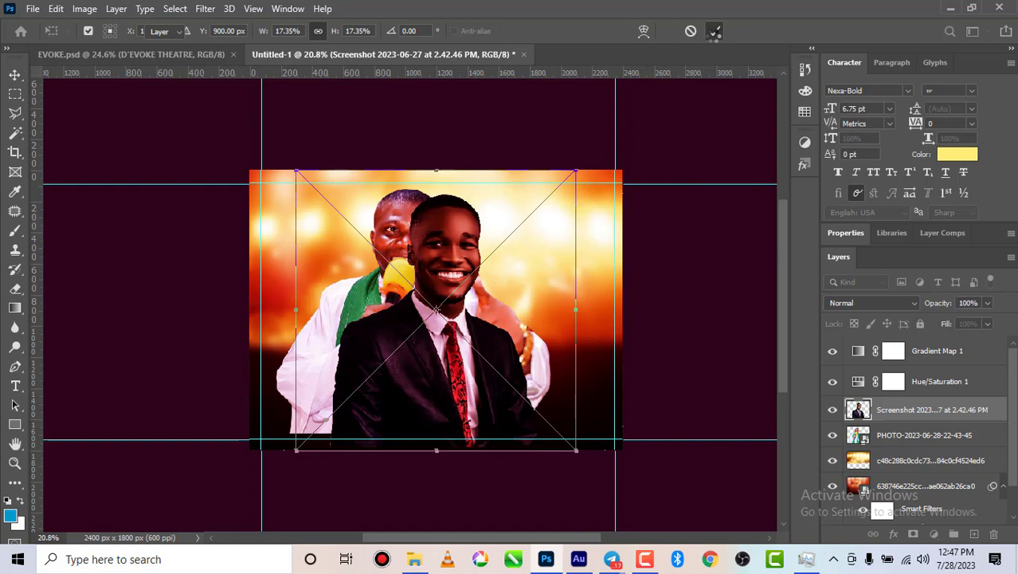
left_click(715, 31)
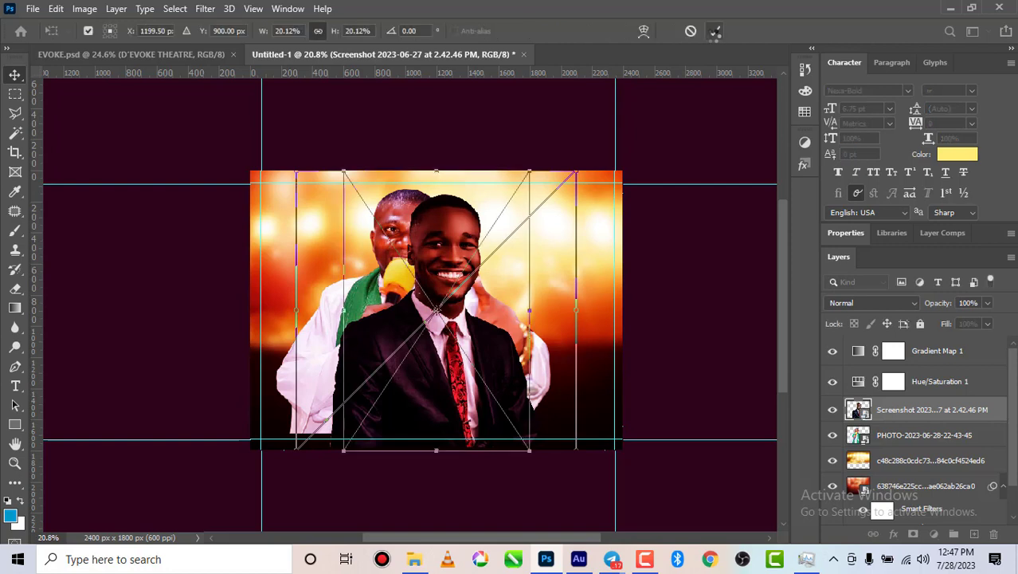
left_click(714, 34)
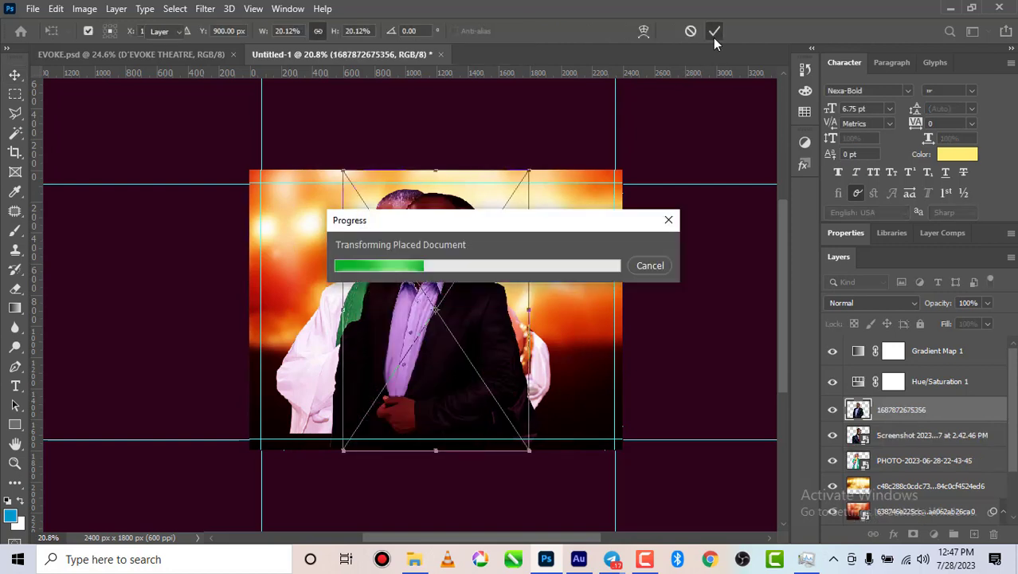
left_click(714, 33)
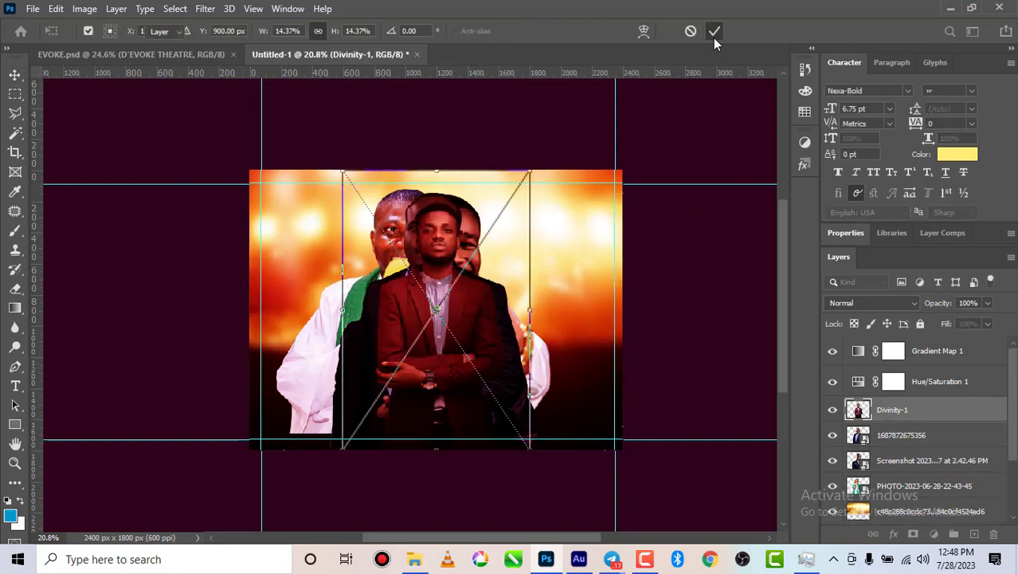
left_click(714, 32)
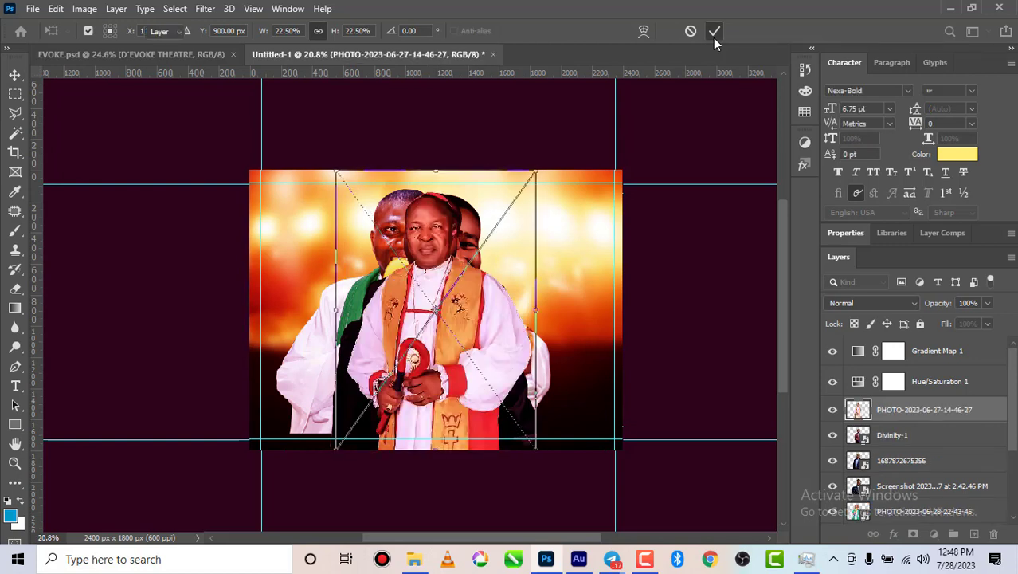
left_click(714, 38)
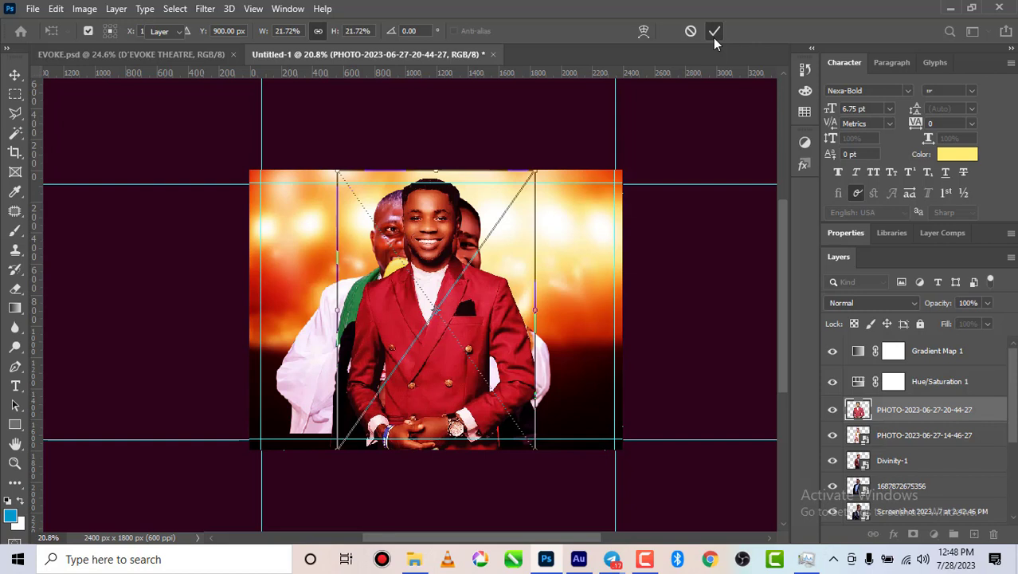
left_click(713, 31)
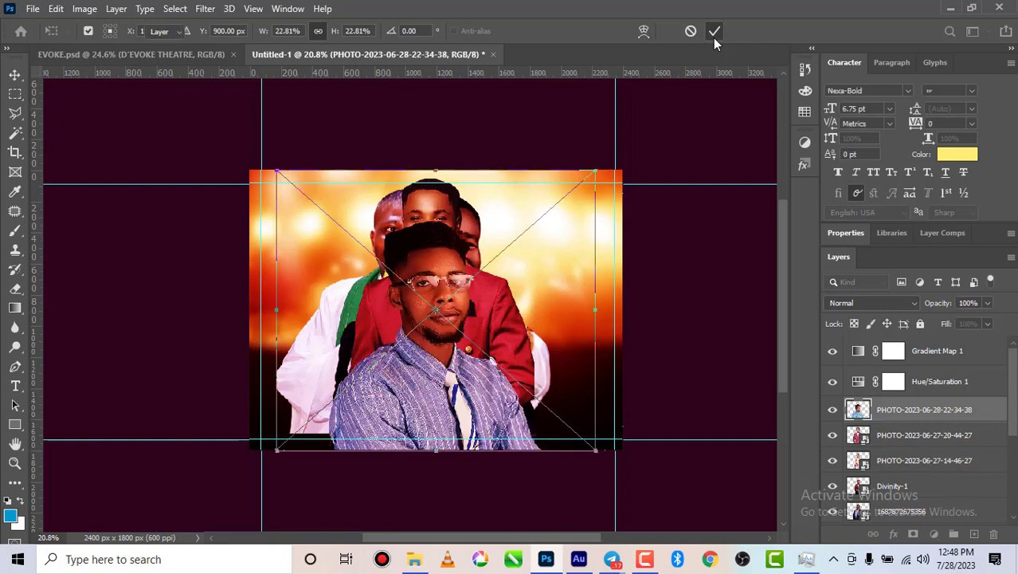
left_click(714, 37)
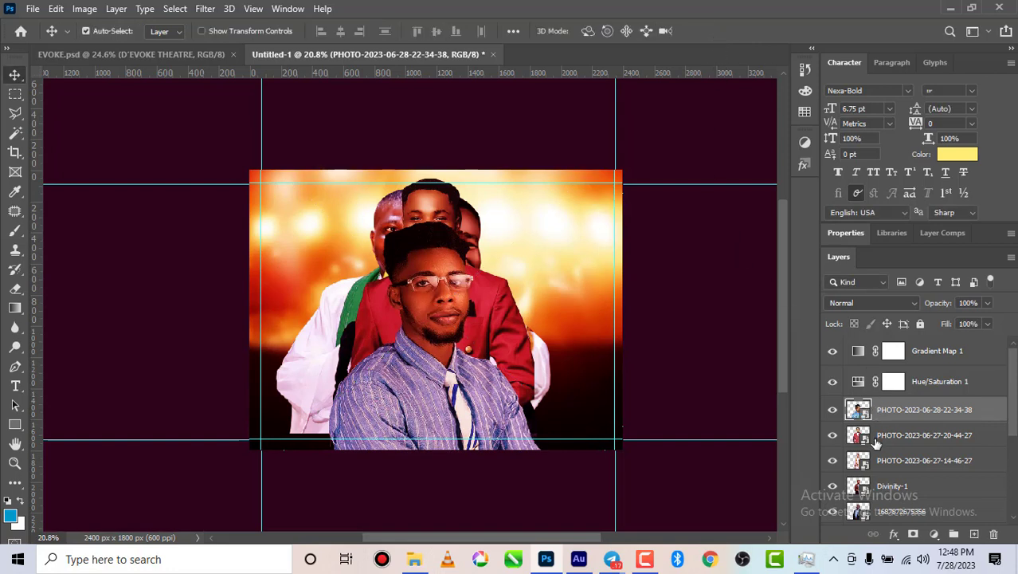
- Move the Gradient Map 1 and Hue/Saturation 1 layers below all portrait layers and group them with the two background images
left_click(946, 381)
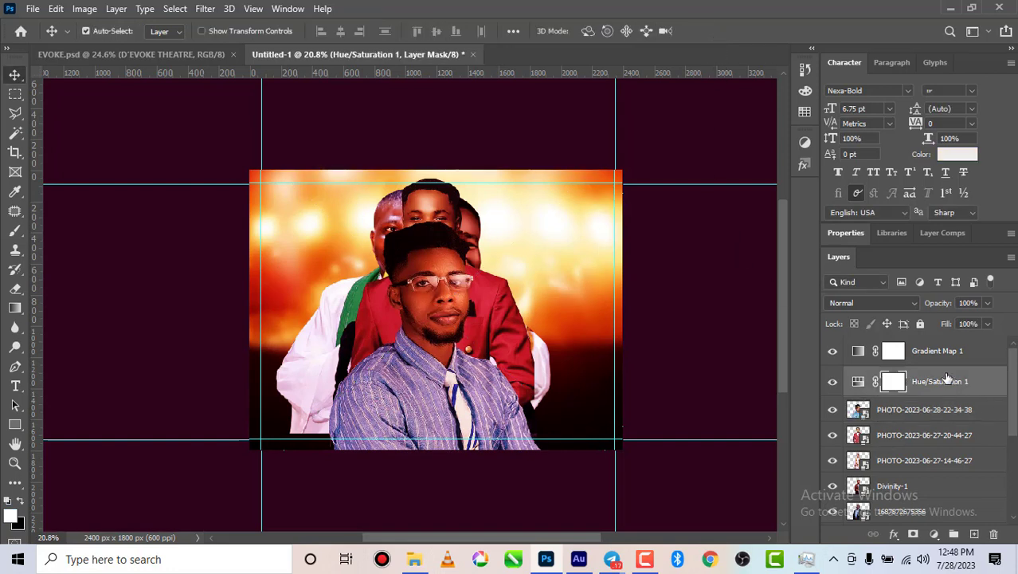
left_click(948, 350, "ctrl")
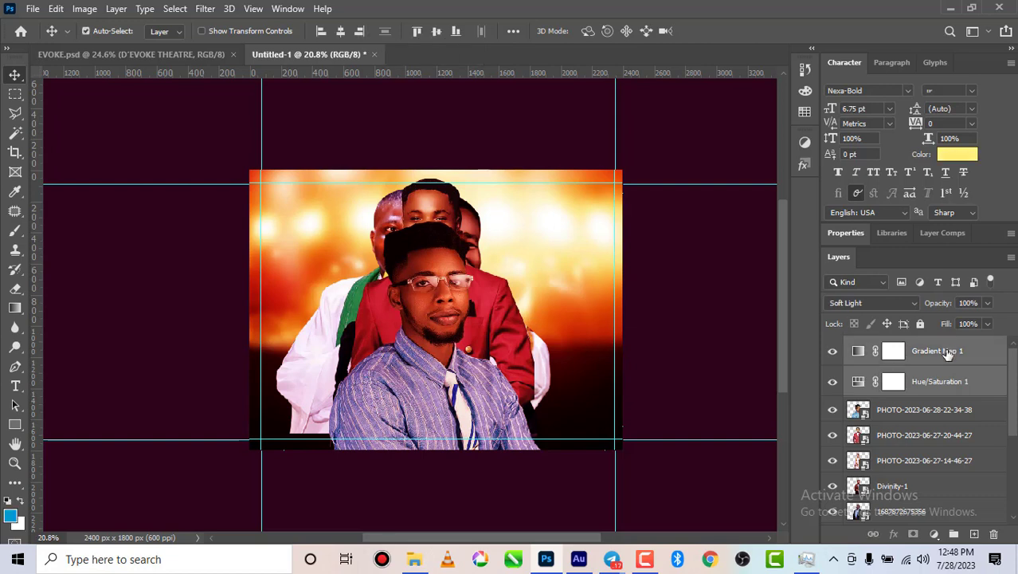
left_click_drag(947, 354, 940, 492)
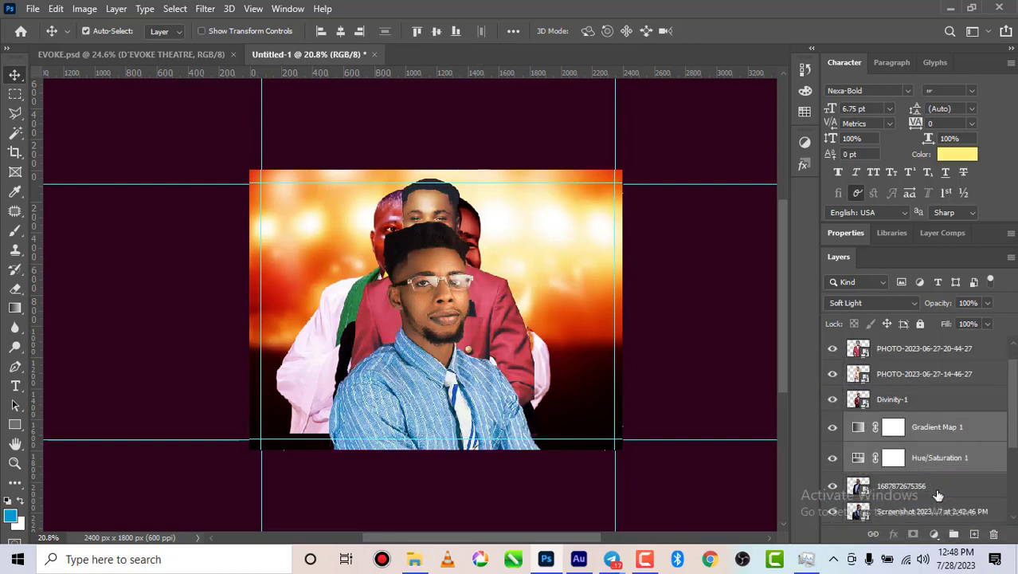
left_click_drag(939, 434, 934, 403)
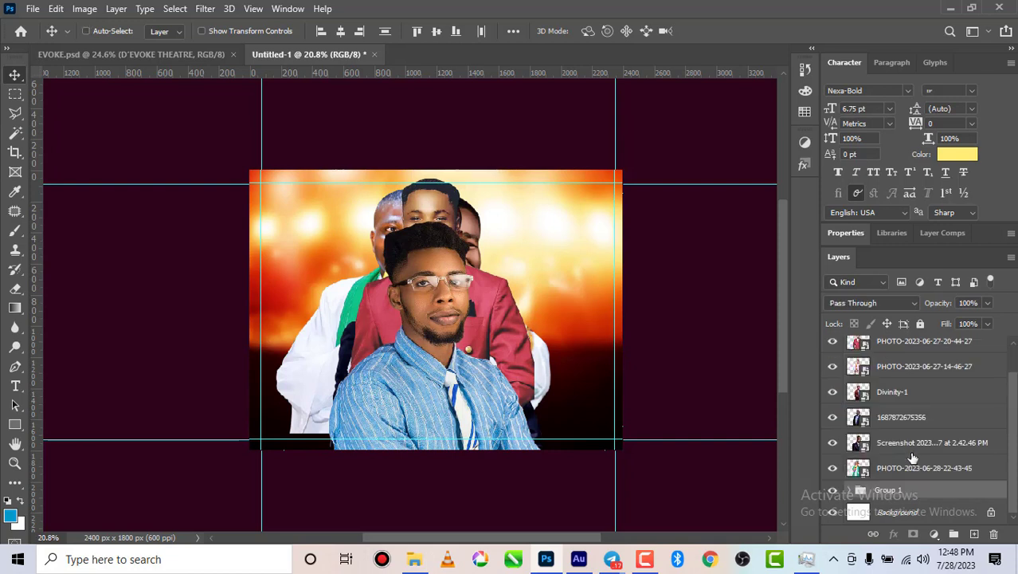
- Rename the group holding the background layers BACKGROUND and lock it
double_click(888, 491)
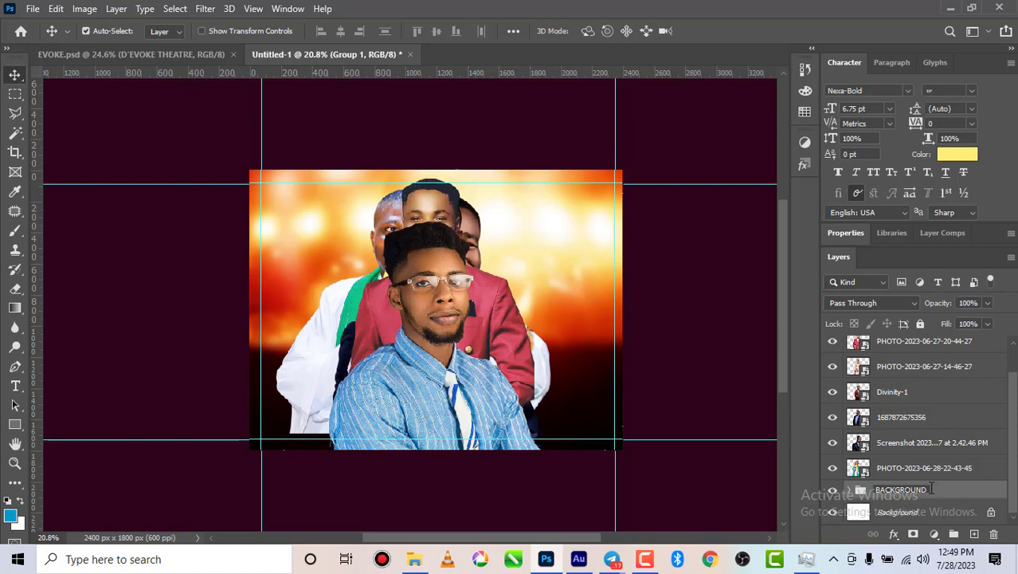
left_click(918, 488)
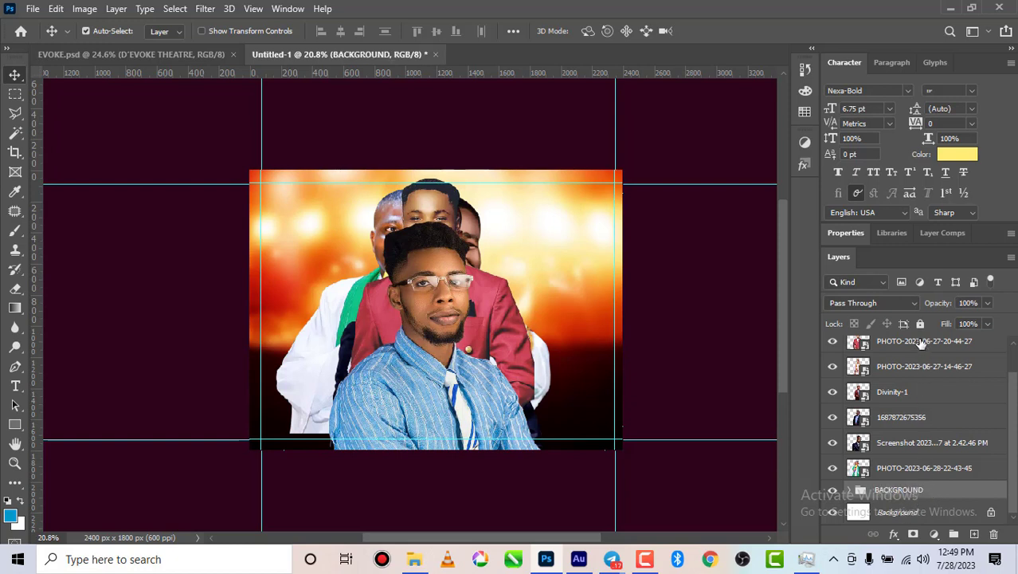
left_click(921, 323)
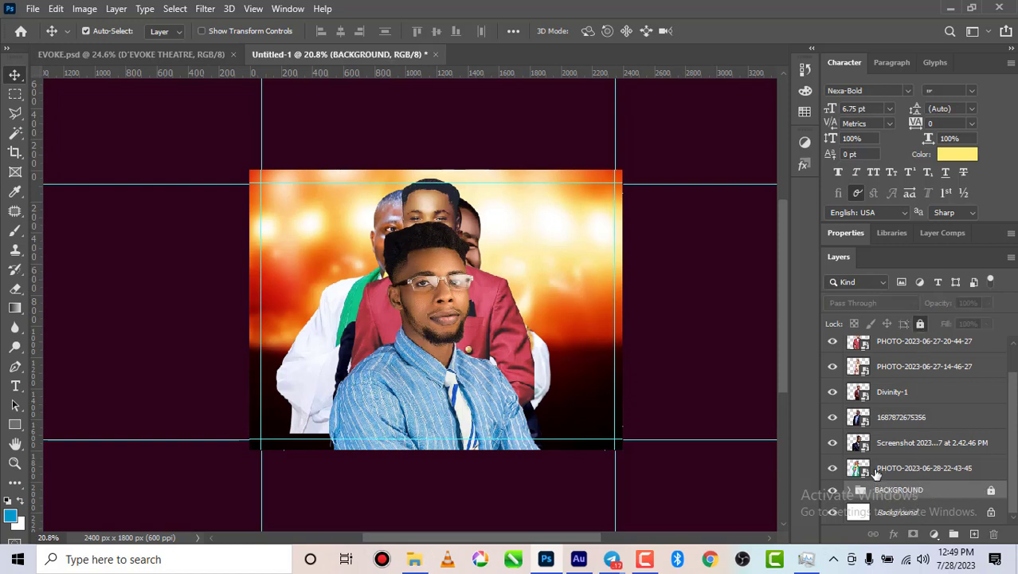
- Scale the portrait of the man in the blue shirt and glasses to about 13.5% and place it just left of the flyer's center
left_click_drag(433, 352, 431, 322)
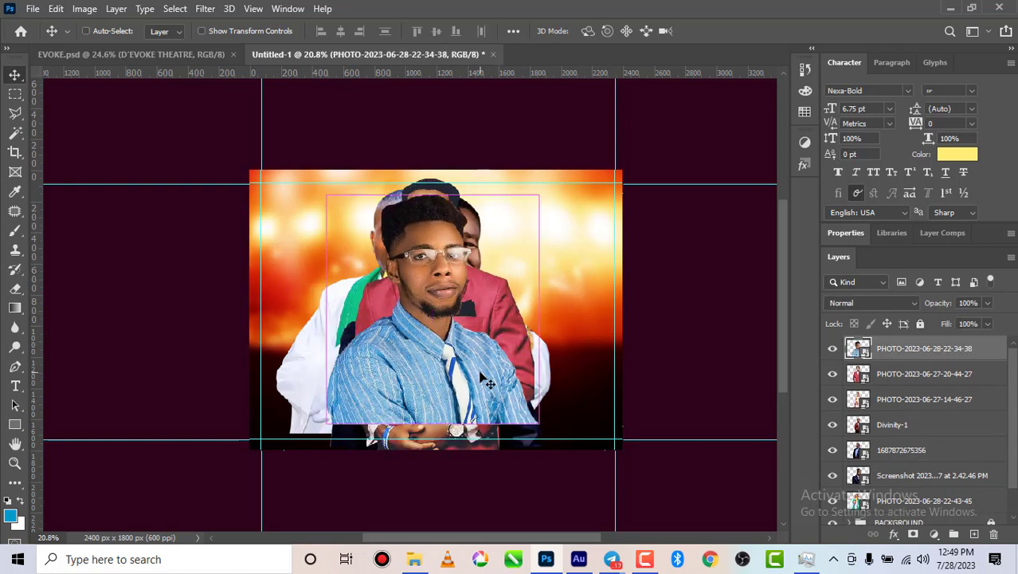
key("ctrl+t")
left_click_drag(594, 144, 464, 257)
left_click_drag(376, 338, 395, 284)
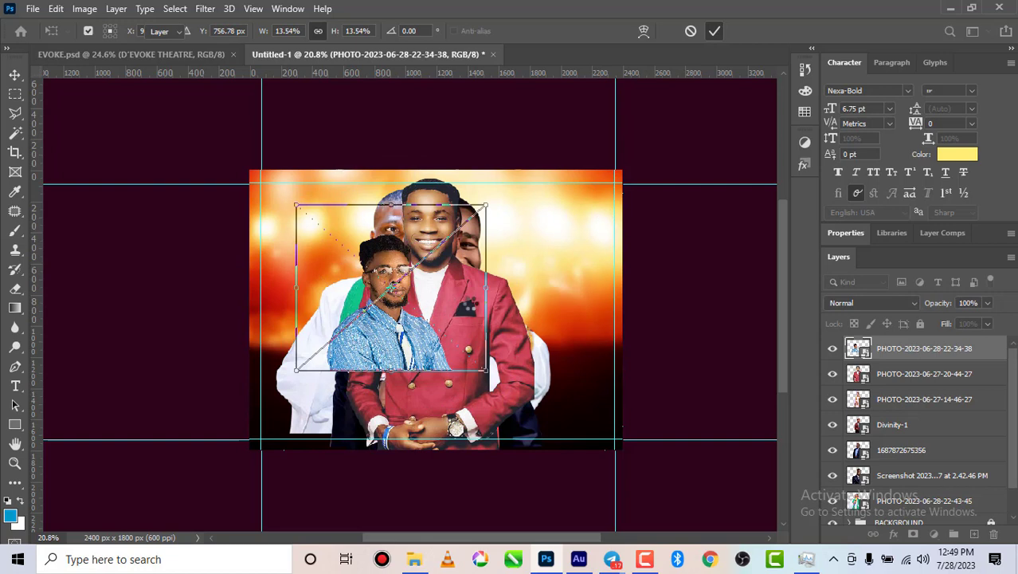
key("Return")
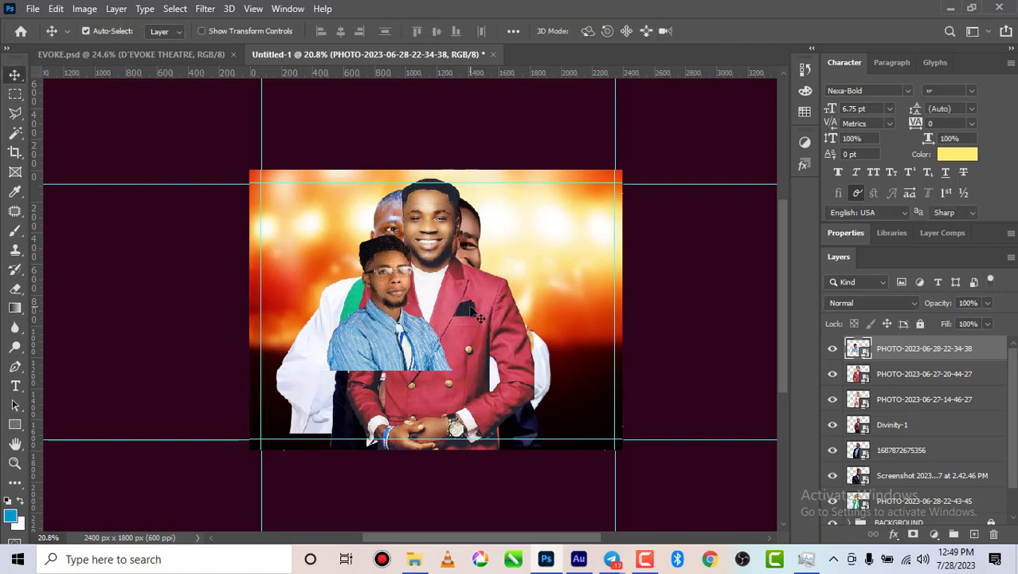
- Scale the portrait of the smiling man in the red double-breasted suit to about 10% and move it to the flyer's right half
left_click(478, 318)
key("ctrl+t")
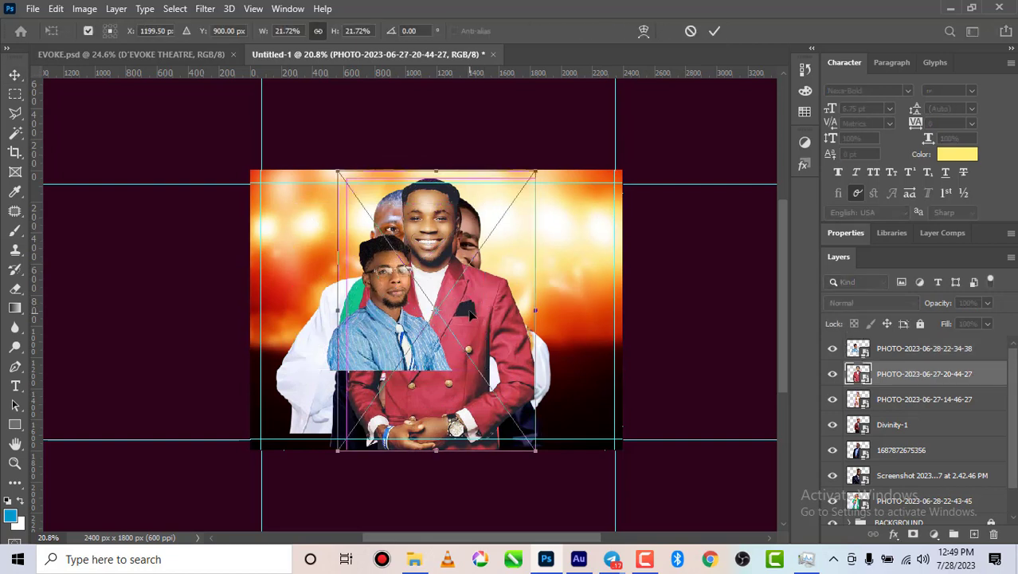
left_click_drag(535, 169, 395, 295)
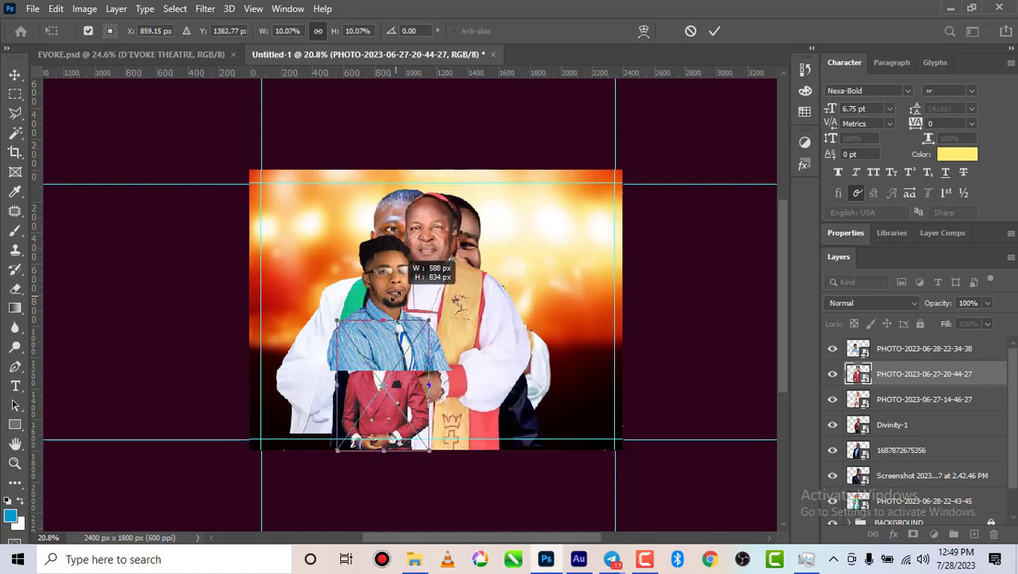
left_click_drag(378, 409, 570, 291)
left_click(713, 32)
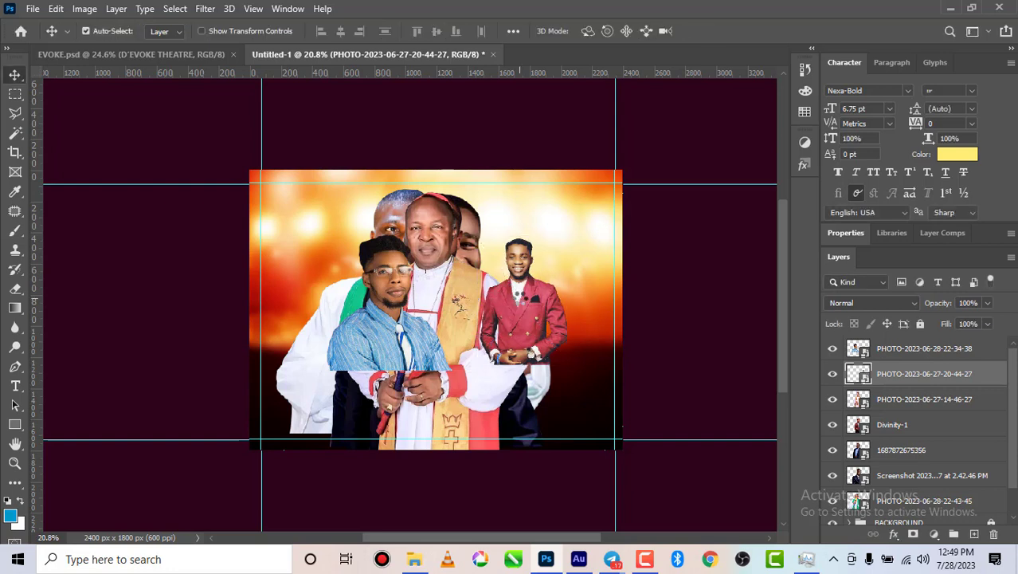
- Scale the bishop's portrait to about 11.5% and move it near the flyer's right edge, beside the man in the double-breasted suit
left_click(451, 324)
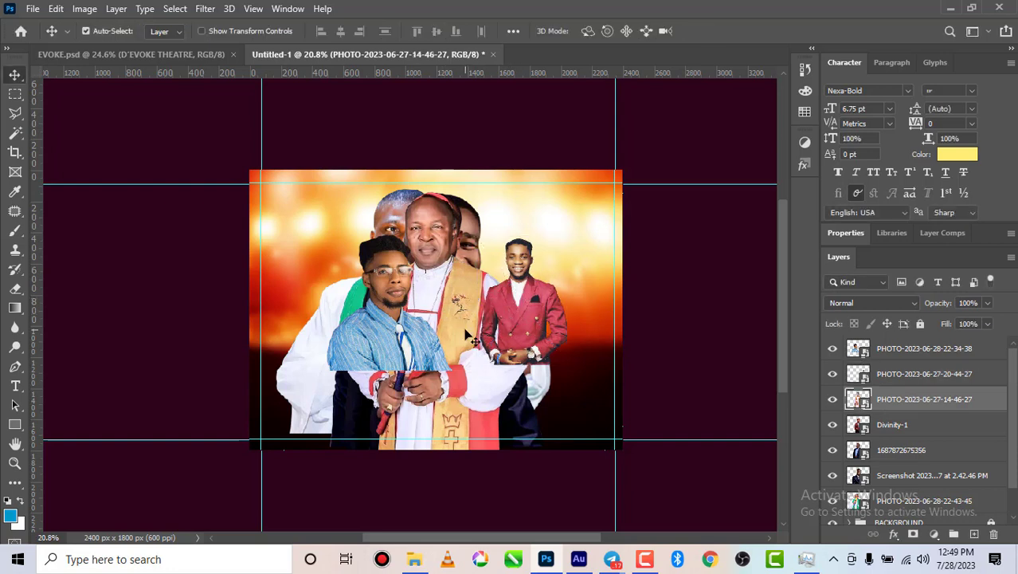
key("ctrl+t")
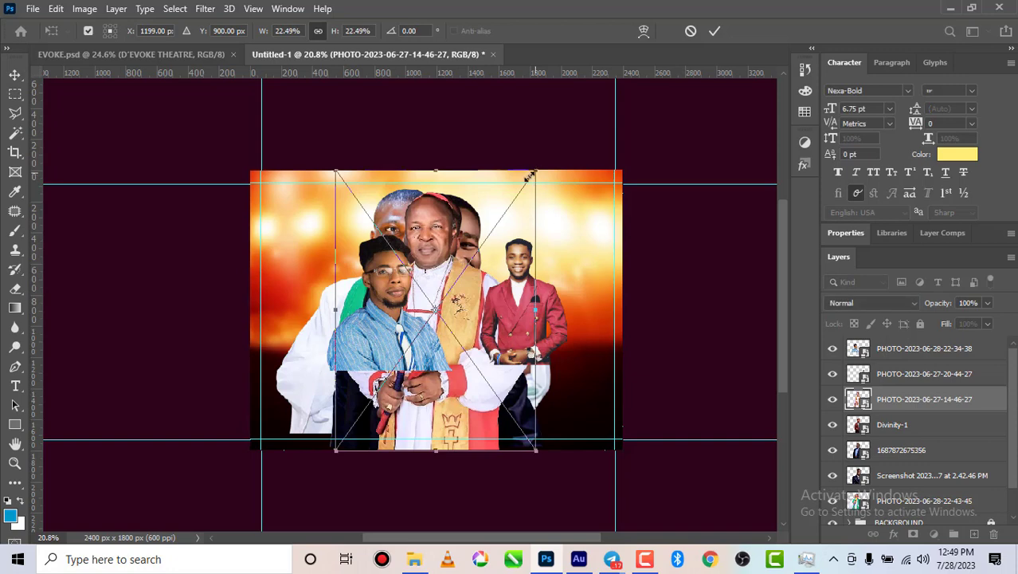
left_click_drag(528, 177, 446, 304)
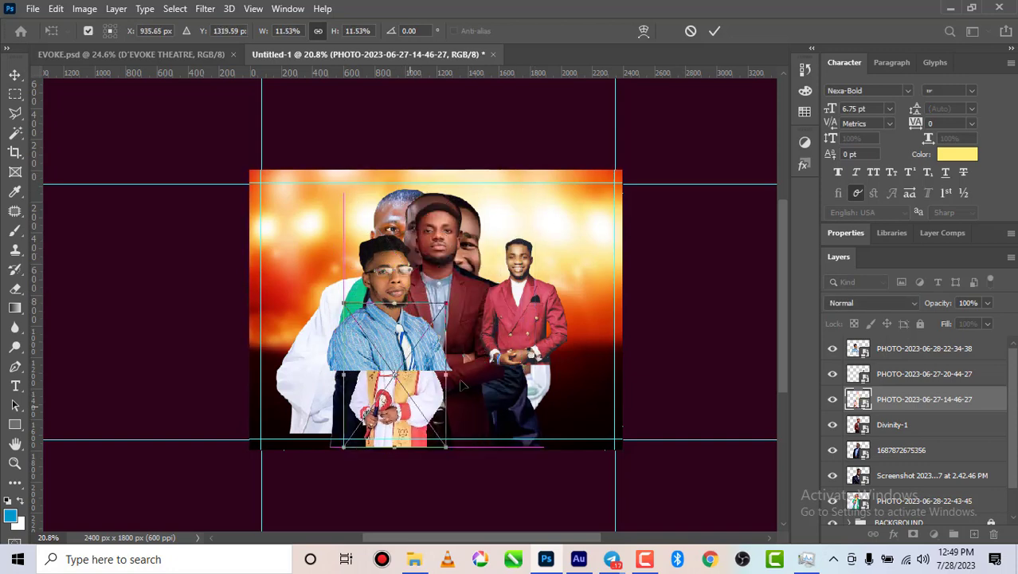
left_click_drag(461, 385, 629, 283)
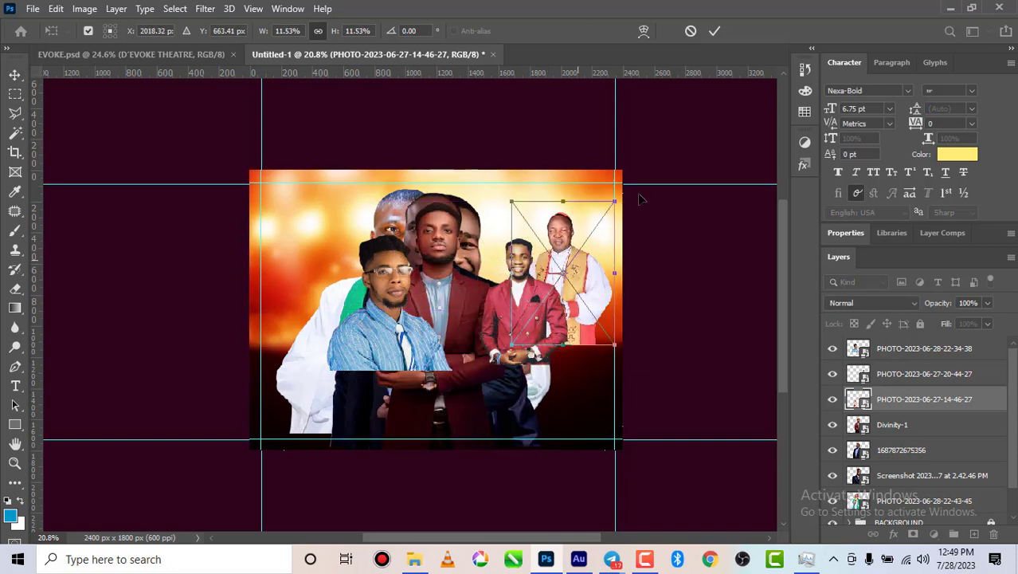
left_click(715, 32)
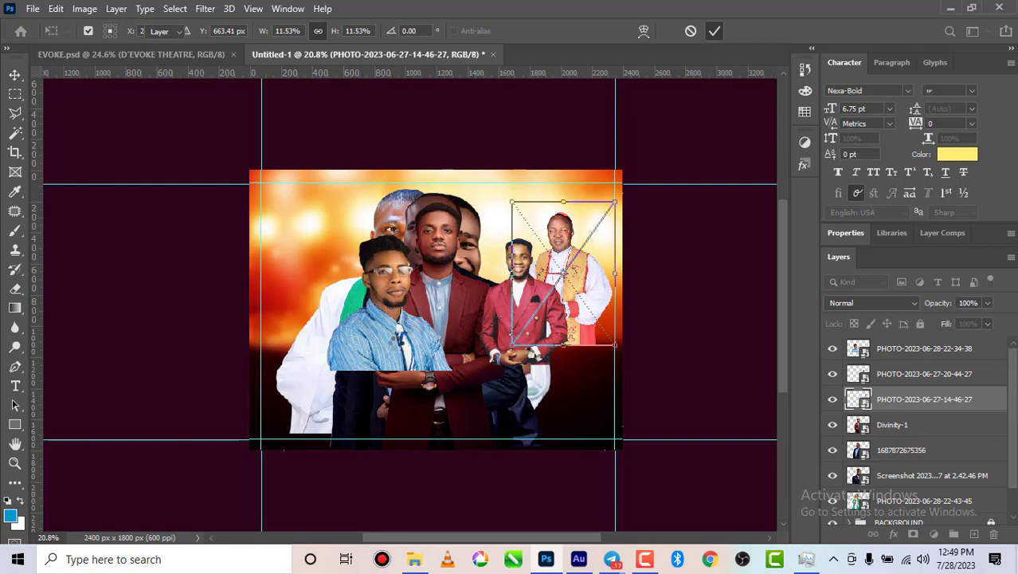
- Move the blue-shirted man to the flyer's lower right, and scale the Divinity-1 portrait to about 7.7% near the upper-right corner
left_click_drag(454, 361, 621, 380)
left_click(423, 321)
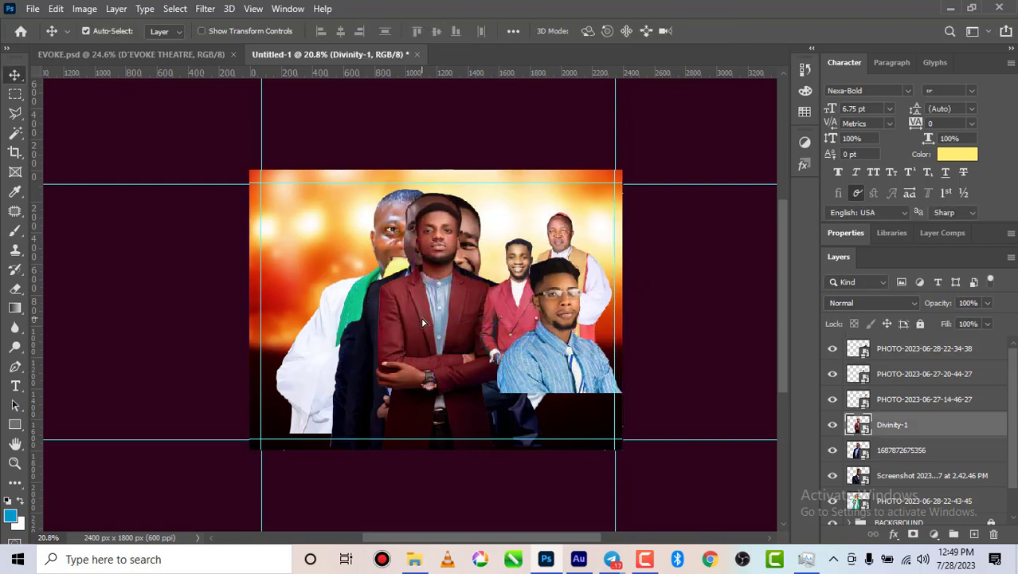
key("ctrl+t")
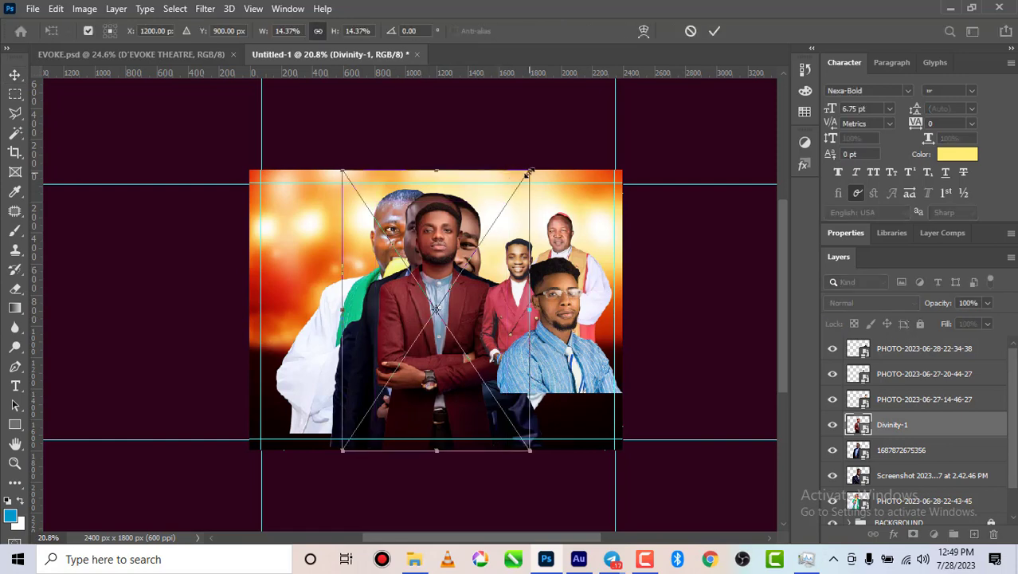
left_click_drag(530, 170, 443, 300)
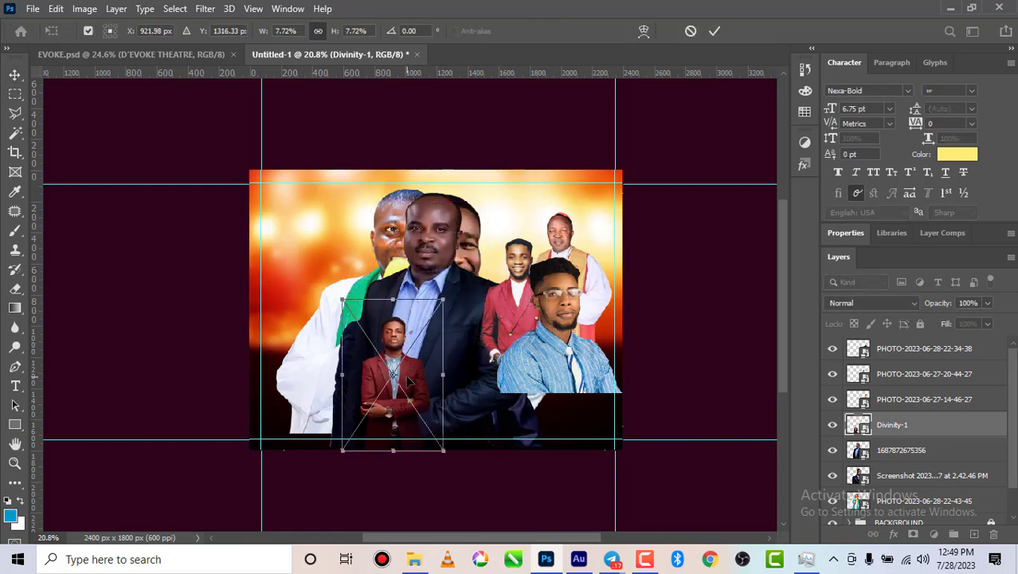
left_click_drag(409, 380, 596, 263)
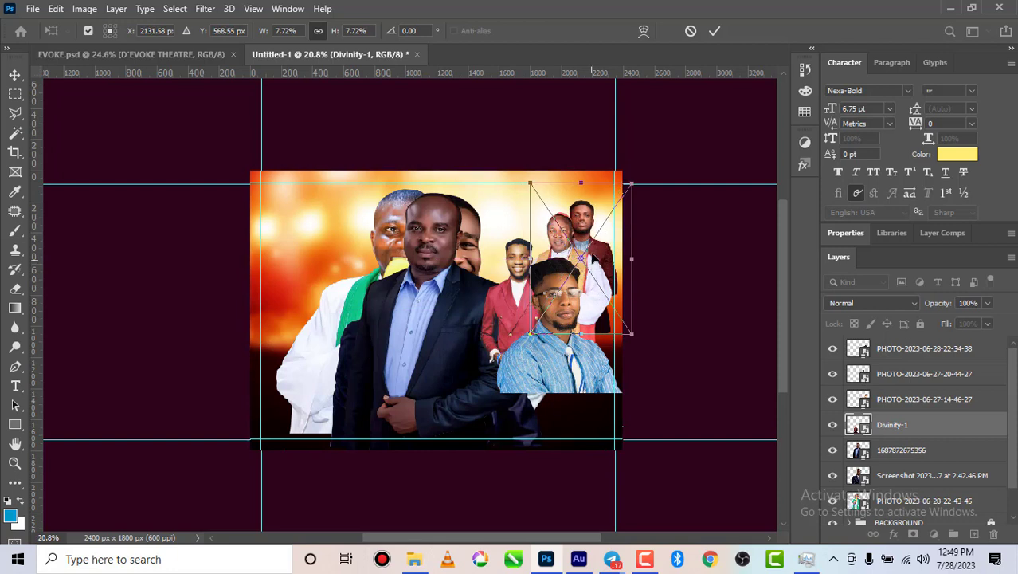
left_click(714, 31)
- Scale the portrait of the man in the dark suit and open blue shirt to about 6.7% and place it above the bishop
left_click(440, 335)
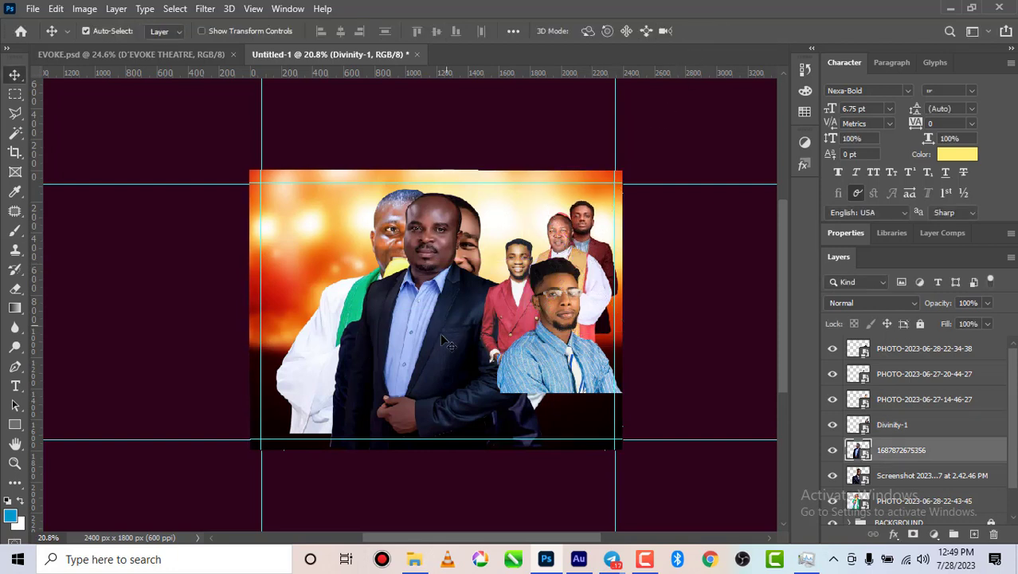
key("ctrl+t")
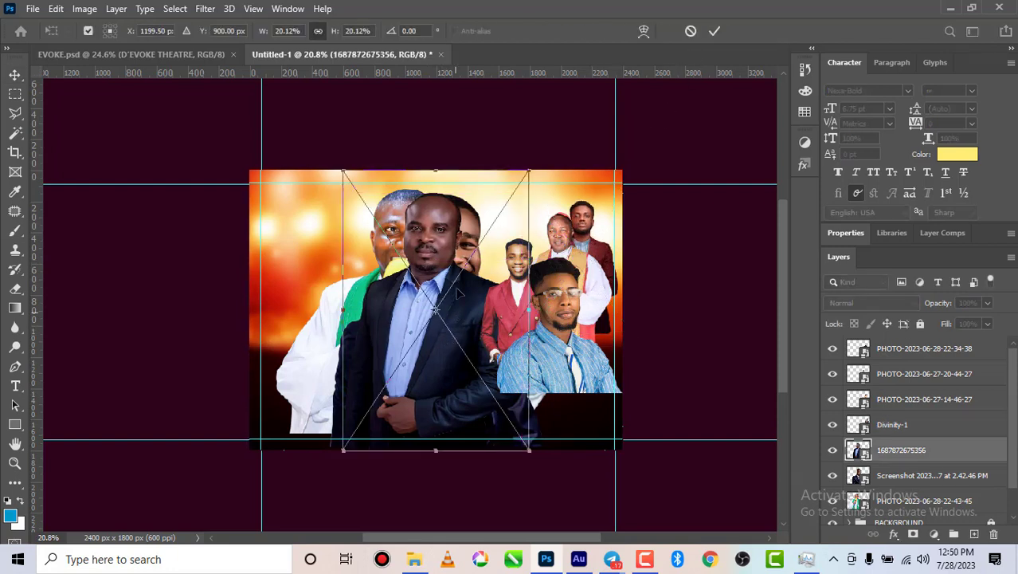
left_click_drag(529, 172, 407, 357)
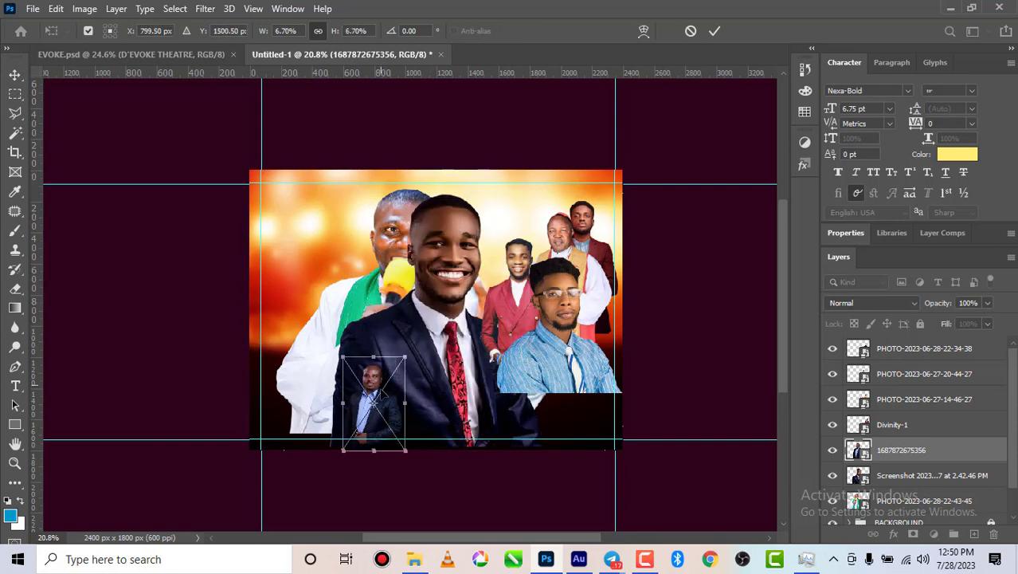
left_click_drag(386, 401, 552, 223)
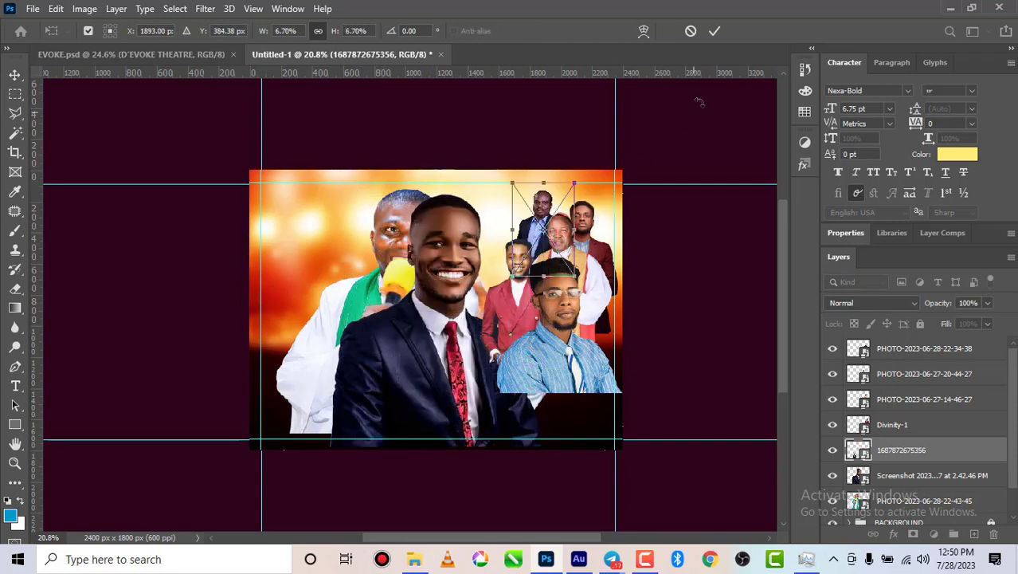
left_click(720, 33)
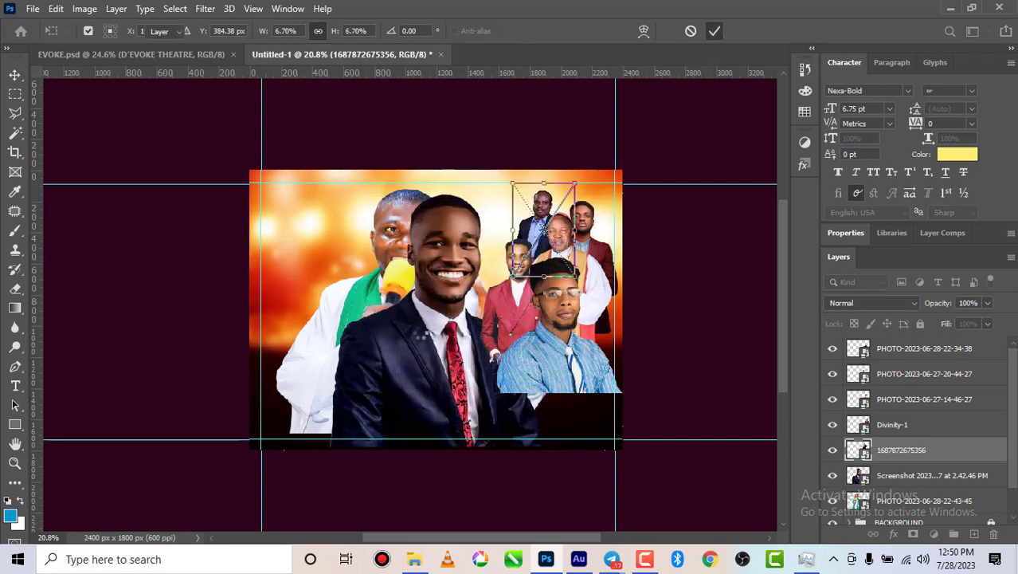
- Scale the portrait of the smiling man with the red tie to about 7.2% and place it at the upper left of the clustered portraits
left_click(418, 350, "ctrl")
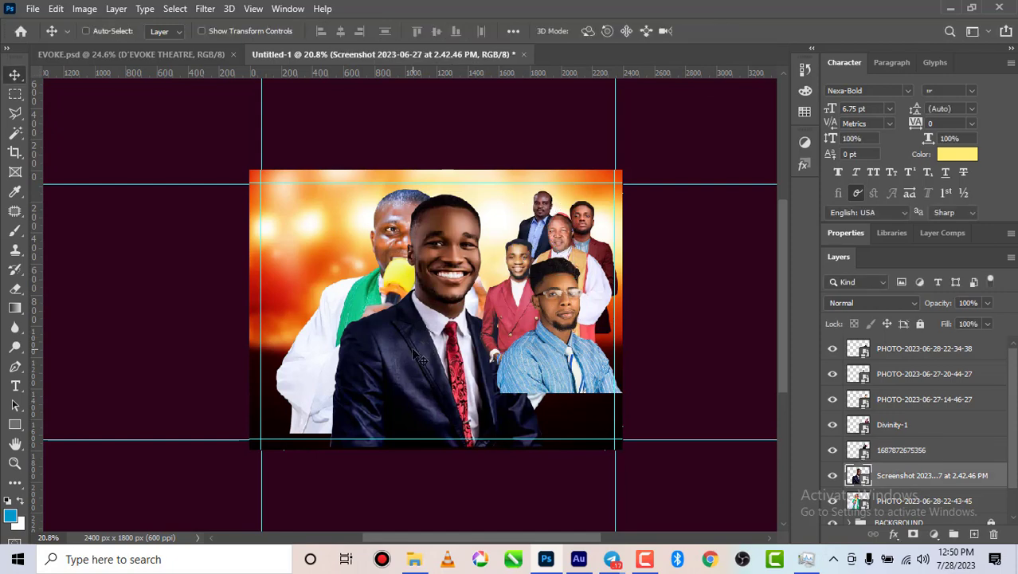
key("ctrl+t")
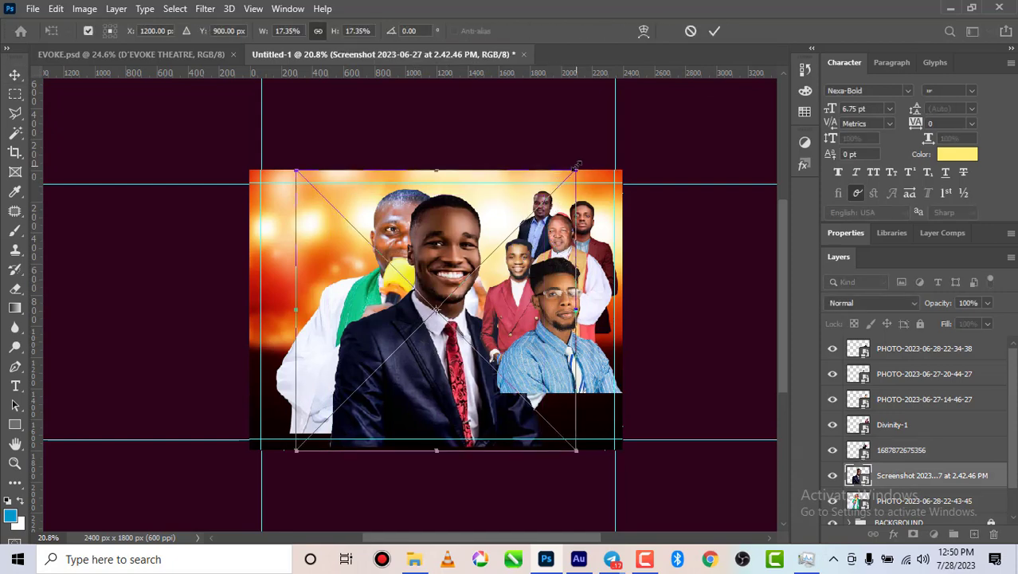
left_click_drag(576, 166, 413, 335)
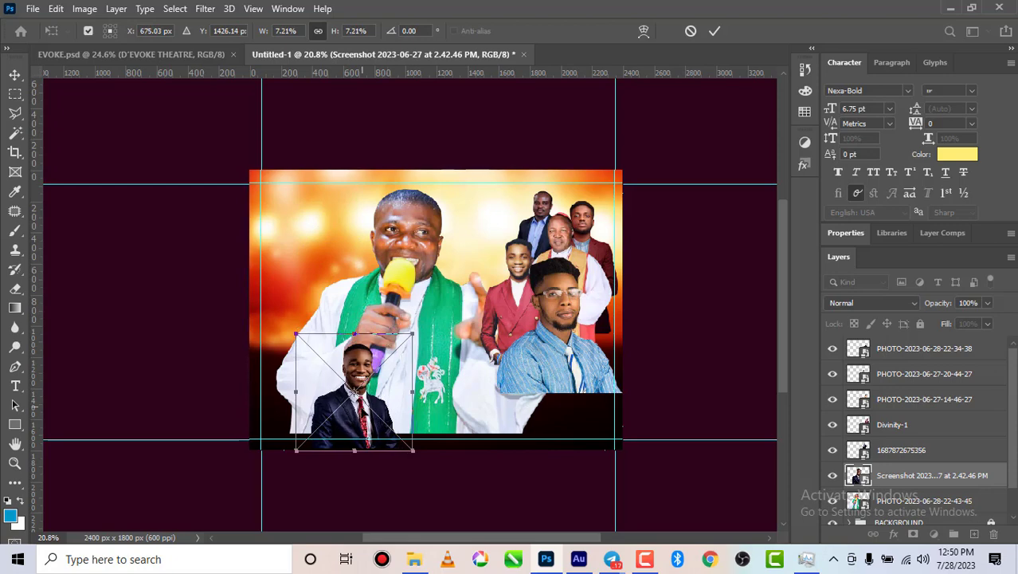
left_click_drag(354, 394, 507, 234)
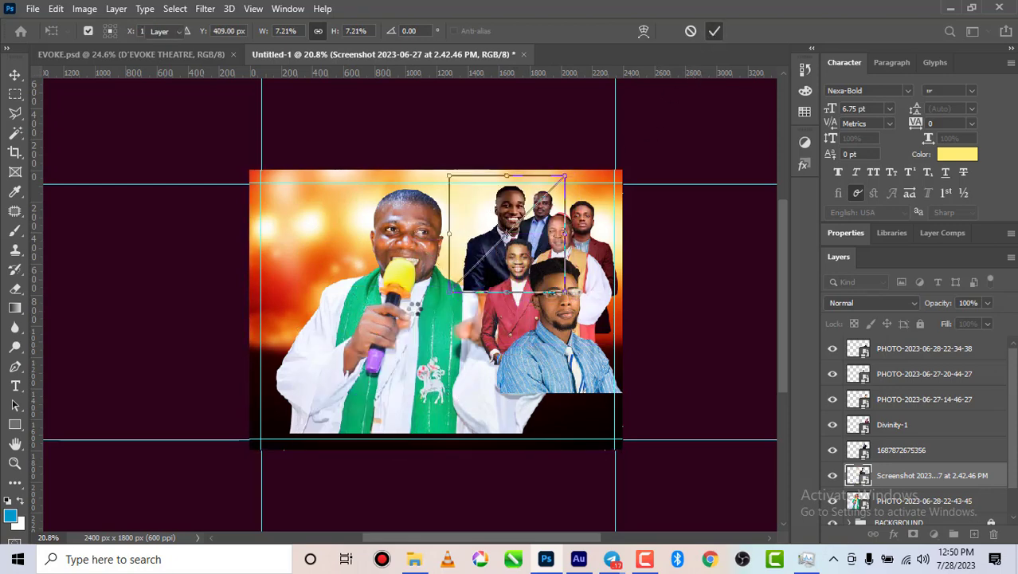
key("Return")
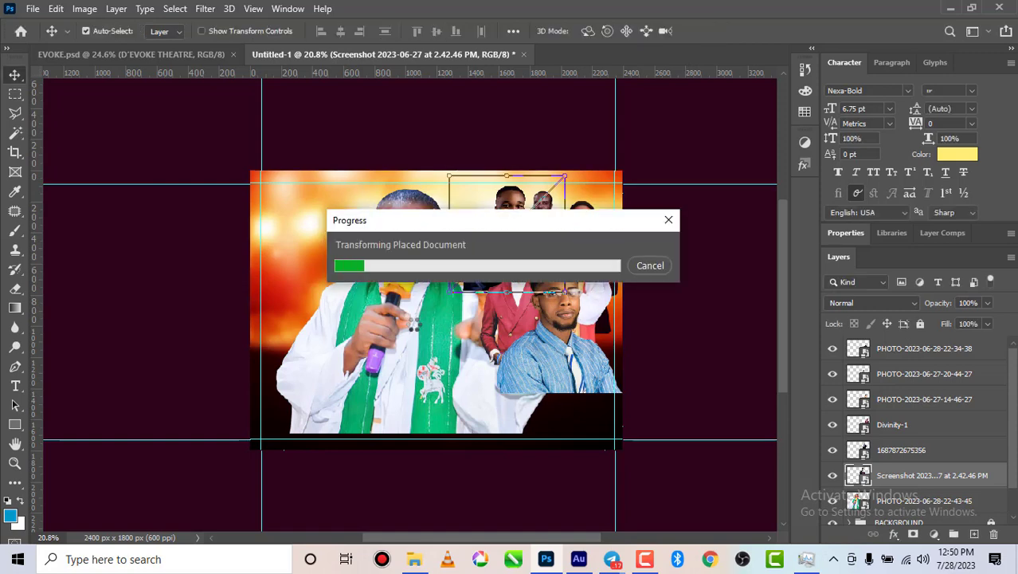
- Scale the portrait of the minister with the green stole and microphone to 11% and place it in the flyer's left half
left_click(415, 329)
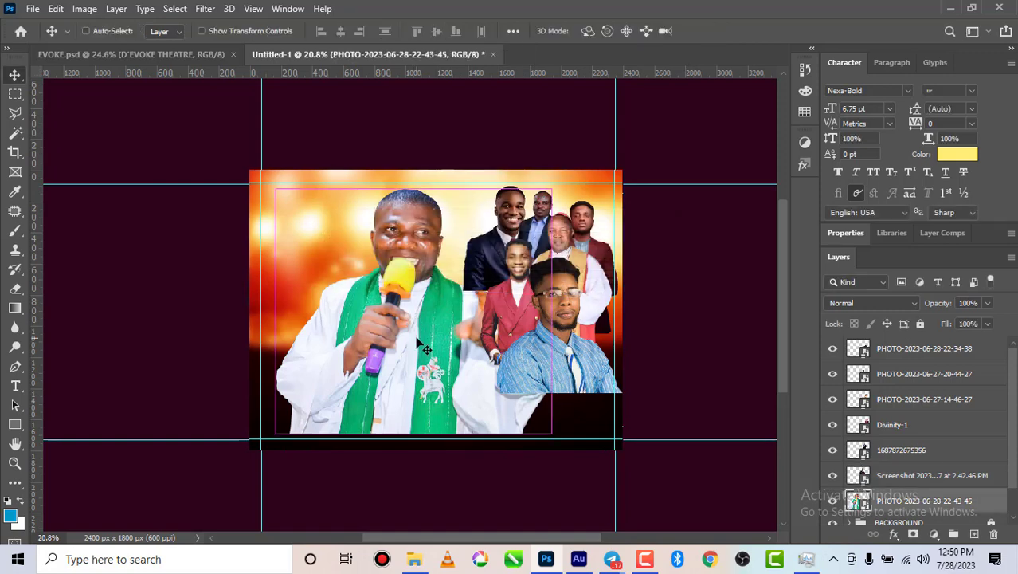
key("ctrl+t")
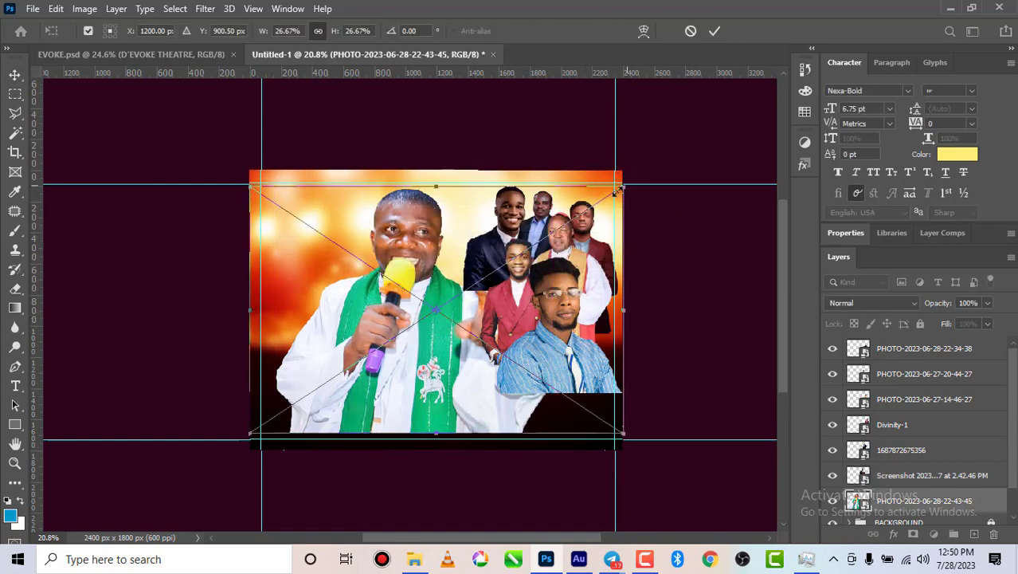
left_click_drag(622, 185, 384, 292)
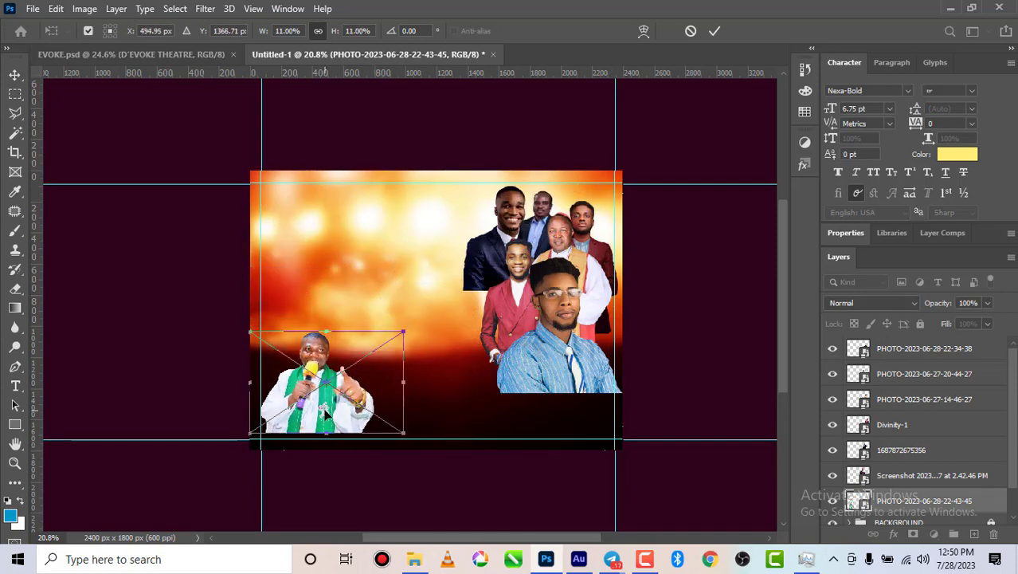
left_click_drag(330, 410, 374, 310)
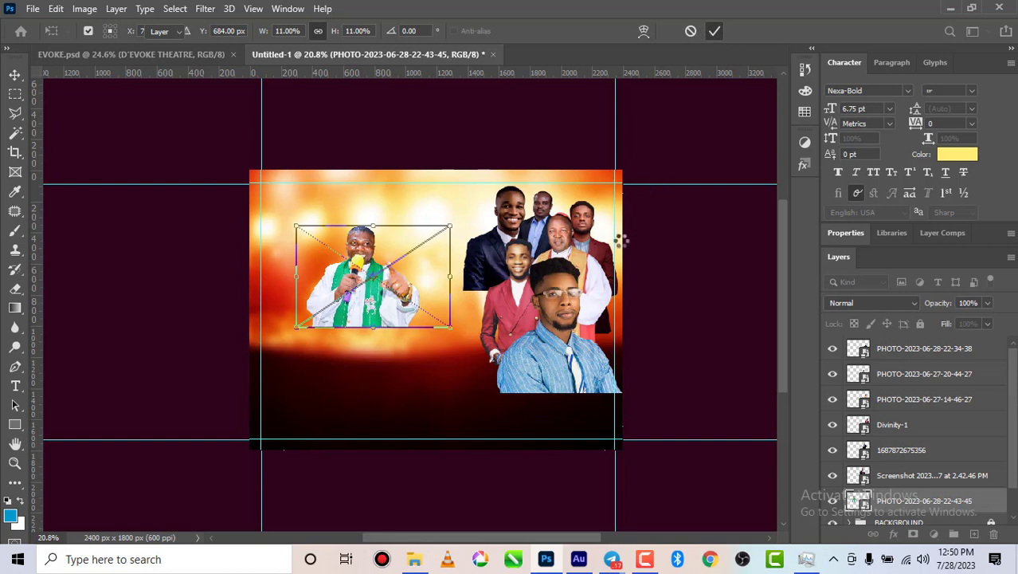
key("Return")
- Move the bishop to the flyer's center, enlarge him to about 18.1%, and add a horizontal guide across the top of his head
left_click_drag(598, 272, 461, 287)
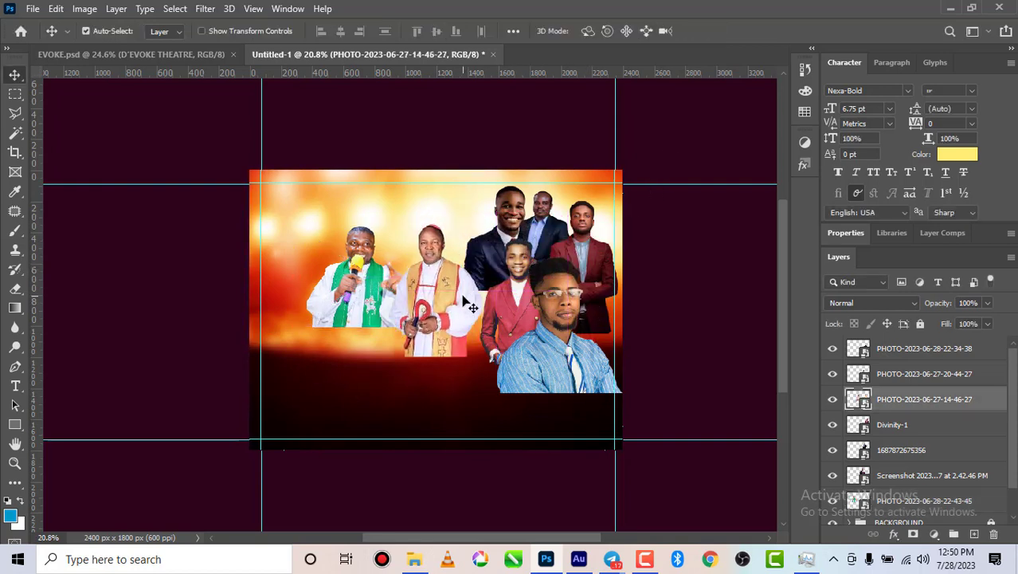
key("ctrl+t")
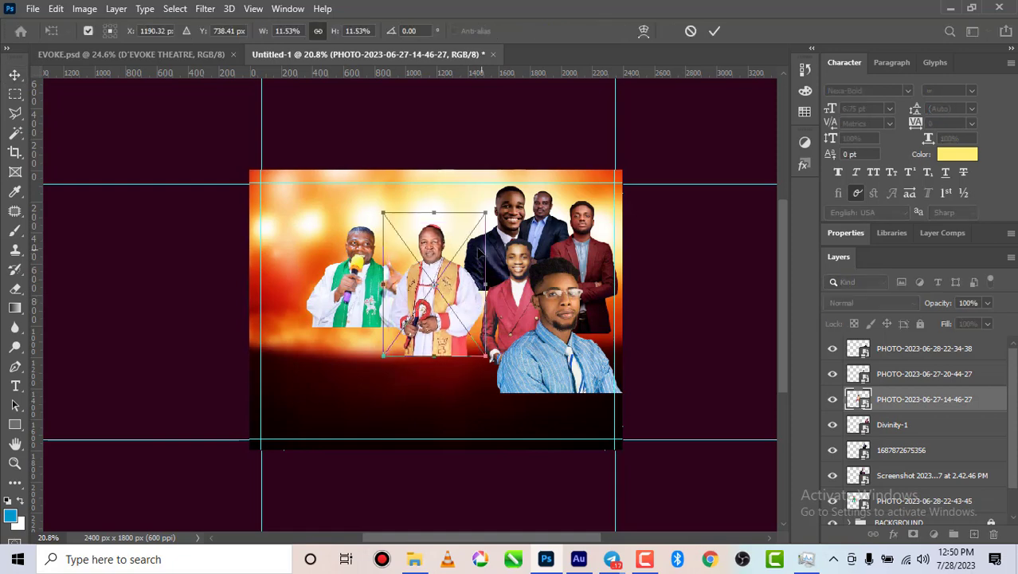
scroll(450, 354, "down", 2)
scroll(450, 354, "down", 1)
left_click_drag(479, 332, 507, 369)
left_click_drag(395, 222, 378, 200)
scroll(437, 250, "up", 2)
left_click_drag(470, 303, 460, 296)
scroll(460, 297, "up", 1)
scroll(460, 296, "up", 2)
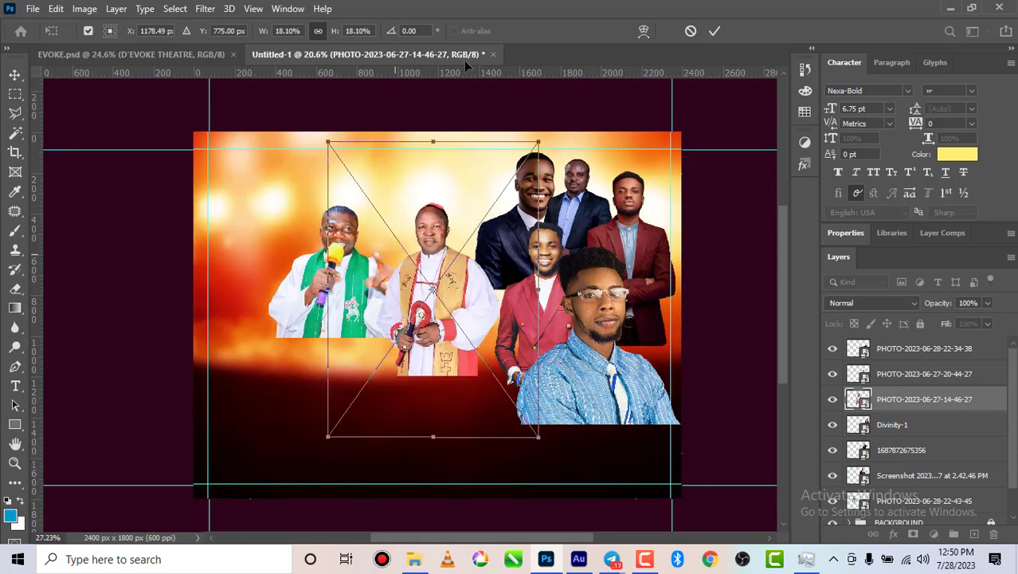
left_click_drag(461, 75, 468, 172)
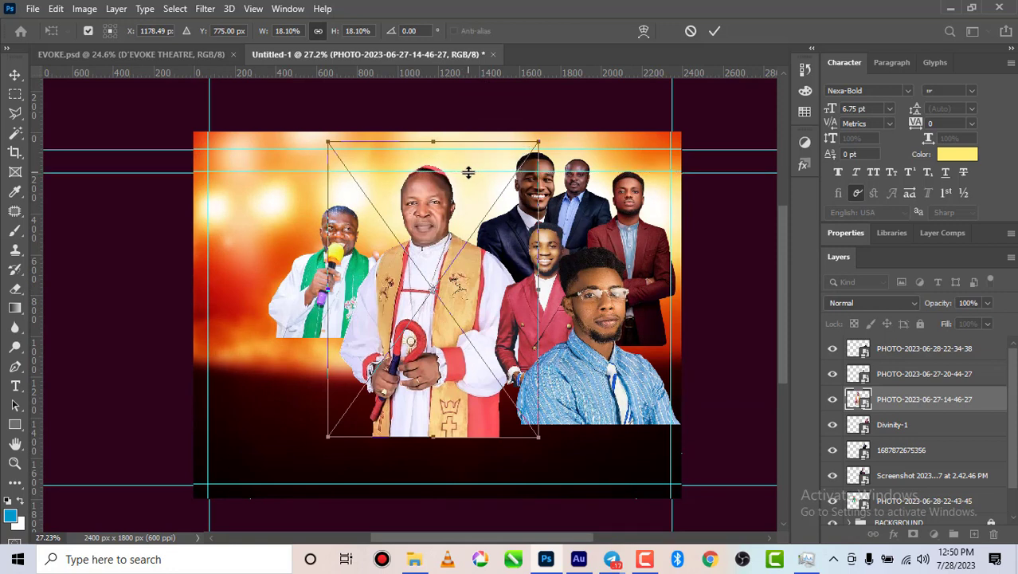
left_click(716, 31)
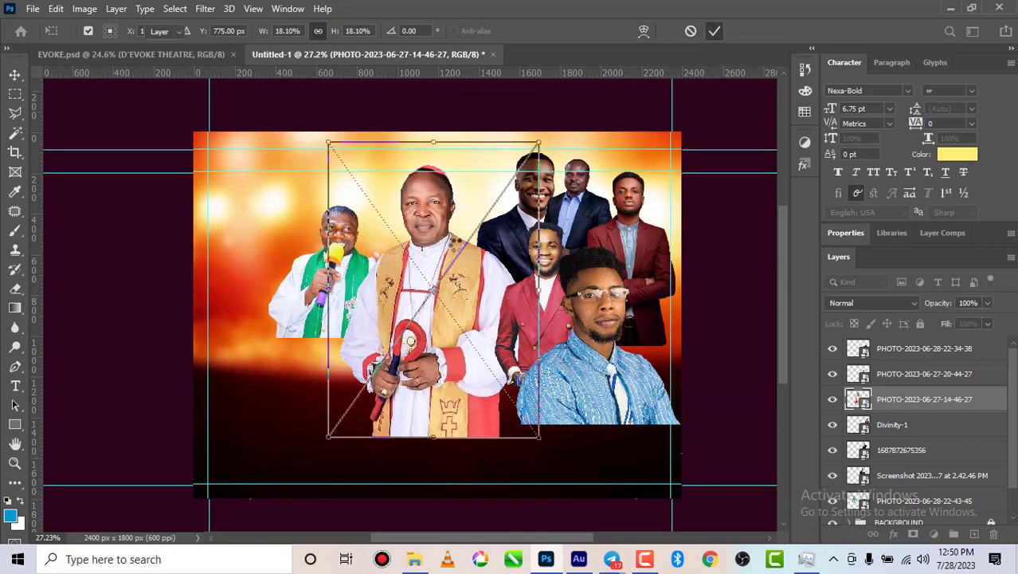
- Shift the bishop's portrait slightly downward at the flyer's center, comparing its placement with the finished design in EVOKE.psd
scroll(465, 255, "up", 1)
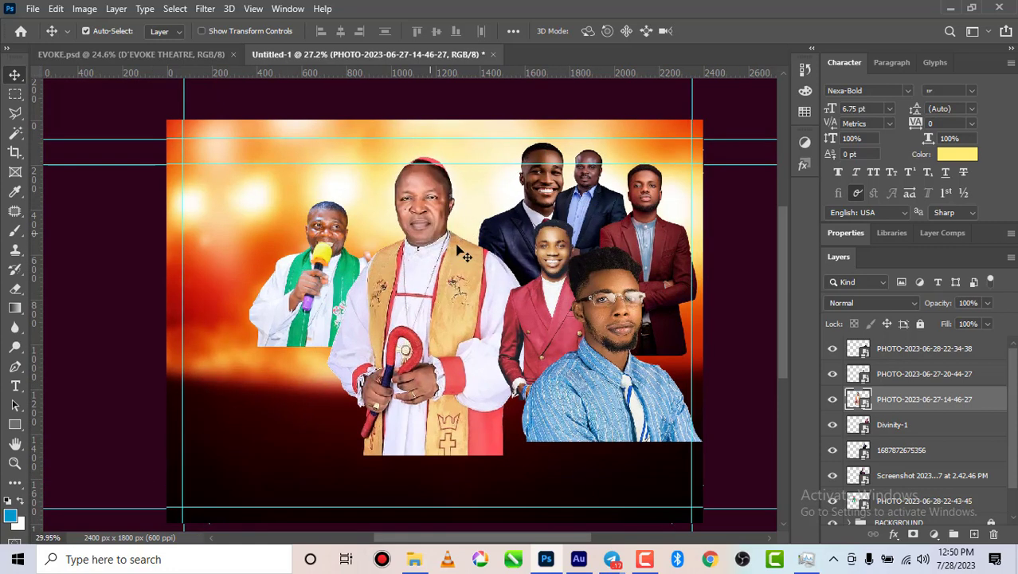
scroll(464, 255, "up", 1)
mouse_move(464, 255)
left_mouse_down()
mouse_move(446, 247)
mouse_move(459, 269)
left_mouse_up()
left_click(178, 59)
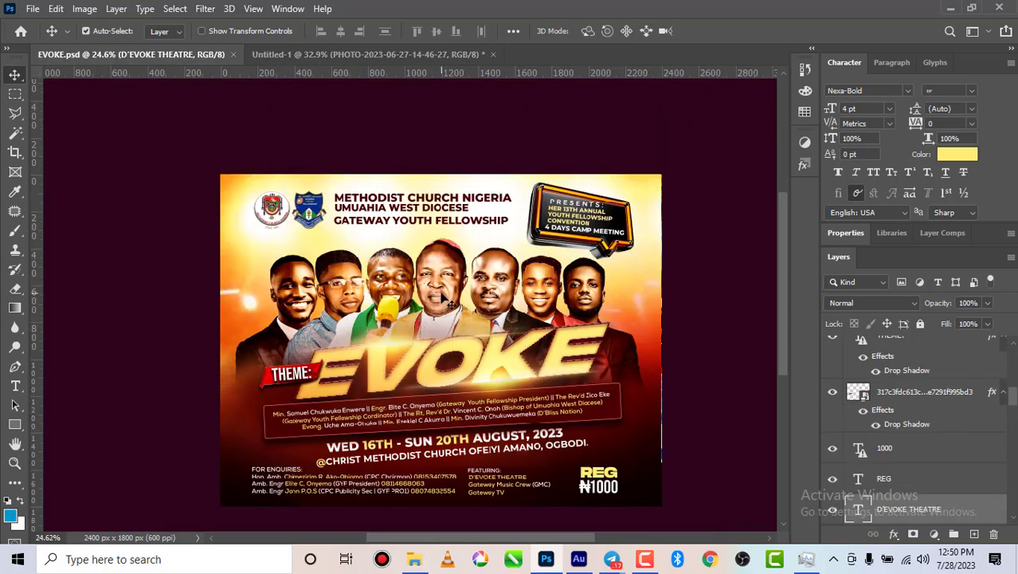
left_click(349, 53)
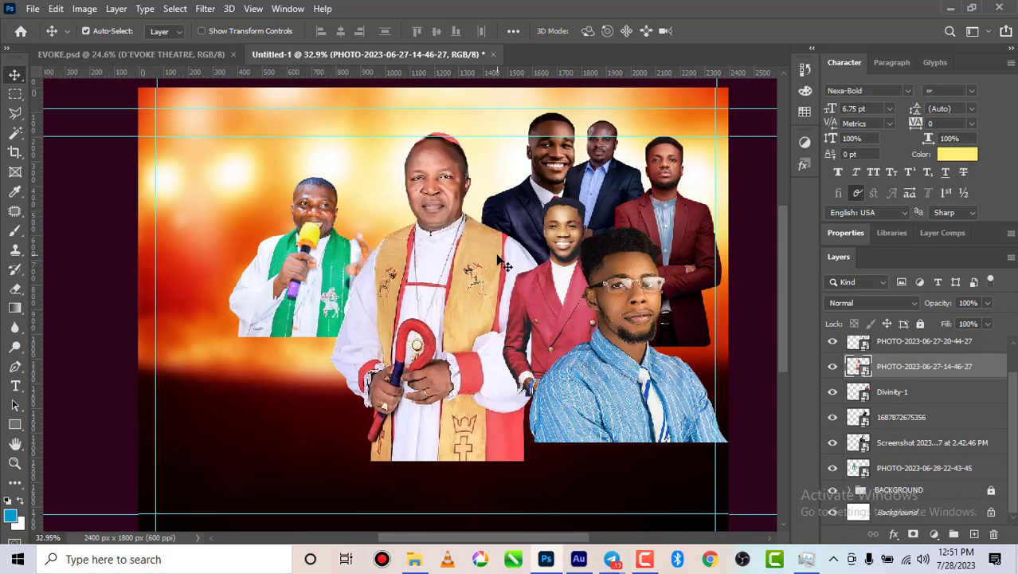
left_click_drag(493, 288, 479, 288)
- Try the bishop's portrait flipped horizontally, and flip it back to its original orientation
key("ctrl+t")
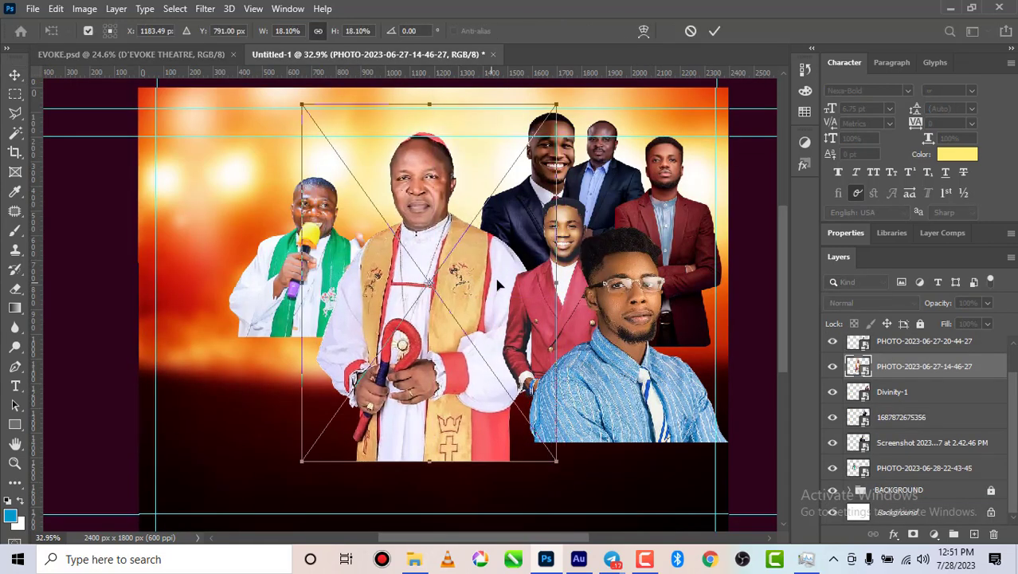
right_click(482, 279)
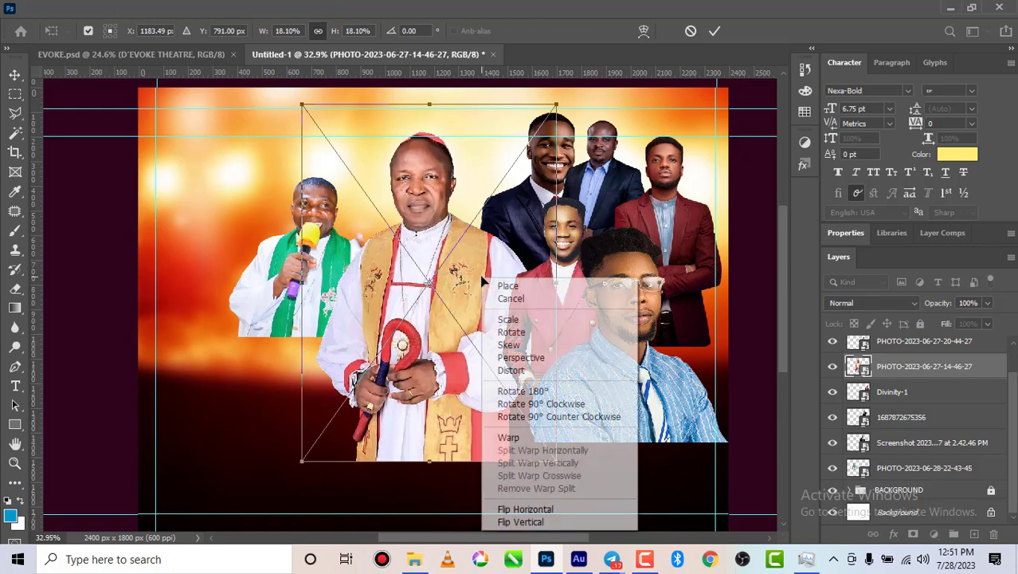
left_click(516, 509)
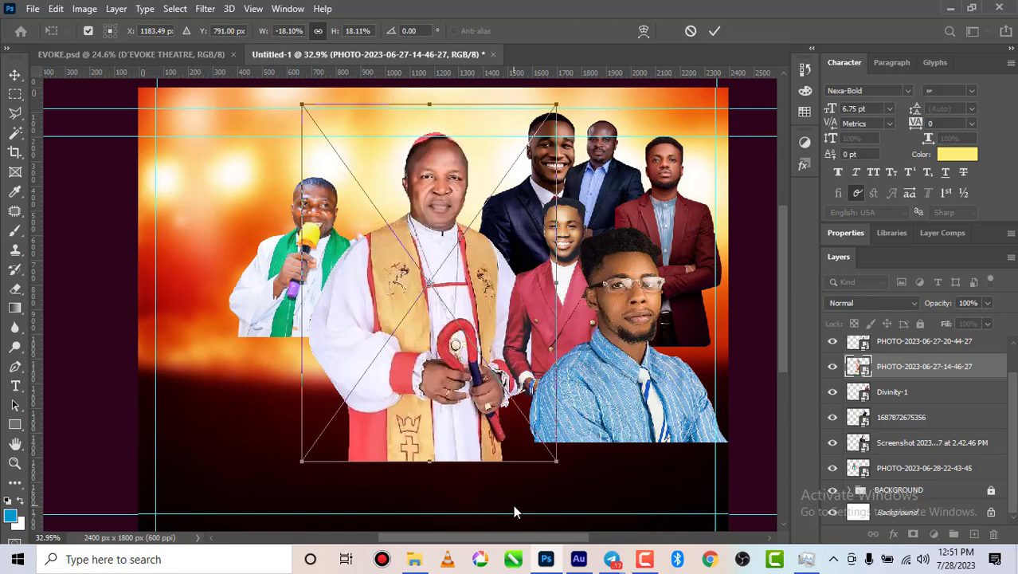
right_click(481, 293)
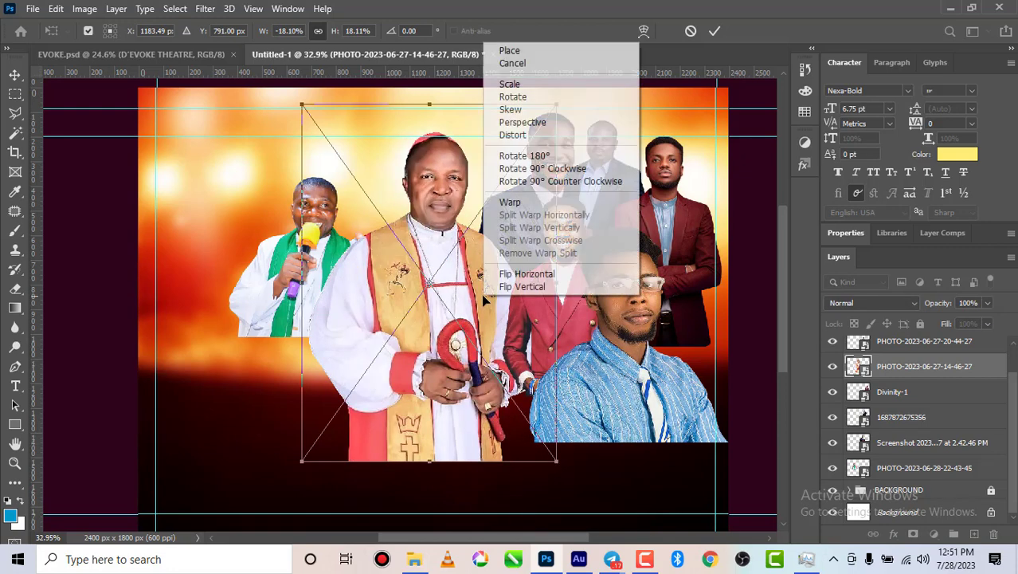
left_click(526, 273)
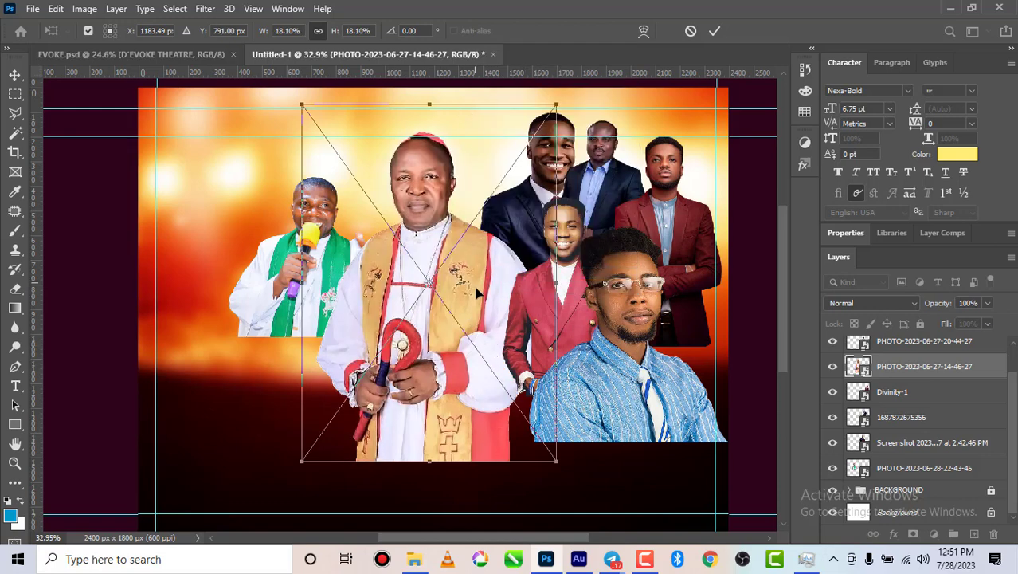
left_click(716, 31)
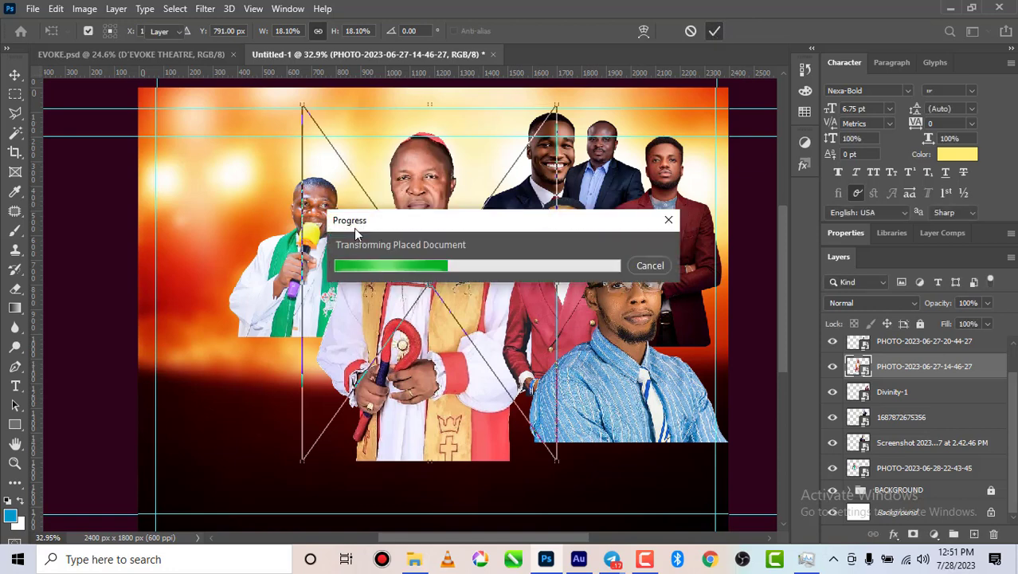
- Scale the minister with the green stole to about 13.5% and place him close beside the bishop, in the flyer's left half
left_click(323, 246)
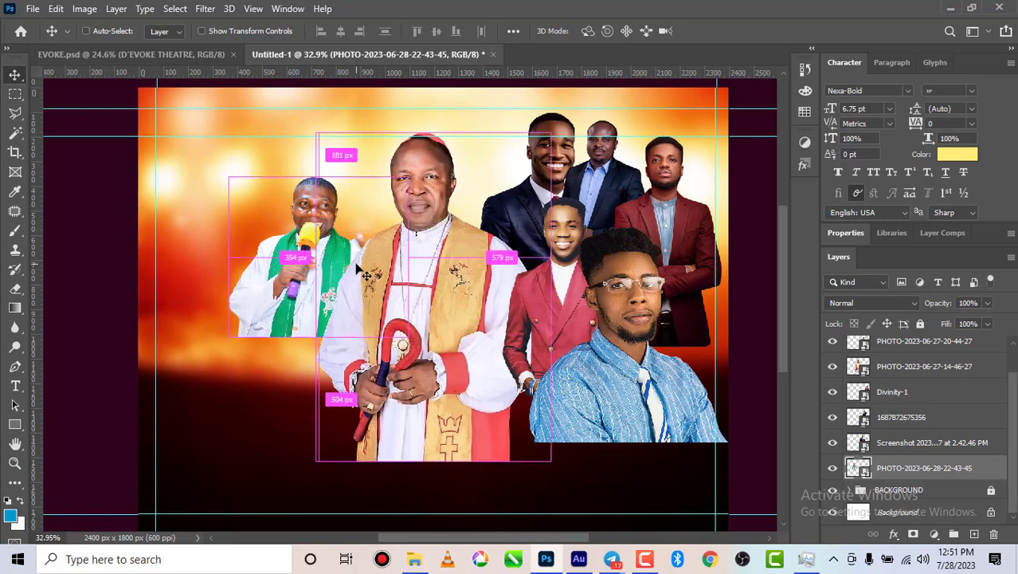
key("ctrl+t")
left_click_drag(451, 174, 514, 155)
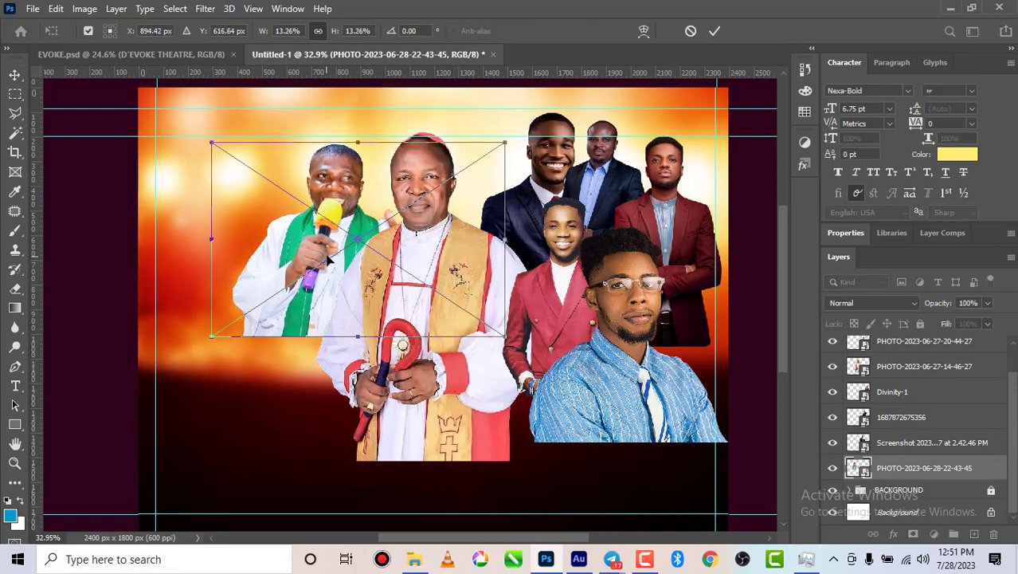
left_click_drag(346, 255, 370, 252)
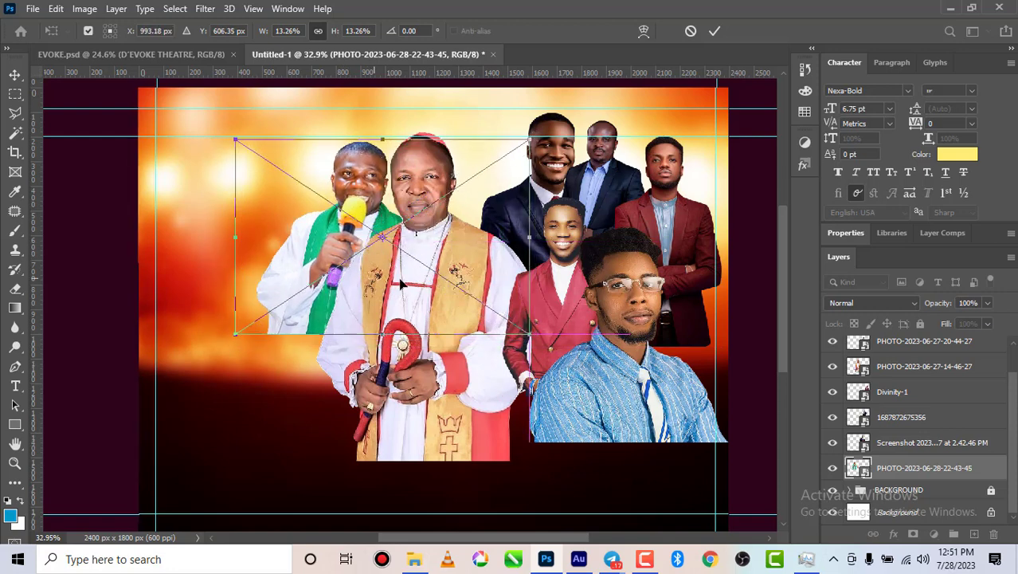
left_click_drag(530, 335, 536, 338)
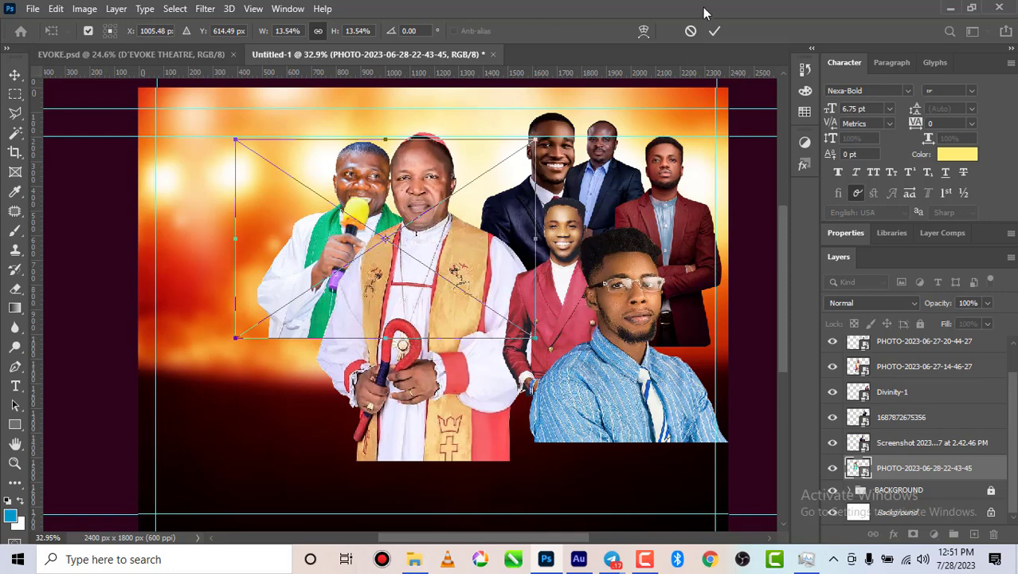
left_click(715, 32)
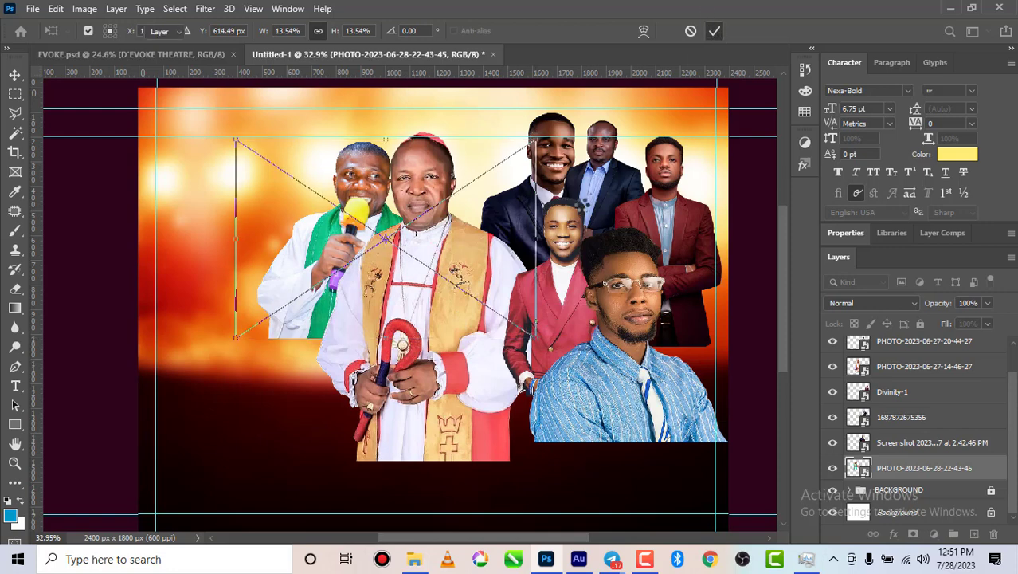
- Move the man in the navy jacket and blue shirt next to the bishop's right shoulder and scale him to about 12.85%
left_click(615, 191)
left_click_drag(615, 191, 528, 211)
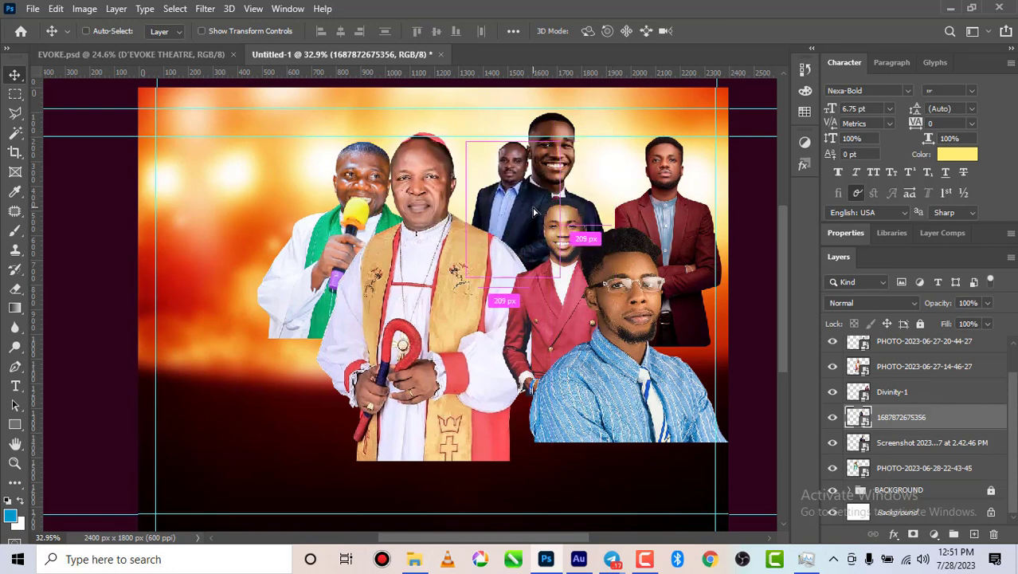
key("ctrl+t")
left_click_drag(564, 271, 627, 371)
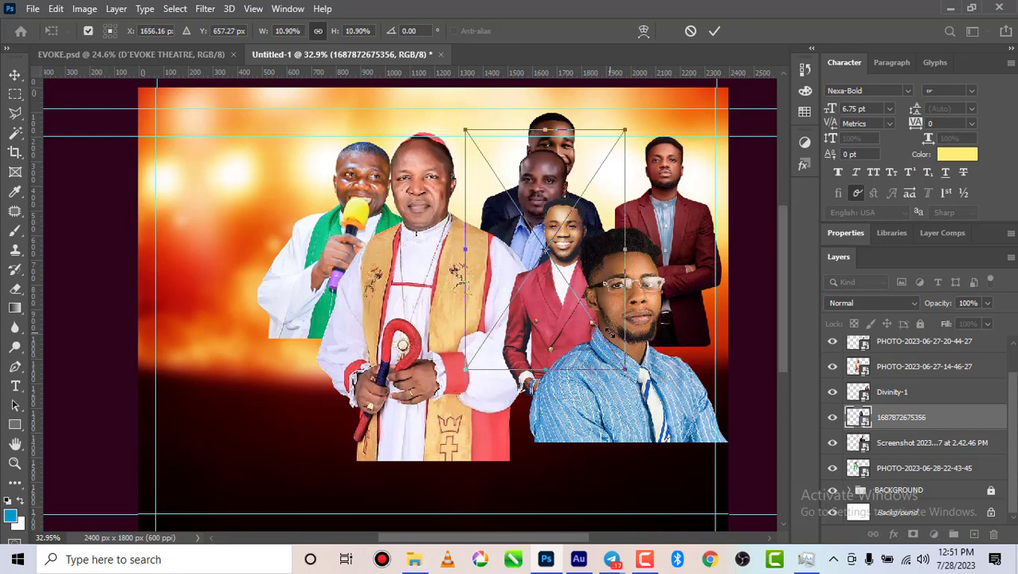
left_click_drag(557, 301, 505, 291)
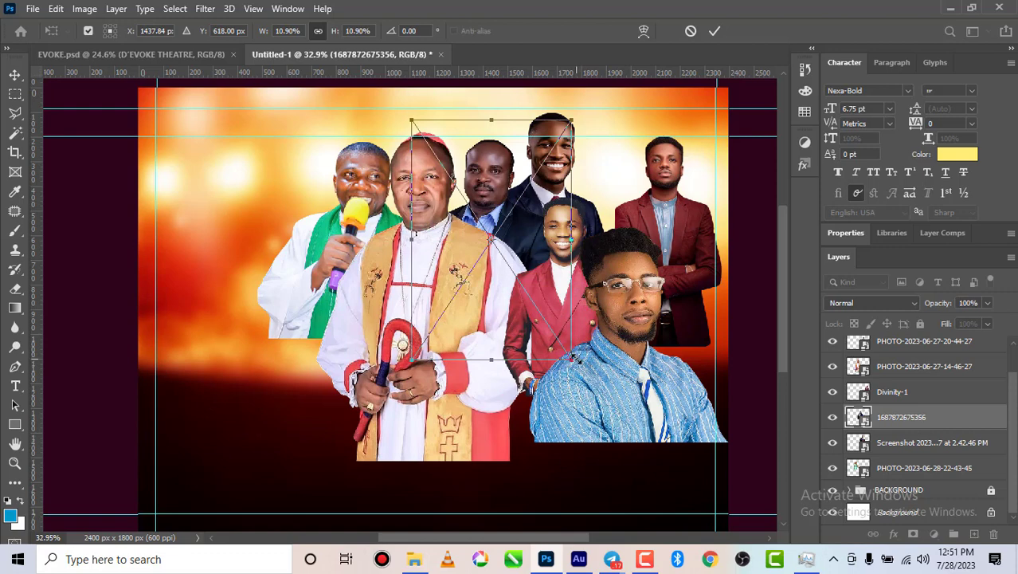
left_click_drag(573, 361, 599, 400)
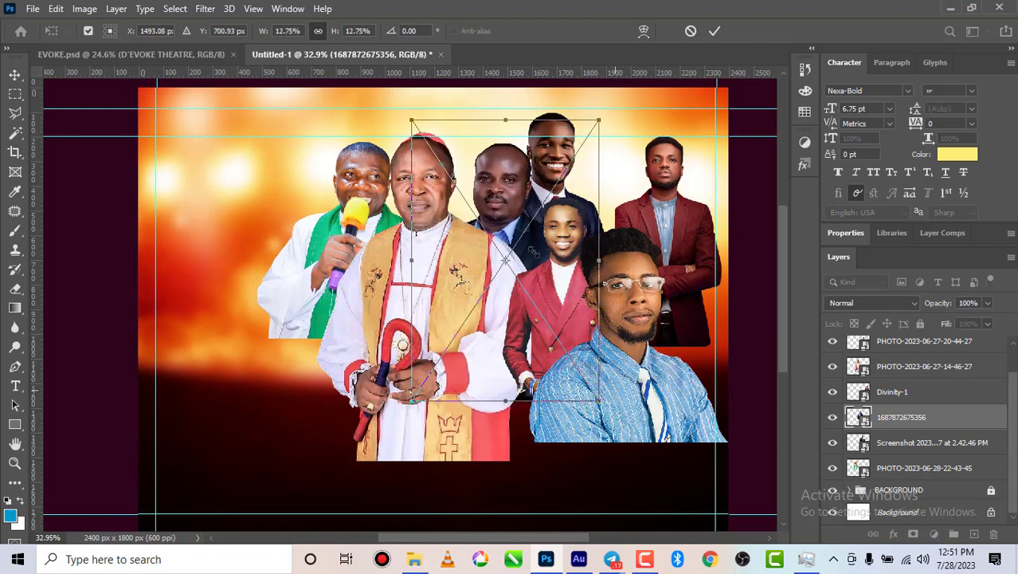
left_click_drag(533, 252, 523, 250)
left_click_drag(588, 116, 590, 112)
left_click(716, 31)
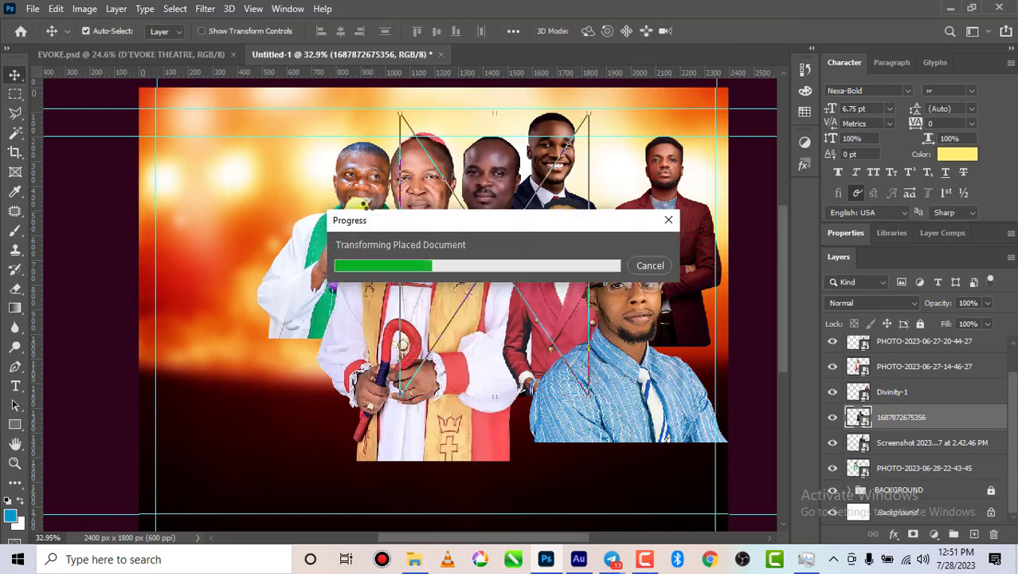
- Enlarge the minister with the green stole to about 16.9%, keeping his head level with and next to the bishop's
left_click_drag(351, 213, 345, 210)
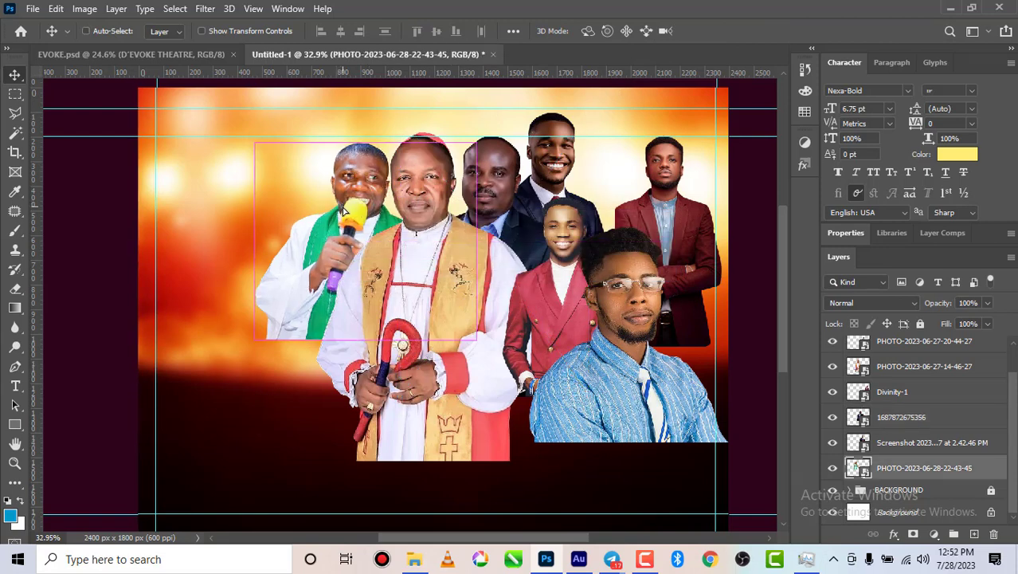
key("ctrl+t")
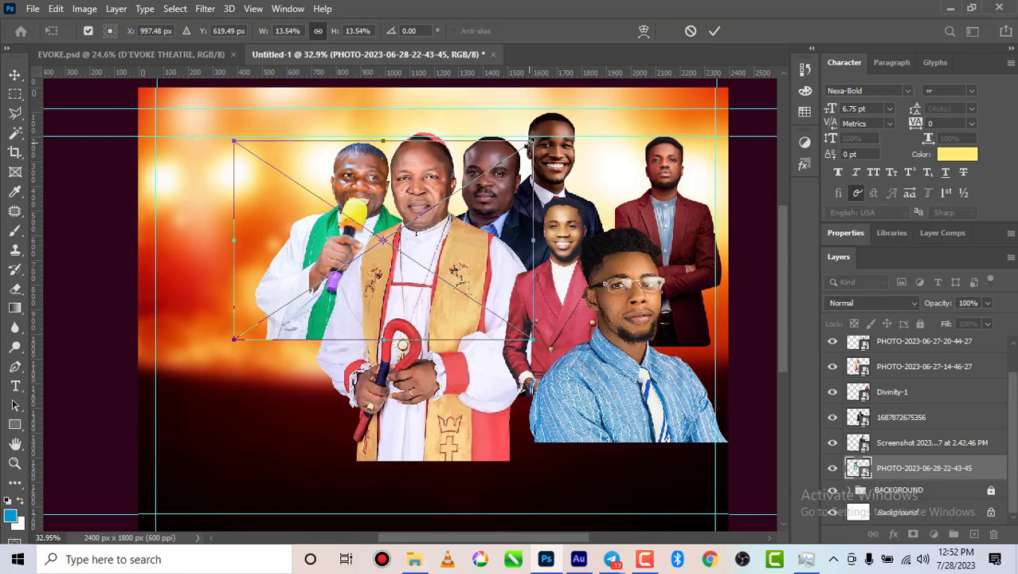
left_click_drag(532, 142, 552, 128)
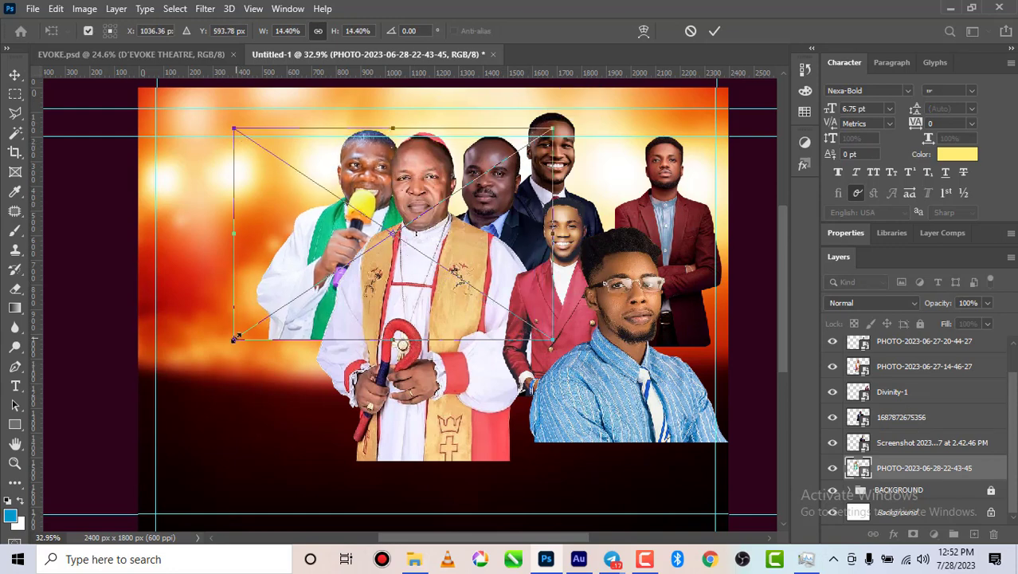
left_click_drag(235, 338, 204, 358)
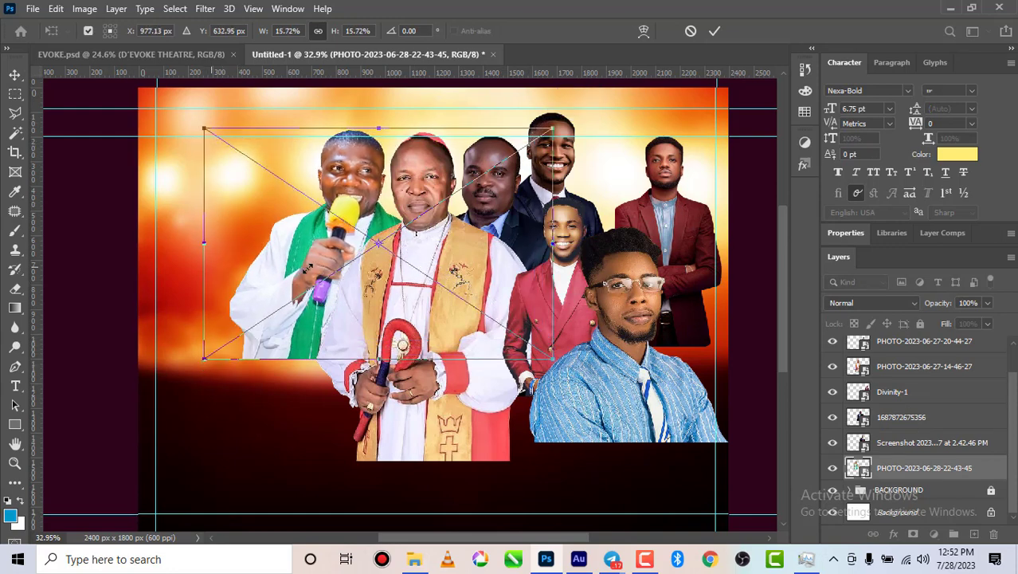
left_click_drag(553, 359, 574, 376)
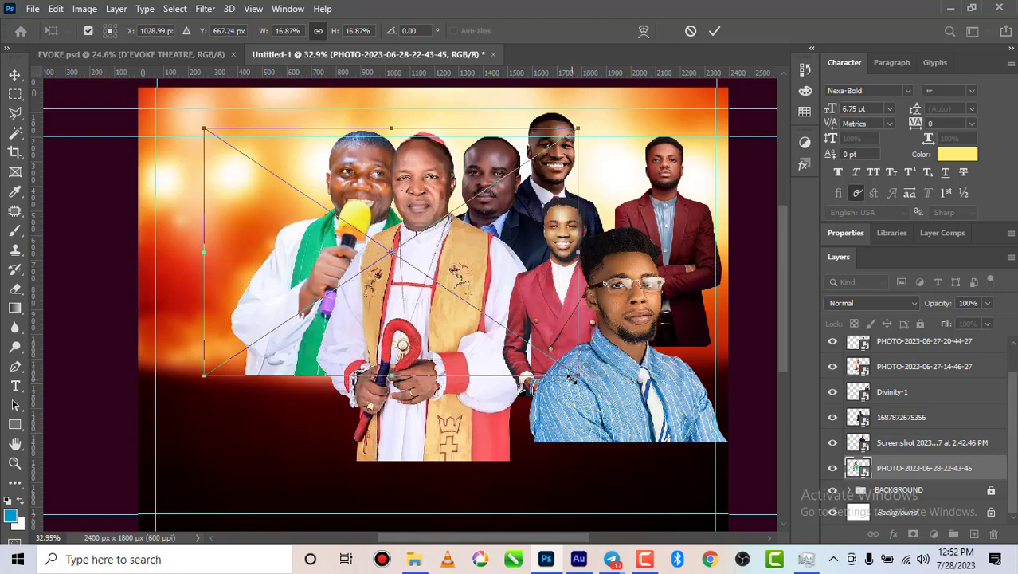
left_click(714, 32)
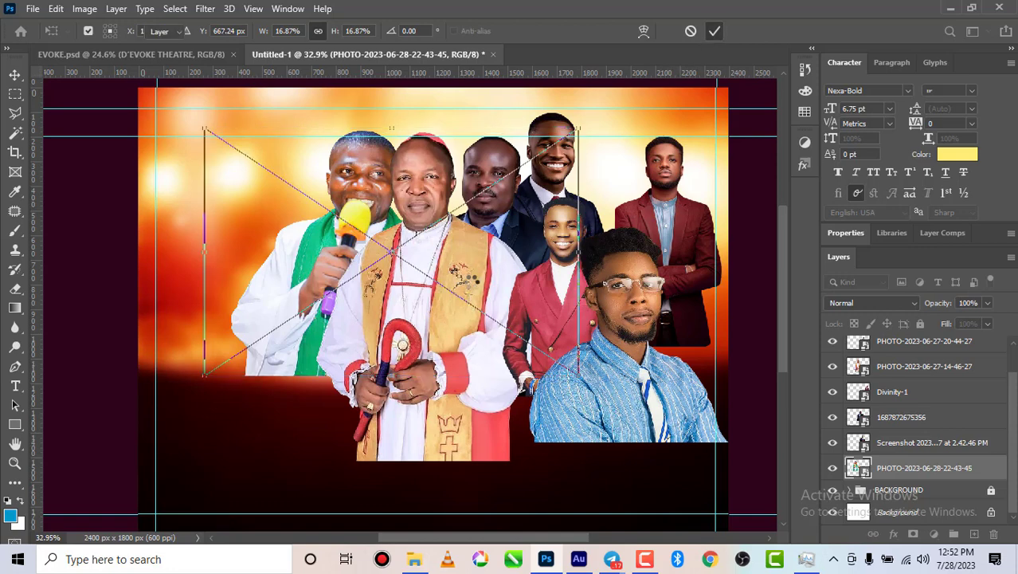
- Enlarge the bishop's portrait to about 20.1% and shift it slightly right and up at the flyer's center
left_click(472, 301)
key("ctrl+t")
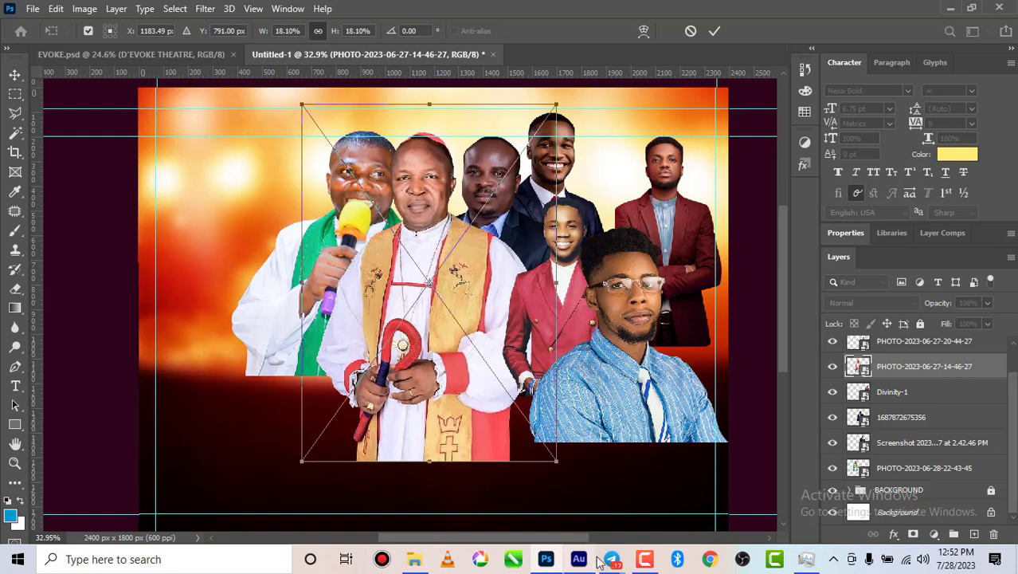
left_click_drag(558, 457, 586, 500)
left_click_drag(510, 353, 493, 342)
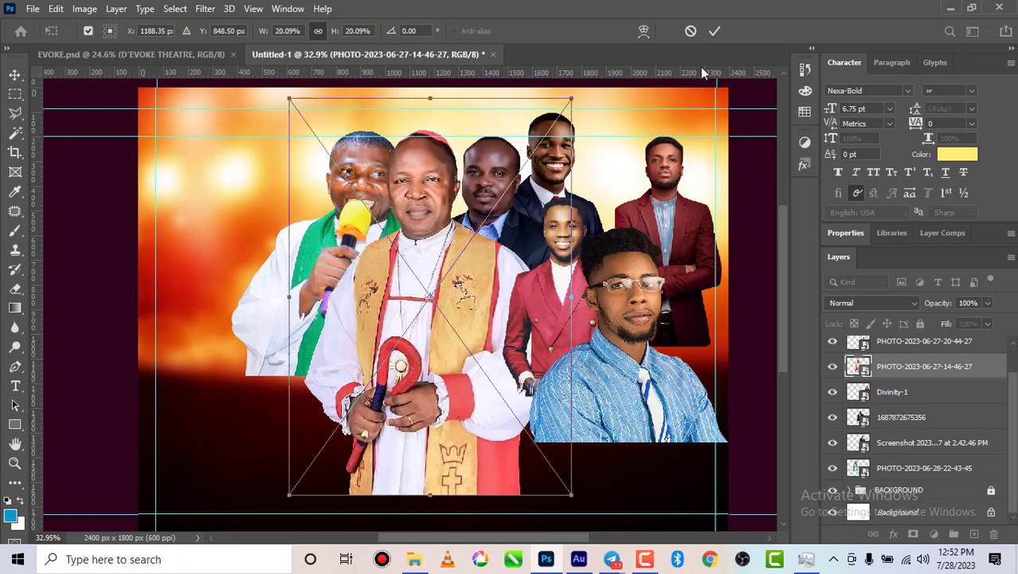
left_click(714, 32)
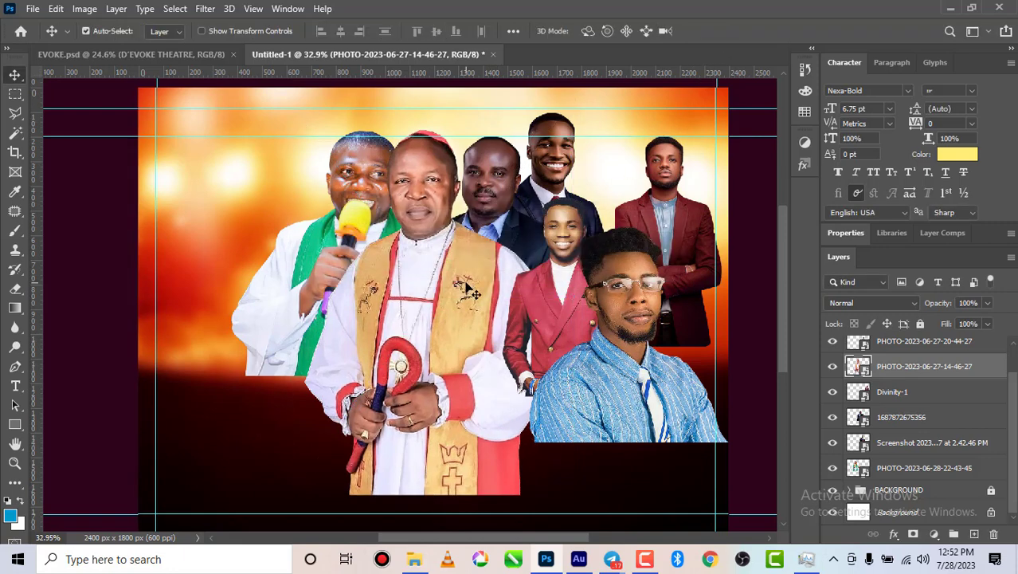
mouse_move(470, 291)
left_mouse_down()
mouse_move(482, 232)
mouse_move(494, 239)
mouse_move(478, 280)
left_mouse_up()
- Scale the man in the navy jacket beside the bishop to 14.4% and align his head with the bishop's
left_click(494, 229)
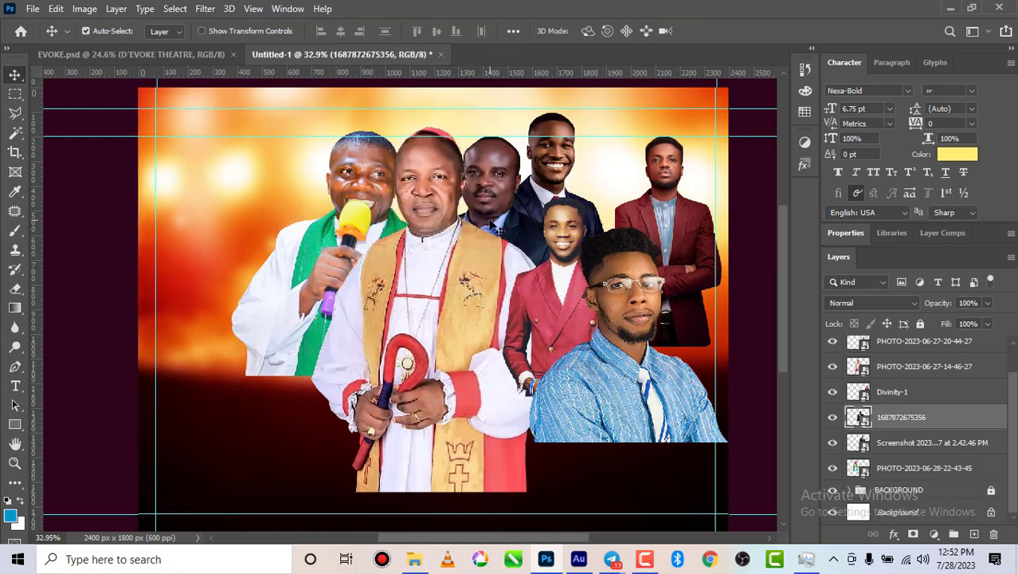
key("ctrl+t")
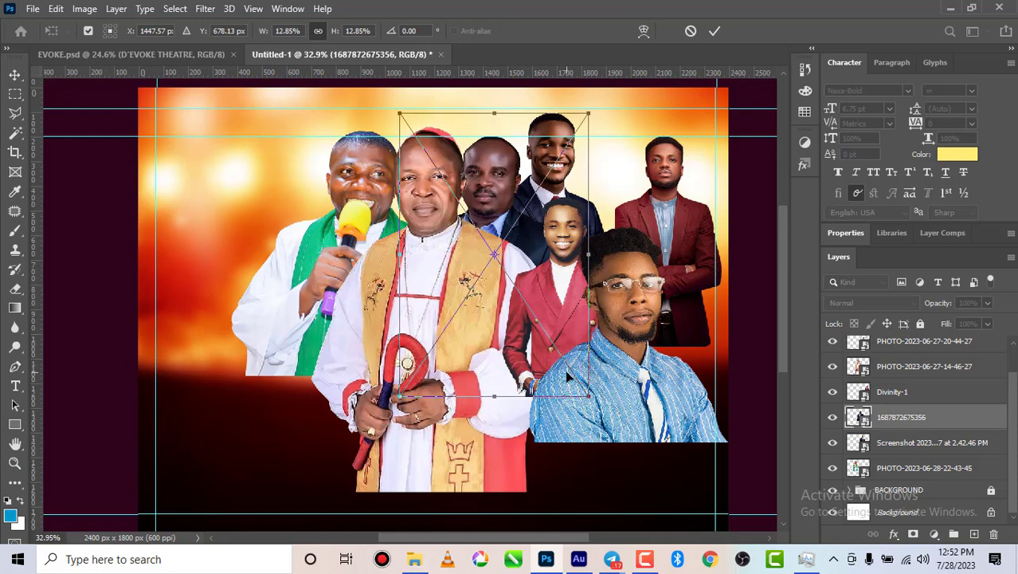
left_click_drag(587, 393, 610, 431)
left_click_drag(514, 220, 511, 216)
left_click(714, 30)
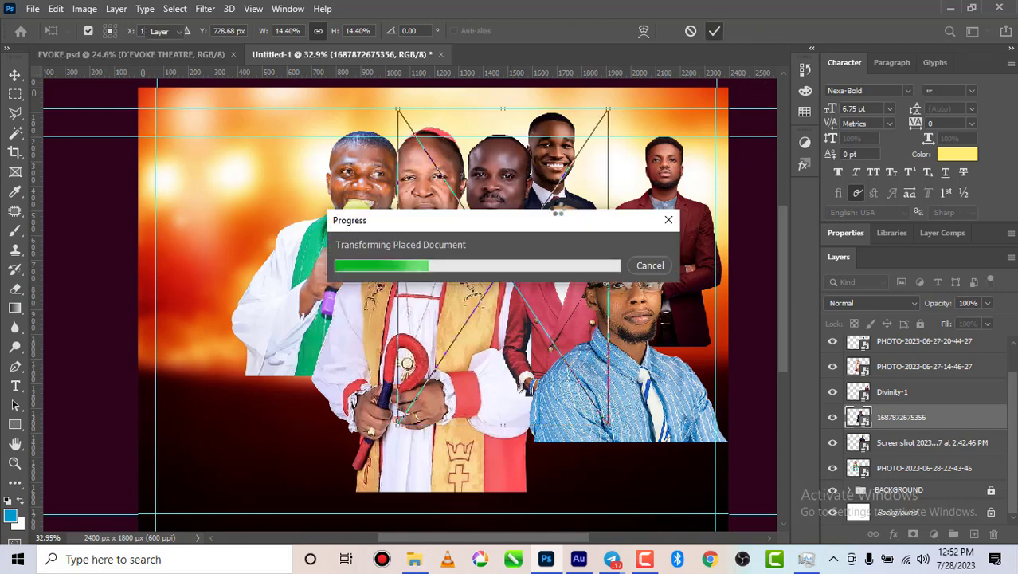
- Move the man with glasses and blue shirt to the flyer's left beside the minister, with his layer beneath all the other portraits
left_click_drag(635, 301, 287, 203)
left_click_drag(928, 360, 923, 504)
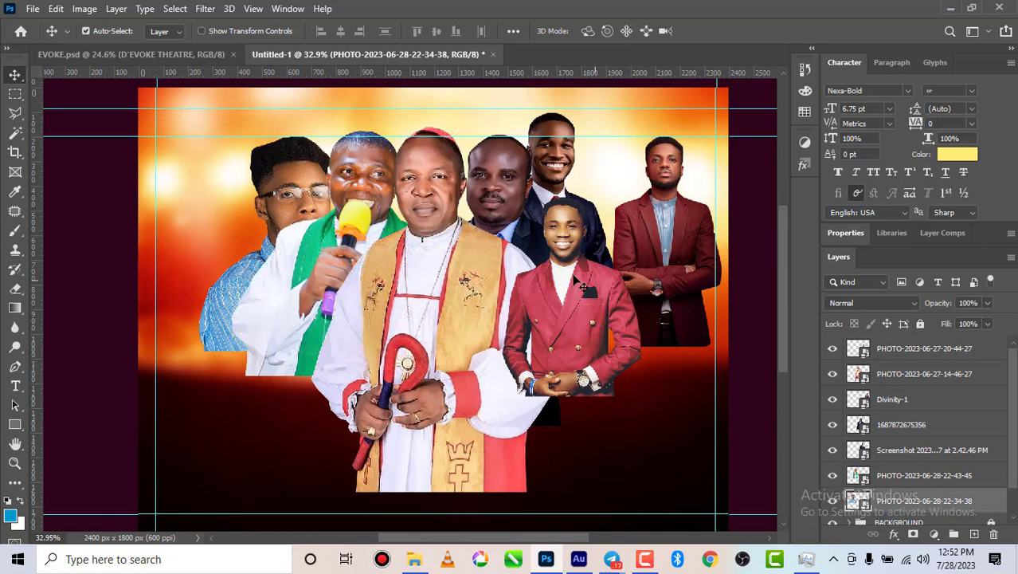
left_click_drag(317, 208, 319, 185)
- Compare the lineup with EVOKE.psd and lower the man with glasses and the minister slightly
left_click(182, 51)
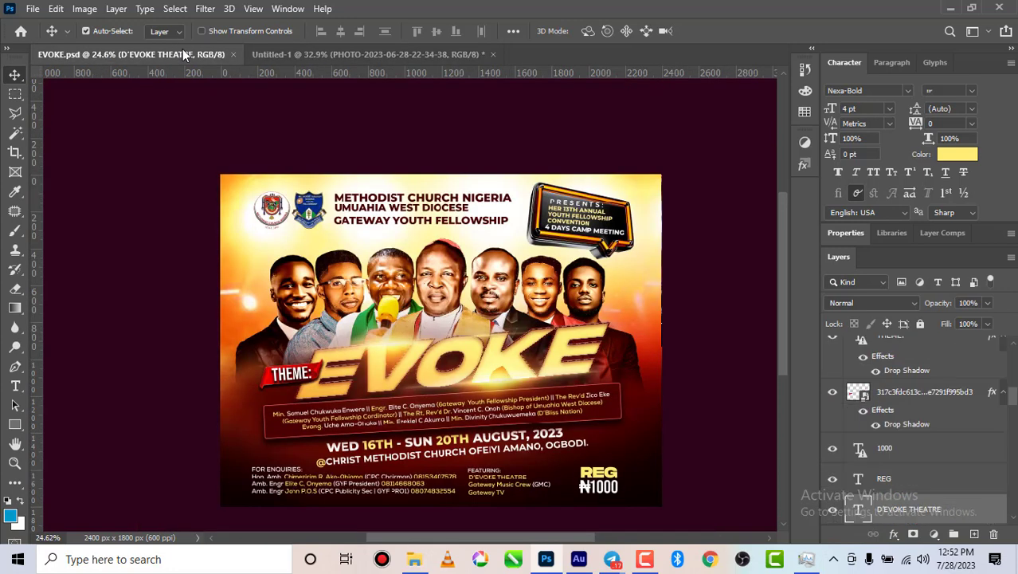
left_click(348, 57)
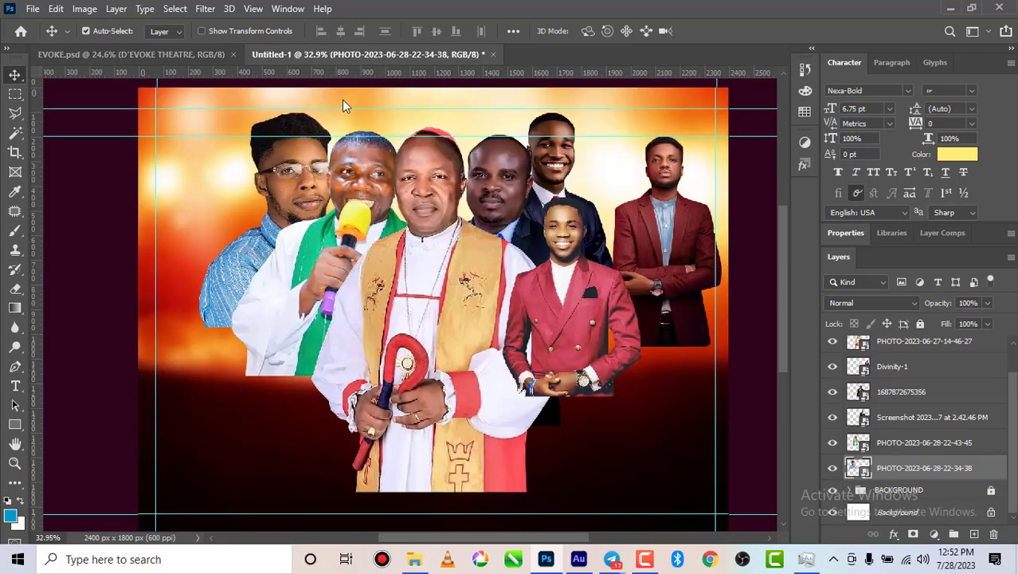
left_click_drag(305, 192, 333, 254)
- Rotate the bishop's portrait about 3° clockwise and move it slightly up, centered horizontally on the flyer
left_click(430, 231)
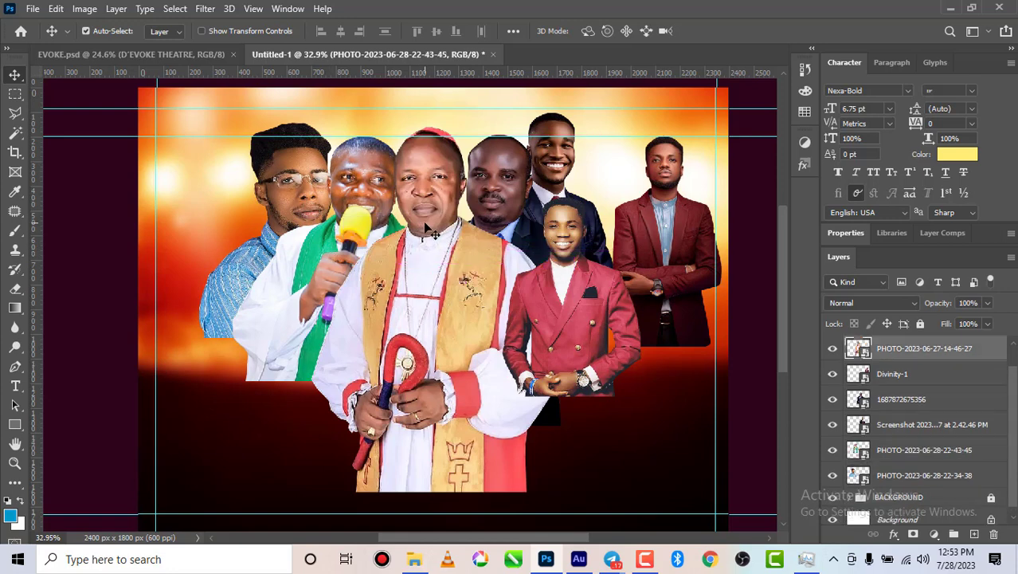
key("ctrl+t")
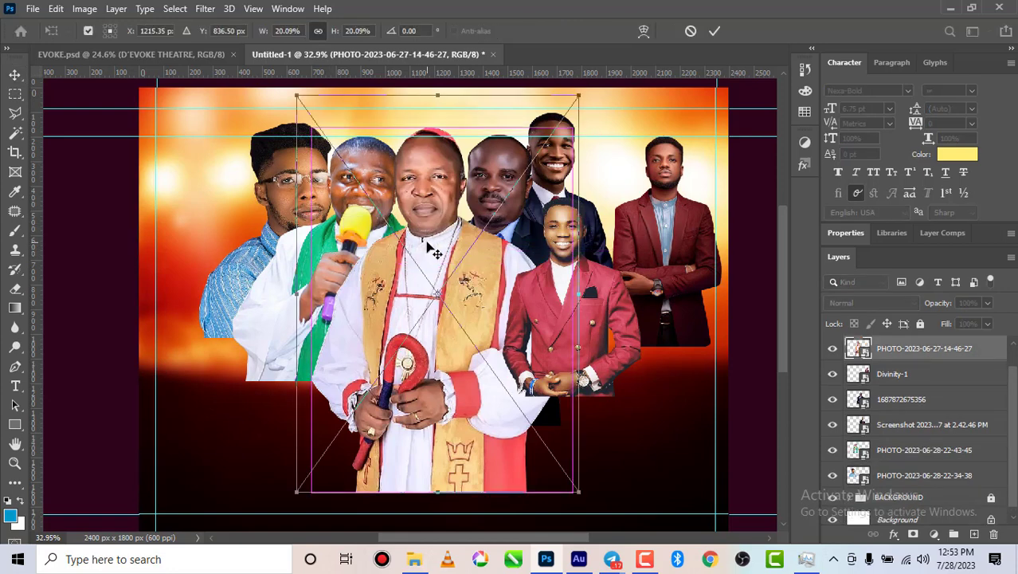
right_click(488, 253)
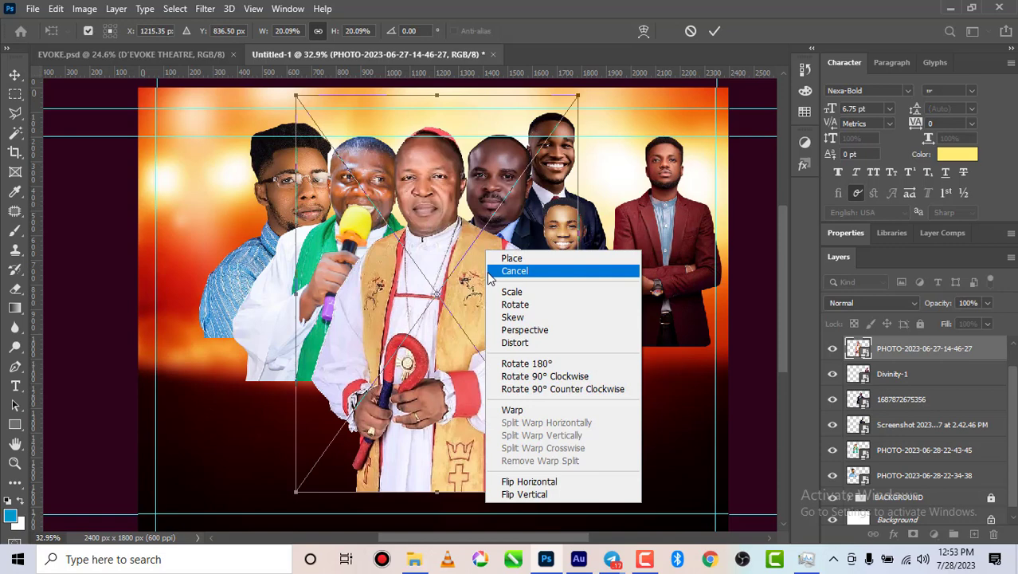
left_click(519, 305)
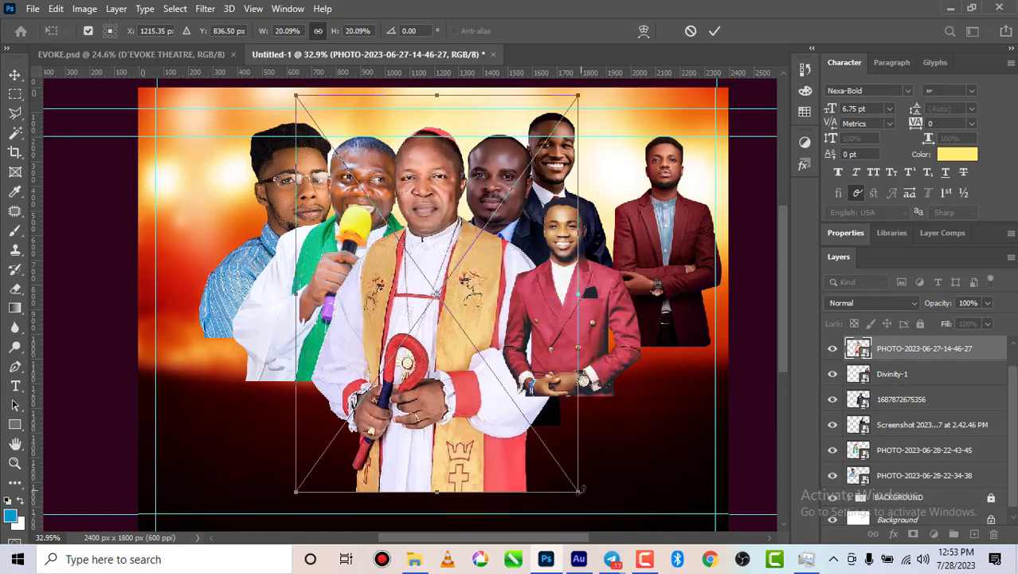
left_click_drag(582, 489, 568, 496)
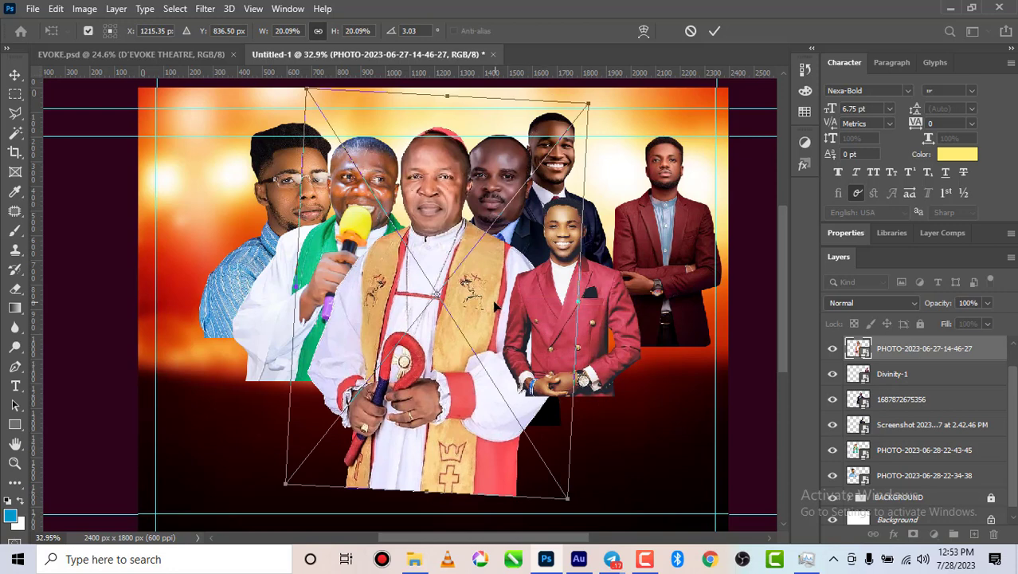
left_click_drag(496, 305, 491, 299)
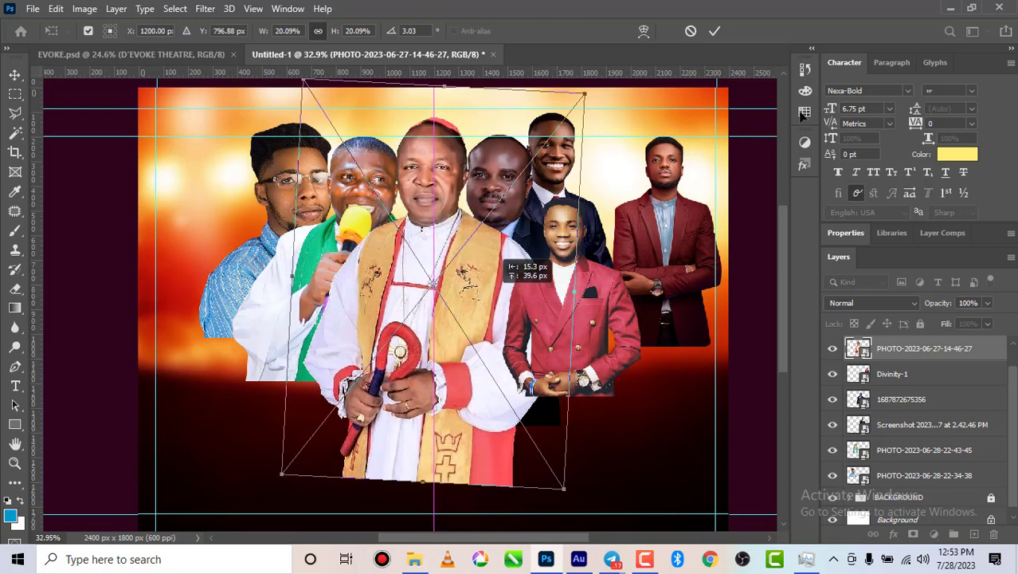
left_click(711, 33)
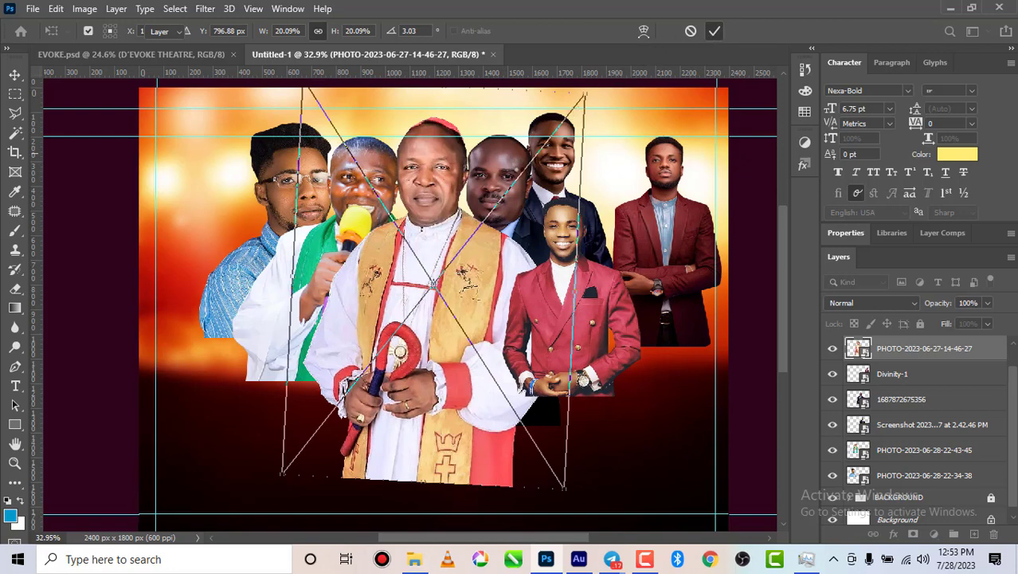
- Scale the man with glasses to about 12.55% and position his head level with the minister's beside him
left_click(301, 185)
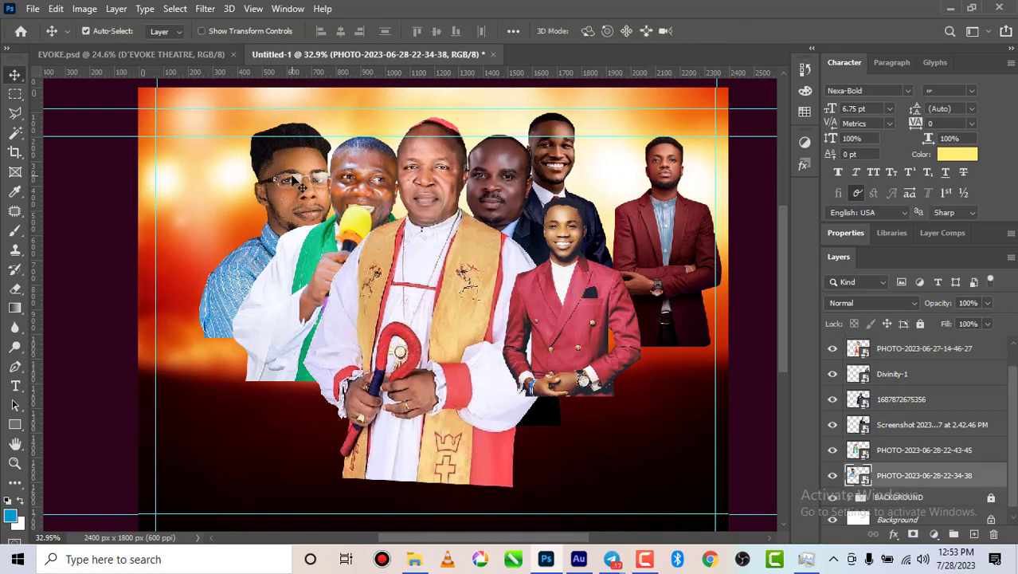
mouse_move(288, 182)
left_mouse_down()
mouse_move(275, 180)
mouse_move(301, 193)
mouse_move(298, 186)
left_mouse_up()
key("ctrl+t")
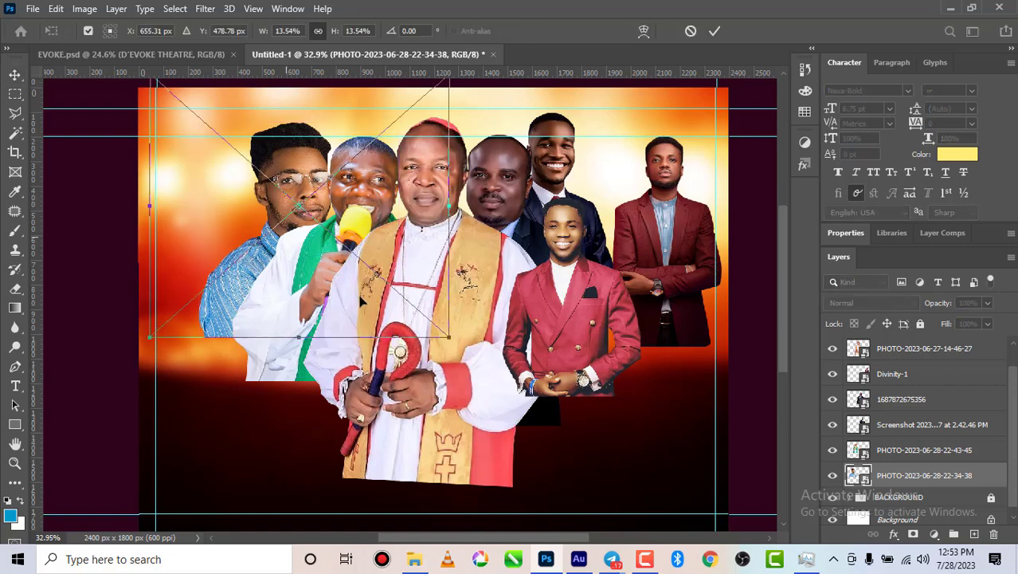
left_click_drag(451, 336, 425, 319)
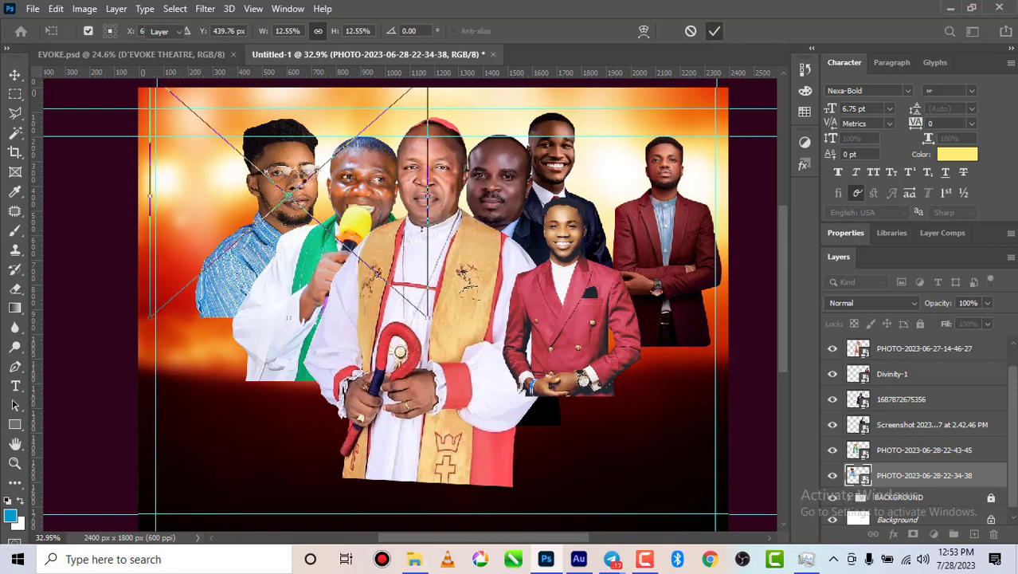
key("Return")
left_click_drag(290, 184, 294, 197)
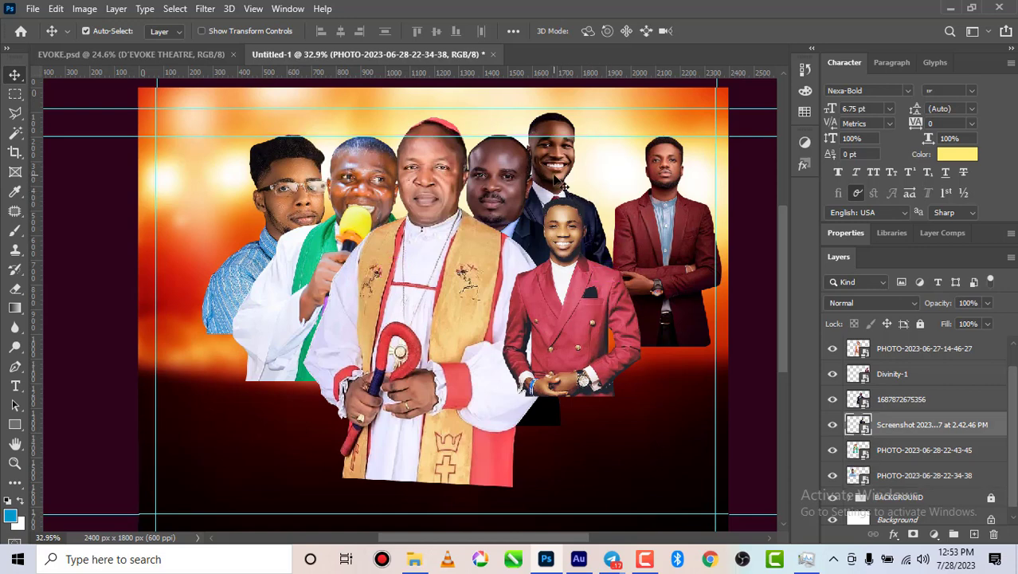
- Move the smiling man in the navy suit to the flyer's far left, with his layer between the other portraits and the BACKGROUND group
left_click_drag(558, 183, 257, 257)
left_click_drag(910, 431, 906, 496)
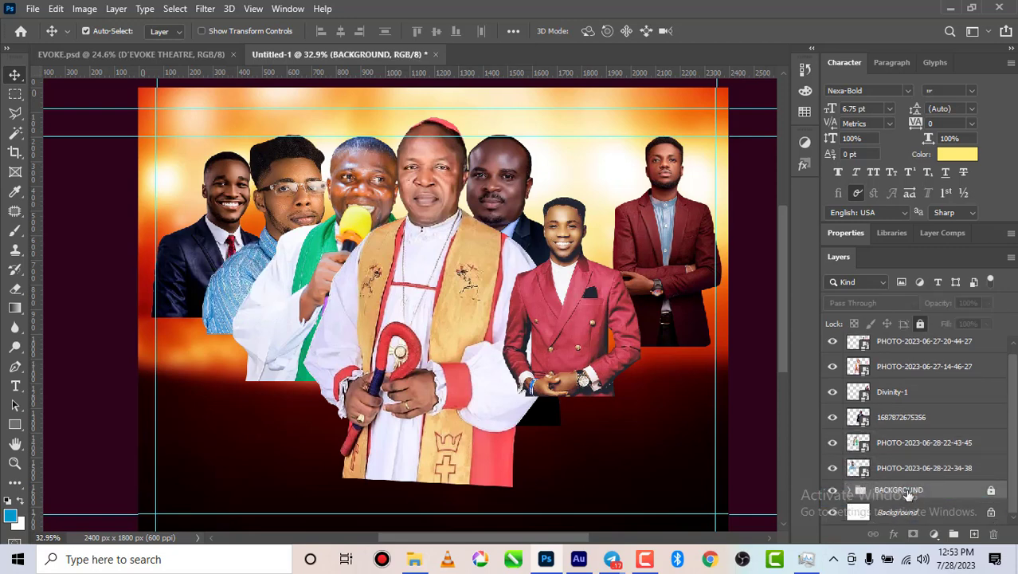
left_click(851, 491)
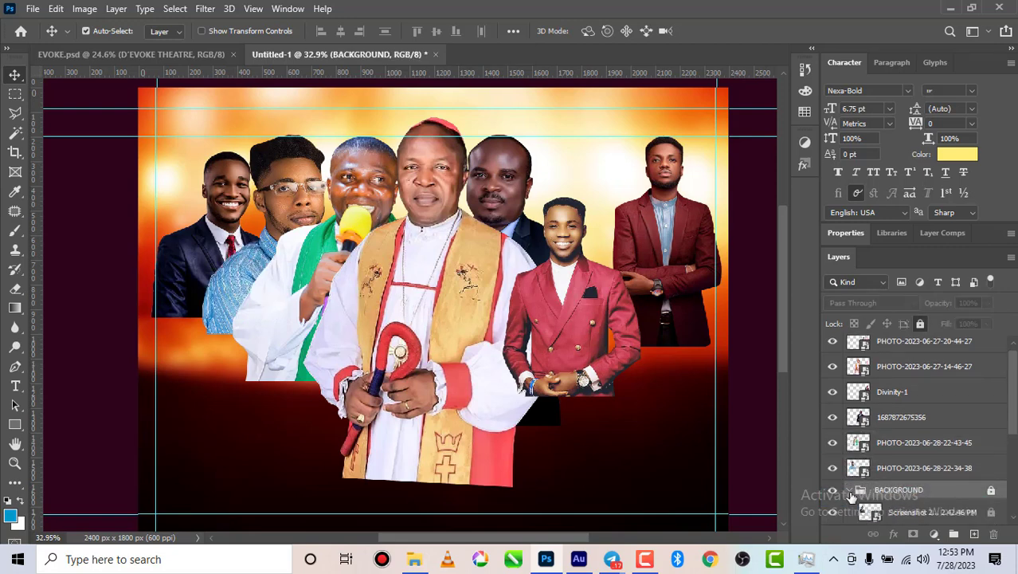
left_click_drag(882, 516, 865, 490)
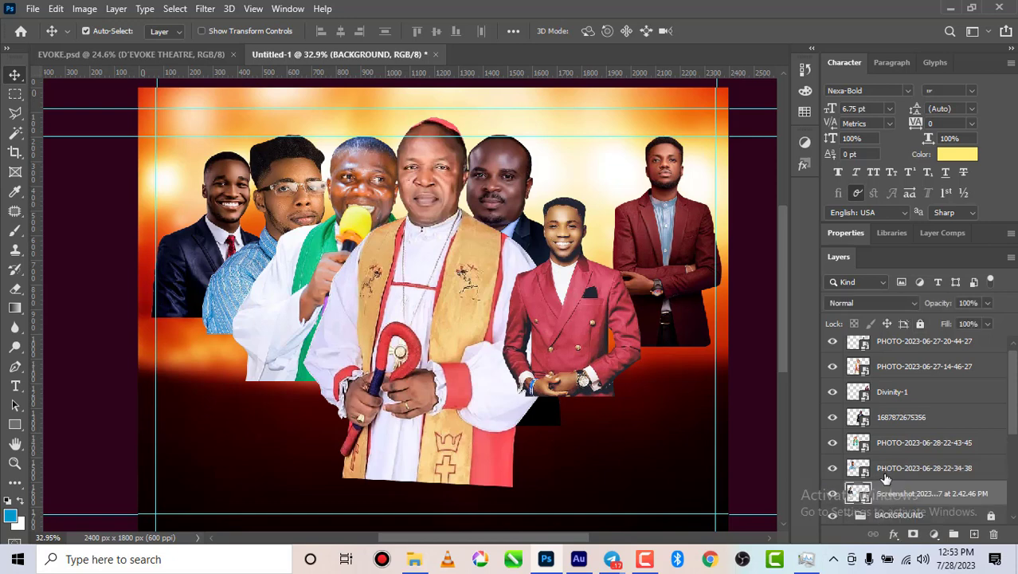
scroll(861, 506, "down", 1)
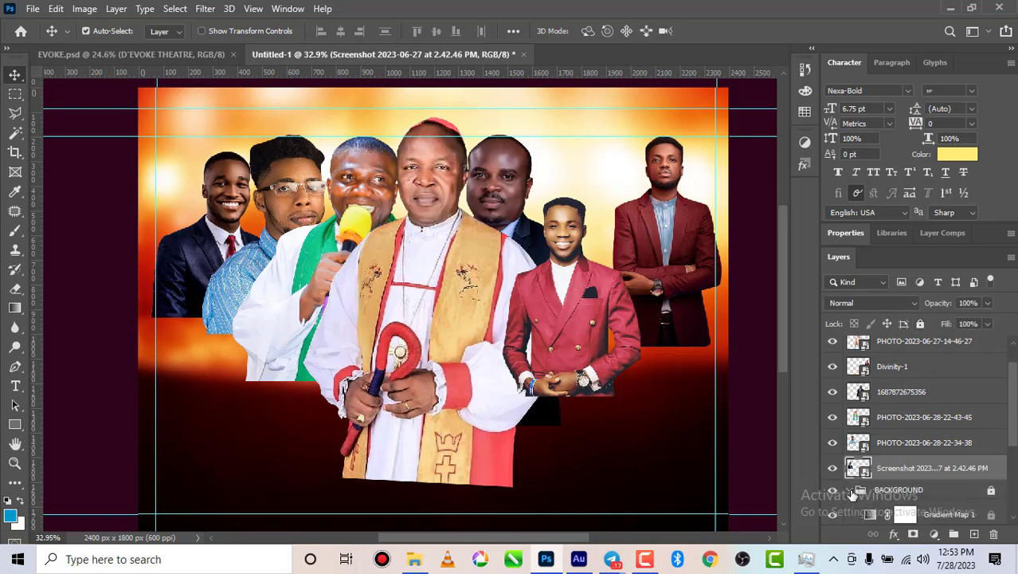
left_click(851, 490)
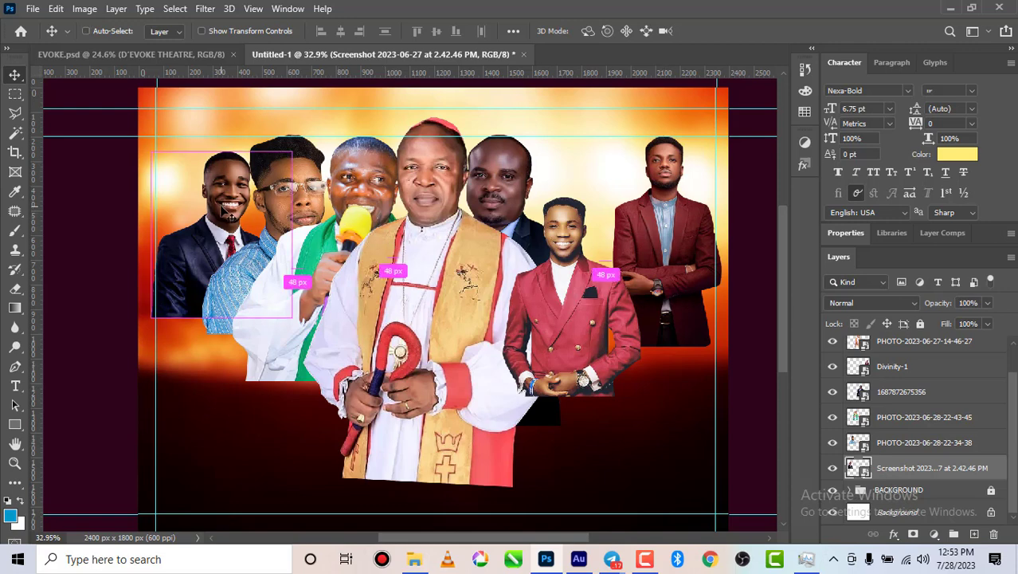
- Enlarge the smiling man in the navy suit to 9.80% and position him behind the man with glasses
key("ctrl+t")
left_click_drag(306, 318, 364, 370)
left_click_drag(301, 290, 275, 284)
left_click_drag(329, 356, 345, 371)
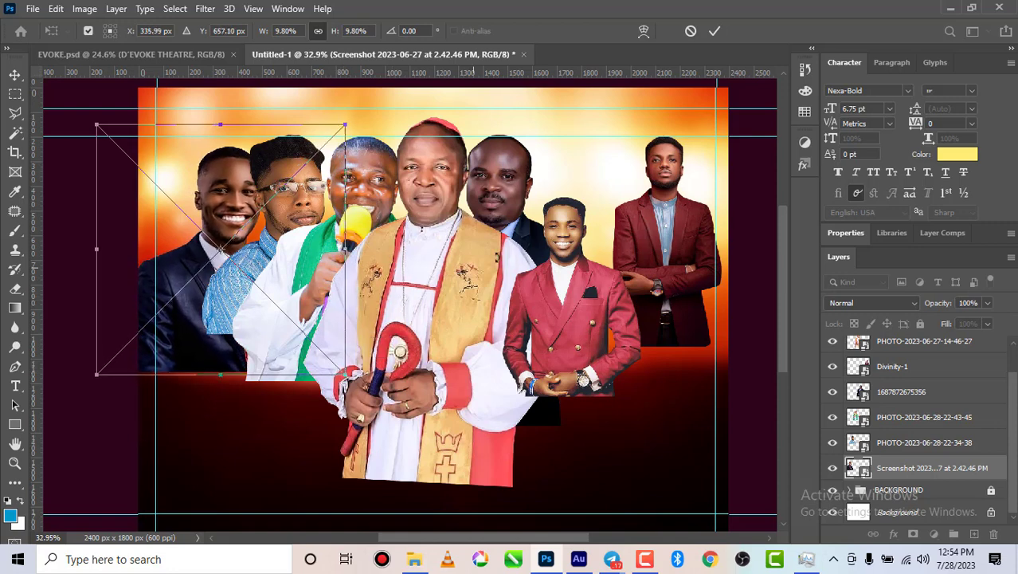
left_click(713, 34)
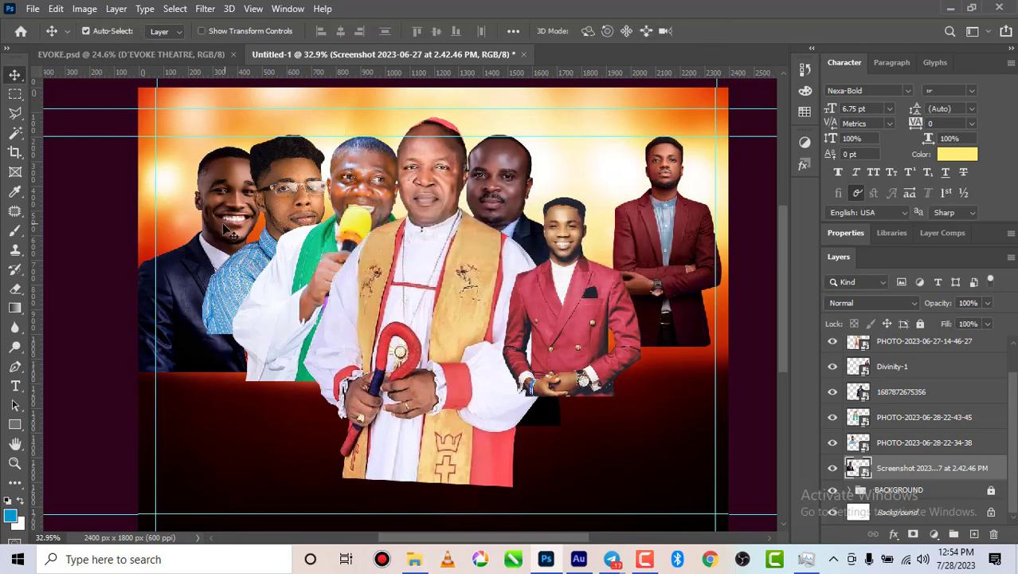
- Shift the man with glasses slightly up and toward the minister, and move the smiling man in the navy suit closer to him
left_click_drag(227, 230, 227, 229)
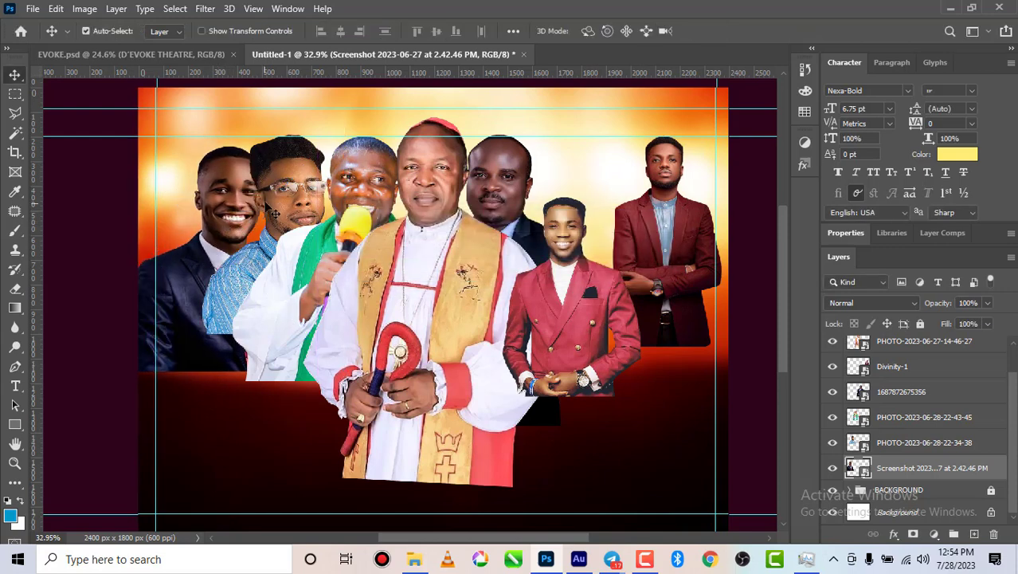
left_click_drag(279, 186, 282, 182)
left_click_drag(286, 172, 286, 168)
left_click_drag(228, 204, 237, 203)
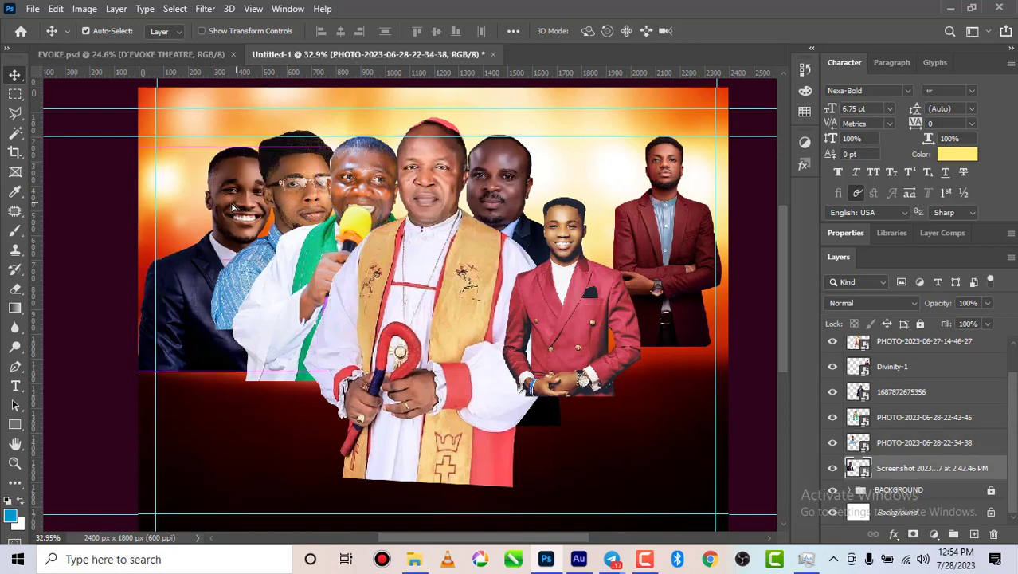
- Enlarge the man in the red double-breasted suit to 15.42% and raise him level with the speakers' heads
left_click(571, 283)
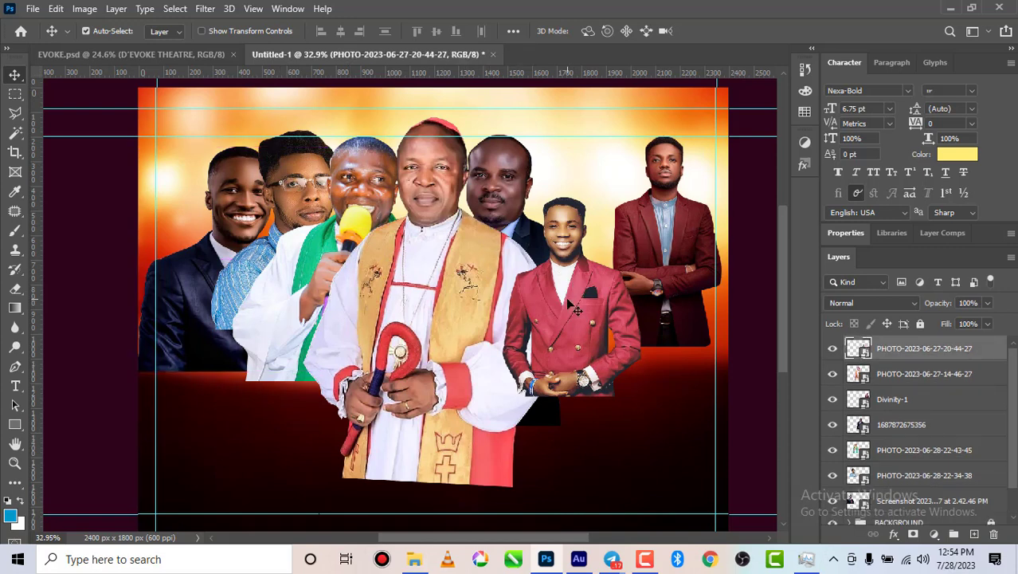
key("ctrl+t")
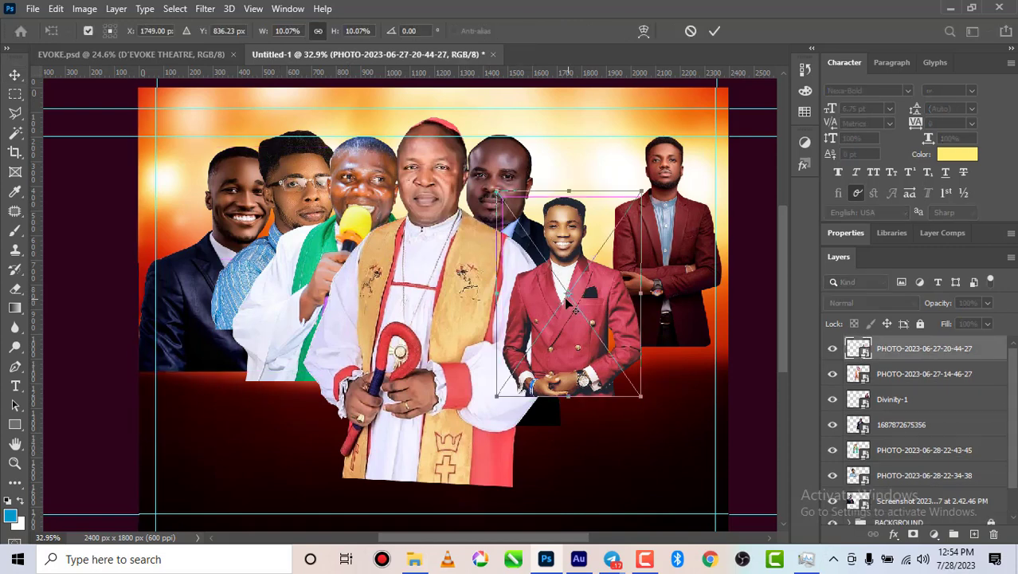
left_click_drag(495, 401, 454, 454)
left_click_drag(595, 357, 613, 282)
left_click_drag(658, 382, 674, 404)
left_click_drag(613, 316, 606, 329)
left_click_drag(668, 416, 695, 426)
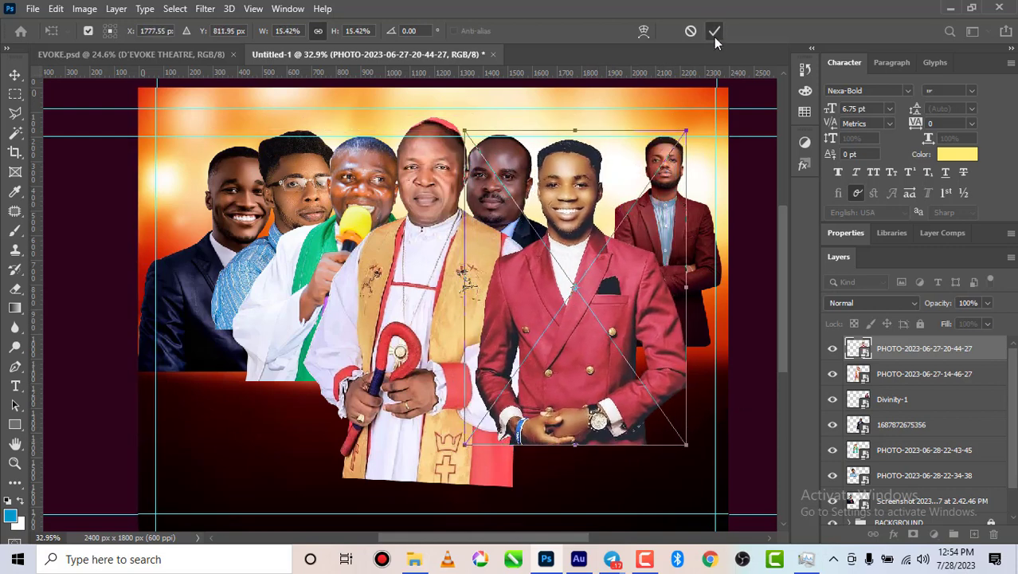
left_click(714, 32)
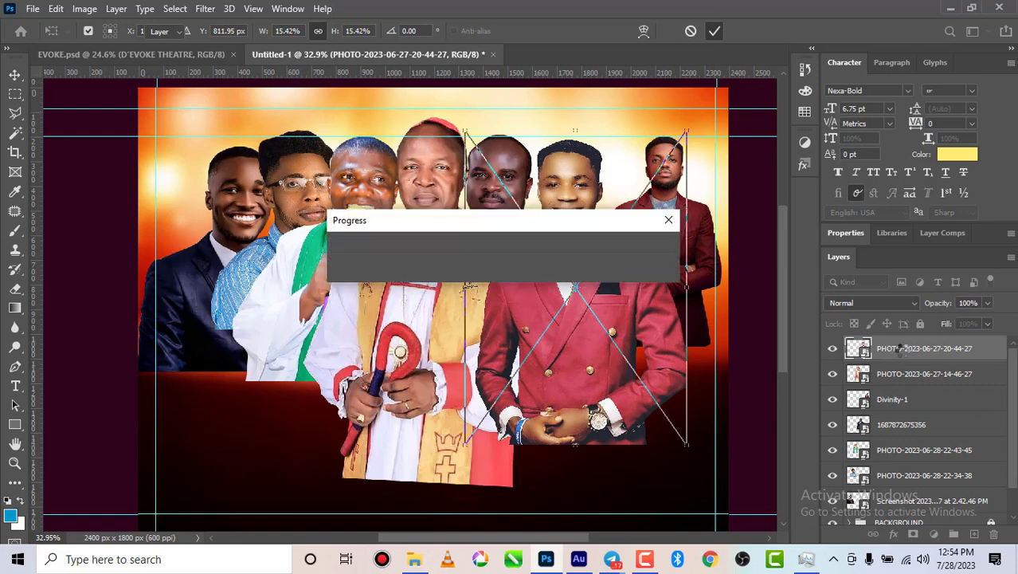
- Put the red double-breasted suit portrait's layer just above the BACKGROUND group and scale it to 14.13% beside the man in the navy jacket
mouse_move(903, 356)
left_mouse_down()
mouse_move(898, 527)
mouse_move(898, 476)
left_mouse_up()
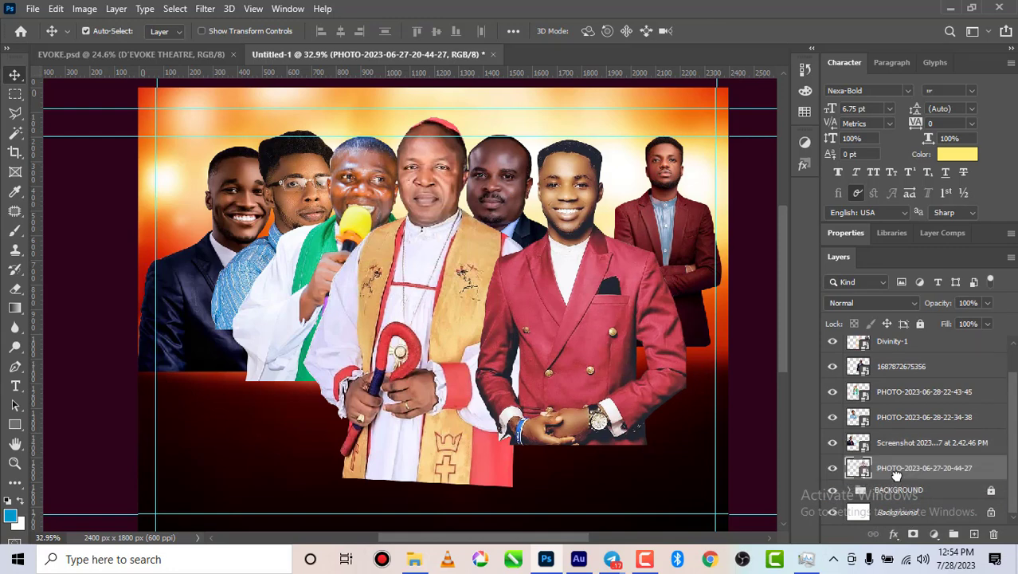
left_click_drag(572, 181, 574, 173)
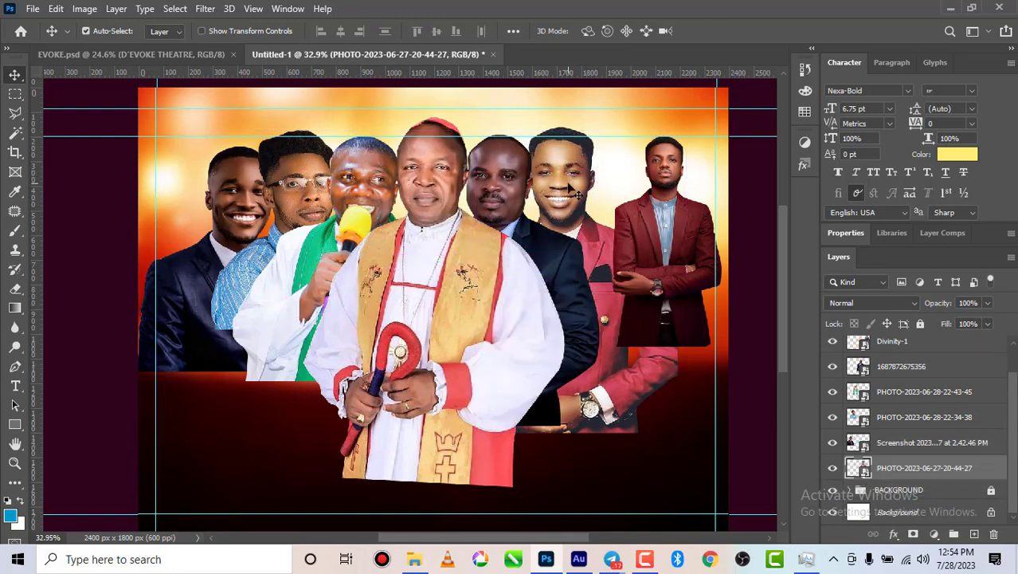
key("ctrl+t")
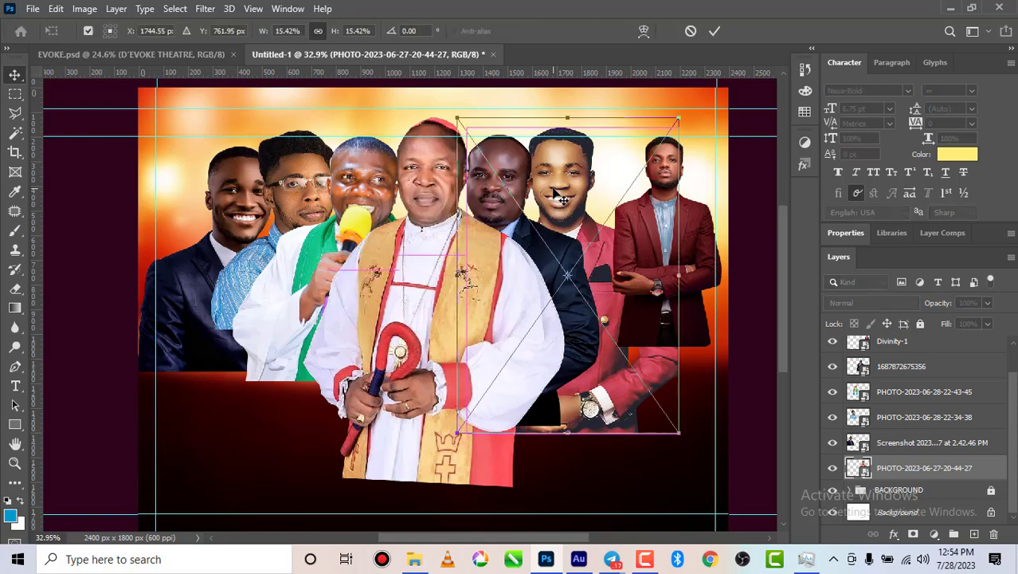
left_click_drag(676, 431, 659, 405)
left_click_drag(603, 225, 611, 238)
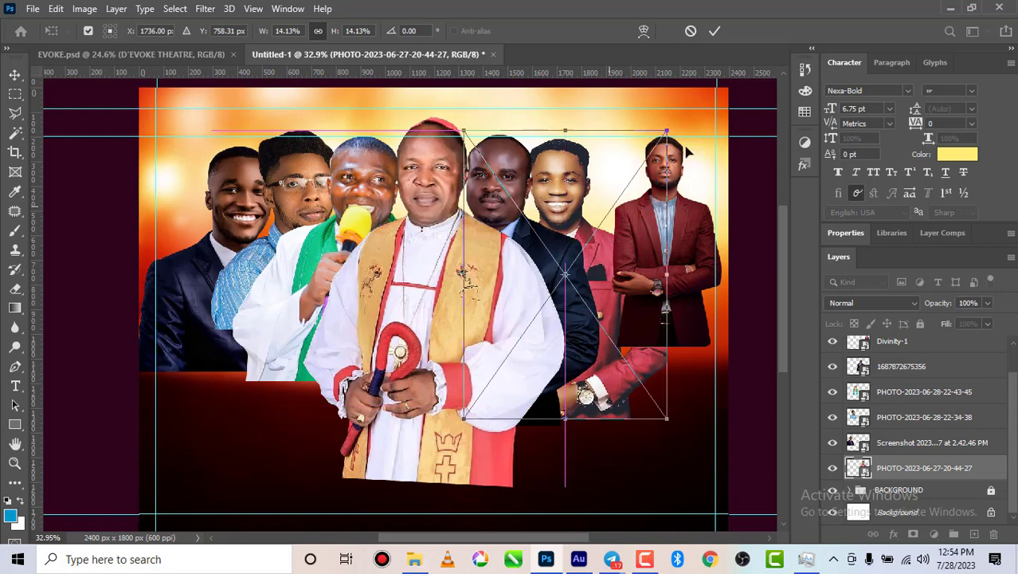
left_click(715, 31)
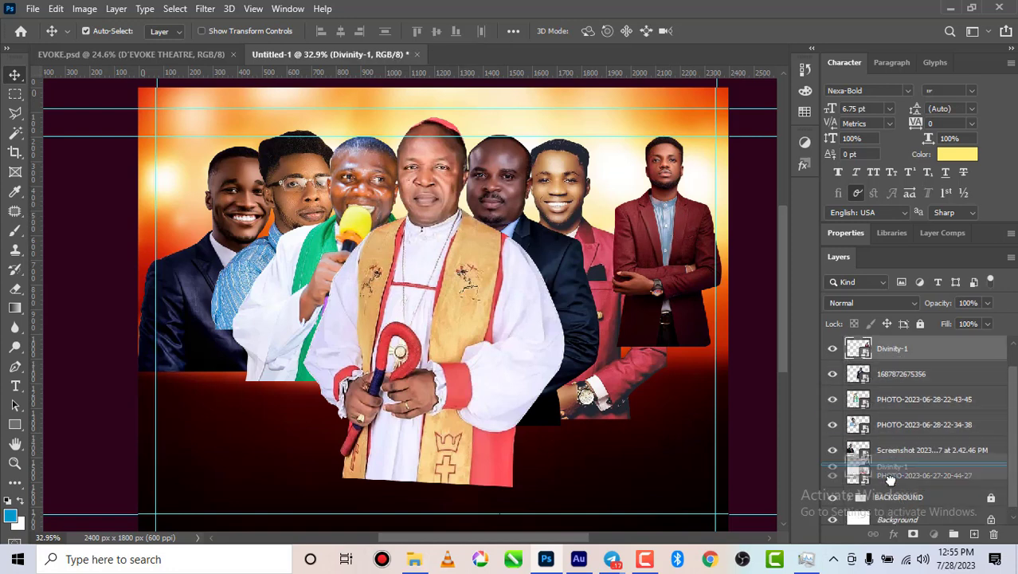
- Move the Divinity-1 layer beneath all the other portraits, directly above the BACKGROUND group
left_click_drag(889, 483, 889, 484)
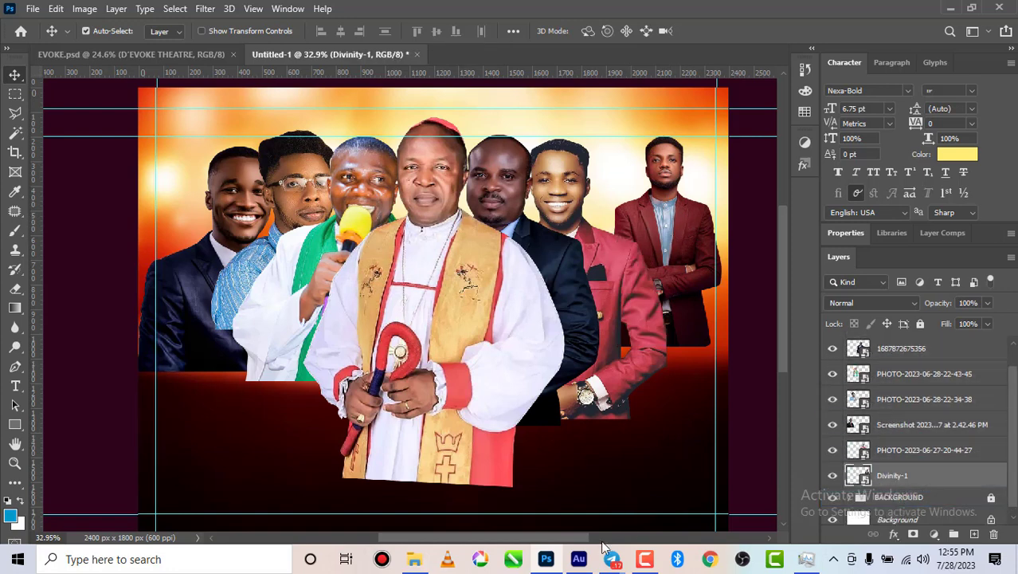
mouse_move(610, 552)
mouse_move(594, 499)
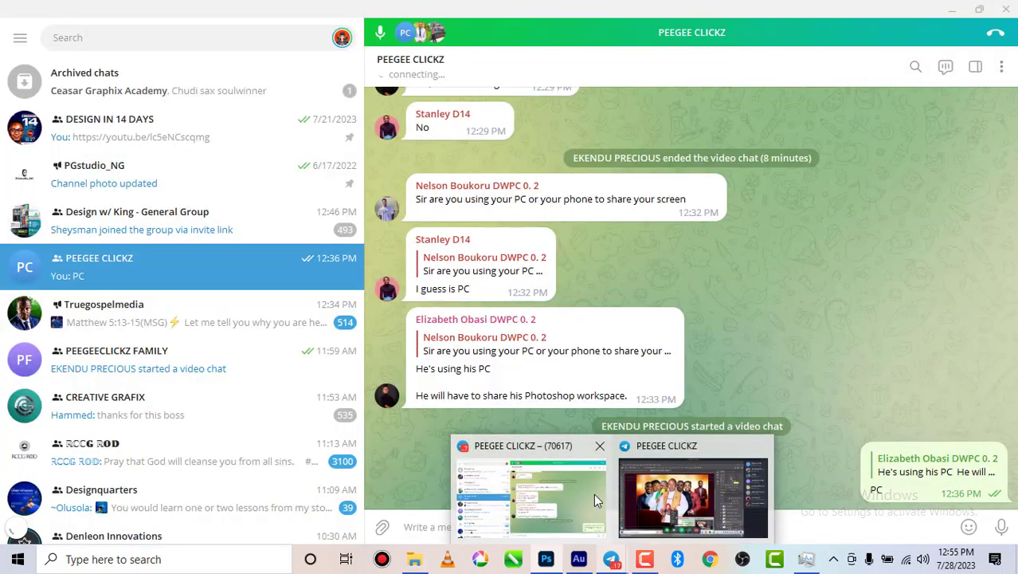
mouse_move(666, 496)
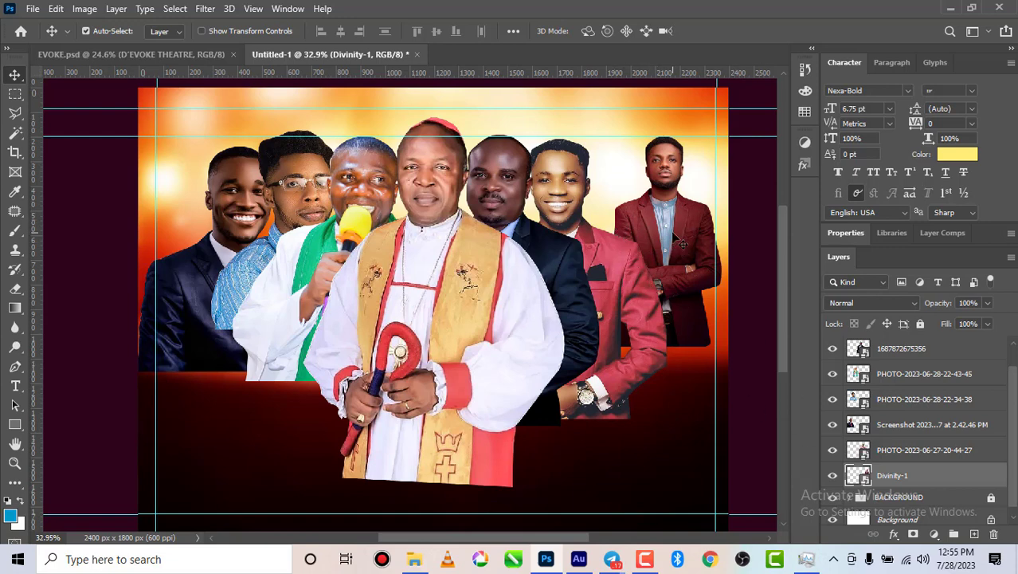
- Scale the Divinity-1 portrait to 12.04% and place it close behind the man in the red double-breasted suit, level with his head
key("ctrl+t")
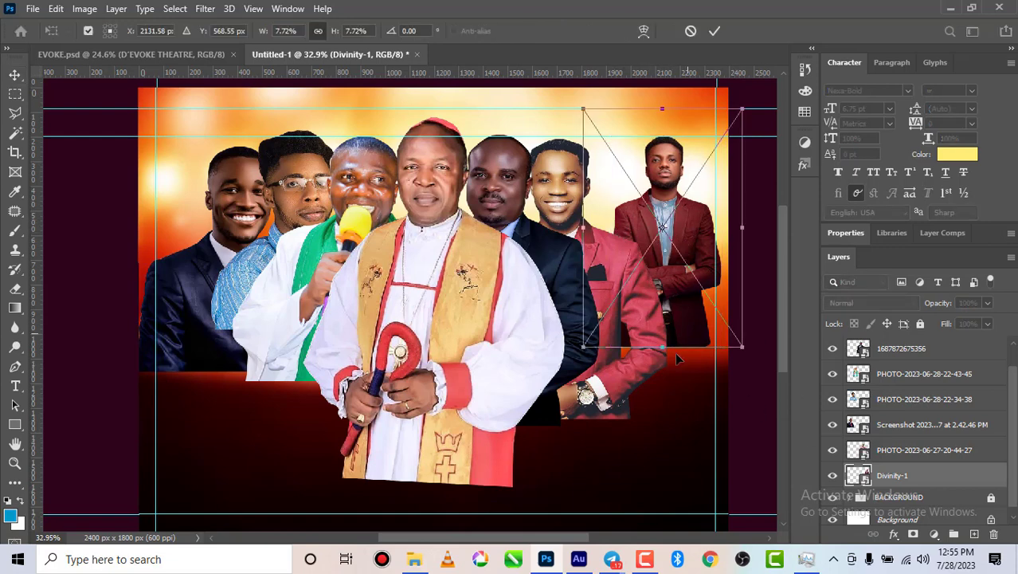
left_click_drag(581, 349, 481, 398)
left_click_drag(695, 292, 668, 286)
left_click_drag(717, 417, 733, 442)
left_click_drag(683, 316, 671, 305)
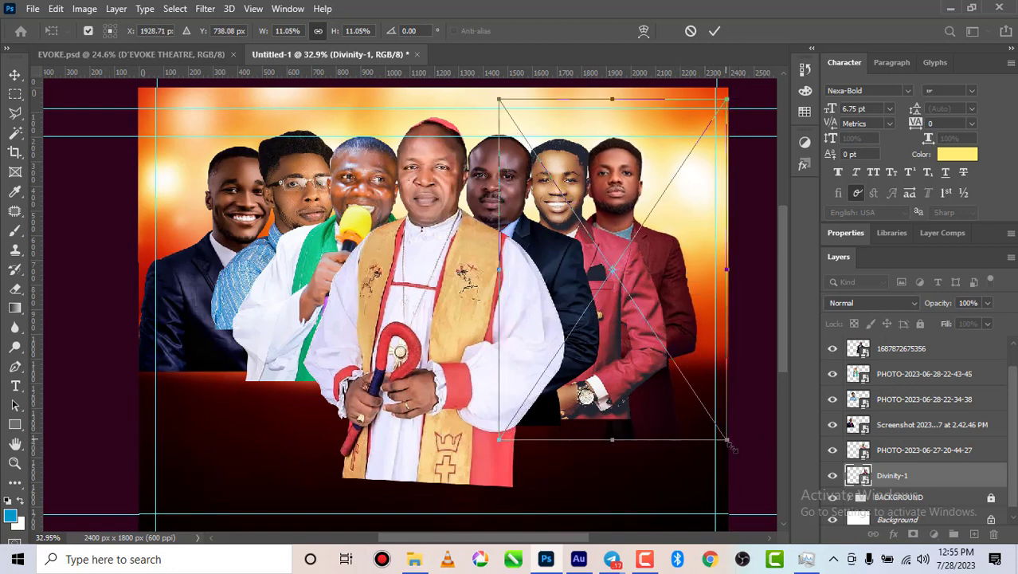
left_click_drag(730, 446, 748, 467)
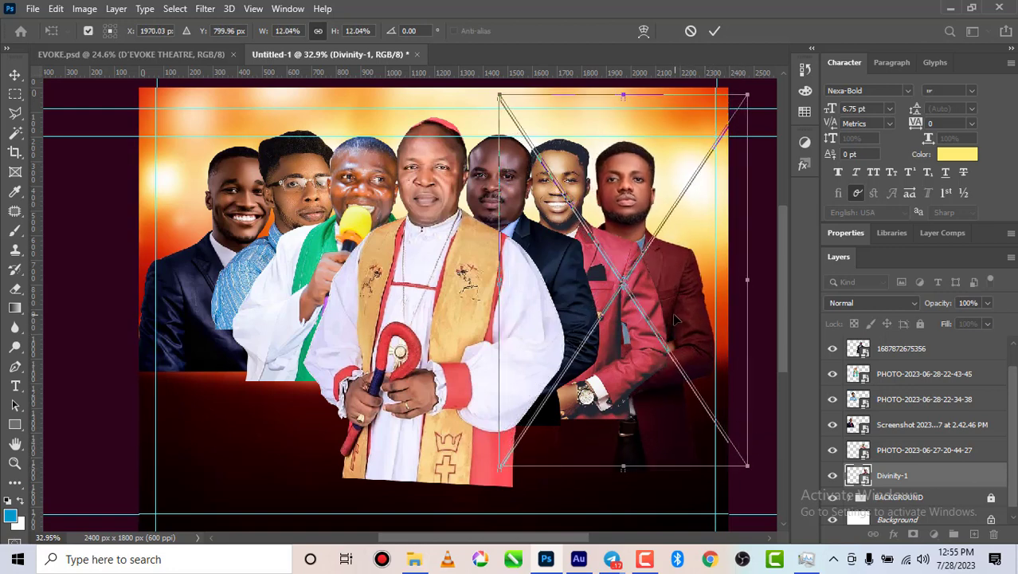
left_click_drag(675, 320, 667, 322)
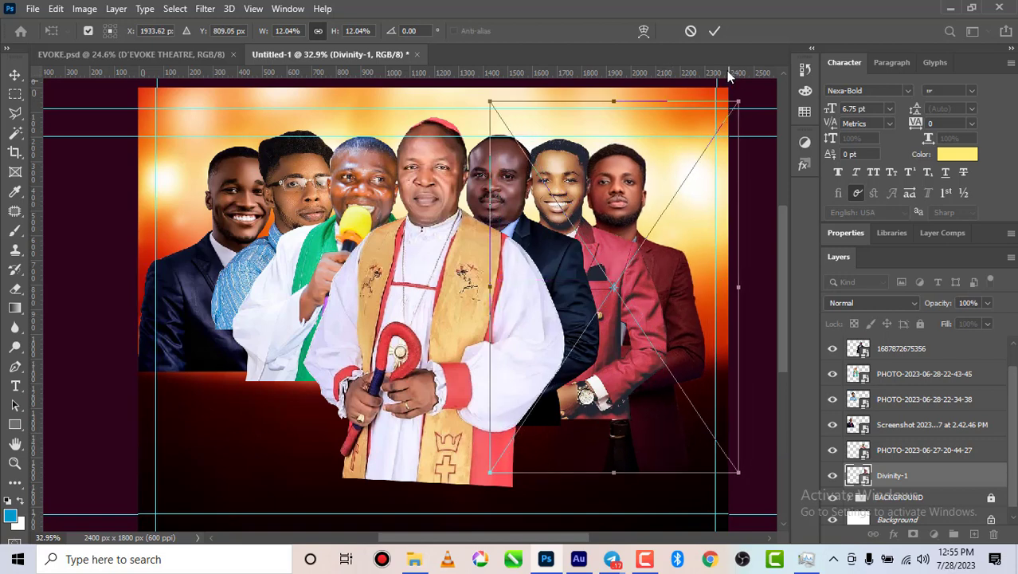
left_click(714, 32)
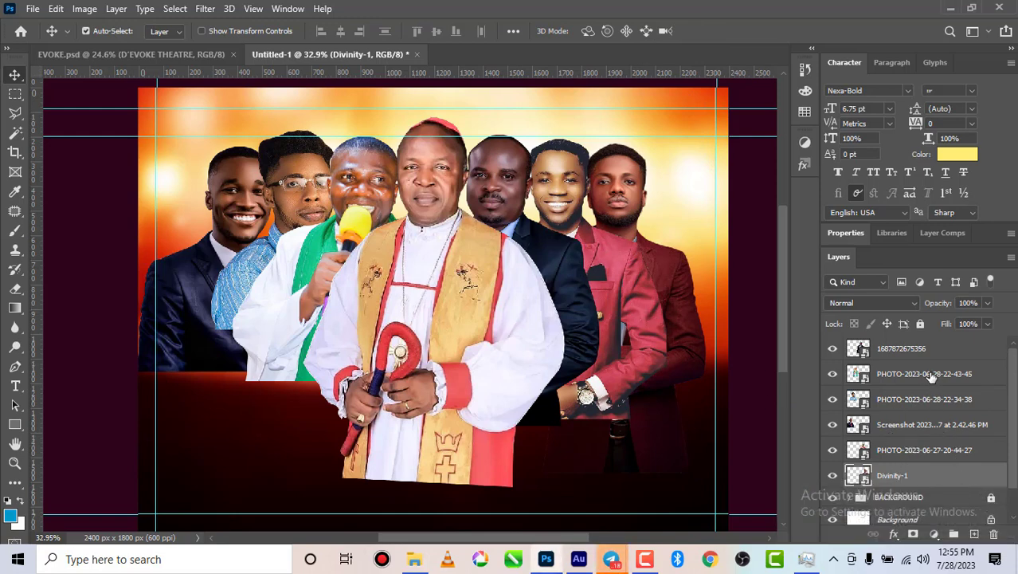
- Select all seven portrait layers, scale them together to 75.25% and center them horizontally with their top at the second horizontal guide
scroll(924, 381, "up", 1)
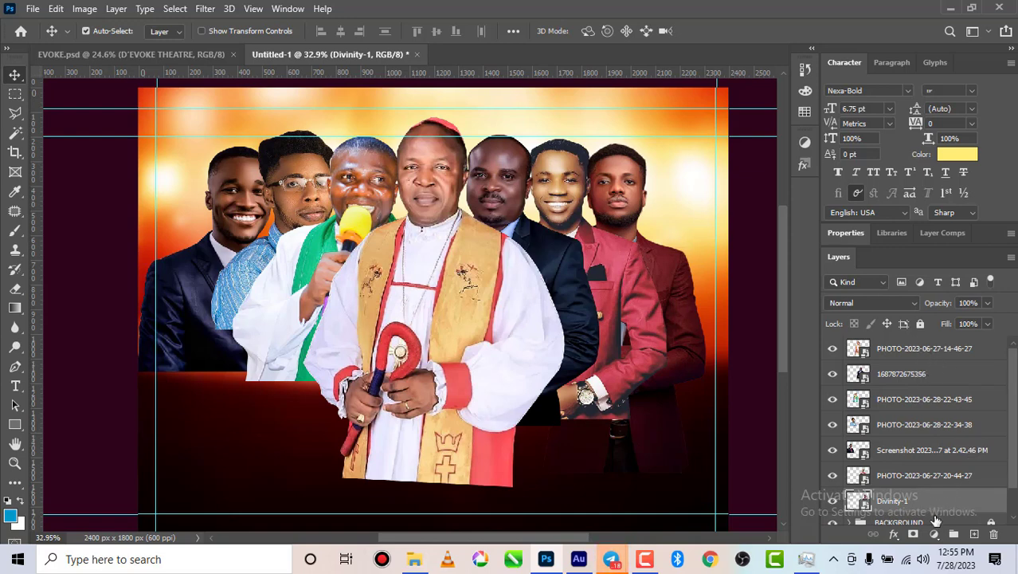
left_click(917, 348, "shift")
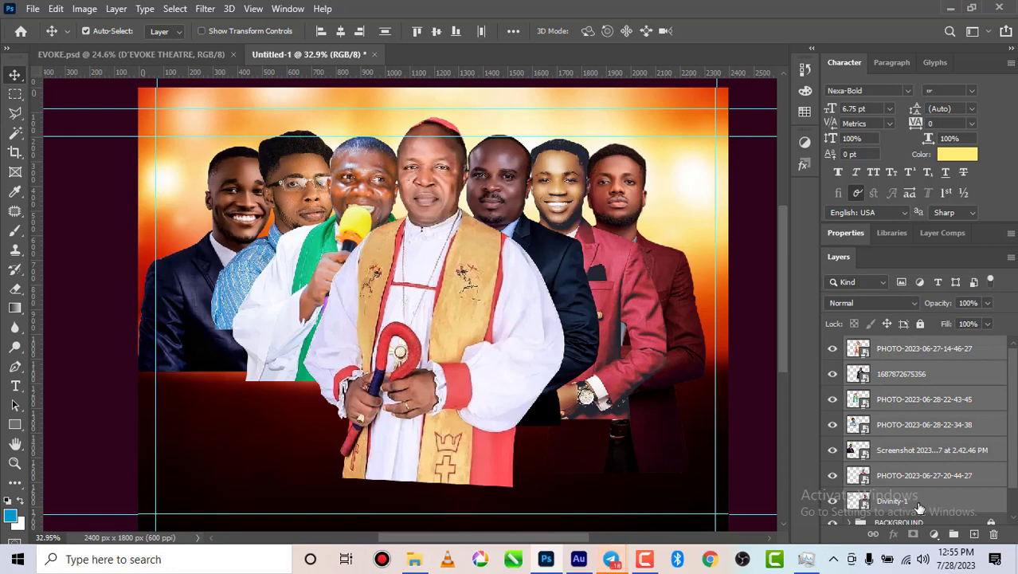
key("ctrl+t")
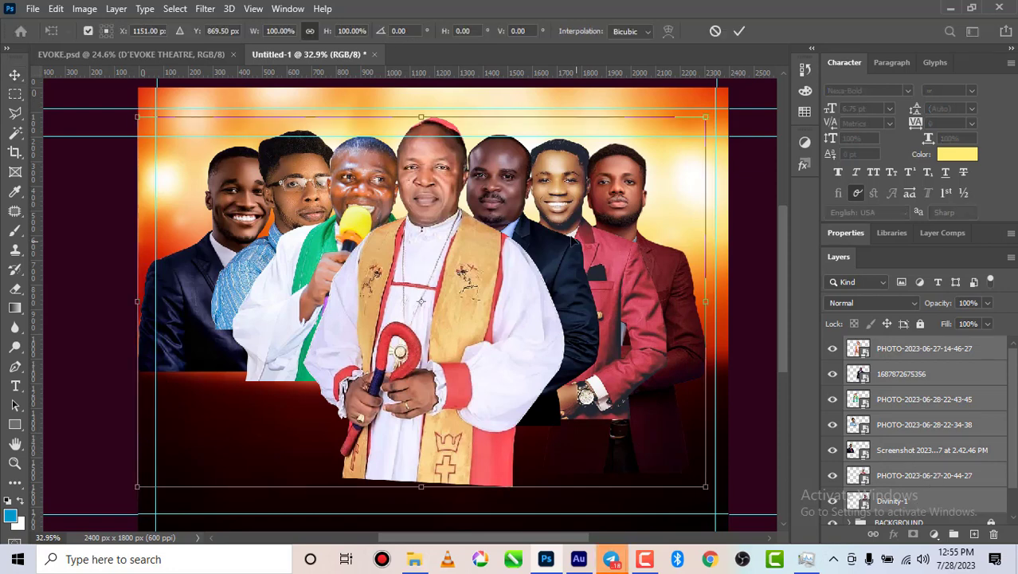
scroll(571, 239, "down", 2)
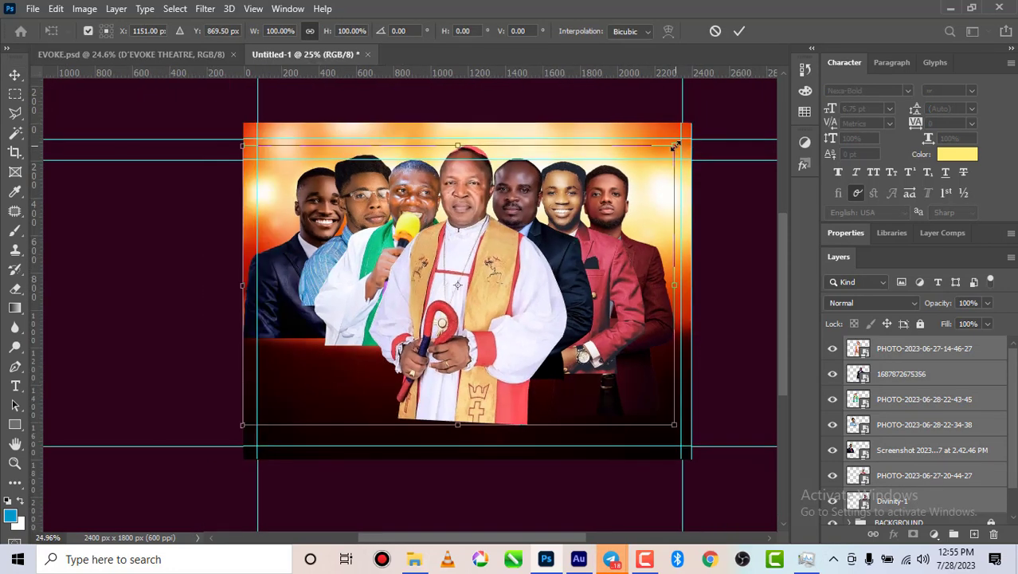
left_click_drag(674, 145, 567, 214)
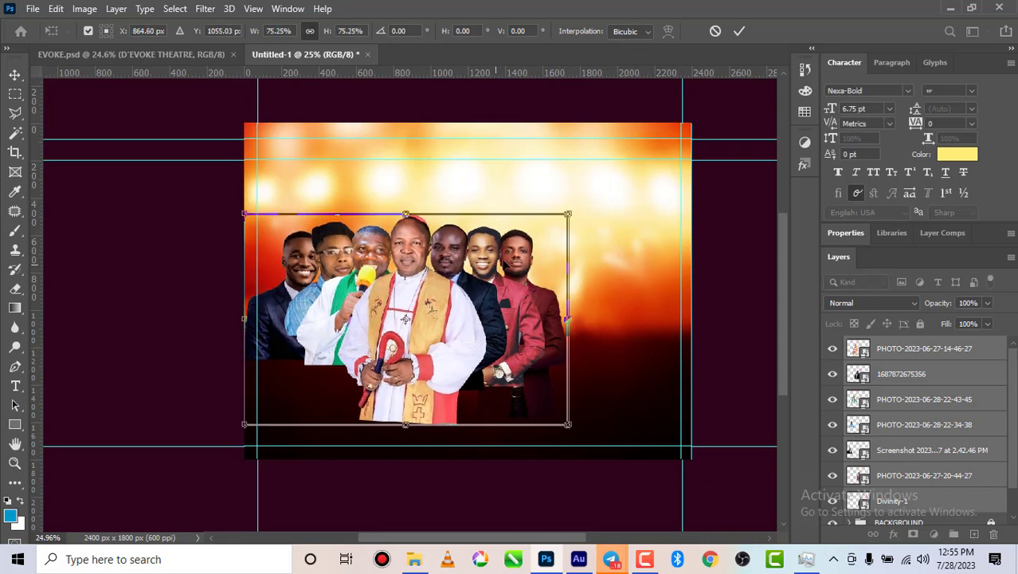
left_click_drag(506, 262, 550, 229)
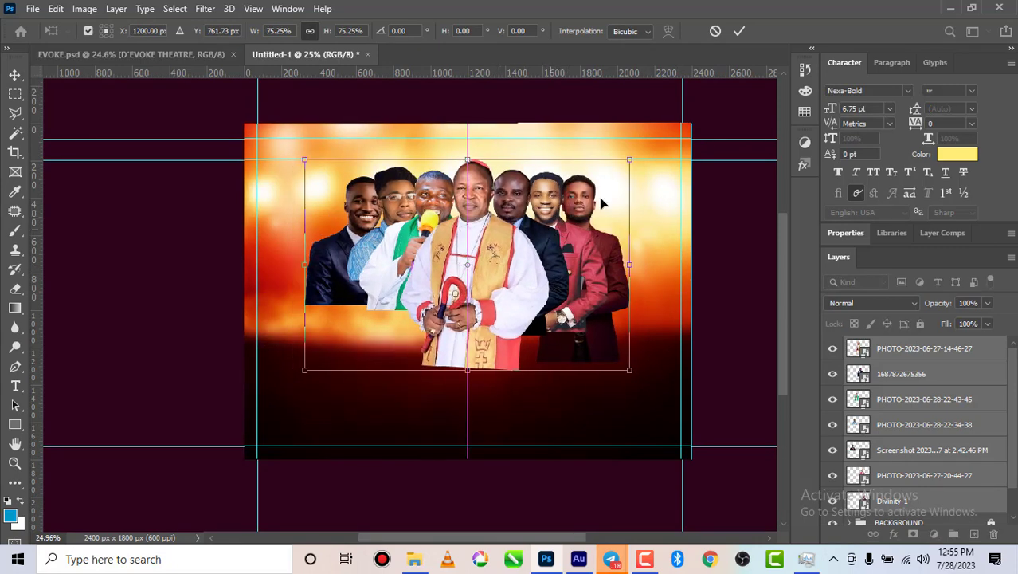
left_click(740, 36)
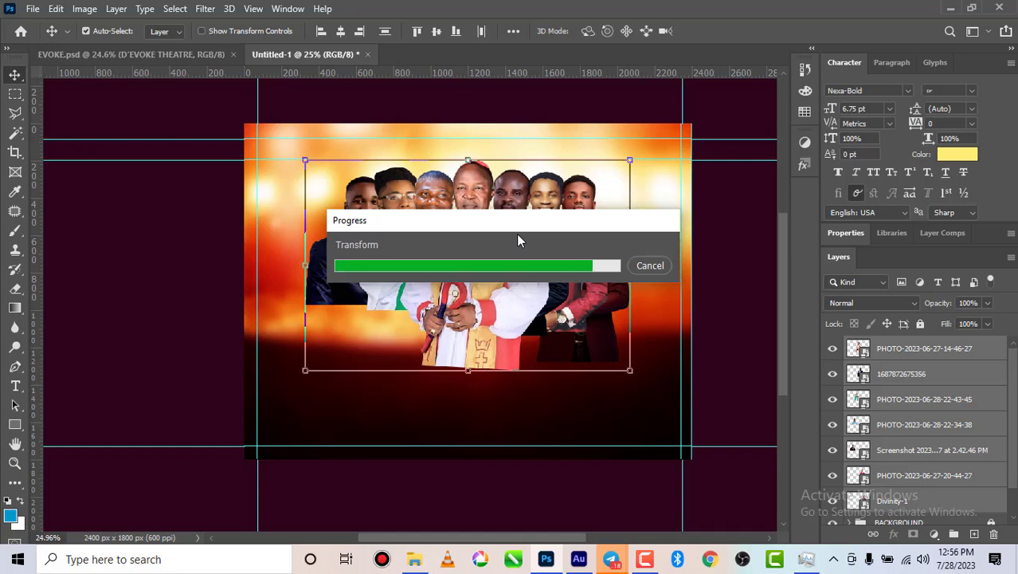
- Check the arrangement in the EVOKE.psd reference and shift the whole portrait group slightly left in Untitled-1
left_click(177, 56)
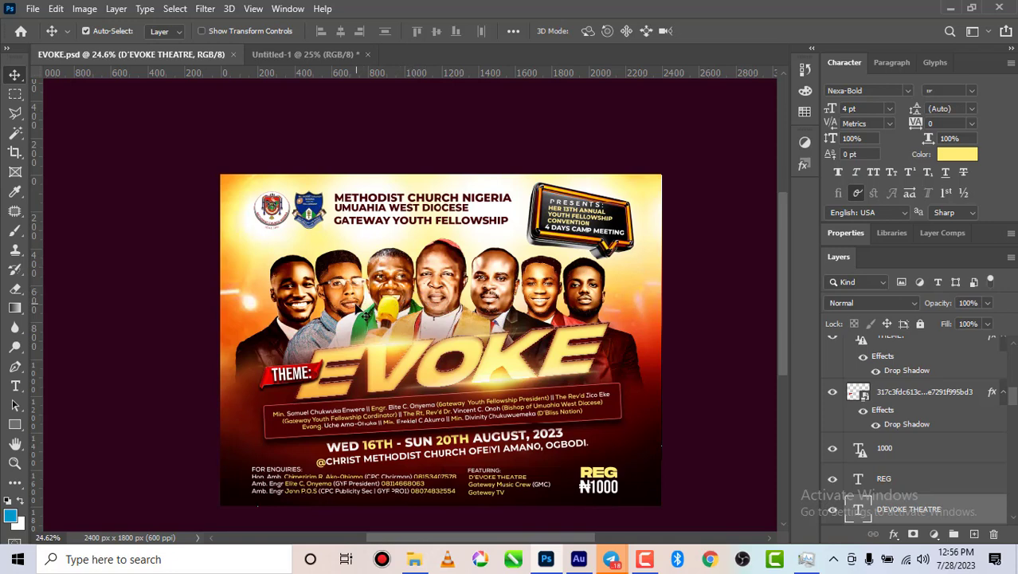
left_click(281, 53)
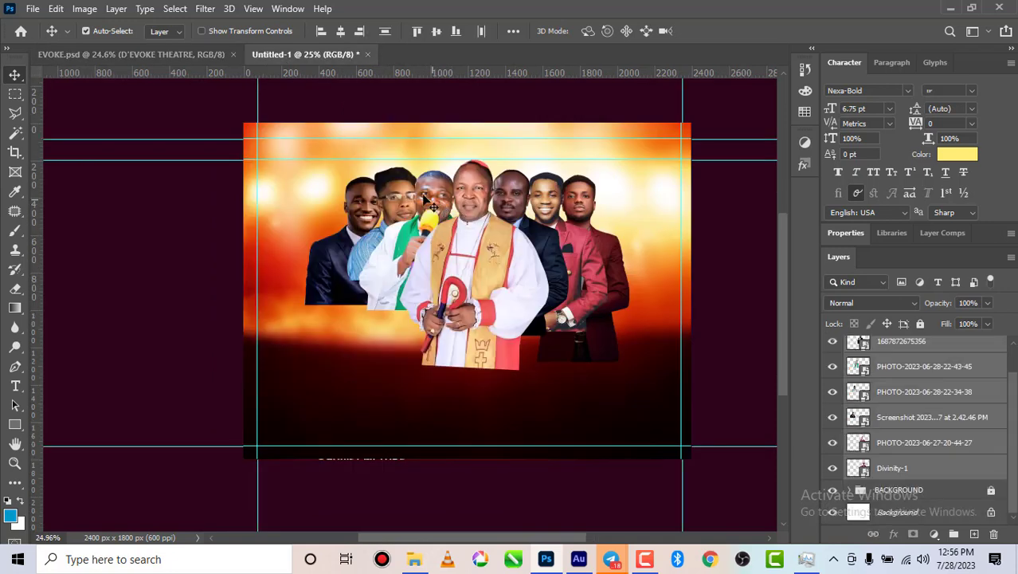
scroll(439, 259, "up", 3)
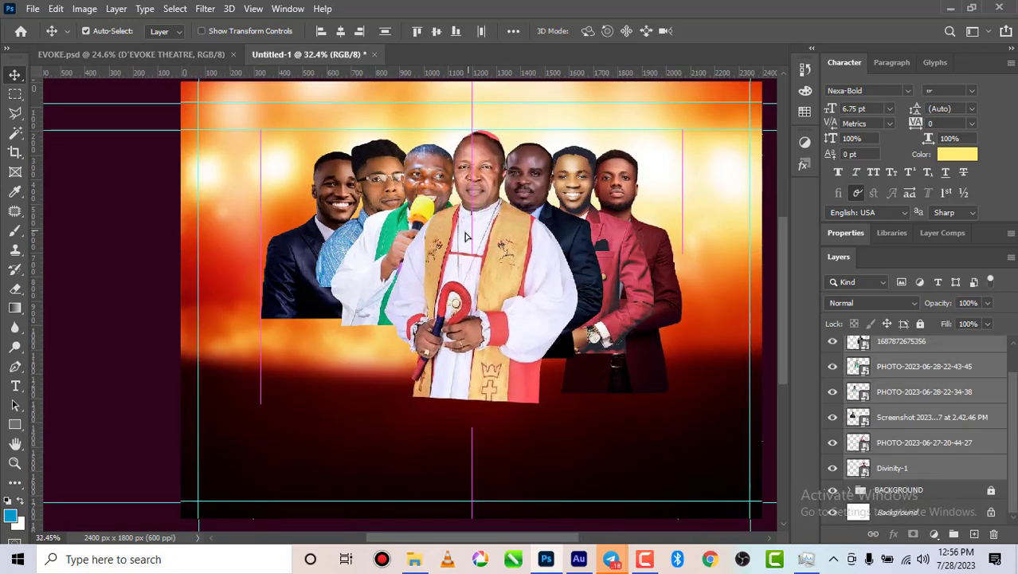
left_click_drag(470, 238, 463, 238)
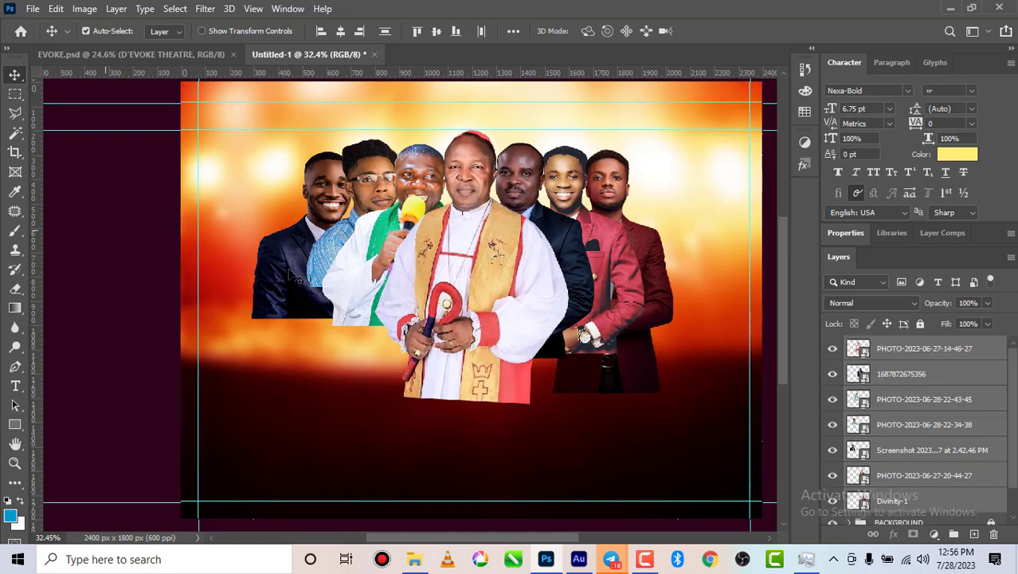
- Spread the smiling man, the man with glasses and the minister outward to the left, and move the bishop slightly left
scroll(283, 272, "down", 3)
left_click_drag(400, 271, 402, 277)
mouse_move(282, 273)
left_mouse_down()
mouse_move(269, 281)
mouse_move(275, 268)
left_mouse_up()
scroll(303, 258, "up", 2)
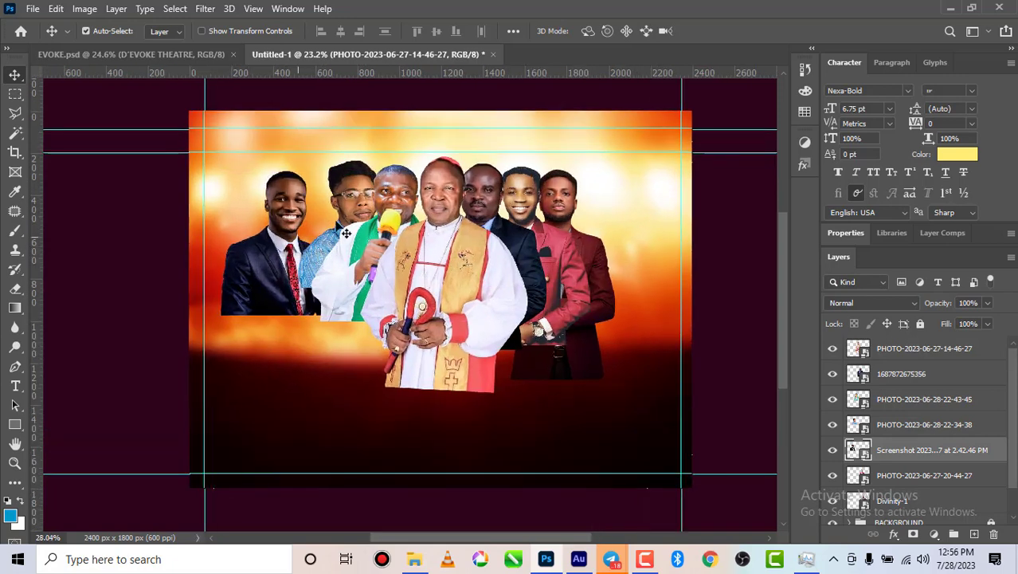
scroll(337, 226, "up", 1)
left_click_drag(326, 260, 293, 255)
scroll(327, 231, "up", 1)
left_click_drag(361, 268, 353, 274)
left_click_drag(469, 253, 455, 258)
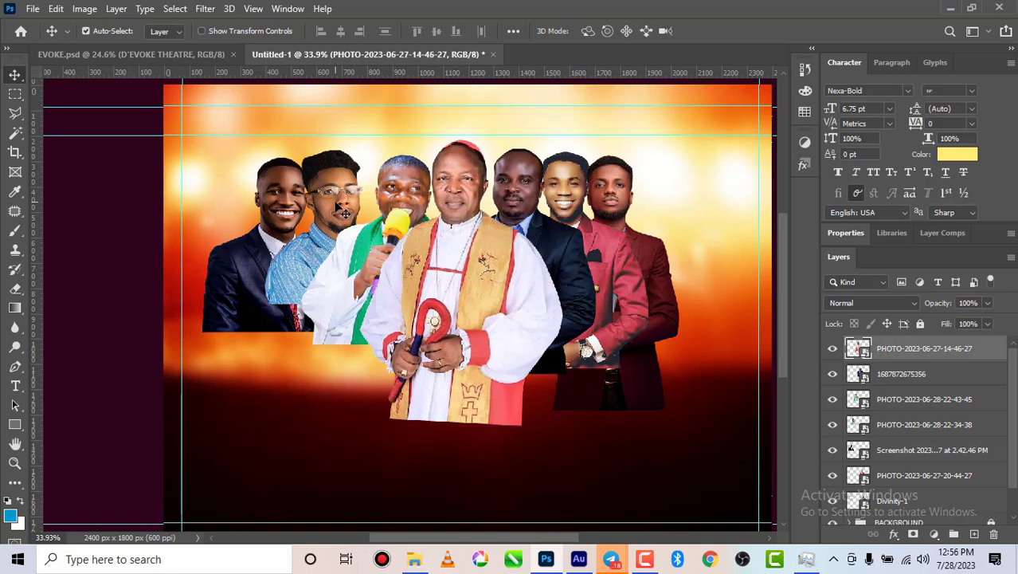
- Move the man with glasses and the smiling man inward, and adjust the minister's position between the man with glasses and the bishop
mouse_move(343, 213)
left_mouse_down()
mouse_move(347, 194)
mouse_move(344, 203)
left_mouse_up()
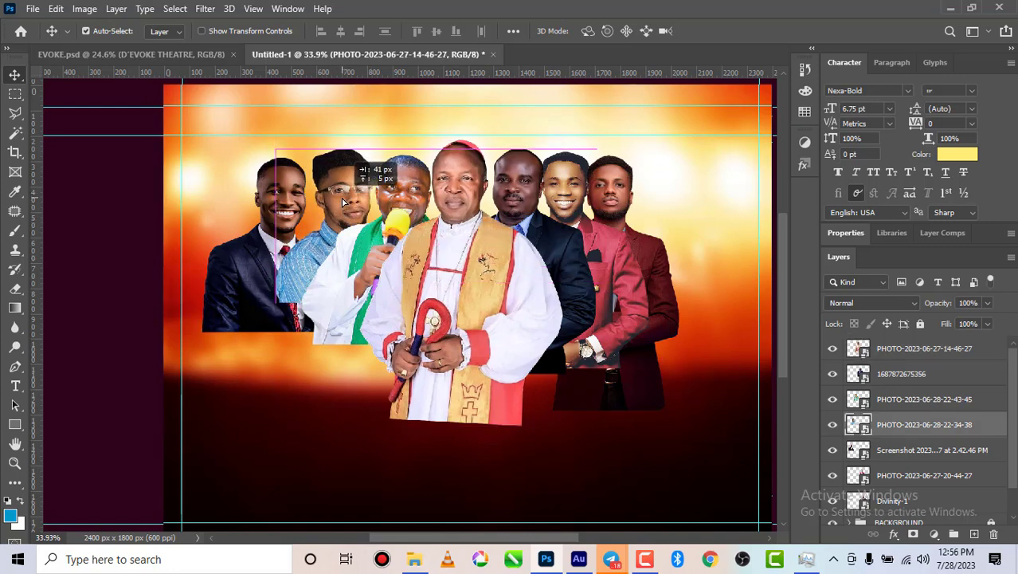
left_click_drag(367, 239, 367, 243)
left_click_drag(281, 209, 291, 209)
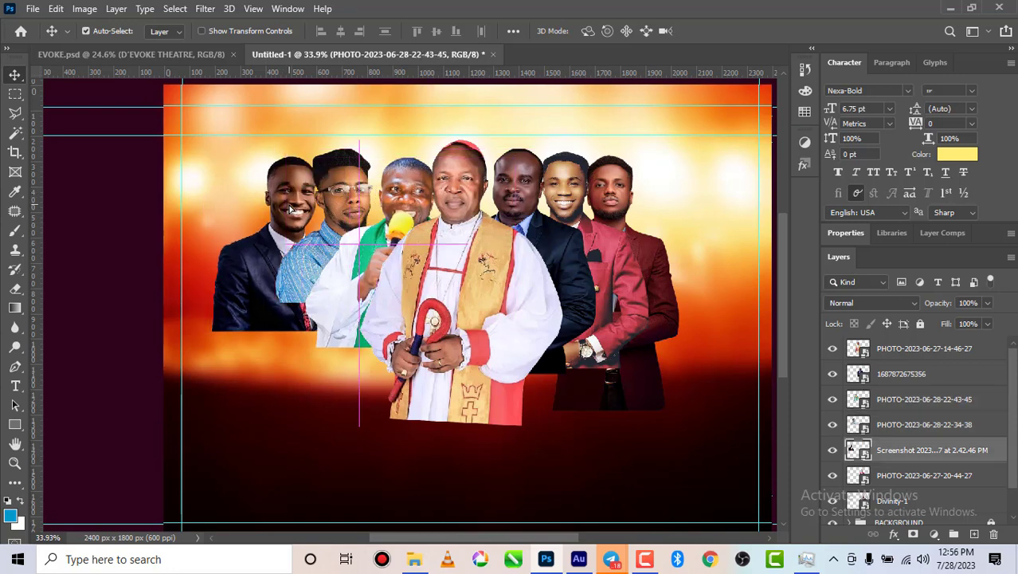
left_click_drag(404, 202, 397, 198)
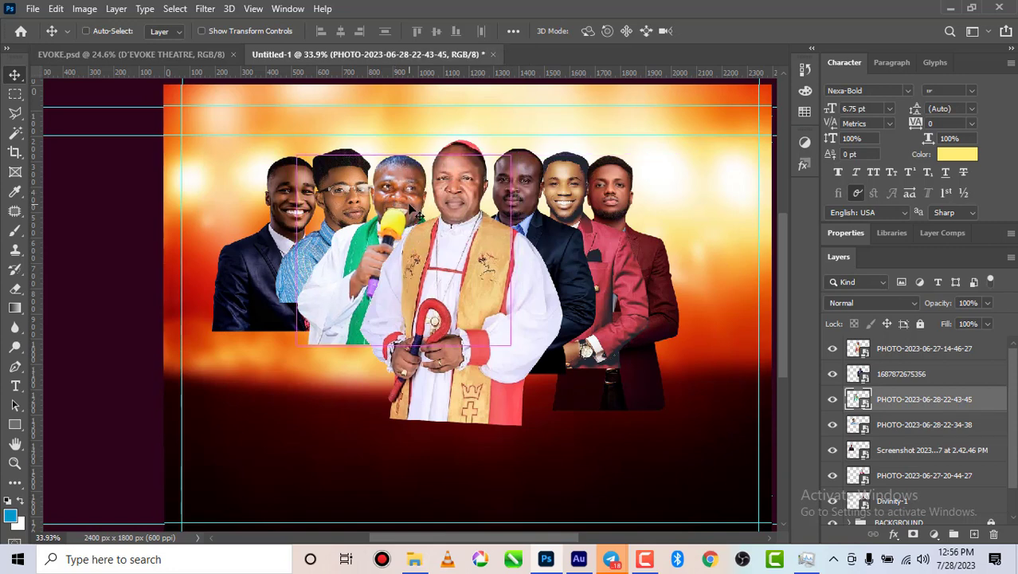
- Rotate the minister's portrait by -3.94° and reposition him between the man with glasses and the bishop
key("ctrl+t")
right_click(456, 259)
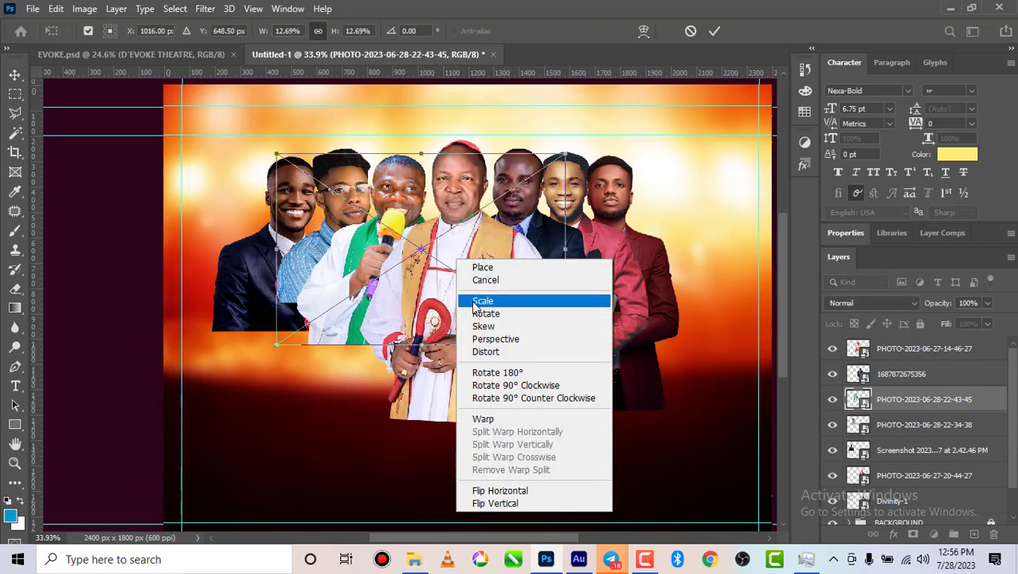
left_click(514, 321)
left_click_drag(571, 349, 594, 315)
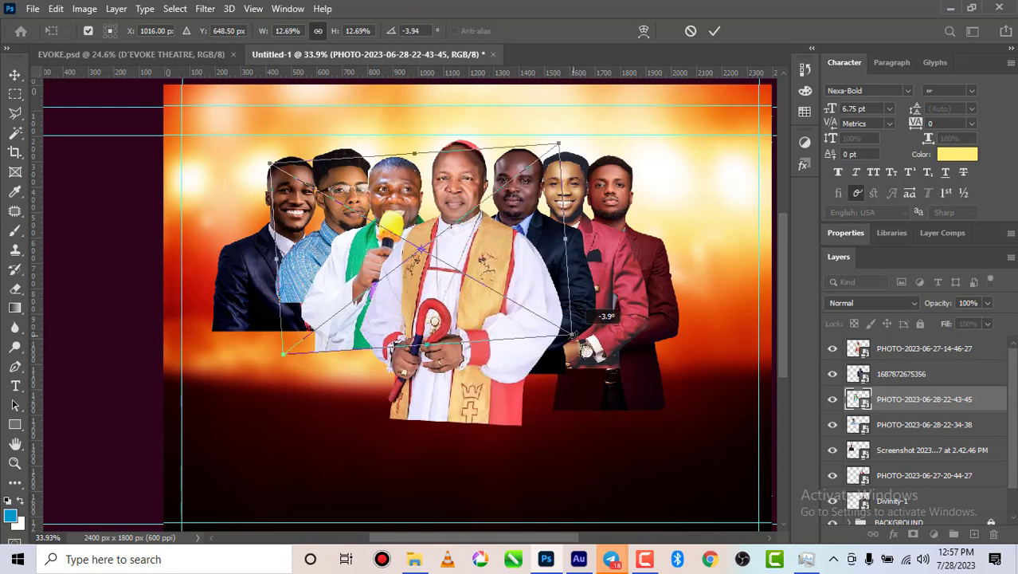
left_click_drag(389, 294, 434, 295)
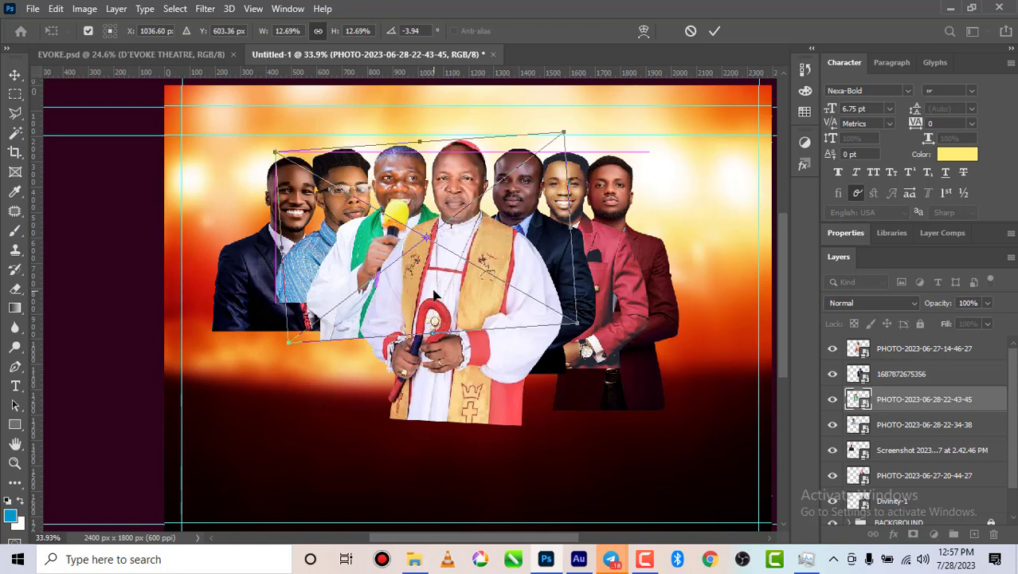
left_click(713, 33)
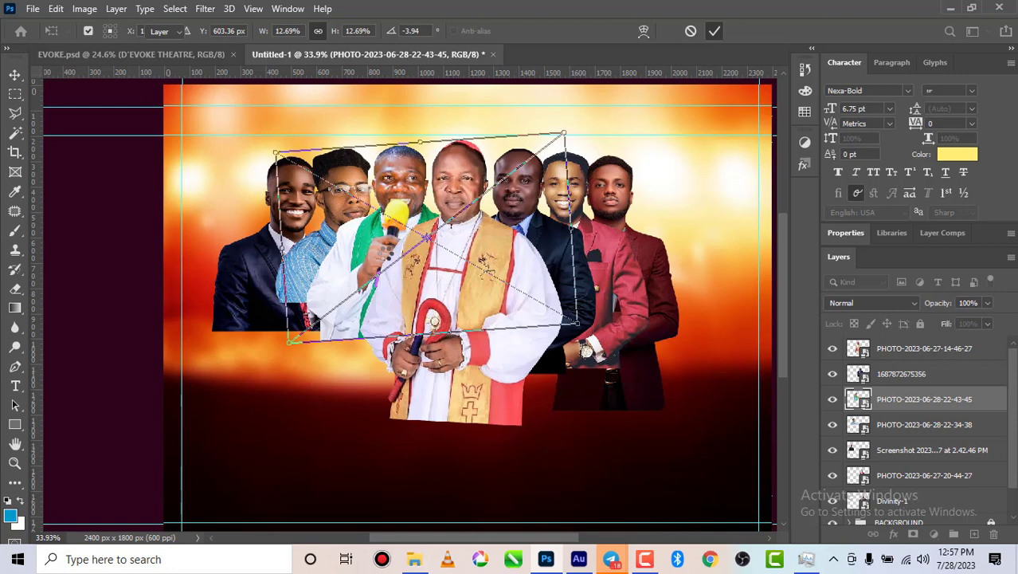
scroll(358, 224, "up", 2)
left_click_drag(353, 247, 345, 255)
- Scale the portrait of the man with glasses to 9.09%
left_click(325, 182)
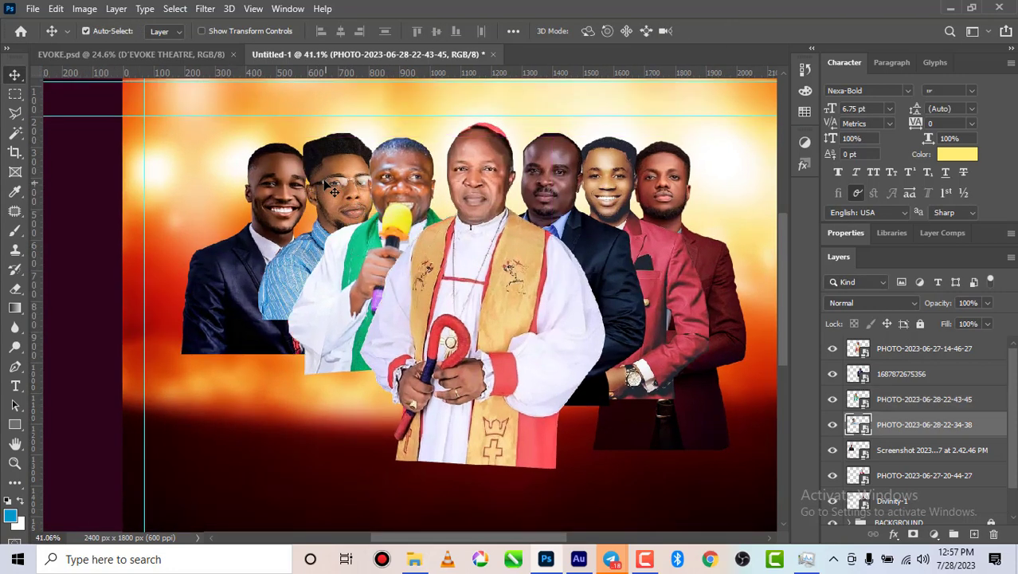
mouse_move(325, 183)
left_mouse_down()
mouse_move(311, 182)
mouse_move(324, 189)
left_mouse_up()
key("ctrl+t")
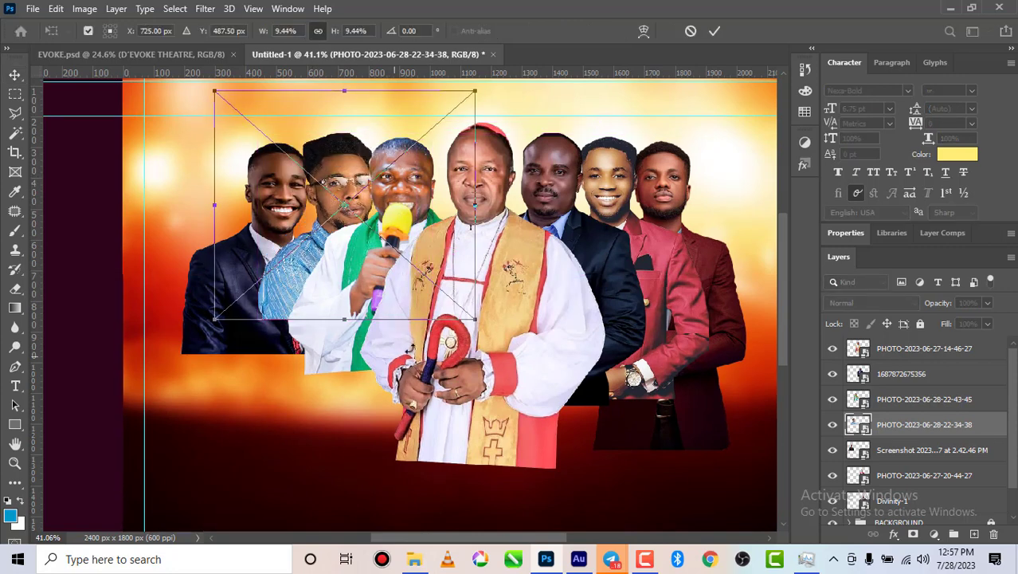
left_click_drag(470, 321, 461, 314)
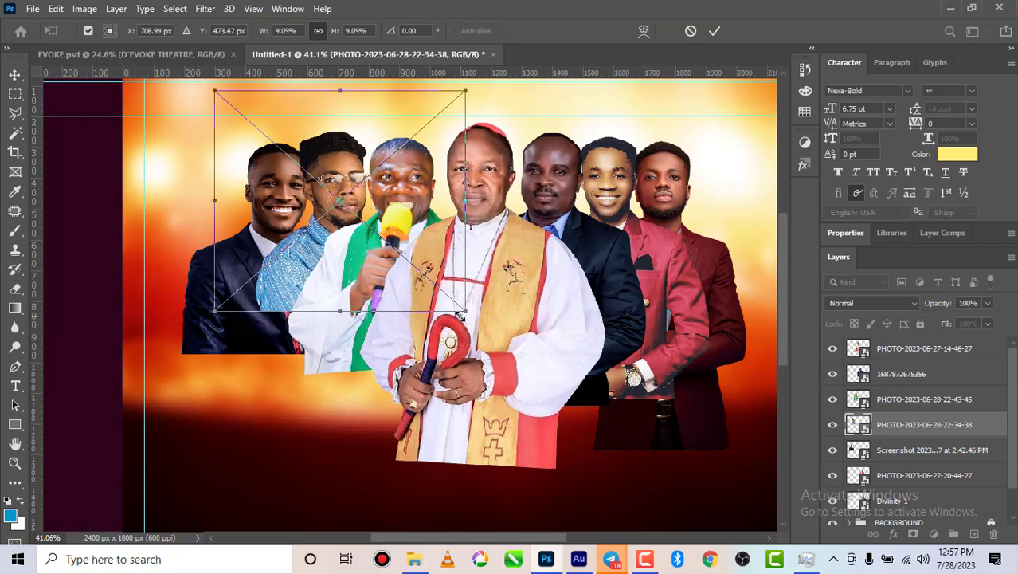
left_click(714, 31)
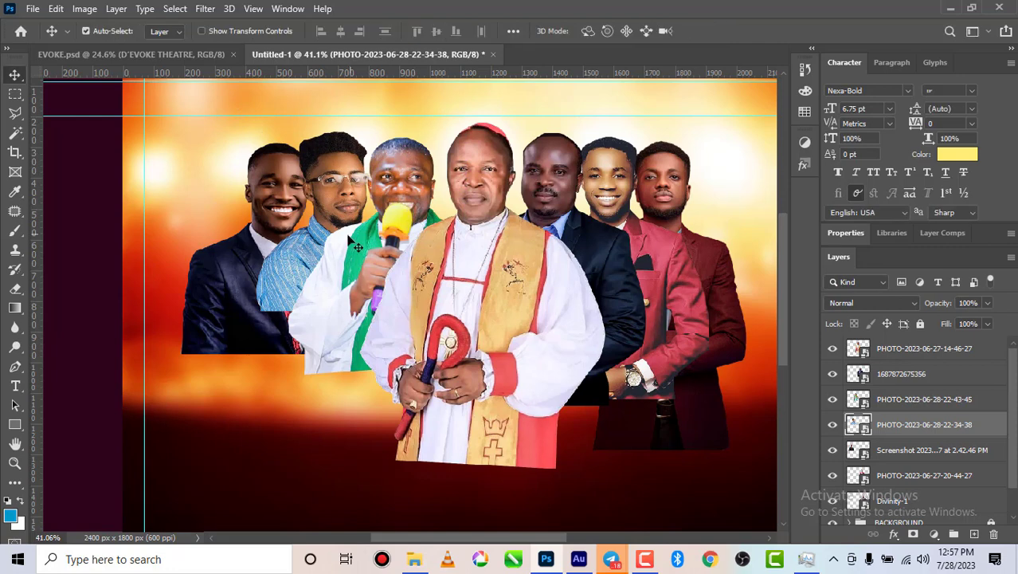
- Move the minister slightly toward the bishop and shift the Divinity-1 portrait a little further out to the right
left_click(392, 247)
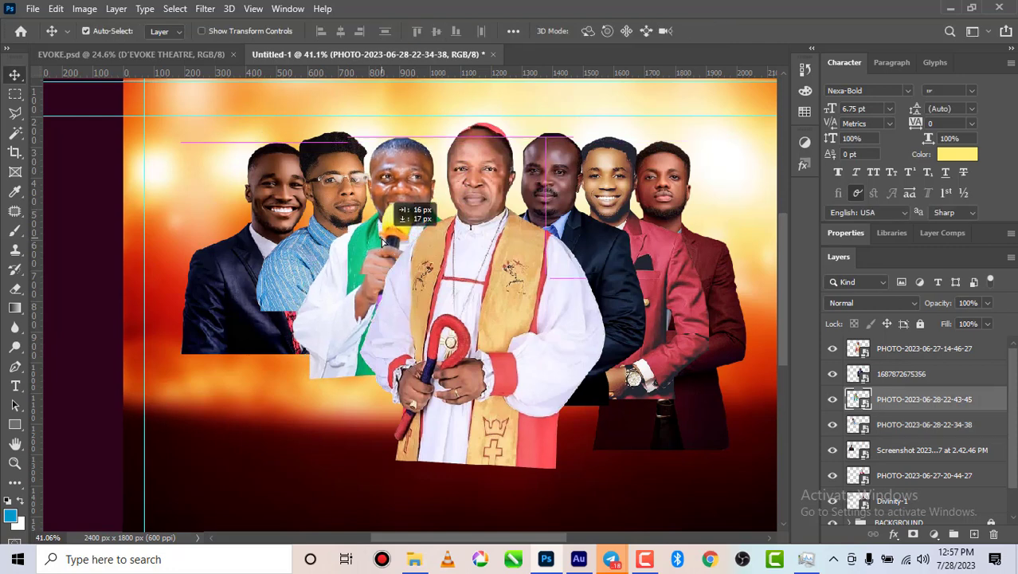
left_click_drag(383, 241, 390, 239)
left_click_drag(507, 254, 519, 239)
left_click_drag(582, 246, 679, 222)
scroll(438, 200, "down", 2)
scroll(467, 200, "up", 1)
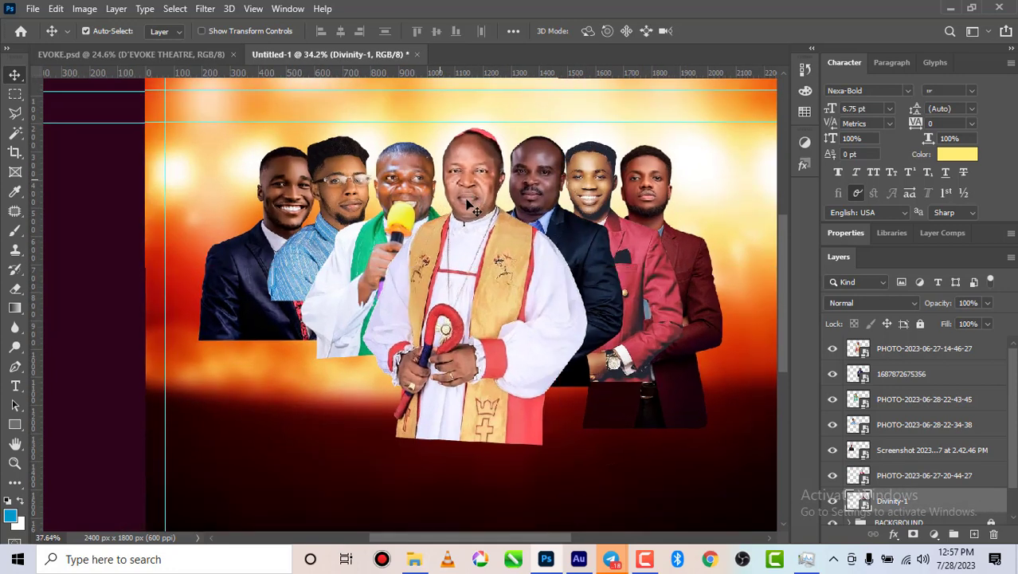
- Raise the bishop, the minister, the man with glasses and the smiling man slightly to even out the row of heads
scroll(470, 206, "up", 1)
left_click_drag(470, 205, 472, 205)
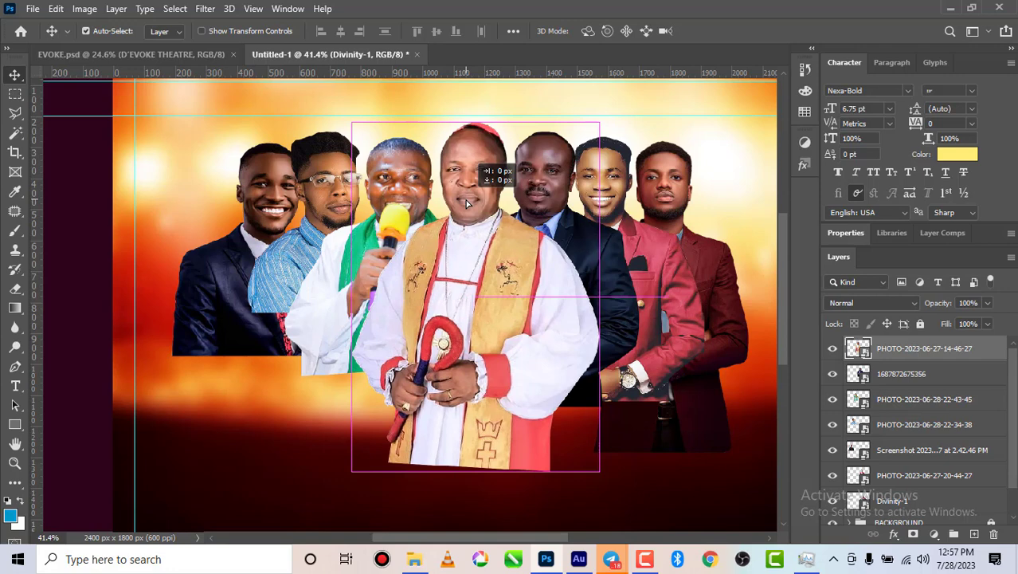
left_click_drag(465, 200, 466, 196)
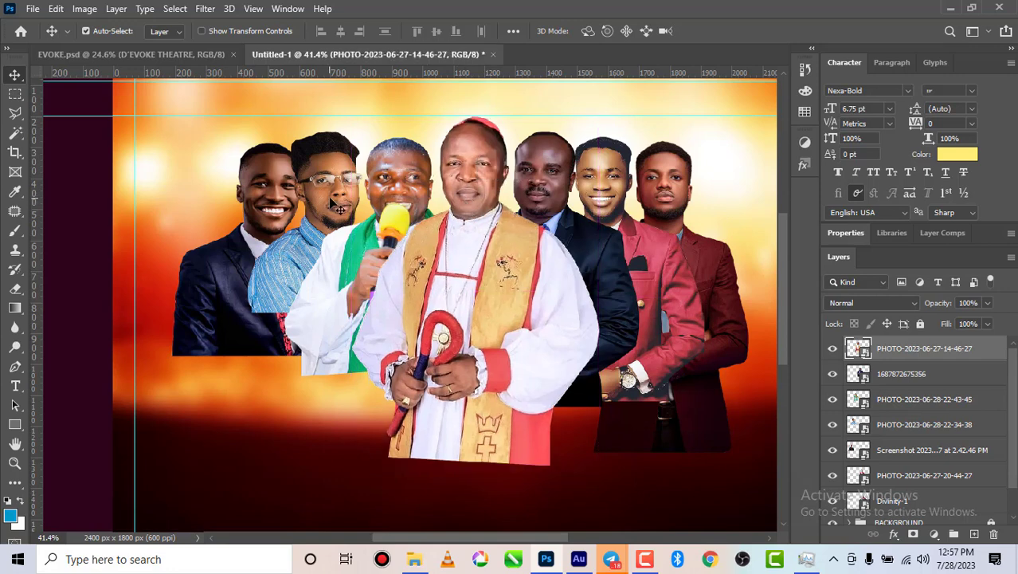
left_click_drag(397, 200, 392, 185)
left_click_drag(331, 180, 331, 179)
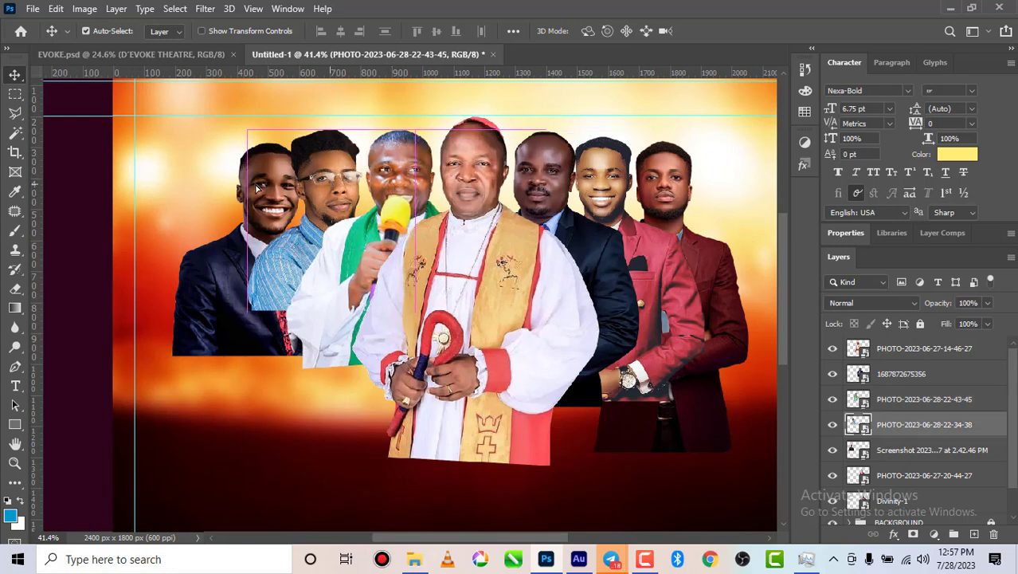
left_click_drag(252, 187, 252, 177)
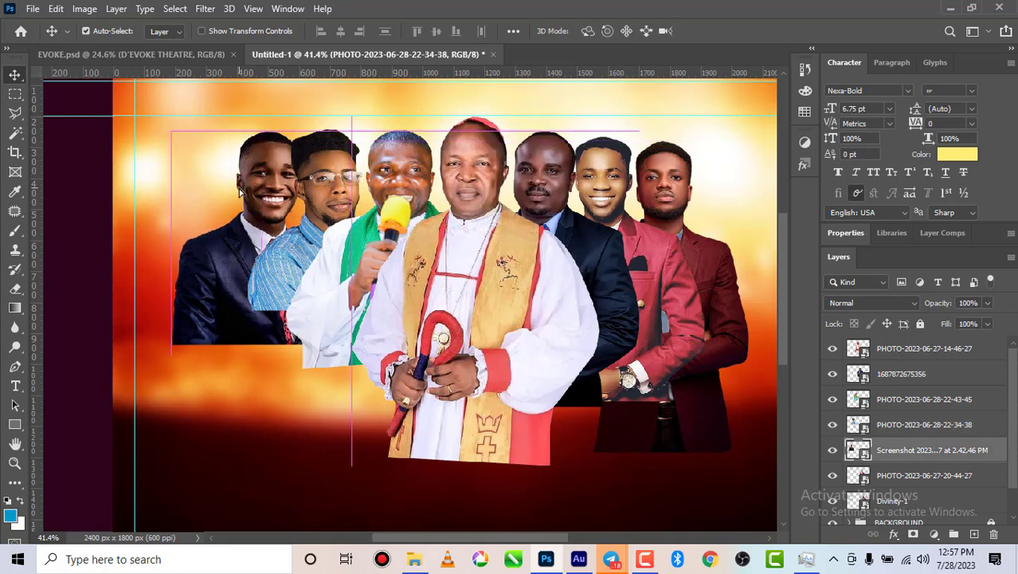
- Scale the smiling man's portrait at the far left of the group to 7.20% and rotate it by -6.67°
key("ctrl+t")
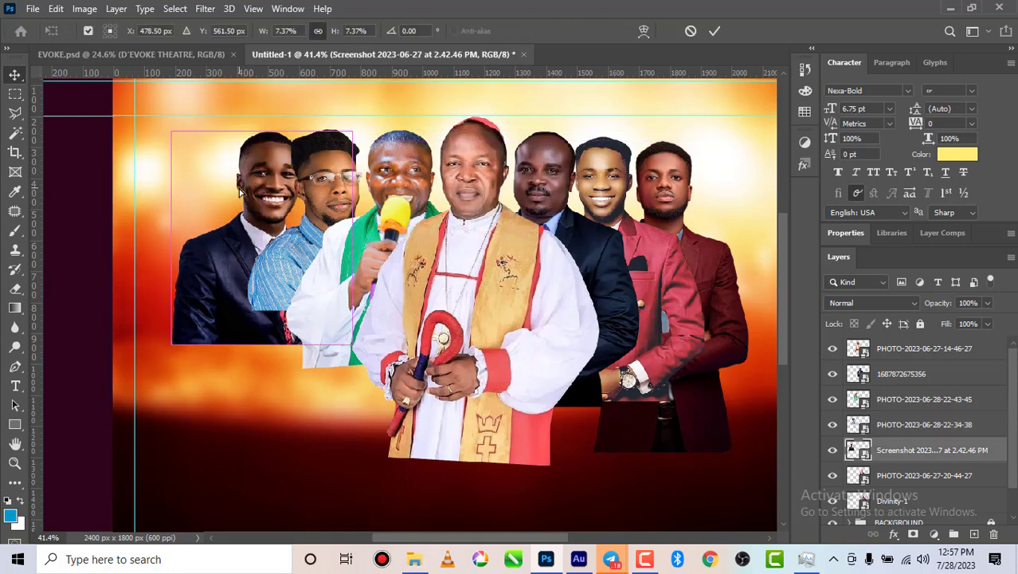
left_click_drag(378, 112, 371, 116)
left_click_drag(318, 227, 326, 234)
right_click(322, 227)
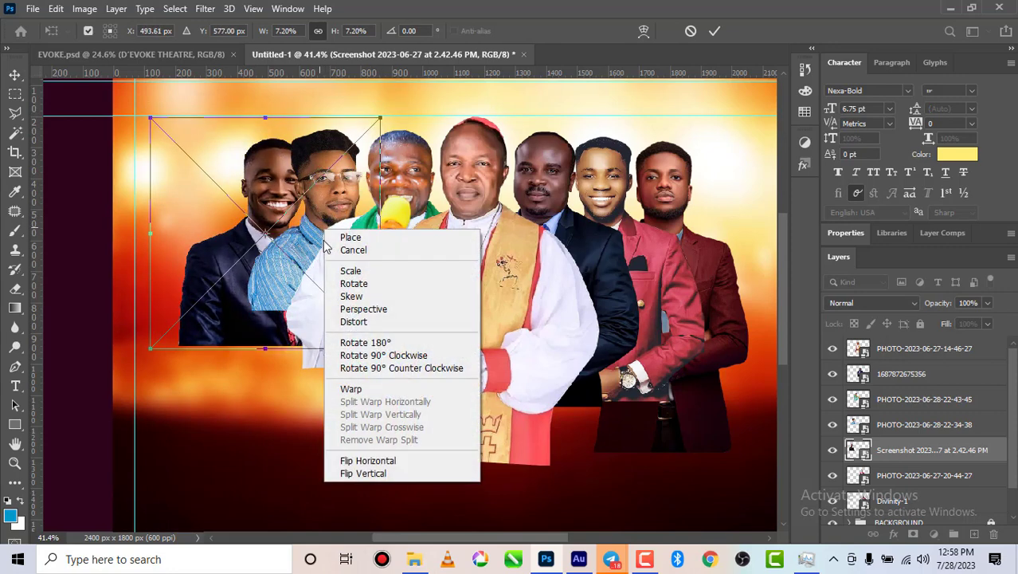
left_click(356, 285)
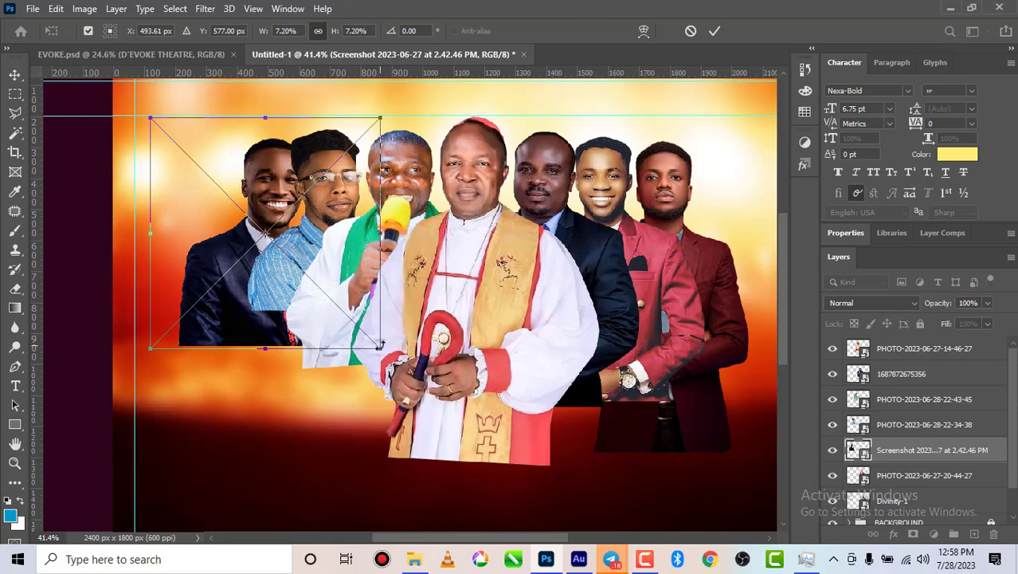
left_click_drag(380, 345, 395, 332)
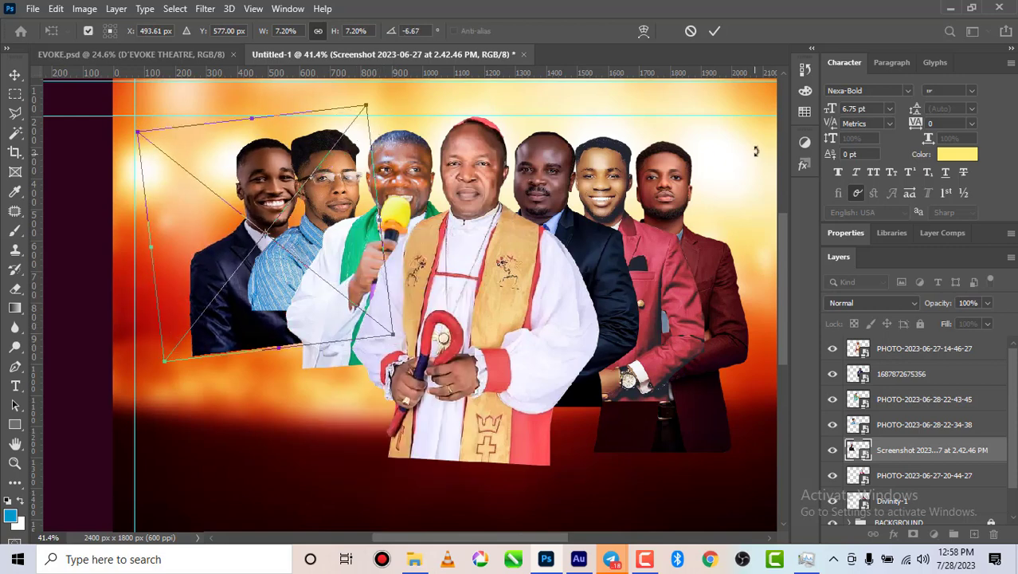
left_click(714, 32)
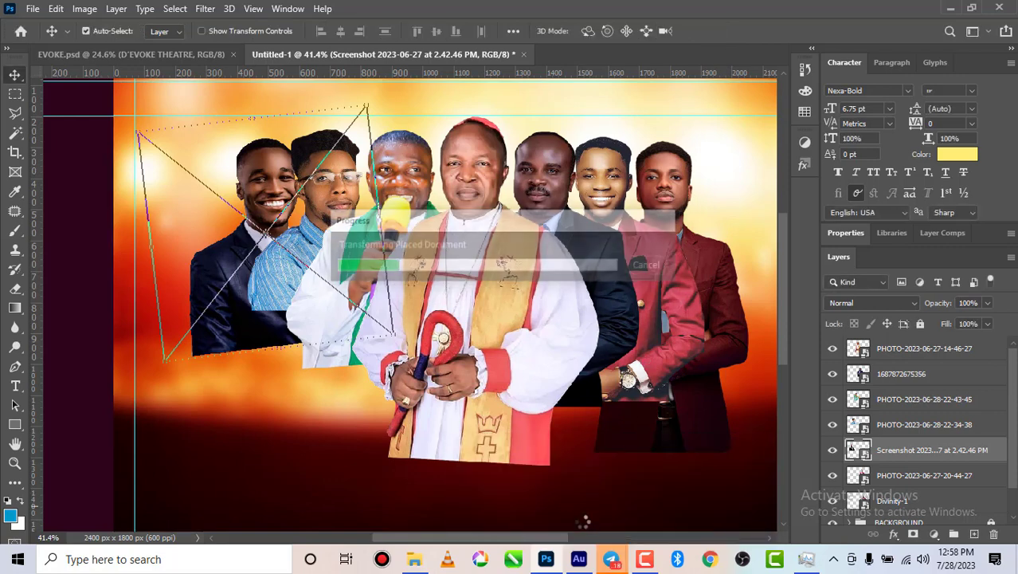
- Switch to Telegram to check the group video chat's connection, and return to the flyer in Photoshop
mouse_move(611, 558)
left_click(548, 510)
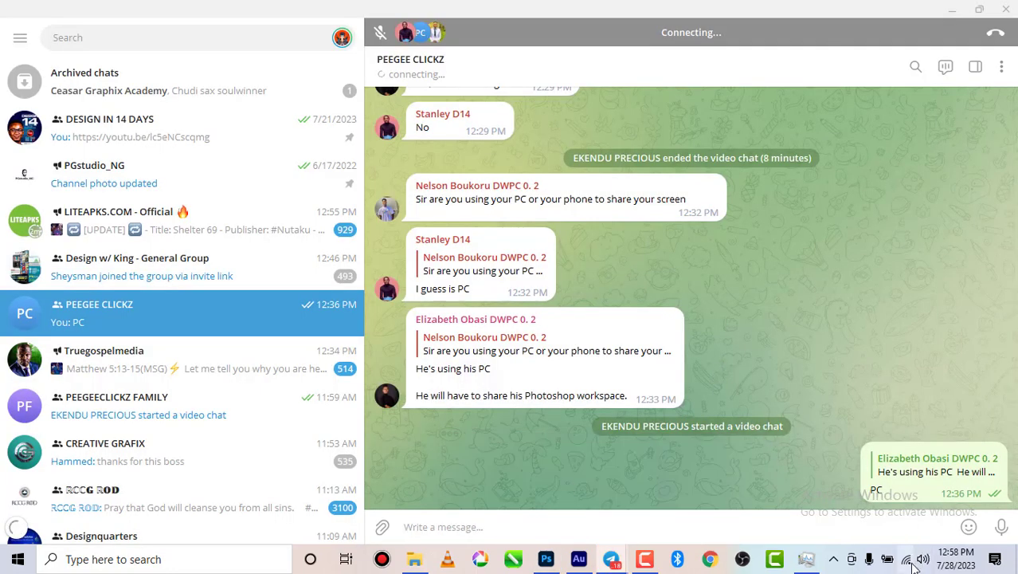
mouse_move(909, 564)
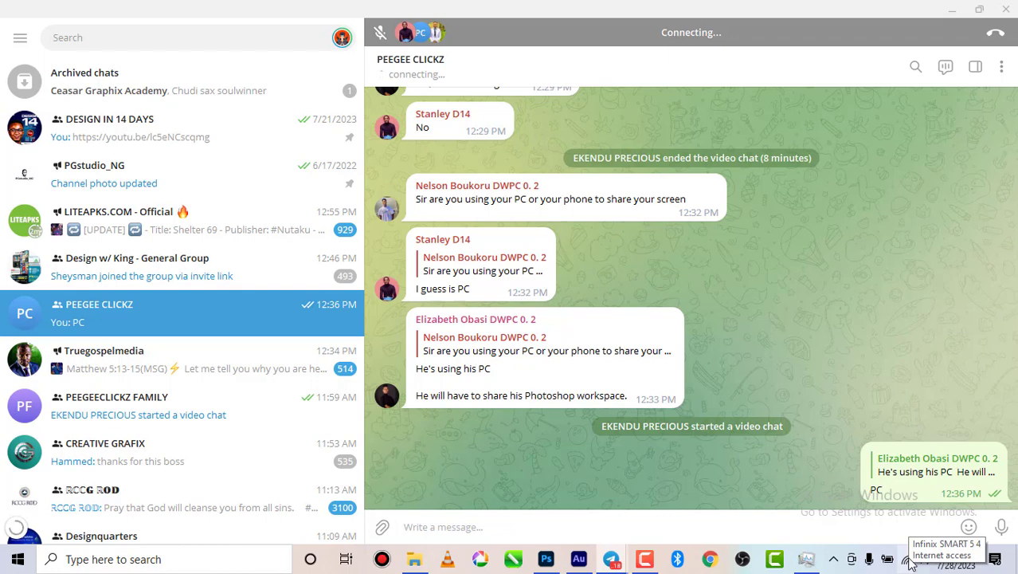
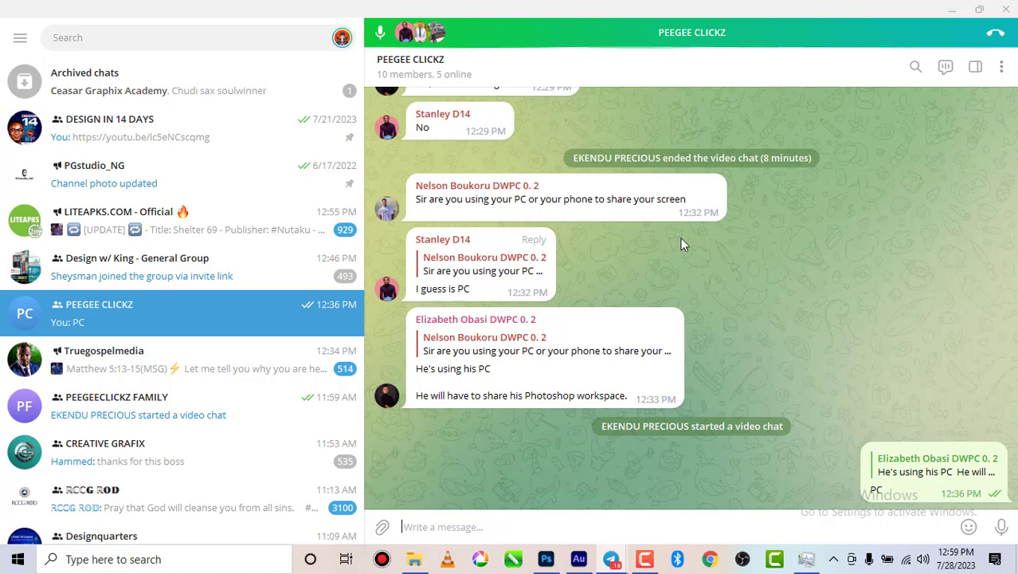
mouse_move(611, 559)
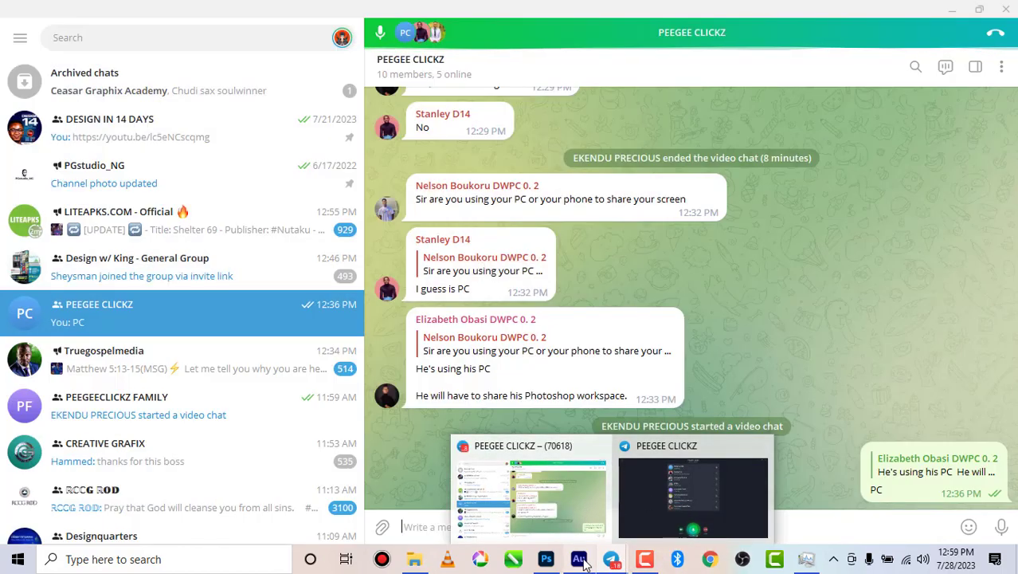
mouse_move(546, 558)
left_click(548, 518)
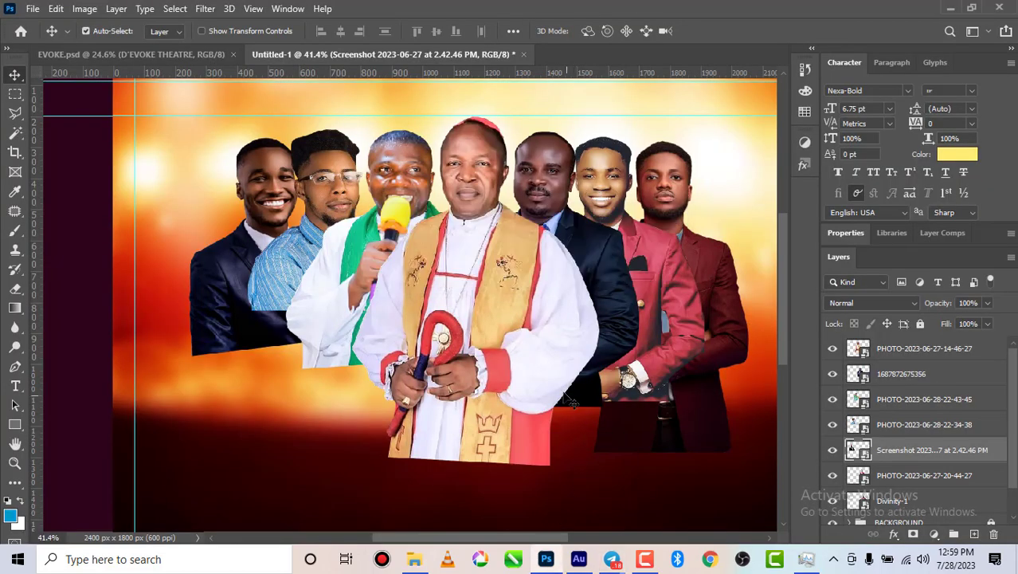
- Shift the three portraits to the right of the bishop slightly outward to widen their spacing
scroll(532, 303, "down", 4)
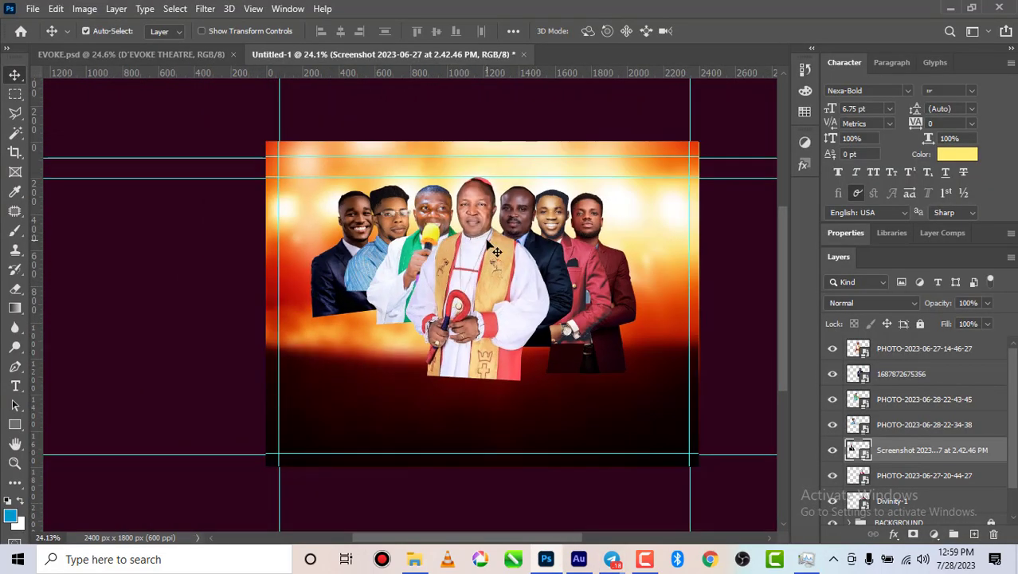
scroll(503, 251, "up", 2)
left_click(569, 224)
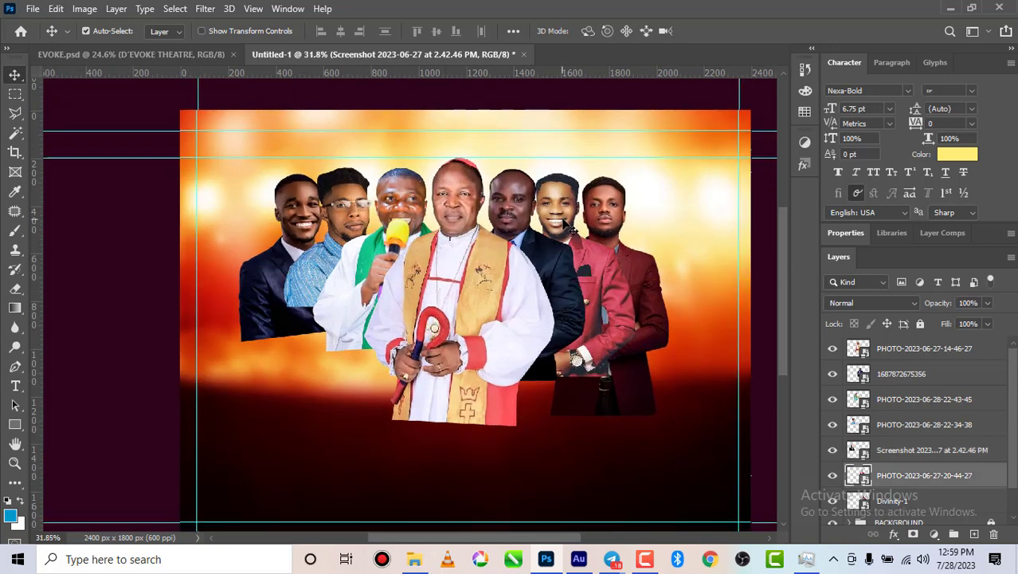
left_click_drag(569, 223, 510, 191)
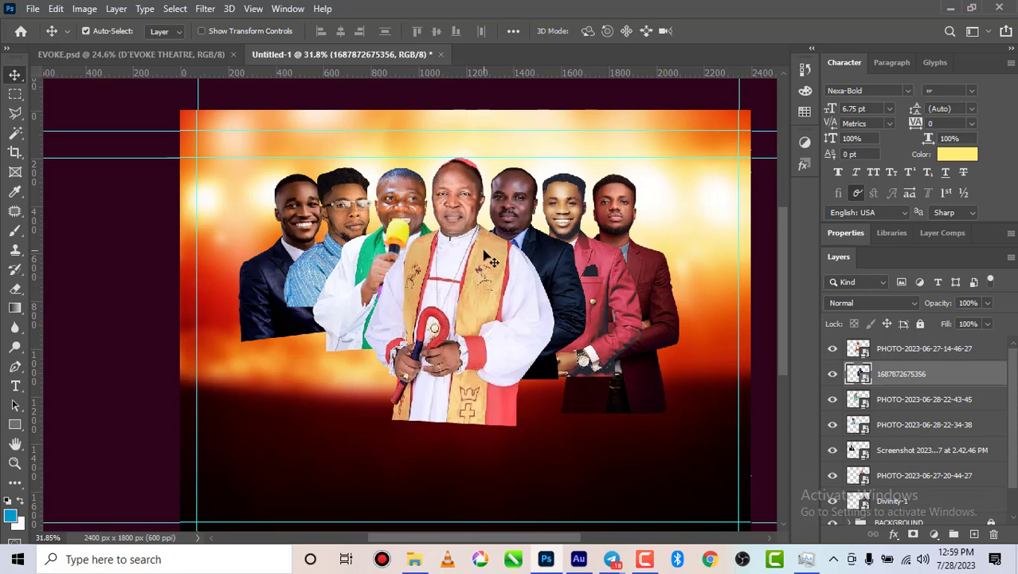
- Scale the portrait of the man in the dark suit beside the bishop to 11.72% and raise it slightly
key("ctrl+t")
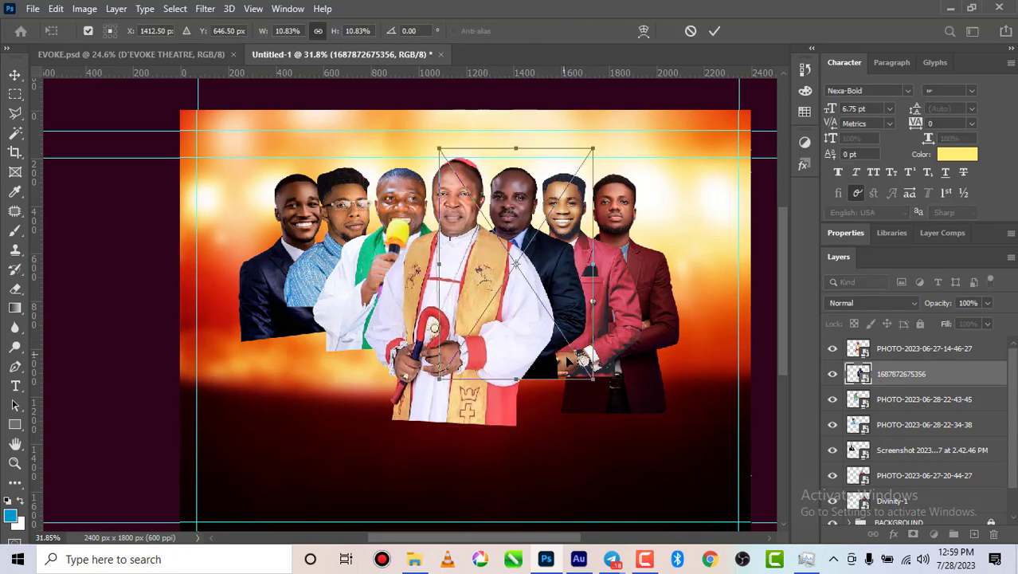
left_click_drag(591, 380, 606, 399)
left_click_drag(559, 305, 550, 291)
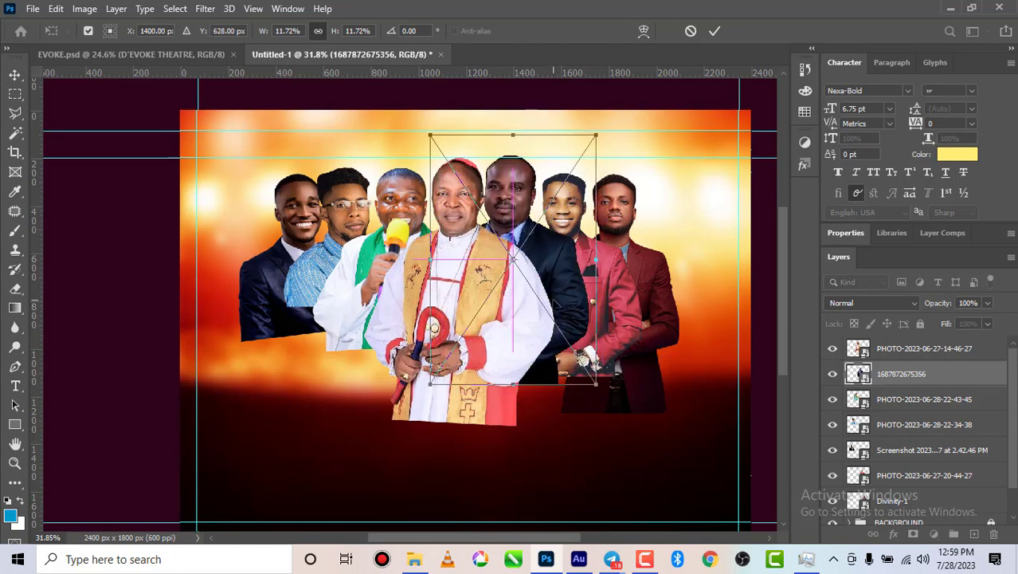
left_click(716, 36)
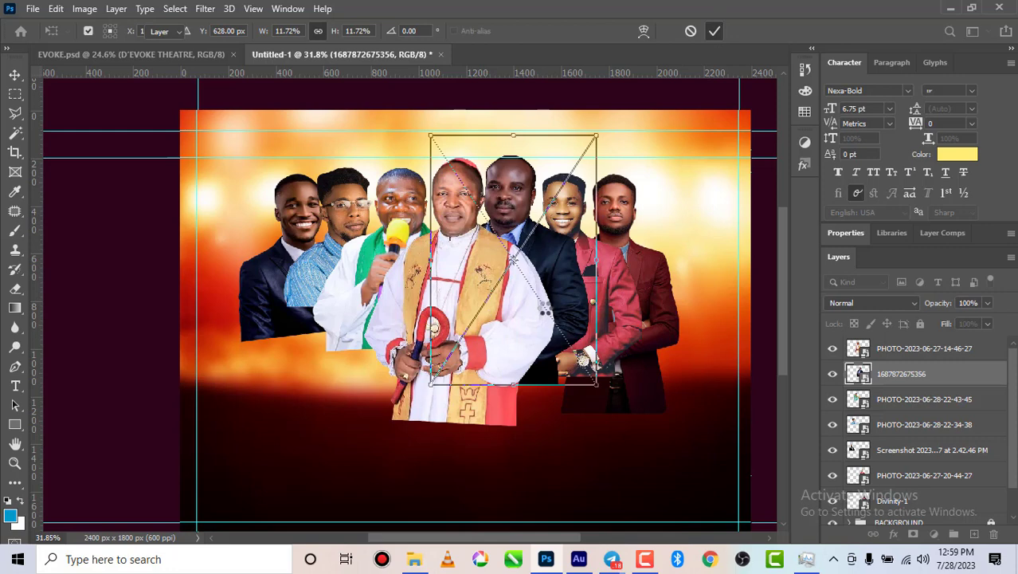
- Scale the portrait of the young man in the red suit to 11.44% and move it up toward the dark-suited man
left_click(596, 276)
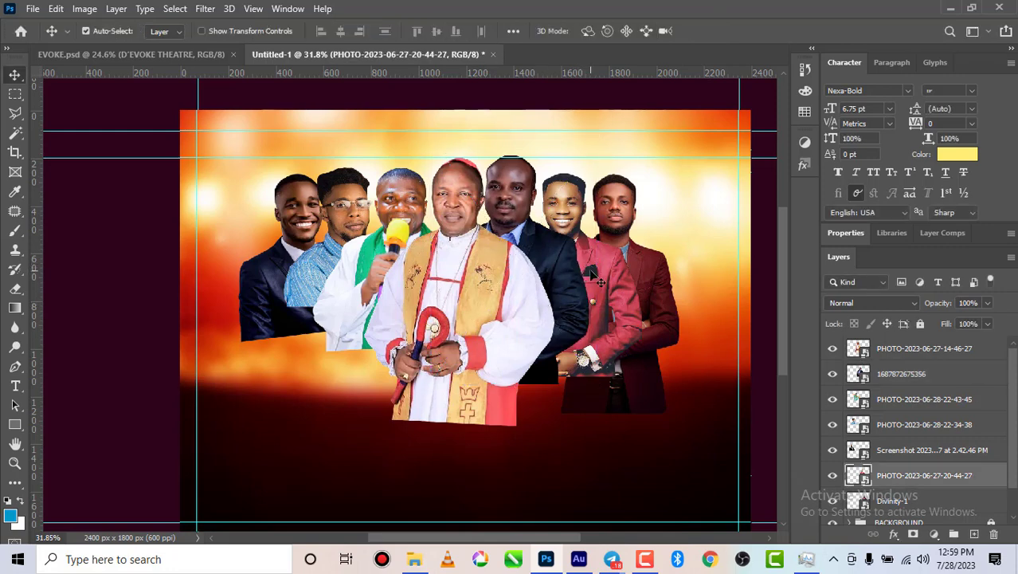
key("ctrl+t")
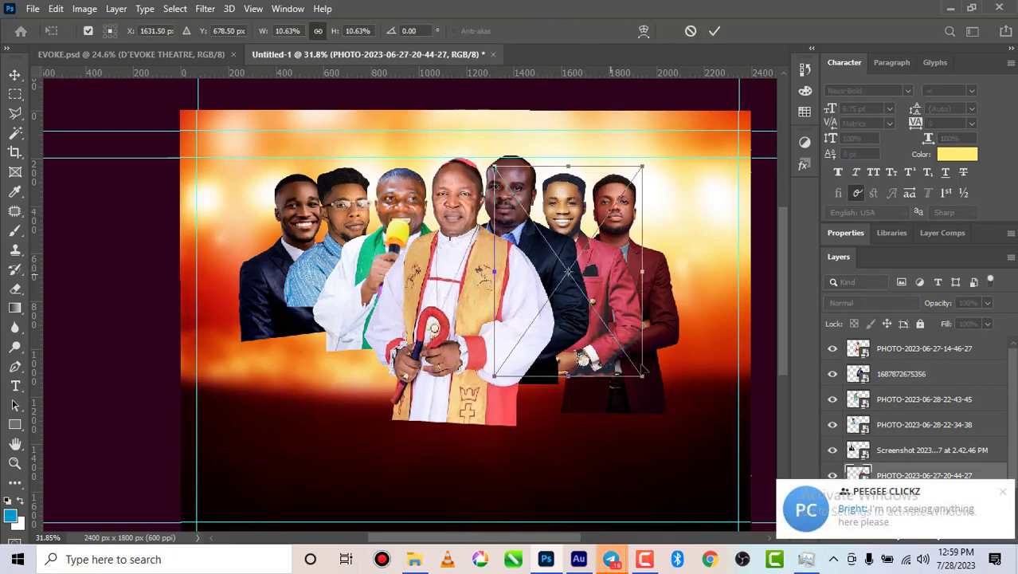
left_click_drag(642, 374, 654, 391)
left_click_drag(626, 318, 616, 309)
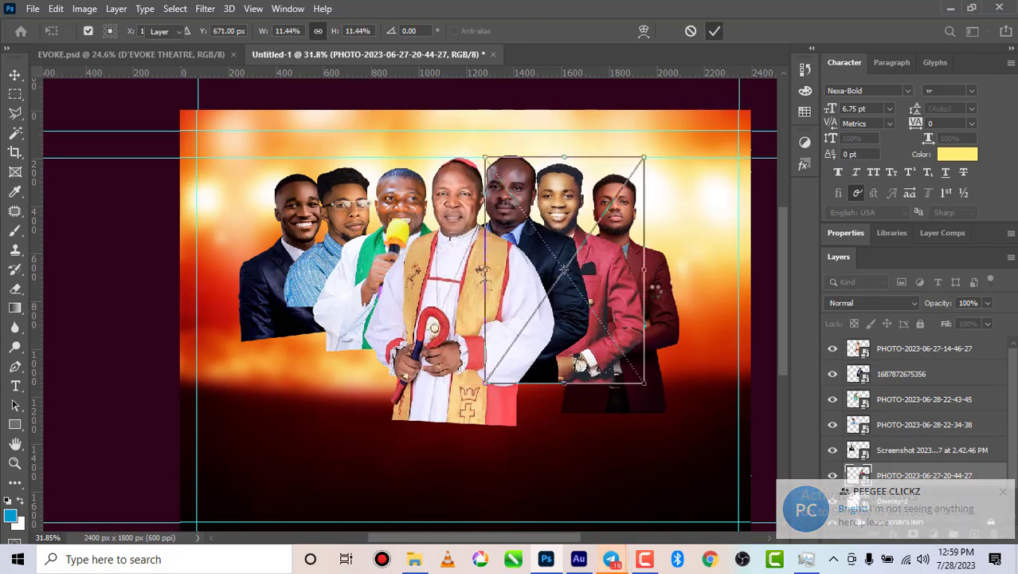
key("Return")
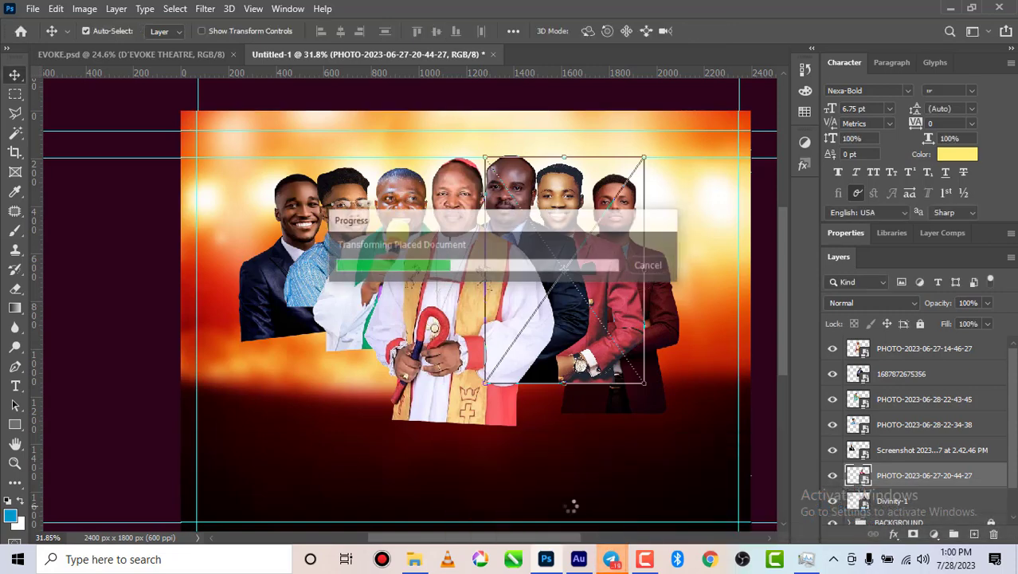
- Switch to Telegram, reopen the group's video chat and share Screen 1 with the participants
mouse_move(611, 559)
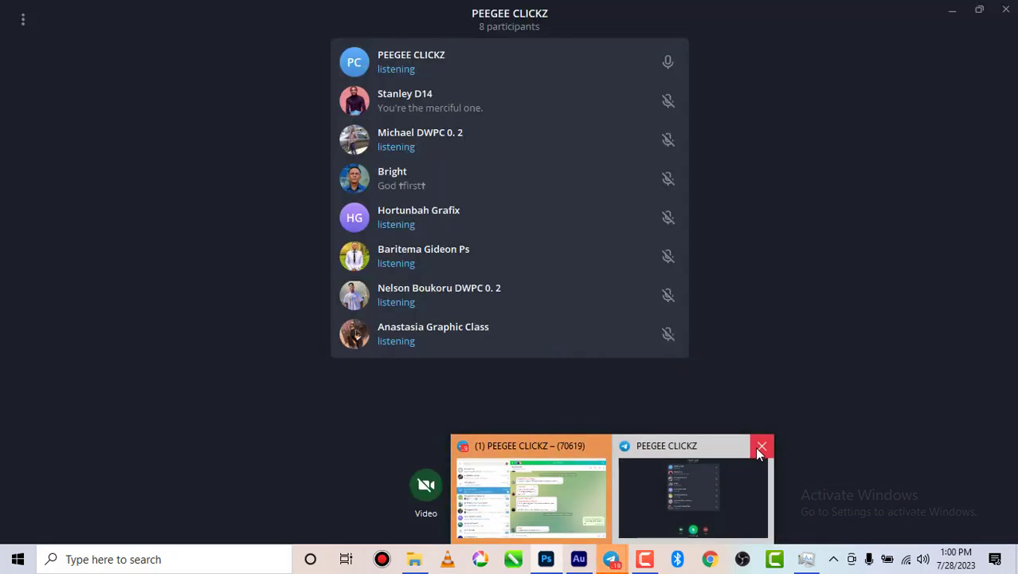
left_click(761, 446)
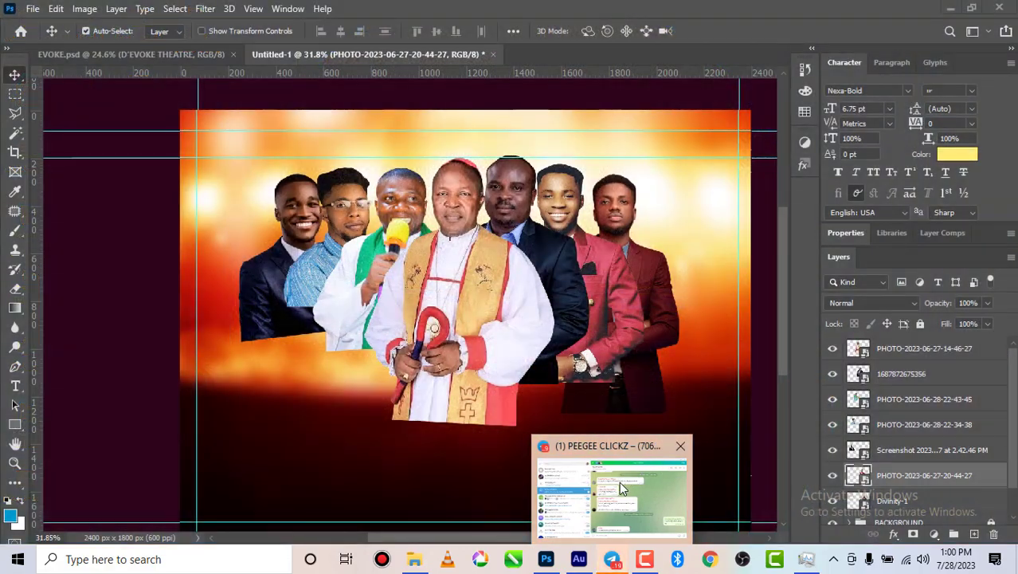
left_click(618, 481)
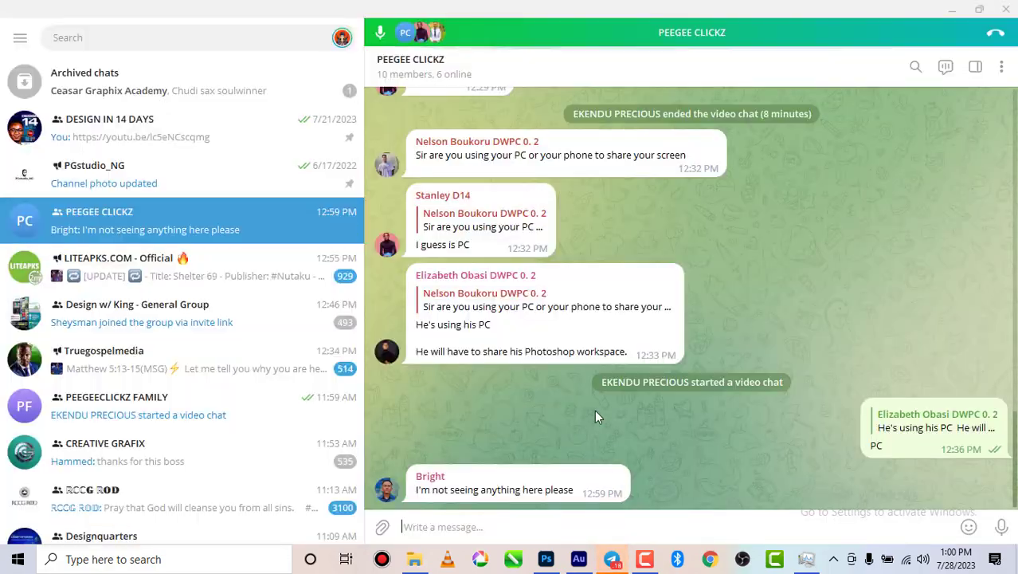
left_click(831, 44)
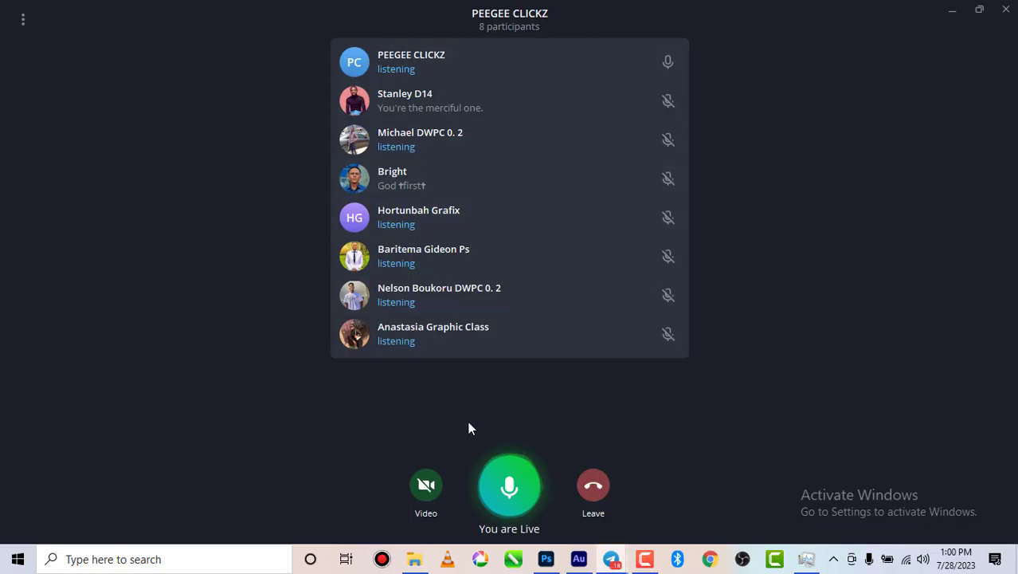
left_click(24, 19)
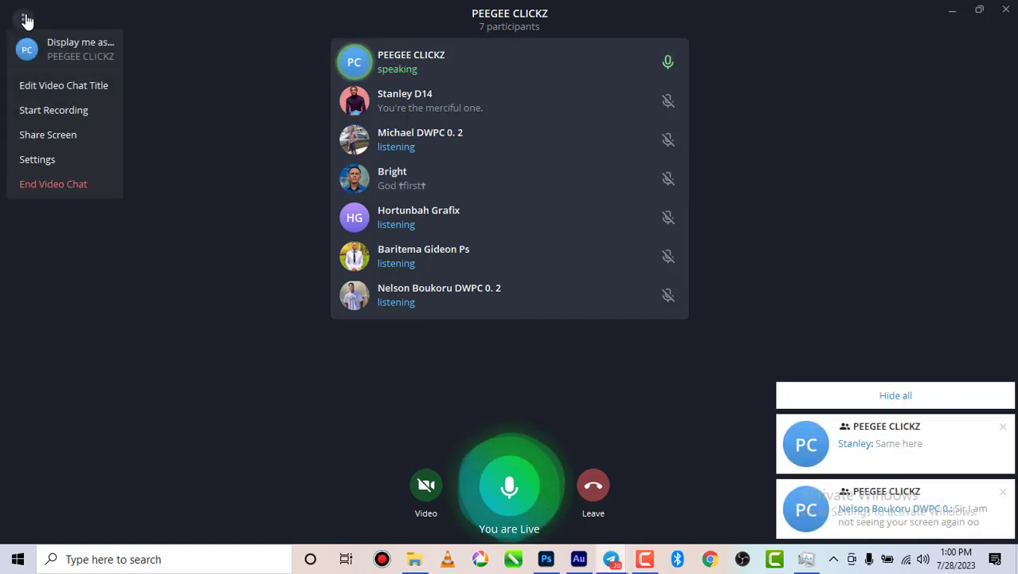
left_click(73, 146)
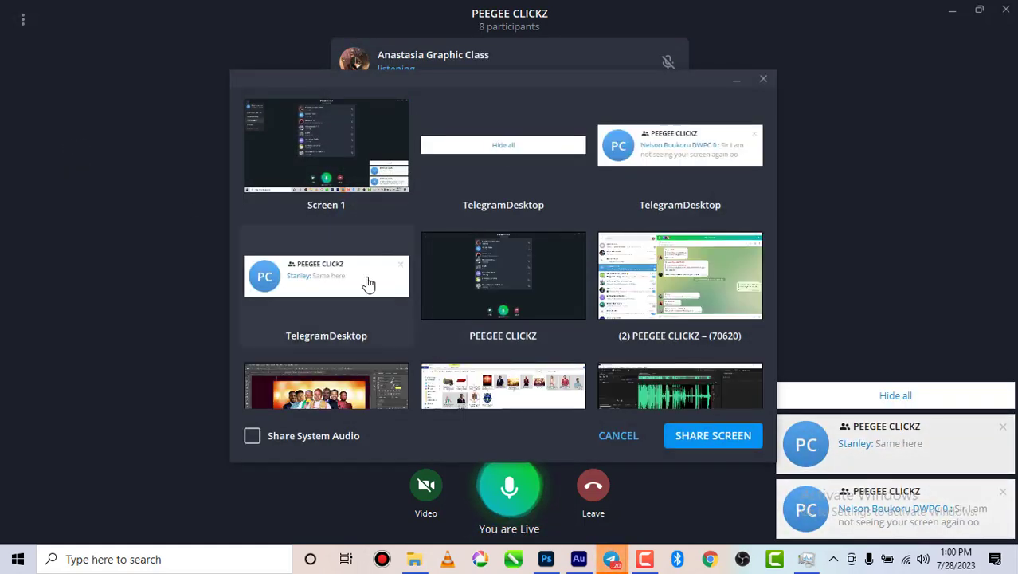
left_click(325, 159)
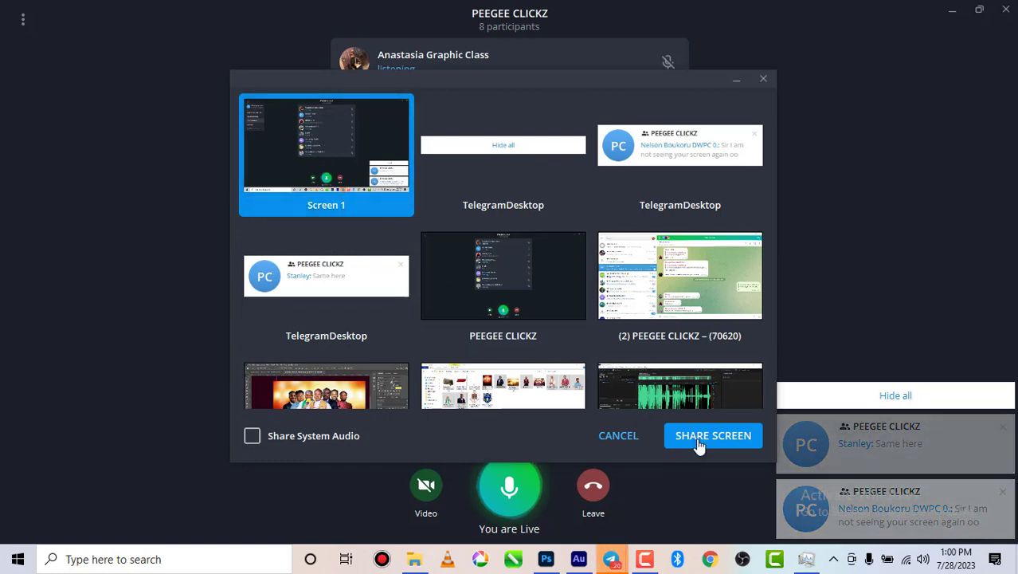
left_click(698, 443)
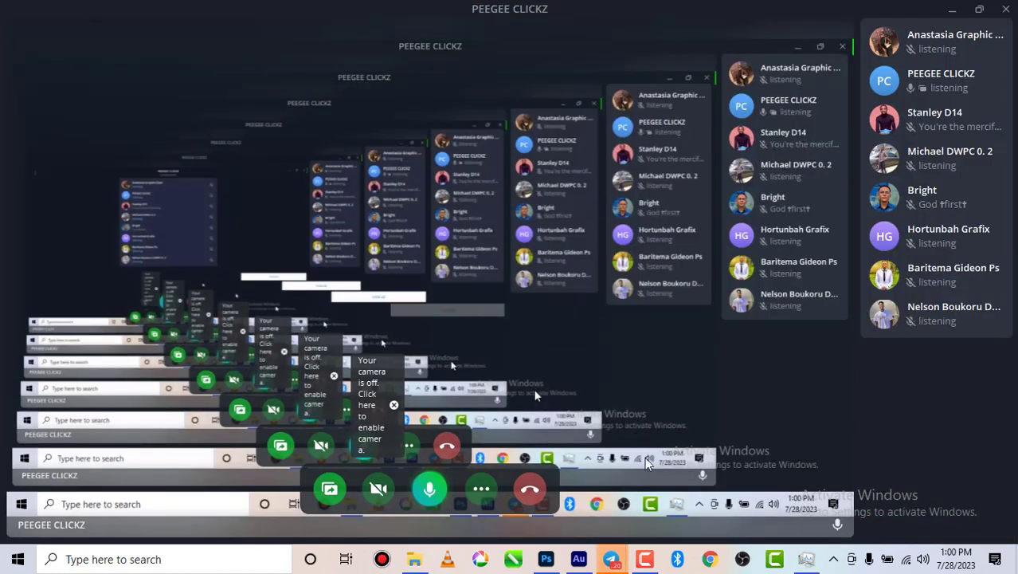
- Switch to the Telegram group chat and send the message "CAN WE SEE IT"
mouse_move(613, 562)
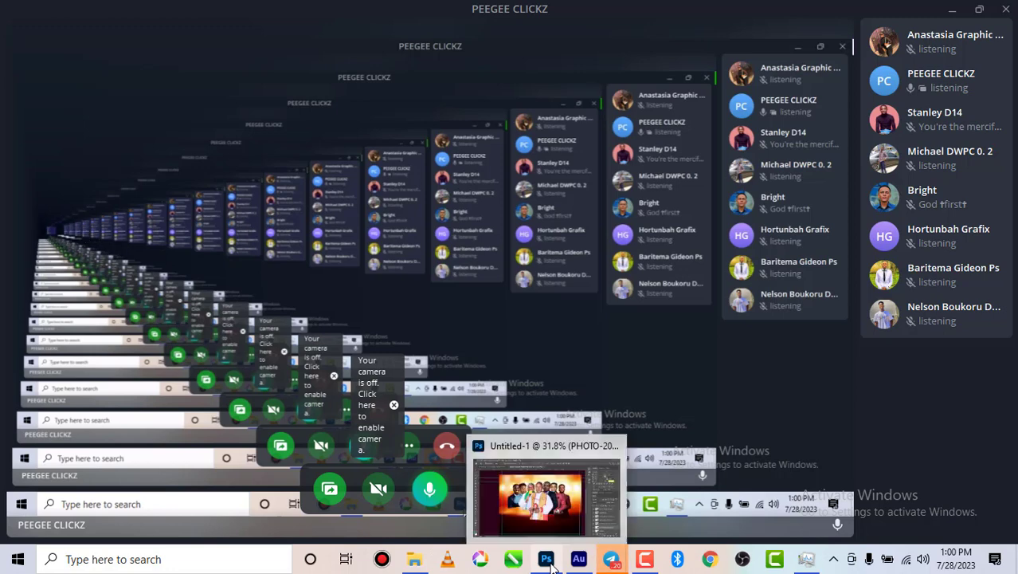
left_click(566, 505)
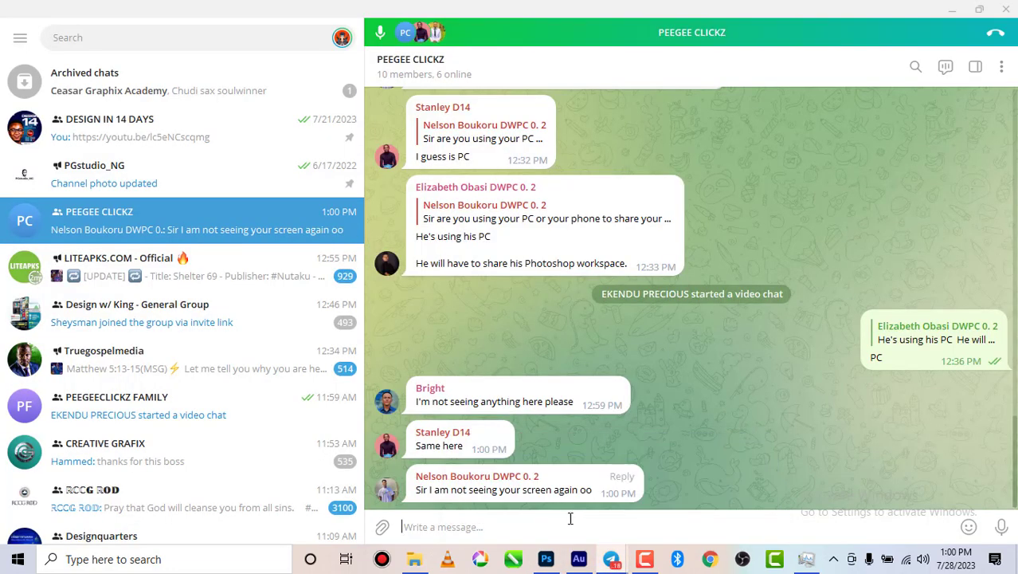
type("CAB")
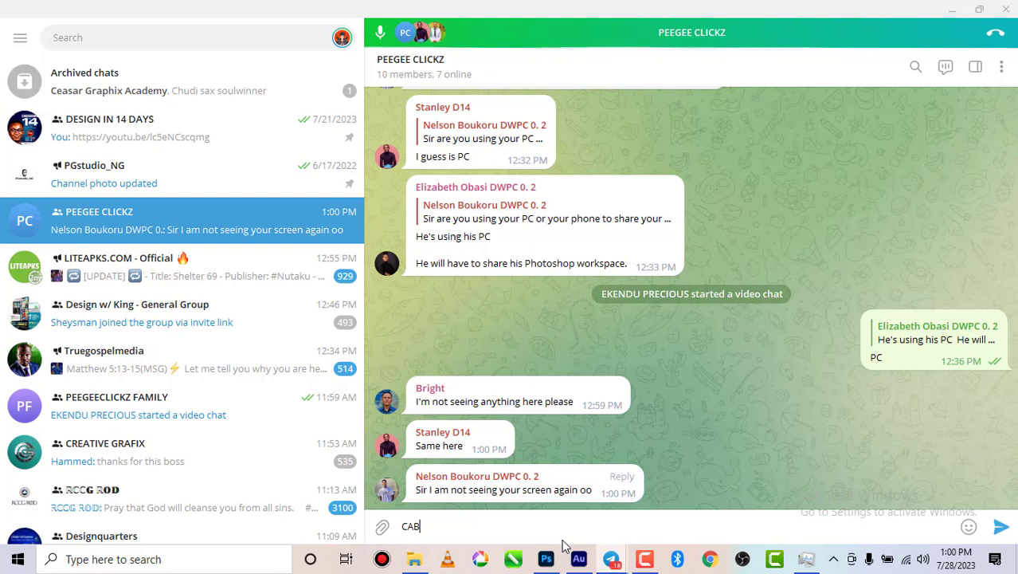
key("BackSpace")
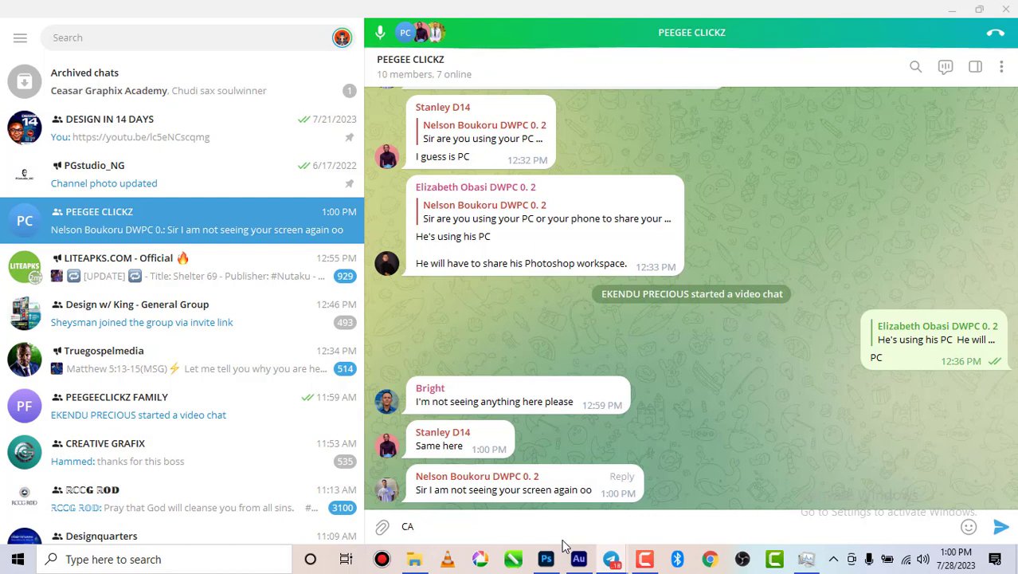
type("N WE")
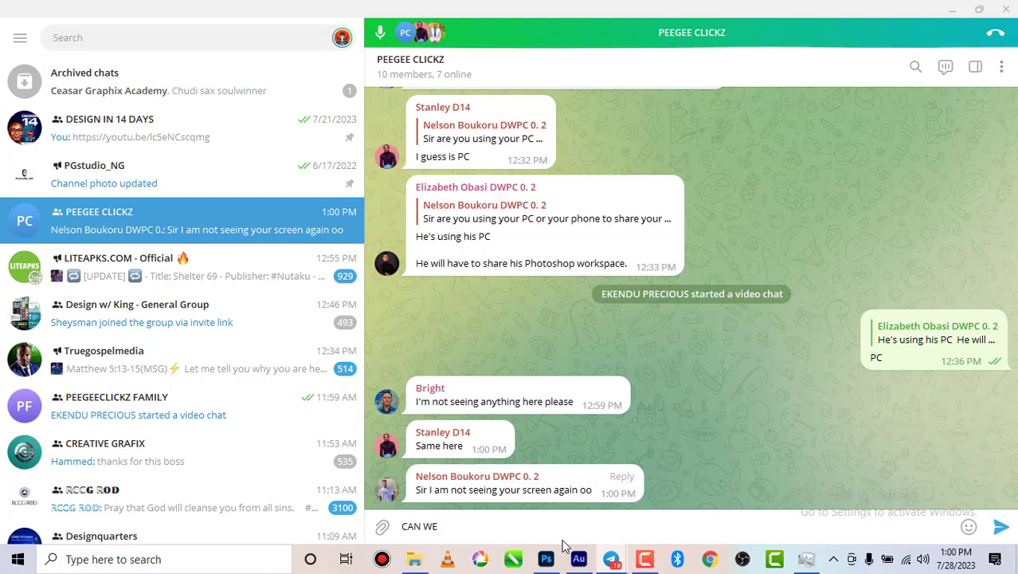
type(" SEE")
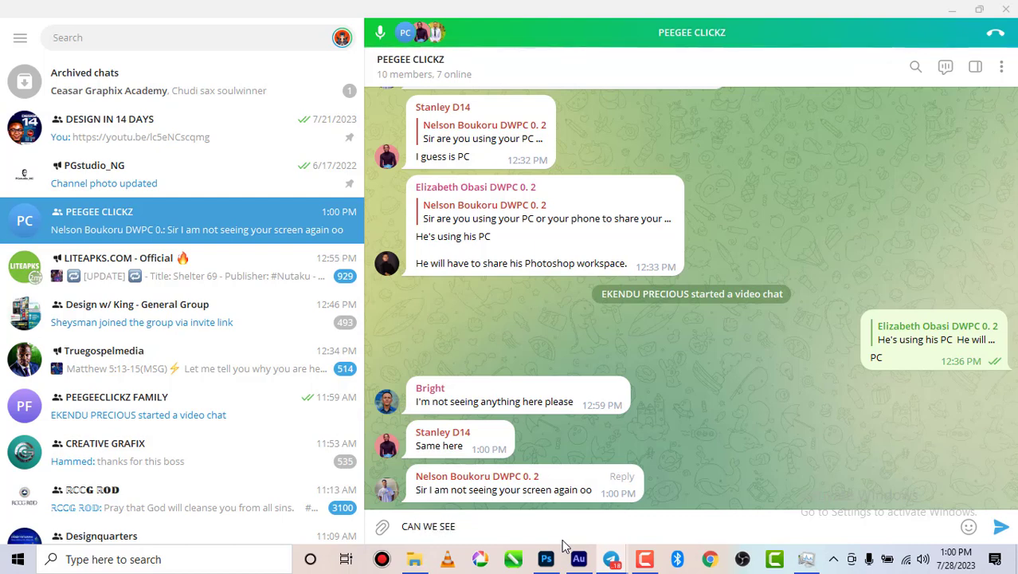
type(" IT")
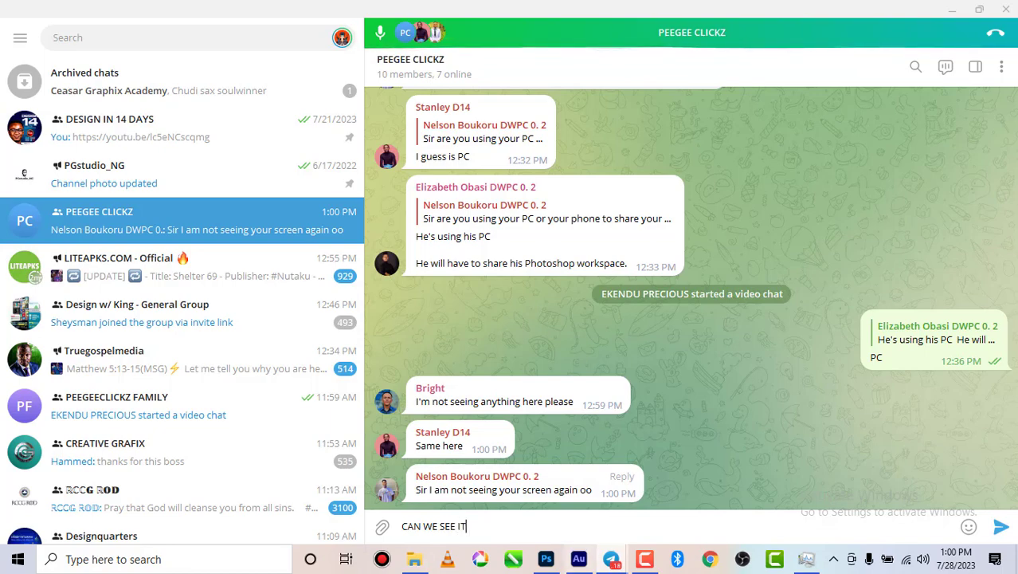
left_click(1000, 526)
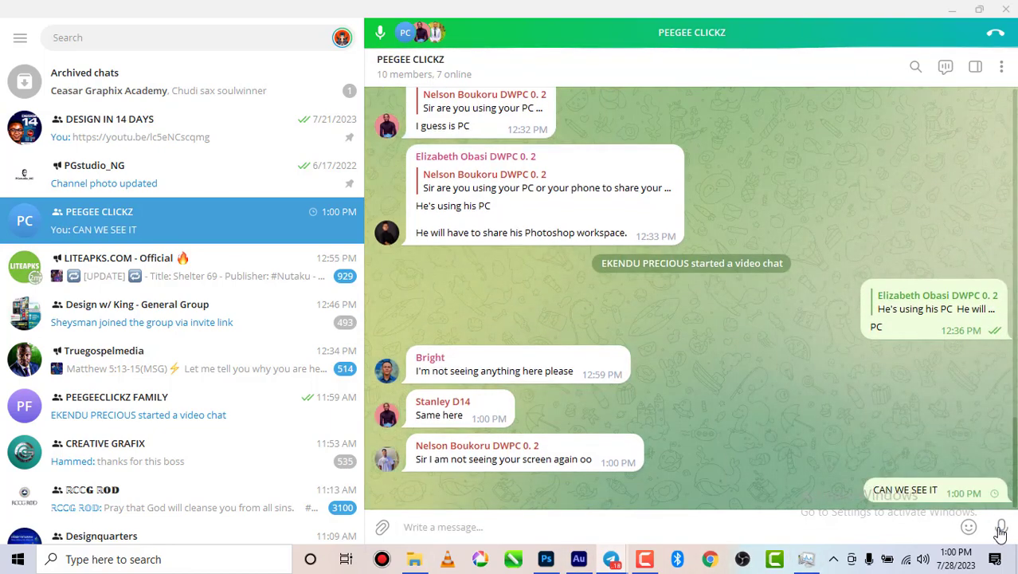
double_click(557, 454)
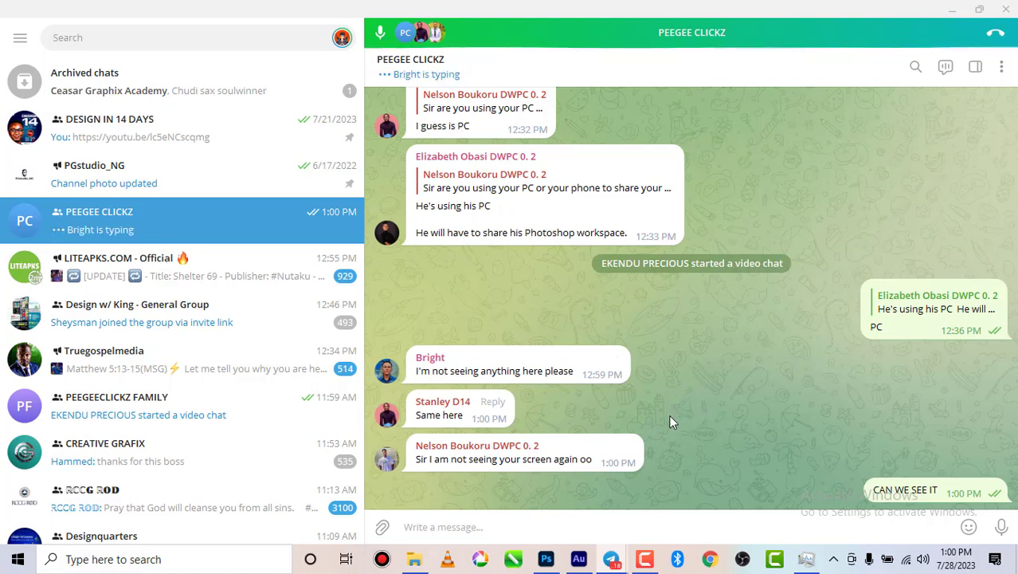
- Switch to Photoshop, nudge the bishop's portrait up and left, and adjust the spacing of the dark-suited and red-suited men beside him
mouse_move(547, 563)
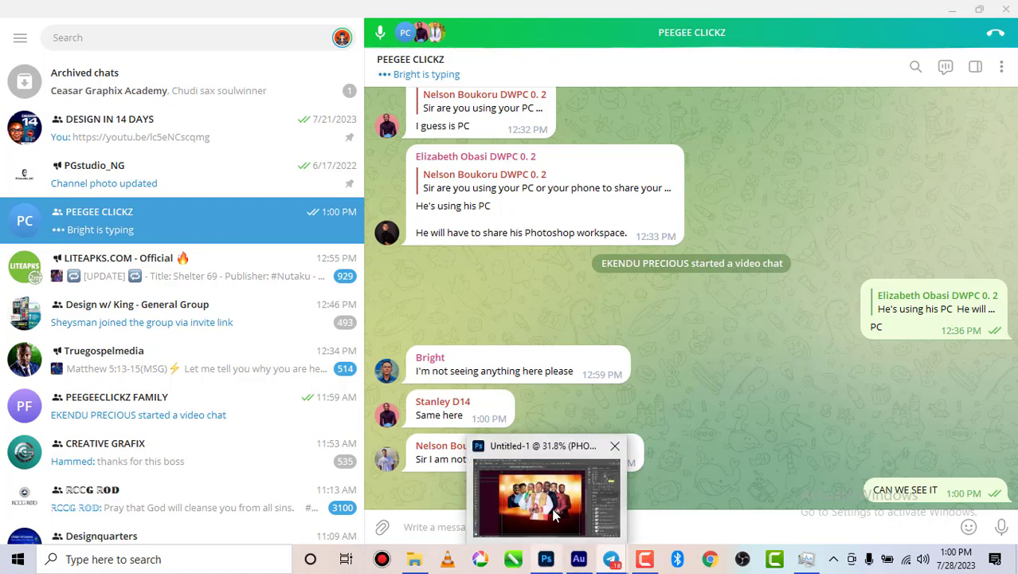
left_click(552, 507)
scroll(449, 269, "down", 1)
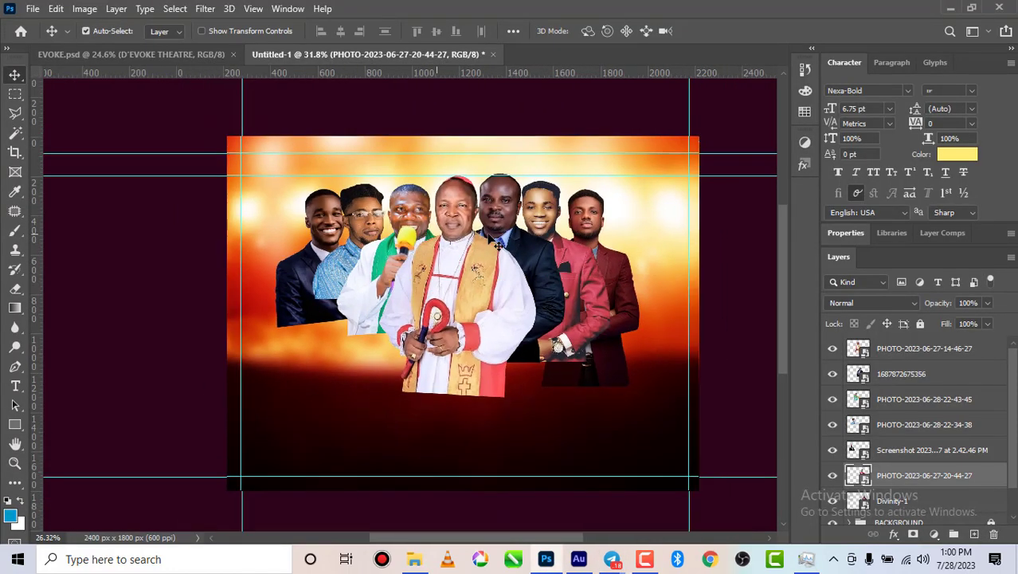
scroll(487, 239, "up", 2)
left_click_drag(511, 229, 522, 231)
left_click_drag(451, 263, 446, 255)
left_click_drag(446, 255, 447, 253)
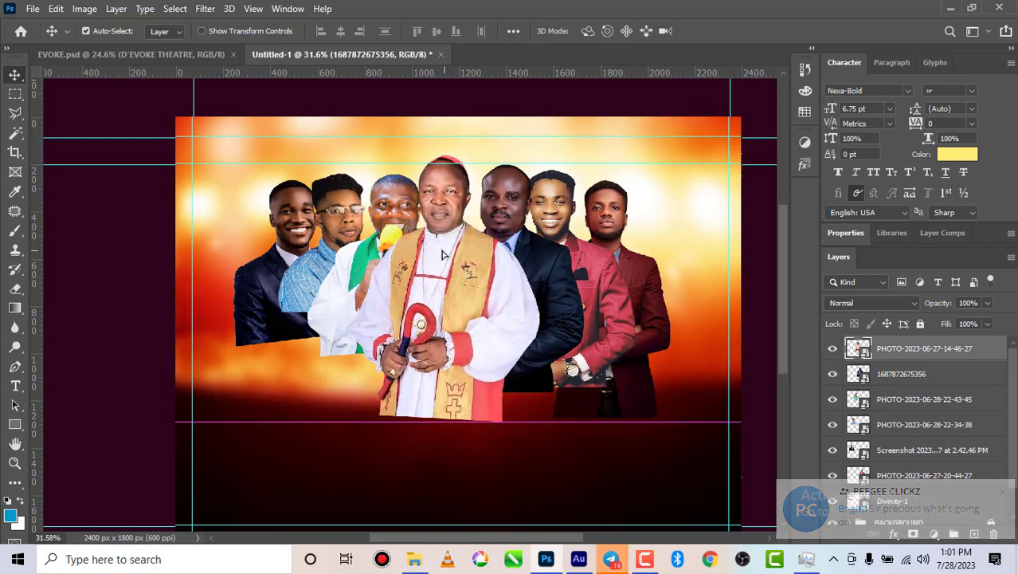
left_click(555, 227)
left_click_drag(555, 227, 494, 210)
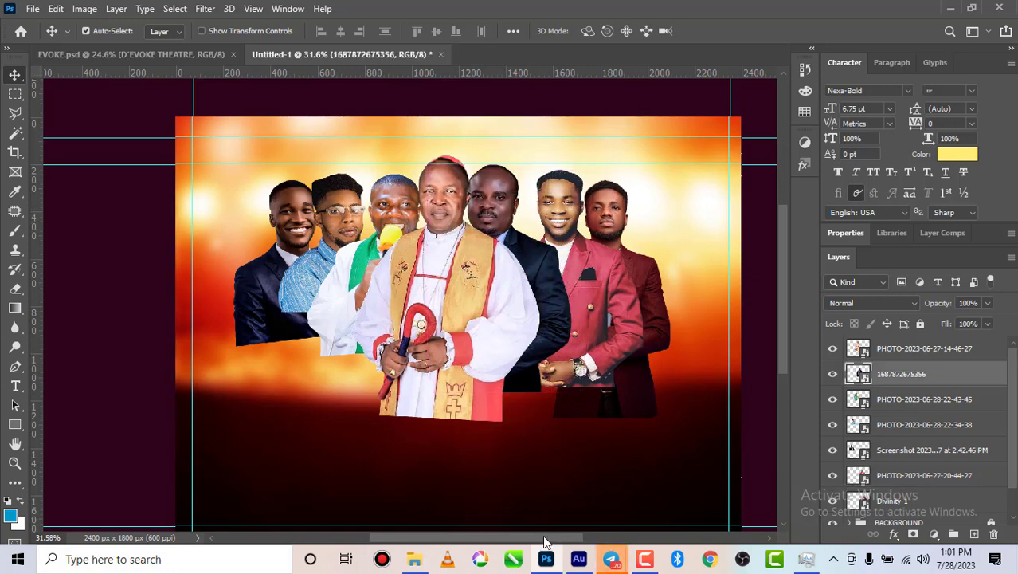
- Switch to Telegram, read the group's replies and reopen the video chat to check the screen share and its options
mouse_move(555, 551)
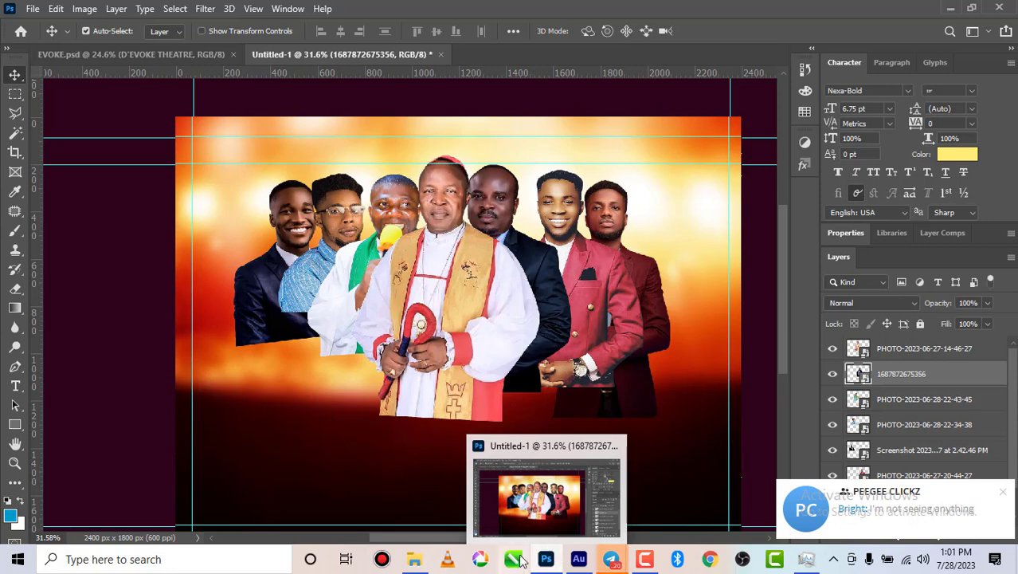
mouse_move(619, 563)
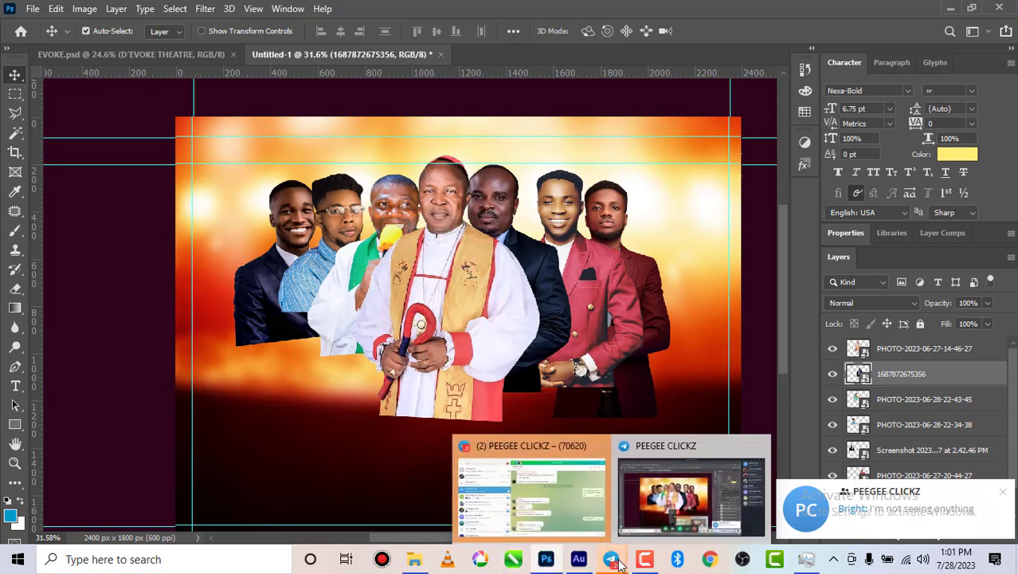
left_click(565, 505)
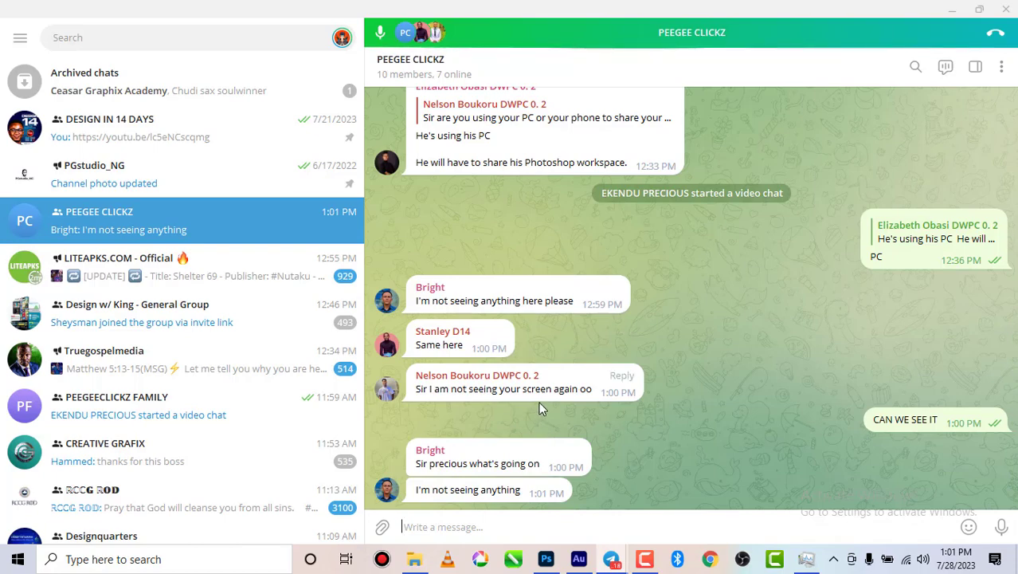
left_click(752, 36)
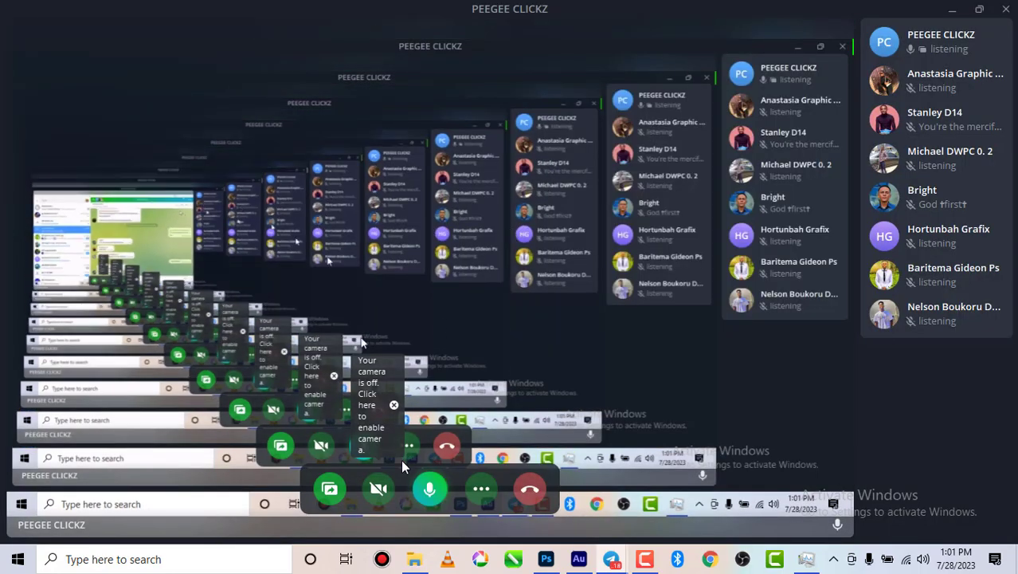
left_click(483, 489)
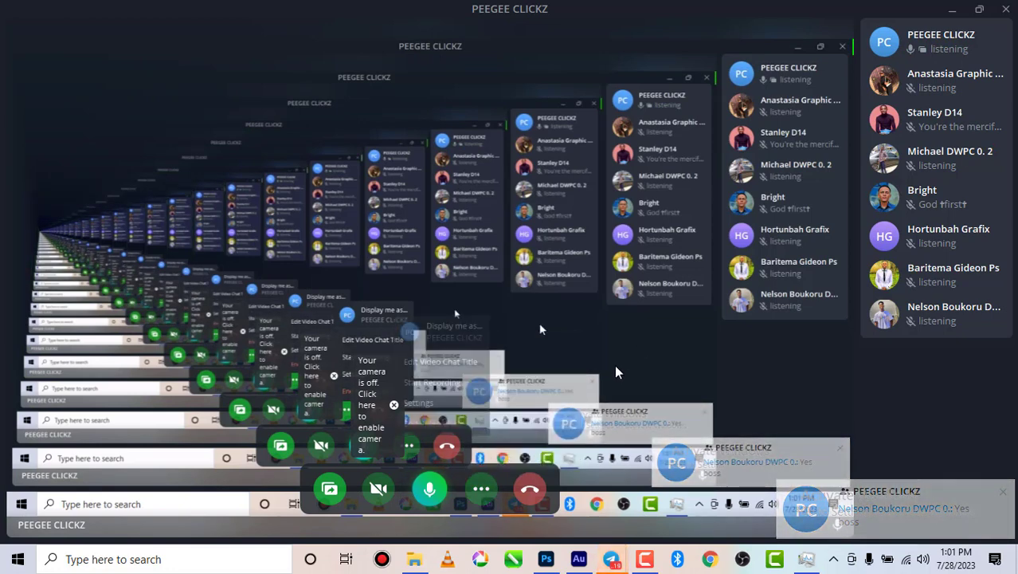
- Return to the group chat and send the reply "OKAY"
mouse_move(616, 564)
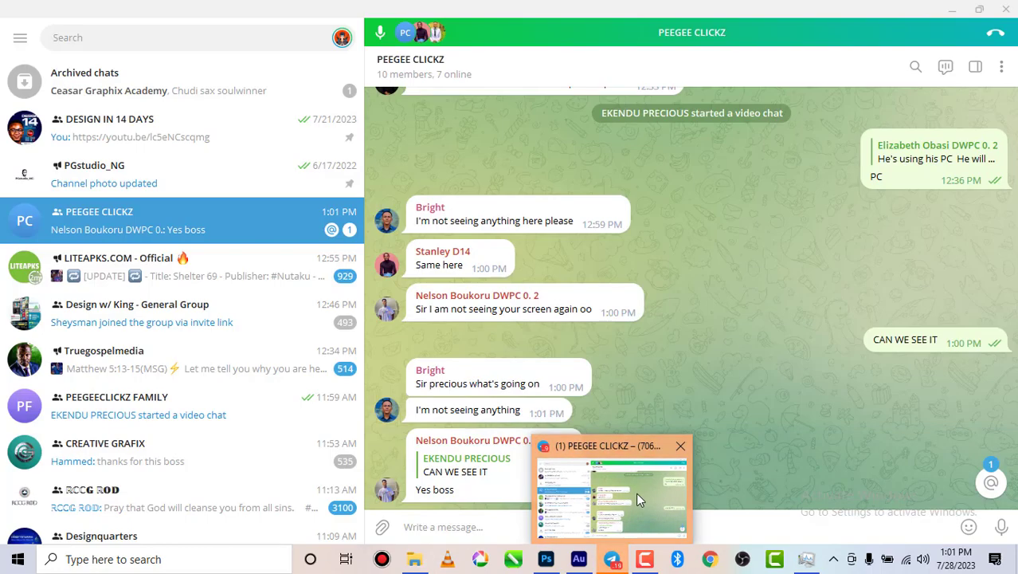
left_click(635, 493)
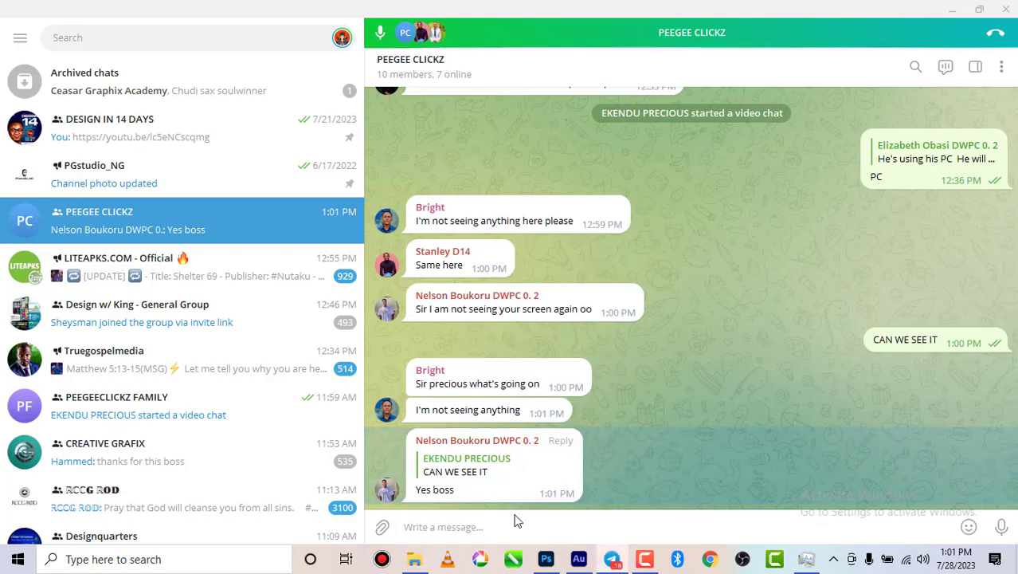
type("oKA")
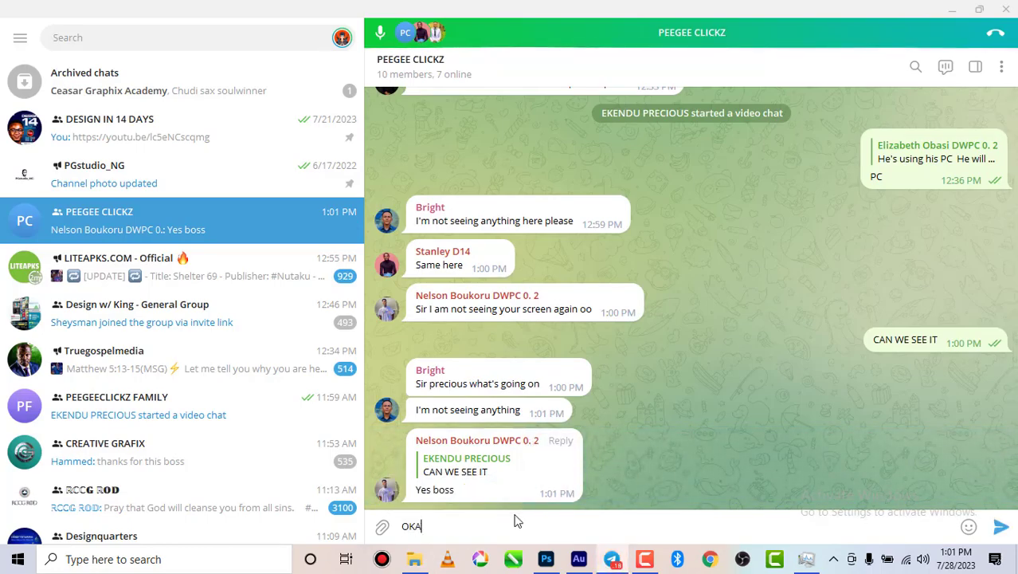
type("Y")
left_click(562, 471)
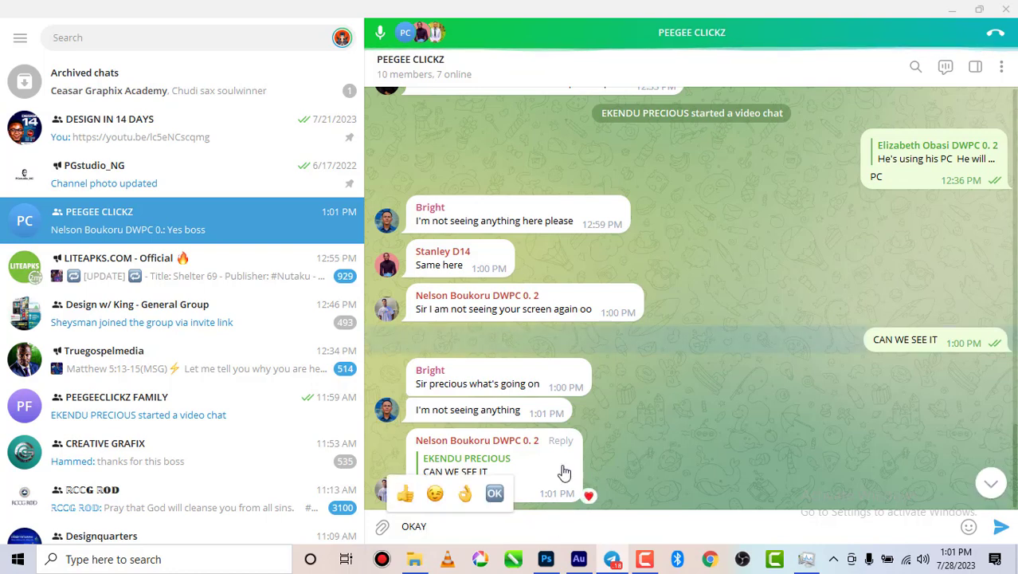
key("Return")
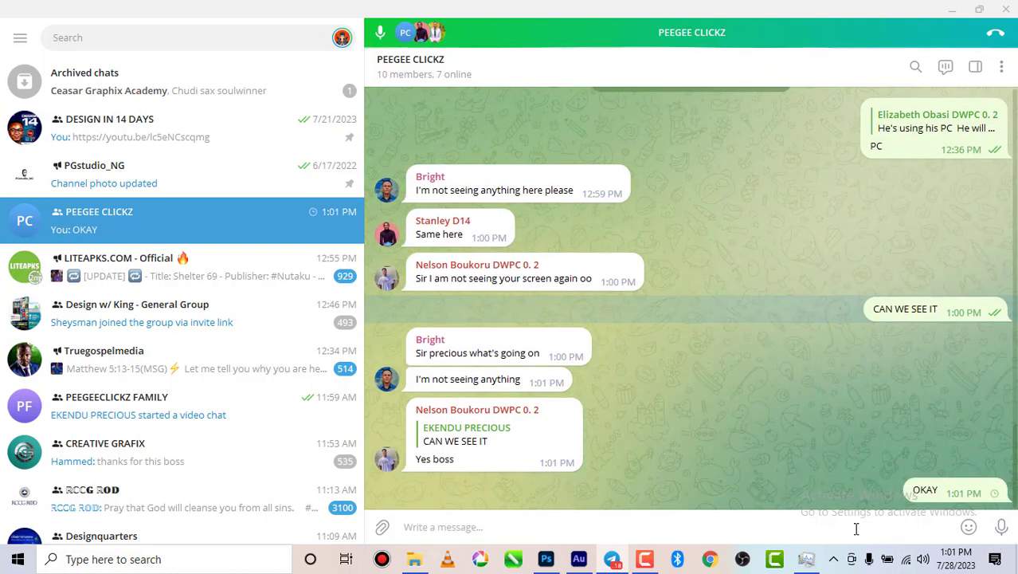
- Switch to Photoshop, move the dark-suited man slightly away from the bishop and bring the young man in the red suit closer to him
left_click(551, 562)
scroll(510, 226, "up", 3)
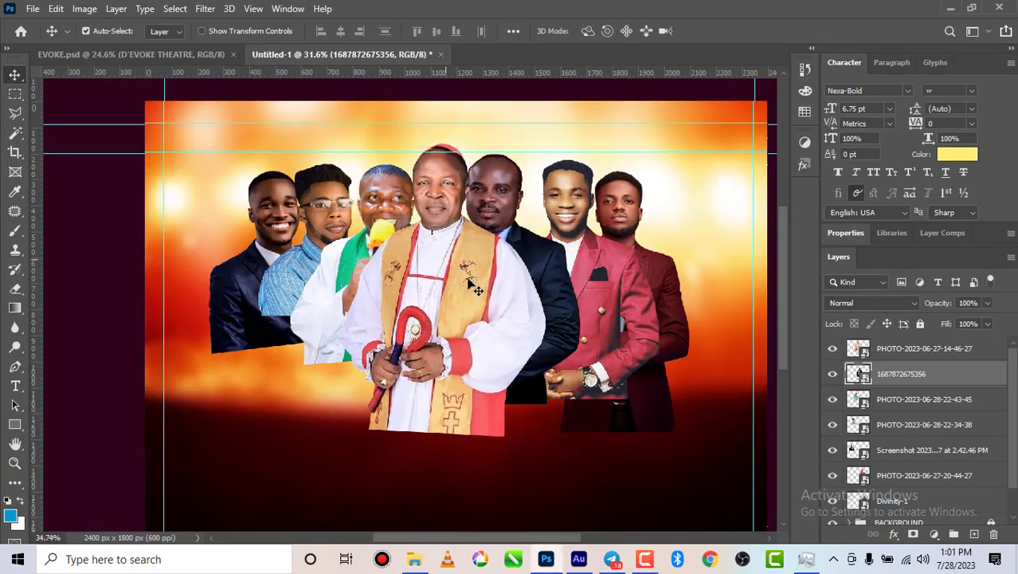
left_click_drag(510, 224, 513, 220)
left_click_drag(593, 203, 579, 200)
- Scale the portrait of the man in the maroon suit to 9.62% and shift it left and slightly up beside the red-suited man
left_click(633, 203)
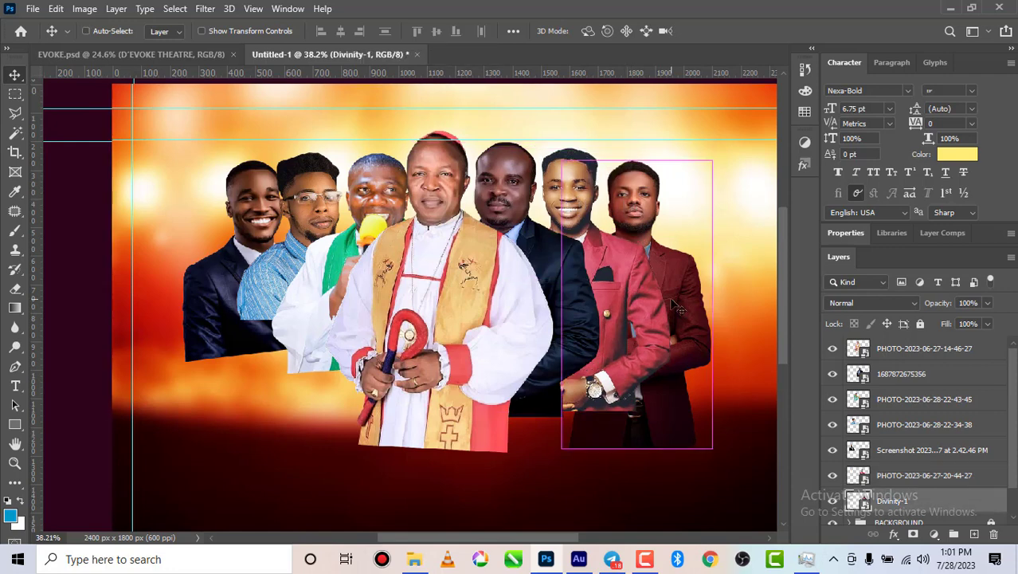
key("ctrl+t")
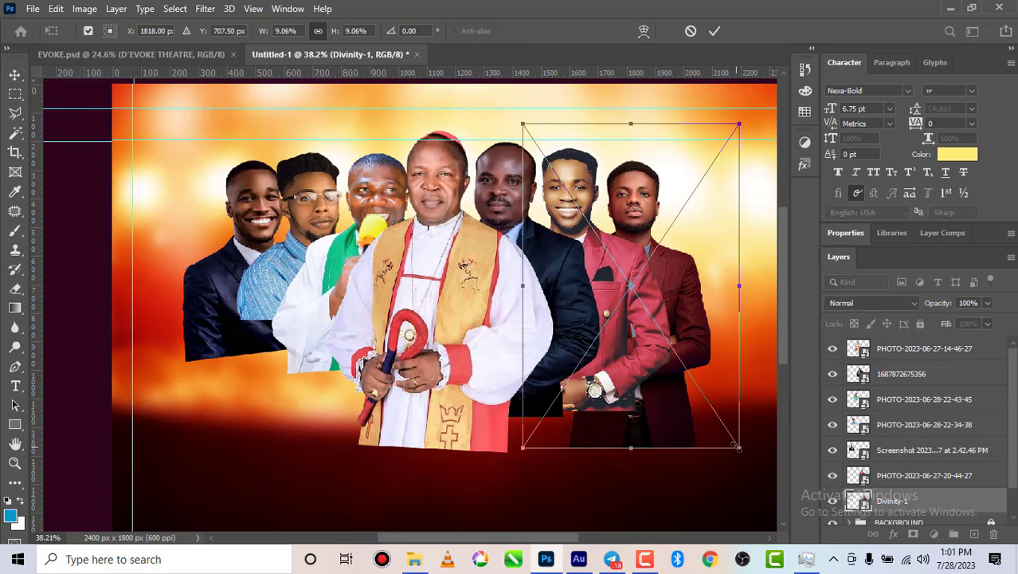
left_click_drag(738, 448, 752, 467)
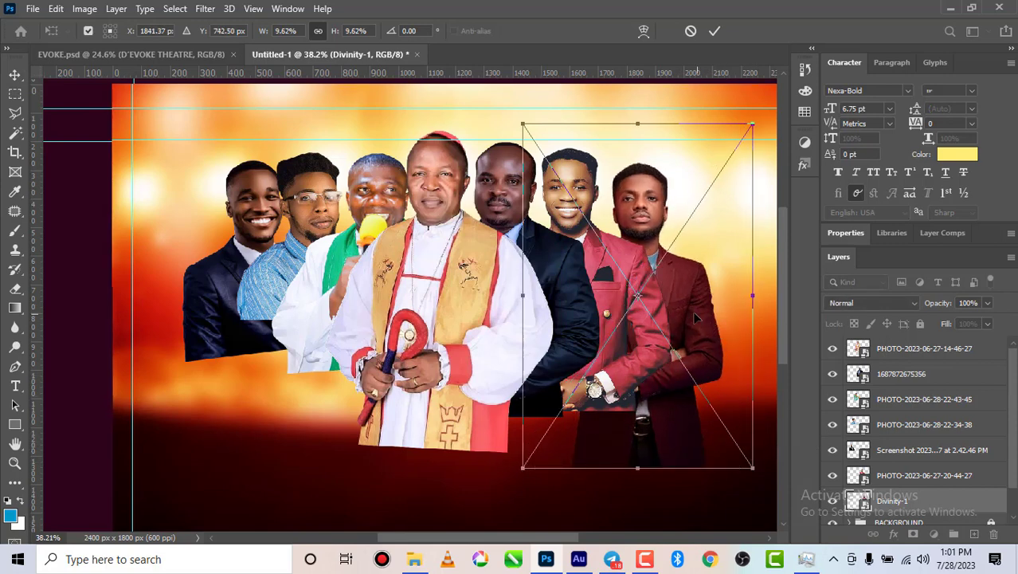
mouse_move(696, 317)
left_mouse_down()
mouse_move(687, 301)
mouse_move(688, 316)
left_mouse_up()
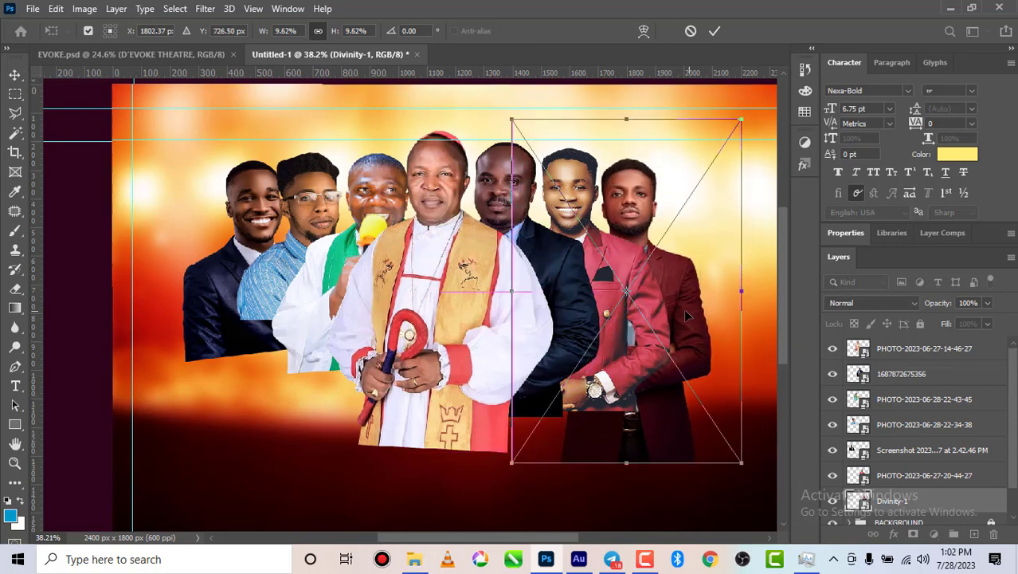
left_click(715, 30)
- Raise the three portraits to the left of the bishop slightly, shifting the outermost man and the microphone speaker a little outward
scroll(417, 230, "up", 2)
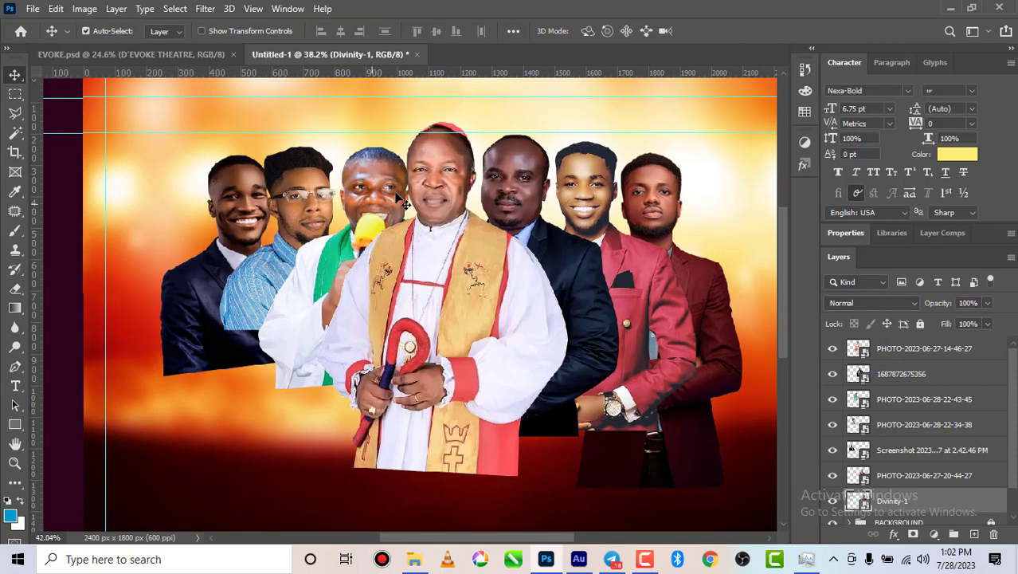
left_click_drag(386, 199, 379, 188)
mouse_move(287, 194)
left_mouse_down()
mouse_move(276, 183)
mouse_move(288, 183)
left_mouse_up()
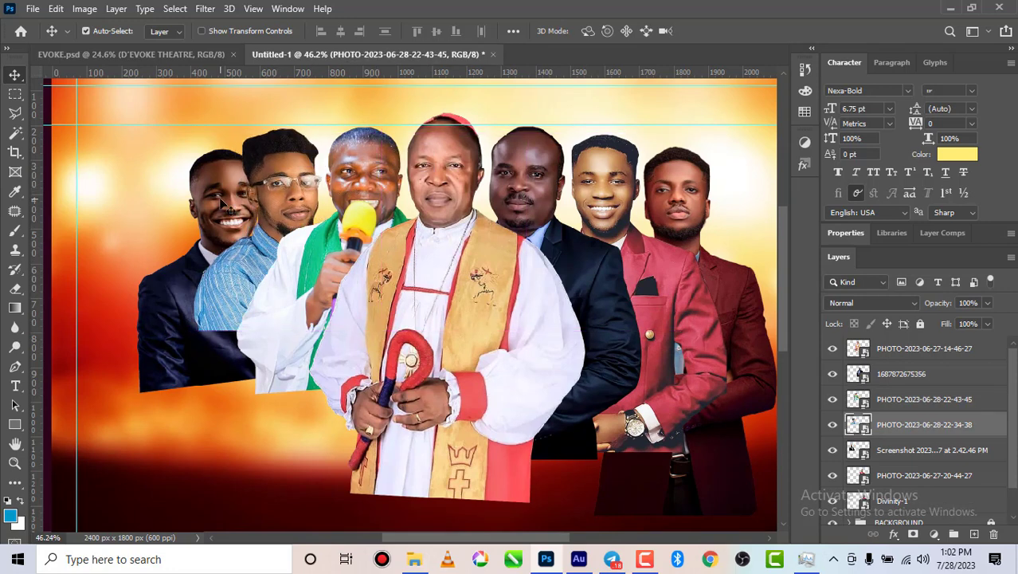
left_click_drag(221, 201, 209, 193)
scroll(408, 249, "down", 1)
scroll(311, 185, "down", 1)
scroll(310, 185, "up", 3)
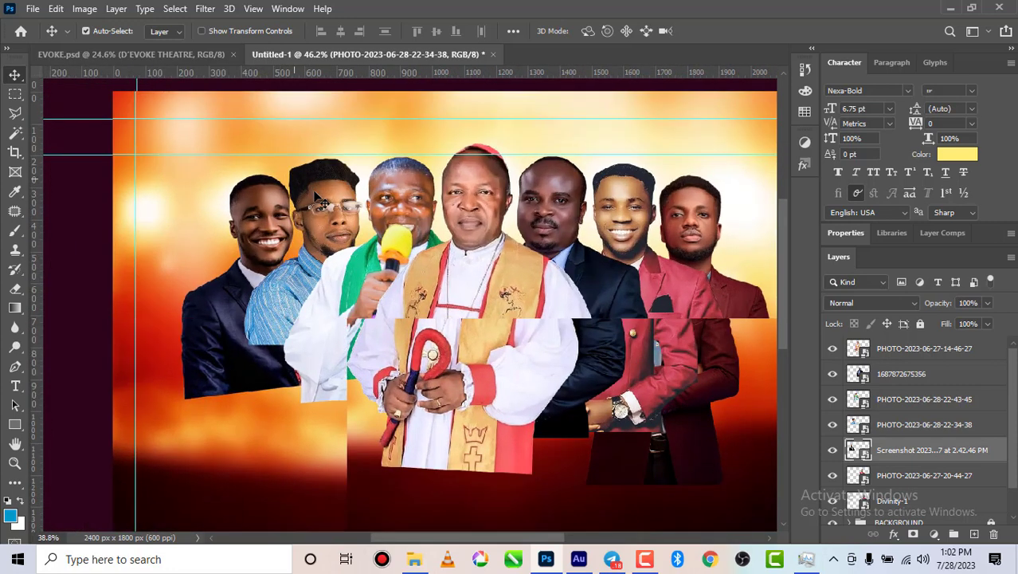
left_click_drag(324, 201, 325, 195)
scroll(416, 253, "down", 5)
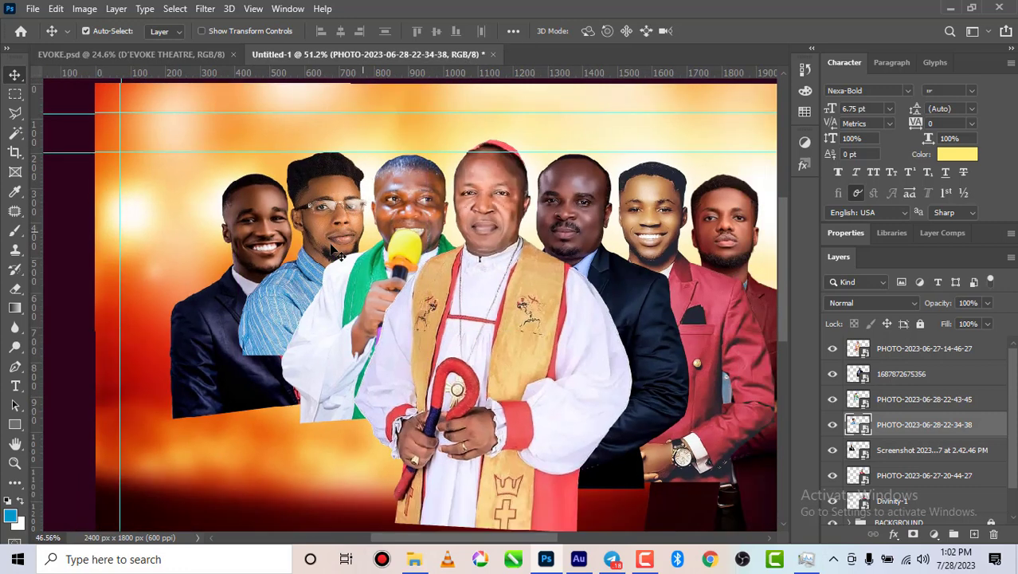
- Select the Divinity-1 layer holding the portrait of the man in the maroon suit
scroll(906, 497, "down", 1)
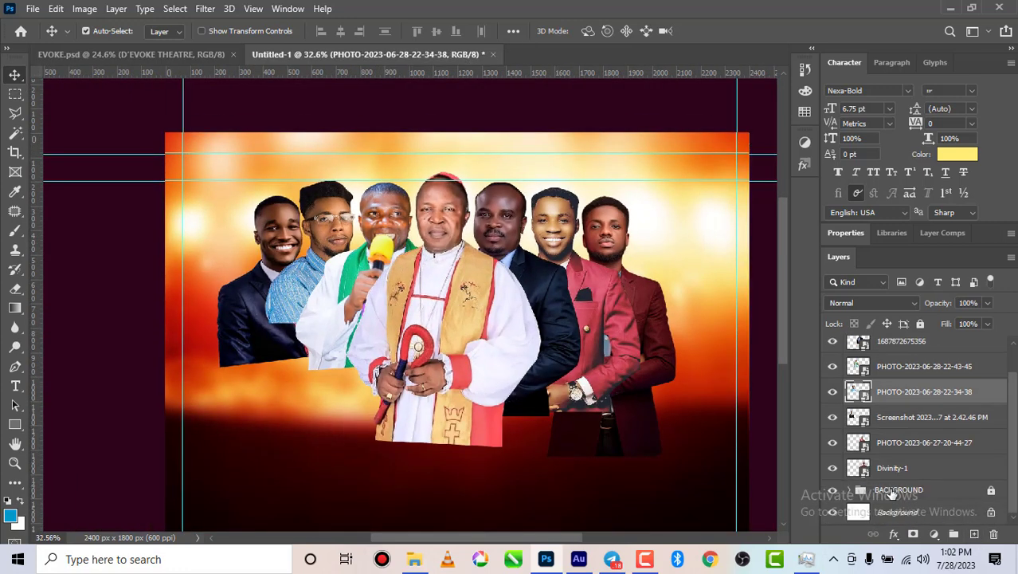
left_click(913, 468)
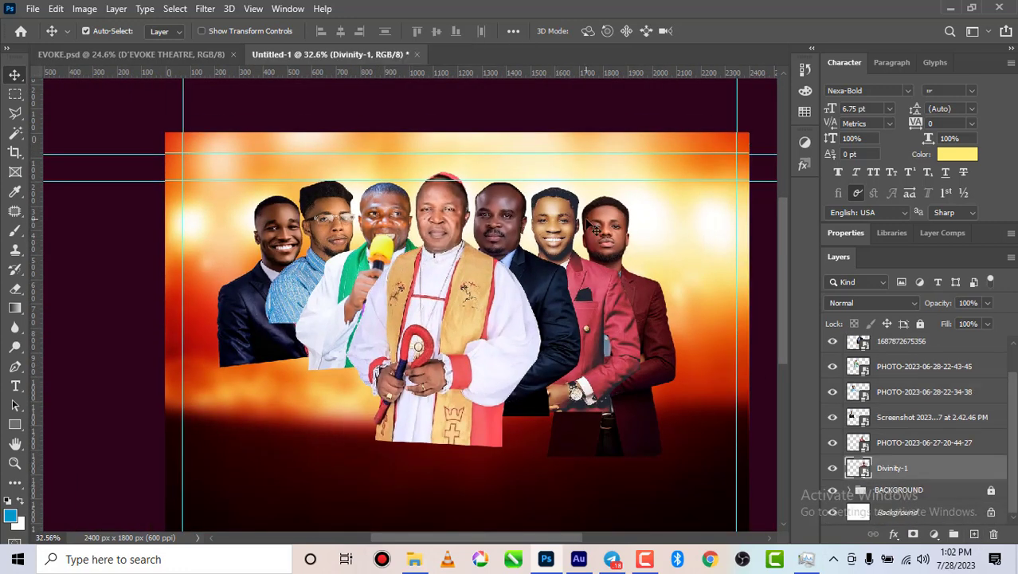
scroll(594, 228, "up", 1)
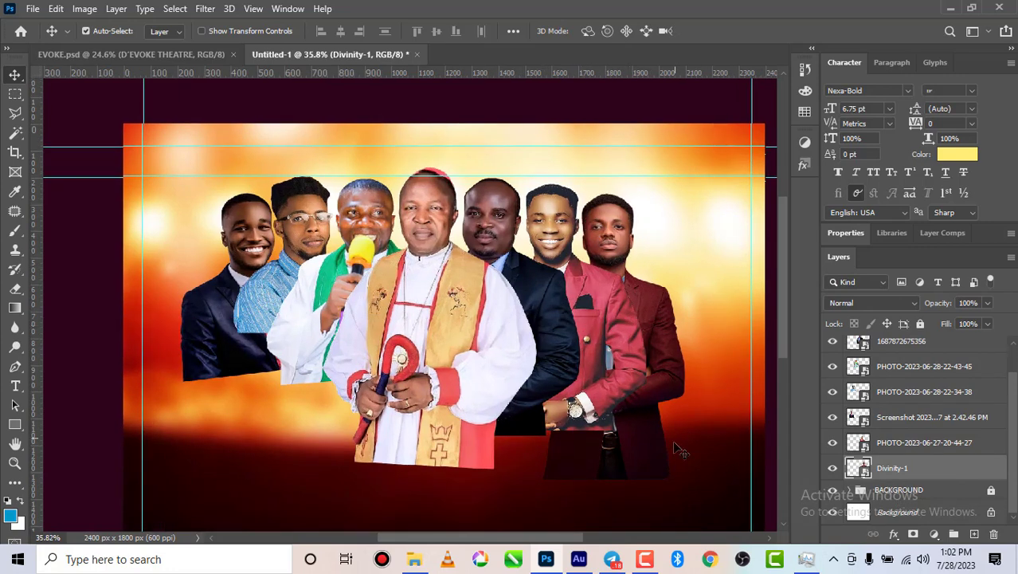
- Switch to the Telegram group chat and send the message "HOPE WE CAN SEE IT"
mouse_move(612, 560)
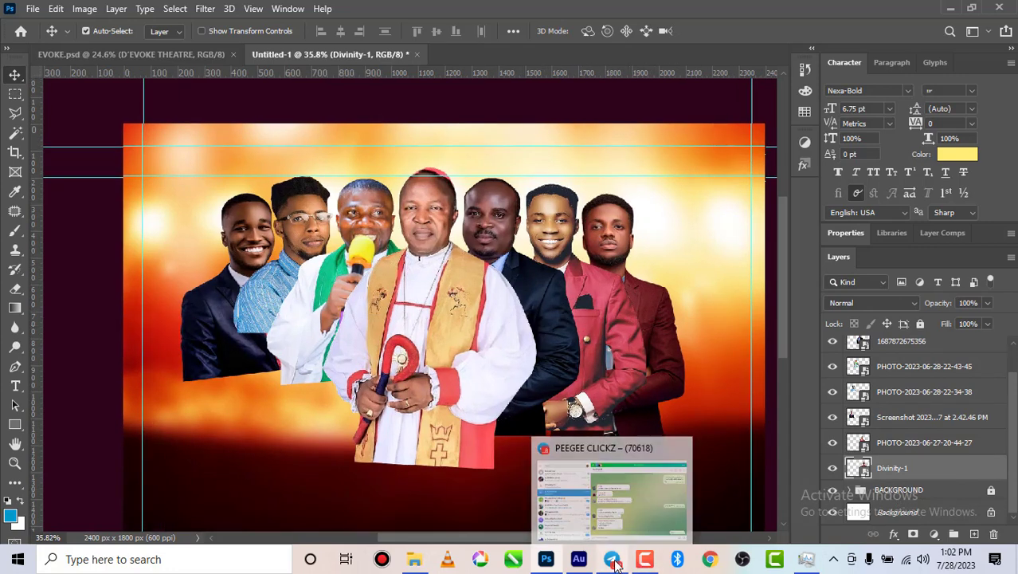
left_click(589, 494)
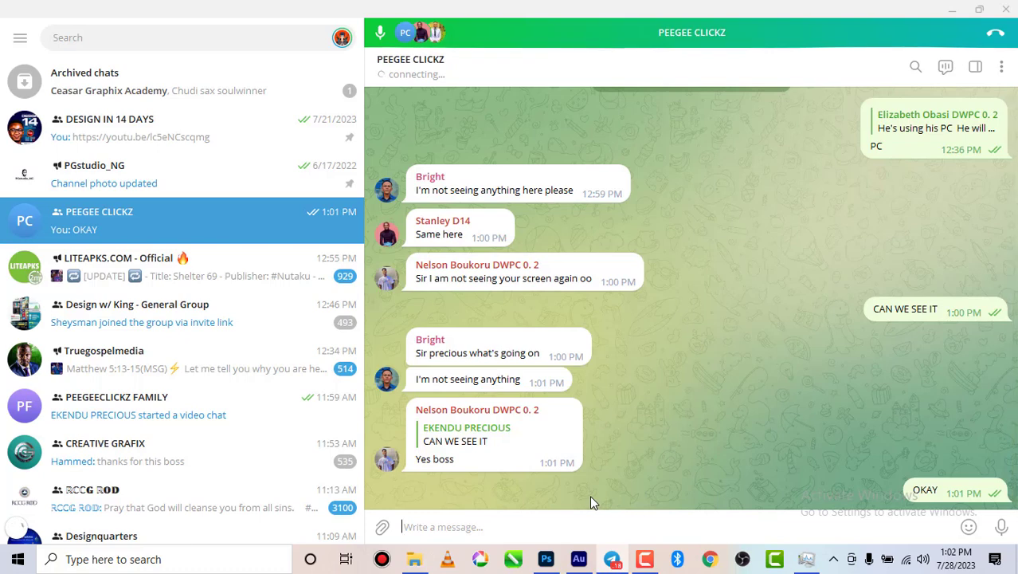
type("H")
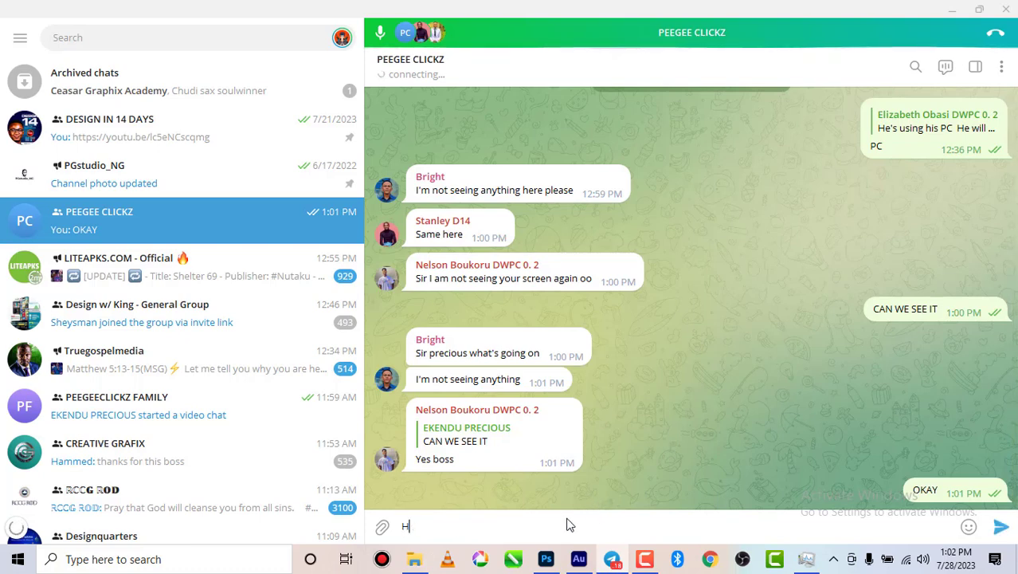
type("OPE WE C")
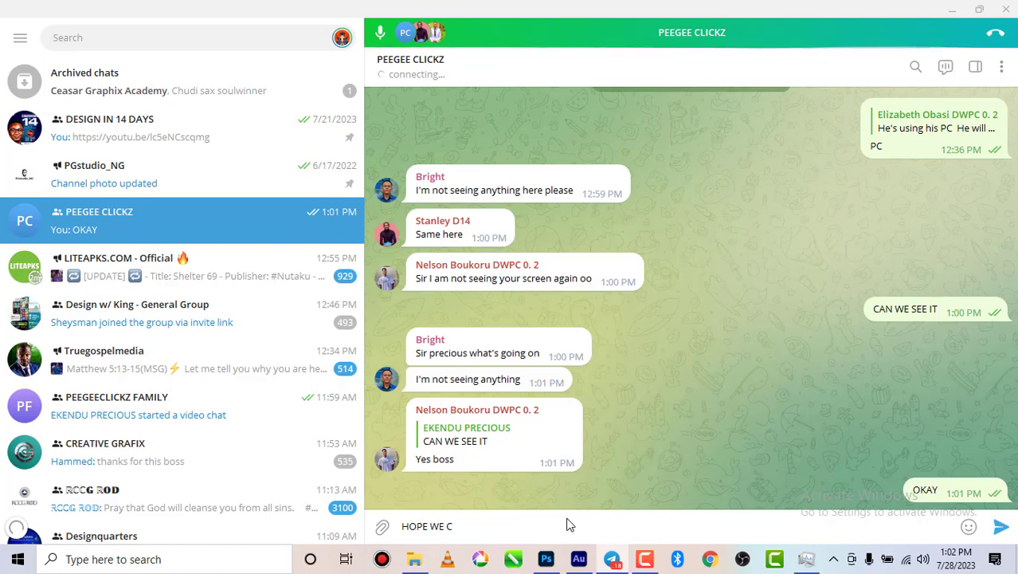
type("AN SEE")
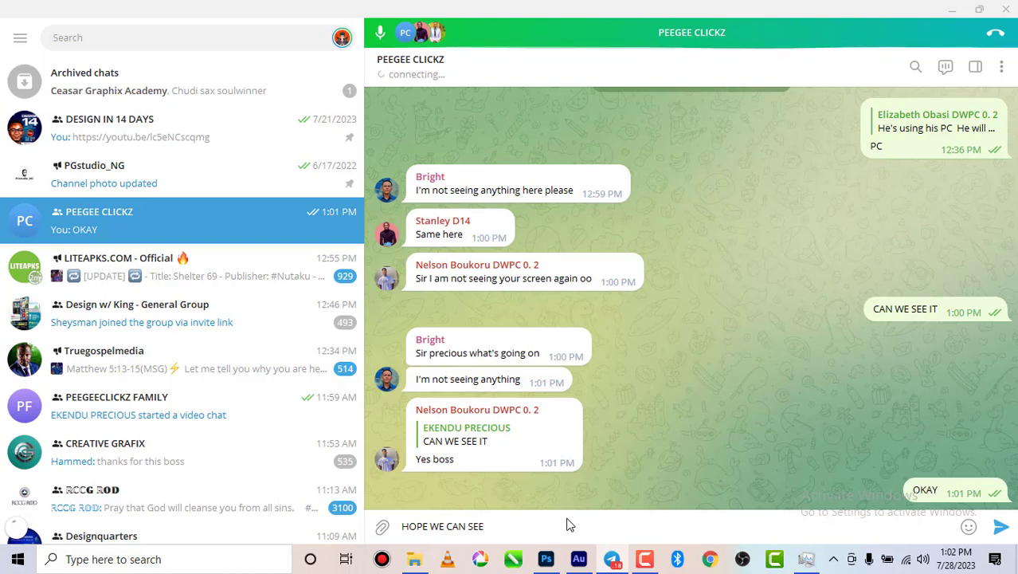
mouse_move(545, 558)
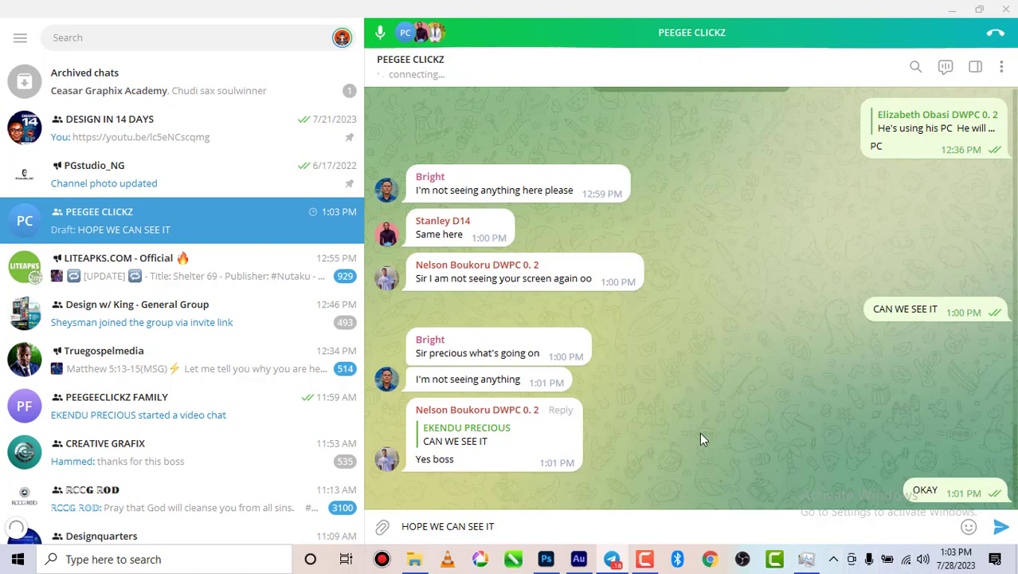
mouse_move(967, 528)
left_click(1001, 529)
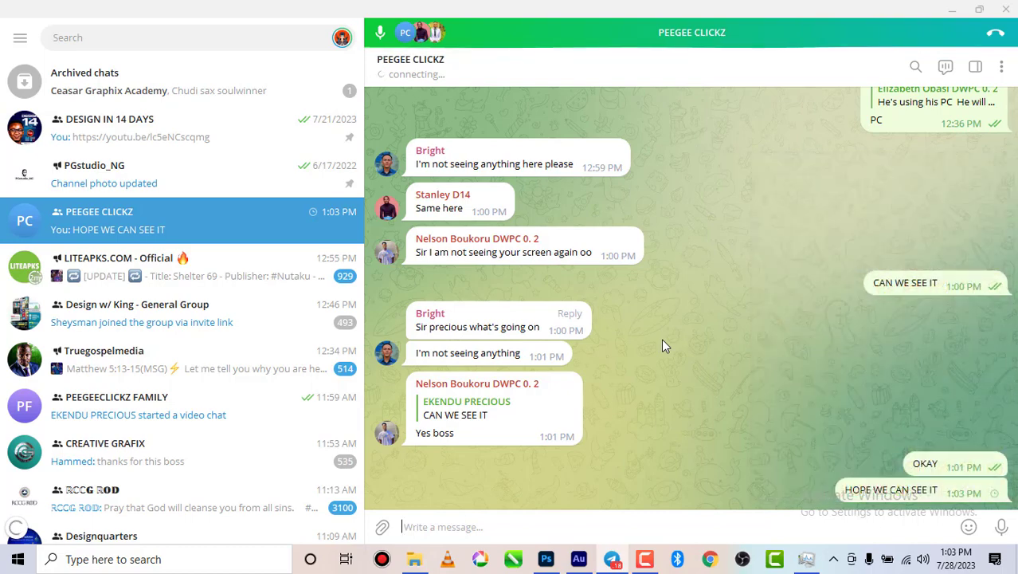
- Look through the group's member list and switch back to the flyer in Photoshop
left_click(681, 73)
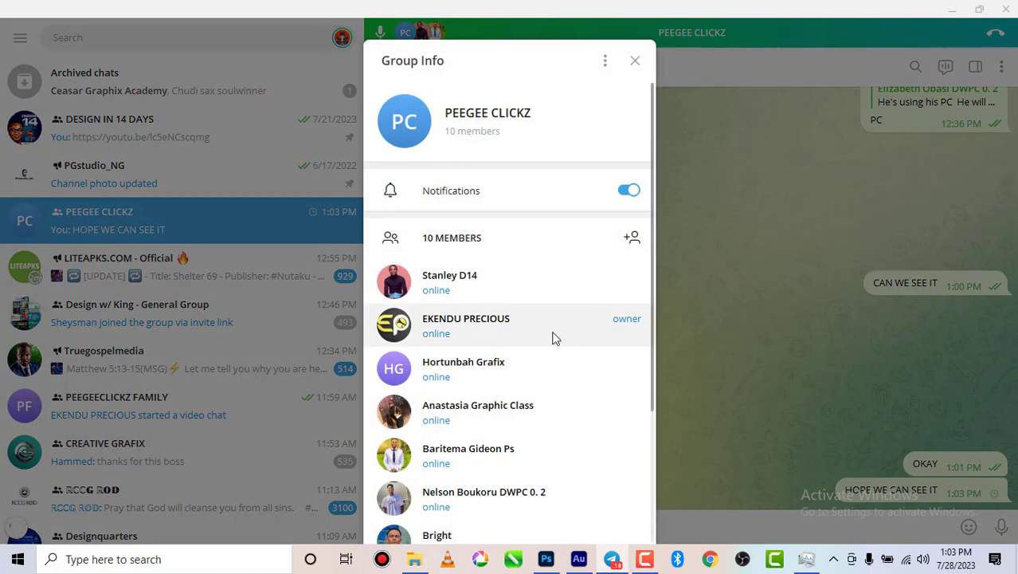
scroll(553, 336, "down", 3)
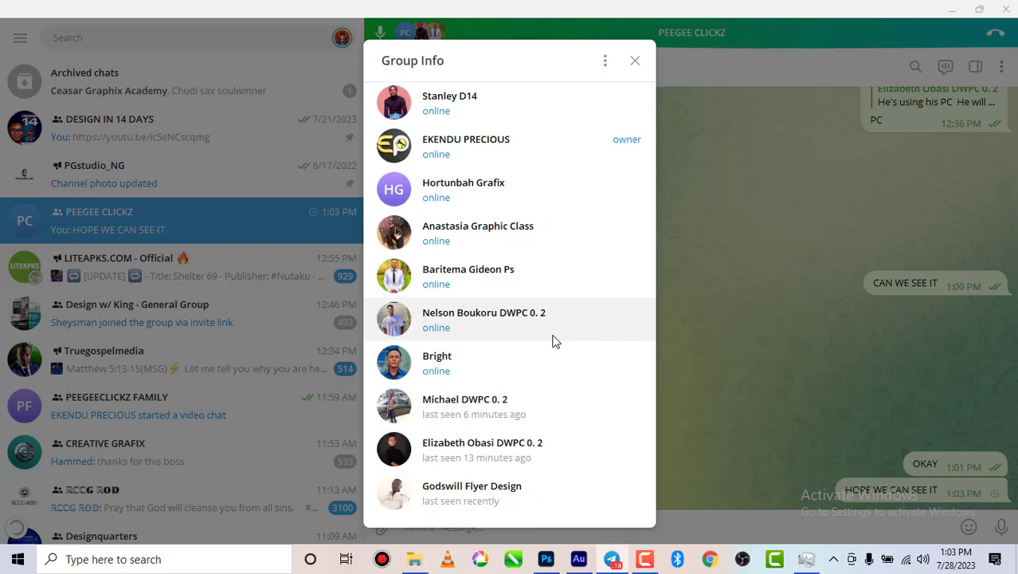
scroll(551, 346, "down", 1)
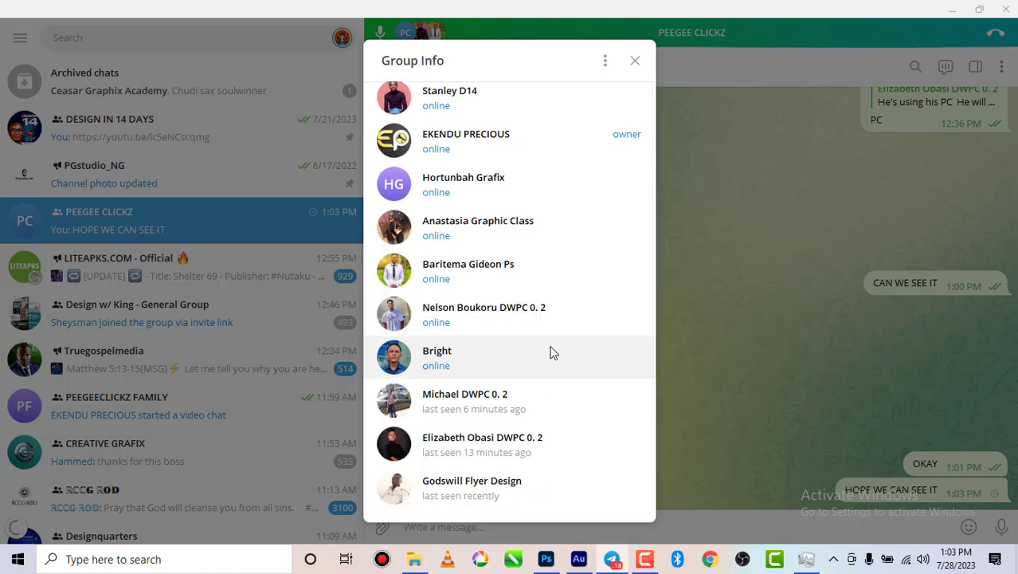
scroll(551, 351, "up", 1)
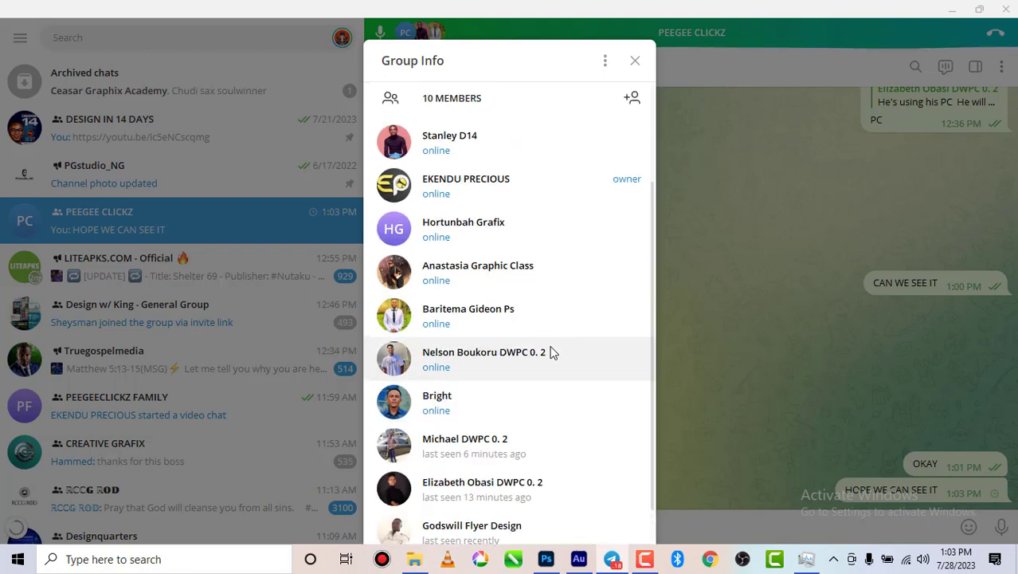
left_click(740, 287)
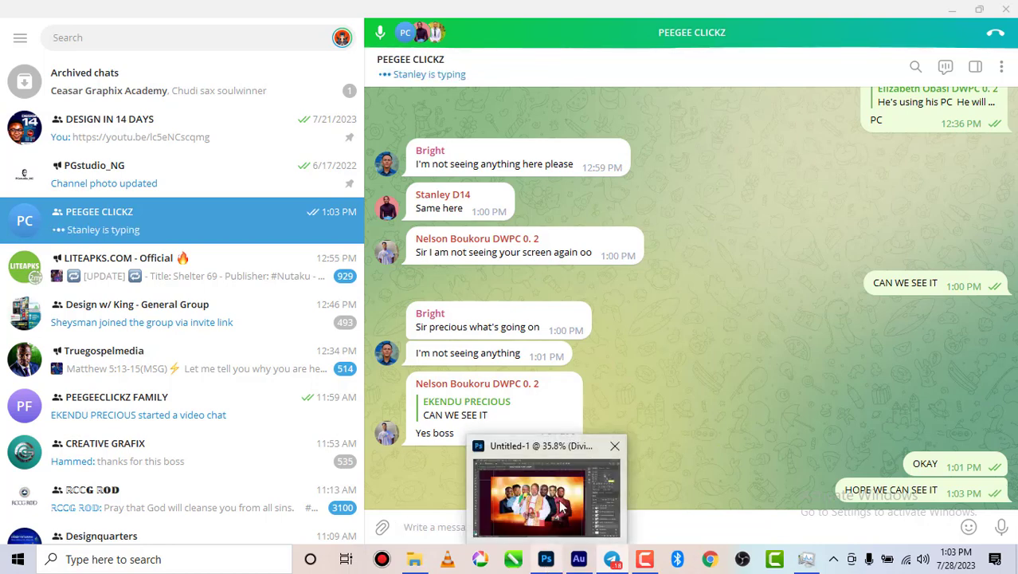
left_click(562, 506)
scroll(458, 323, "down", 2)
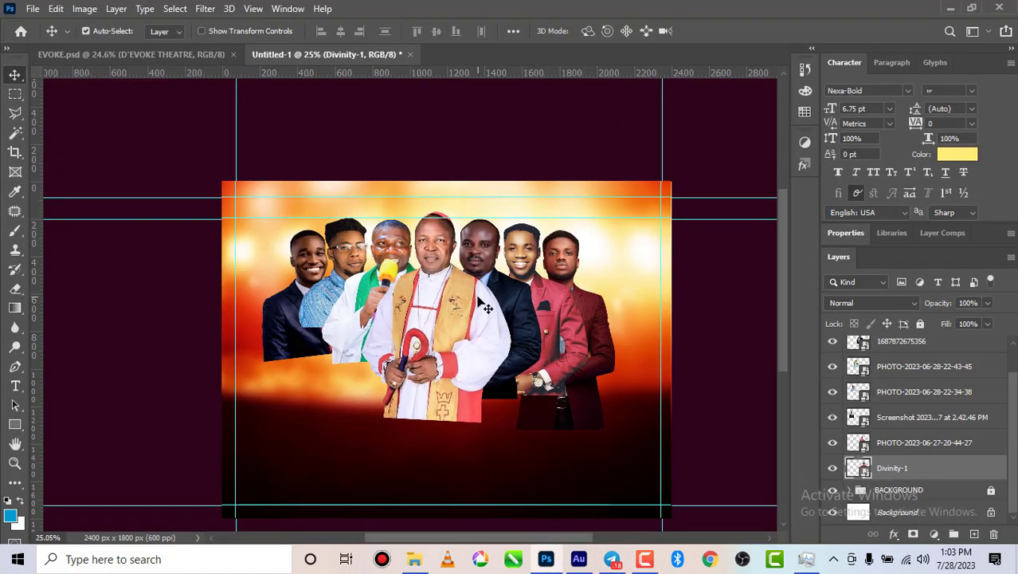
scroll(485, 307, "up", 3)
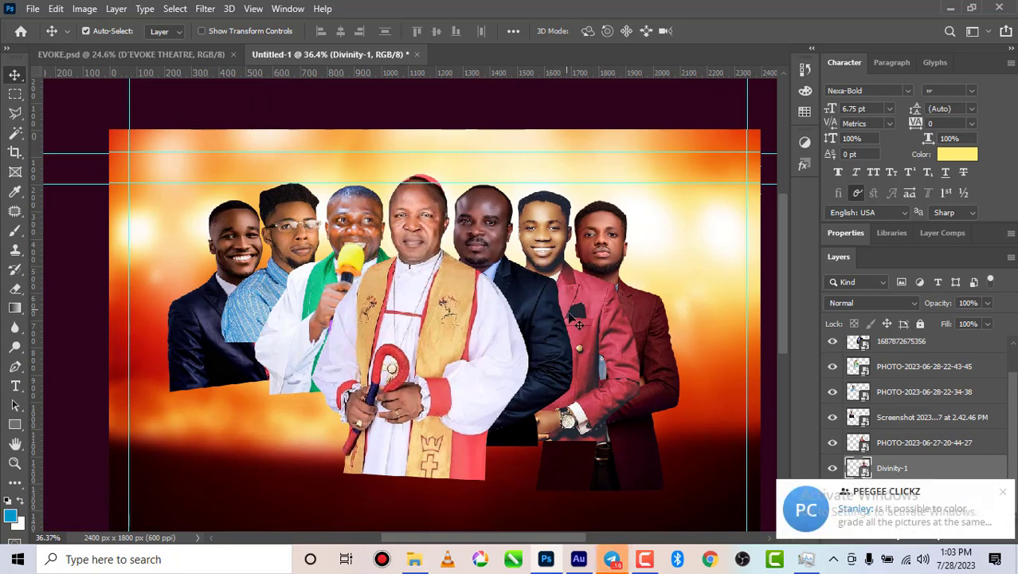
- Return to the Telegram group and answer the question about color grading all pictures at once with "NO"
mouse_move(611, 558)
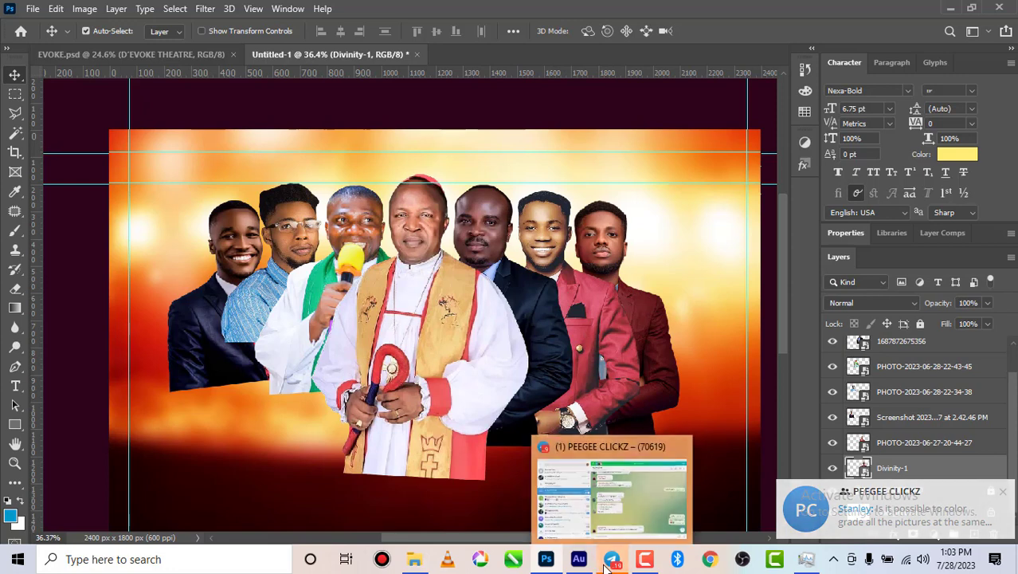
left_click(603, 510)
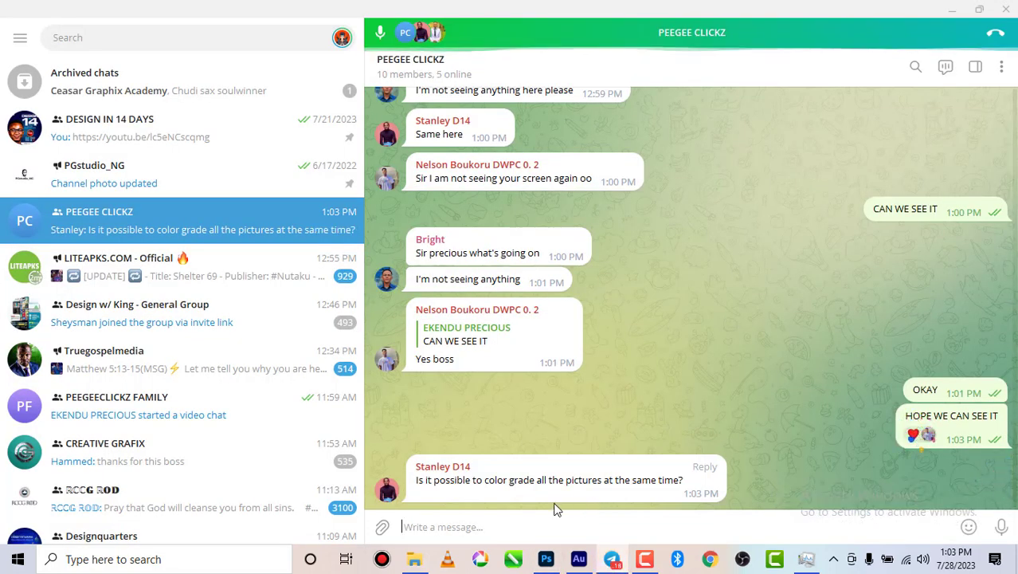
type("NO")
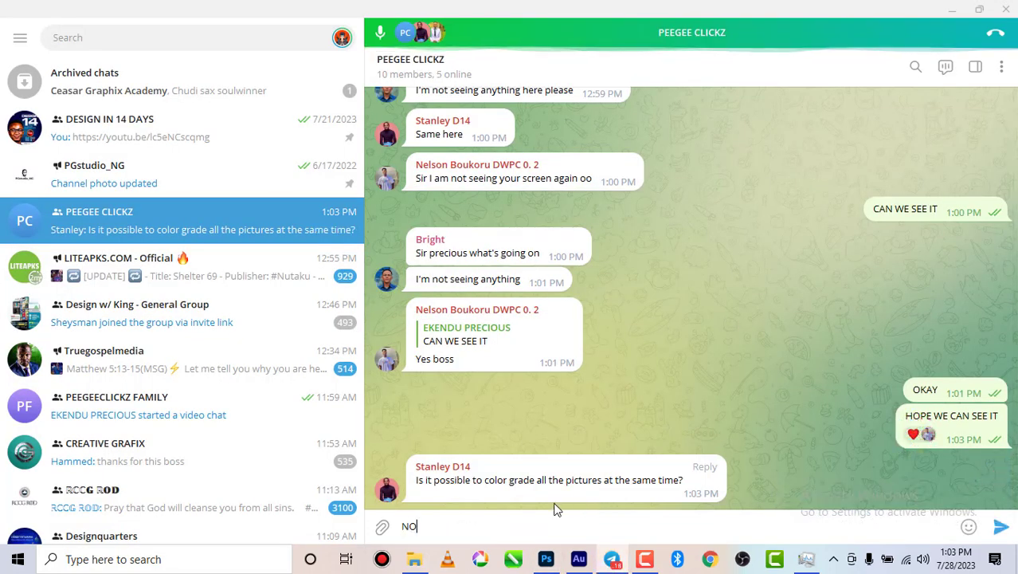
left_click(1001, 529)
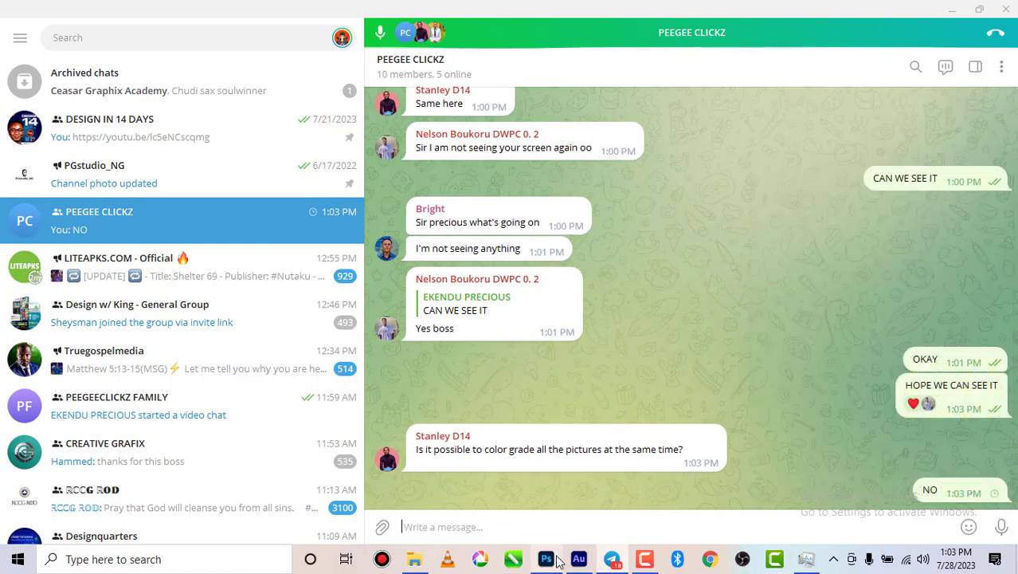
- Back in Photoshop, brighten the maroon-suited man with a clipped Curves adjustment, using a curve point at input 107, output 132
left_click(542, 510)
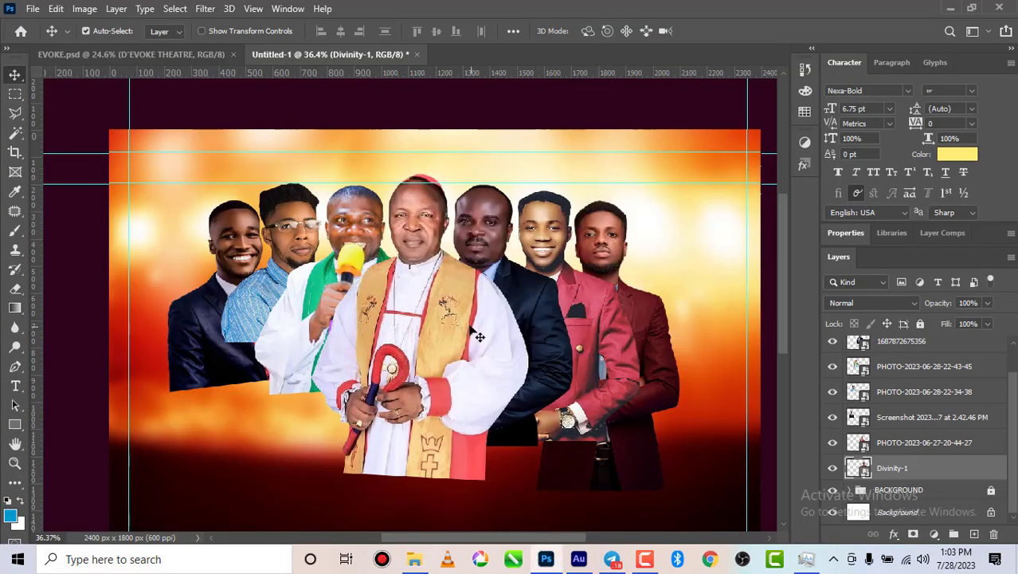
scroll(388, 298, "up", 1)
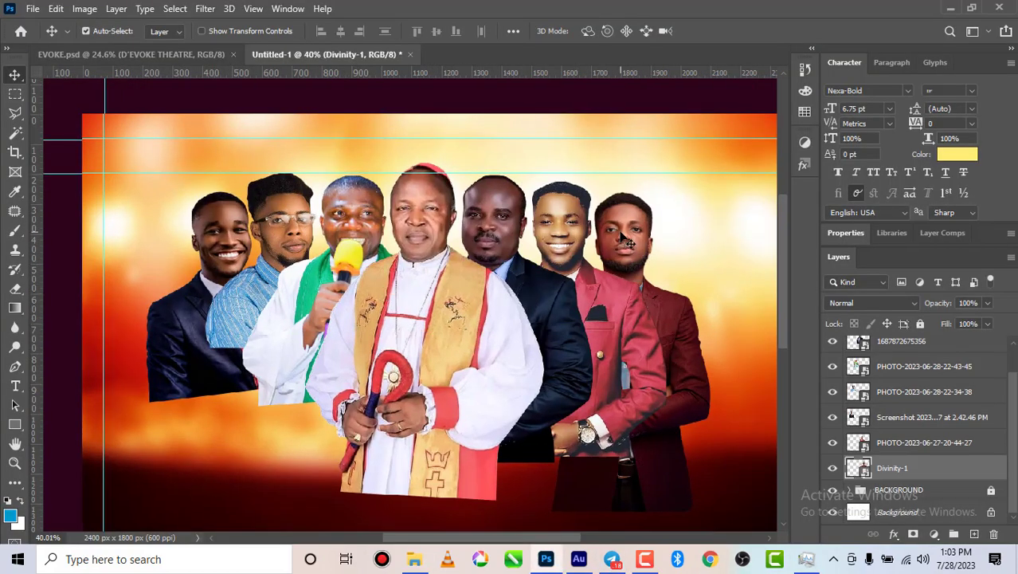
left_click(805, 142)
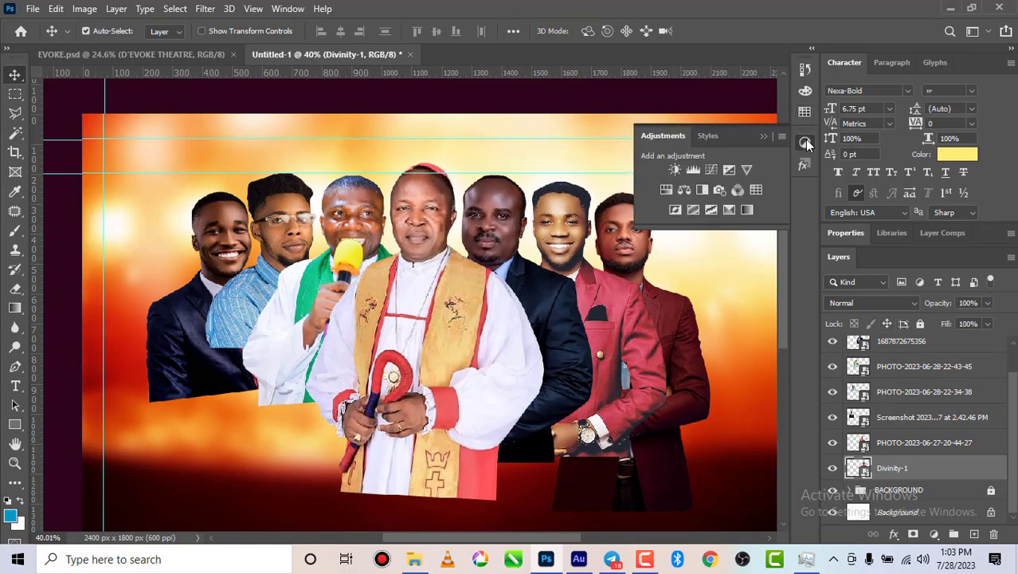
left_click(713, 170)
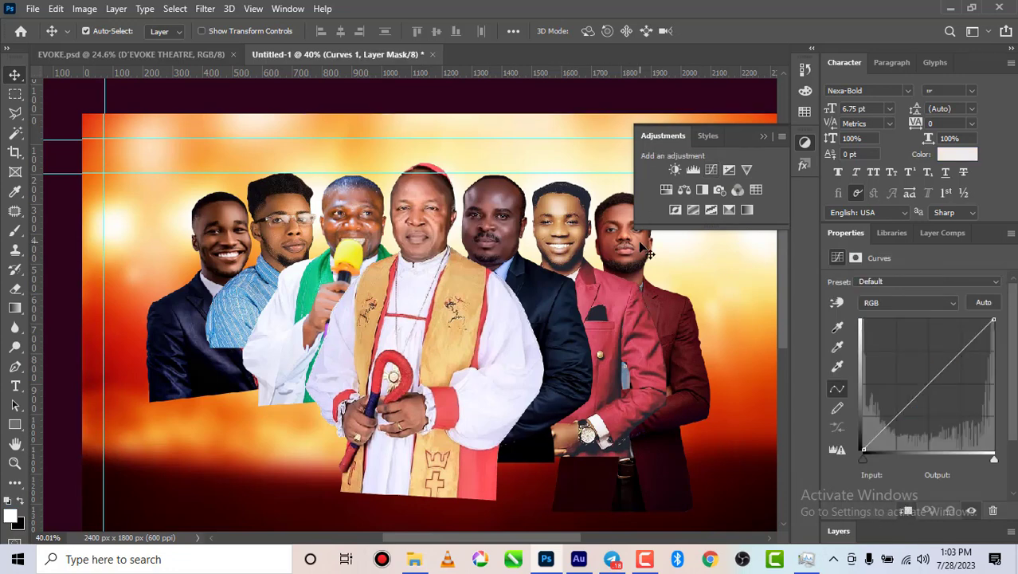
left_click_drag(926, 388, 917, 380)
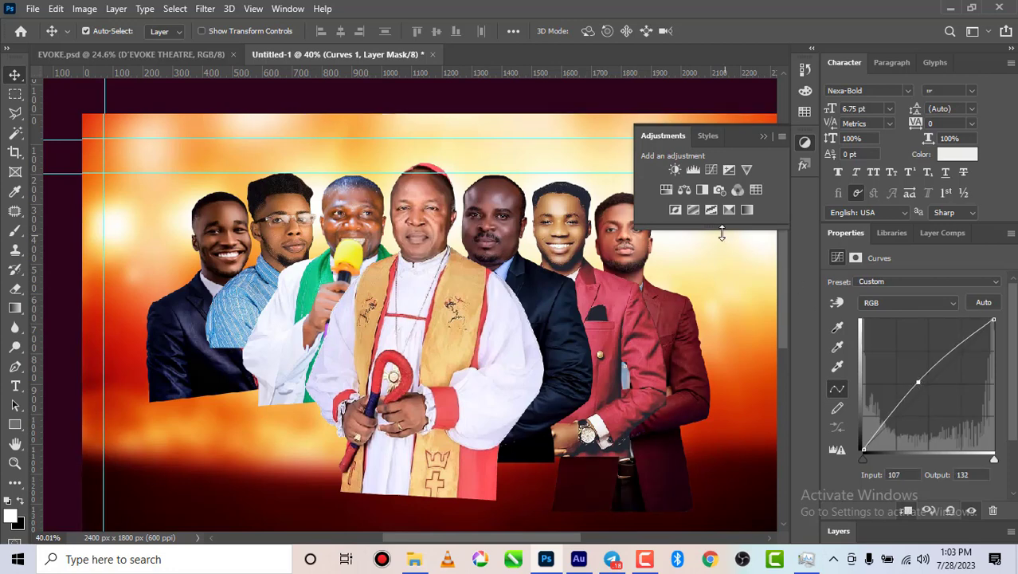
- Clip a Black & White adjustment to the maroon-suited man's portrait and blend it in Soft Light at 32% opacity
left_click(701, 192)
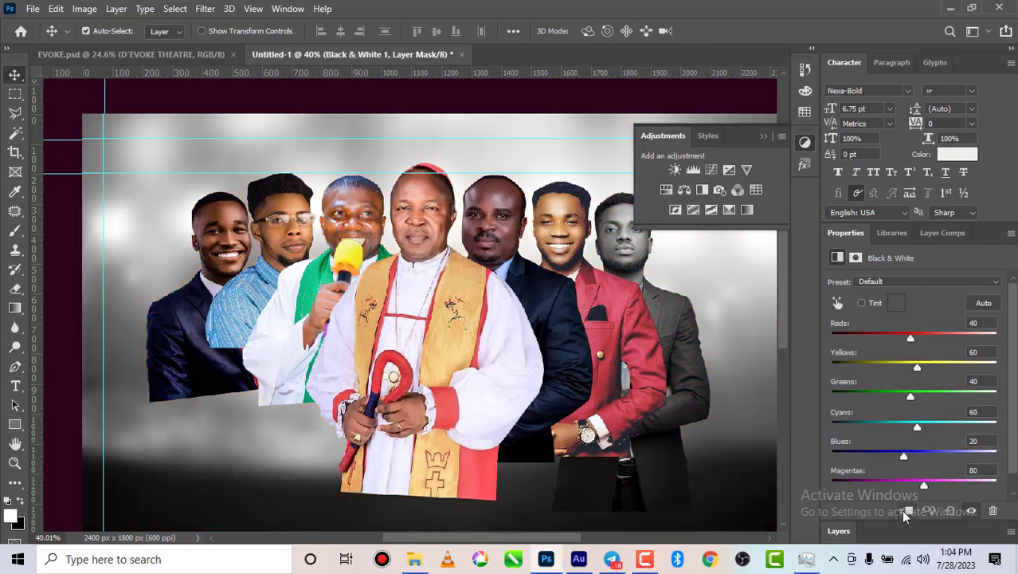
left_click(905, 510)
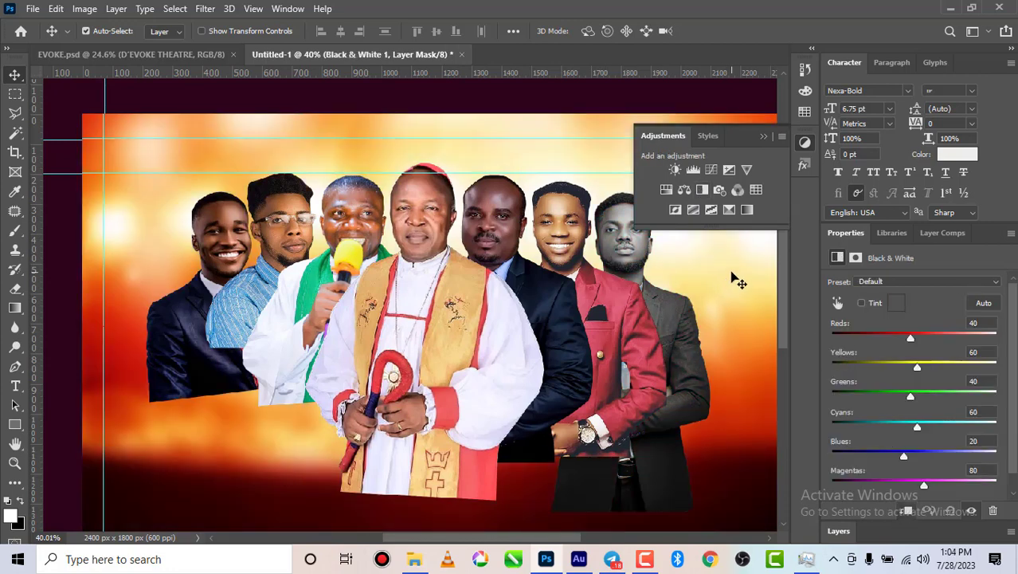
left_click(838, 531)
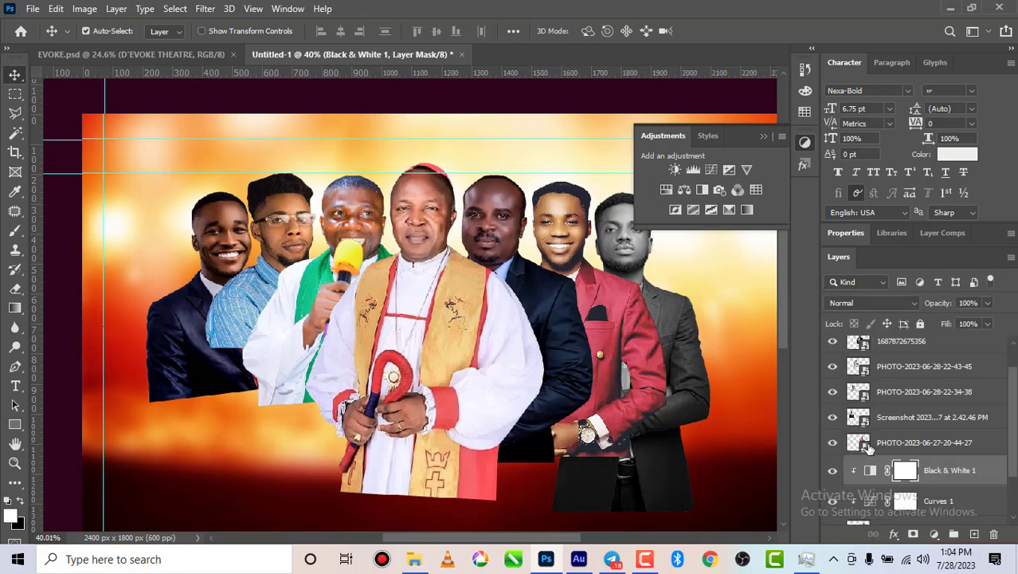
left_click(871, 302)
left_click(851, 363)
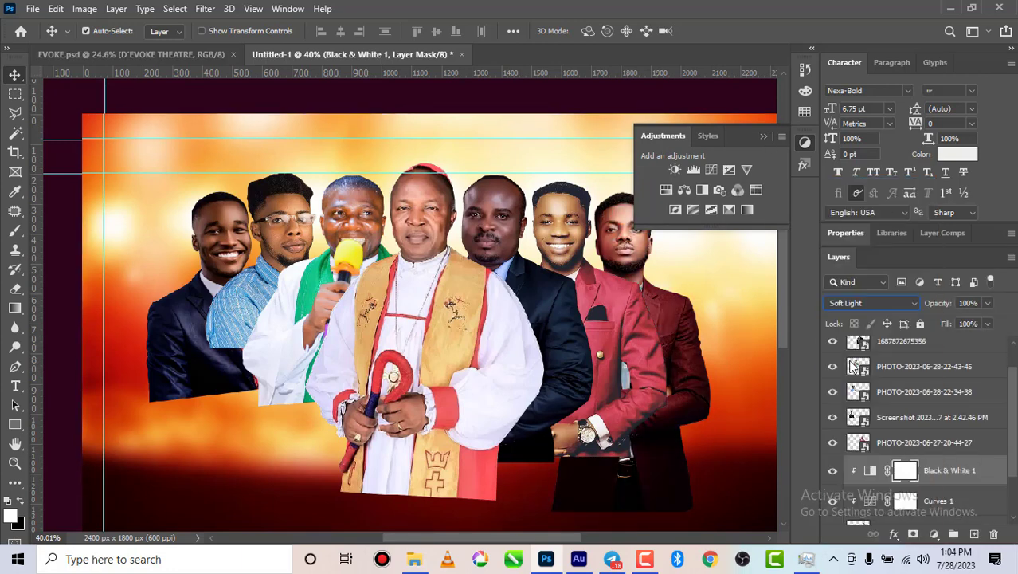
left_click(988, 304)
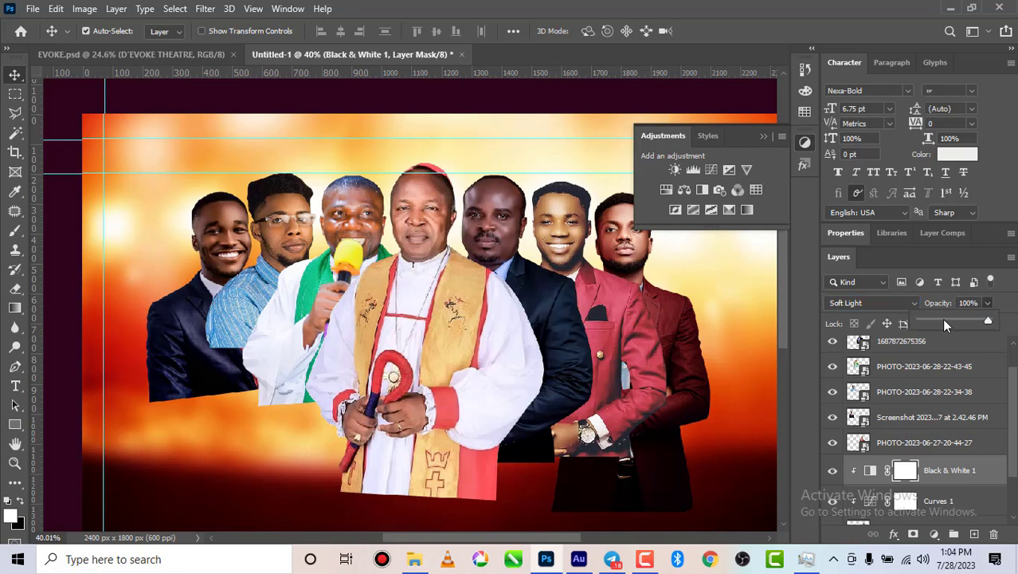
left_click_drag(943, 320, 938, 318)
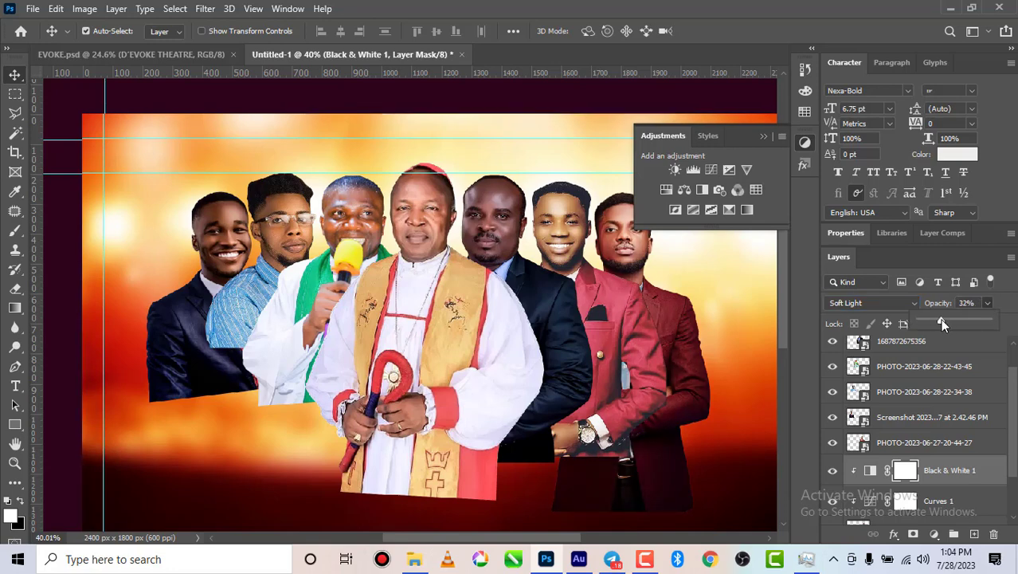
- Add a clipped Hue/Saturation adjustment to the maroon-suited man's portrait with saturation at -26
left_click(669, 191)
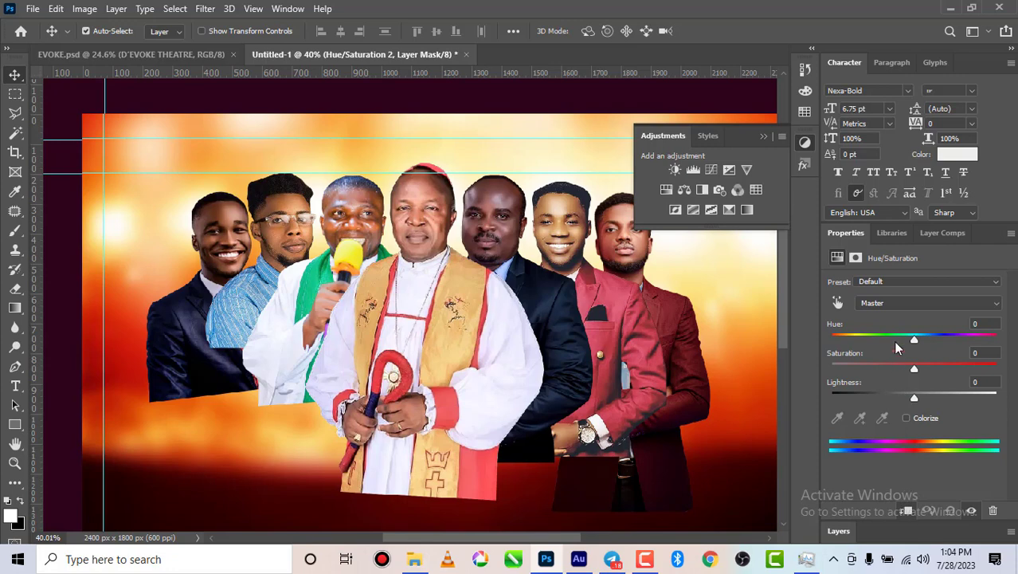
left_click(892, 364)
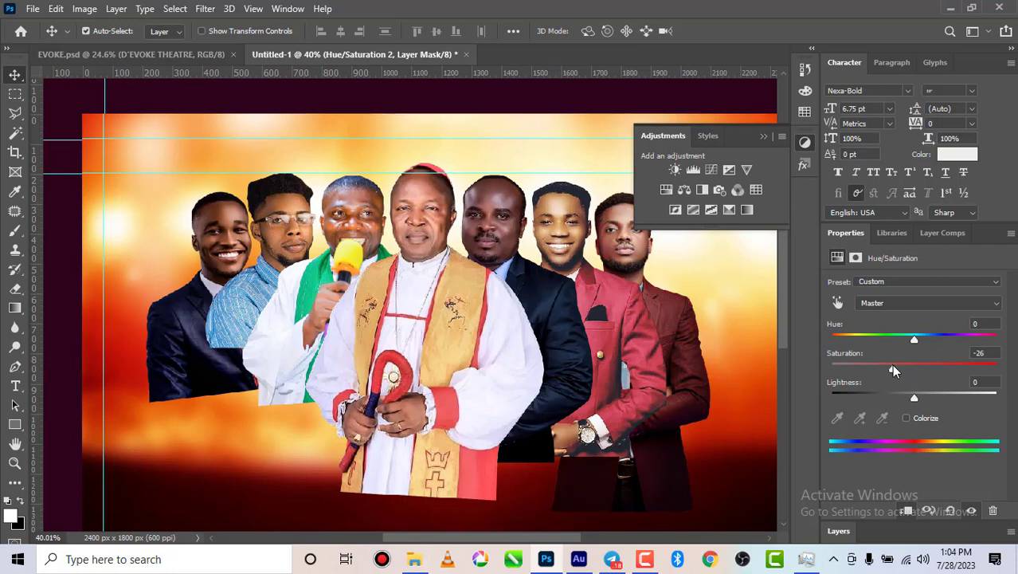
scroll(267, 258, "down", 3)
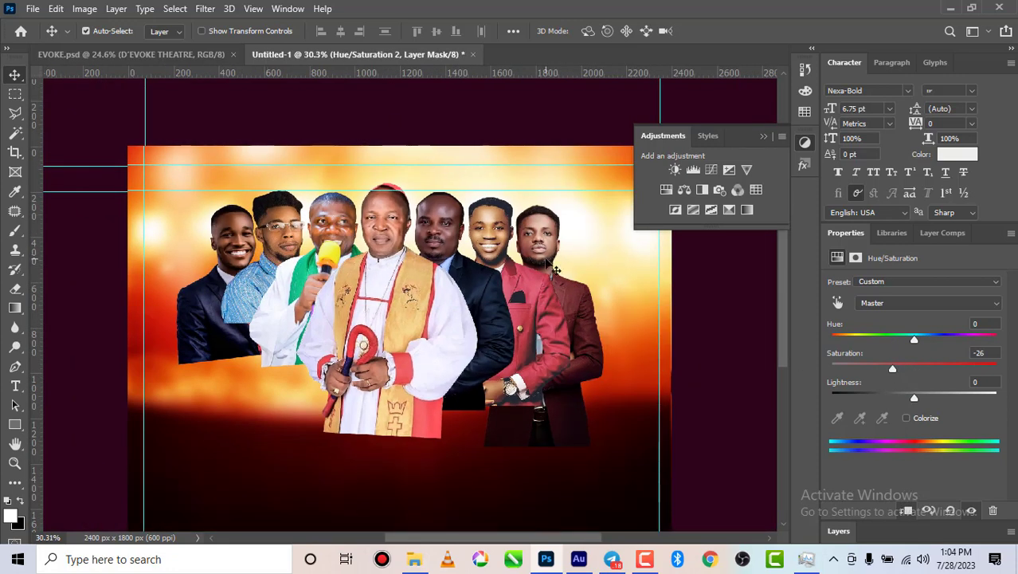
- Add a clipped Color Balance adjustment to the maroon-suited man's portrait with midtones at Cyan-Red +26, Magenta-Green -6 and Yellow-Blue -29
scroll(517, 260, "down", 1)
scroll(310, 246, "down", 1)
scroll(500, 231, "up", 5)
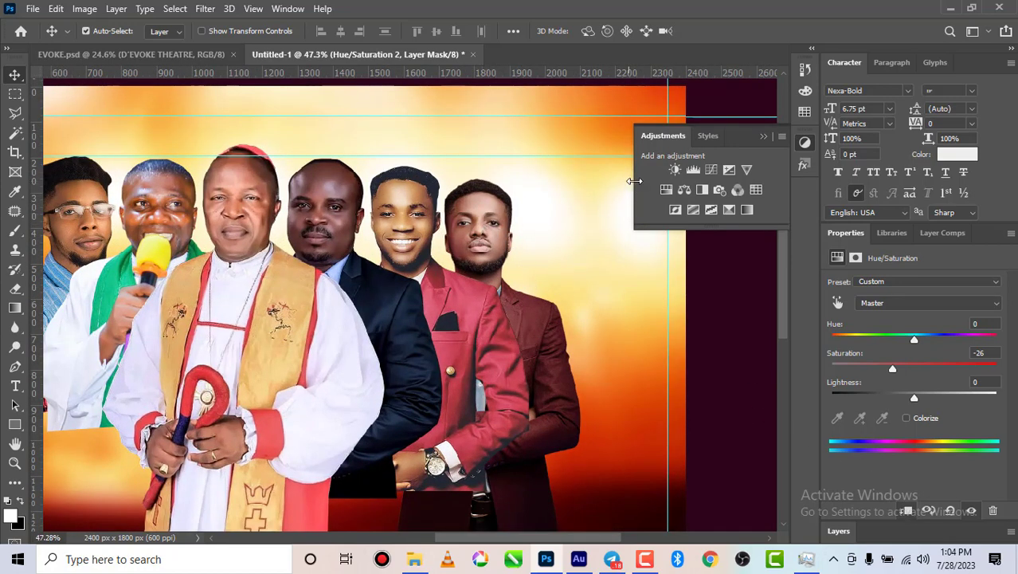
left_click(684, 190)
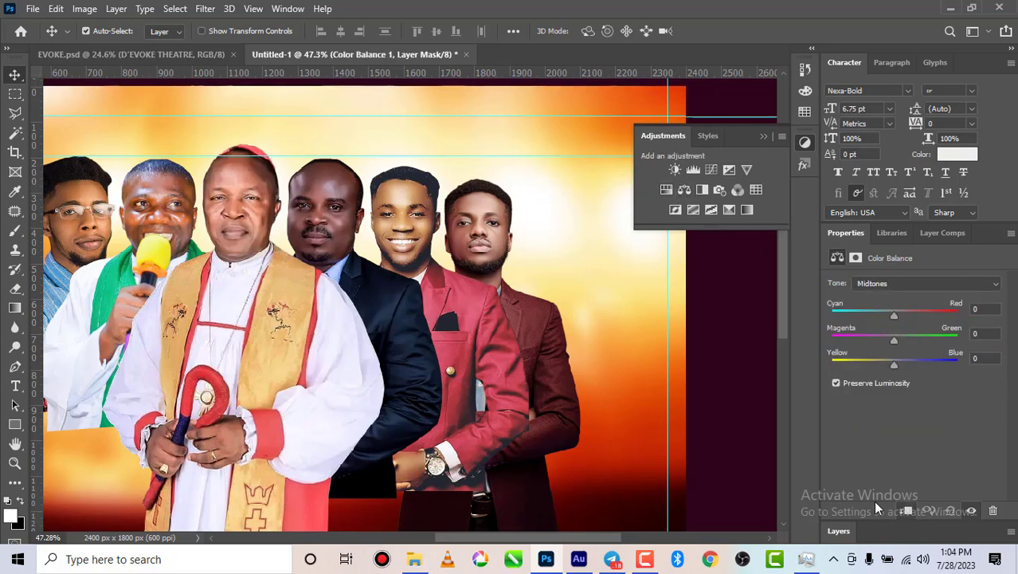
scroll(481, 234, "up", 1)
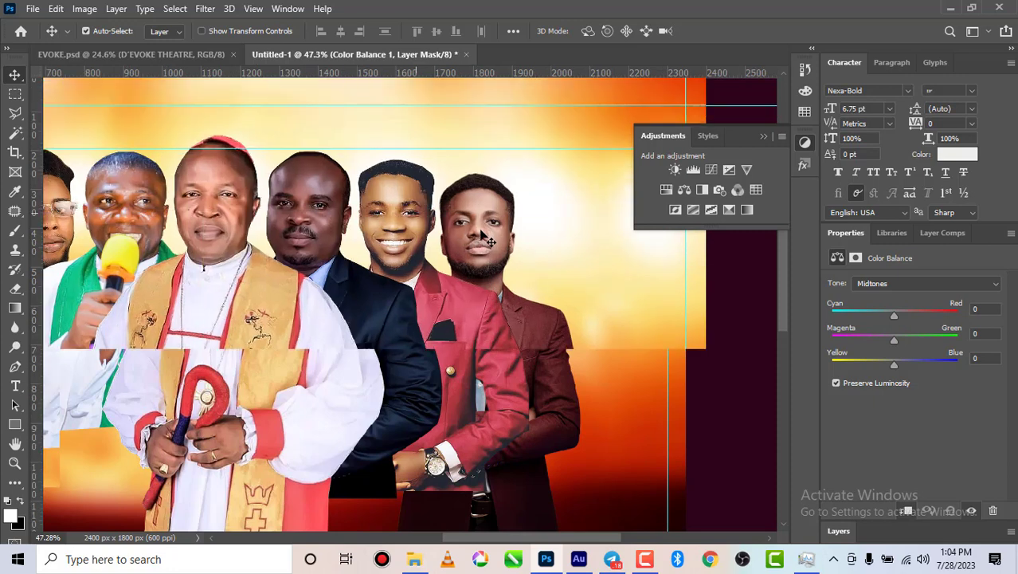
scroll(481, 235, "up", 2)
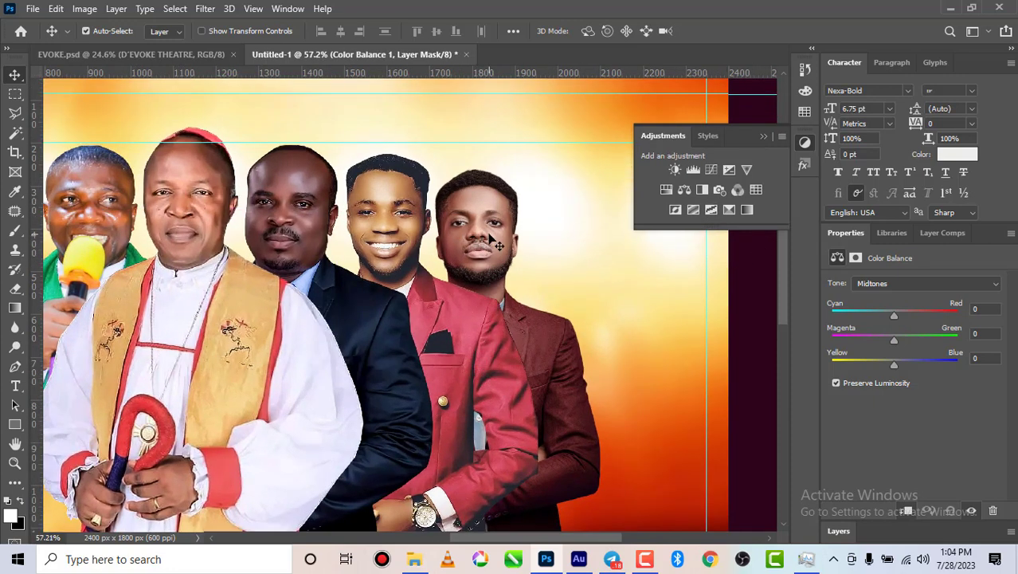
left_click(910, 314)
left_click(878, 362)
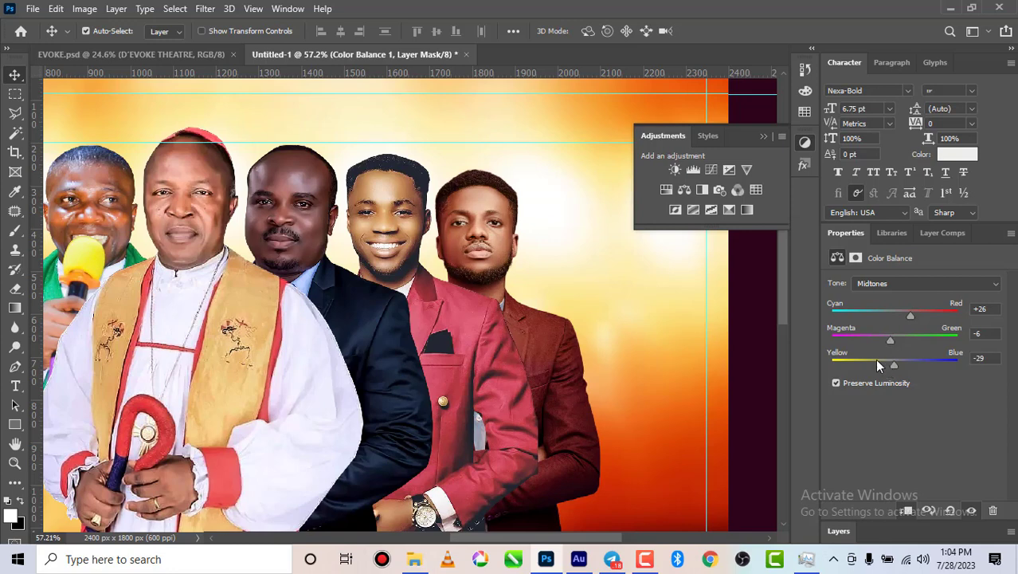
- Set the Color Balance highlights to Cyan-Red +14, Magenta-Green -2 and Yellow-Blue -21
left_click(900, 285)
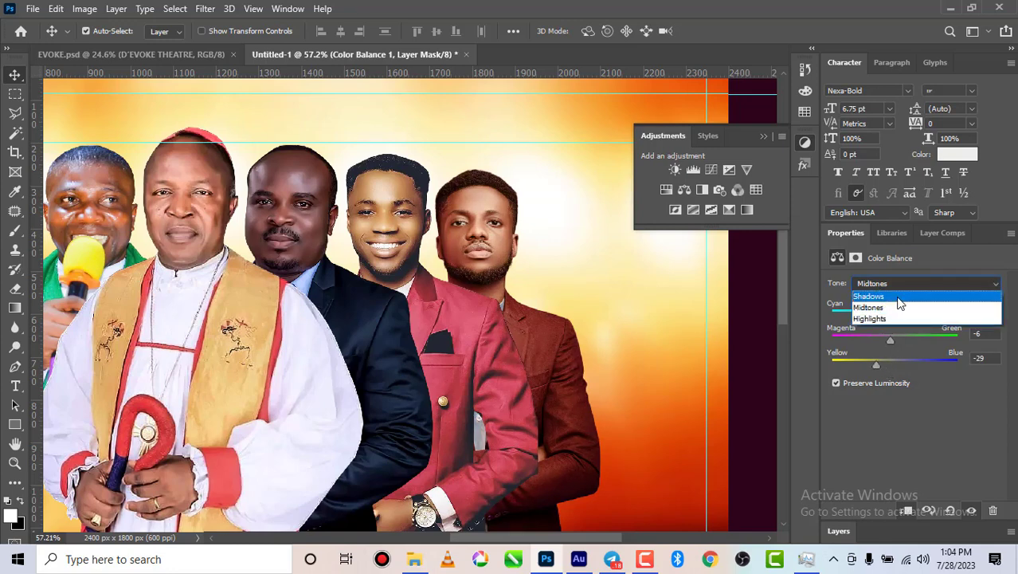
left_click(887, 316)
left_click(904, 313)
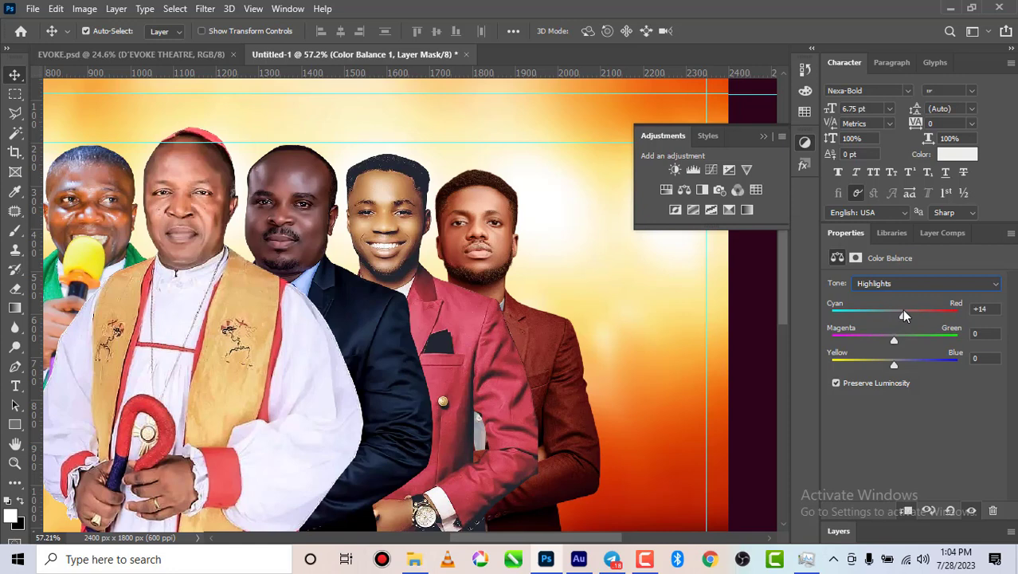
left_click(880, 364)
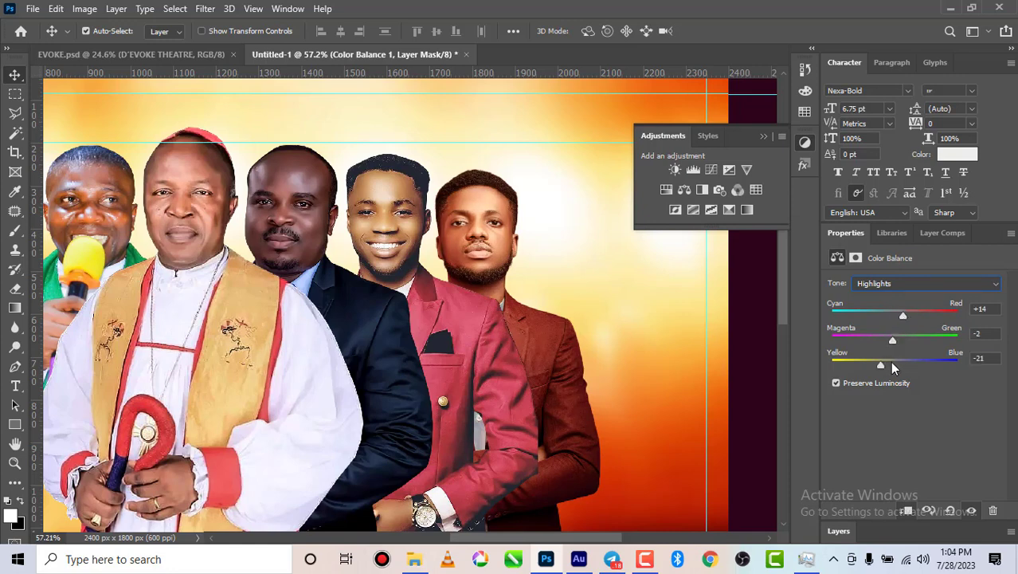
- Set the Color Balance shadows to Cyan-Red +7 and Yellow-Blue -21, with a slight shift toward magenta
left_click(916, 288)
left_click(913, 303)
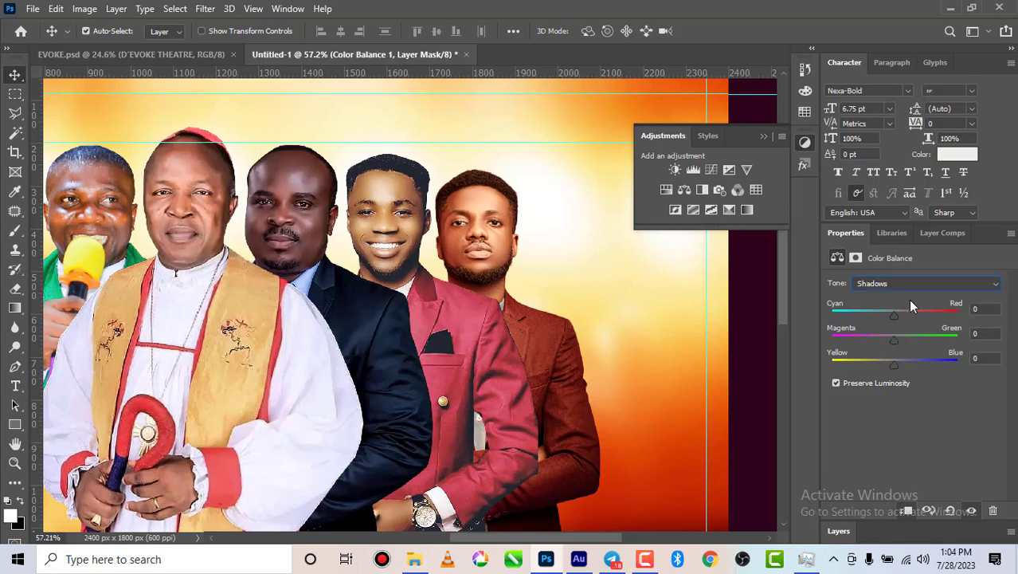
left_click(899, 316)
left_click(887, 336)
left_click(880, 363)
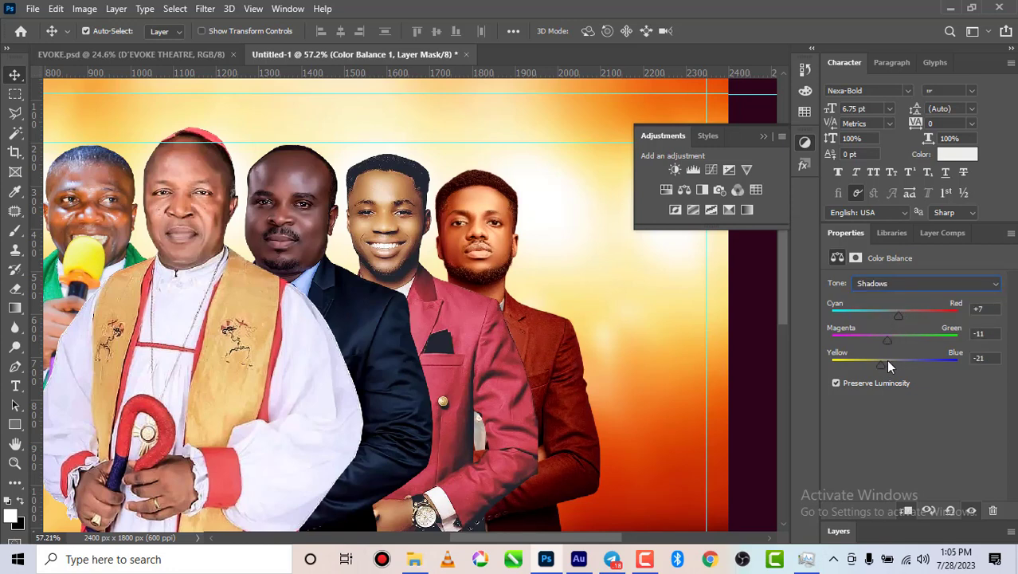
left_click(891, 338)
- Convert the maroon-suited man's portrait and its four clipped adjustment layers into a single smart object
left_click(840, 531)
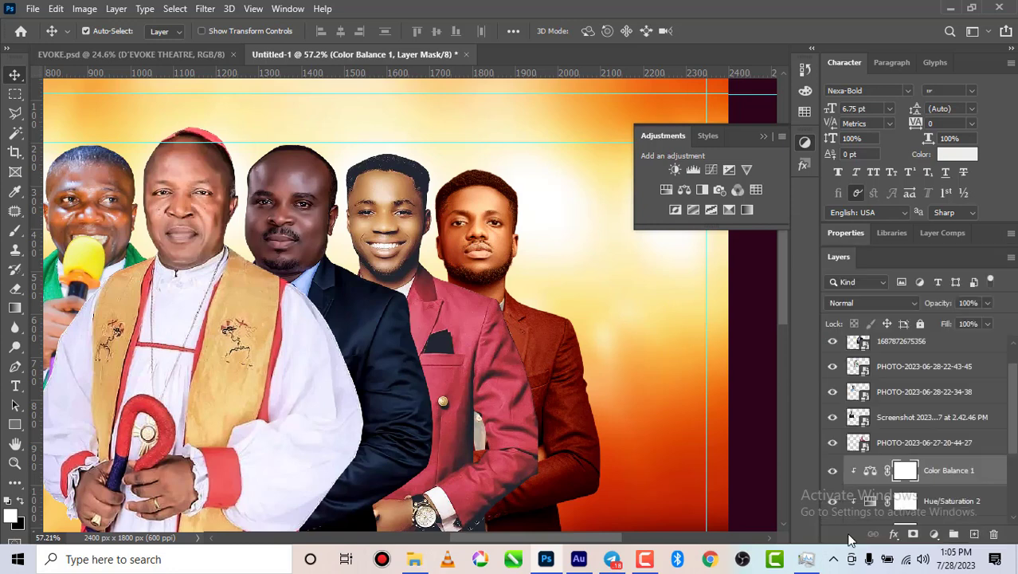
scroll(917, 490, "down", 3)
scroll(916, 490, "down", 2)
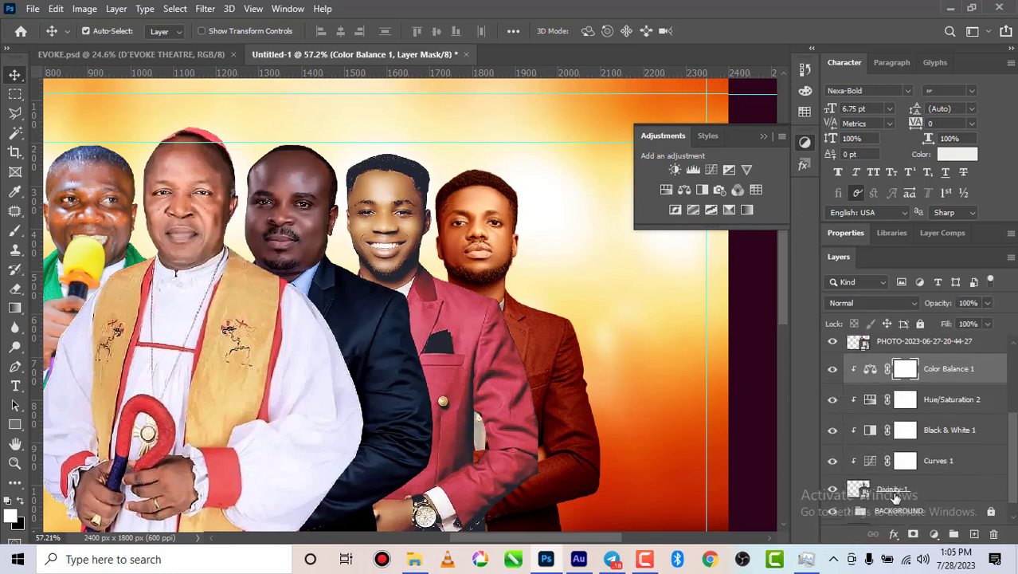
left_click(935, 493, "shift")
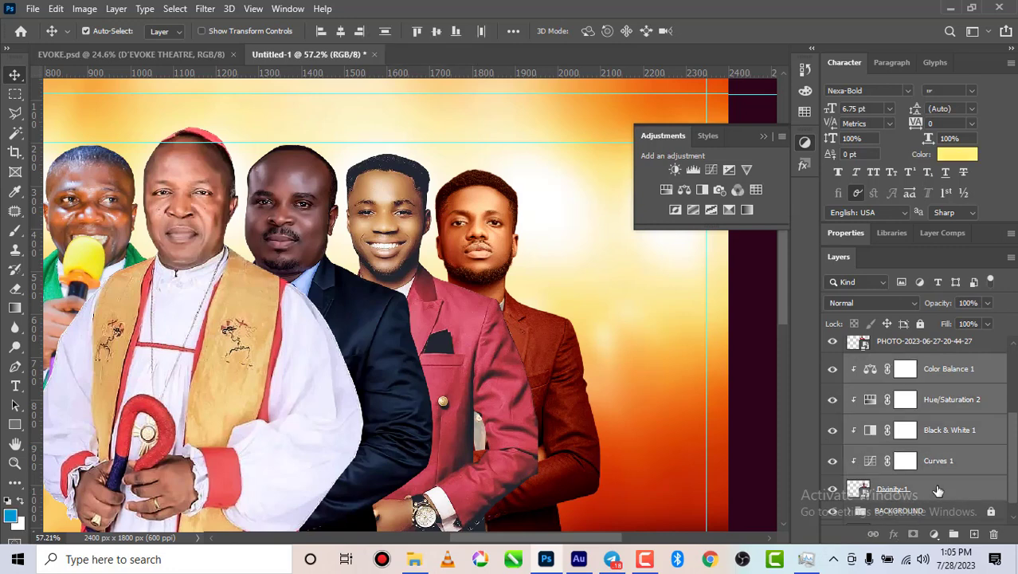
right_click(938, 490)
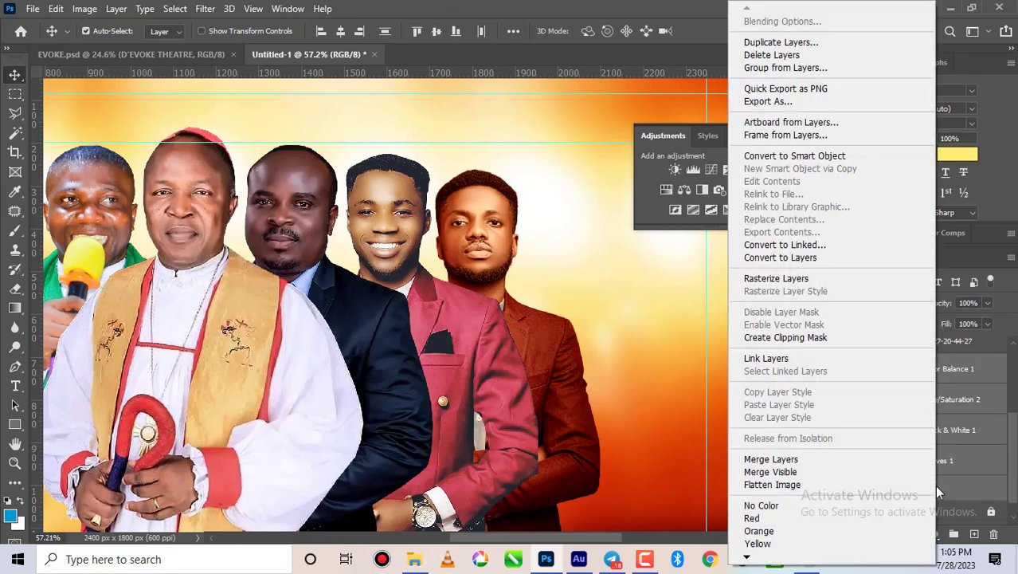
left_click(804, 158)
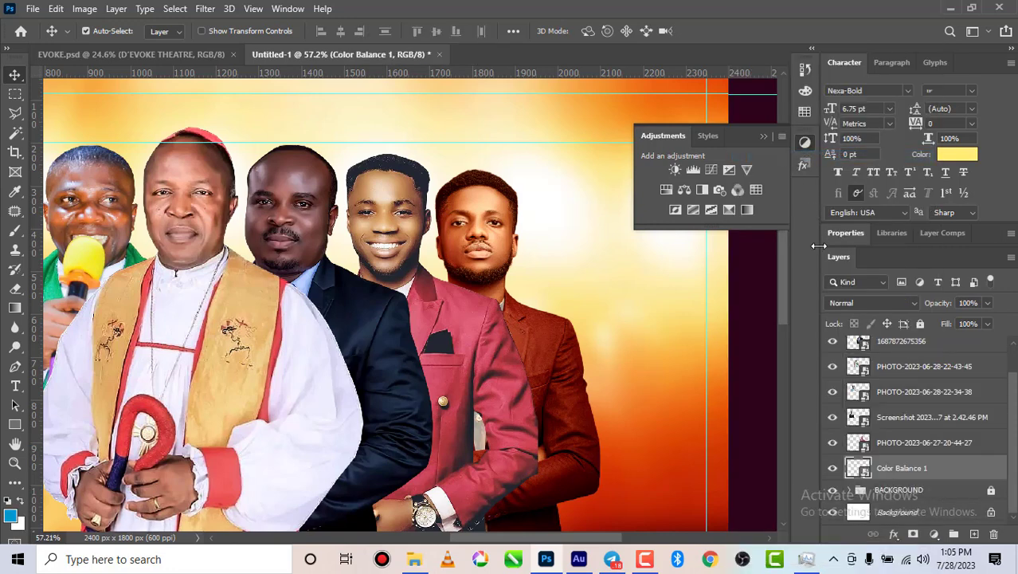
- Brighten the smiling man in the pinkish-red suit with a clipped Curves adjustment, using a curve point at input 114, output 144
left_click(393, 211)
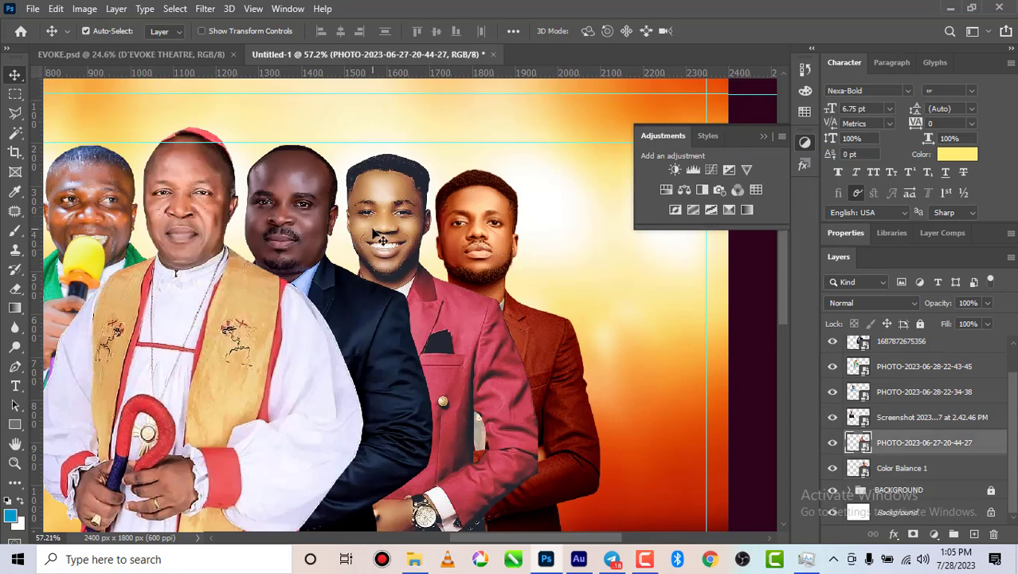
left_click(712, 170)
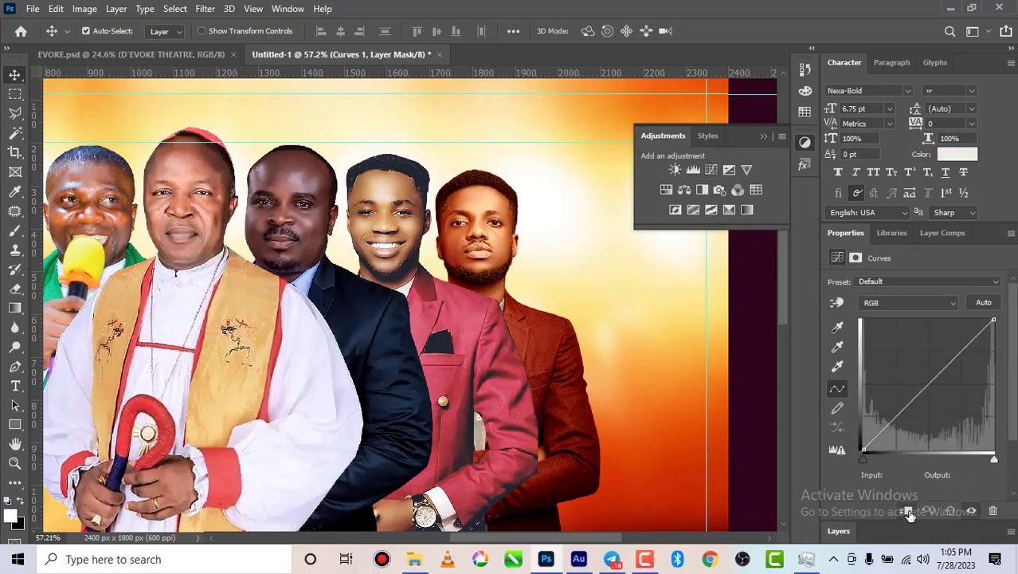
left_click_drag(928, 387, 922, 376)
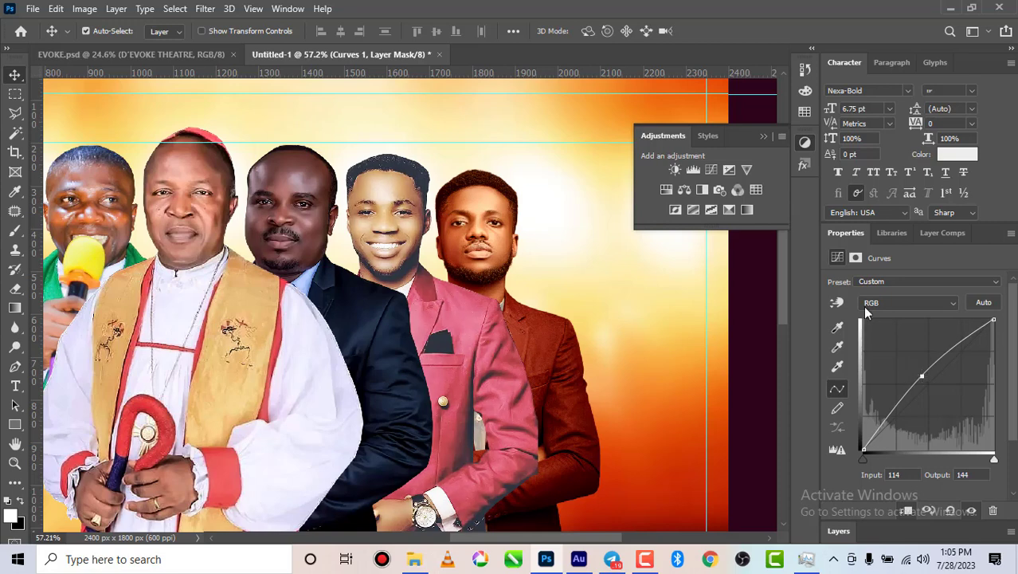
- Clip a Black & White adjustment to the pinkish-red-suited man's portrait and blend it in Soft Light at 28% opacity
left_click(703, 189)
left_click(904, 512)
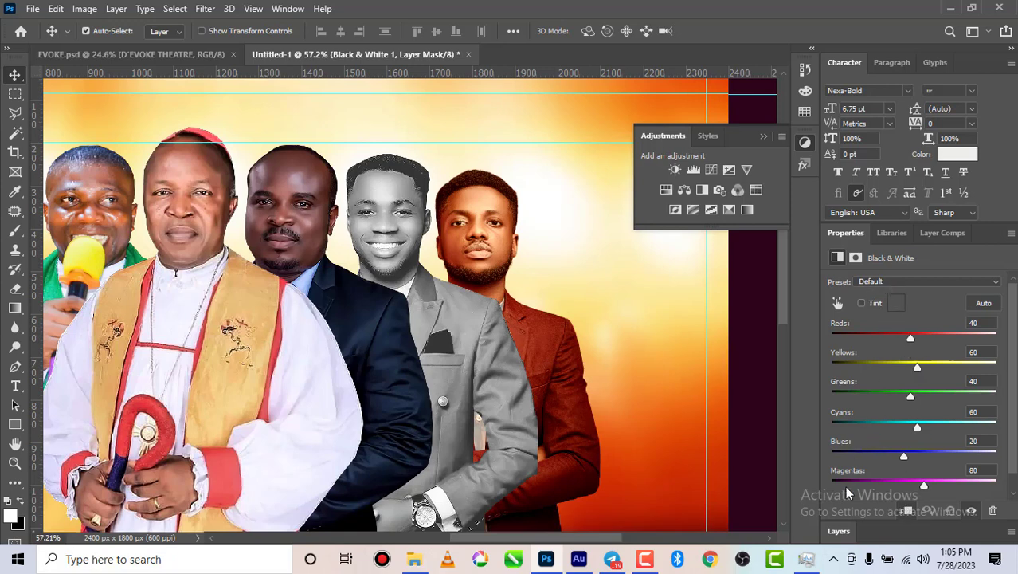
left_click(839, 532)
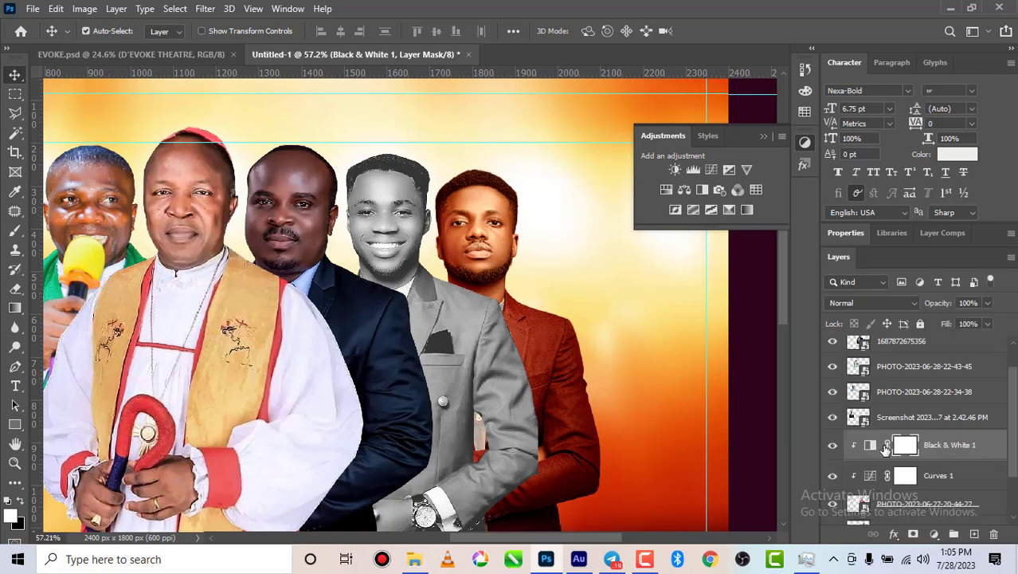
left_click(871, 303)
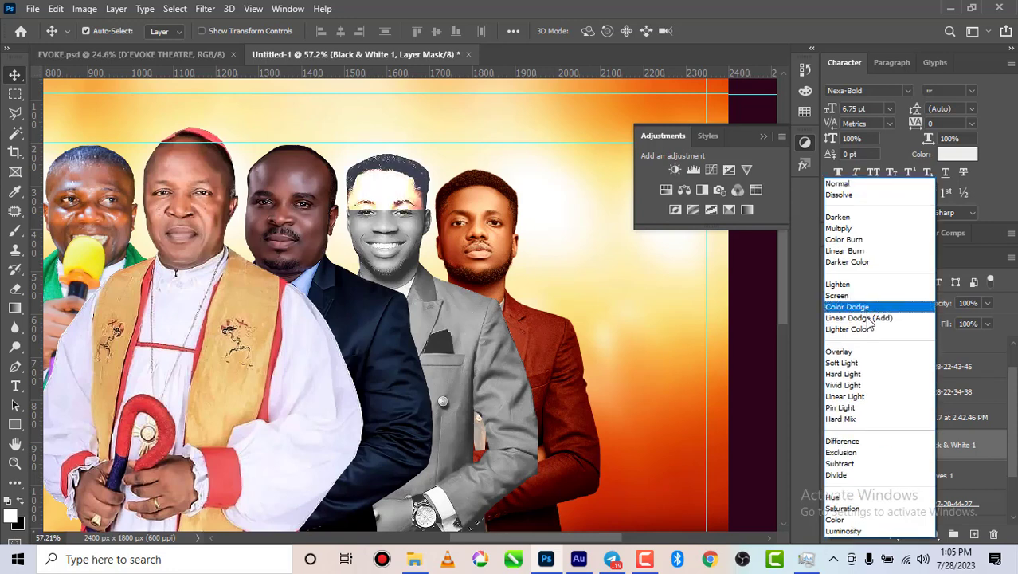
left_click(849, 364)
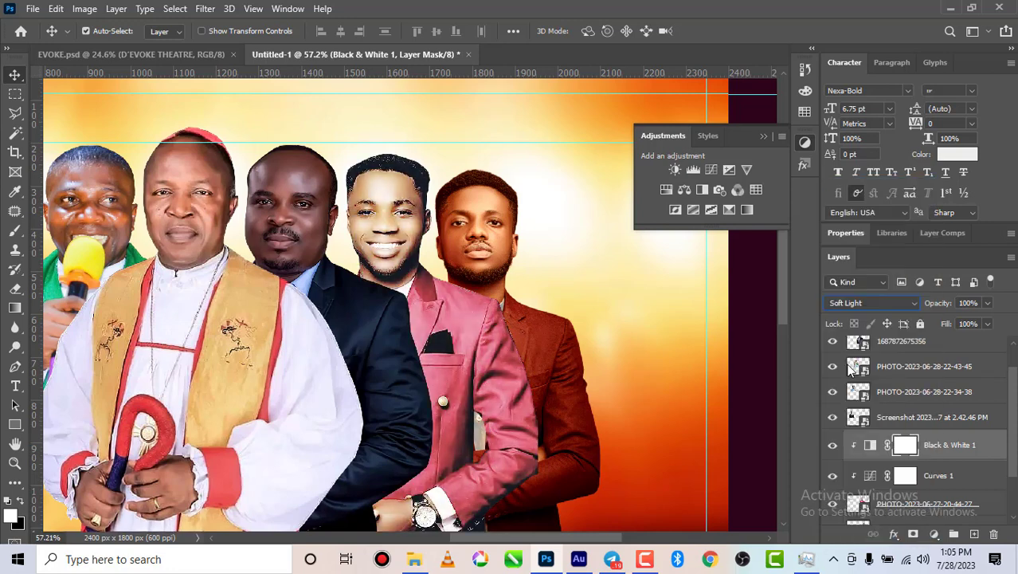
left_click(986, 304)
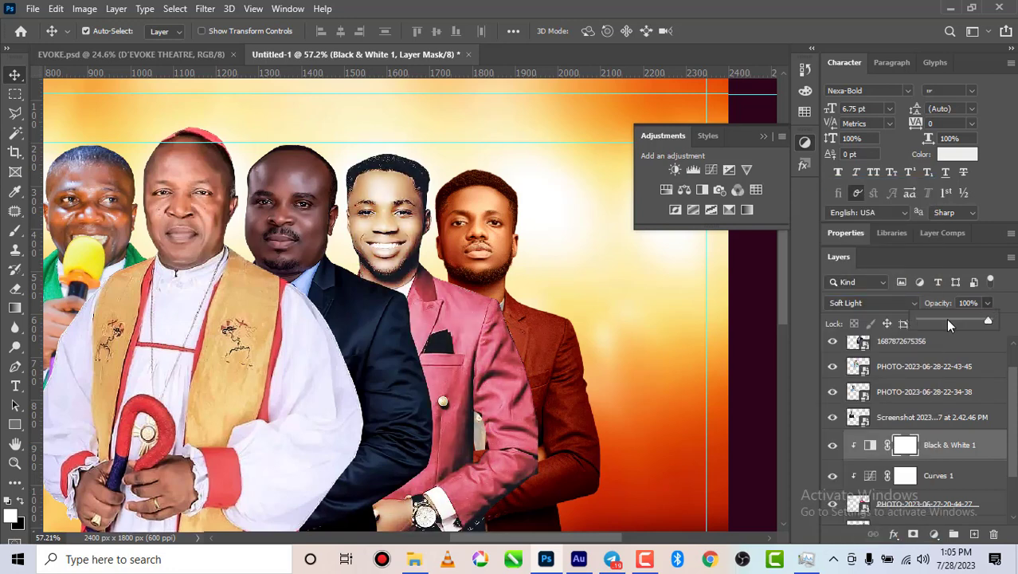
left_click_drag(948, 320, 940, 320)
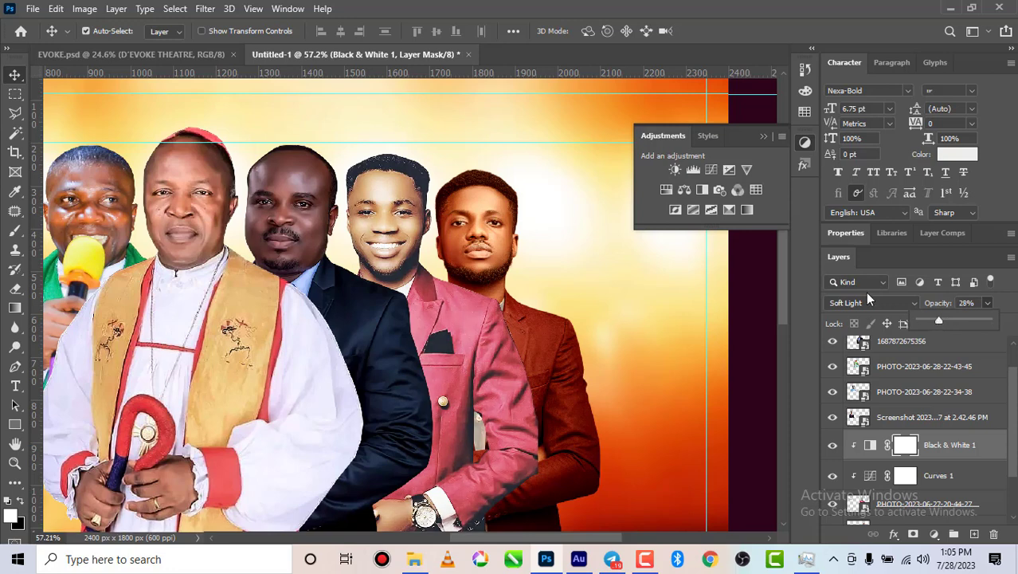
- Add a clipped Hue/Saturation adjustment to the pinkish-red-suited man's portrait with saturation at -41
left_click(668, 192)
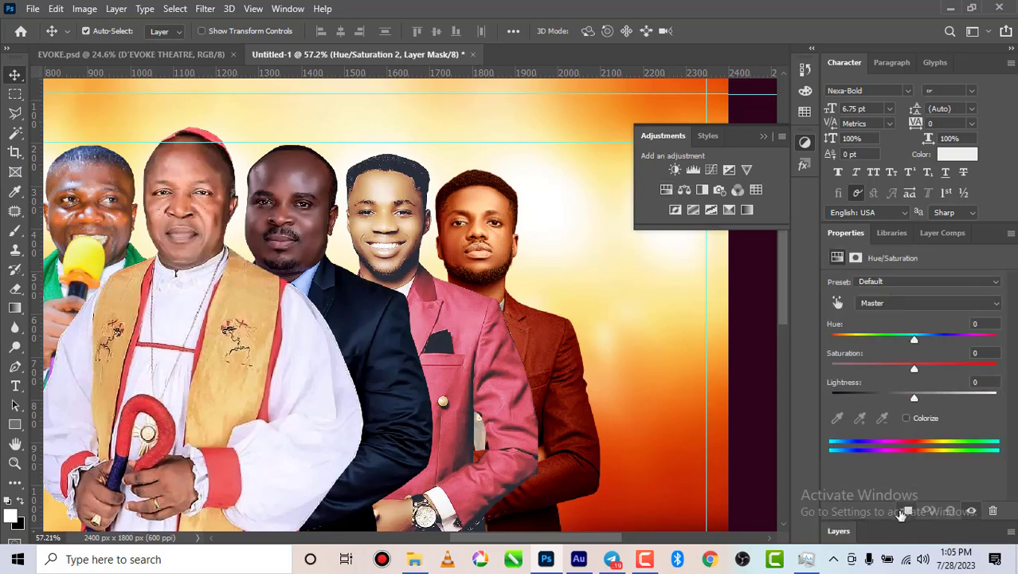
left_click(877, 364)
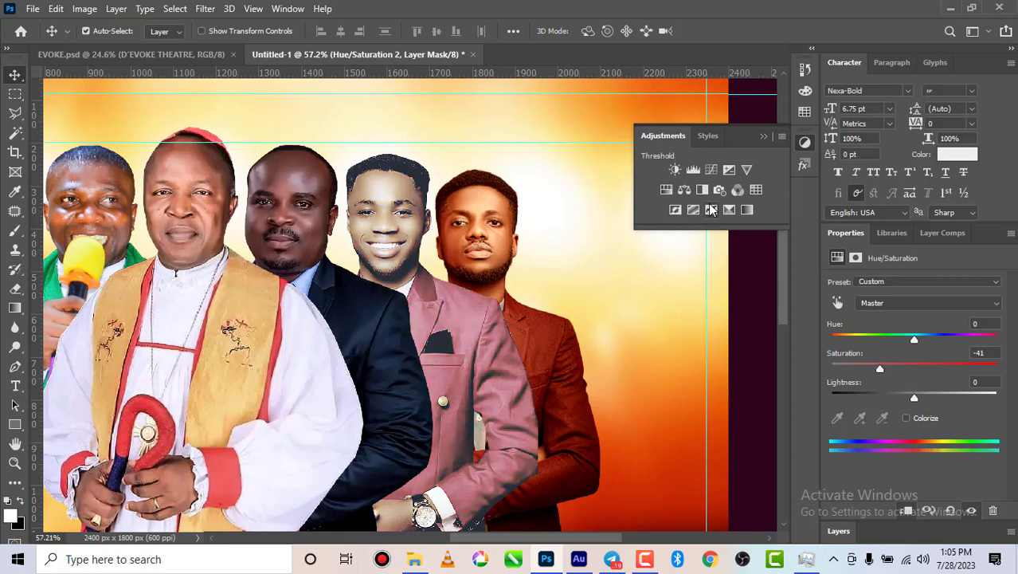
- Add a Color Balance adjustment to the pink-suited man, with midtones magenta -10, yellow -27 and highlights red +30, yellow -26
left_click(685, 191)
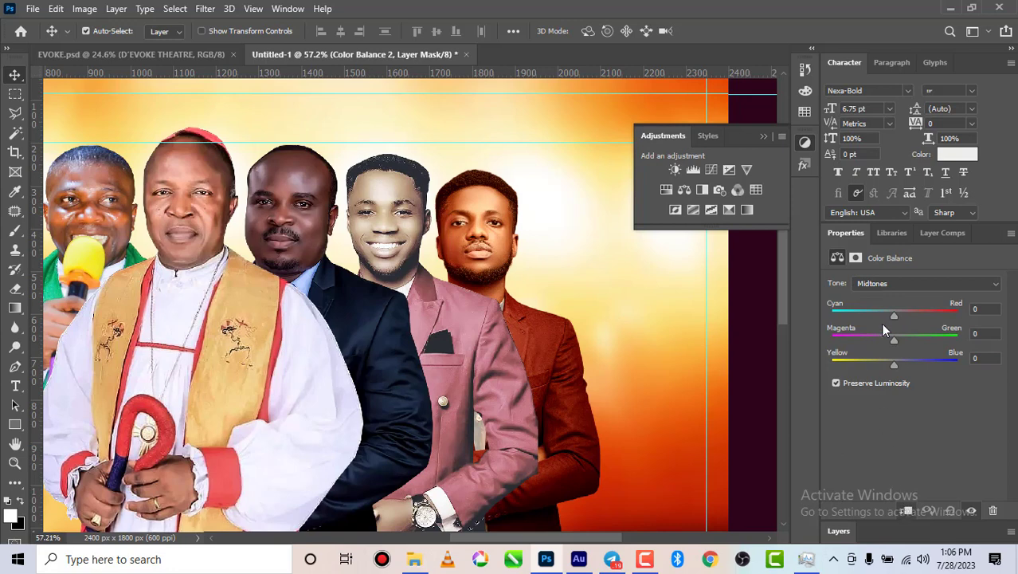
left_click_drag(903, 316, 877, 365)
left_click(913, 287)
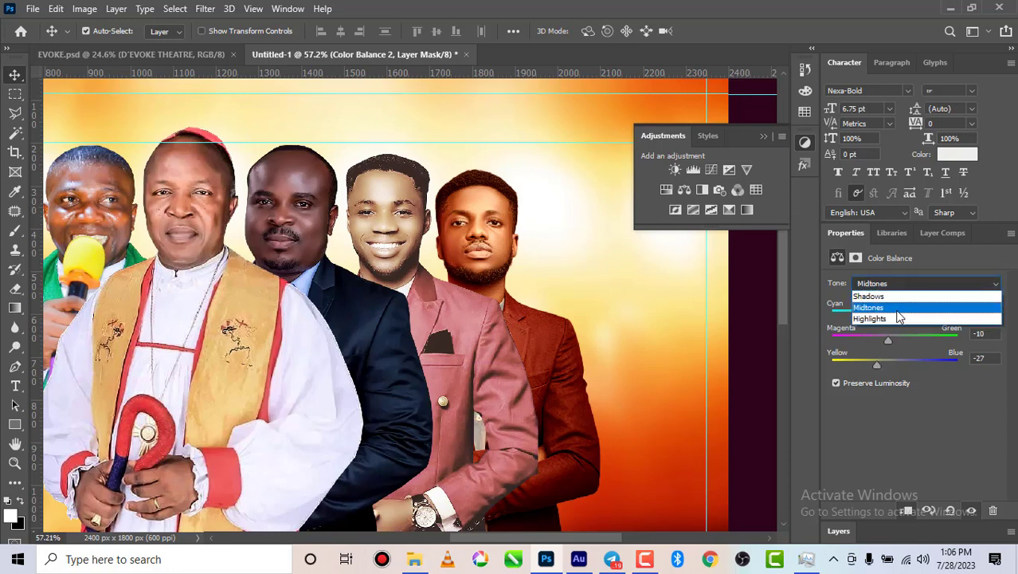
left_click(893, 317)
left_click_drag(906, 316, 913, 316)
left_click(878, 361)
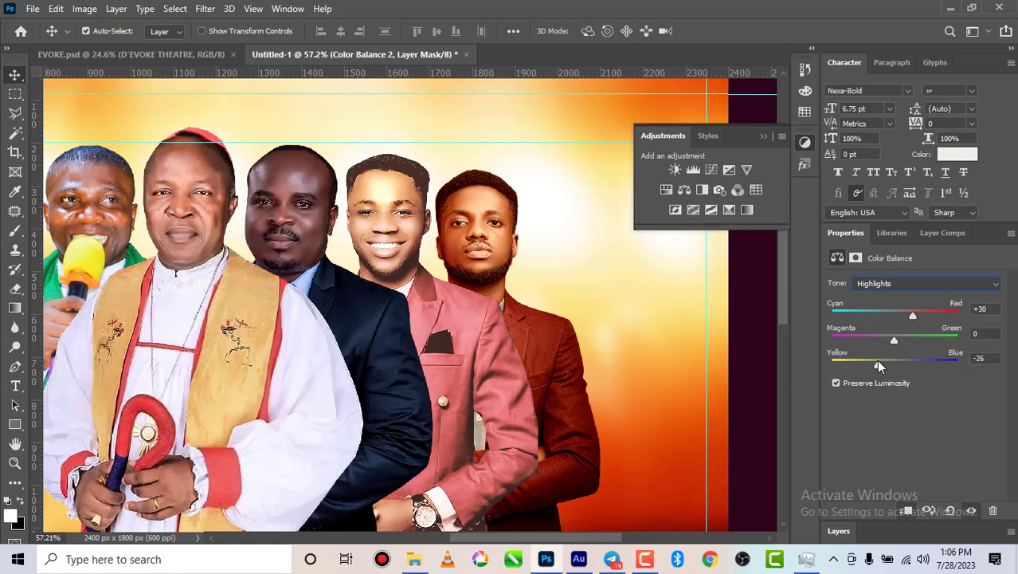
- Set the shadows of the pink-suited man's Color Balance to red +27, magenta -12 and yellow -21
left_click(916, 284)
left_click(876, 296)
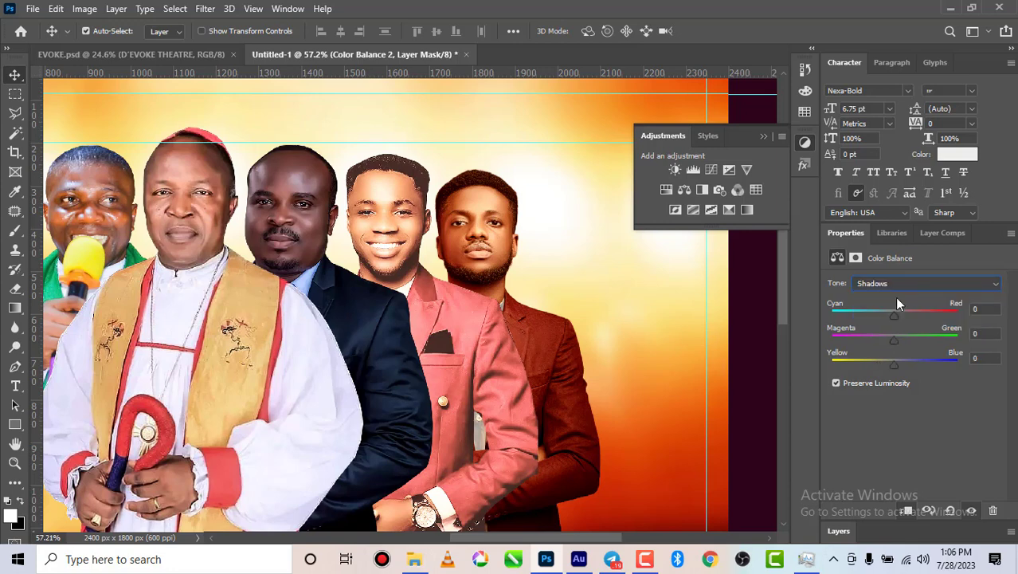
left_click(903, 314)
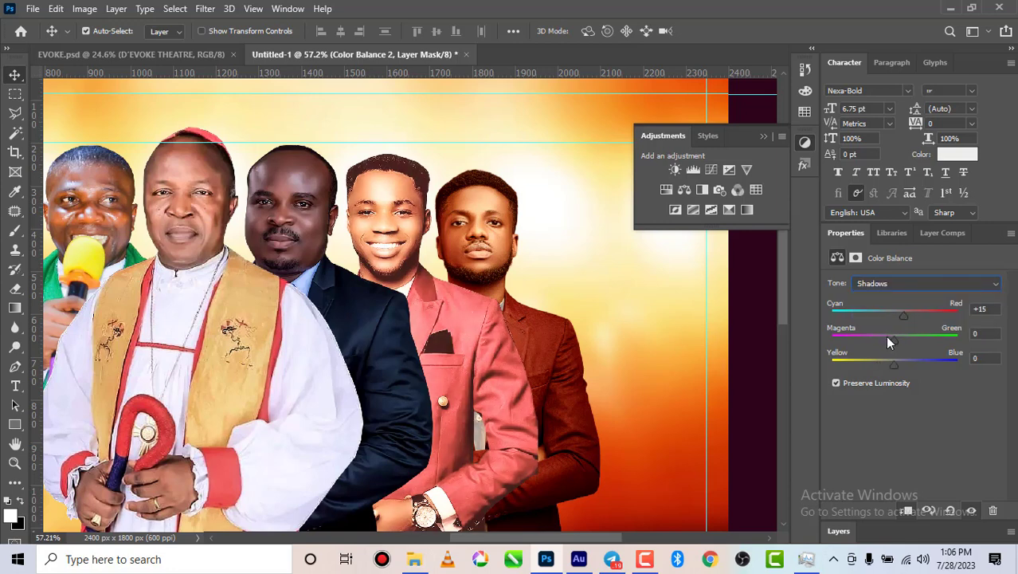
left_click(888, 339)
left_click(882, 363)
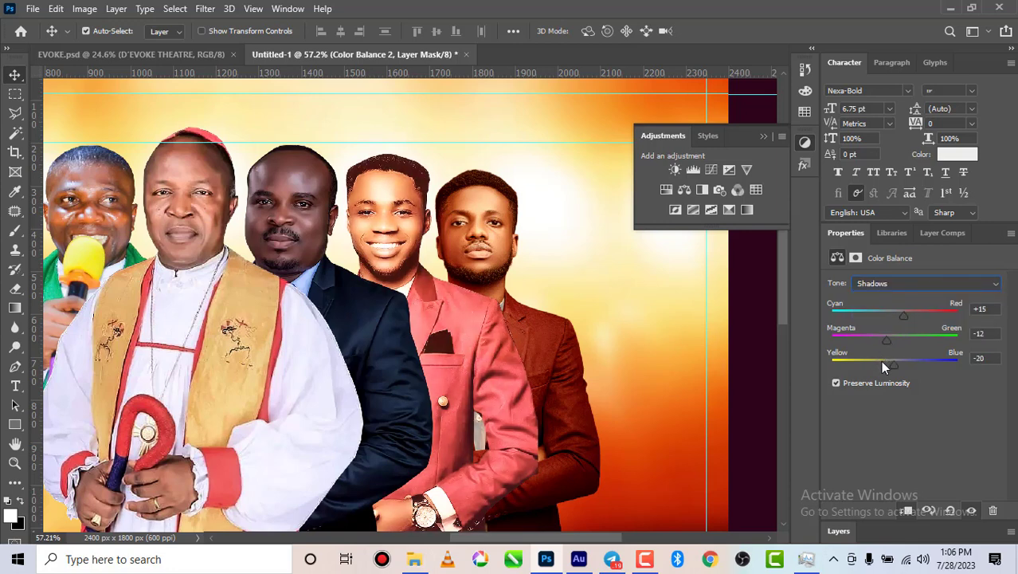
left_click(911, 315)
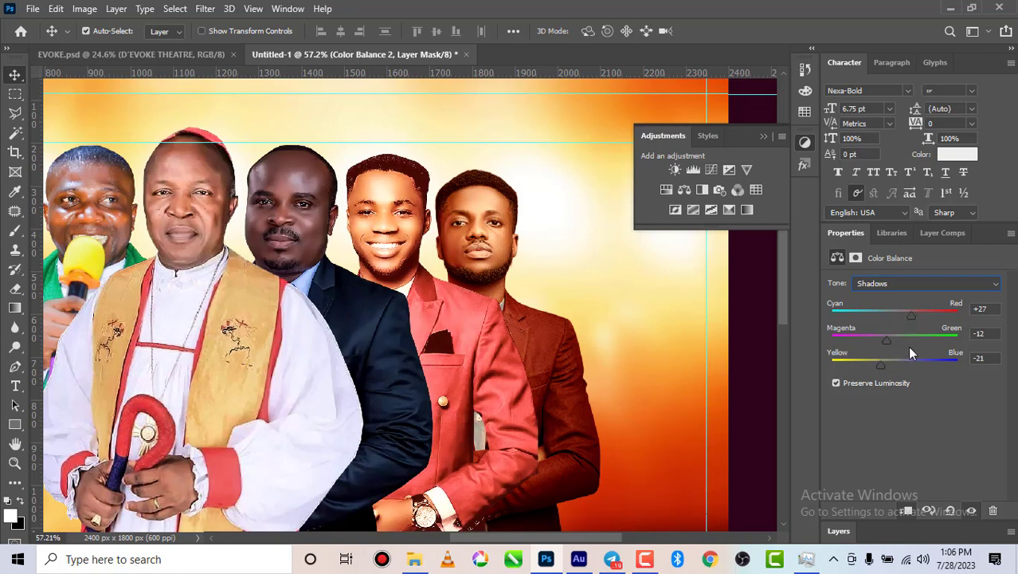
- Lower the midpoint of the pink-suited man's Curves 1 adjustment to input 115, output 138
left_click(839, 530)
scroll(845, 510, "down", 2)
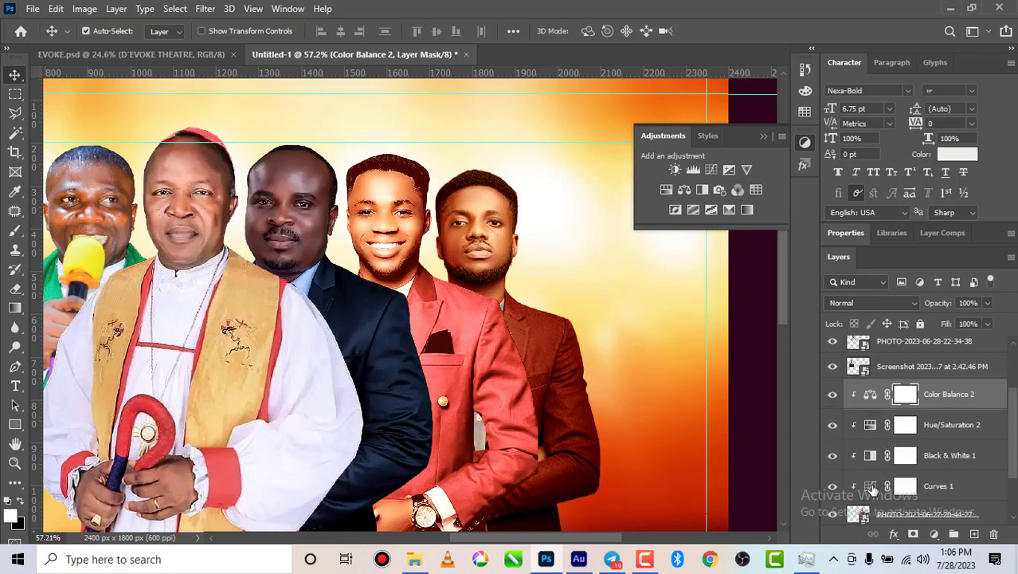
left_click(873, 490)
double_click(870, 486)
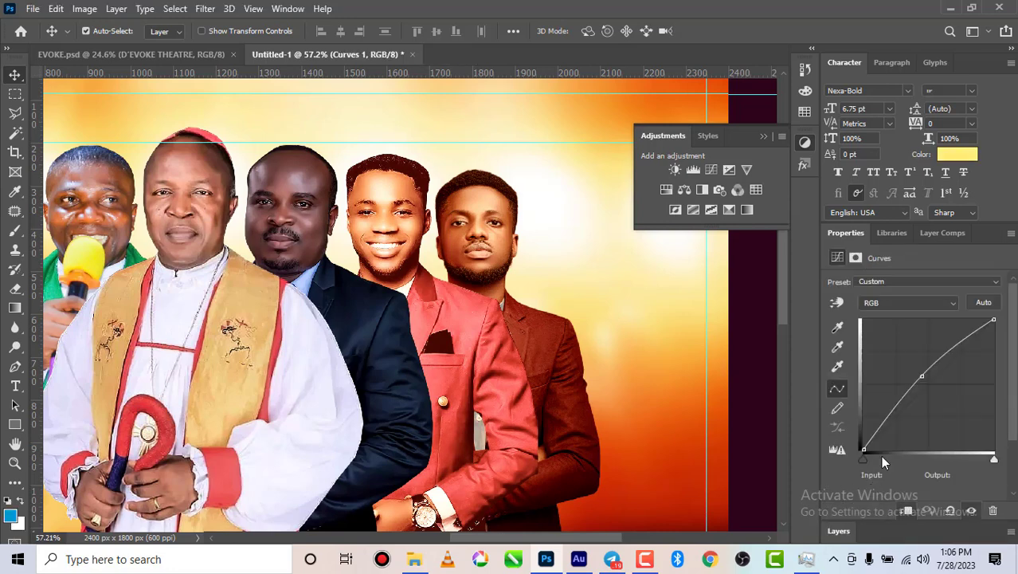
left_click_drag(921, 392, 922, 382)
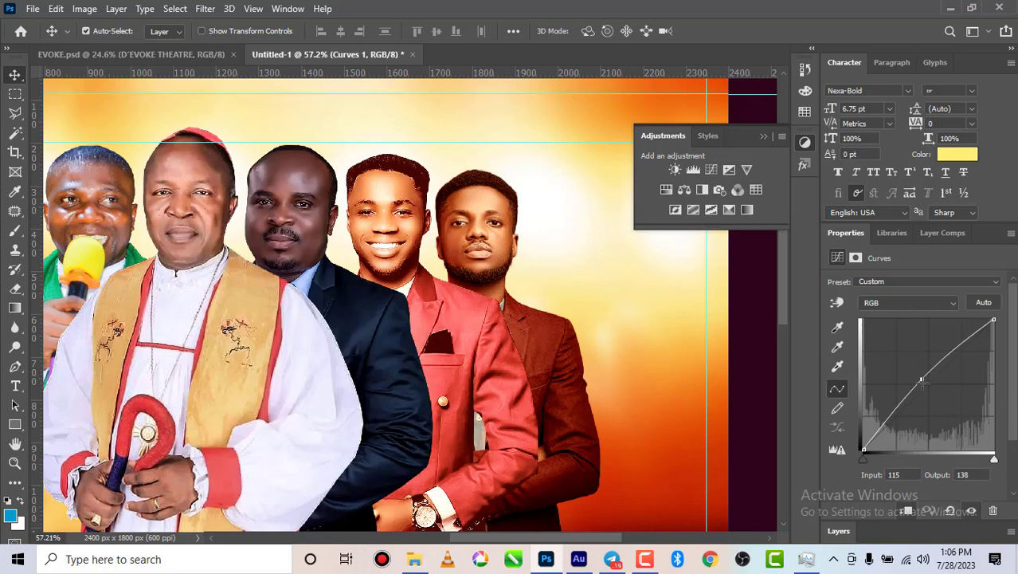
- Convert the pink-suited man's photo layer and its four clipped adjustments, up to Color Balance 2, into one smart object
left_click(839, 532)
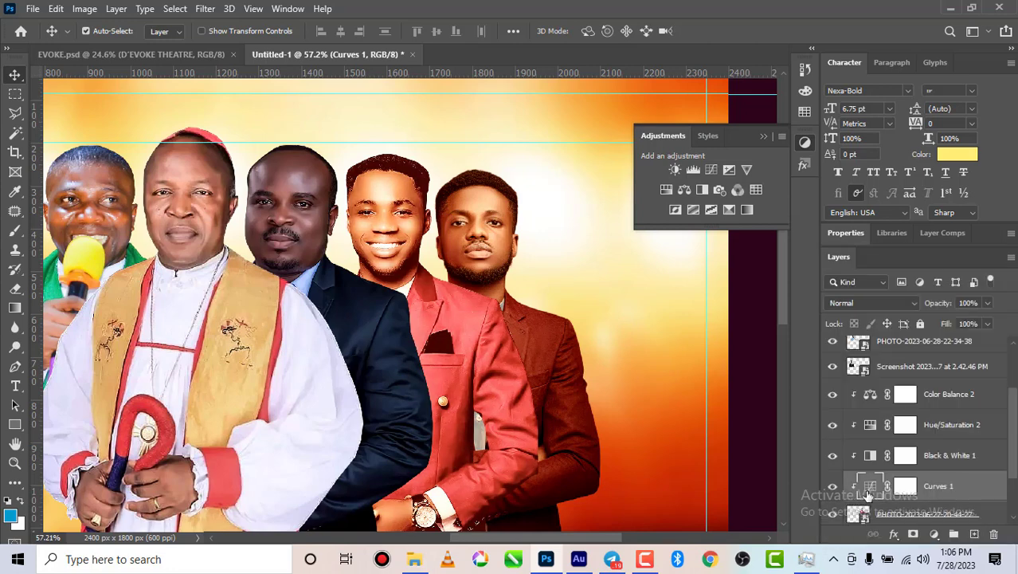
left_click(938, 392)
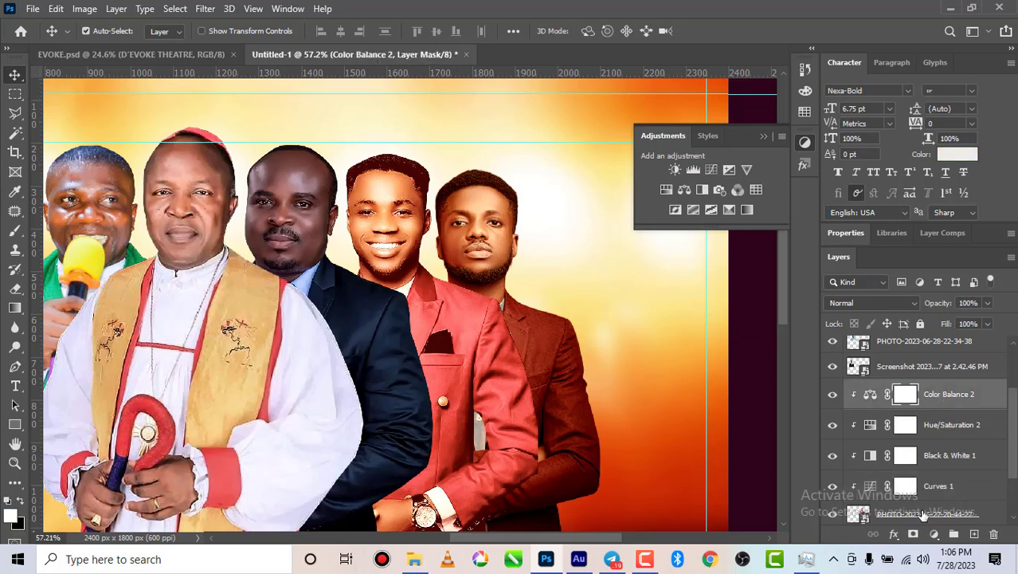
left_click(923, 514, "shift")
right_click(923, 514)
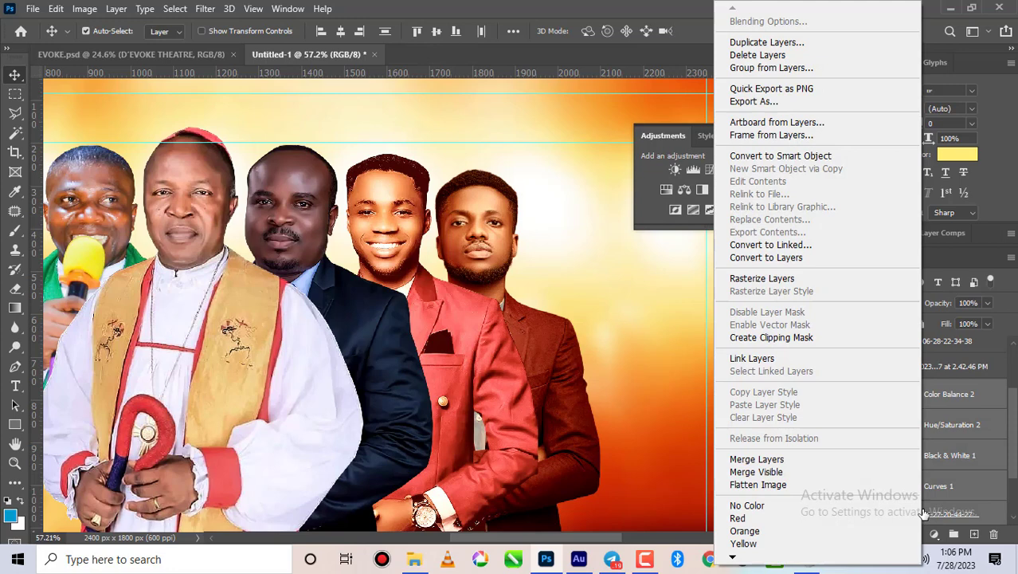
left_click(780, 156)
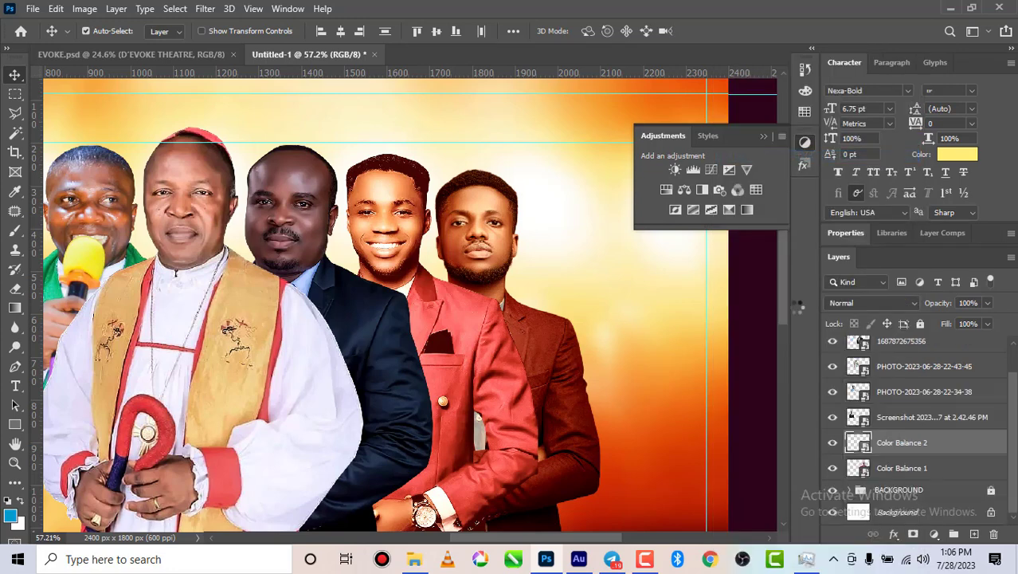
- Add a clipped Curves adjustment to the navy-suited man's layer and raise its midpoint to input 111, output 150
scroll(611, 323, "down", 5)
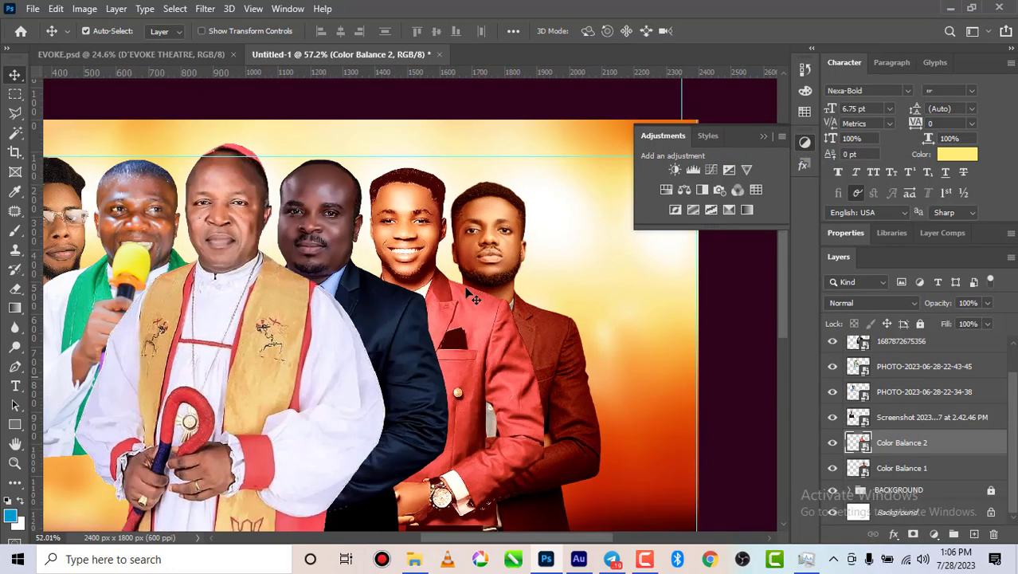
scroll(413, 265, "up", 3)
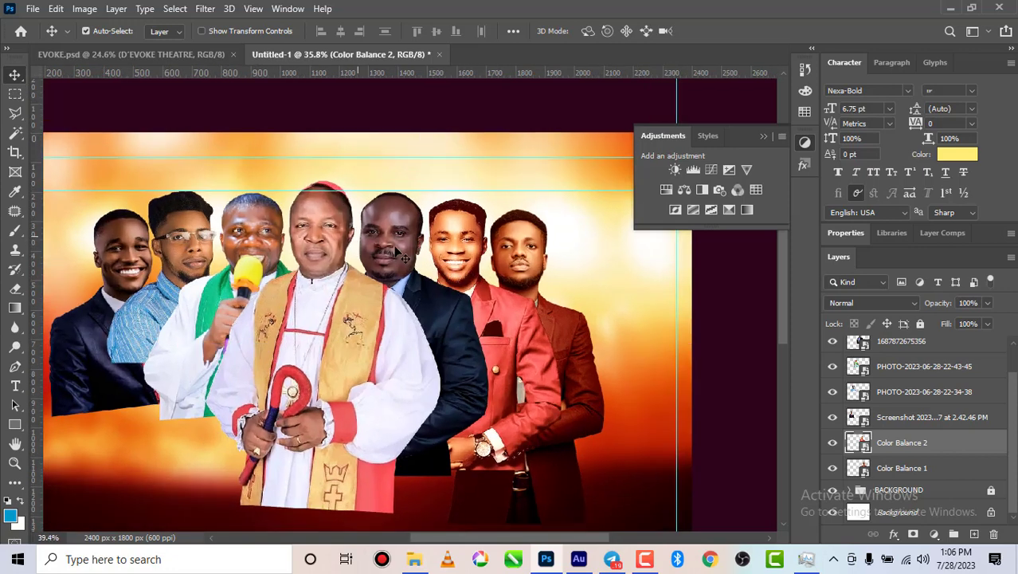
left_click(400, 241)
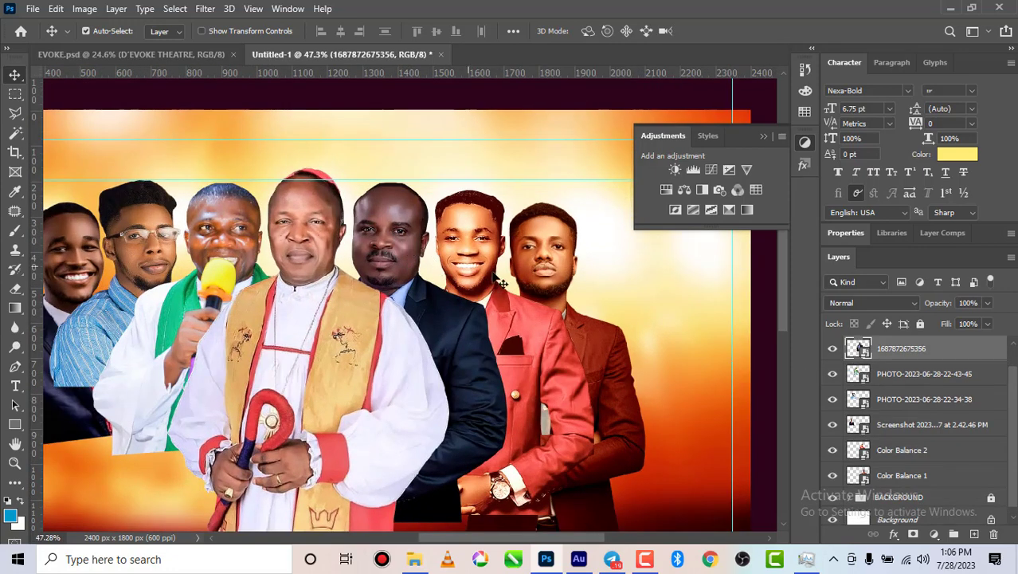
left_click(711, 170)
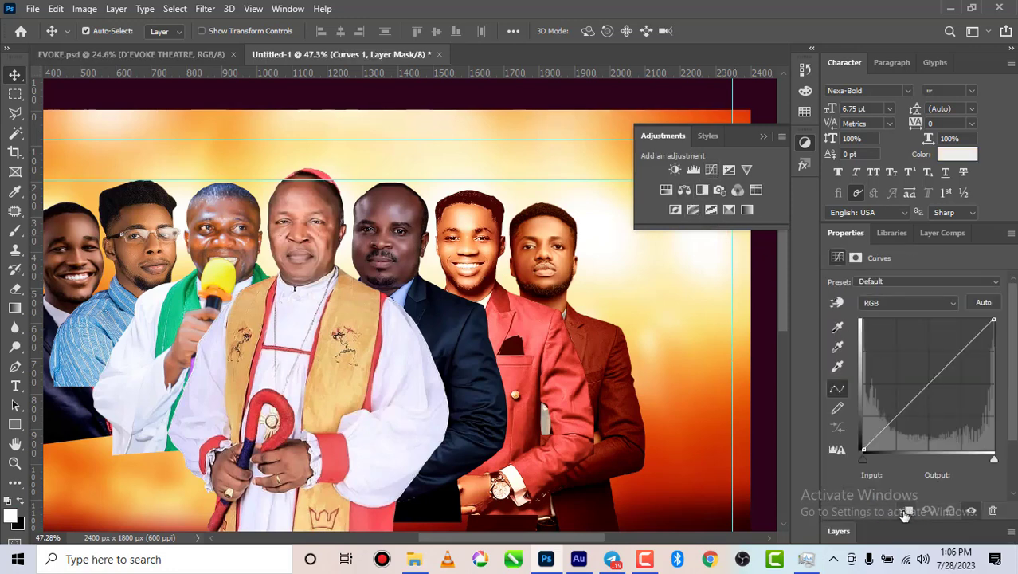
left_click_drag(931, 384, 920, 373)
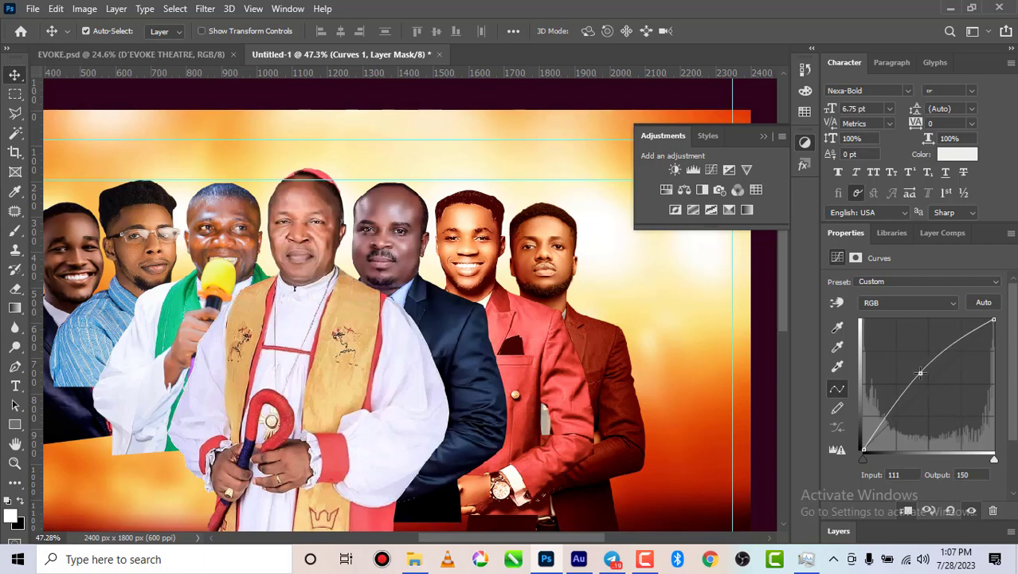
- Clip a Black & White adjustment to the navy-suited man's layer, blended as Soft Light at 36% opacity
left_click(702, 189)
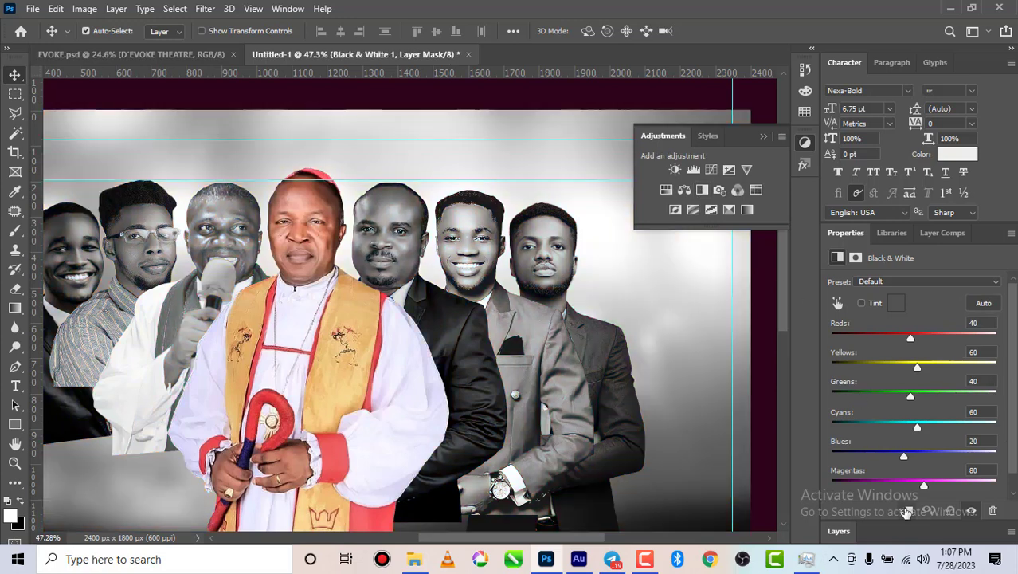
left_click(906, 511)
left_click(839, 531)
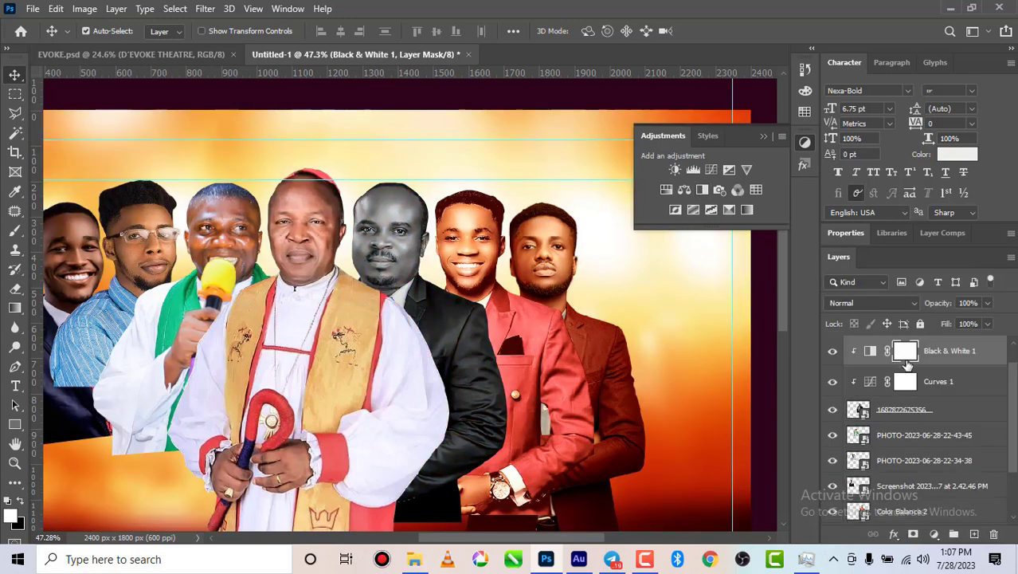
left_click(880, 305)
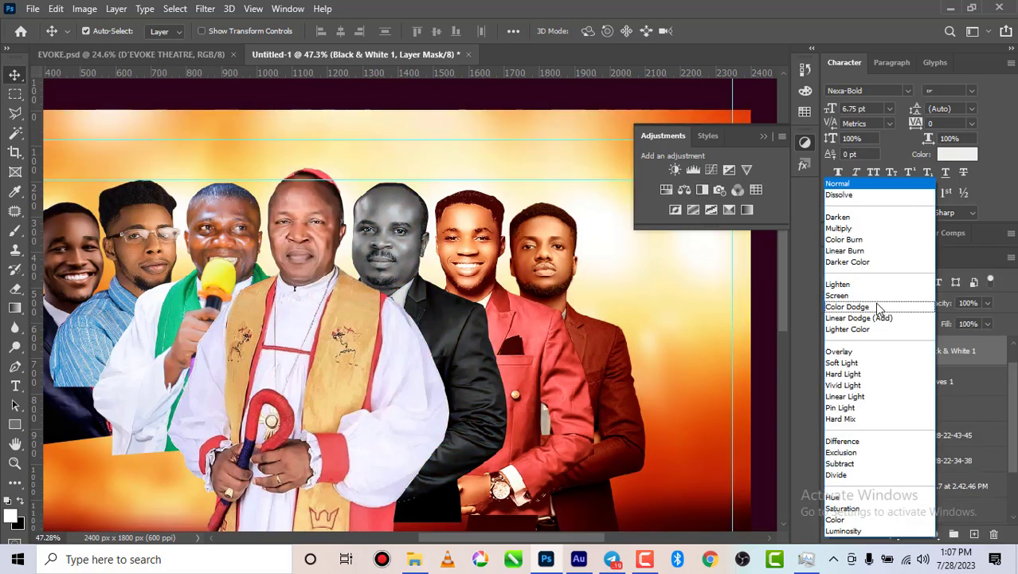
left_click(849, 363)
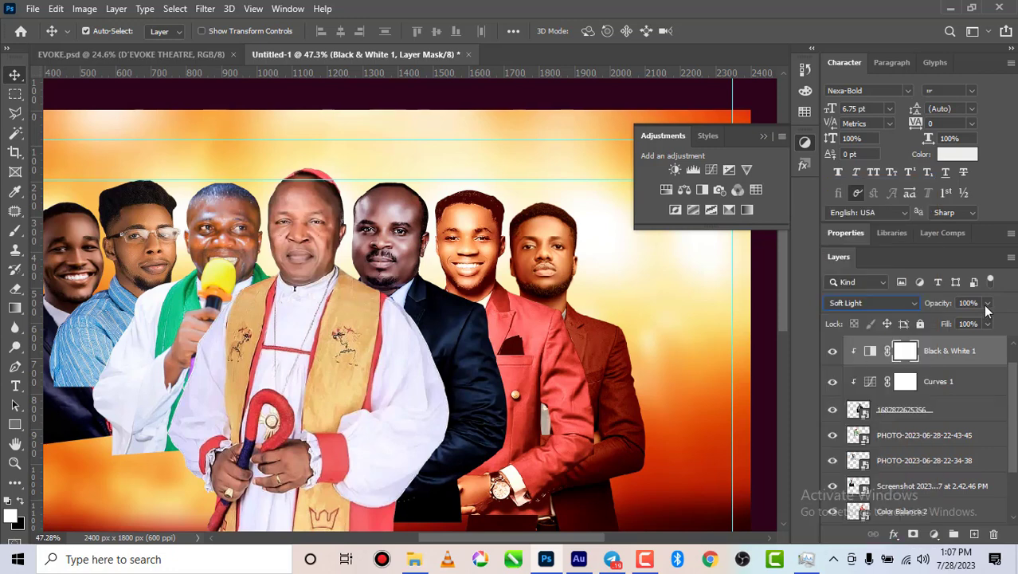
left_click(986, 304)
left_click_drag(991, 321, 942, 317)
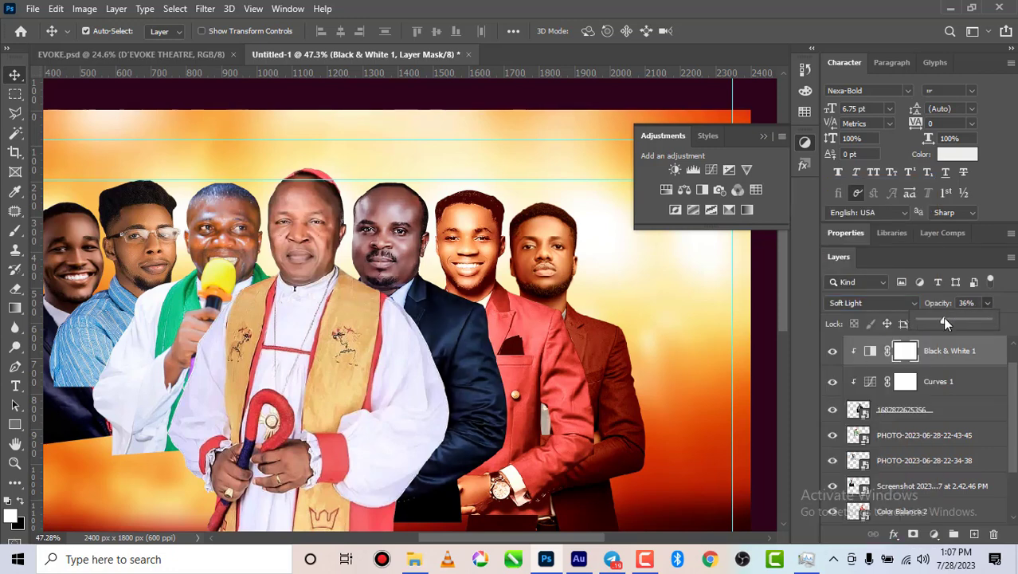
- Clip Hue/Saturation with saturation -48 and Color Balance with midtones red +36, magenta -18, yellow -43 to the navy-suited man's layer
left_click(666, 190)
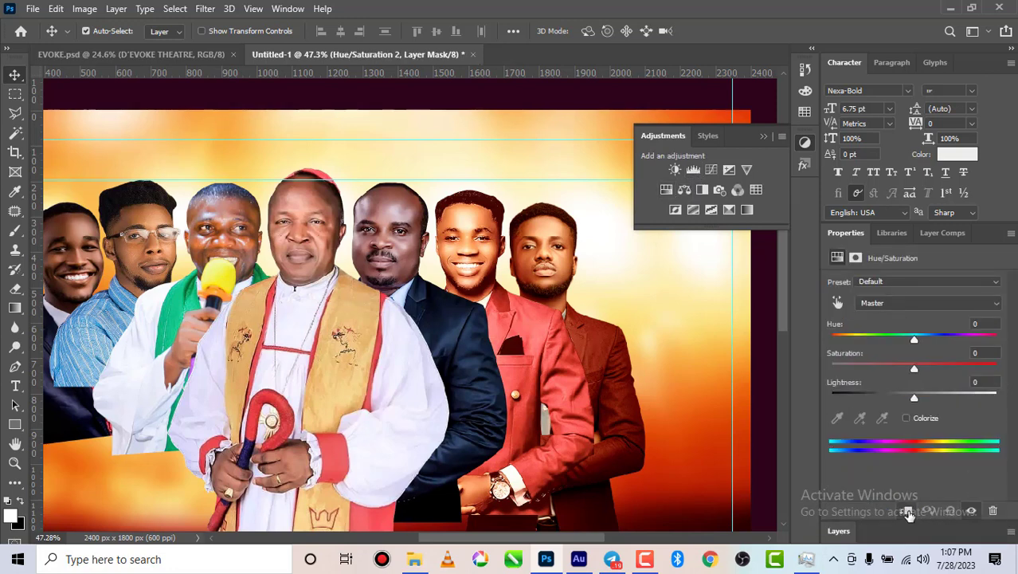
left_click(872, 368)
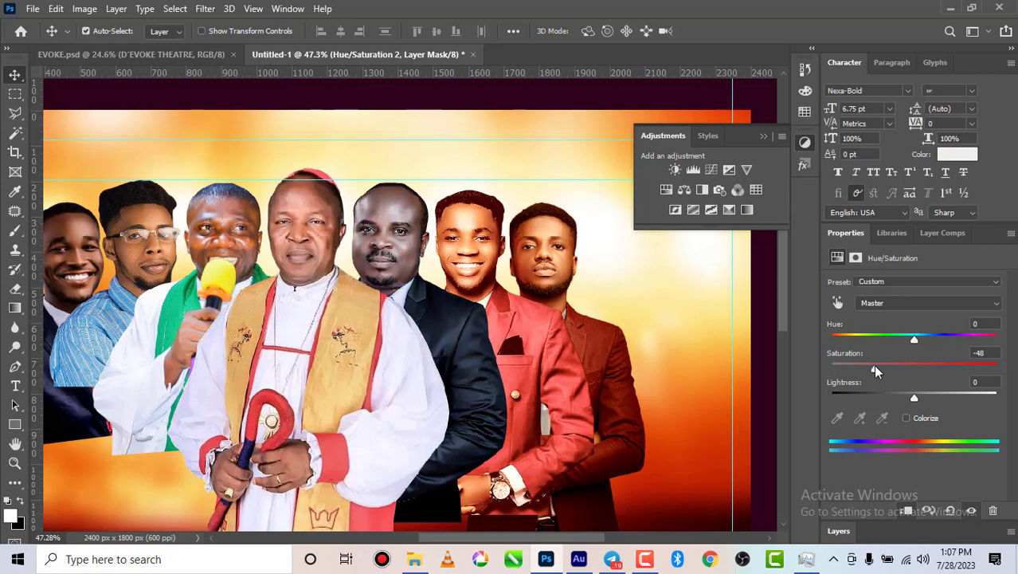
left_click(684, 193)
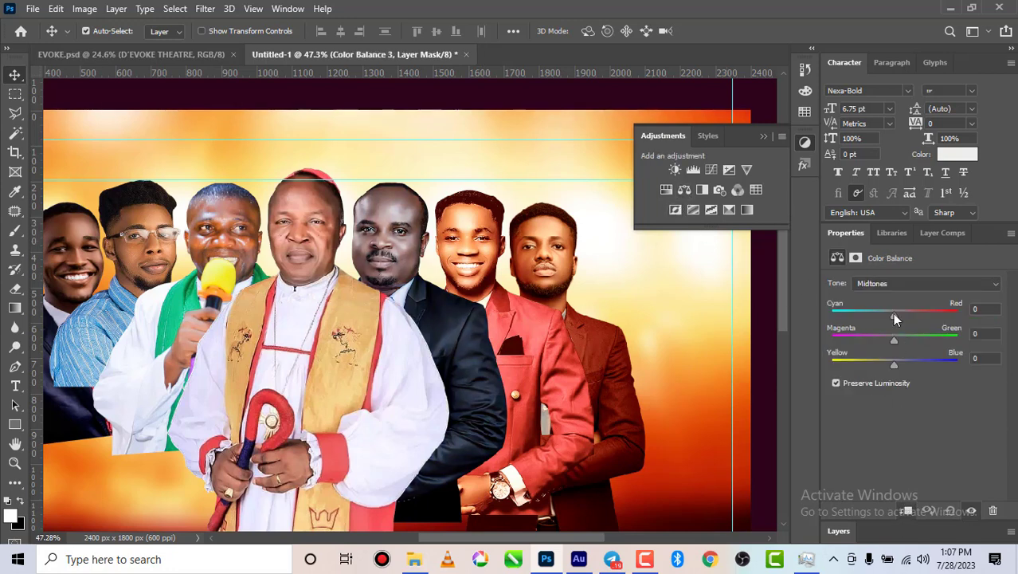
left_click(916, 314)
left_click(867, 361)
left_click(888, 337)
left_click(906, 286)
left_click(899, 310)
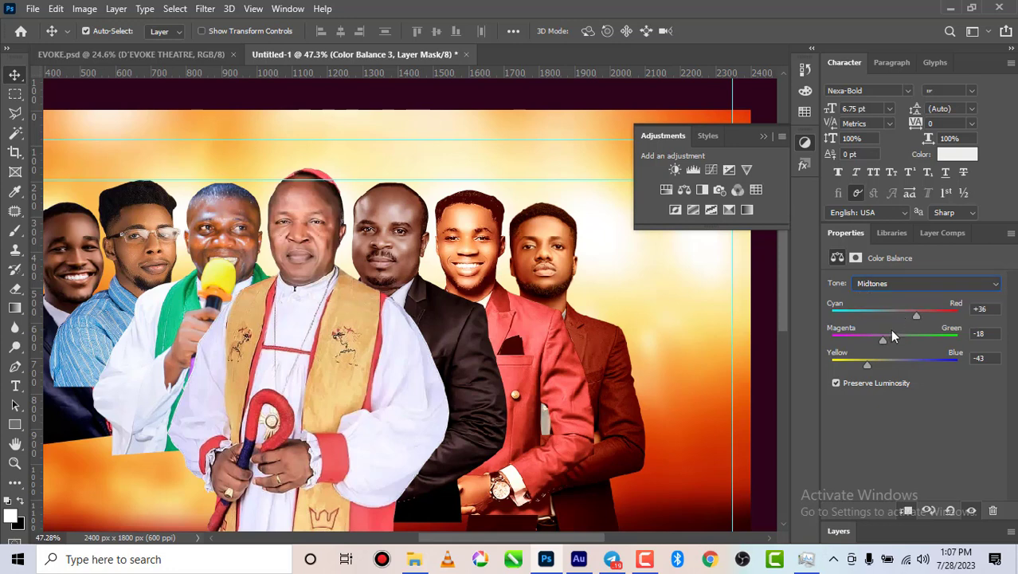
- Set the highlights of the navy-suited man's Color Balance to red +20 and yellow -29
left_click(903, 286)
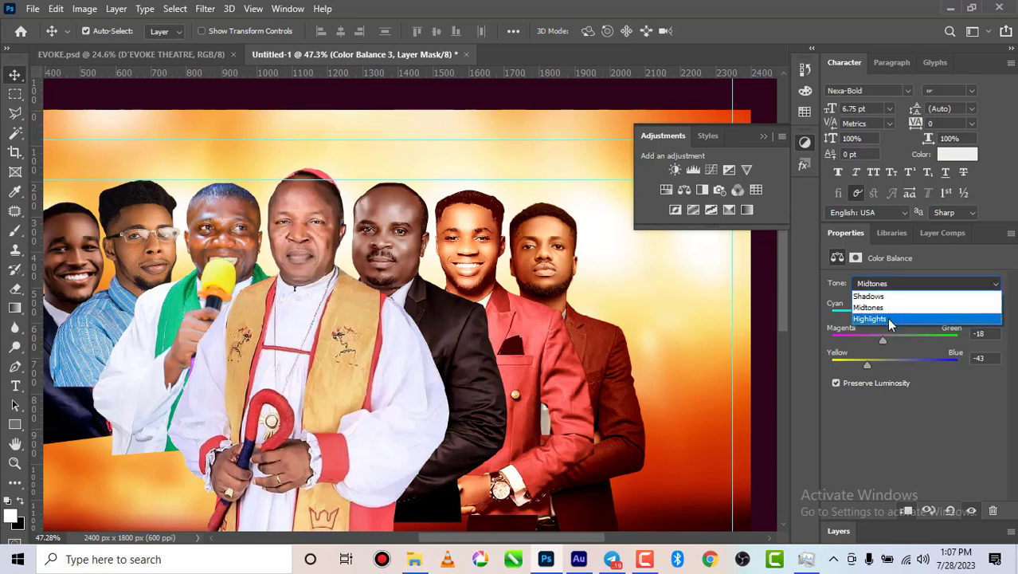
left_click(887, 317)
left_click(906, 315)
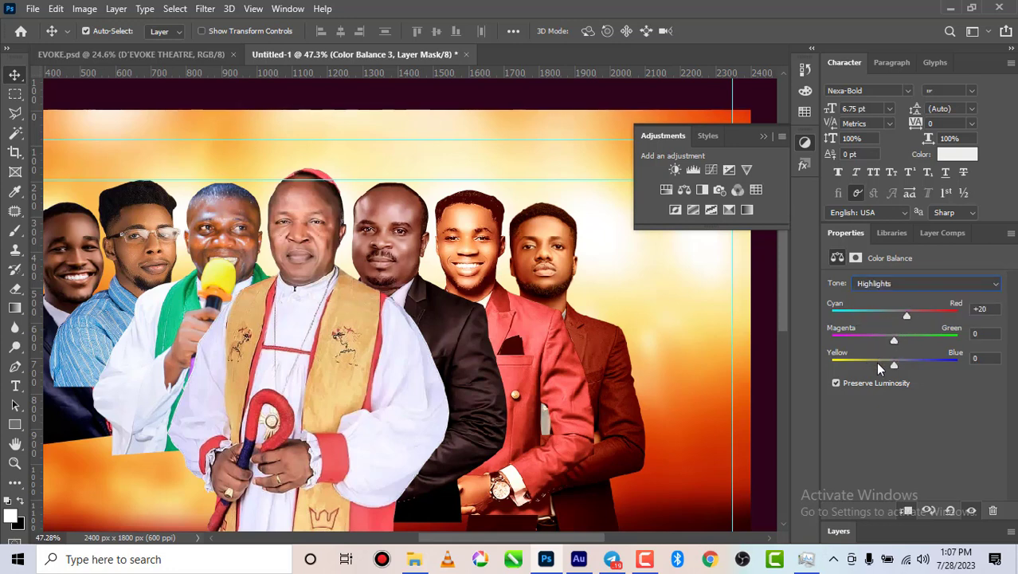
left_click_drag(877, 363, 875, 358)
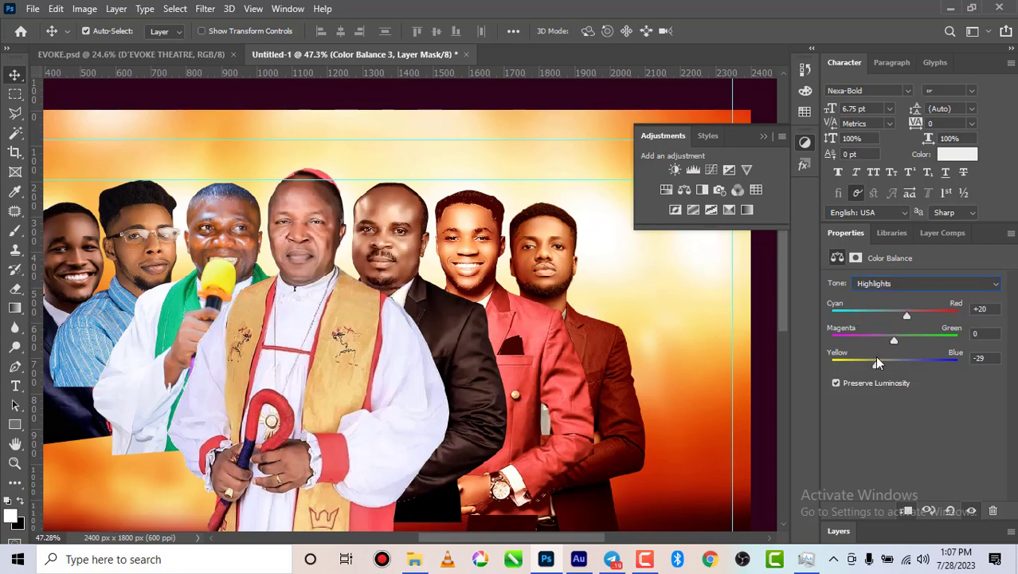
- Set the shadows of the navy-suited man's Color Balance to red +5, magenta -14 and yellow -36
left_click(928, 285)
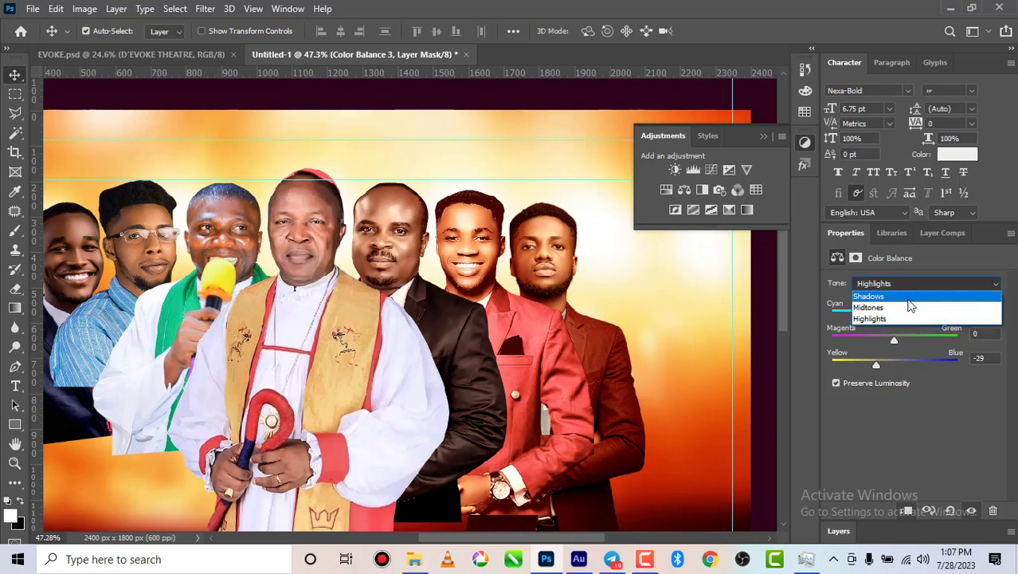
left_click(909, 299)
left_click(898, 315)
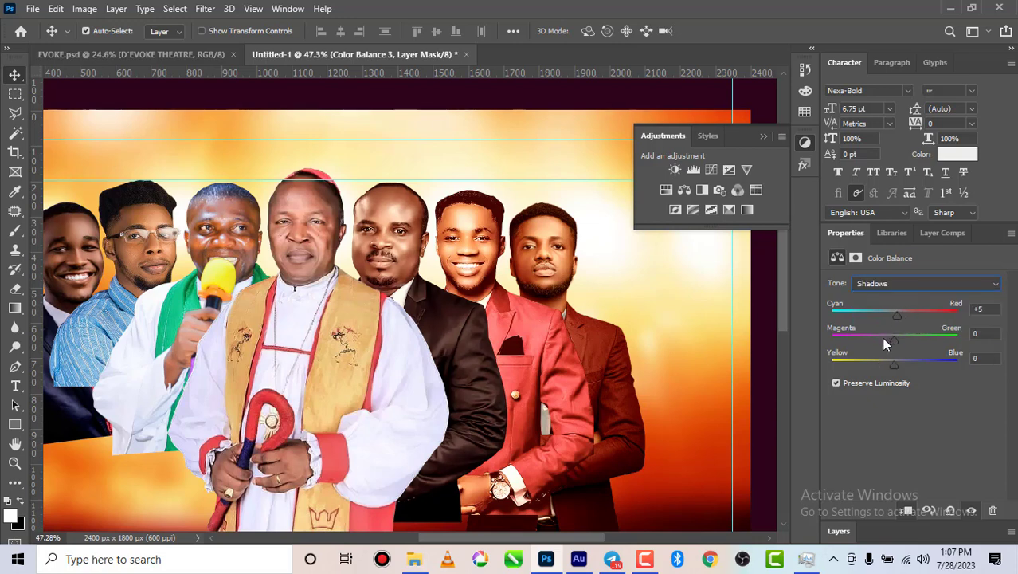
left_click(885, 340)
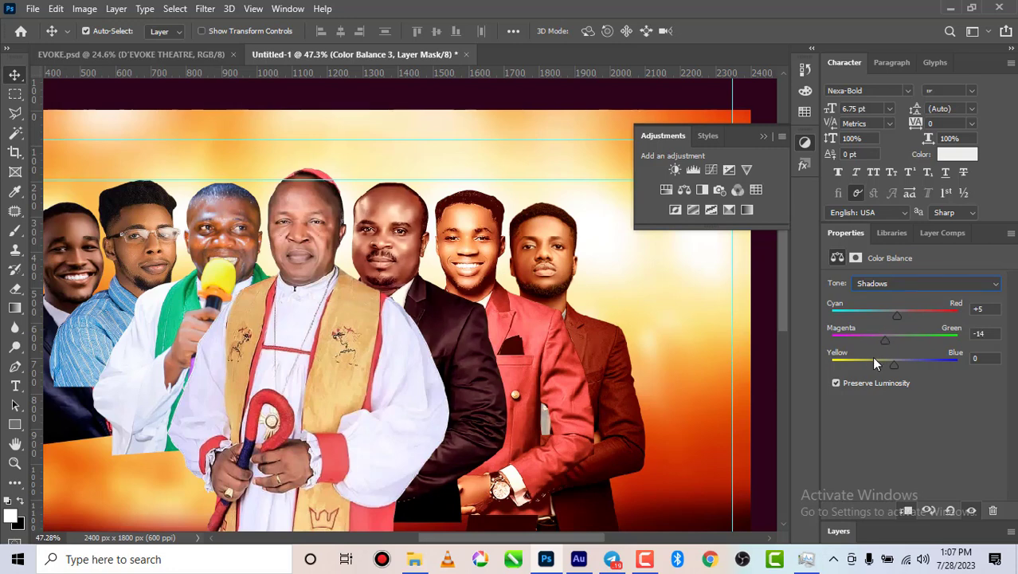
left_click(870, 361)
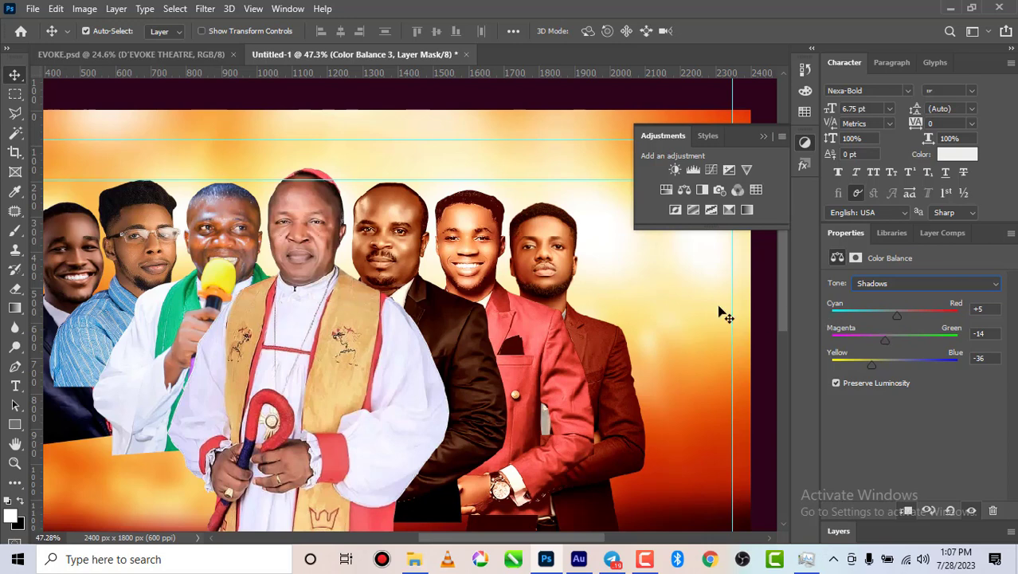
- Convert the navy-suited man's layer together with its four clipped adjustments into a single smart object
left_click(316, 237)
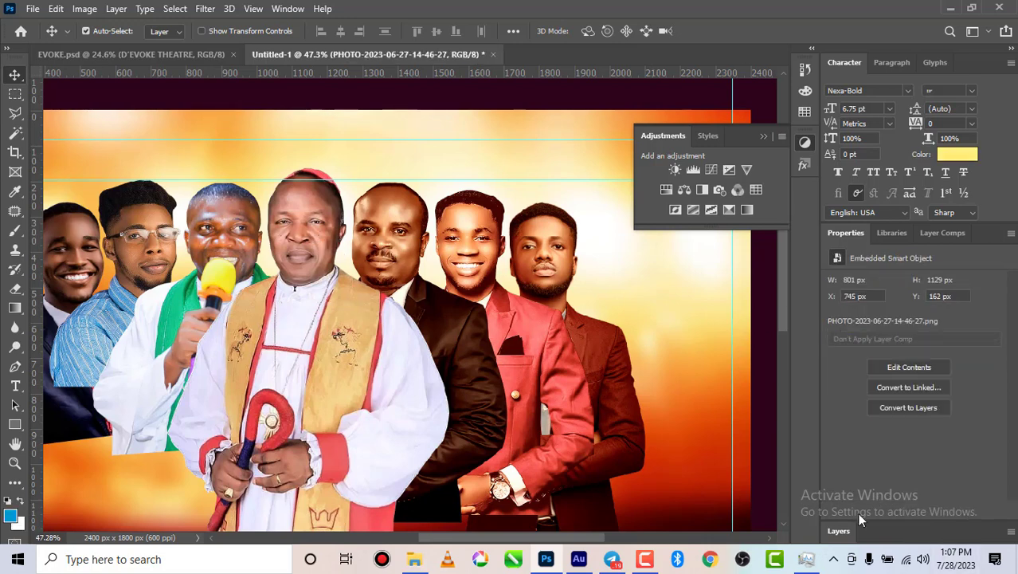
left_click(838, 531)
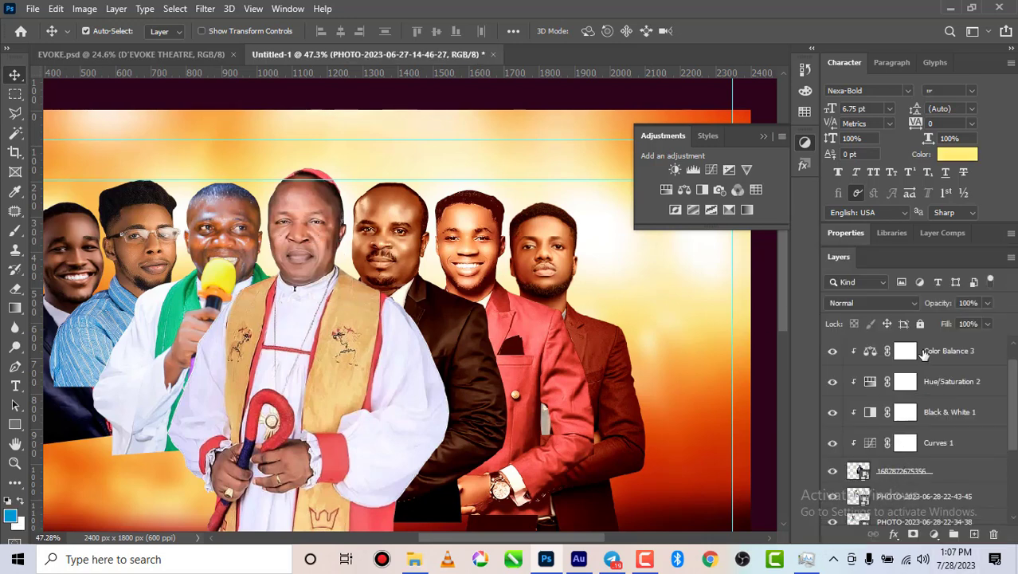
left_click(931, 353)
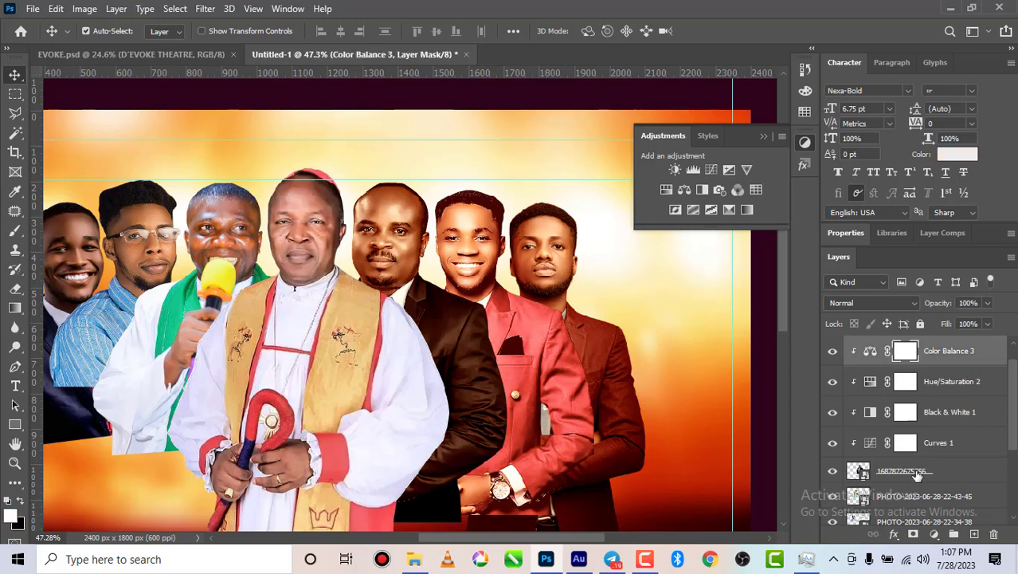
left_click(918, 475, "shift")
right_click(917, 475)
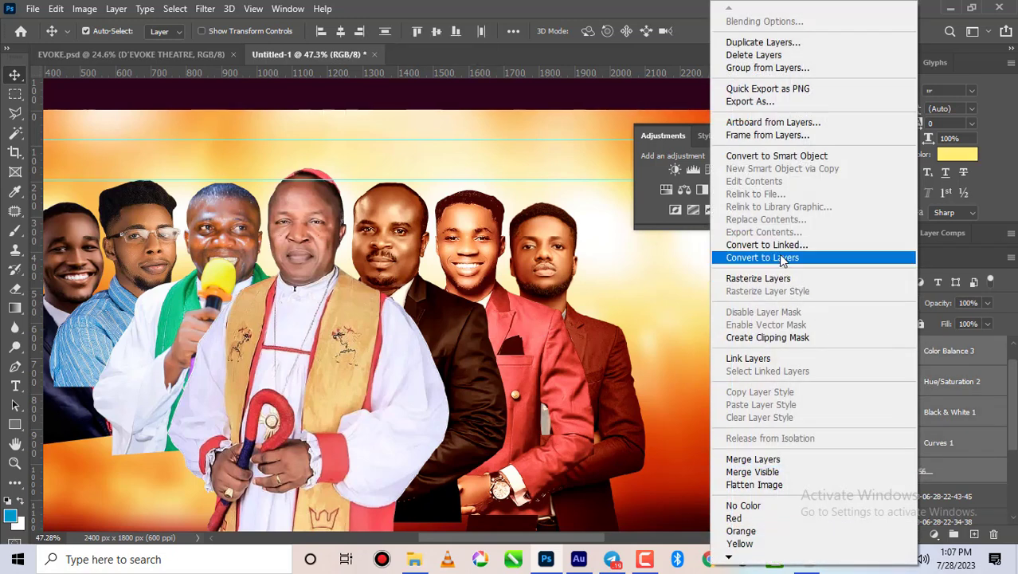
left_click(788, 157)
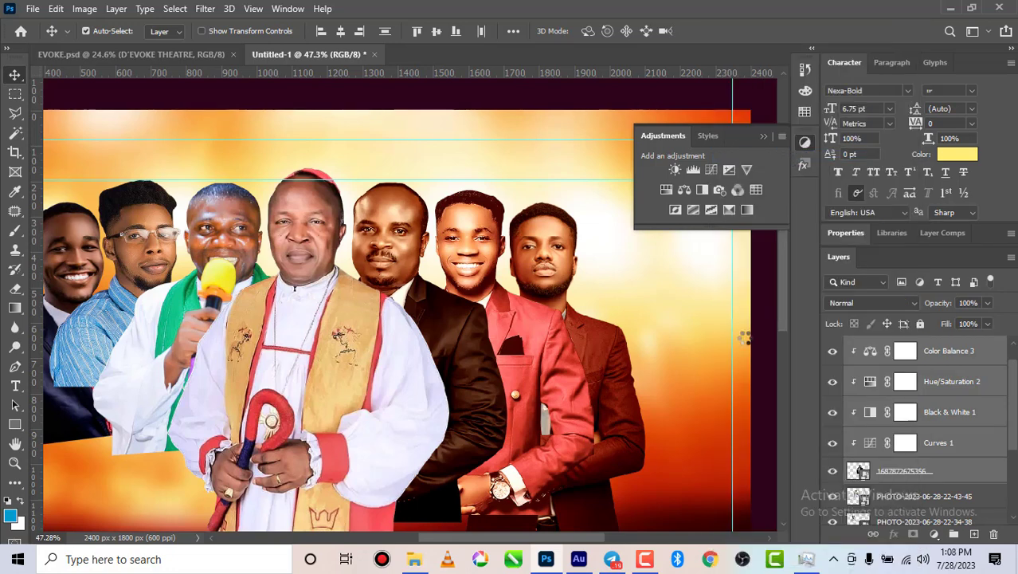
- Clip a Curves adjustment to the bishop's layer, brightening the midtones from input 116 to output 147
left_click(325, 303)
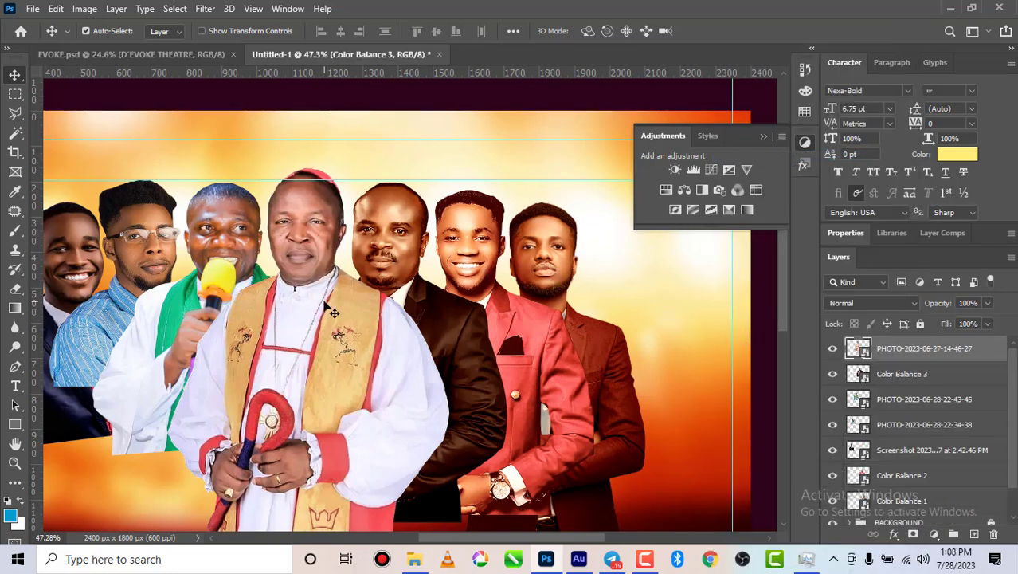
left_click(709, 170)
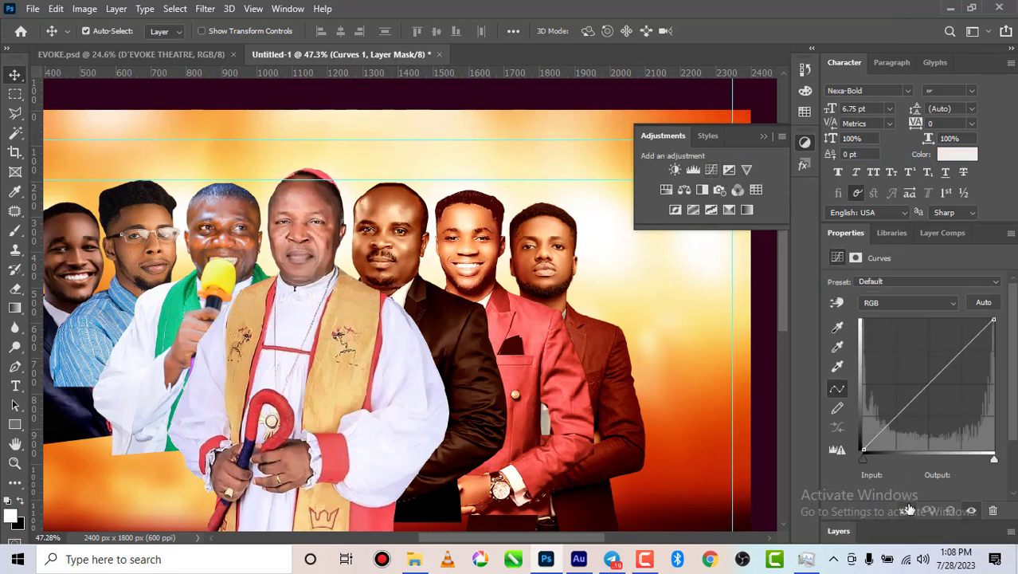
left_click_drag(922, 390, 923, 374)
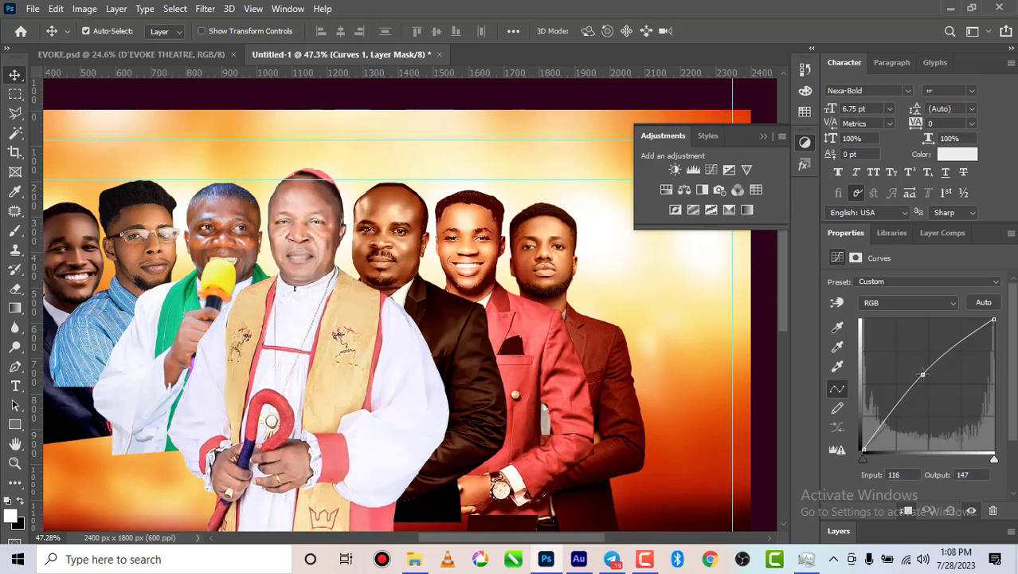
- Clip a Black & White adjustment to the bishop's layer, blended as Soft Light at 30% opacity
left_click(701, 192)
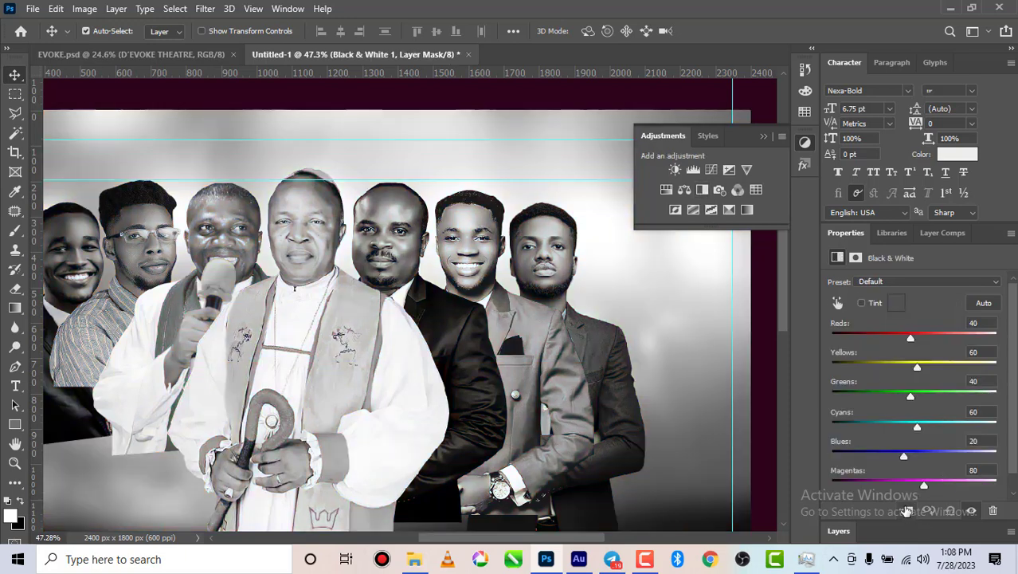
left_click(907, 513)
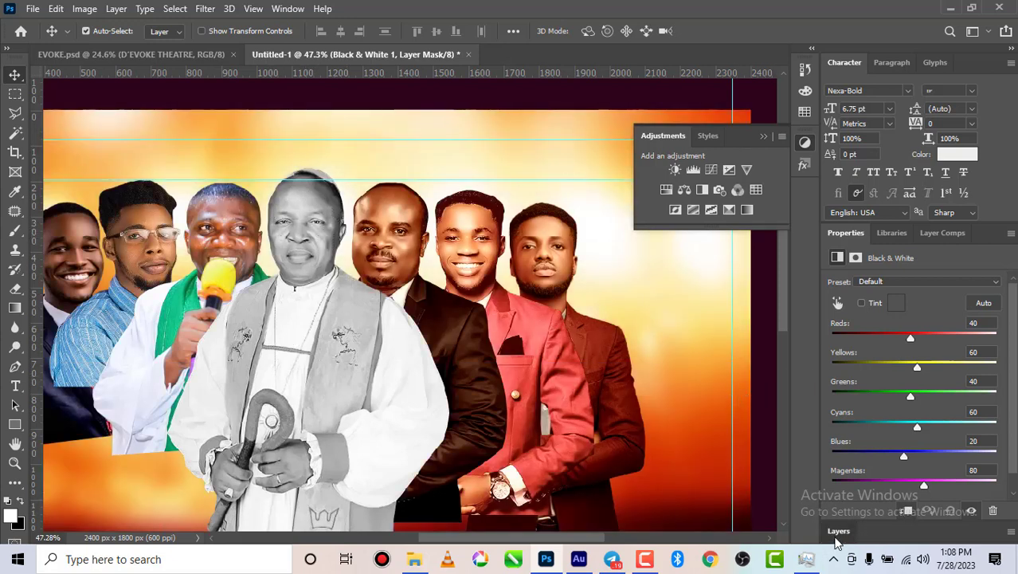
left_click(834, 535)
left_click(871, 302)
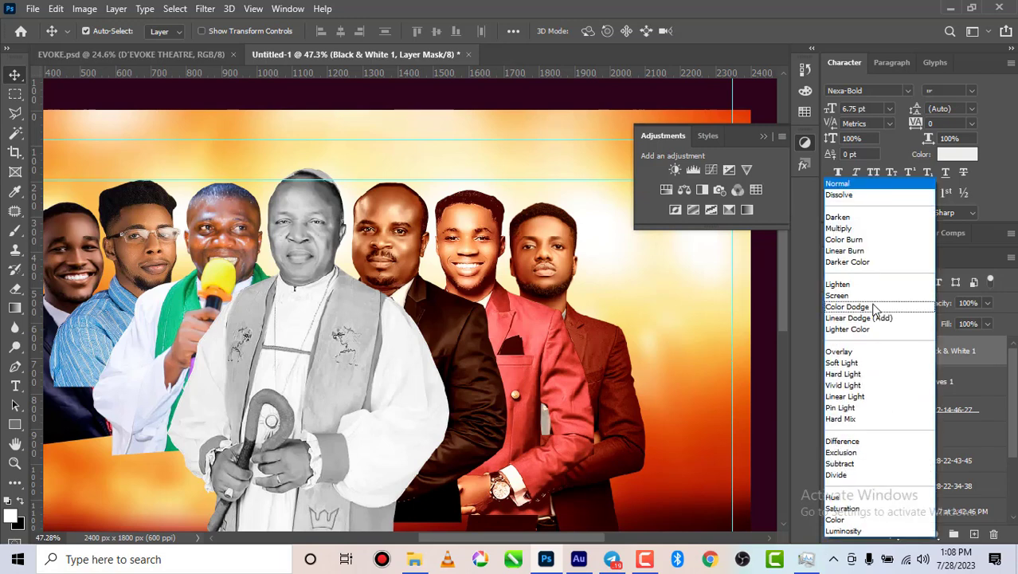
left_click(855, 364)
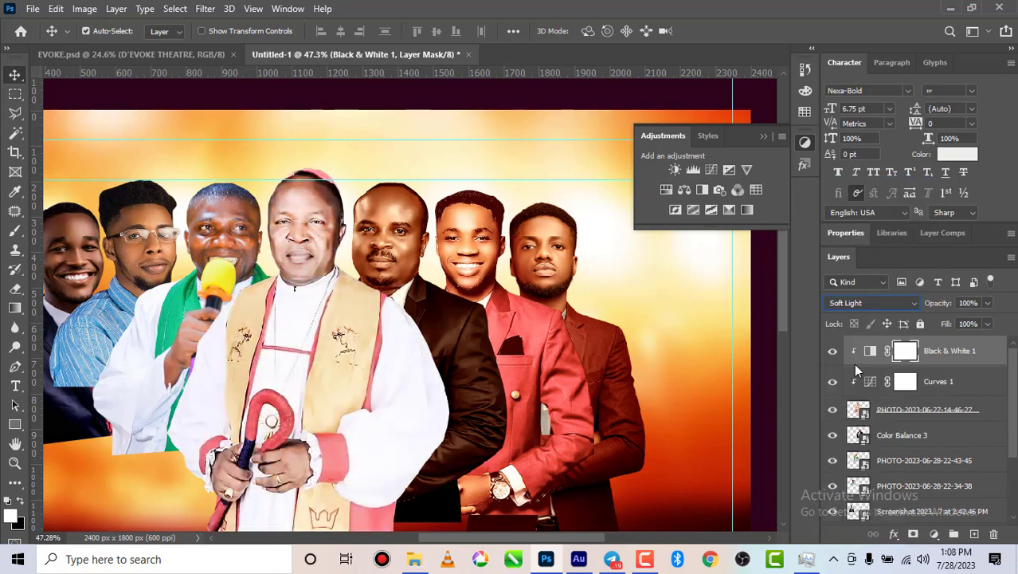
left_click(988, 305)
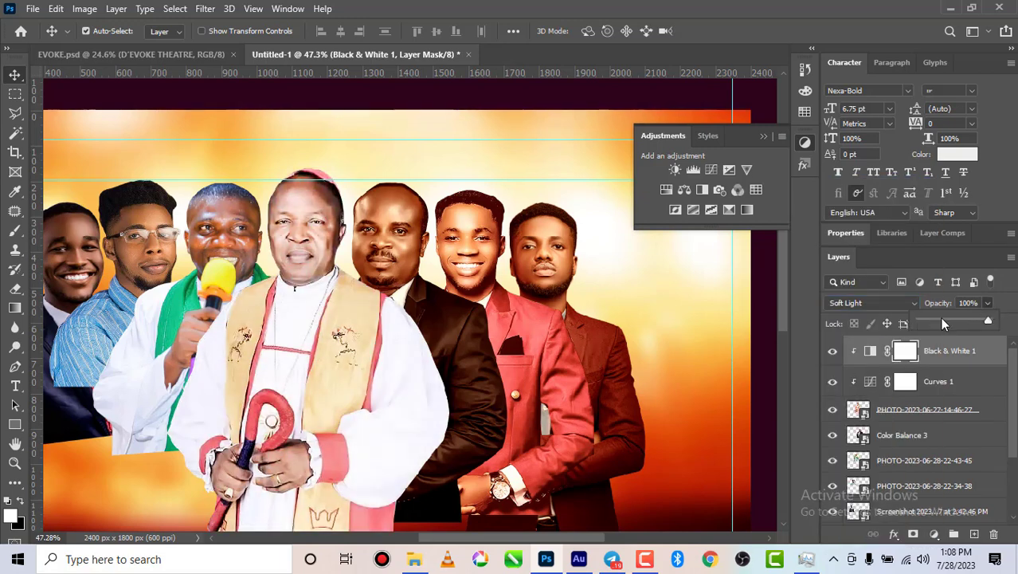
left_click_drag(942, 317, 939, 318)
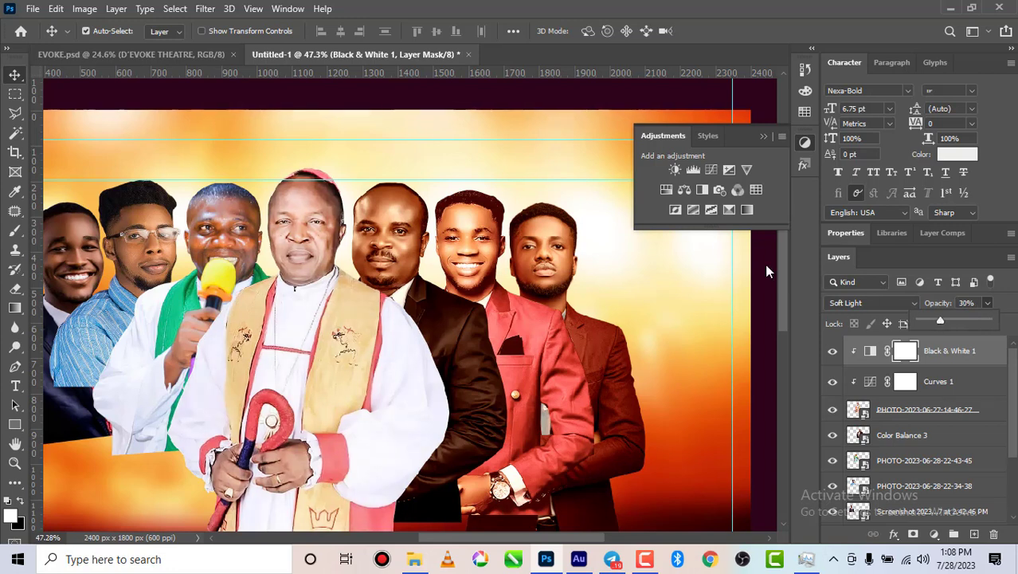
left_click(699, 190)
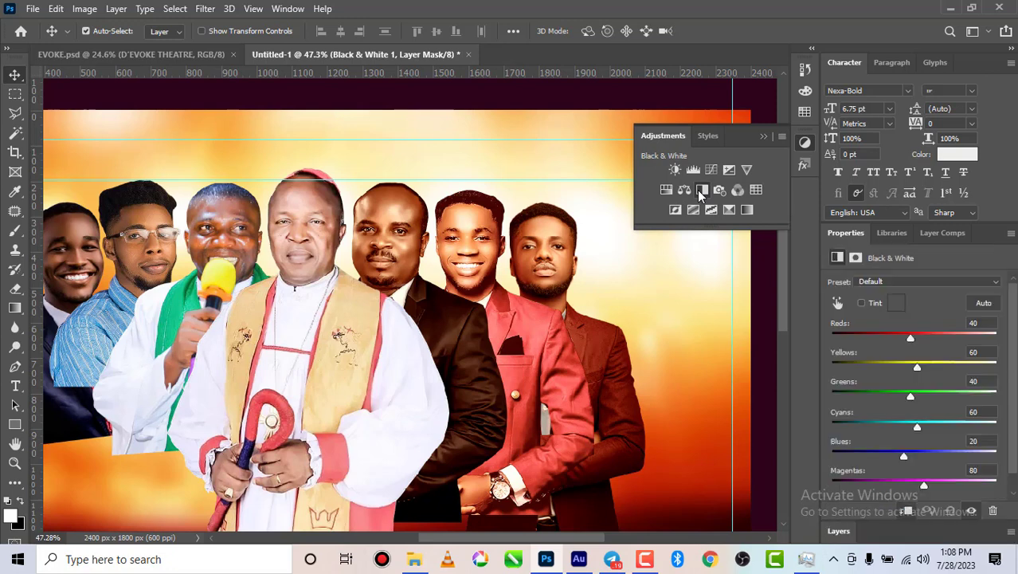
left_click(990, 514)
left_click(446, 214)
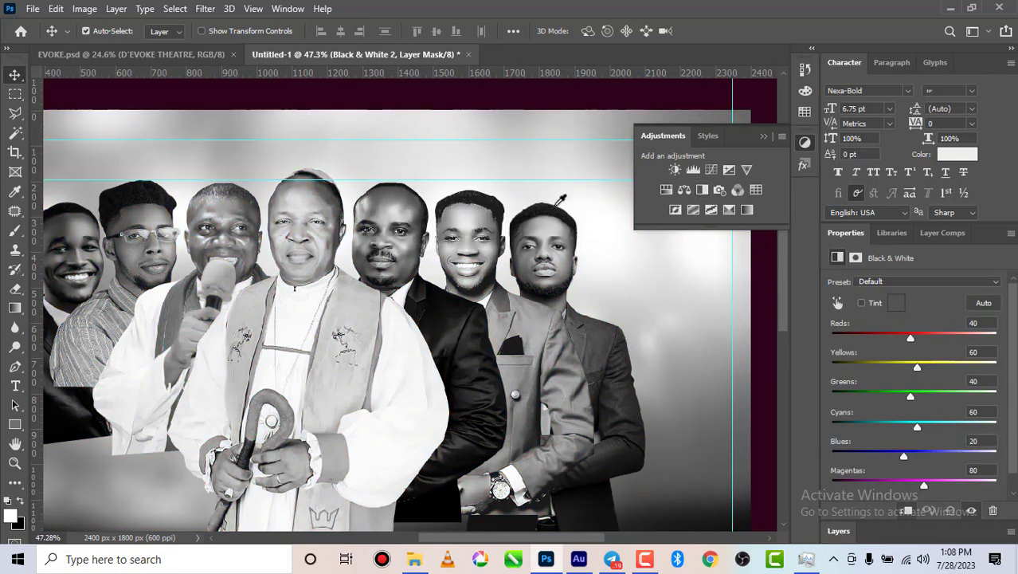
- Clip Hue/Saturation with saturation -49 and Color Balance with midtones red +27, magenta -18, yellow -30 to the bishop's layer
left_click(667, 192)
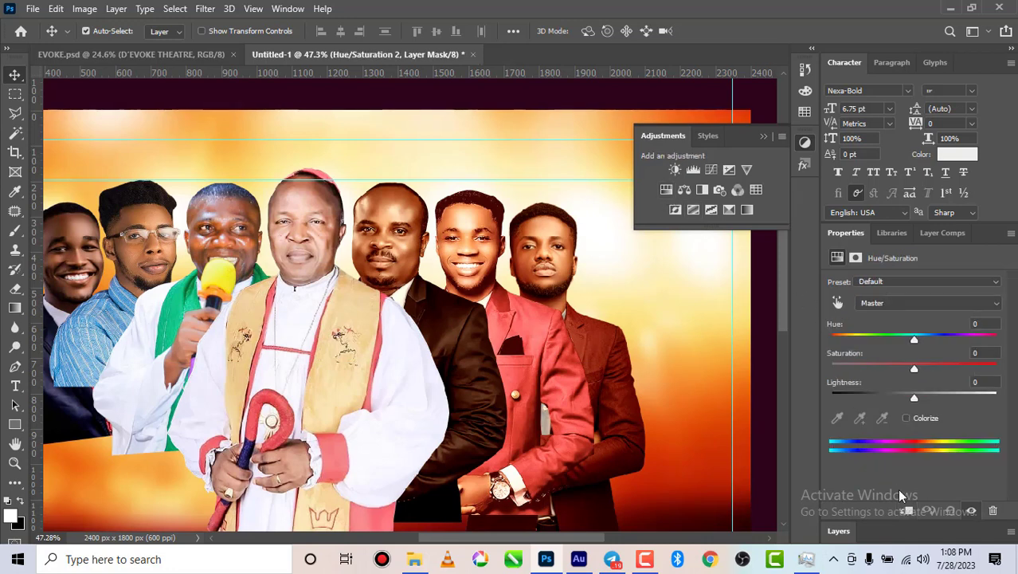
left_click(872, 364)
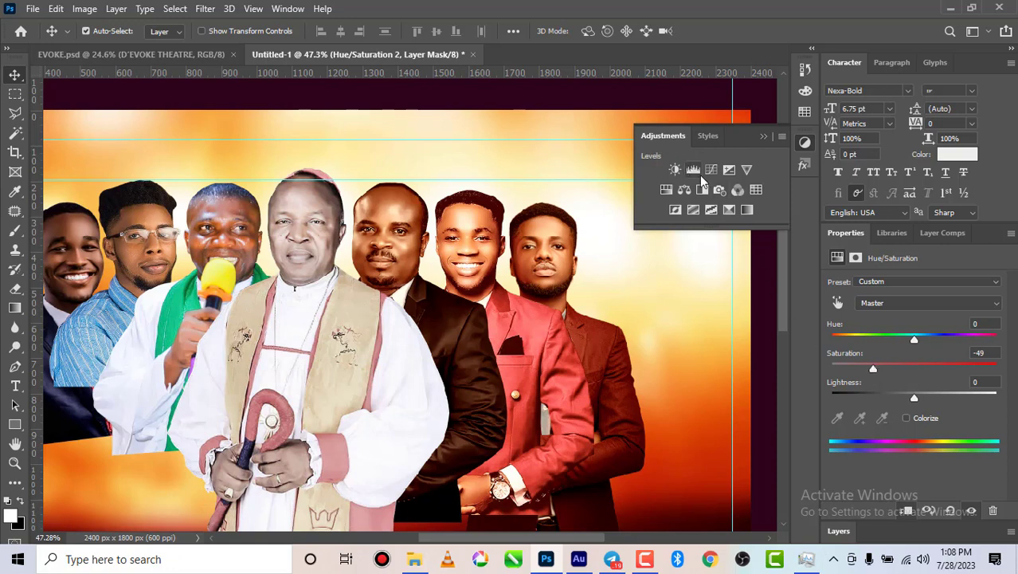
left_click(684, 193)
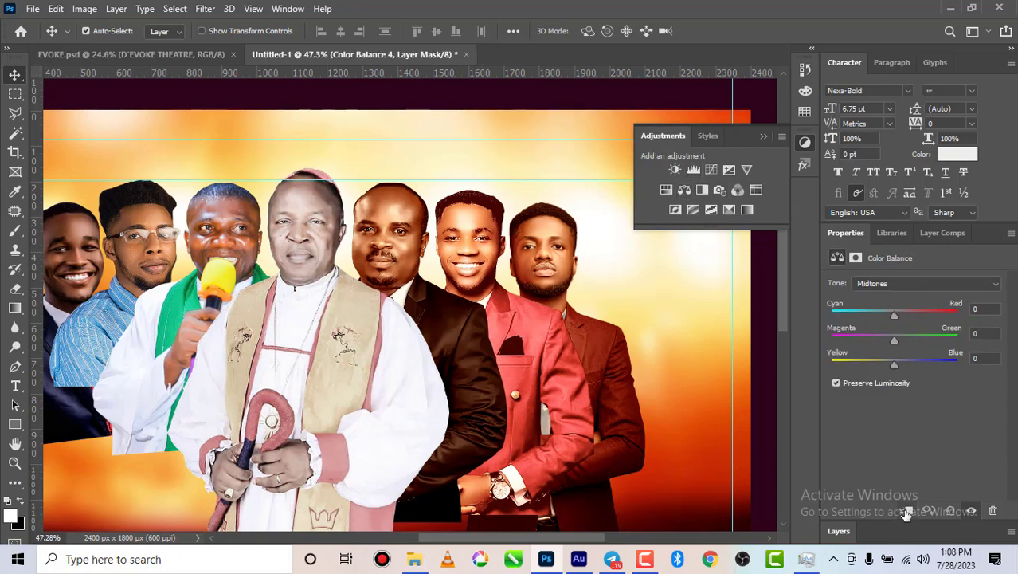
left_click_drag(896, 318, 910, 310)
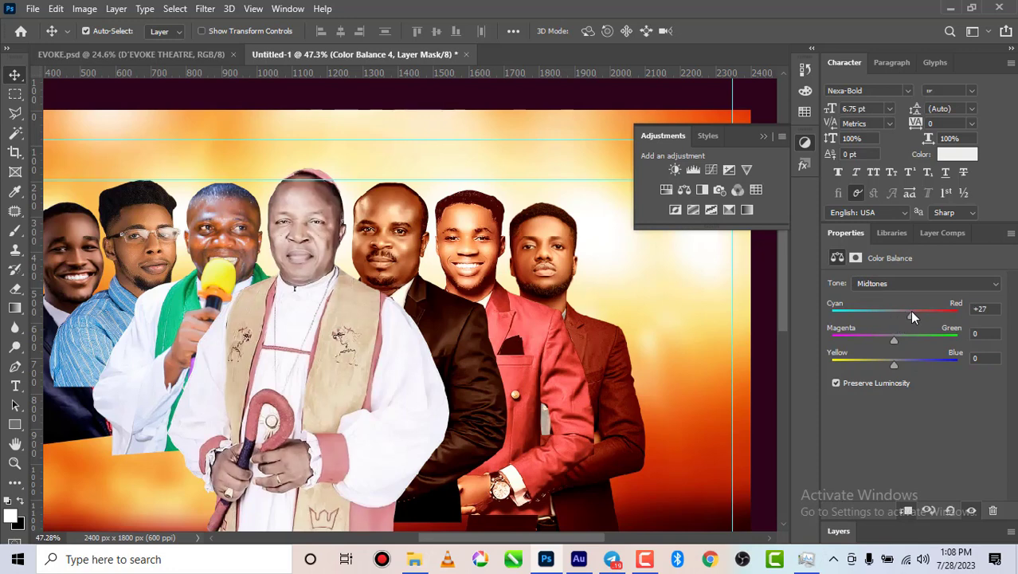
left_click(876, 363)
left_click(884, 335)
left_click_drag(872, 364, 885, 364)
left_click(917, 286)
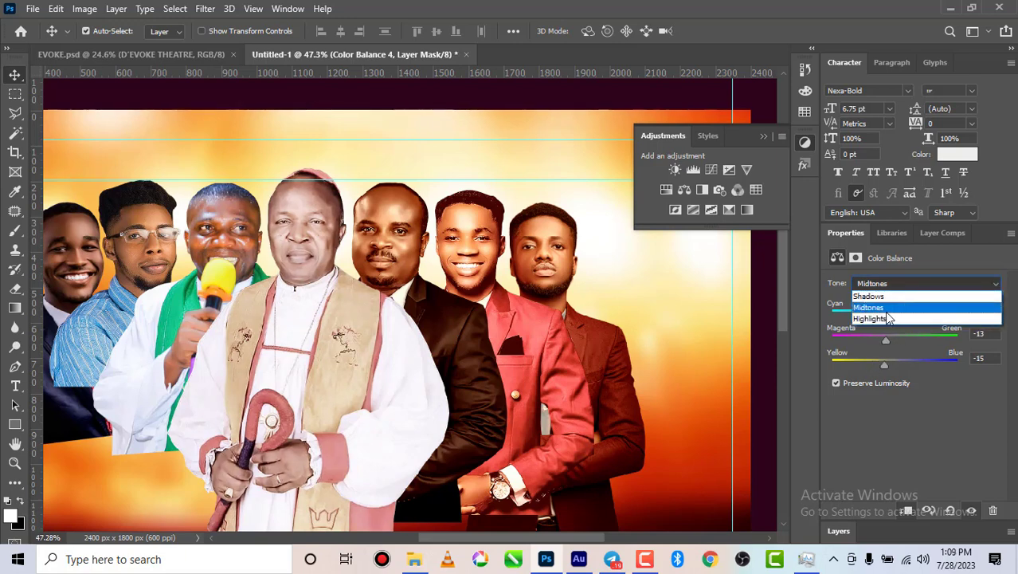
left_click(887, 311)
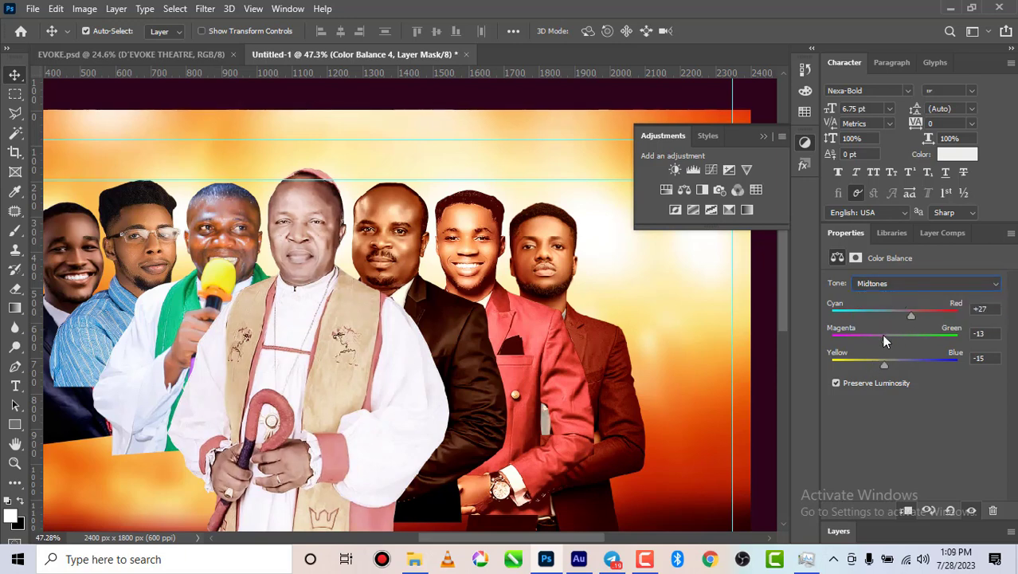
left_click_drag(874, 360, 872, 362)
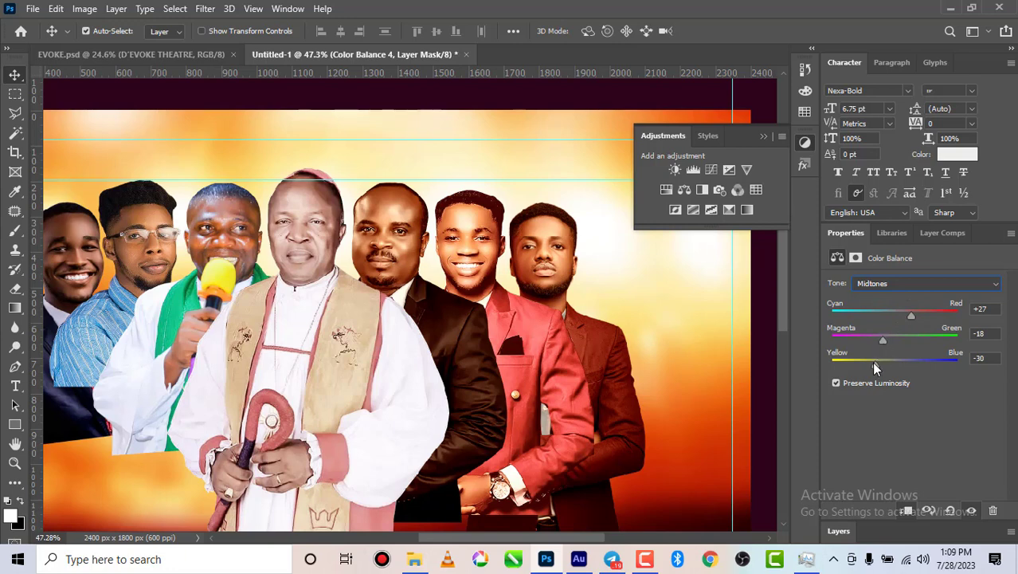
- Set the highlights of the bishop's Color Balance to red +30, magenta -7 and yellow -29
left_click(911, 283)
left_click(892, 318)
left_click_drag(910, 314, 889, 340)
left_click(877, 360)
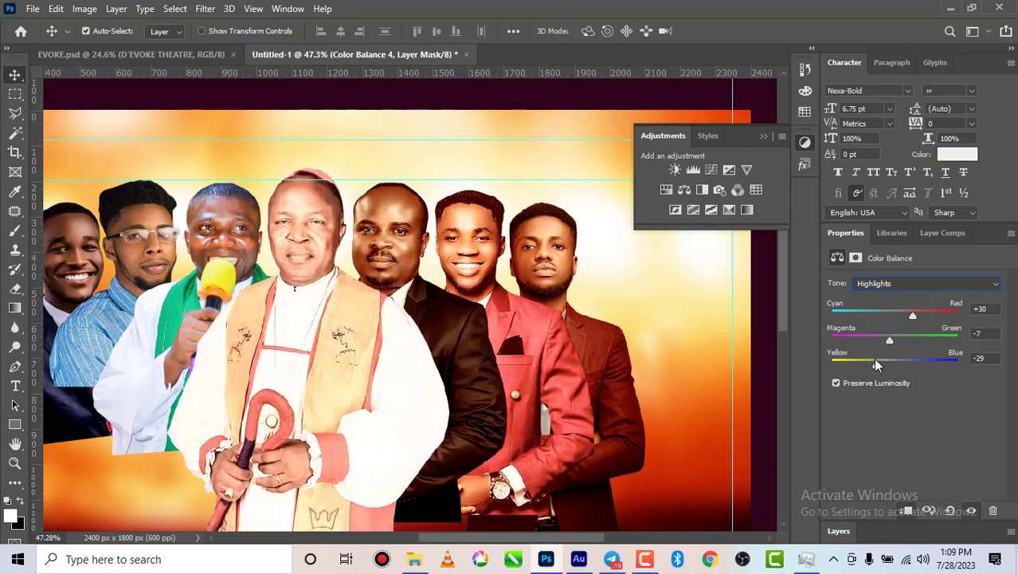
- Set the shadows of the bishop's Color Balance to red +31, magenta -13 and yellow -52
left_click(909, 284)
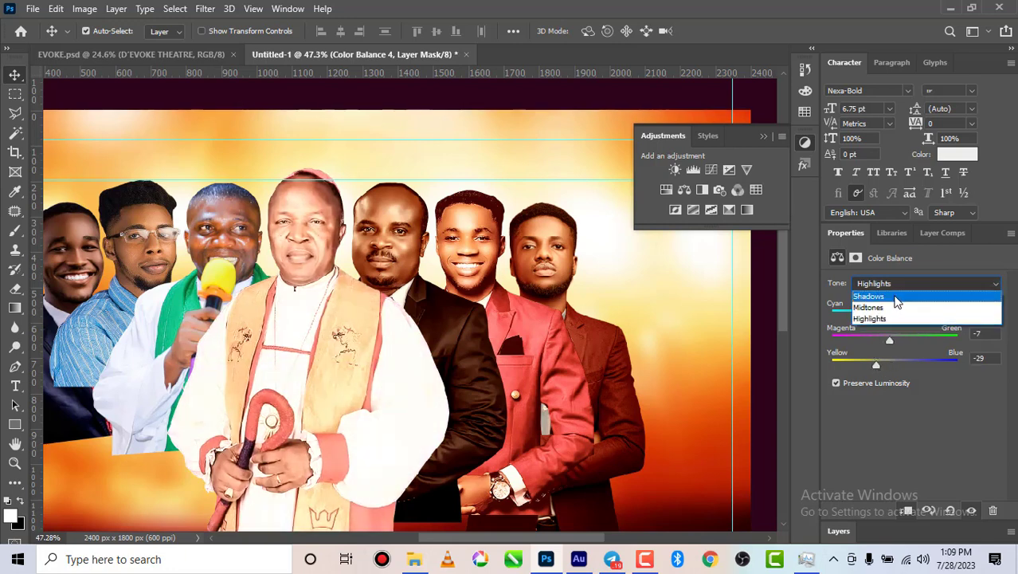
left_click(895, 293)
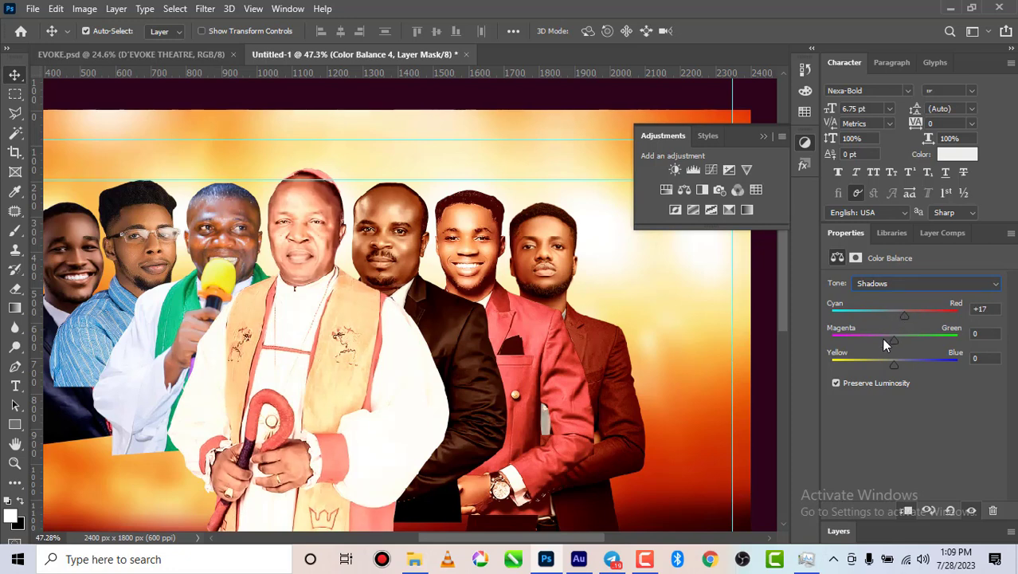
left_click_drag(894, 337, 879, 338)
left_click(875, 359)
left_click(862, 360)
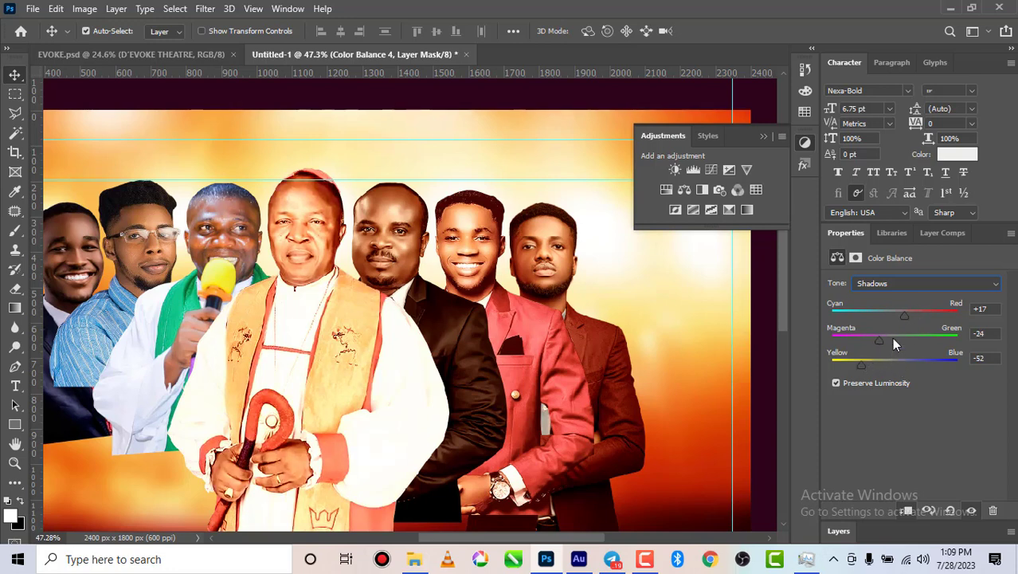
left_click(886, 336)
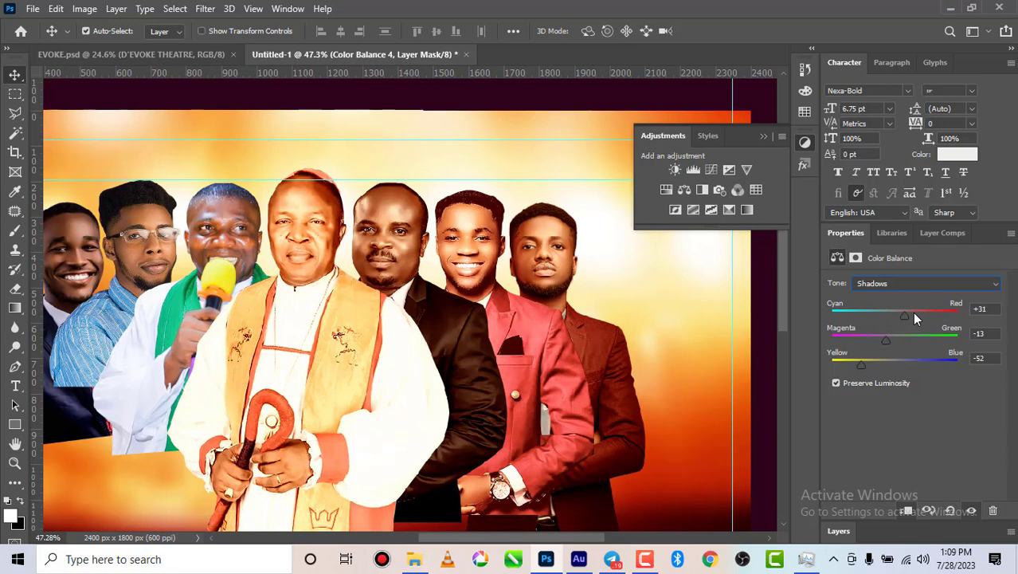
- Set the midtones of the bishop's Color Balance to red +21 and shift them further toward yellow
left_click(903, 284)
left_click(887, 309)
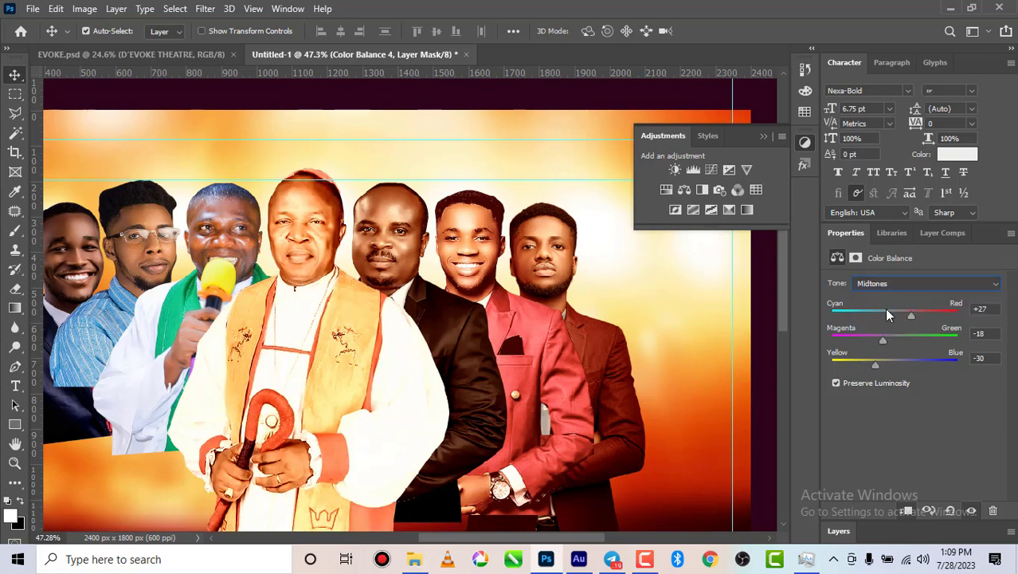
left_click(907, 316)
left_click_drag(870, 361, 866, 365)
left_click(919, 285)
left_click(891, 315)
- Lower the midpoint of the bishop's Curves adjustment to input 139, output 138
left_click(839, 530)
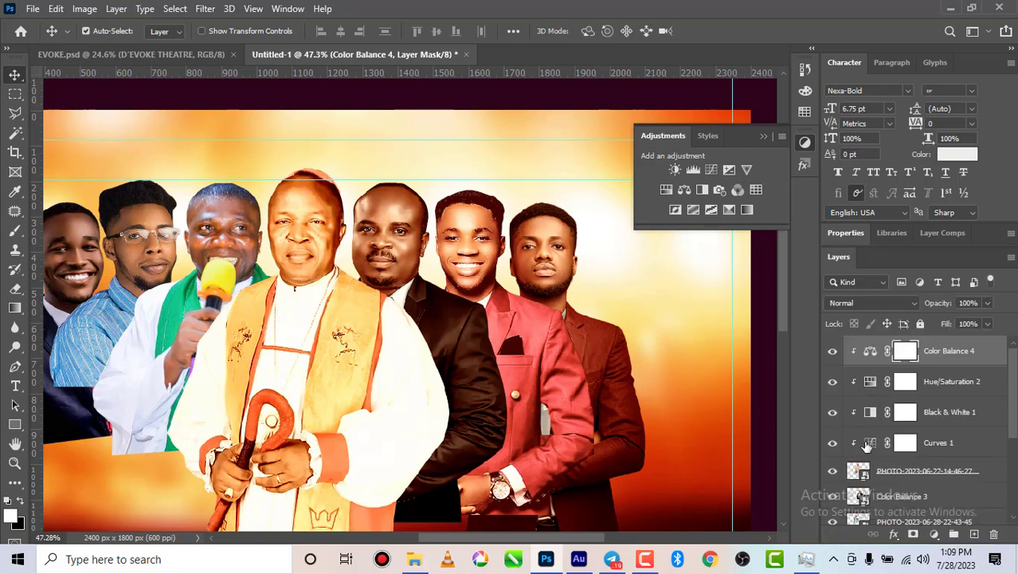
left_click(871, 443)
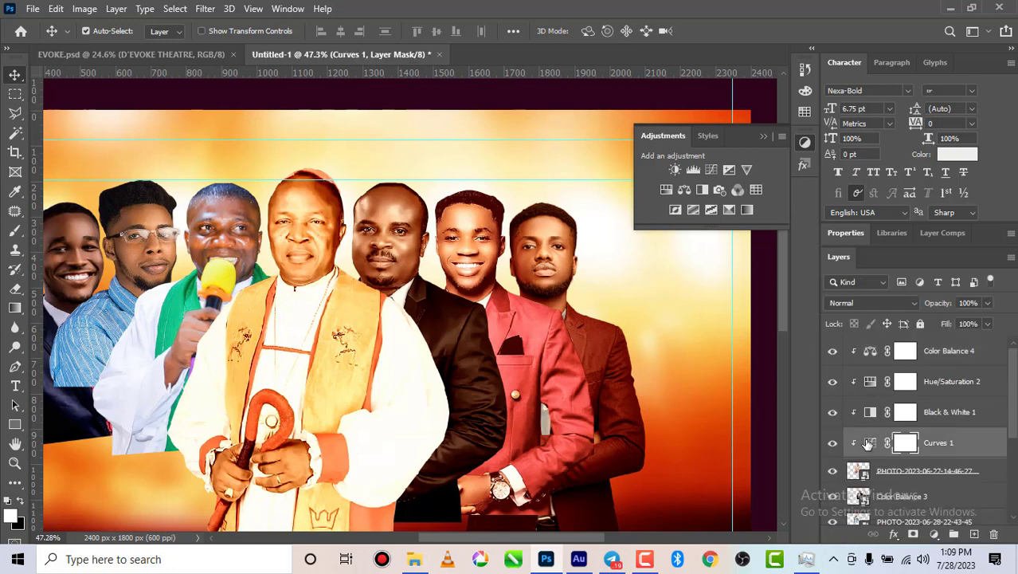
double_click(868, 444)
mouse_move(918, 395)
left_mouse_down()
mouse_move(921, 377)
mouse_move(934, 384)
left_mouse_up()
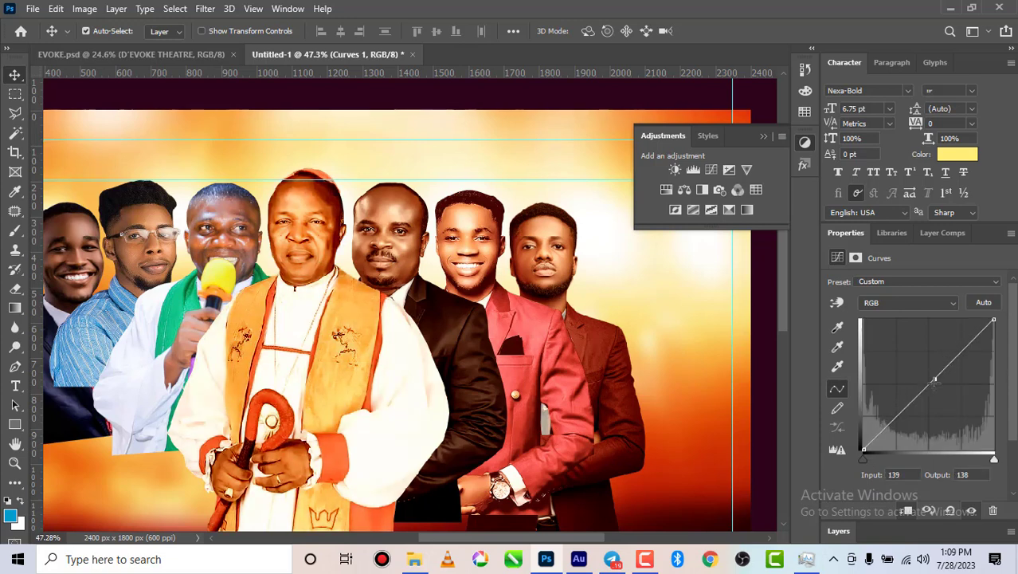
- Set the midtones' yellow to -36 in the bishop's Color Balance and reduce their magenta shift
left_click(838, 531)
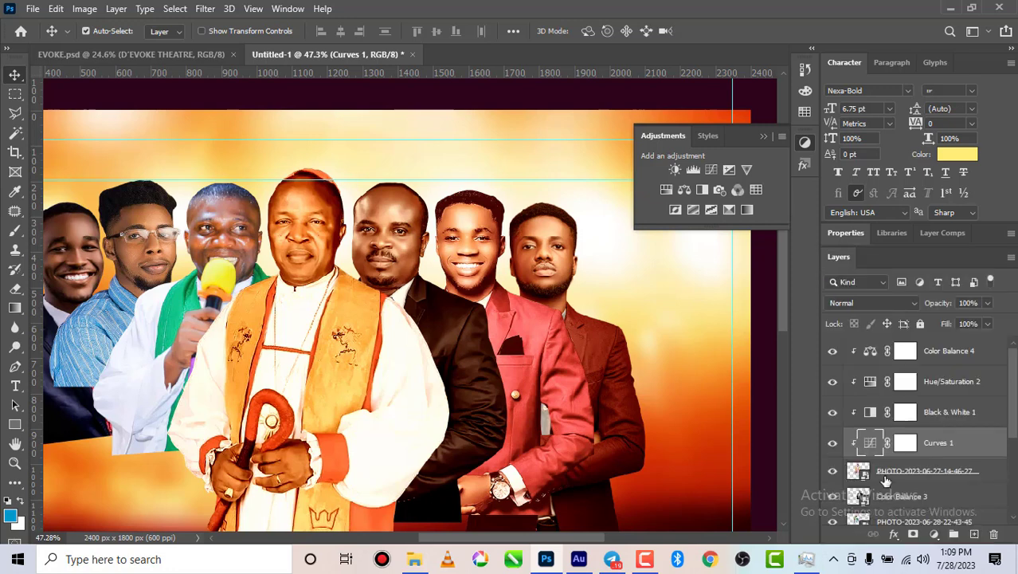
double_click(870, 352)
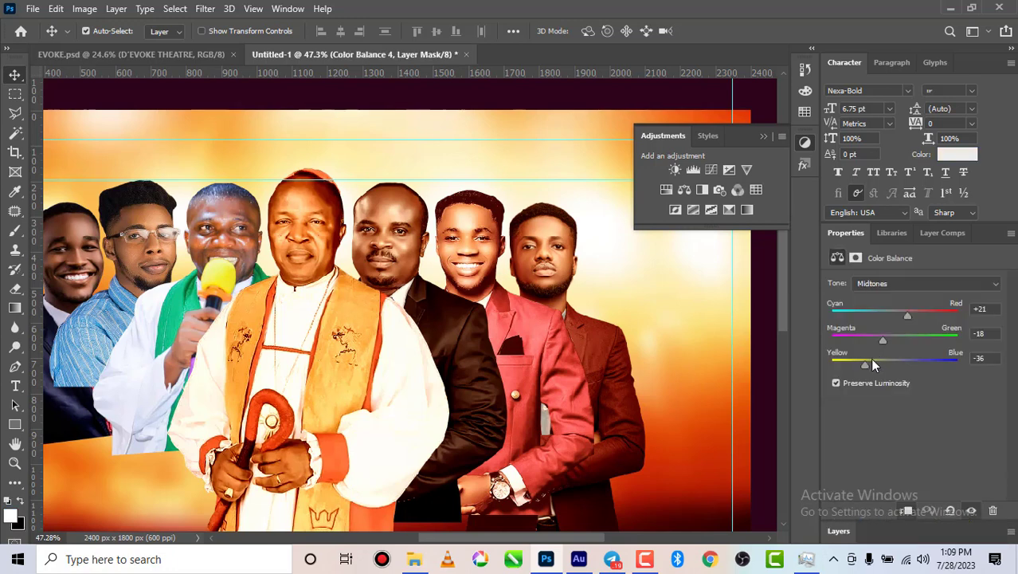
left_click(871, 362)
left_click(891, 335)
- Set the highlights of the bishop's Color Balance to red +17 and yellow -13
left_click(899, 289)
left_click(890, 313)
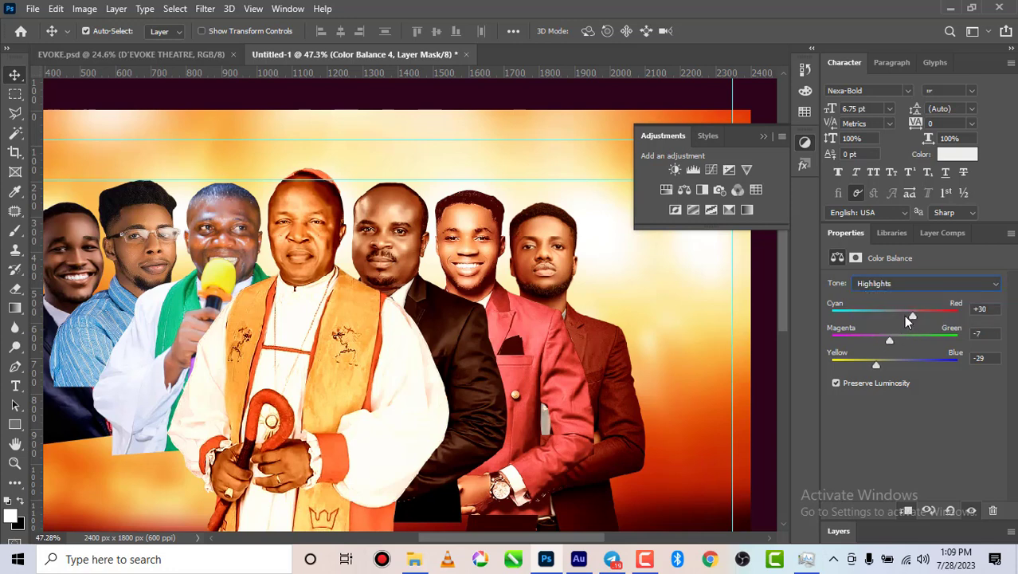
left_click(904, 315)
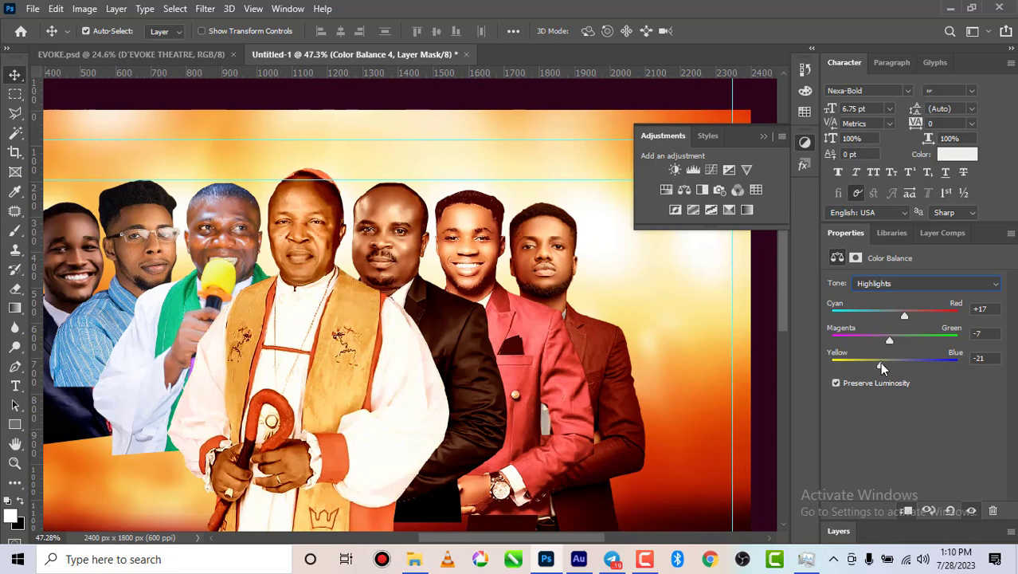
left_click_drag(880, 361, 884, 359)
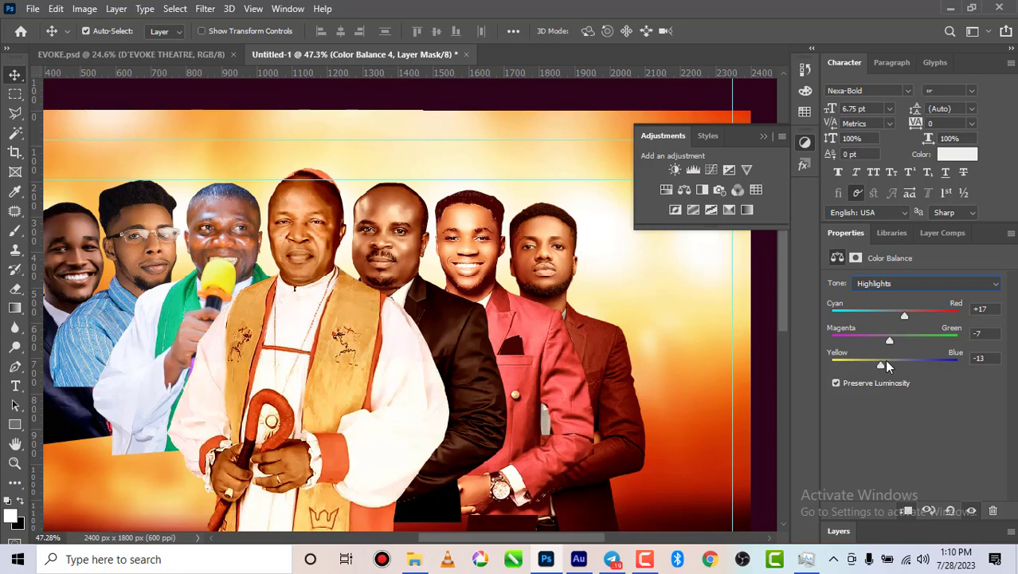
- Set the midtones of the bishop's Color Balance to magenta -6 and yellow -30, and reduce the yellow shift in the shadows
left_click(912, 289)
left_click(890, 304)
left_click(896, 285)
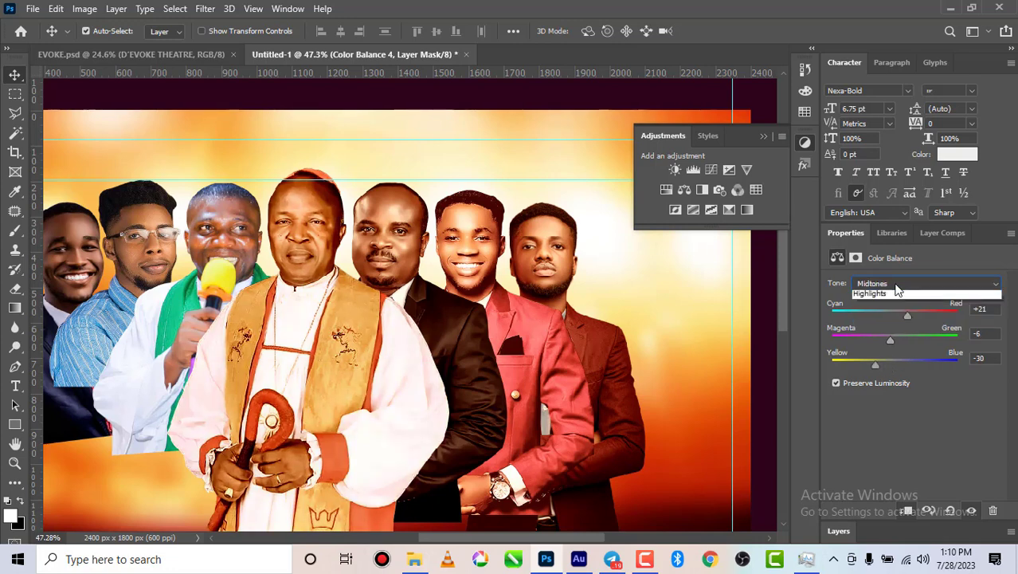
left_click(876, 291)
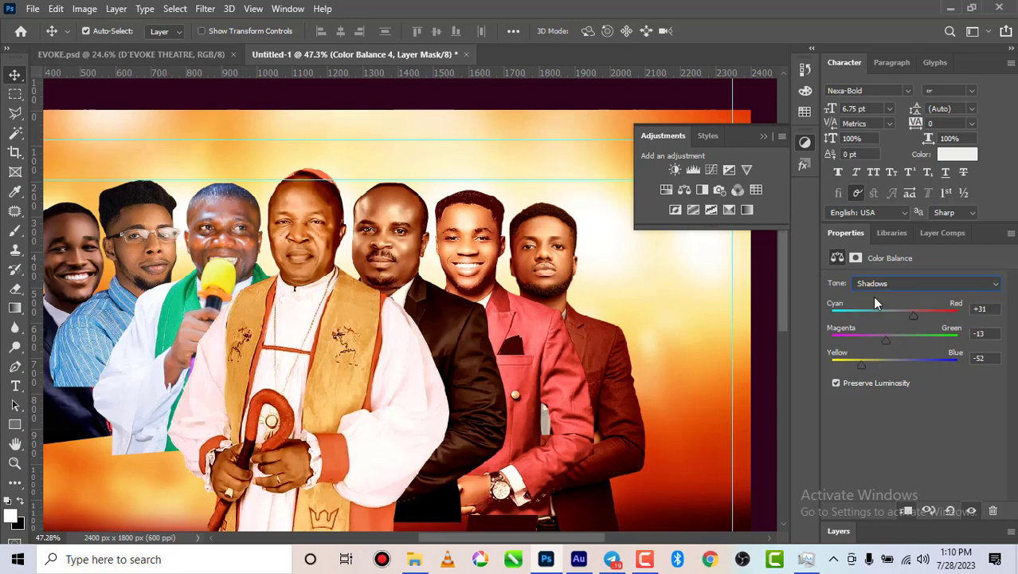
left_click(874, 360)
- Convert the bishop's photo layer together with its four clipped adjustment layers into one smart object
left_click(838, 530)
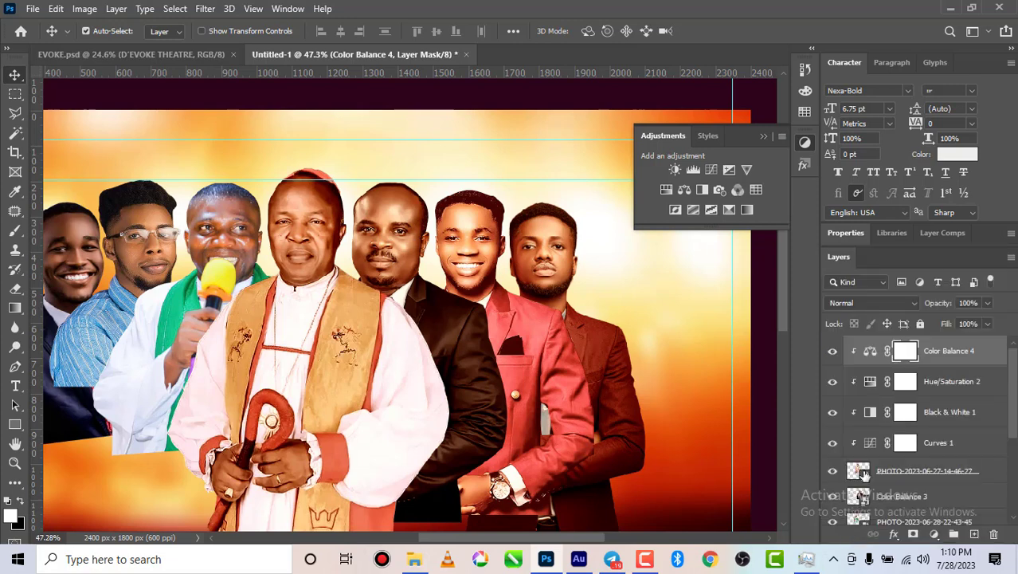
left_click(904, 471)
right_click(905, 470)
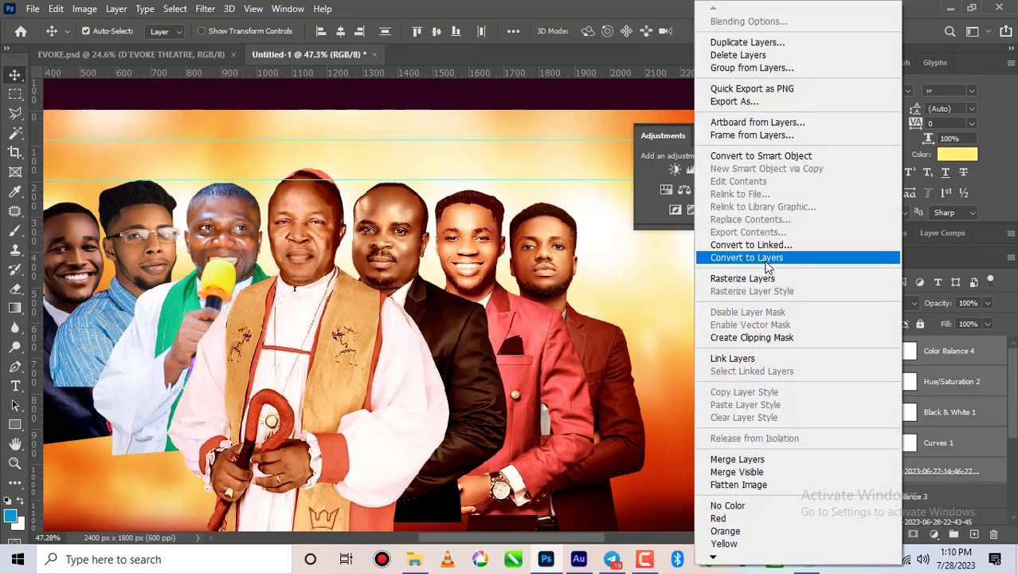
left_click(773, 157)
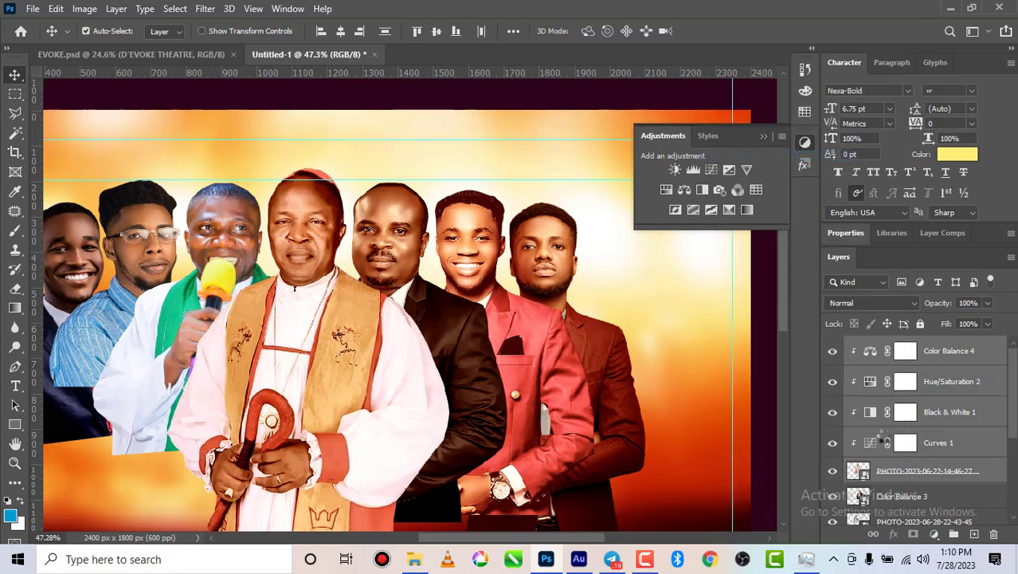
- Add a clipped Curves adjustment to the man with the microphone and raise its midpoint to input 112, output 138
left_click(228, 245)
scroll(518, 302, "down", 3)
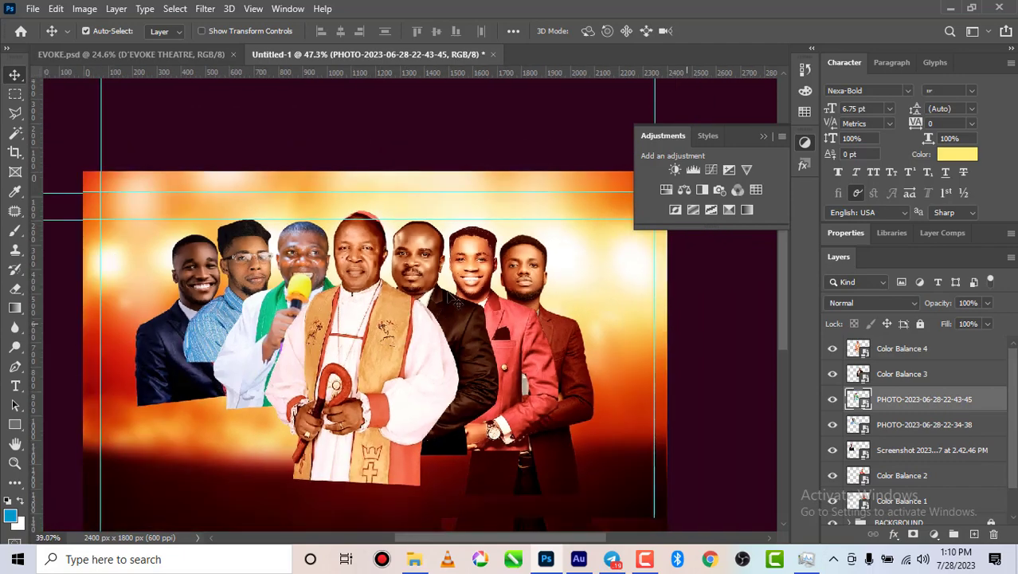
scroll(454, 301, "down", 2)
scroll(415, 287, "up", 5)
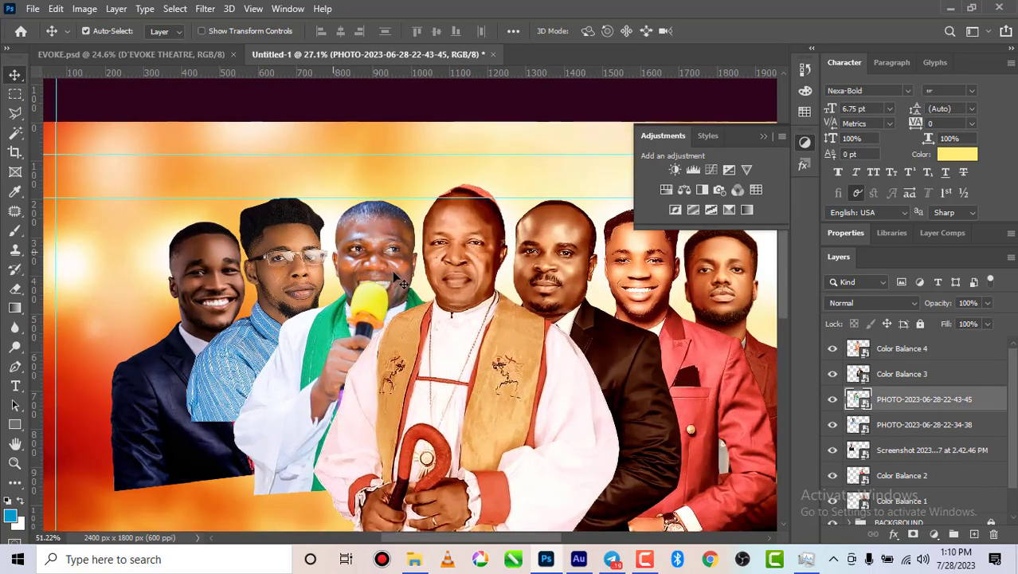
scroll(396, 279, "up", 1)
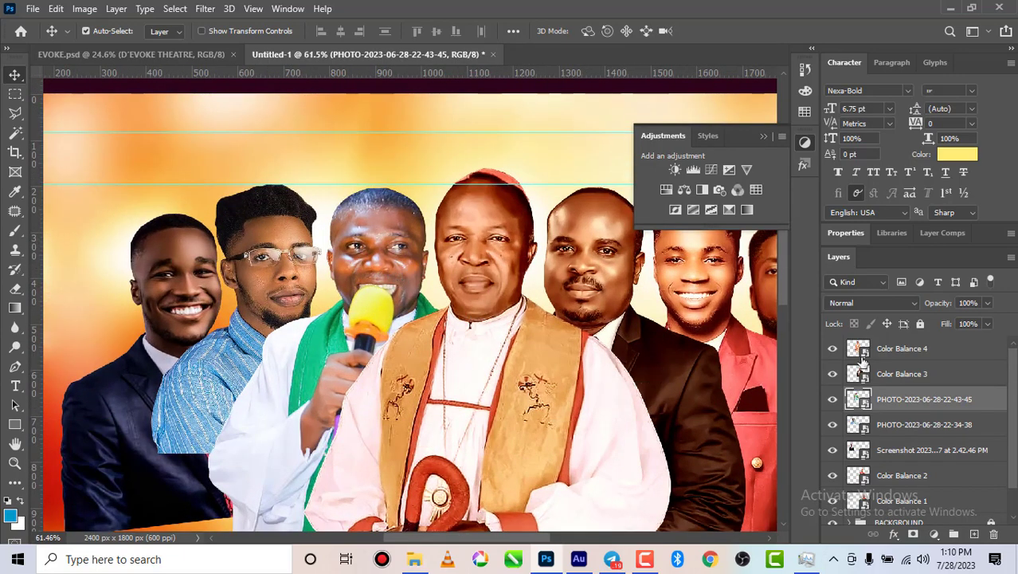
left_click(711, 170)
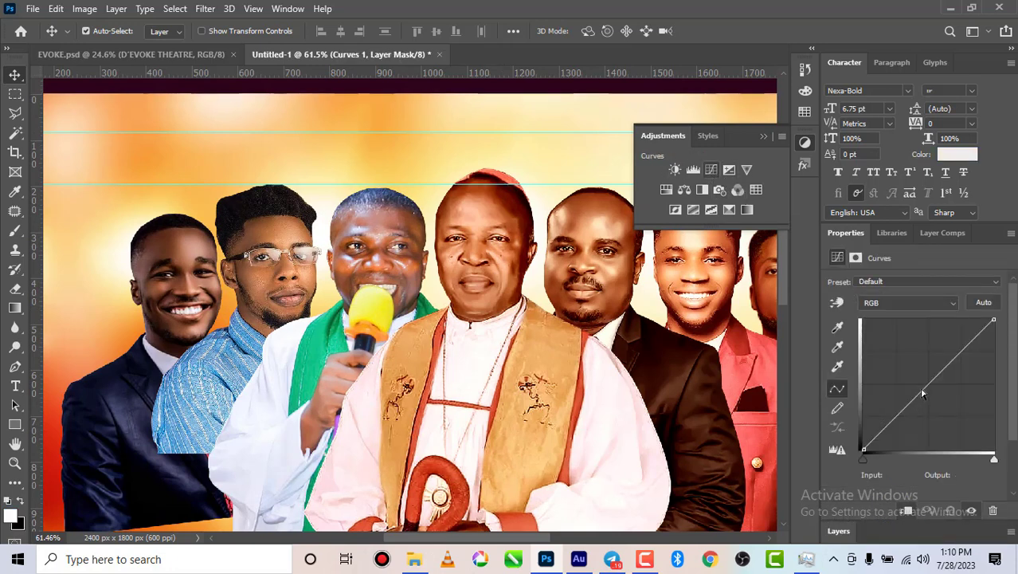
left_click_drag(929, 385, 921, 380)
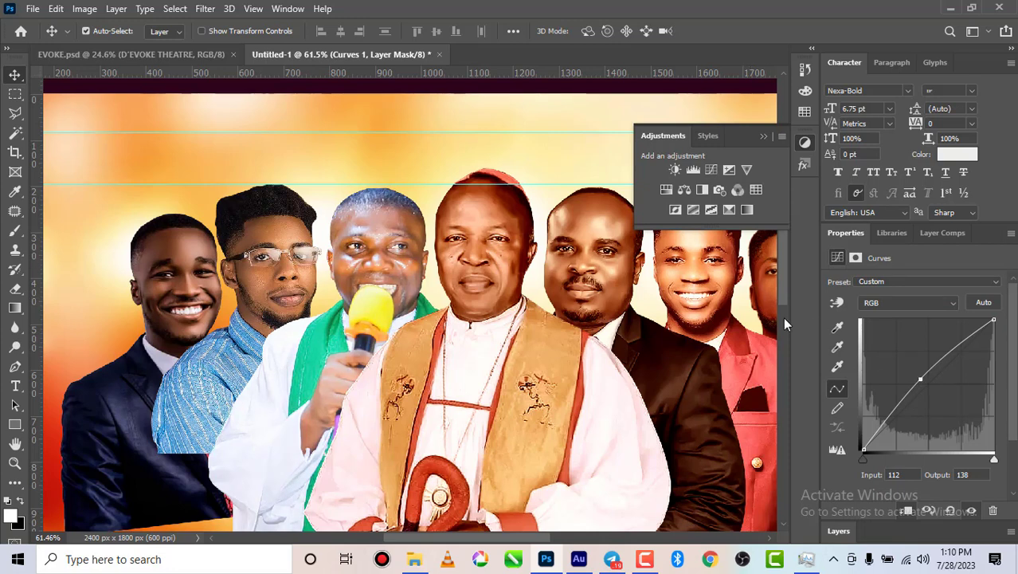
- Add a clipped Black & White adjustment to the man with the microphone, blended as Soft Light at 39% opacity
left_click(702, 191)
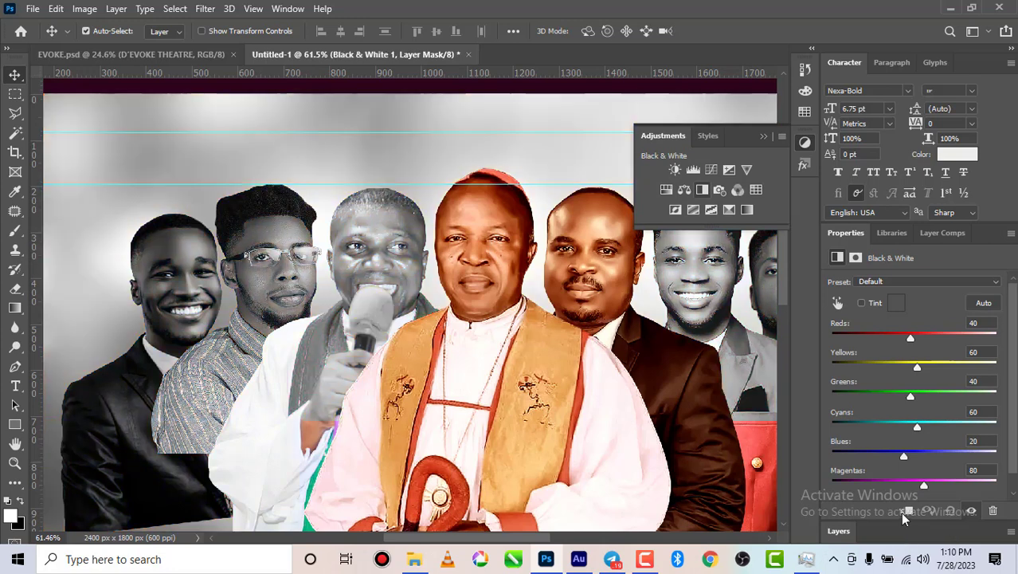
left_click(907, 510)
left_click(840, 532)
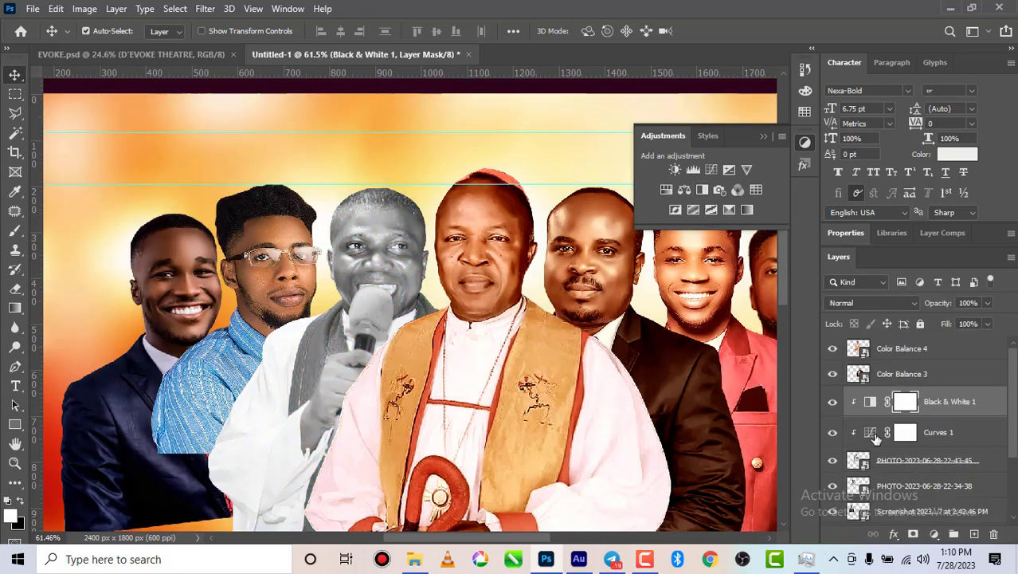
left_click(890, 305)
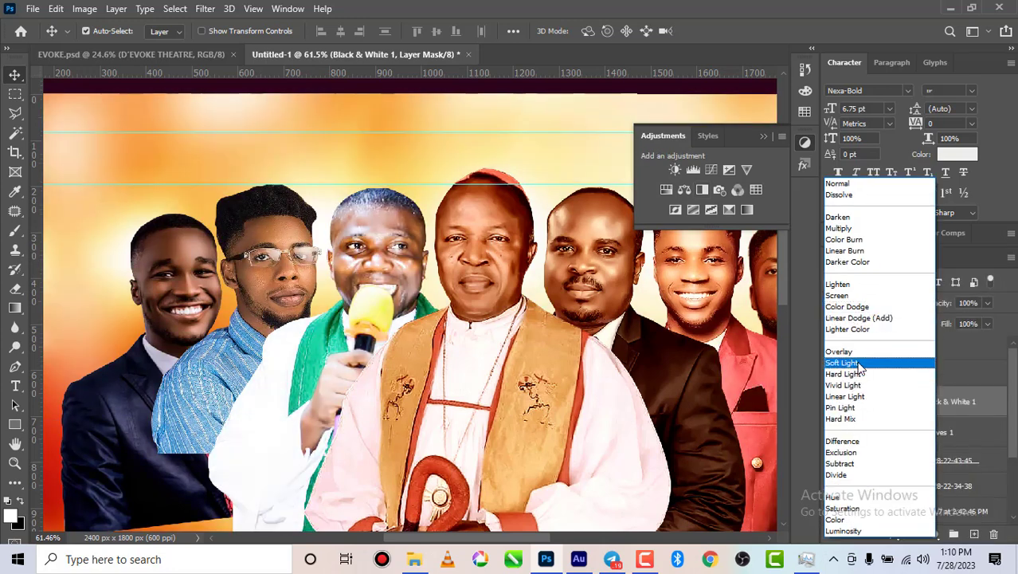
left_click(858, 364)
left_click(988, 303)
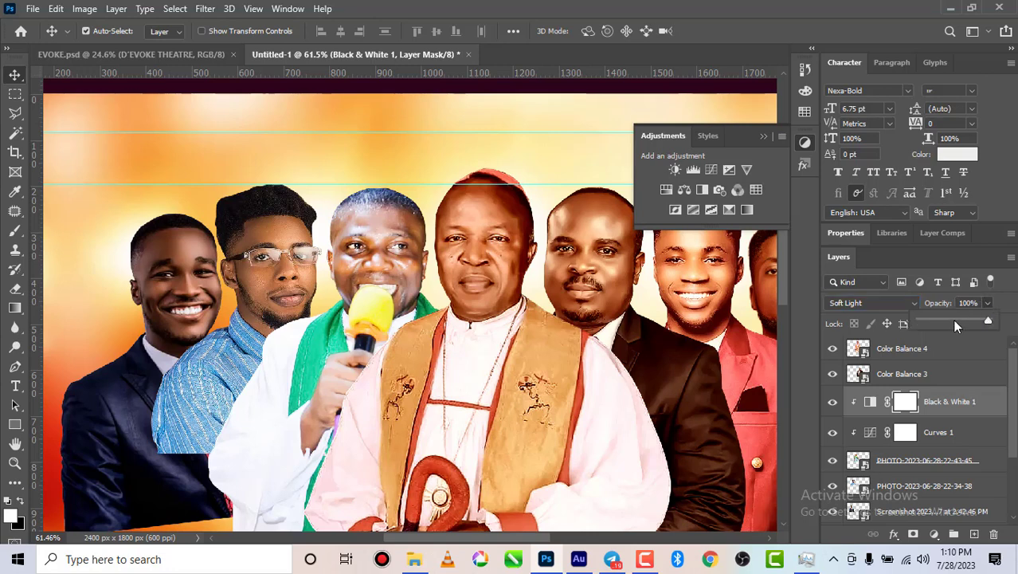
left_click_drag(956, 321, 948, 319)
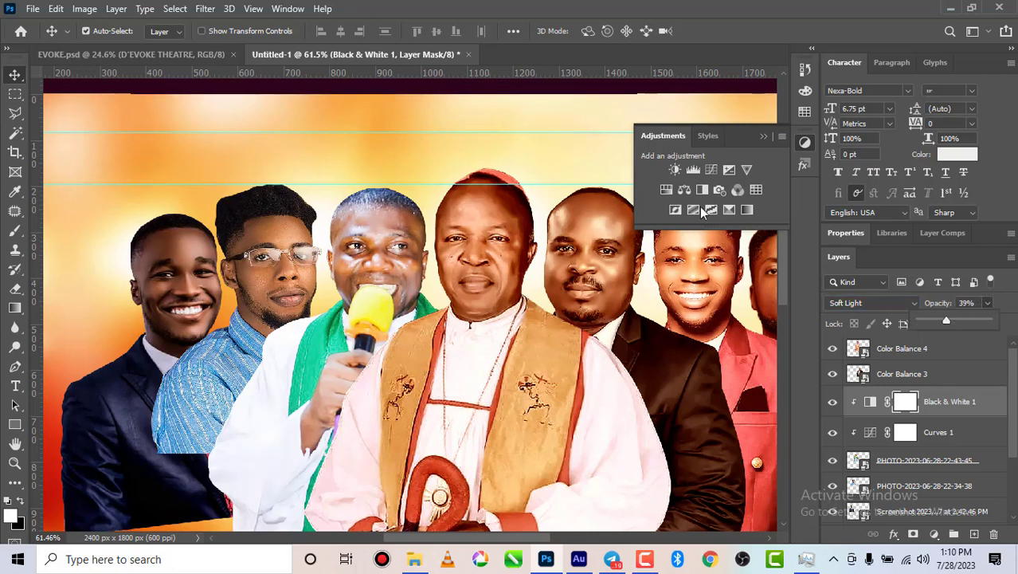
- Clip a Hue/Saturation with saturation -38 and a Color Balance with midtones red +29, magenta -10 and yellow -31 to the man with the microphone
left_click(666, 190)
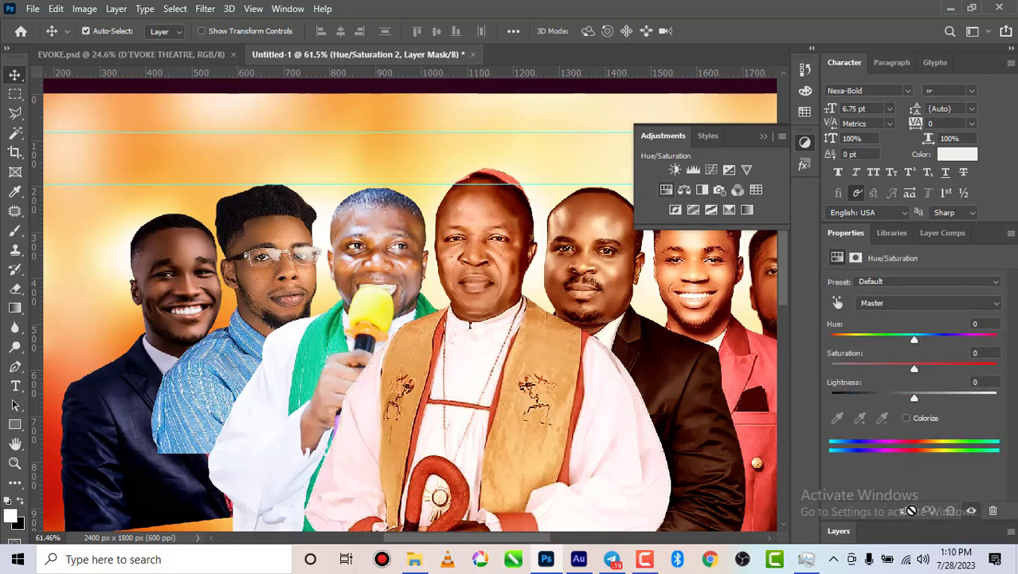
left_click(882, 363)
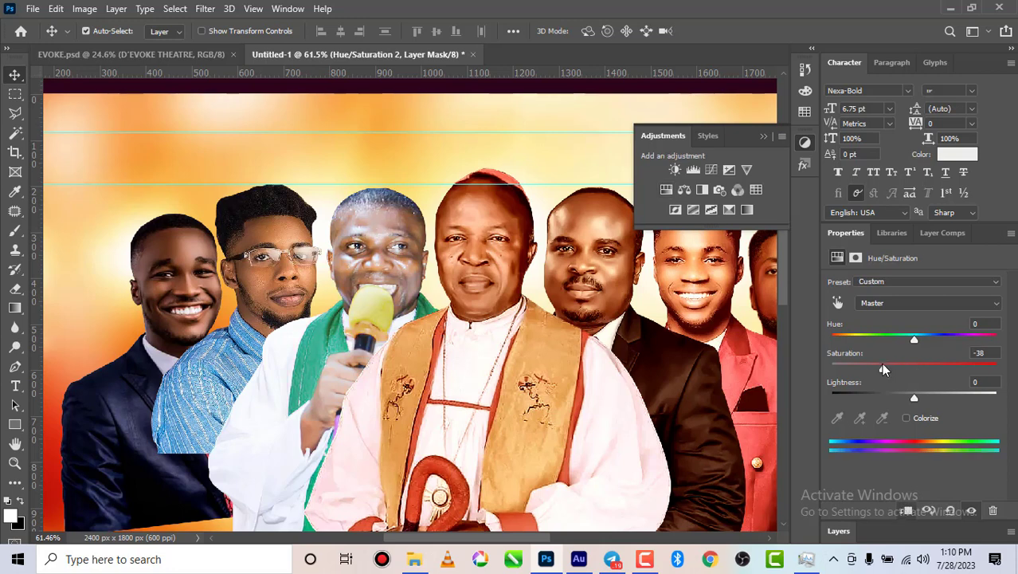
left_click(684, 190)
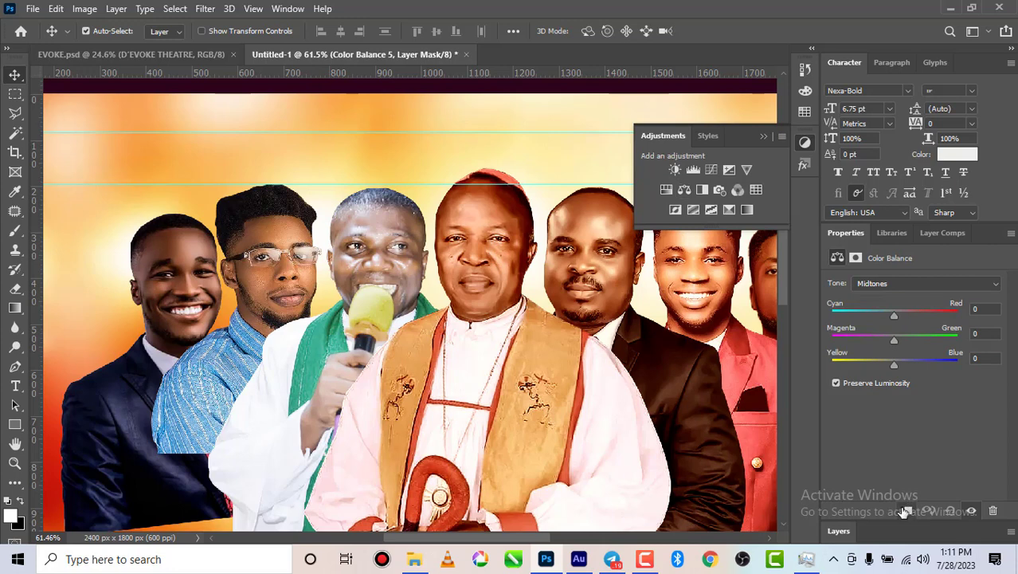
left_click_drag(906, 311, 912, 314)
left_click(890, 339)
left_click(881, 362)
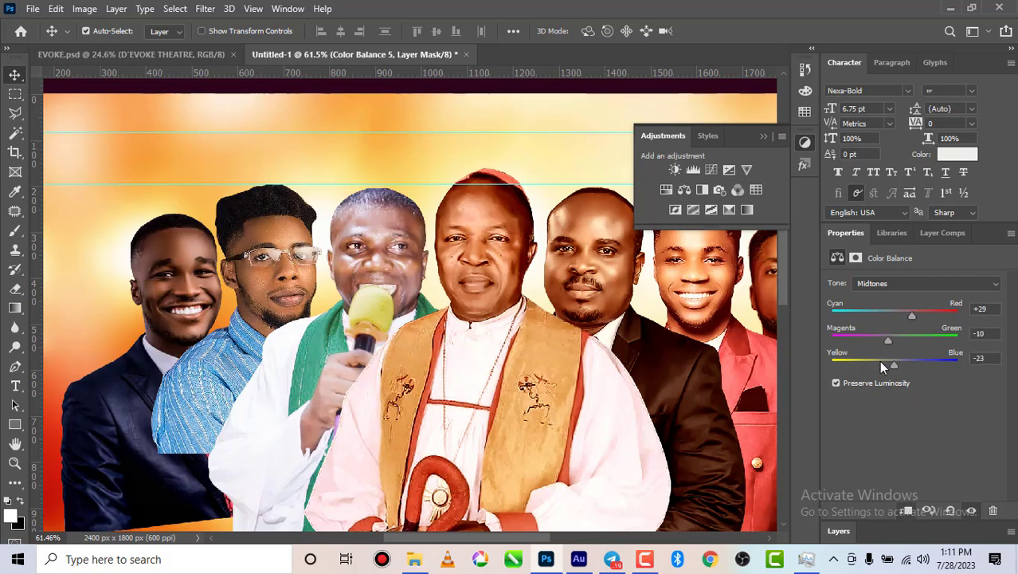
left_click_drag(879, 365, 875, 365)
- Set the highlights of the microphone man's Color Balance to red +23, magenta -11 and yellow -17
left_click(914, 285)
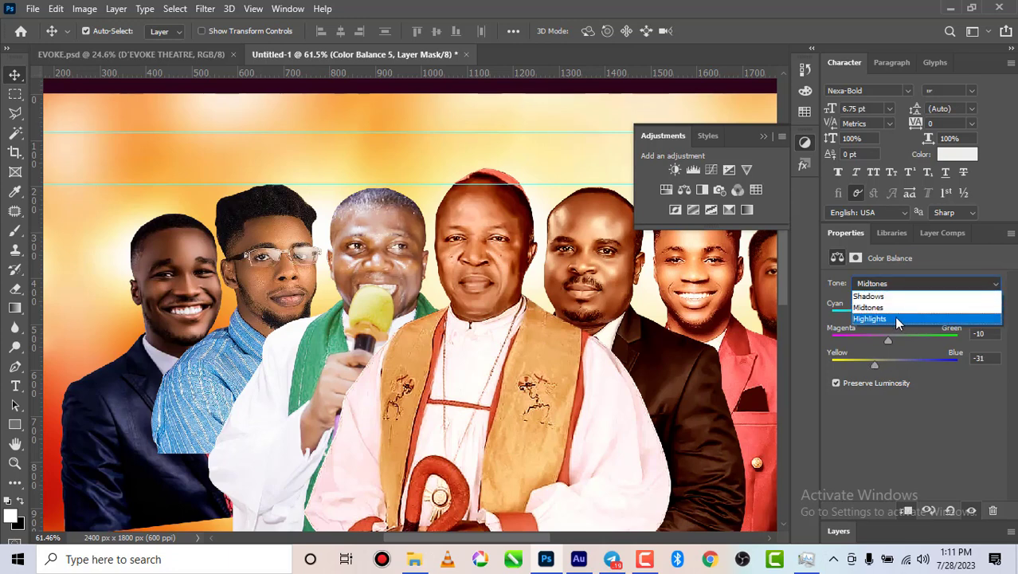
left_click(894, 315)
left_click(908, 315)
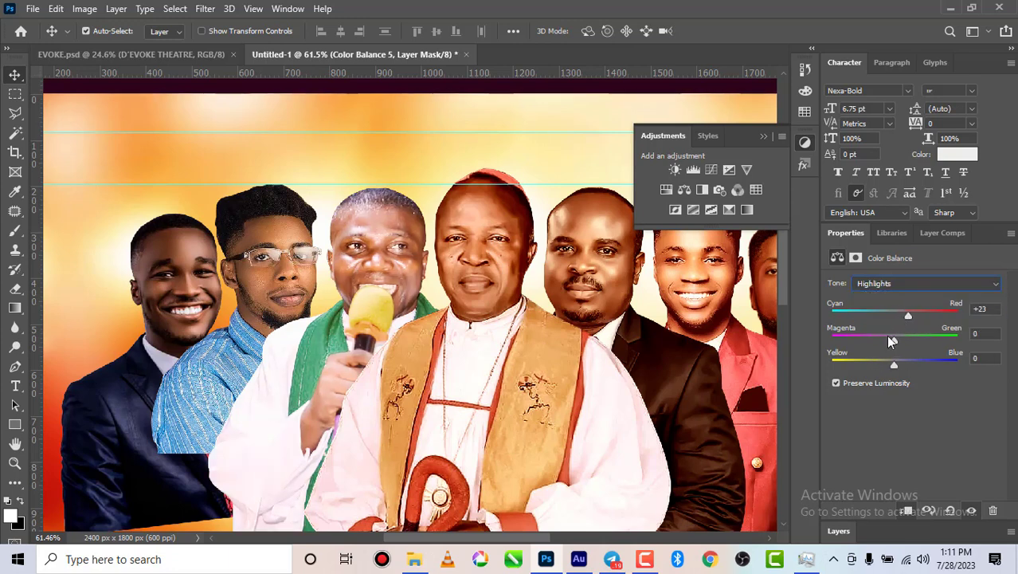
left_click(869, 363)
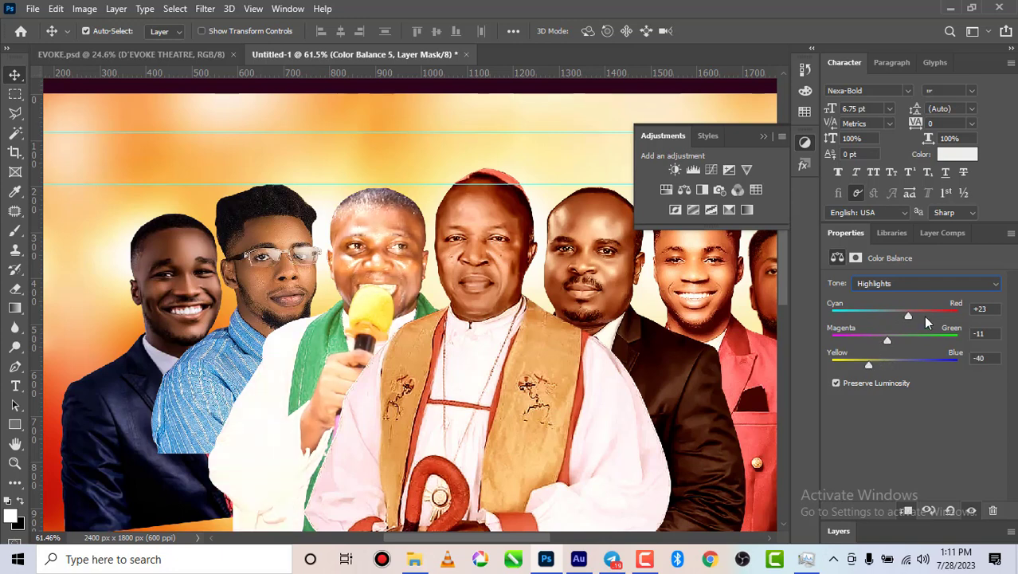
left_click_drag(873, 360, 875, 358)
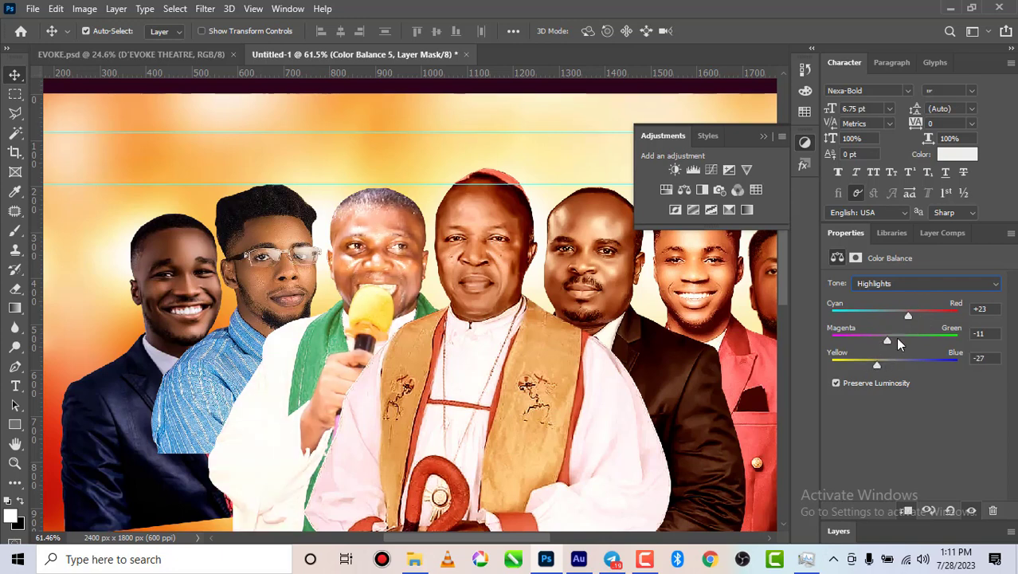
left_click(885, 362)
- Set the shadows' red to +26 in the microphone man's Color Balance and shift them slightly toward magenta and yellow
left_click(914, 283)
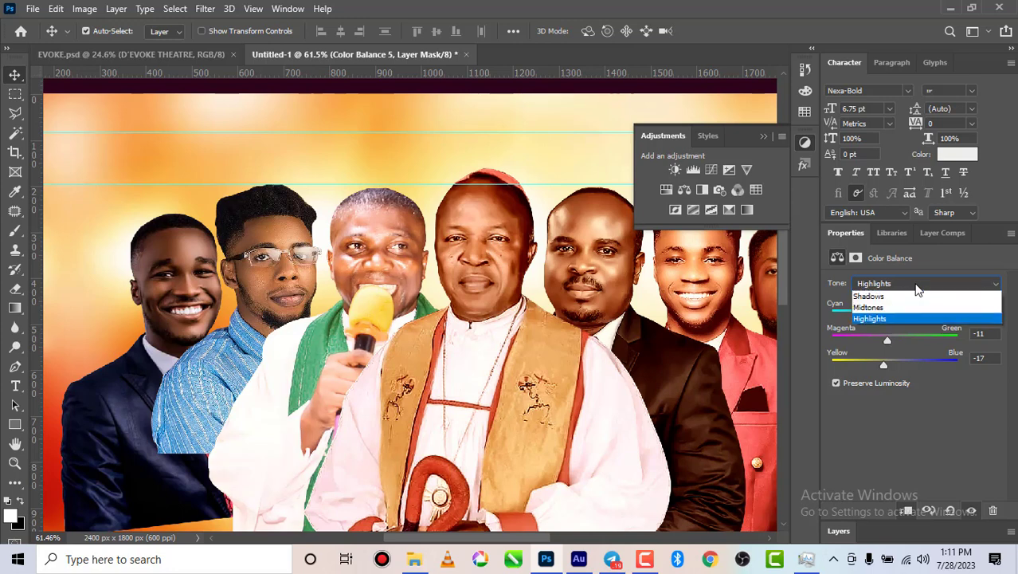
left_click(893, 297)
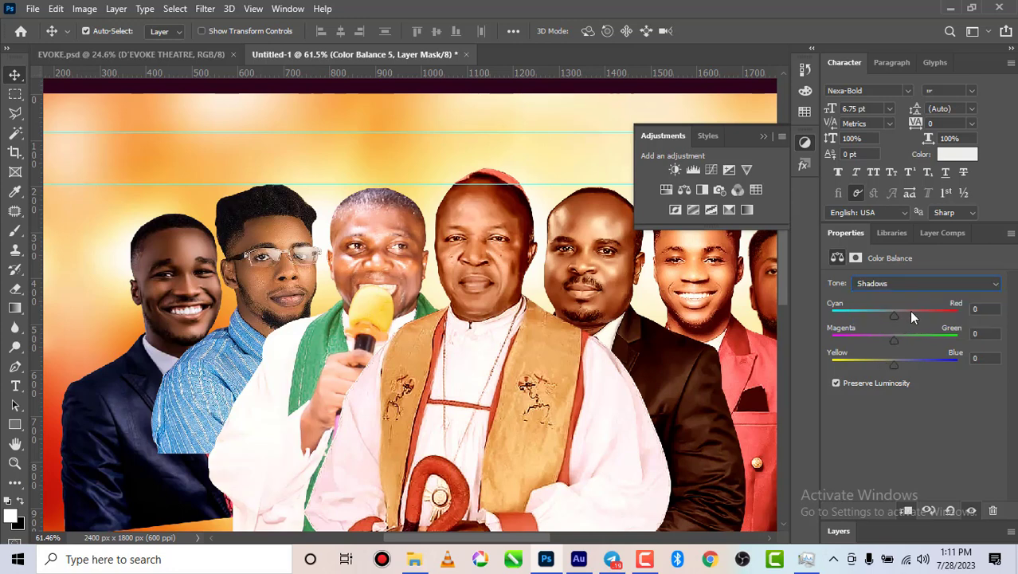
left_click(902, 316)
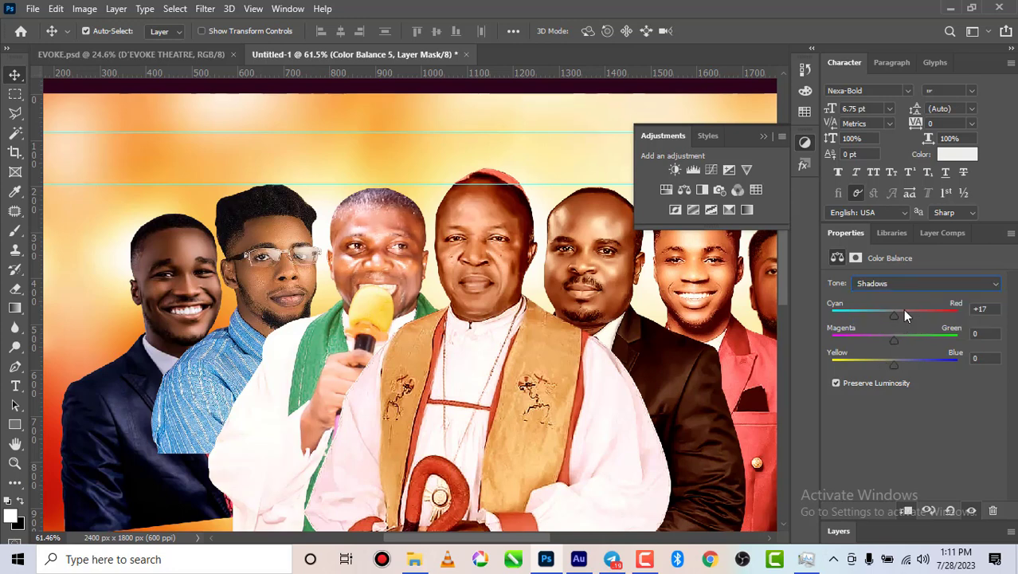
left_click(877, 364)
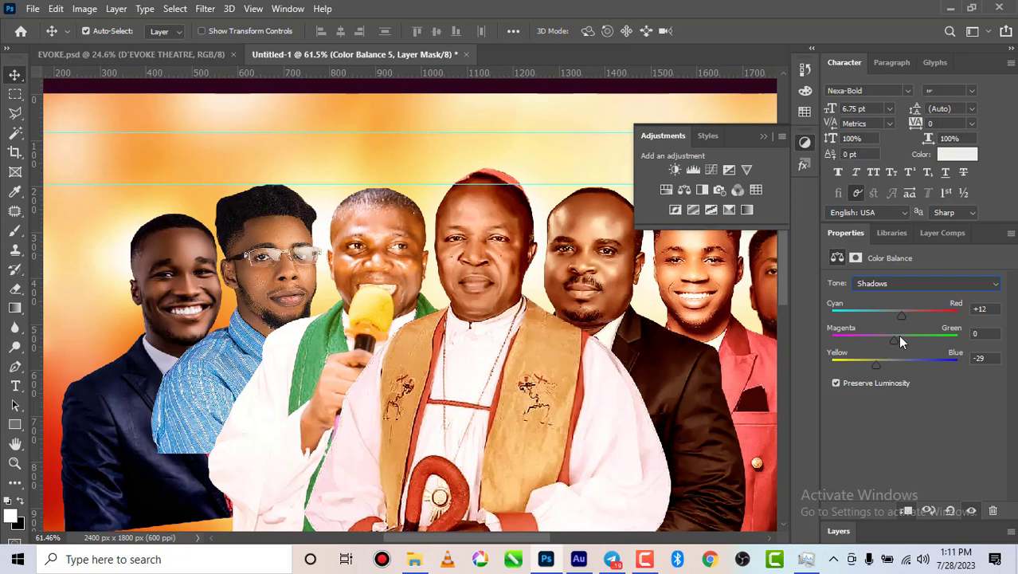
left_click(909, 314)
left_click(886, 336)
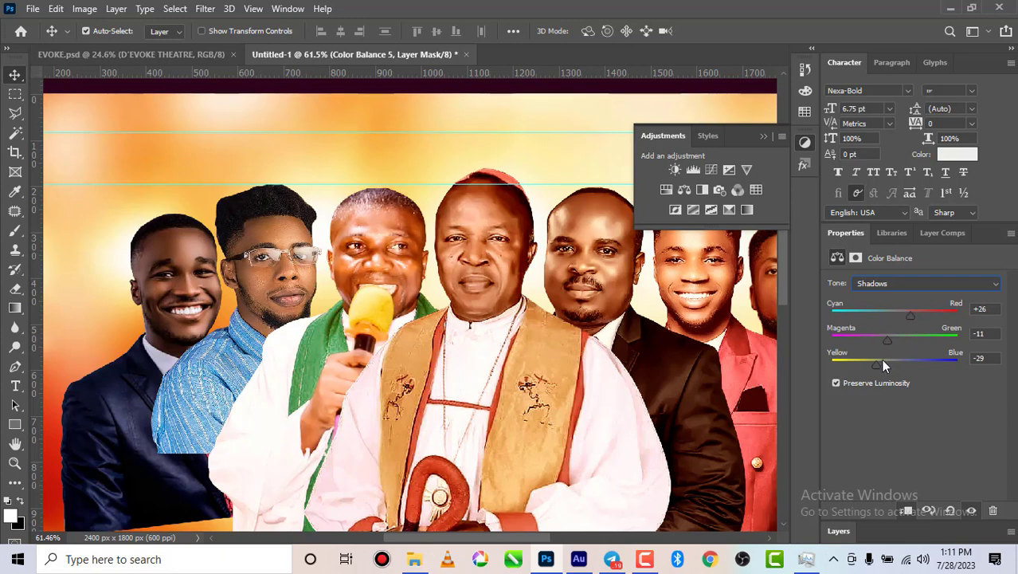
left_click(882, 361)
left_click(890, 334)
- Set the highlights of the microphone man's Color Balance to red +33, magenta -14 and yellow -37
left_click(911, 282)
left_click(894, 319)
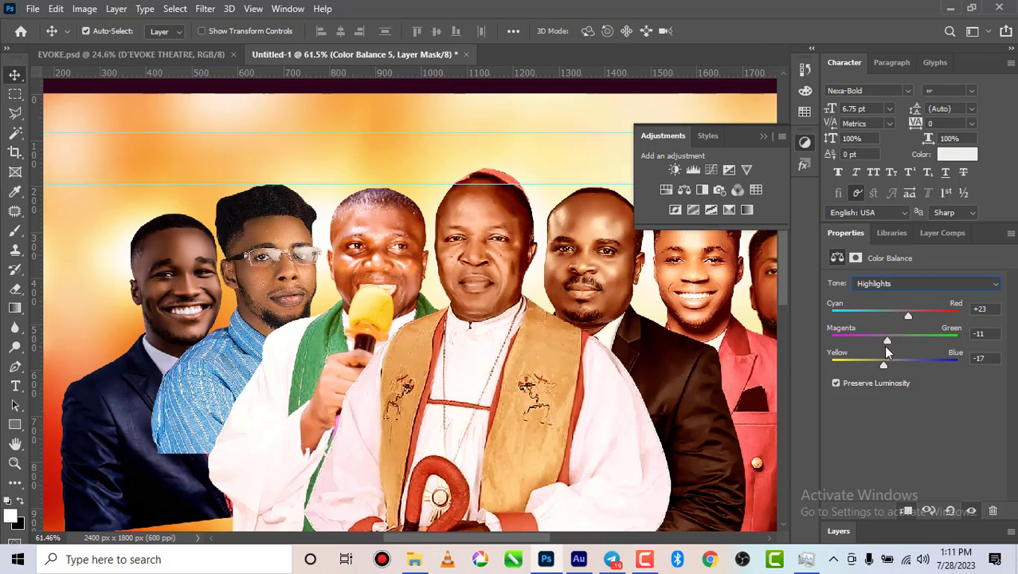
left_click(883, 335)
left_click(886, 361)
left_click(881, 361)
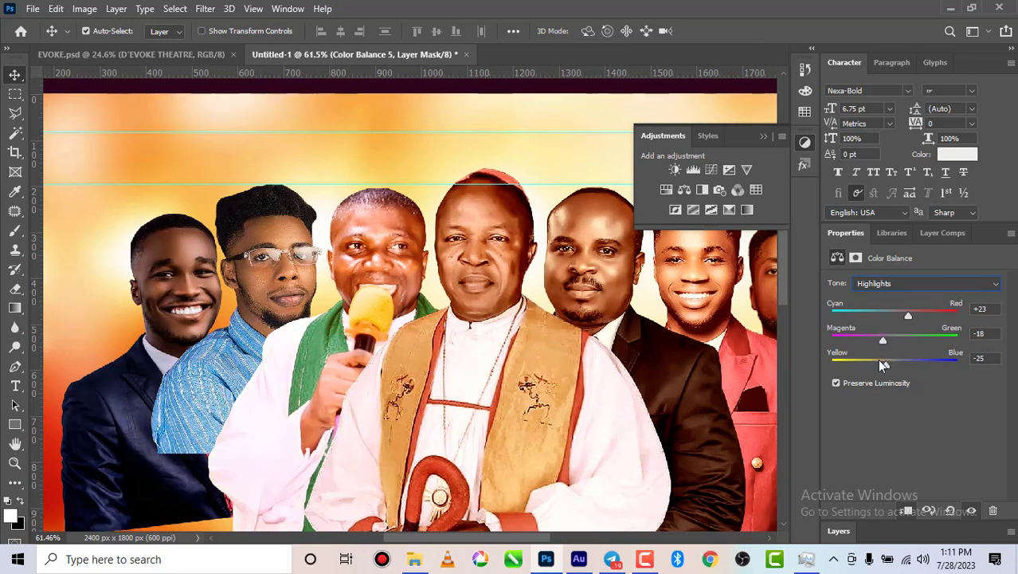
left_click_drag(877, 360, 902, 335)
left_click(914, 315)
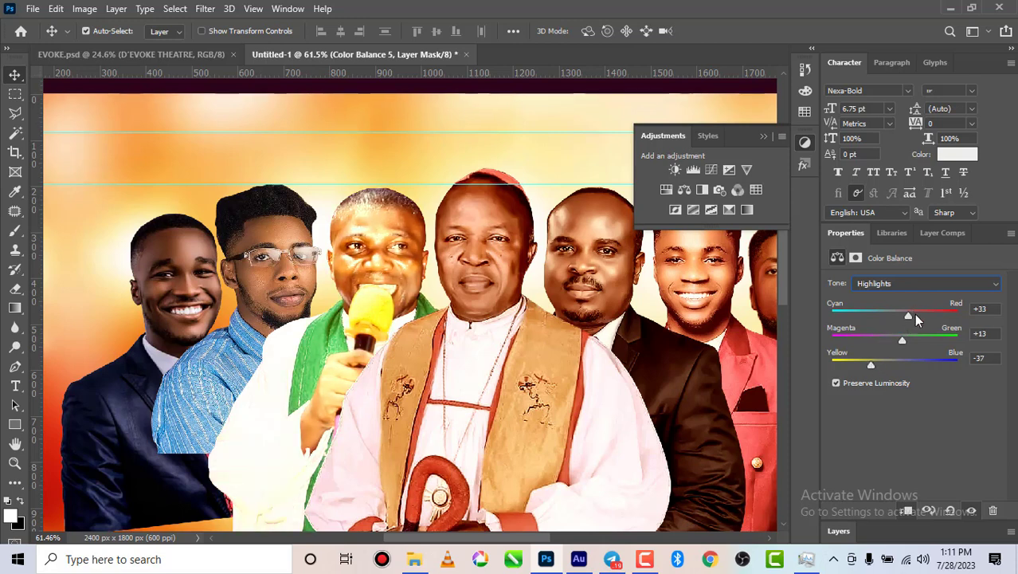
left_click(887, 339)
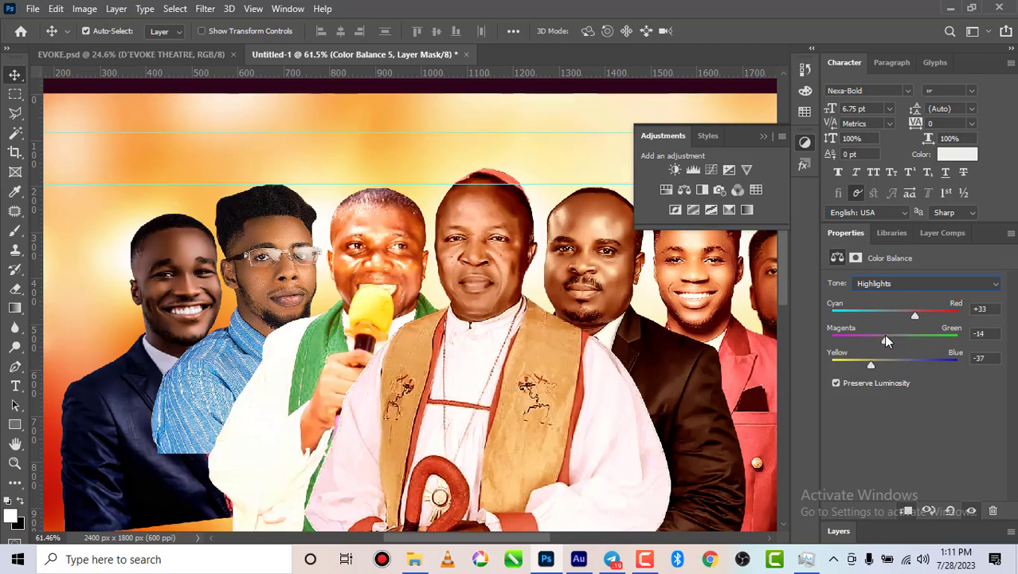
- Set the highlights of the microphone man's Color Balance to red +40, magenta -5 and blue +5
left_click_drag(883, 341, 896, 360)
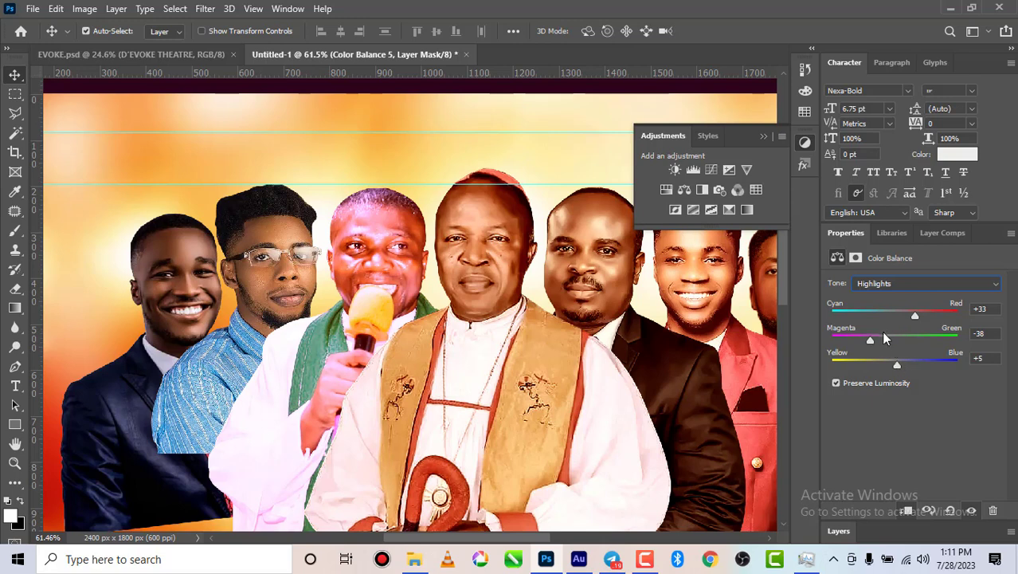
left_click(887, 339)
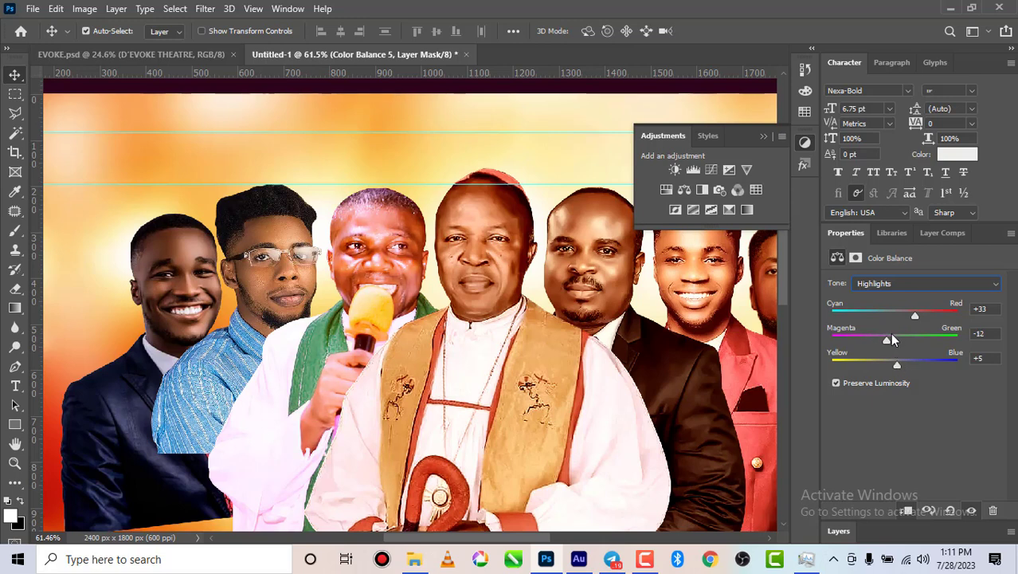
left_click_drag(891, 336, 892, 340)
- Set the shadows of the microphone man's Color Balance to red +15 and yellow -7
left_click(914, 284)
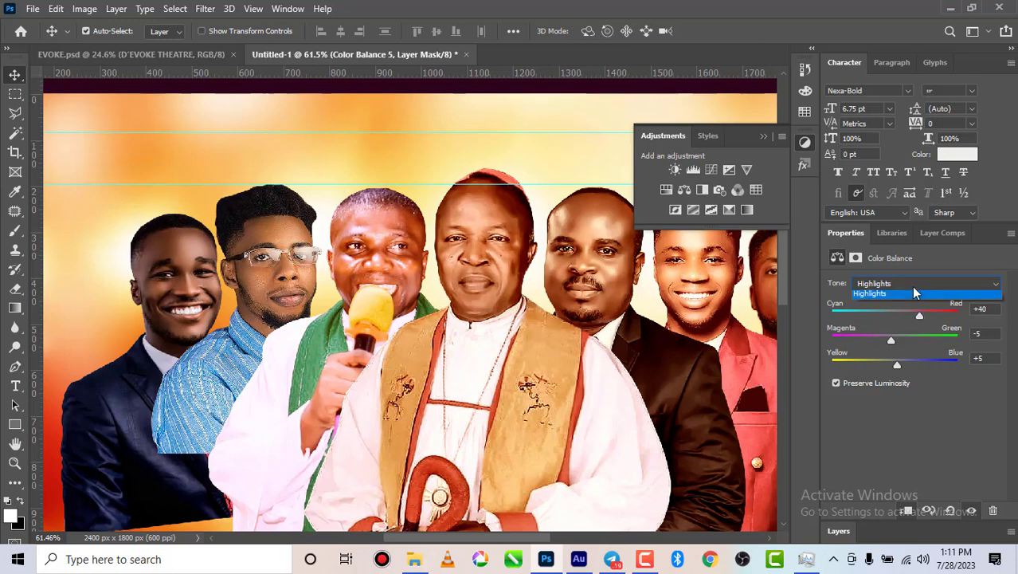
left_click(894, 296)
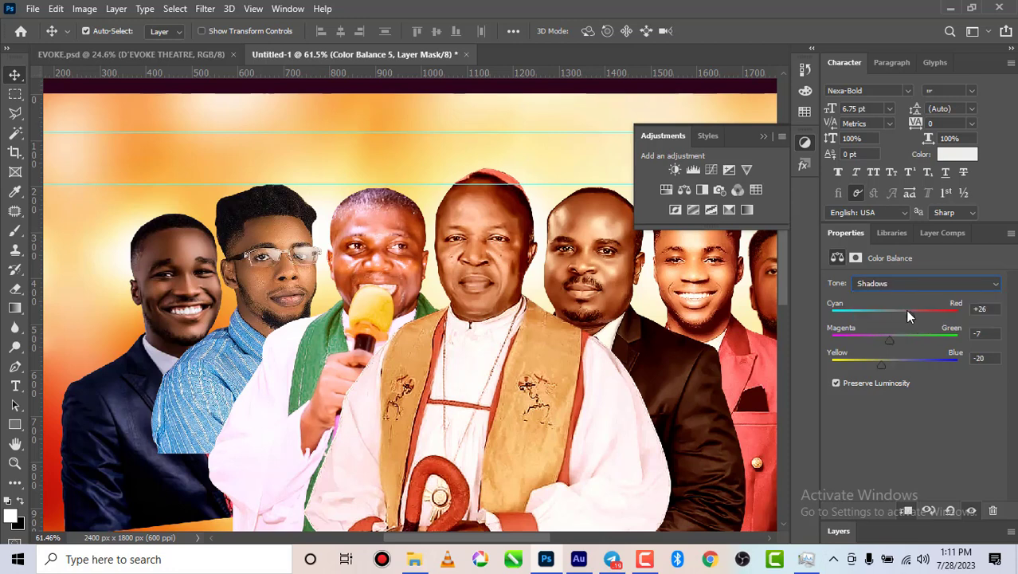
left_click_drag(883, 360, 891, 363)
left_click_drag(903, 316, 905, 311)
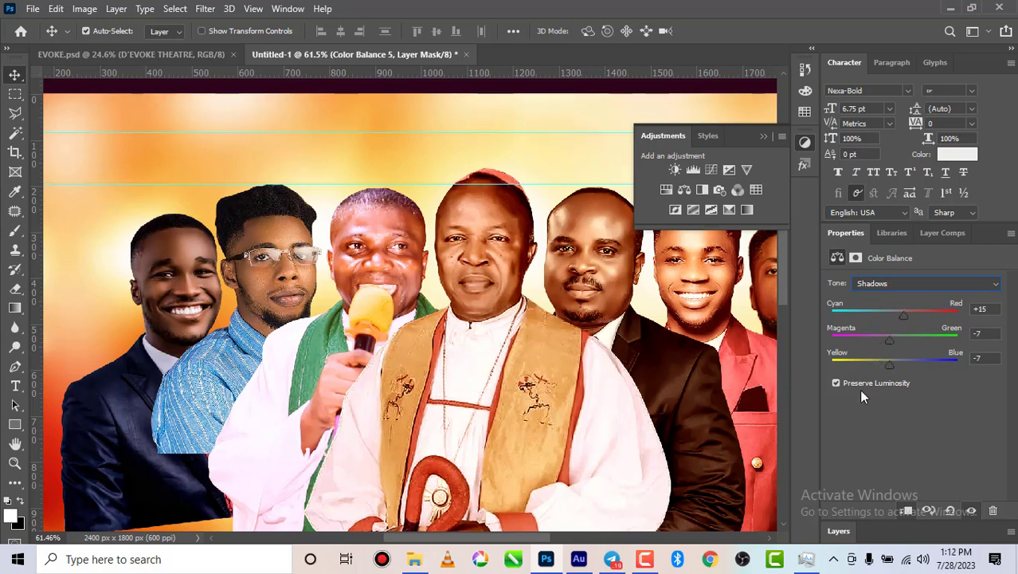
- Convert the microphone man's photo layer and its four clipped adjustment layers into one smart object
left_click(838, 531)
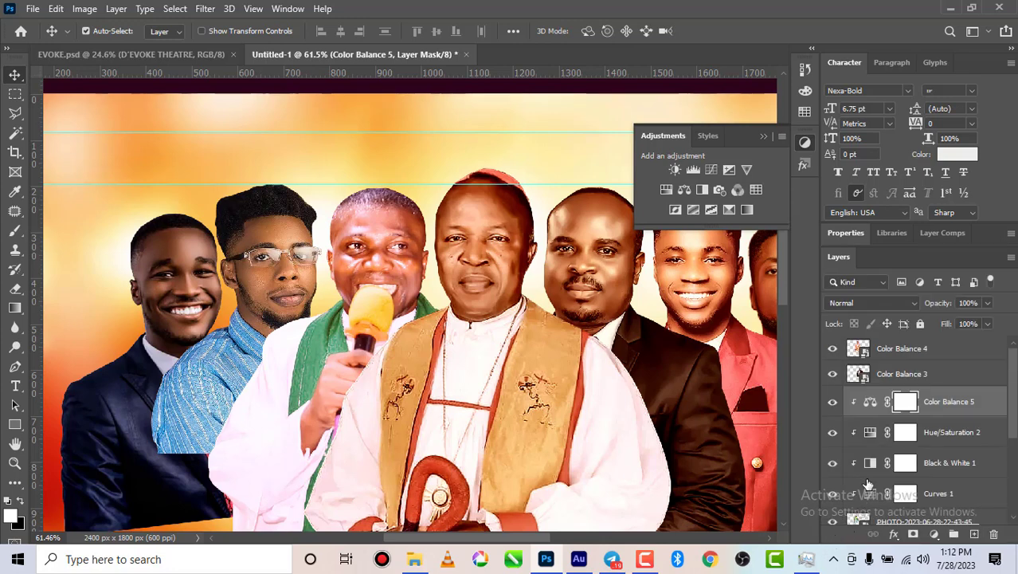
scroll(894, 498, "down", 1)
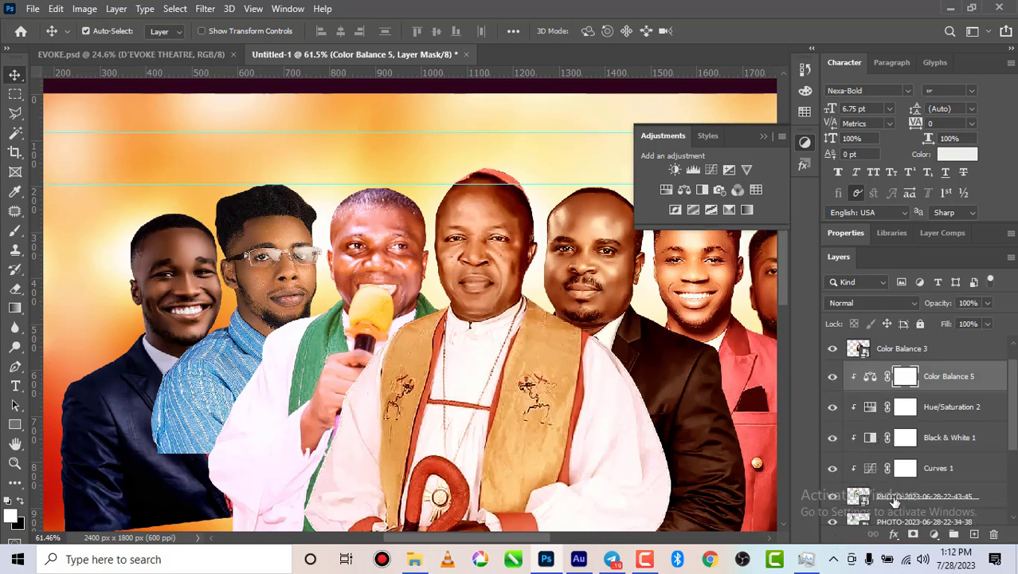
left_click(901, 495)
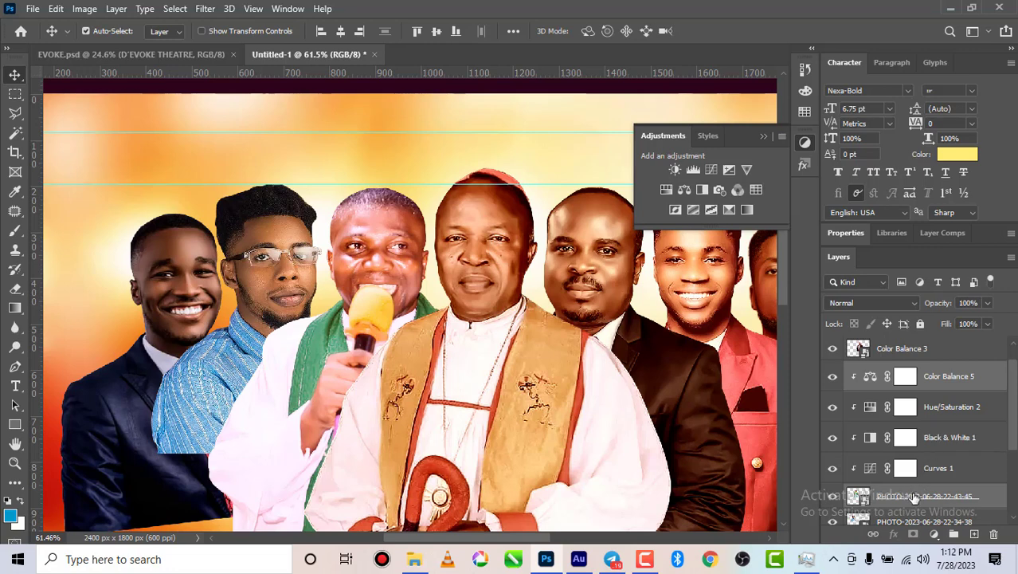
left_click(948, 380)
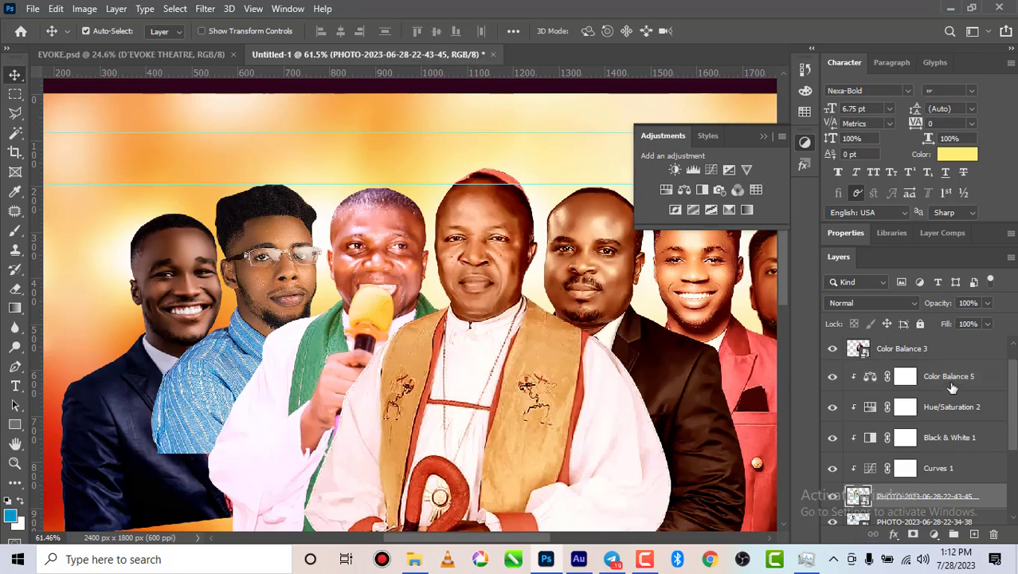
left_click(916, 496, "shift")
right_click(915, 497)
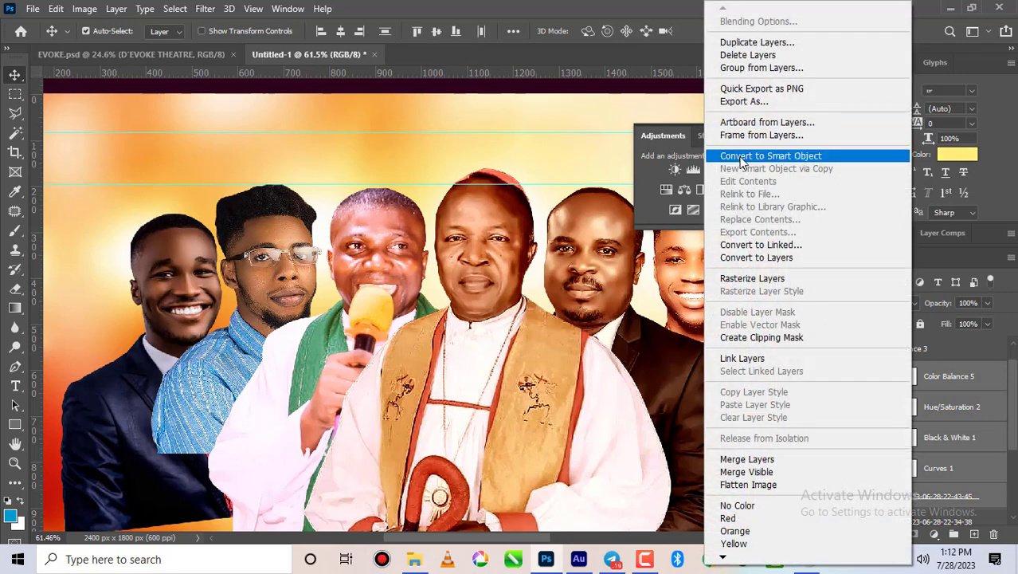
left_click(741, 156)
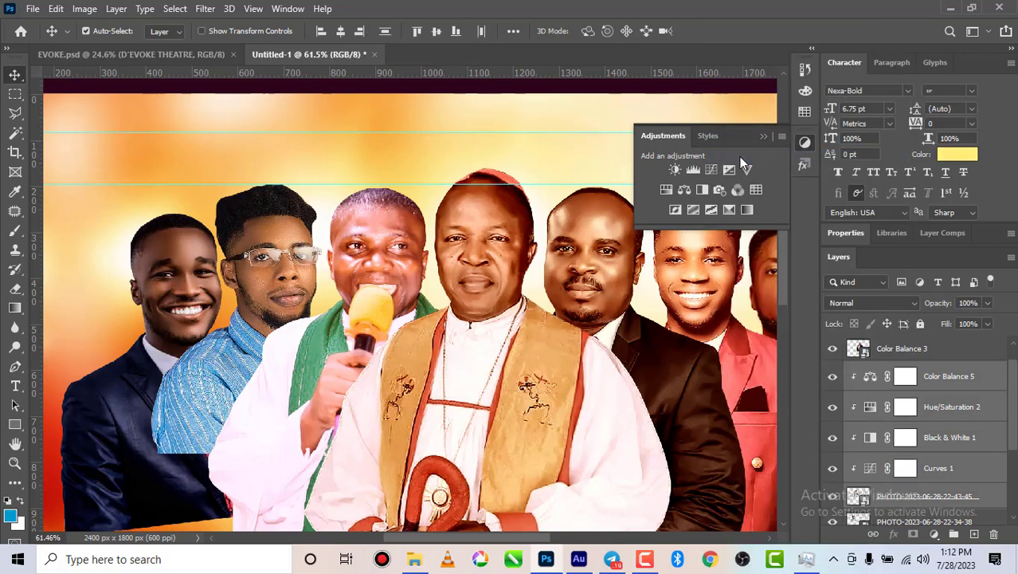
- Outline the uneven top of the hair of the man with glasses with the Polygonal Lasso, following a smooth rounded hairline
left_click(276, 238)
scroll(252, 231, "up", 1)
scroll(253, 231, "up", 1)
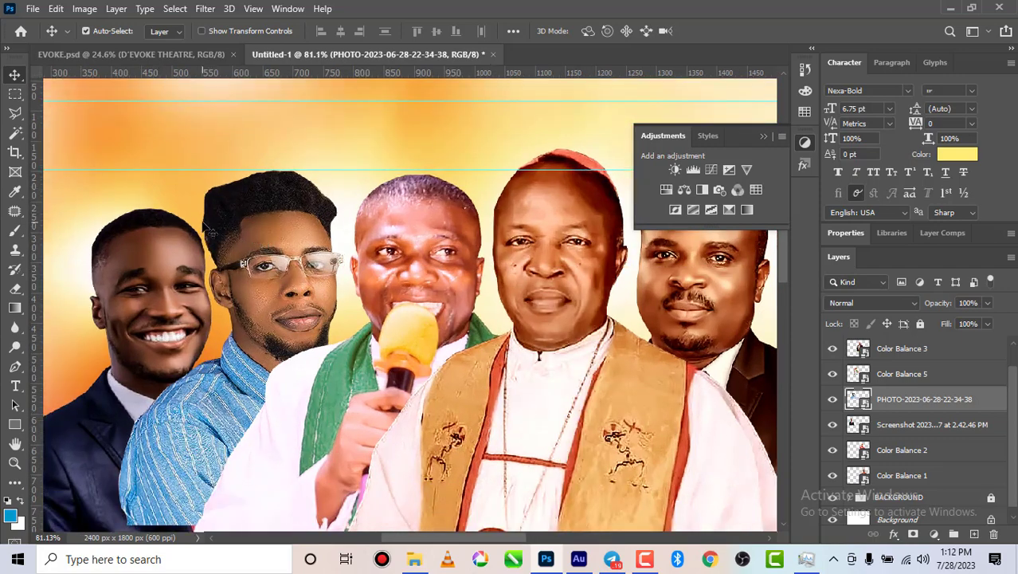
left_click(15, 113)
left_click(298, 144)
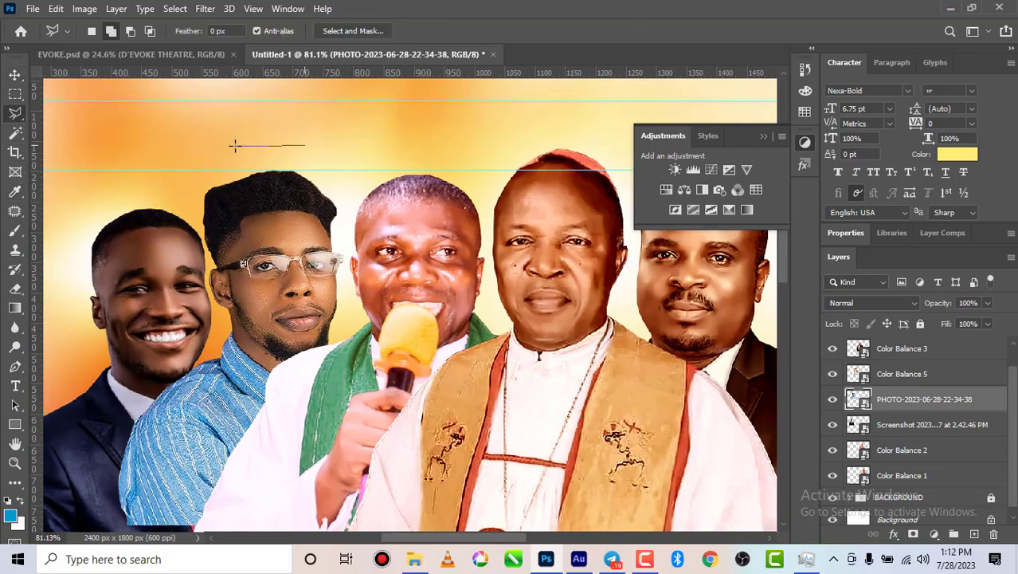
left_click(176, 139)
scroll(192, 233, "up", 1)
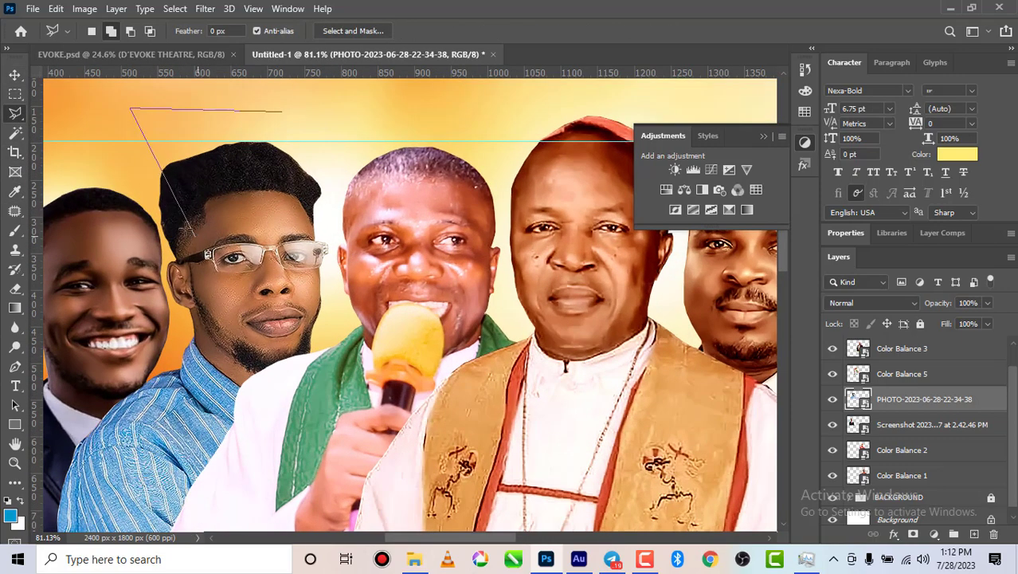
scroll(142, 219, "up", 2)
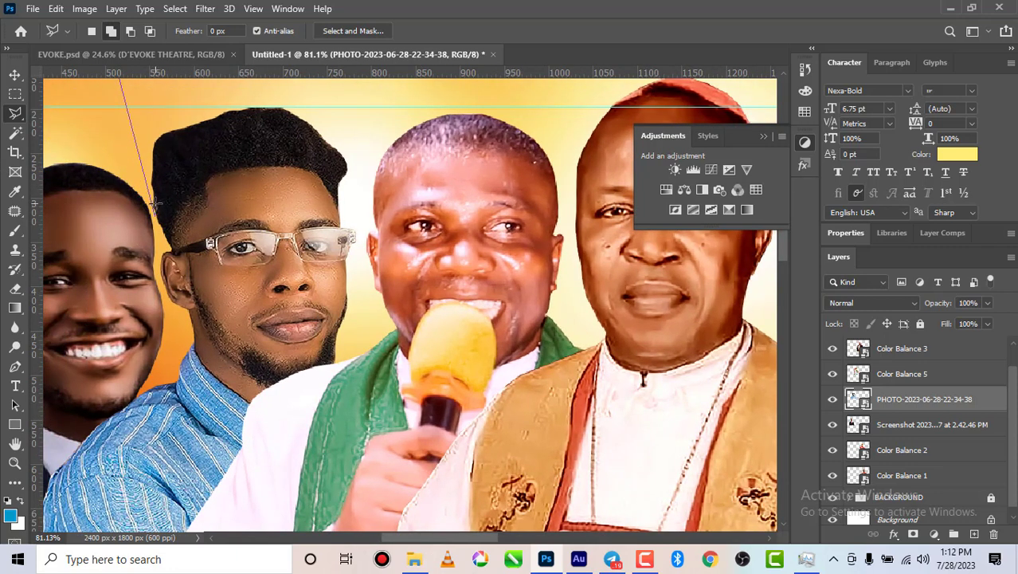
left_click(155, 211)
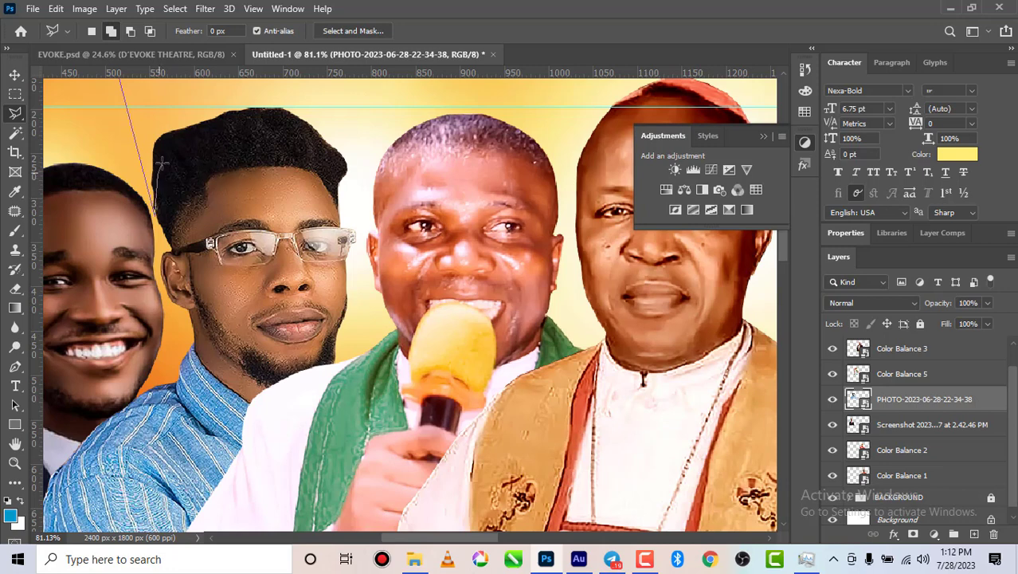
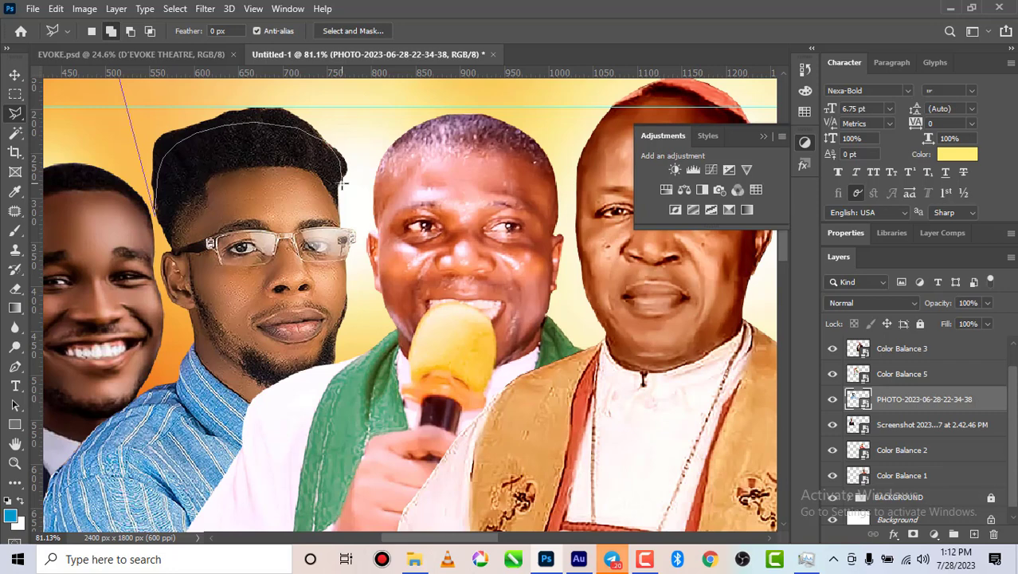
key("ctrl+minus")
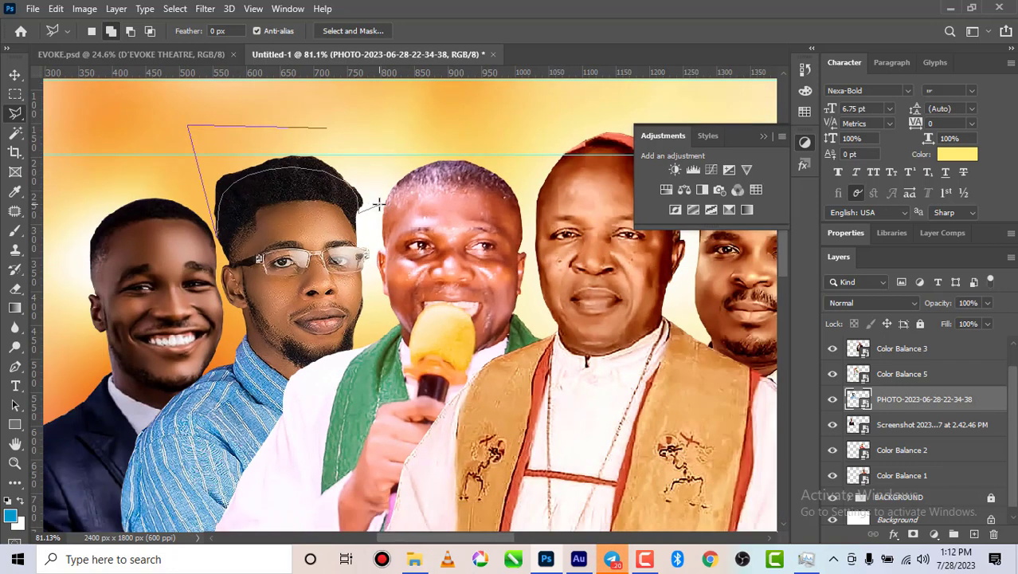
key("Escape")
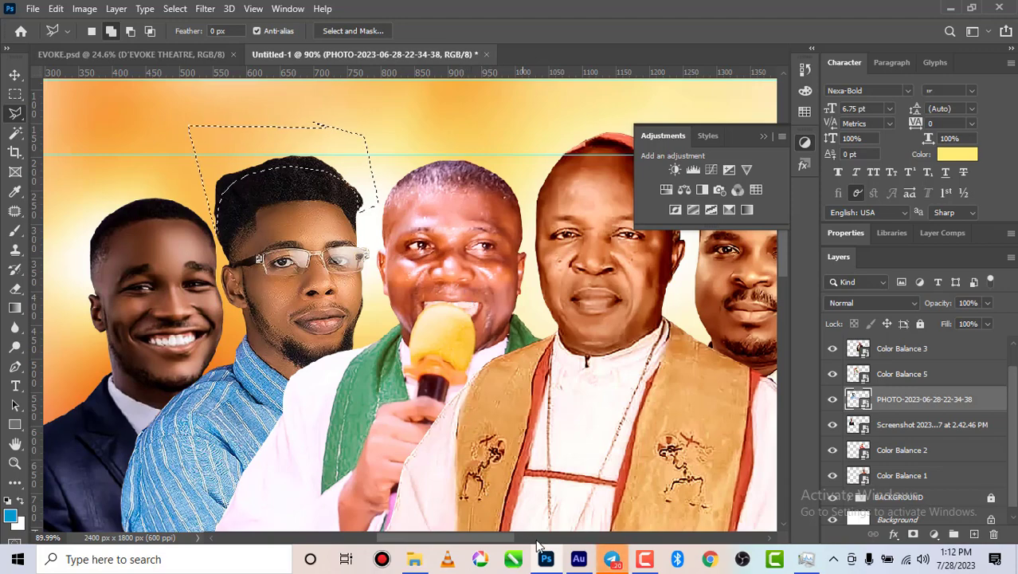
- Switch to Telegram and reply "YES" to the newest question in the PEEGEE CLICKZ group chat
mouse_move(611, 559)
left_click(619, 501)
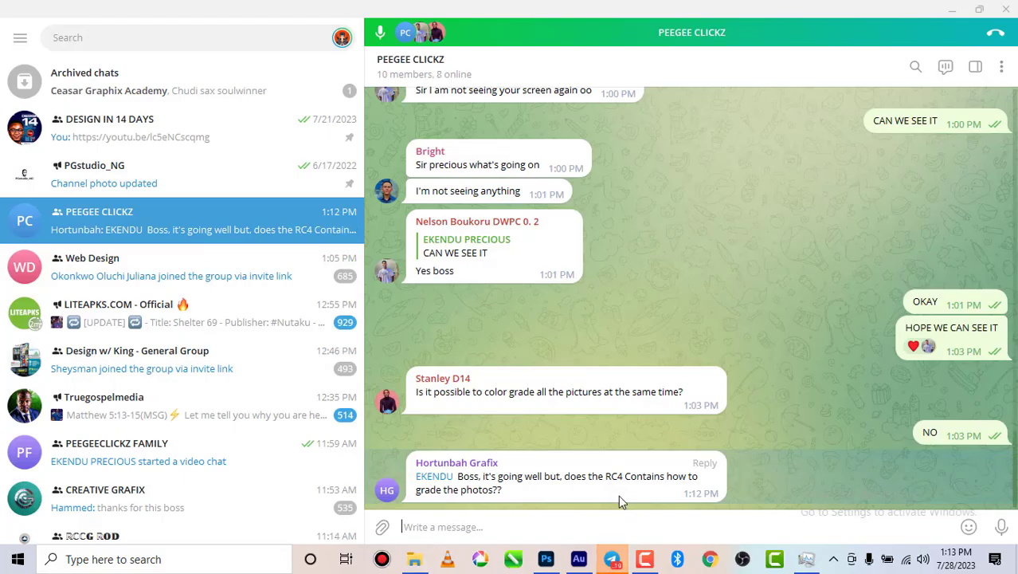
double_click(543, 500)
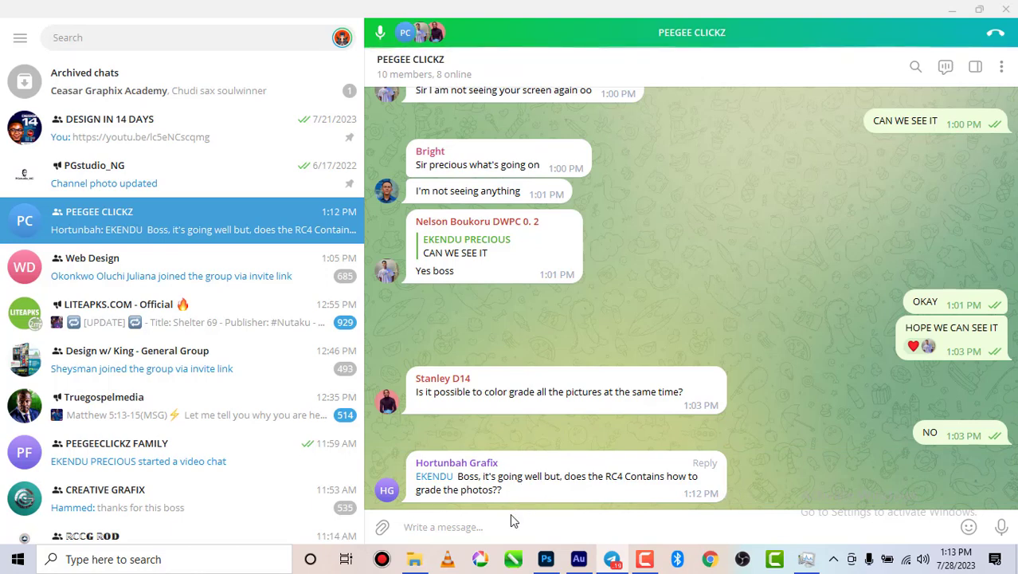
type("YES")
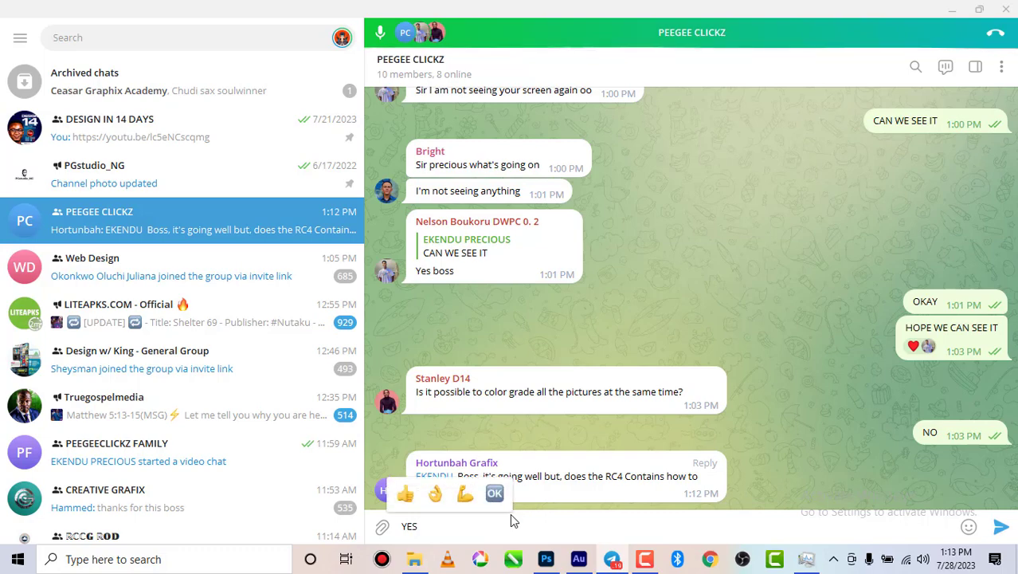
left_click(997, 529)
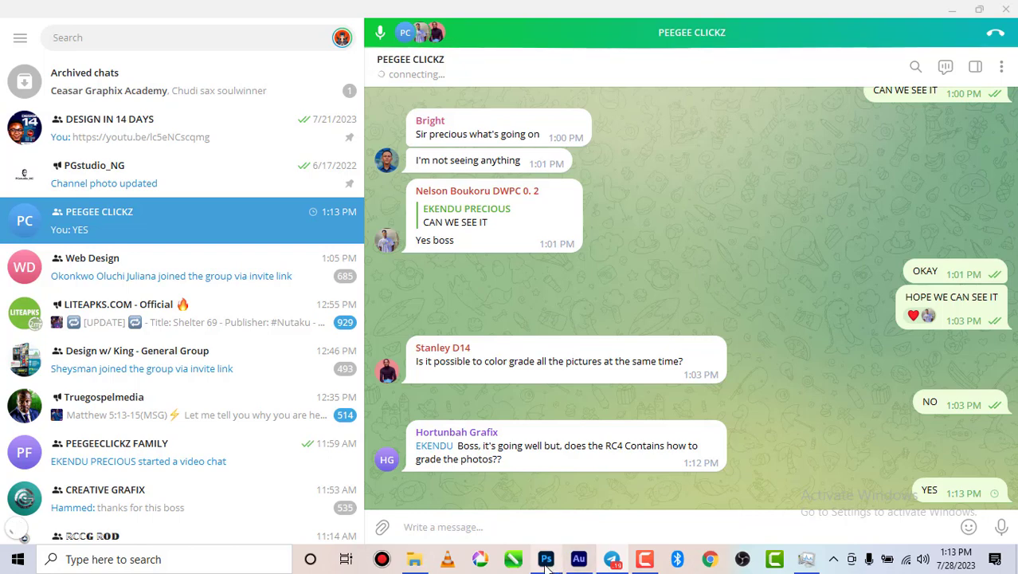
mouse_move(547, 558)
mouse_move(561, 517)
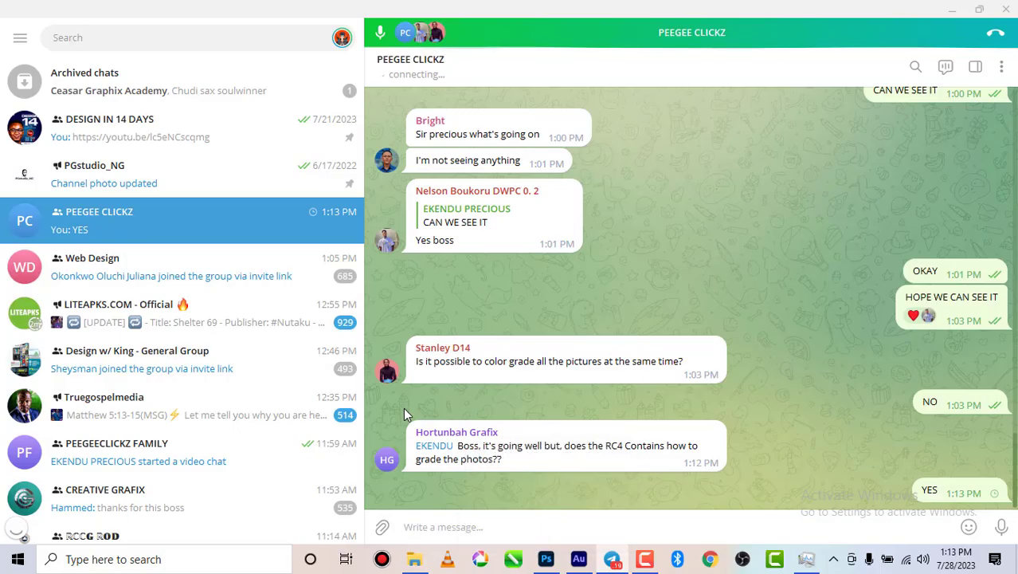
mouse_move(550, 467)
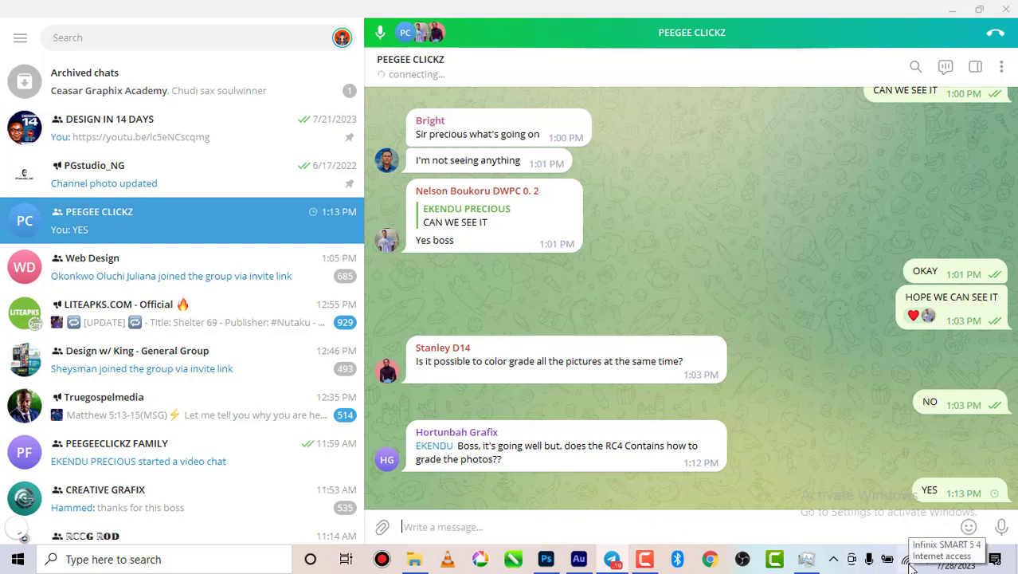
- Switch back to Photoshop, rasterize the layer of the man with glasses and delete the selected top of his hair
left_click(545, 562)
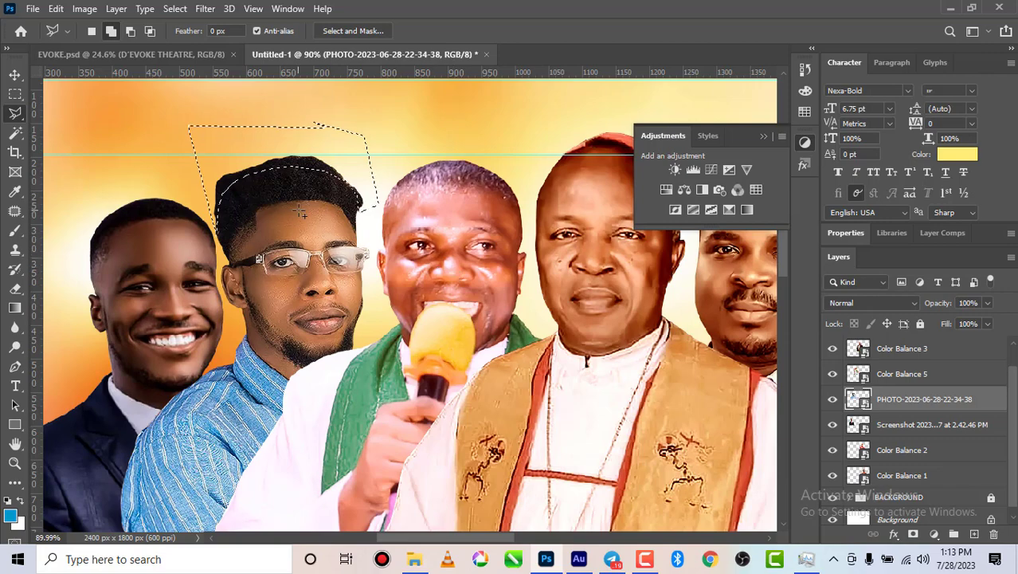
scroll(287, 183, "down", 2)
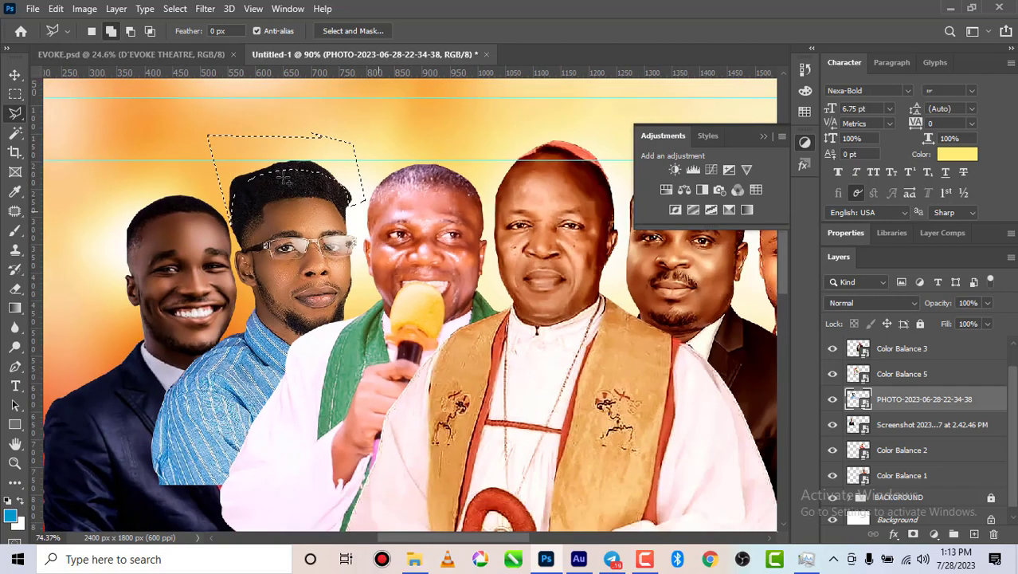
right_click(914, 402)
left_click(771, 278)
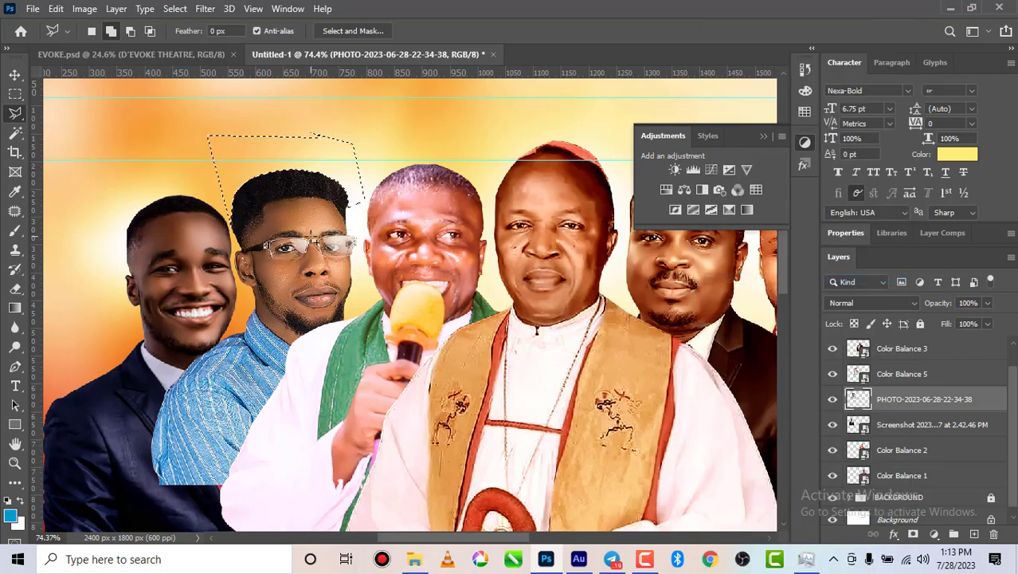
key("ctrl+d")
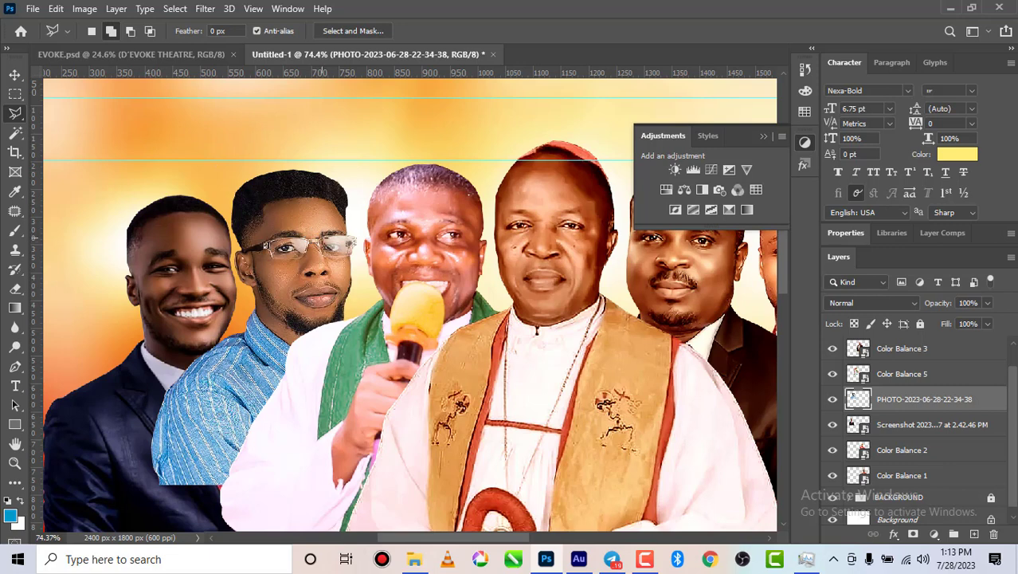
- Clip a Curves adjustment with input 109 and output 143 and a Black & White adjustment in Soft Light mode to the man with glasses
left_click(707, 171)
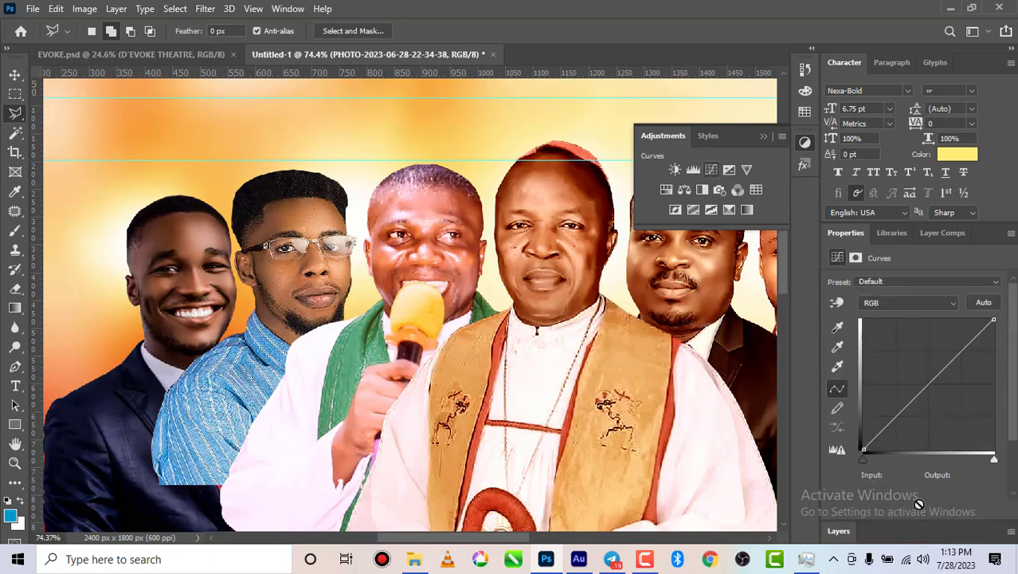
left_click(926, 381)
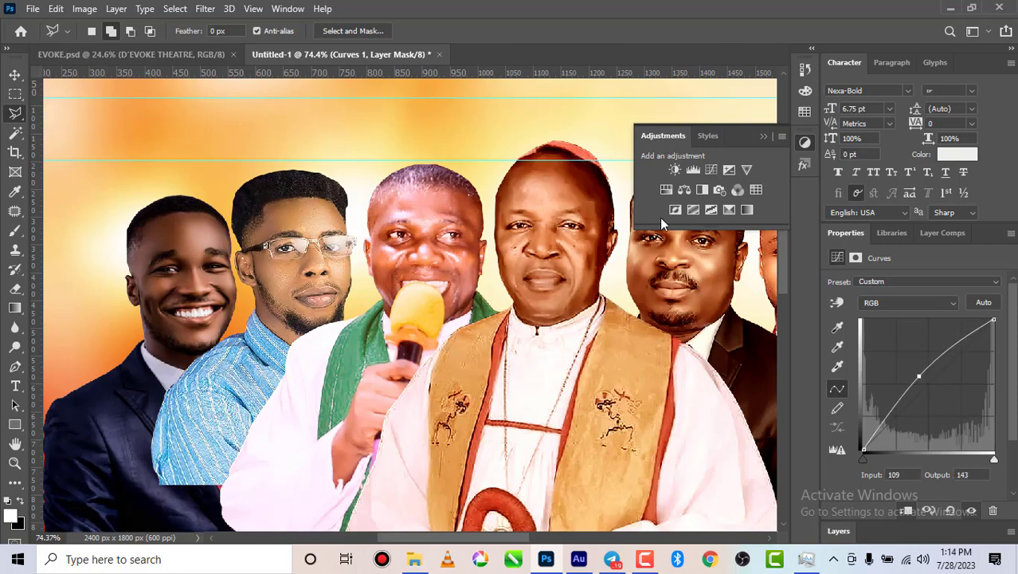
left_click(702, 190)
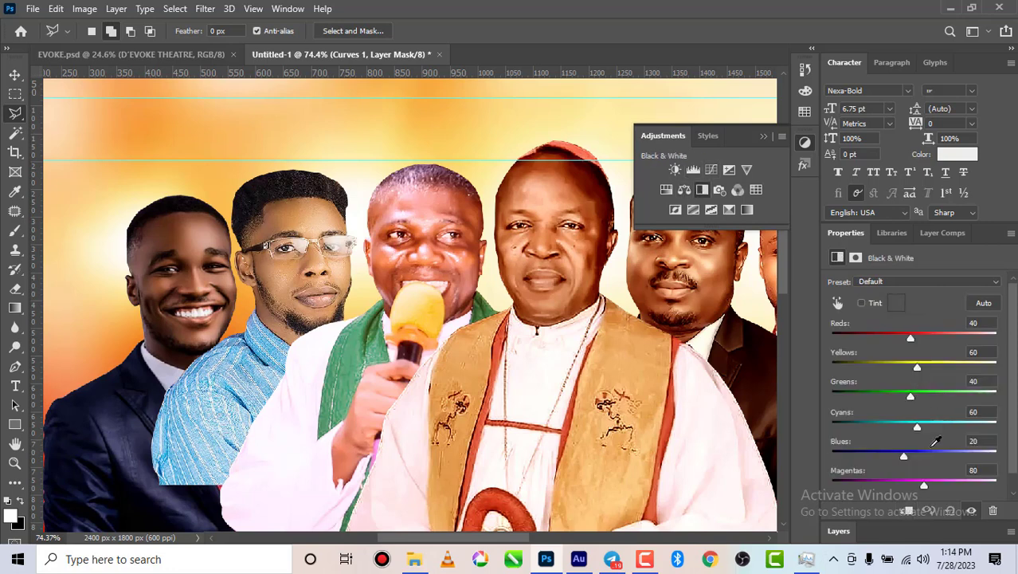
left_click(906, 511)
left_click(838, 531)
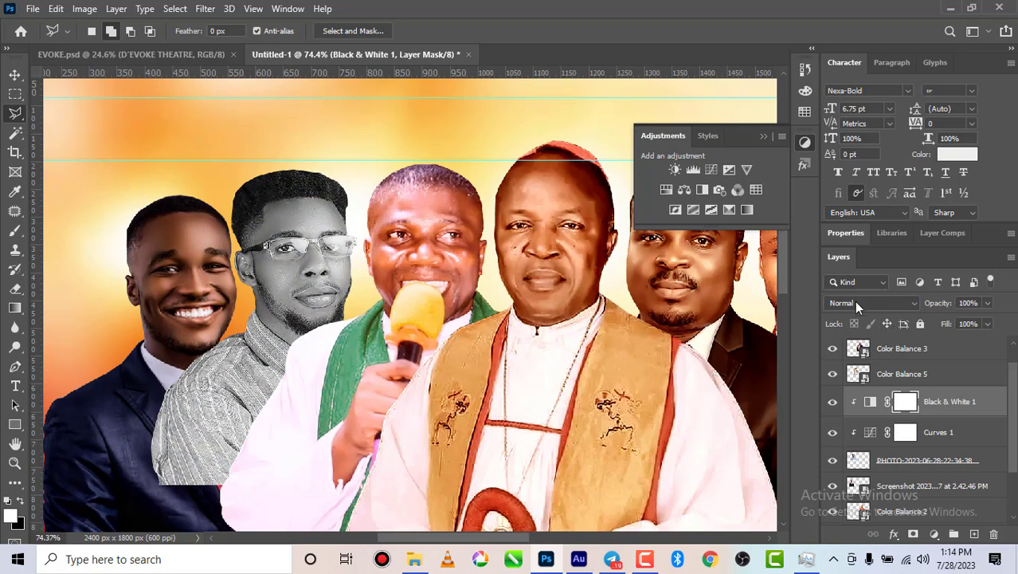
left_click(881, 302)
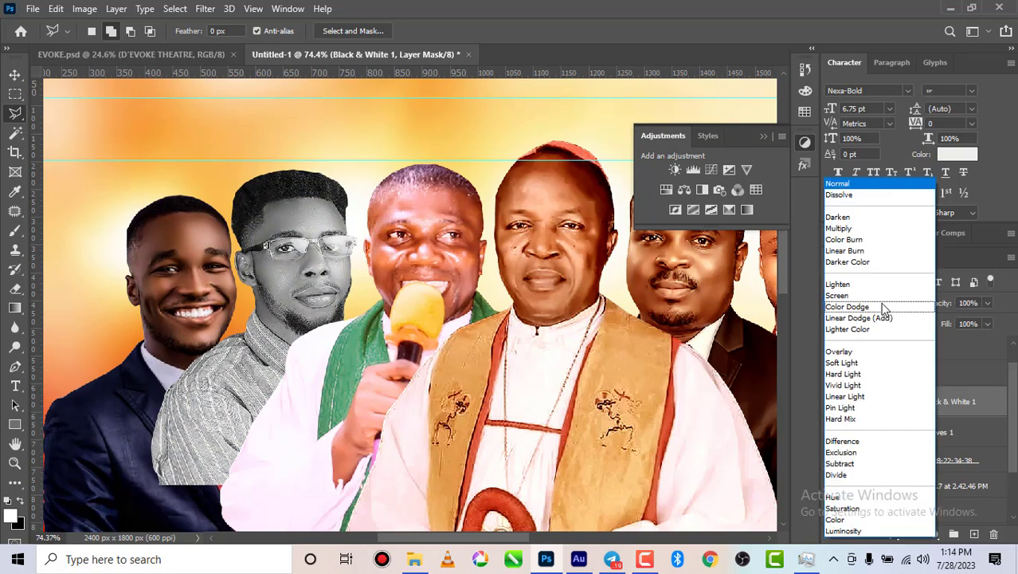
left_click(852, 357)
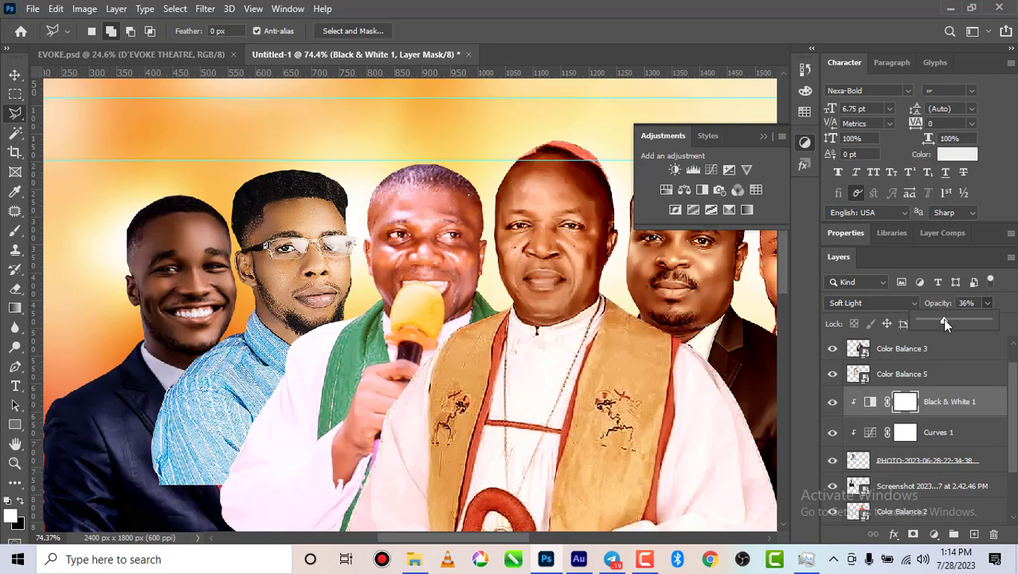
- Clip a Hue/Saturation adjustment to the man with glasses and set its saturation to -48
left_click(670, 194)
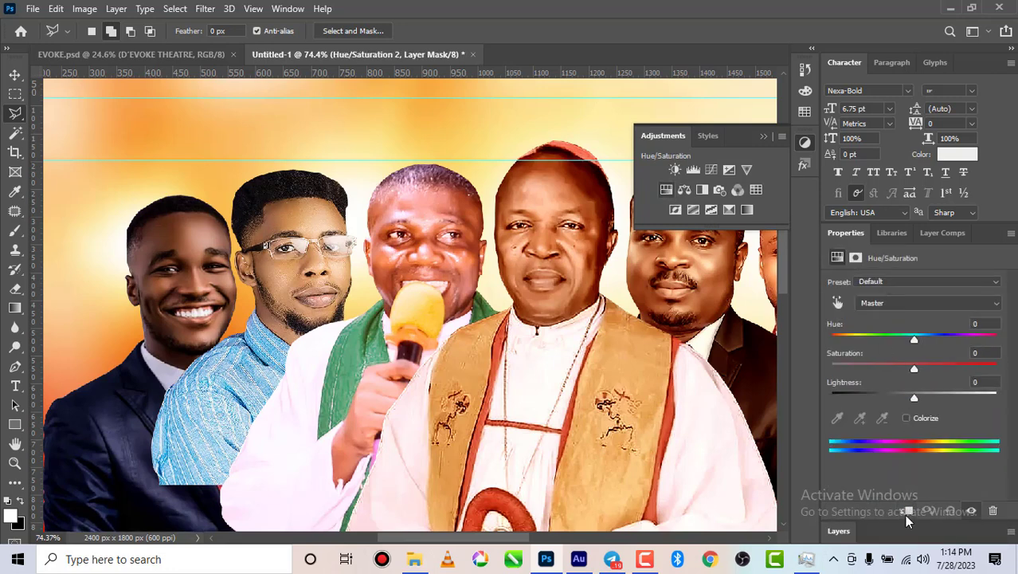
left_click(863, 366)
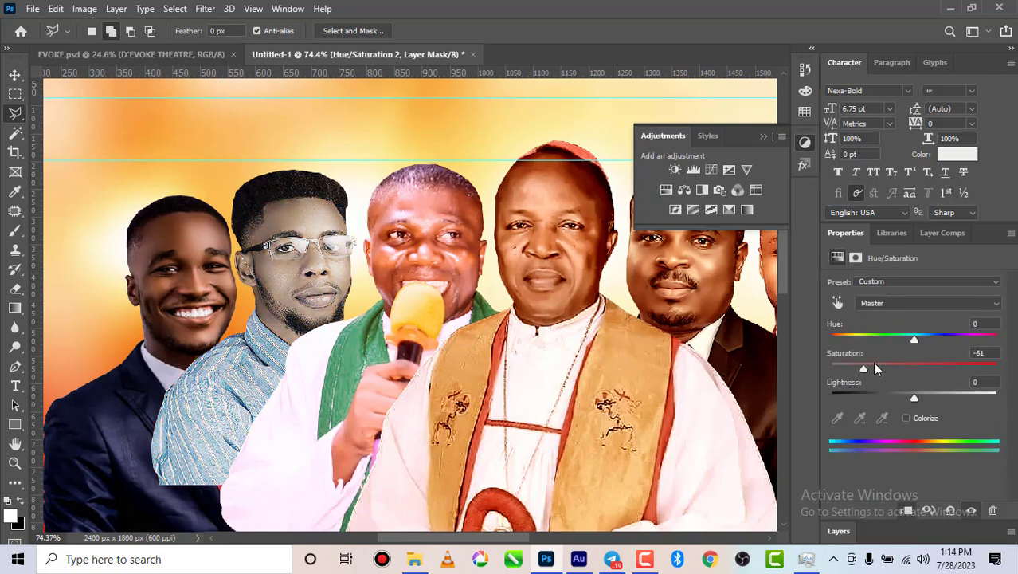
left_click(874, 368)
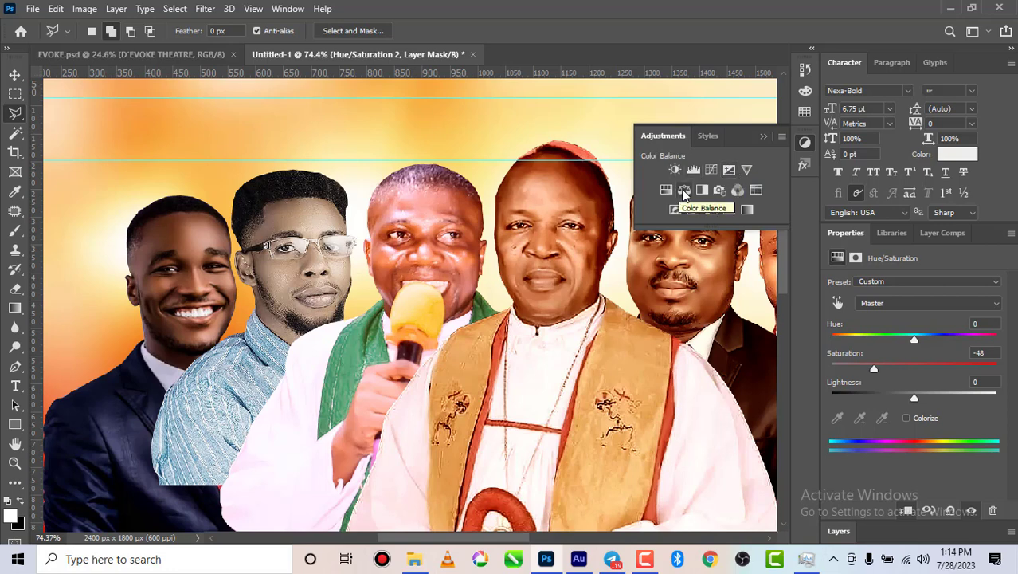
- Clip a Color Balance adjustment to the man with glasses, shifting midtones toward red, magenta -8 and yellow -29
left_click(683, 189)
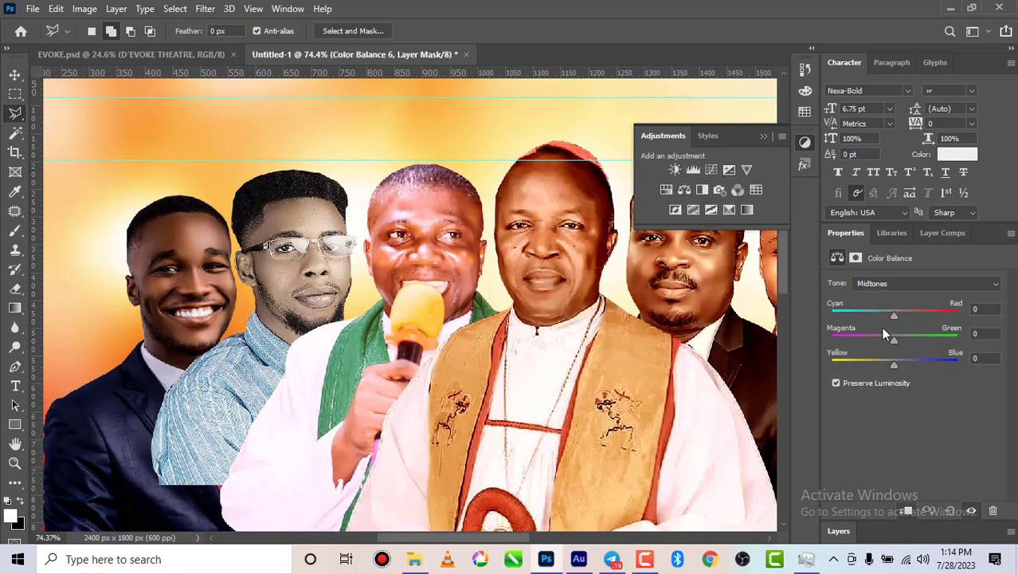
left_click(903, 316)
left_click(910, 312)
left_click(887, 335)
left_click(876, 360)
- Set the Color Balance highlights of the man with glasses to red +17, magenta -13 and yellow -35
left_click(924, 283)
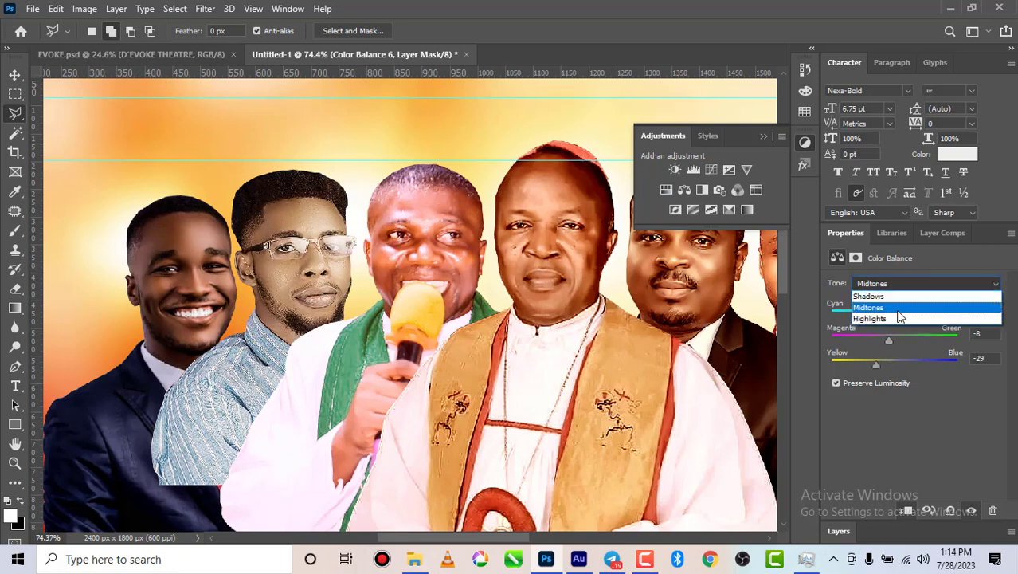
left_click(896, 317)
left_click(904, 315)
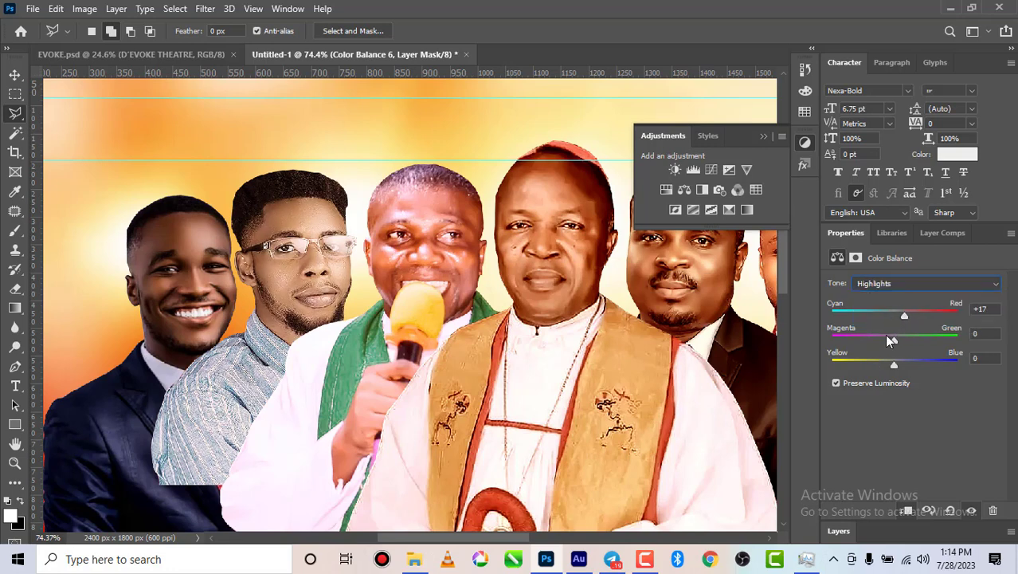
left_click(886, 337)
left_click(872, 363)
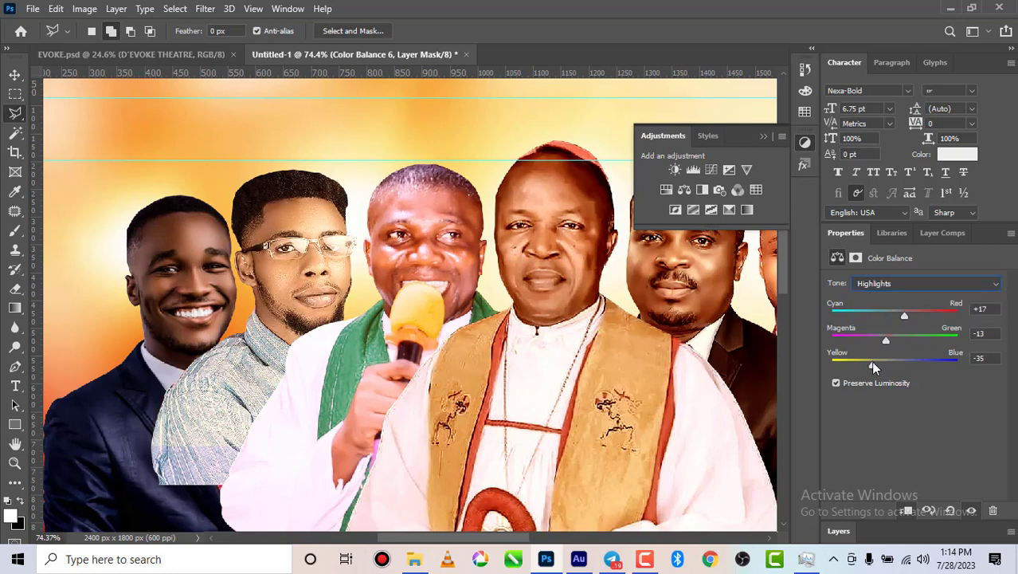
- Set the Color Balance shadows of the man with glasses to red +19, magenta -13 and yellow -27
left_click(892, 285)
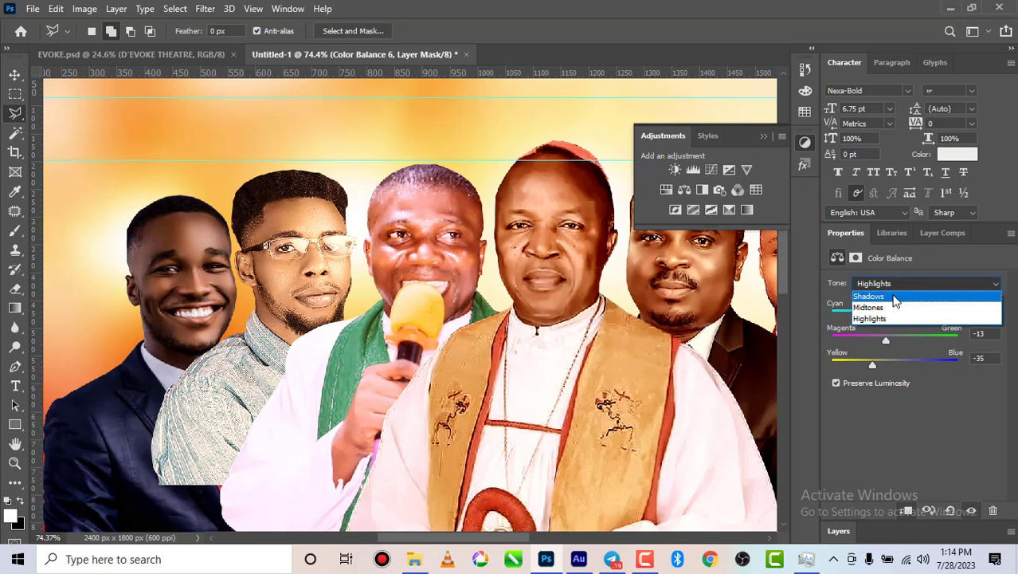
left_click(884, 294)
left_click(906, 314)
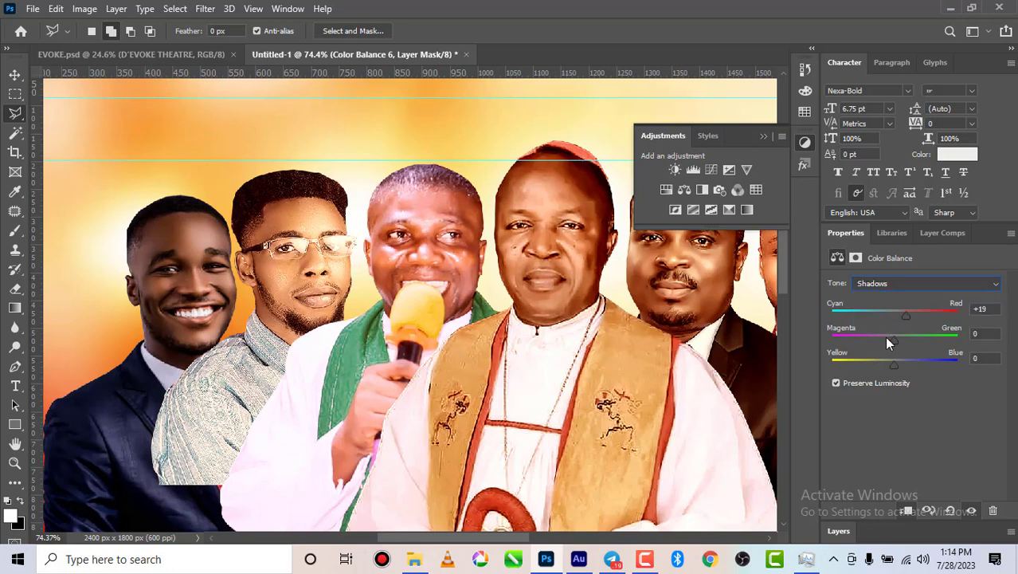
left_click(877, 362)
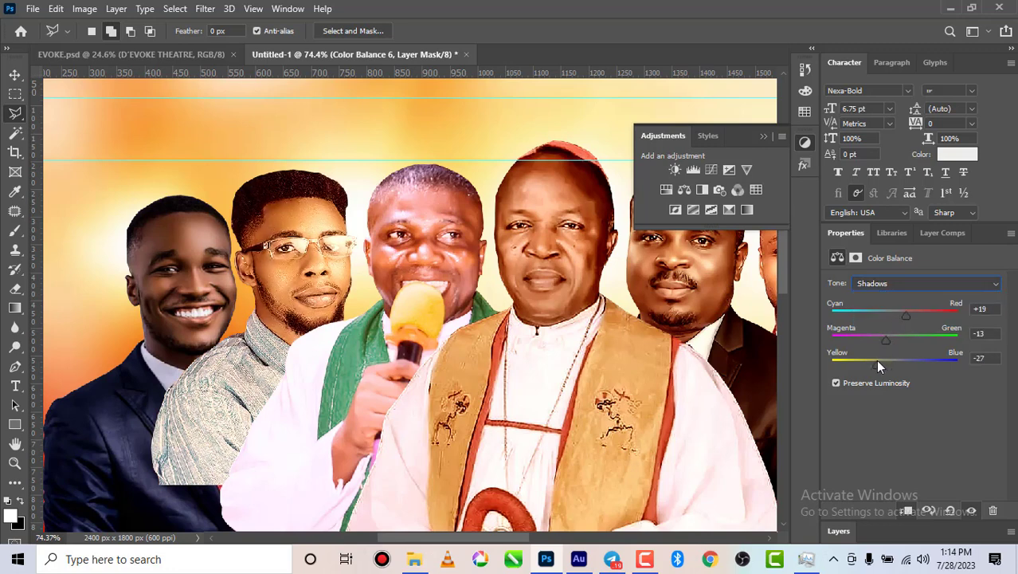
left_click(764, 137)
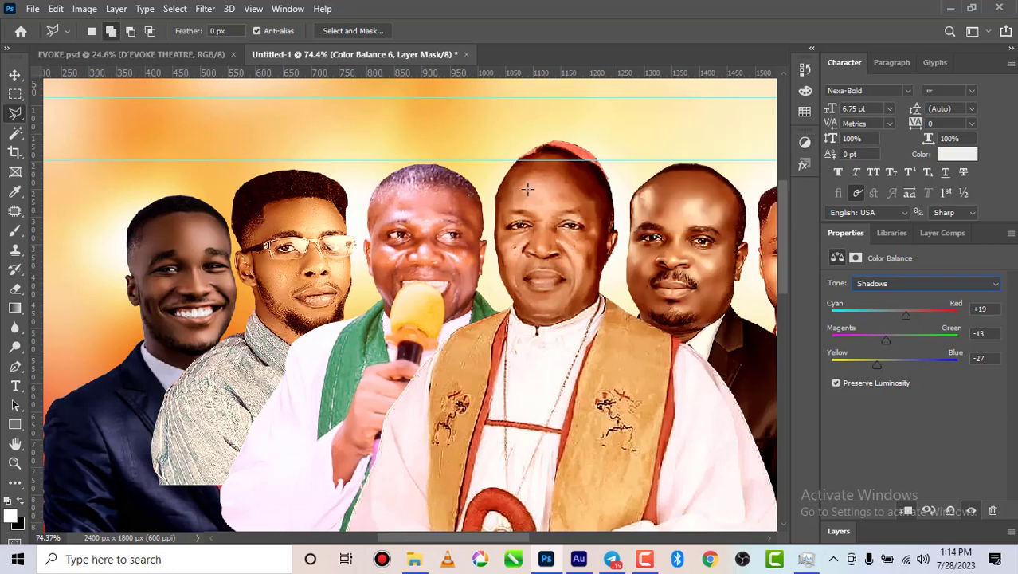
- Convert the photo layer of the man with glasses and its four clipped adjustment layers to one smart object
left_click(838, 531)
scroll(932, 490, "down", 2)
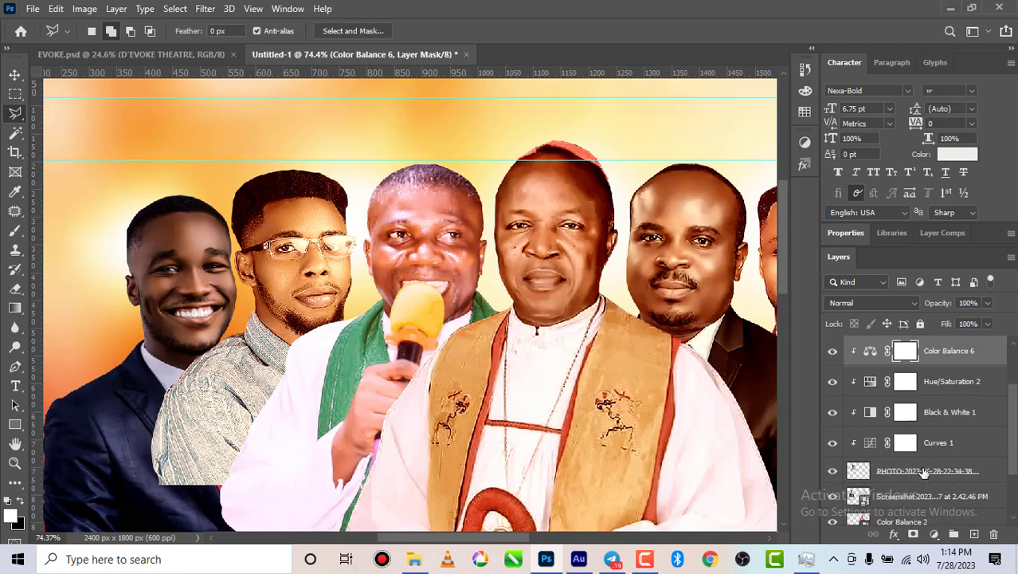
left_click(924, 472, "shift")
right_click(924, 471)
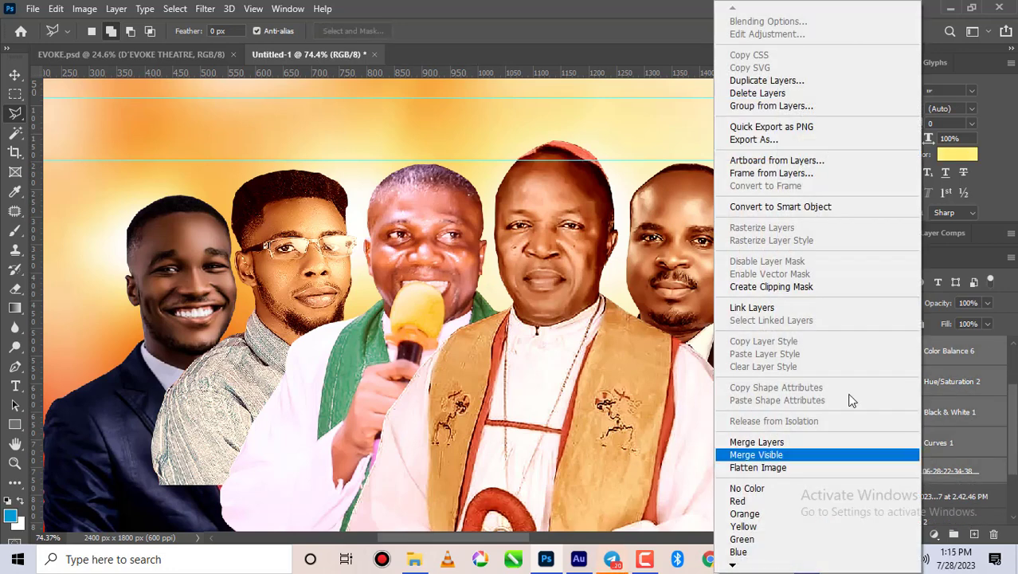
left_click(807, 211)
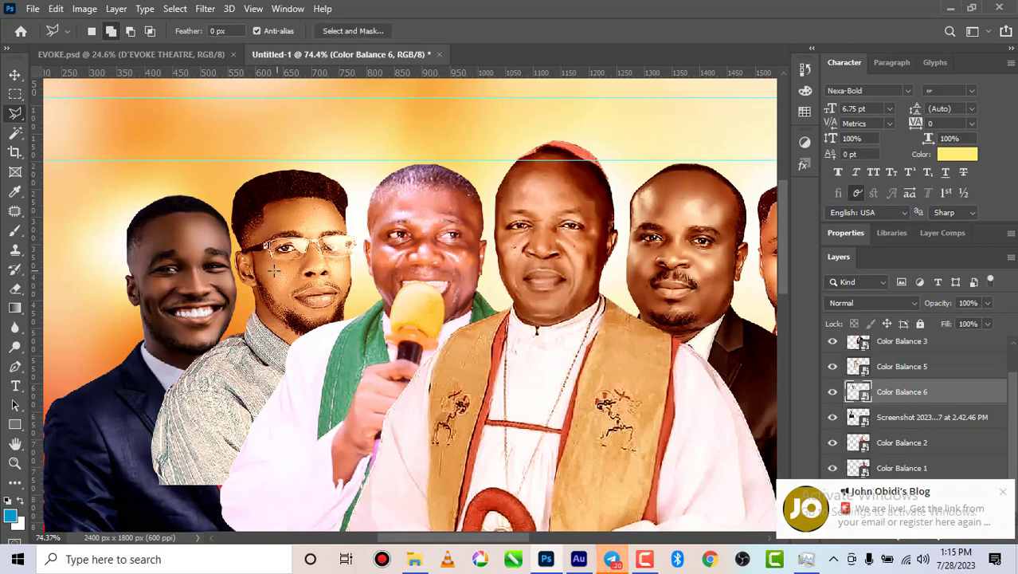
- Select the smiling man in the navy suit at the far left of the group and nudge him slightly upward
key("v")
scroll(170, 171, "down", 4)
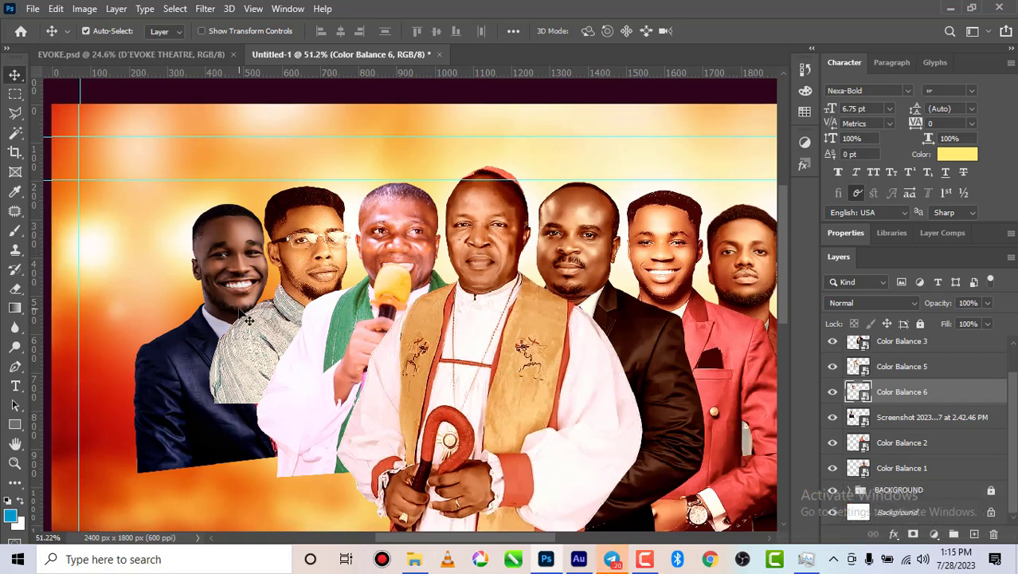
left_click(246, 316)
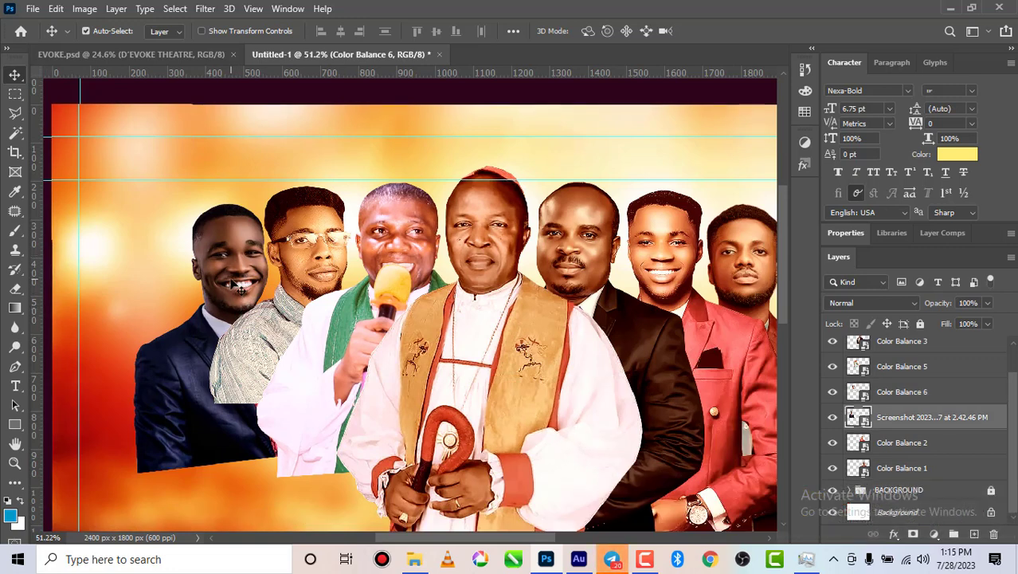
left_click_drag(227, 261, 227, 273)
scroll(229, 275, "up", 1)
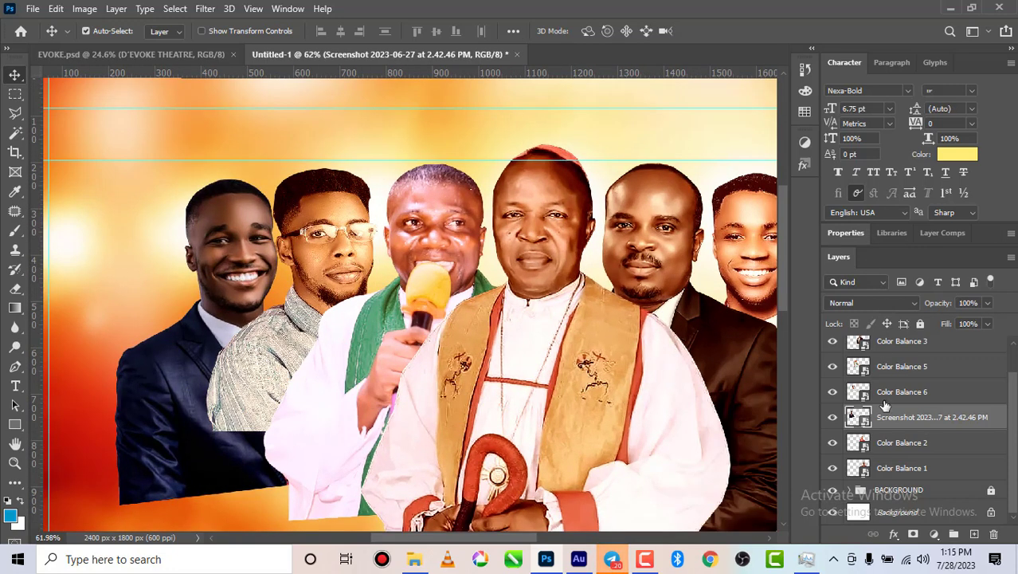
left_click(807, 142)
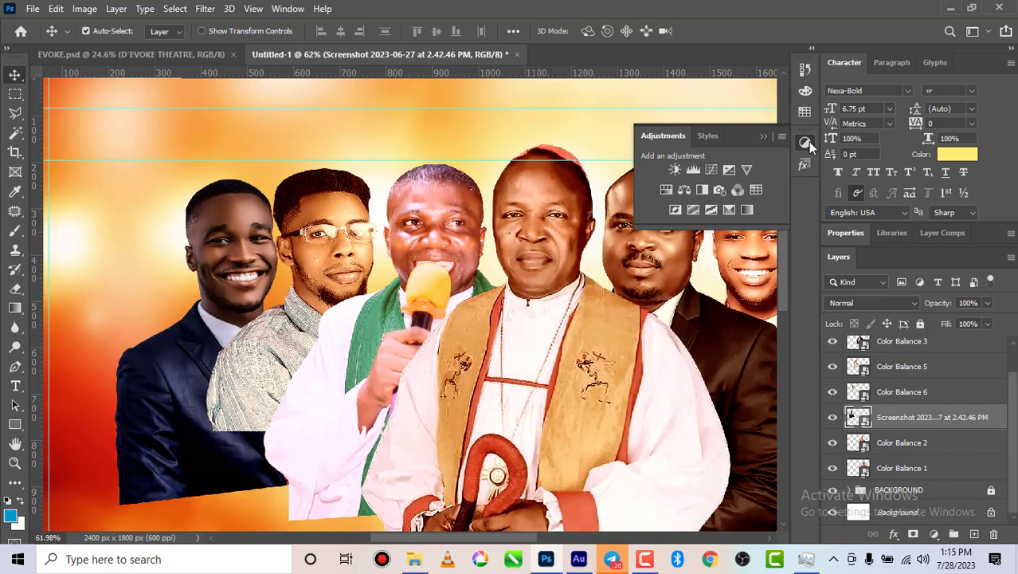
left_click(666, 189)
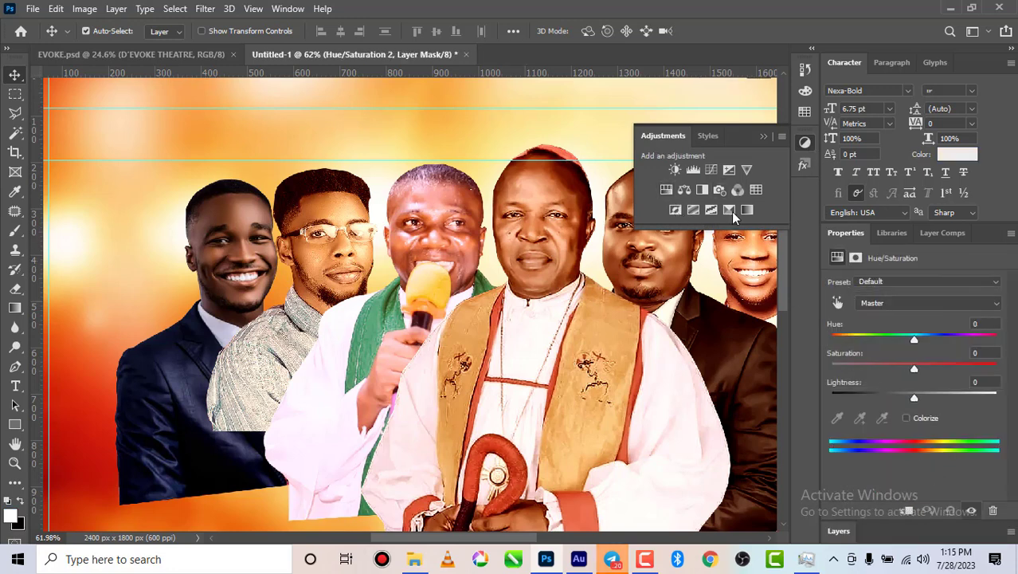
left_click(994, 510)
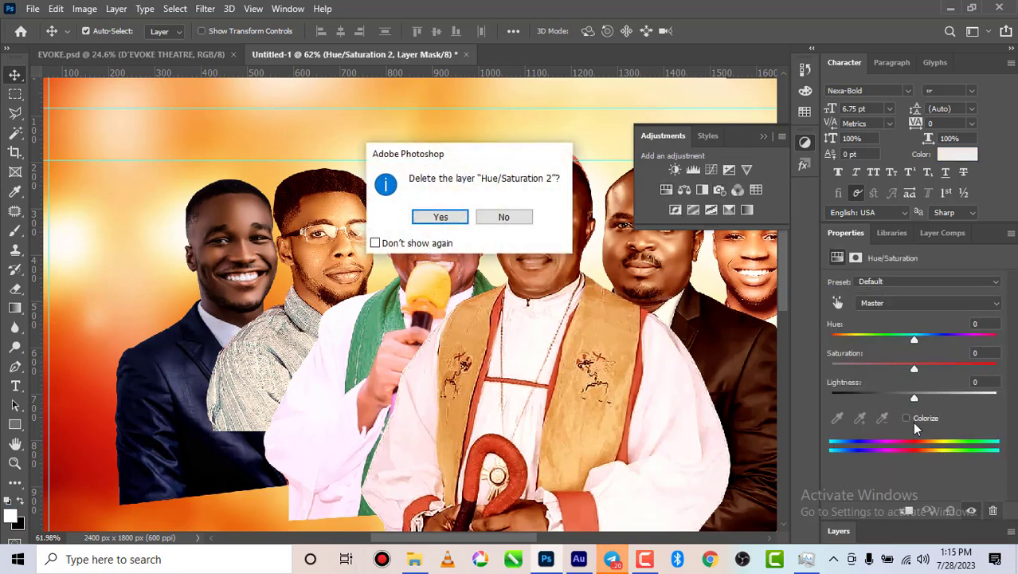
left_click(446, 218)
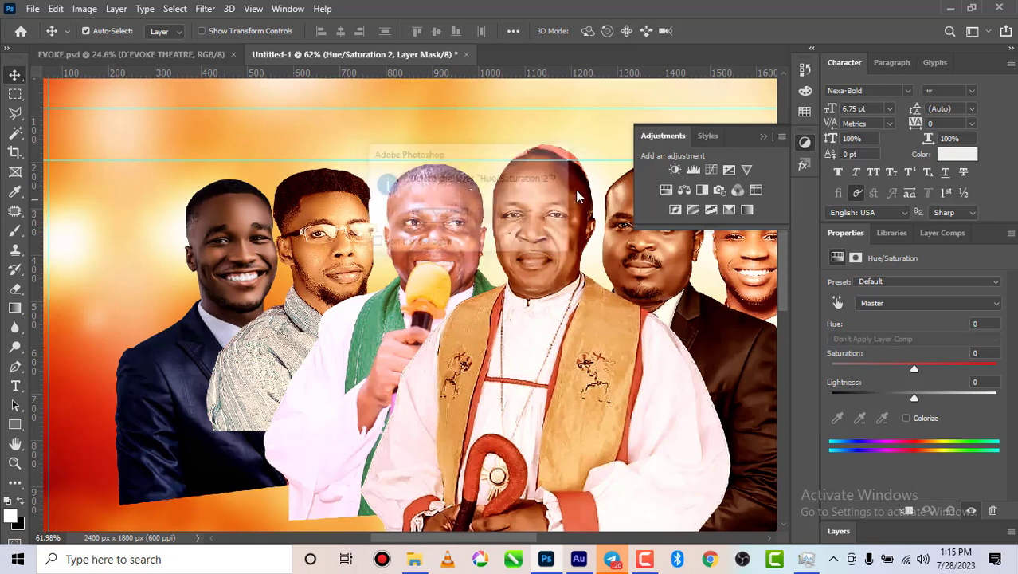
- Clip a Curves adjustment (input 106, output 150) and a Black & White adjustment in Soft Light at 50% opacity to the man in the navy suit
left_click(710, 170)
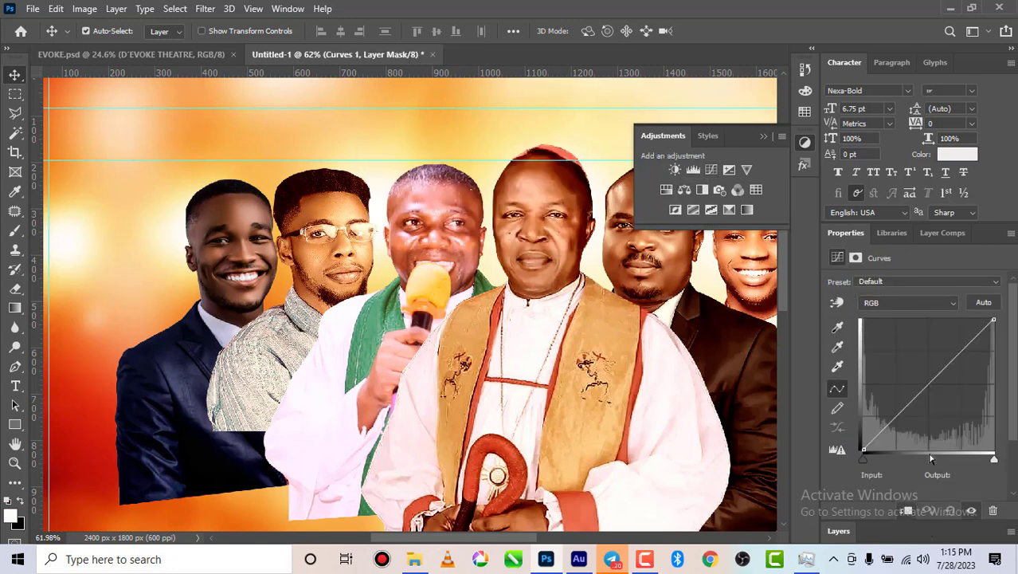
left_click_drag(917, 395, 918, 372)
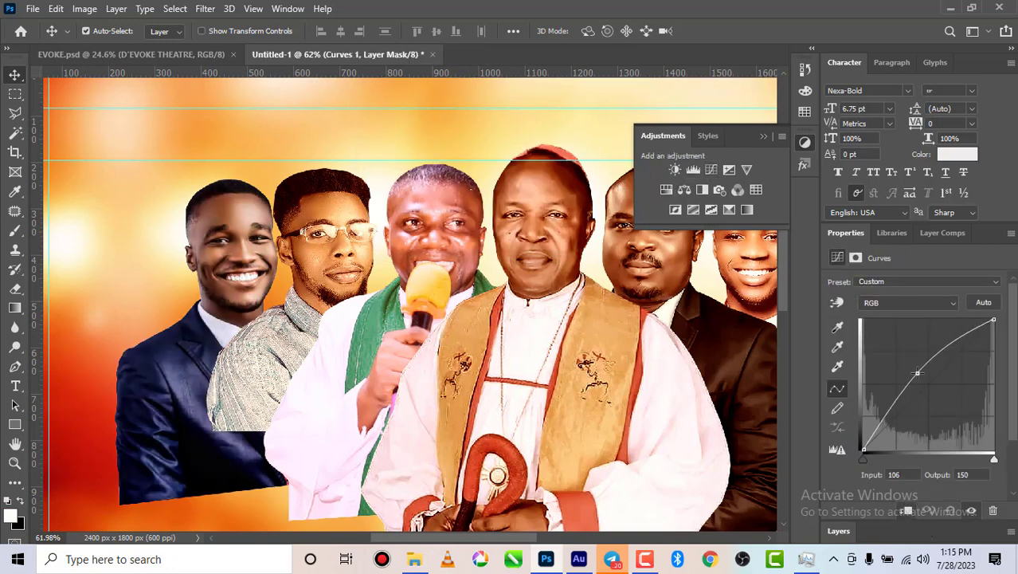
left_click(700, 189)
key("ctrl+alt+g")
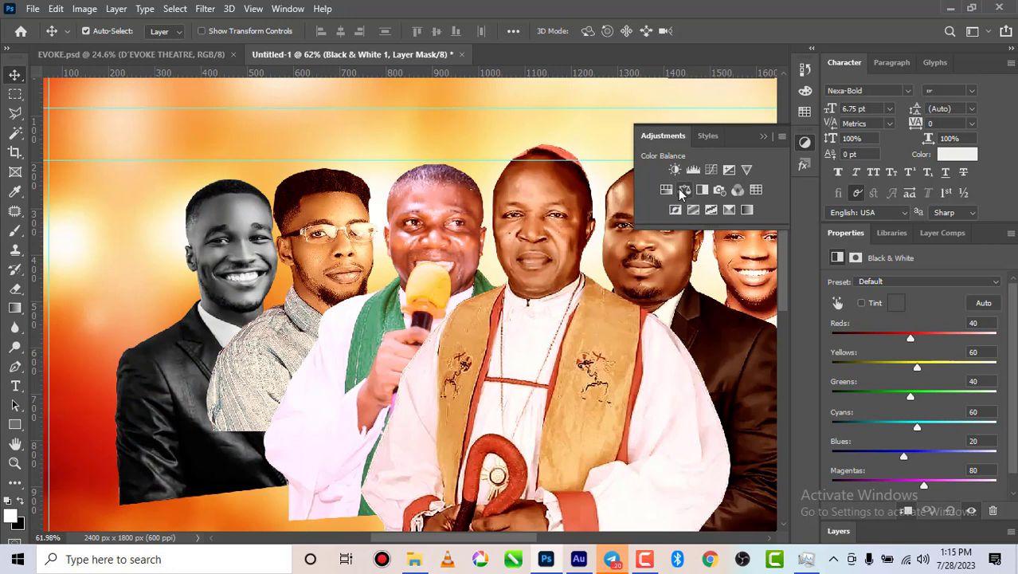
left_click(839, 532)
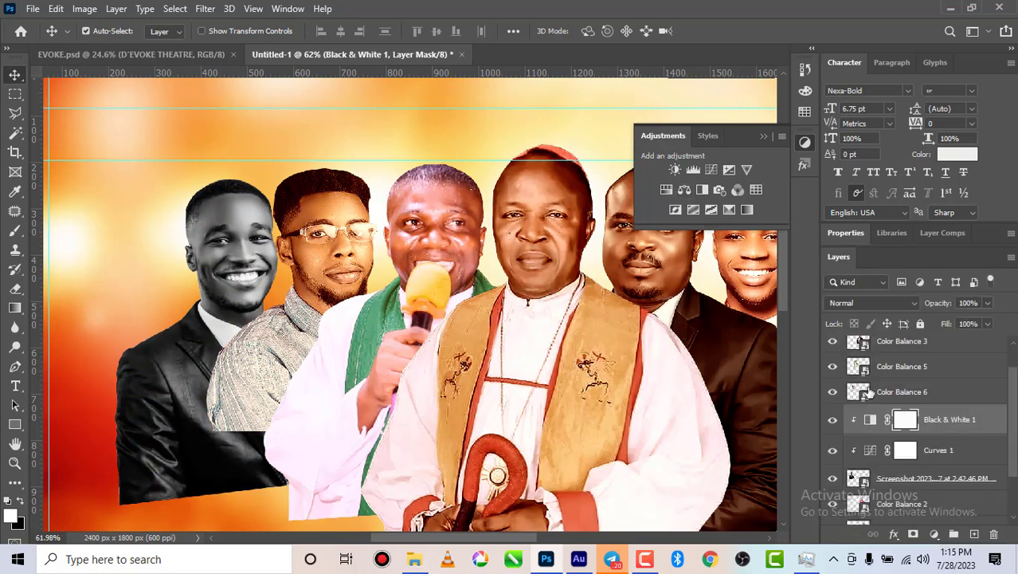
left_click(880, 305)
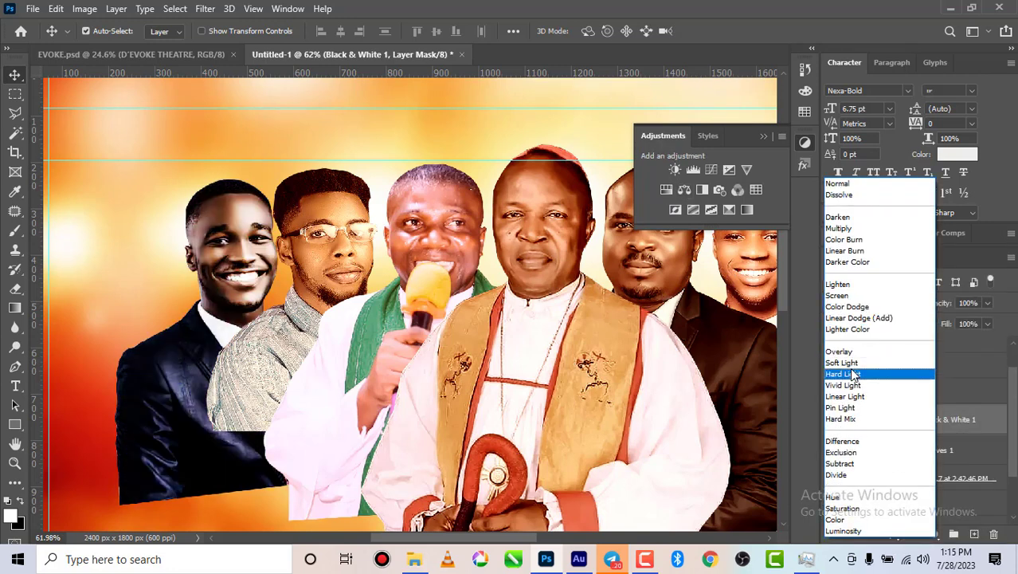
left_click(849, 364)
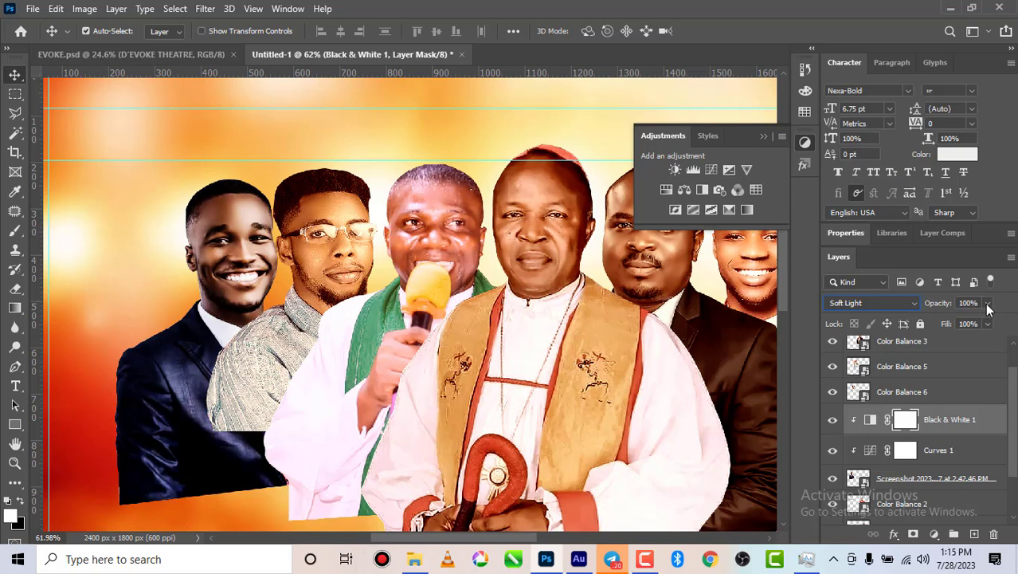
left_click(987, 304)
left_click(948, 322)
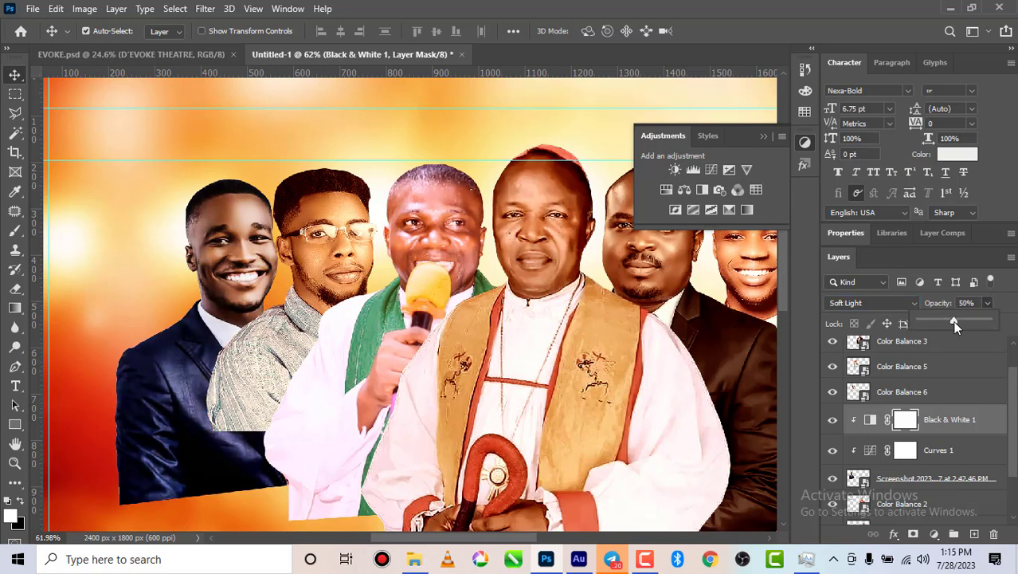
- Clip Hue/Saturation with saturation -38 and Color Balance with midtones red +27 and yellow -24 to the man in the navy suit
left_click(666, 190)
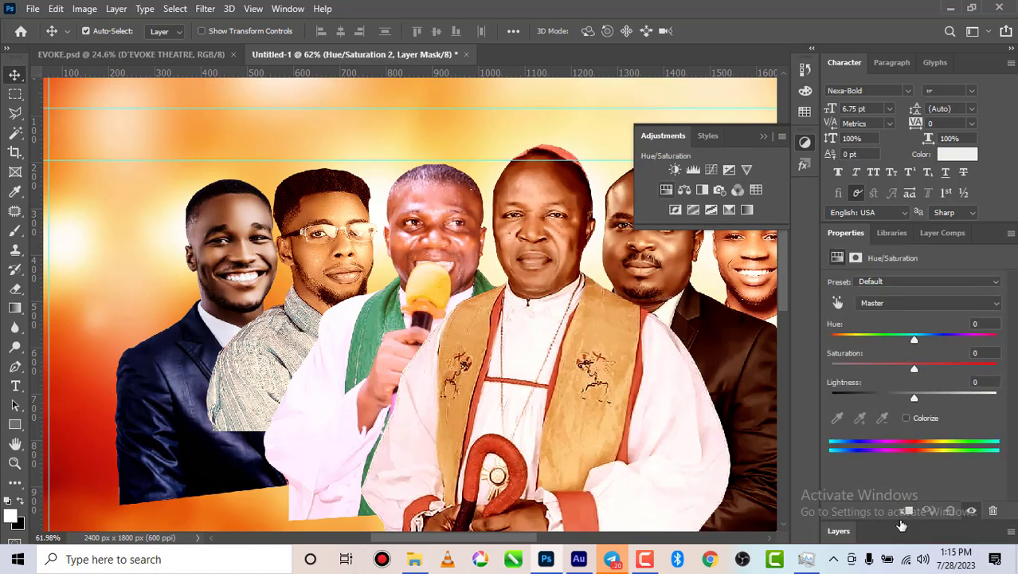
left_click(882, 367)
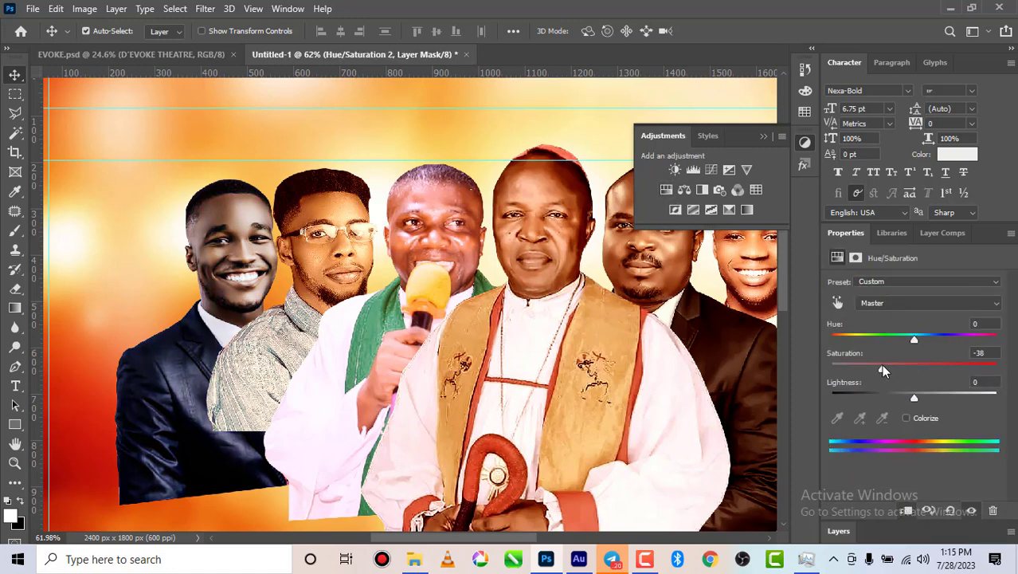
left_click(688, 191)
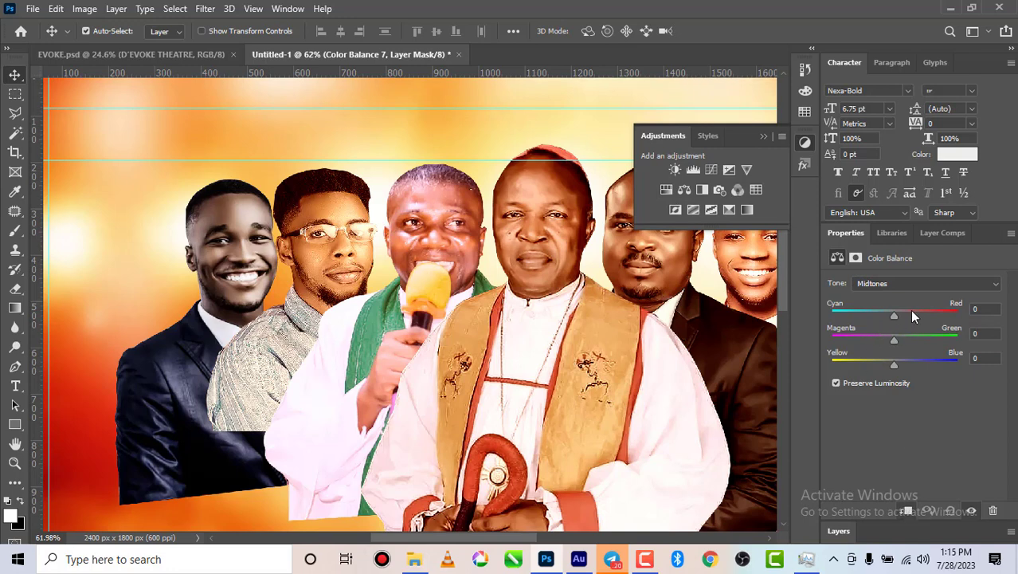
left_click(880, 365)
- Set the Color Balance highlights of the man in the navy suit to red +18 and yellow -25
left_click(911, 285)
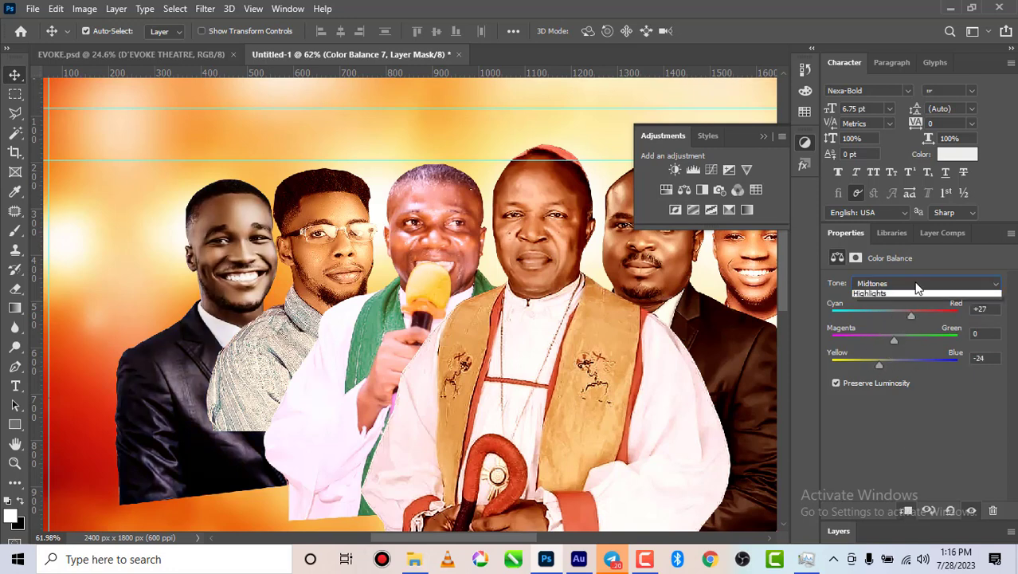
left_click(890, 316)
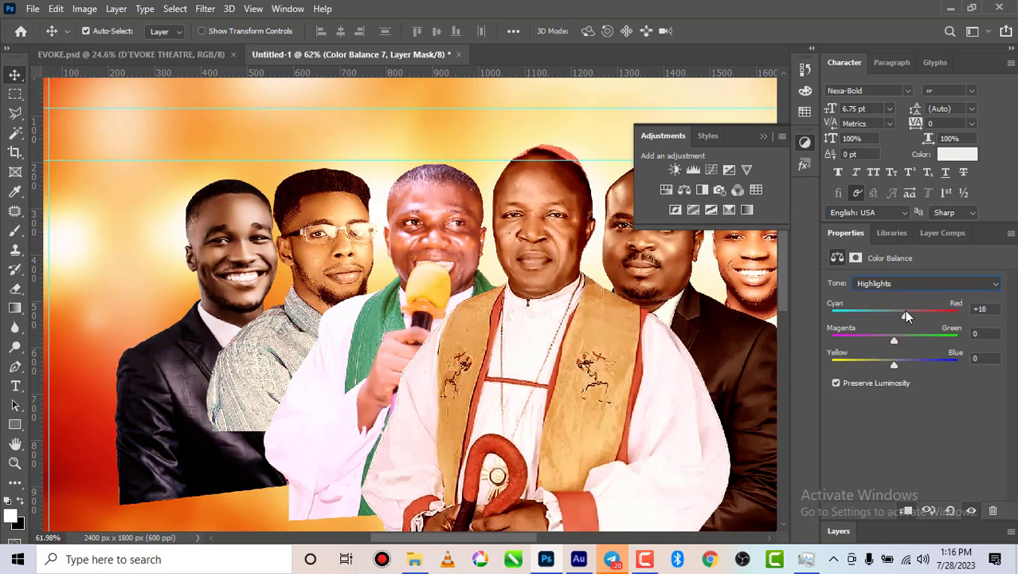
left_click(879, 364)
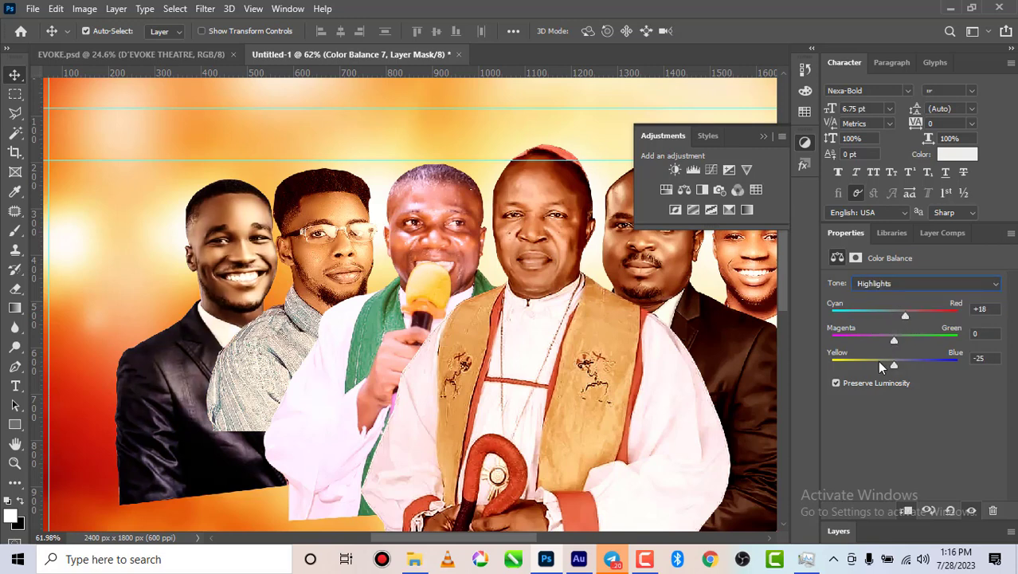
- Set the Color Balance shadows of the man in the navy suit to red +19 and yellow -29
left_click(913, 285)
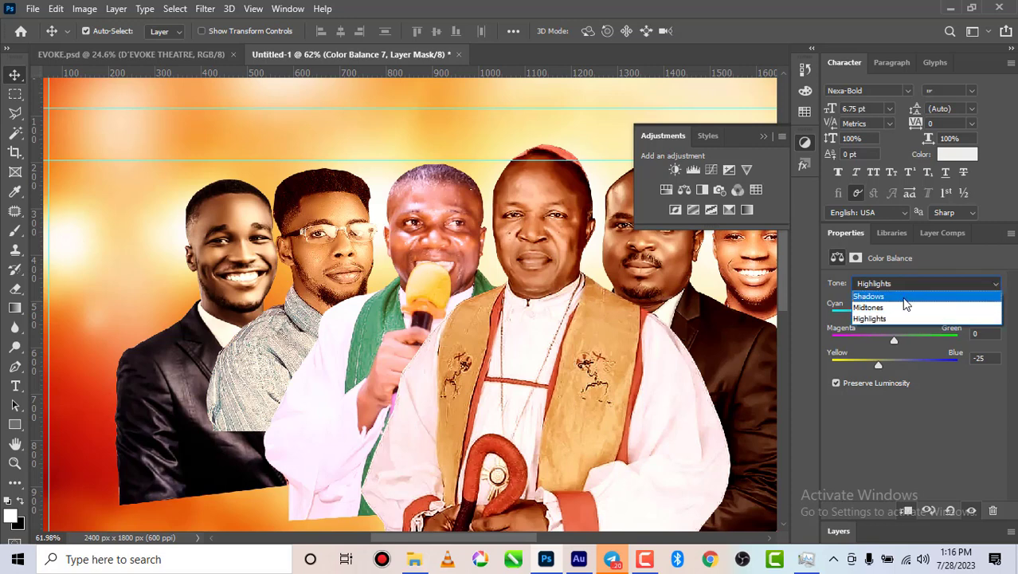
left_click(902, 294)
left_click(905, 313)
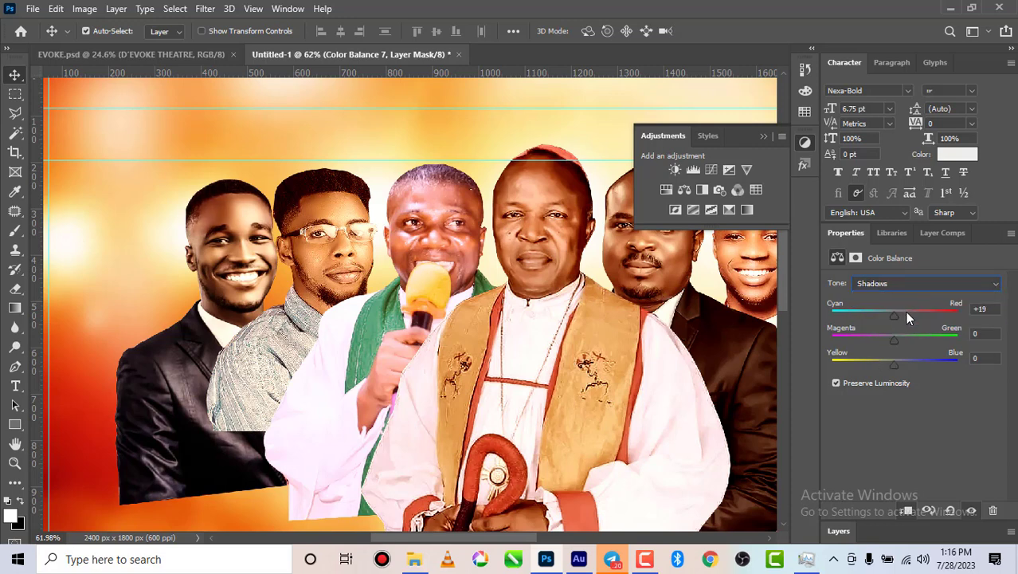
left_click(876, 364)
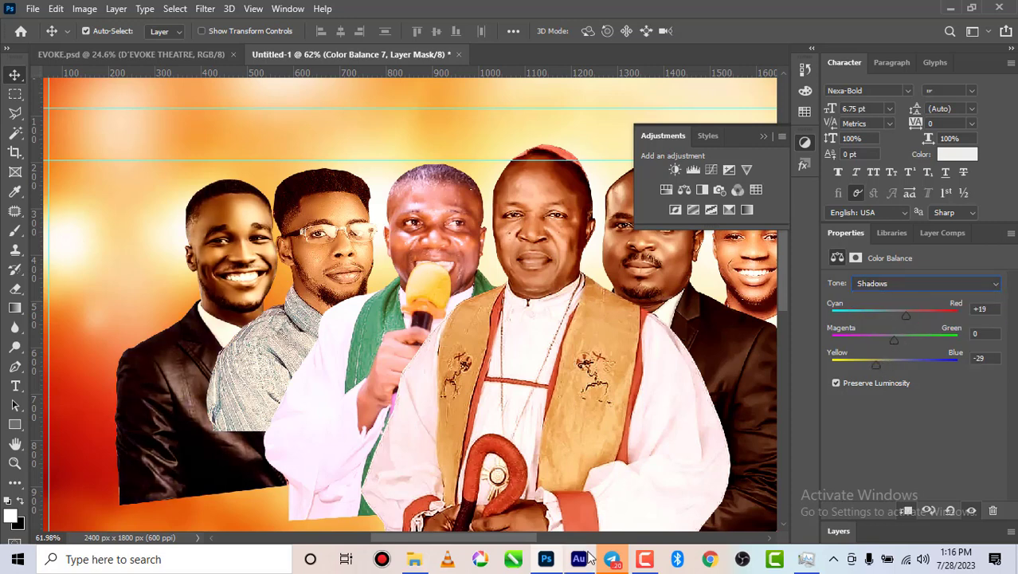
- Switch to Telegram to check the PEEGEE CLICKZ group chat, and return to the flyer in Photoshop
mouse_move(609, 558)
left_click(608, 500)
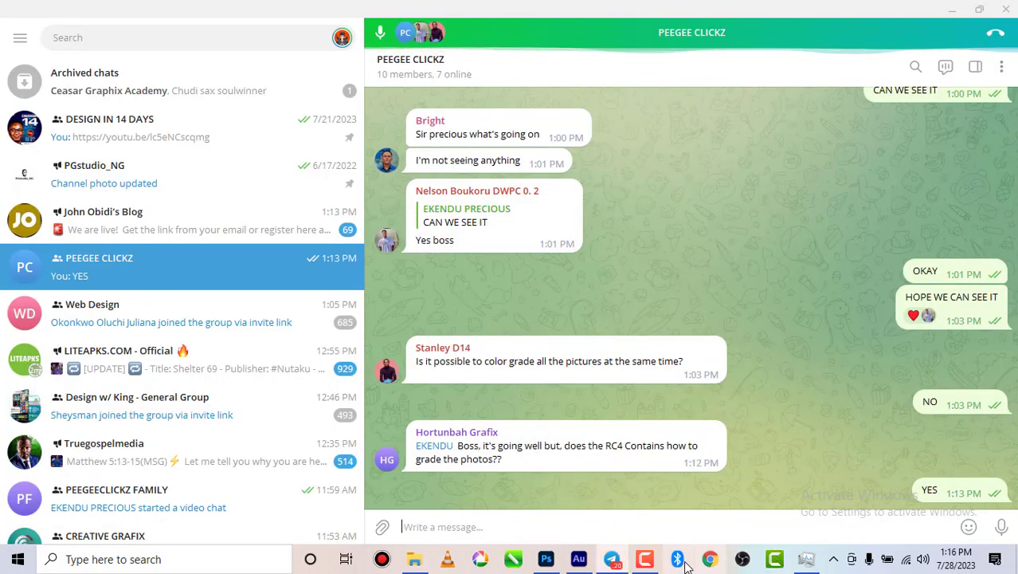
mouse_move(546, 560)
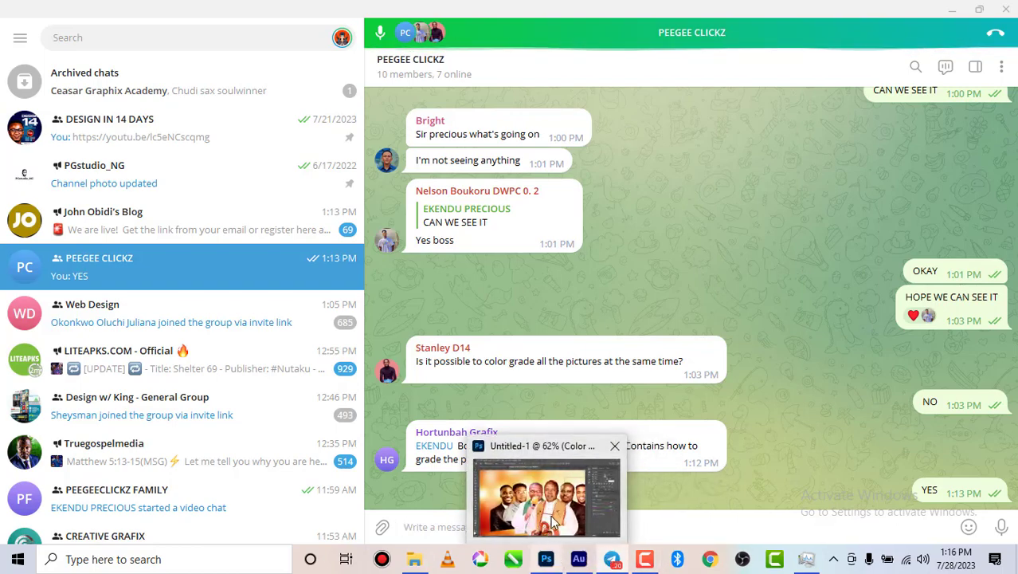
left_click(554, 522)
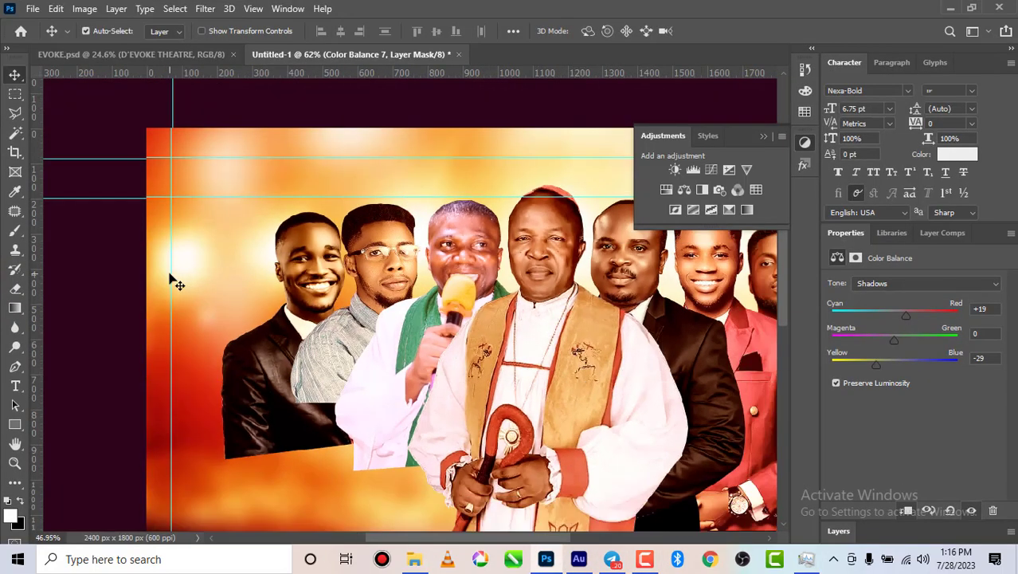
- Nudge the man with glasses slightly downward, and select the man holding the microphone
scroll(176, 283, "down", 5)
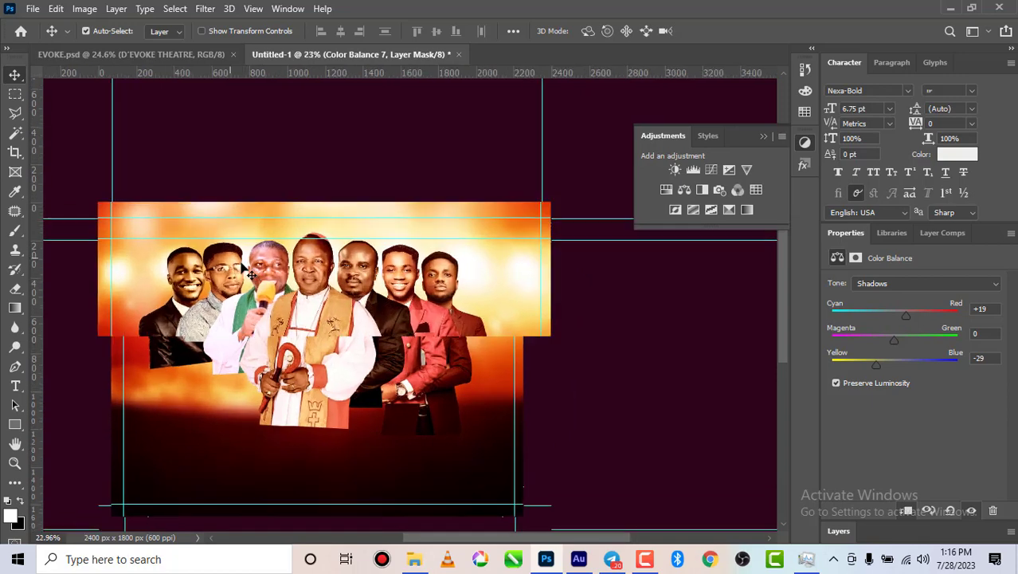
scroll(251, 275, "up", 3)
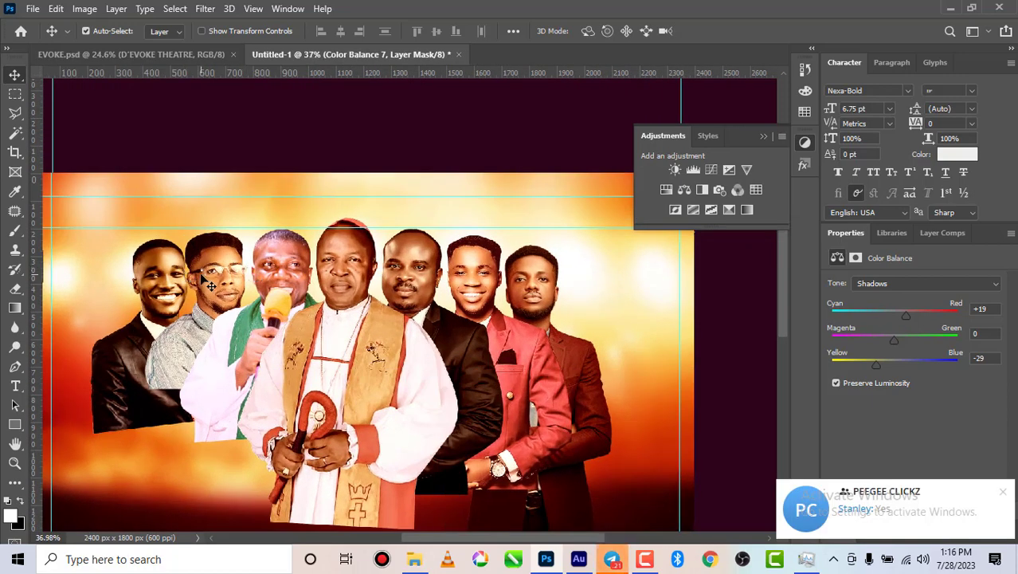
scroll(239, 294, "up", 2)
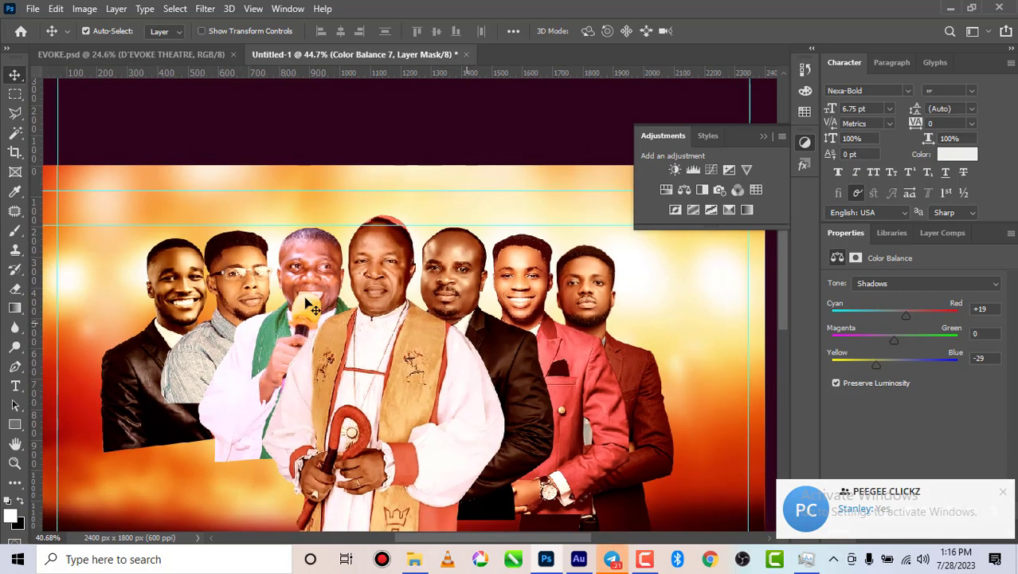
scroll(310, 307, "down", 2)
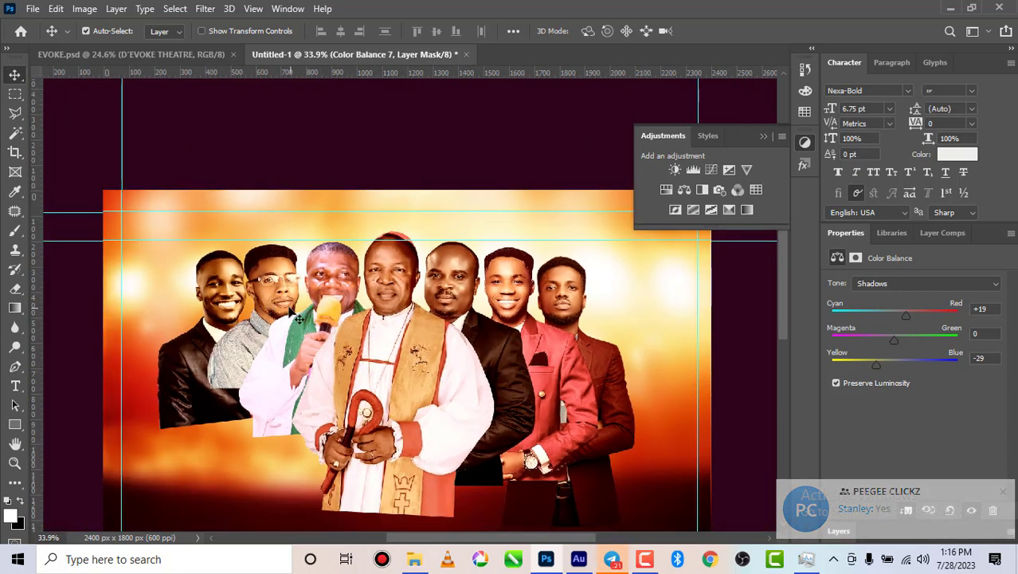
left_click_drag(280, 296, 281, 299)
left_click(331, 286)
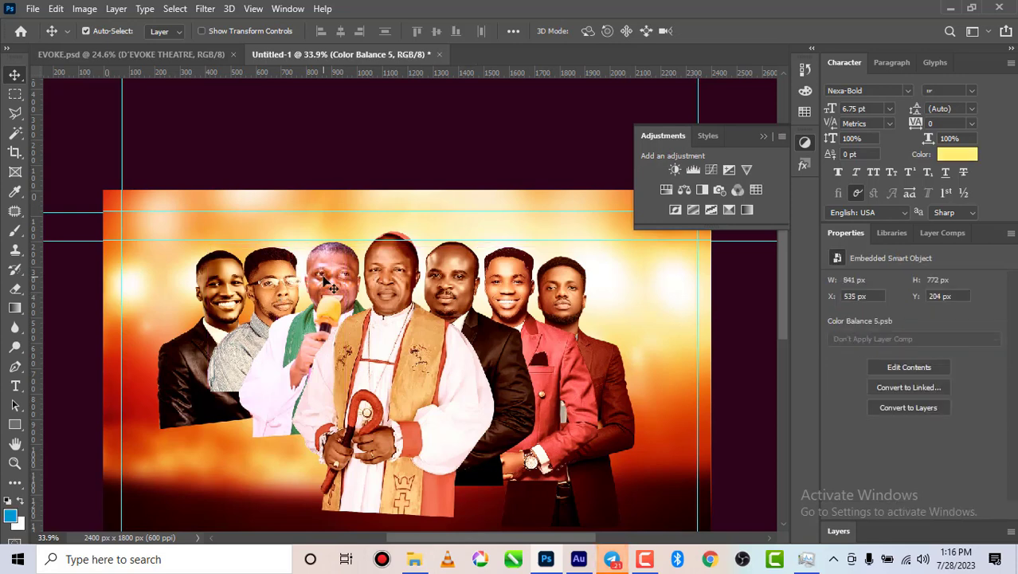
- Convert the layer of the man in the navy suit and its four clipped adjustment layers into one smart object
left_click(838, 530)
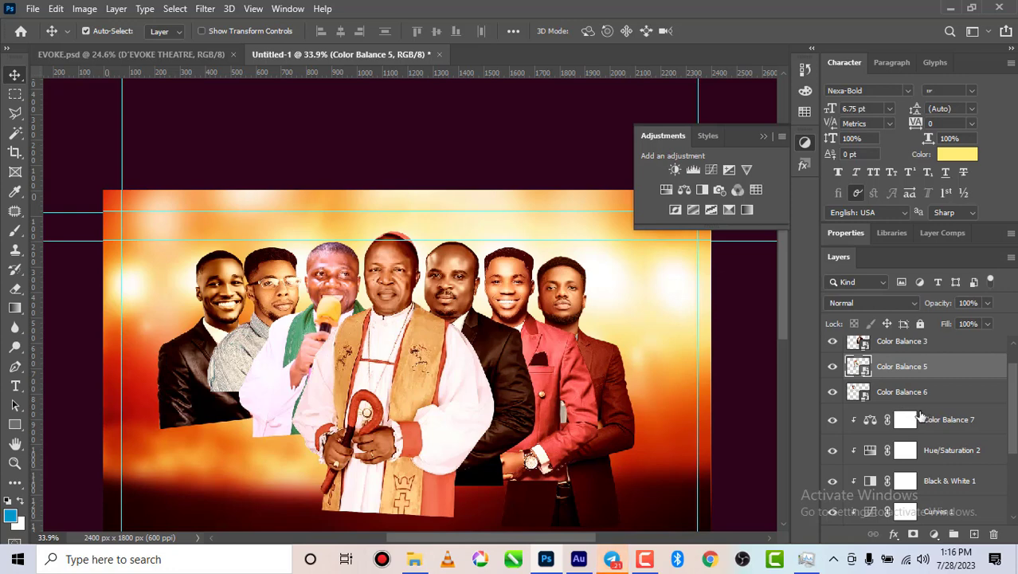
left_click(924, 419)
scroll(925, 430, "down", 1)
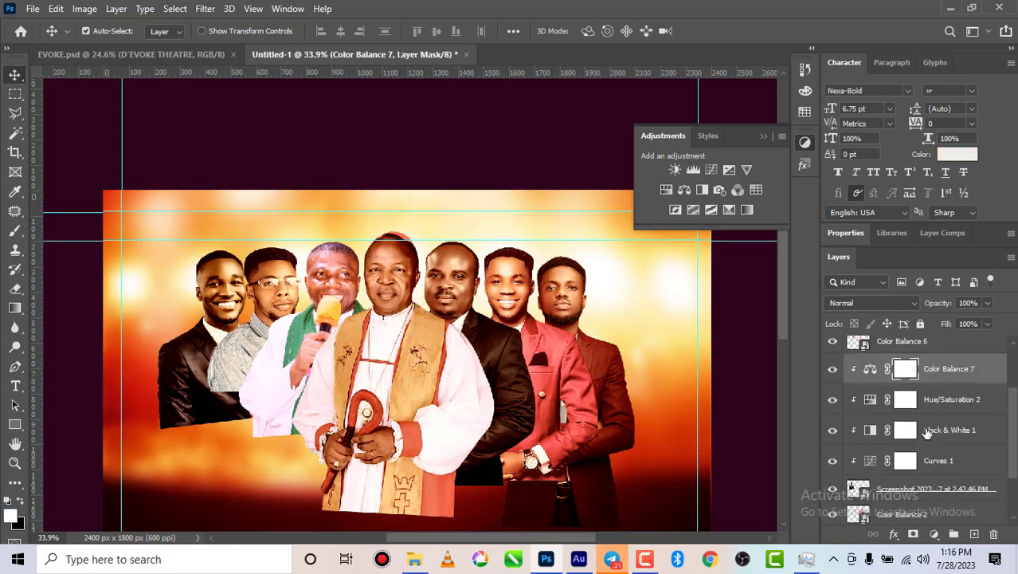
left_click(887, 493)
right_click(886, 492)
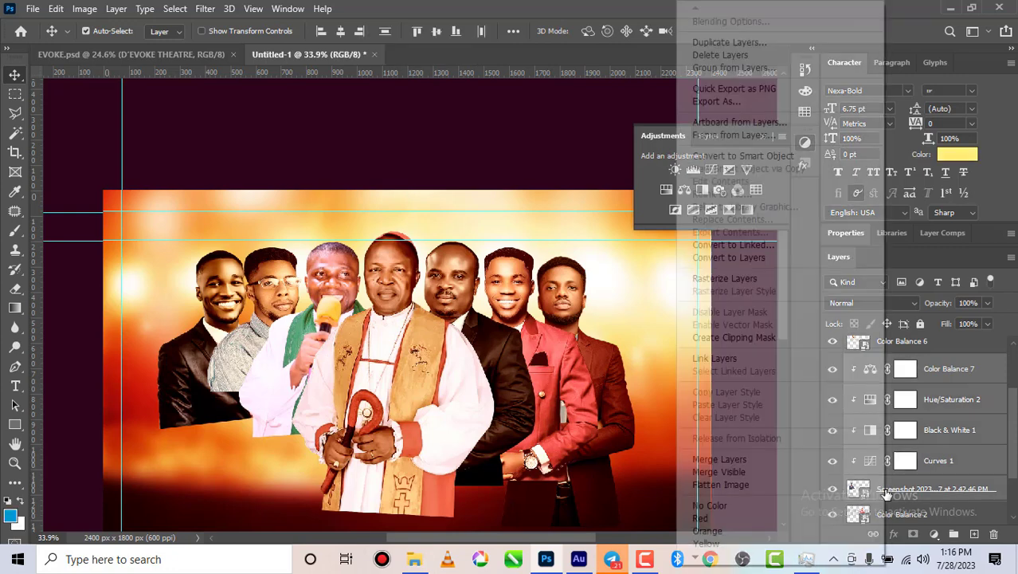
left_click(753, 157)
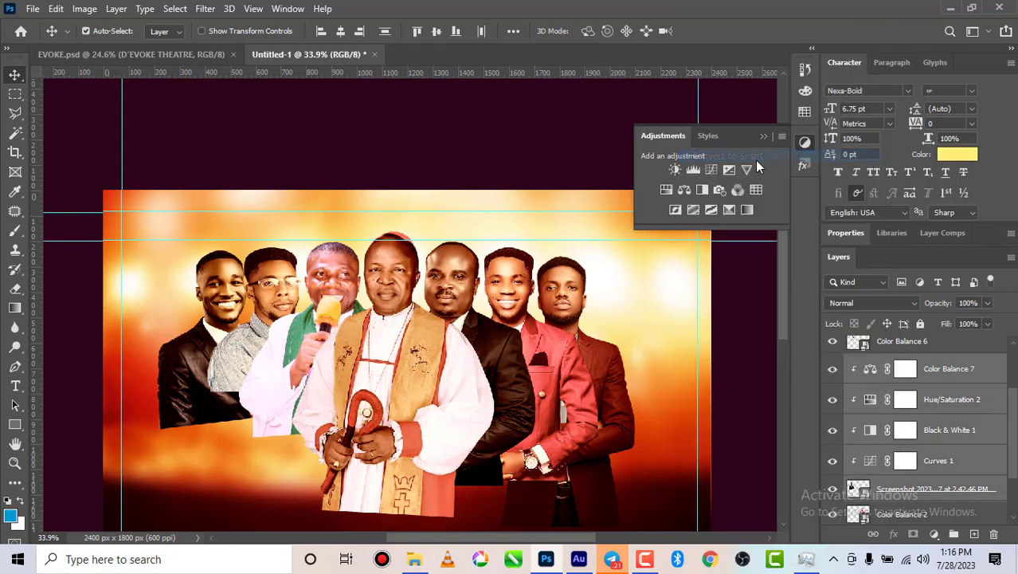
- Look at the latest messages of the group chat in Telegram, and return to Photoshop to view the whole group of men
left_click(613, 561)
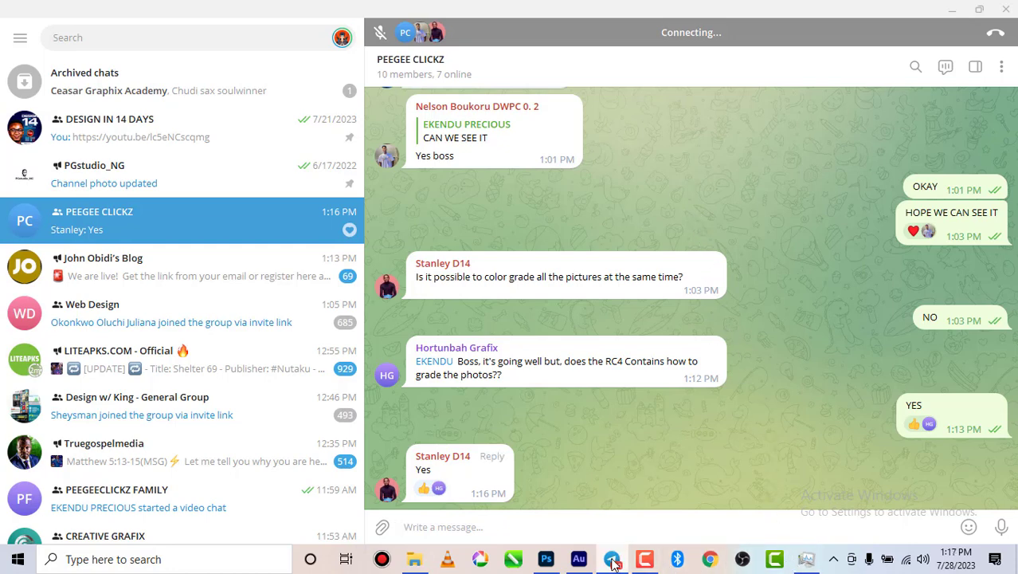
mouse_move(613, 562)
mouse_move(547, 563)
left_click(554, 510)
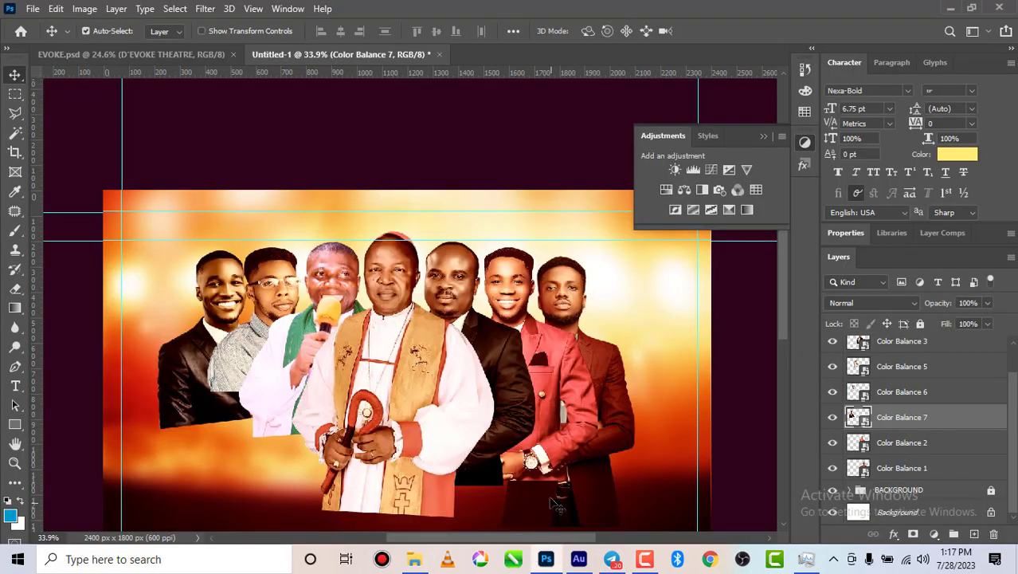
scroll(474, 325, "down", 2)
scroll(462, 339, "up", 2)
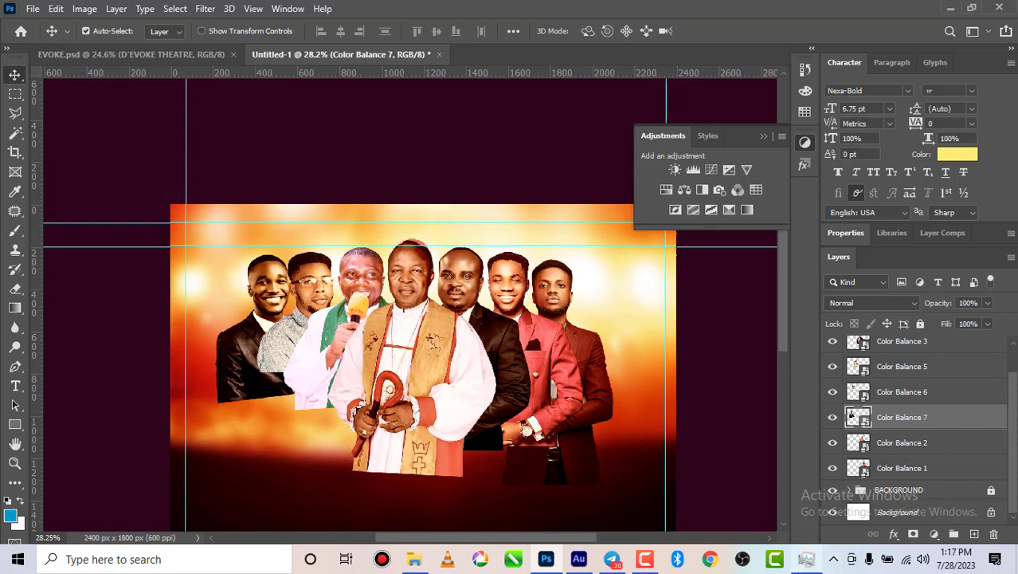
- Review the member list in the group info of PEEGEE CLICKZ in Telegram, and return to Photoshop
mouse_move(806, 560)
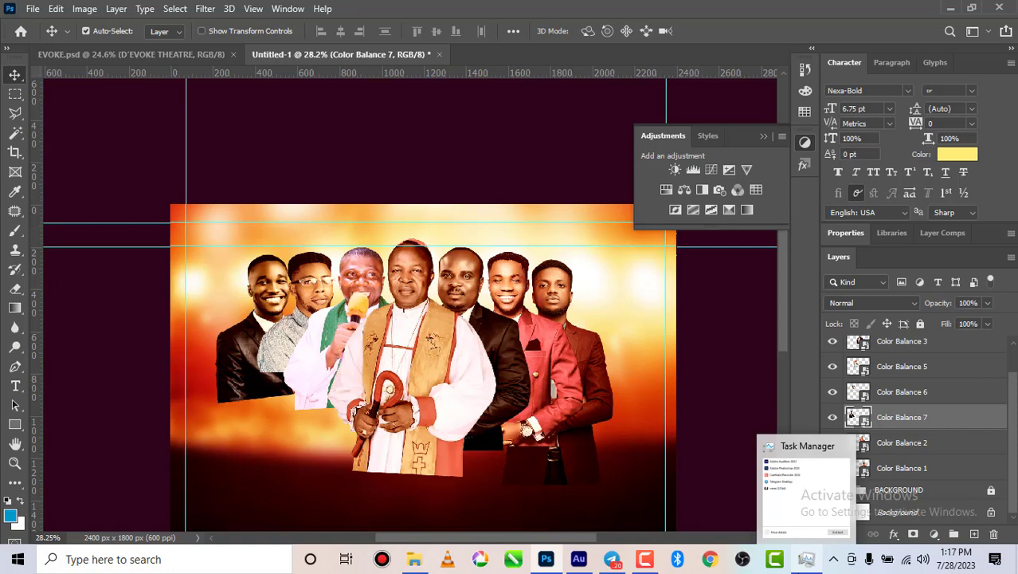
mouse_move(545, 558)
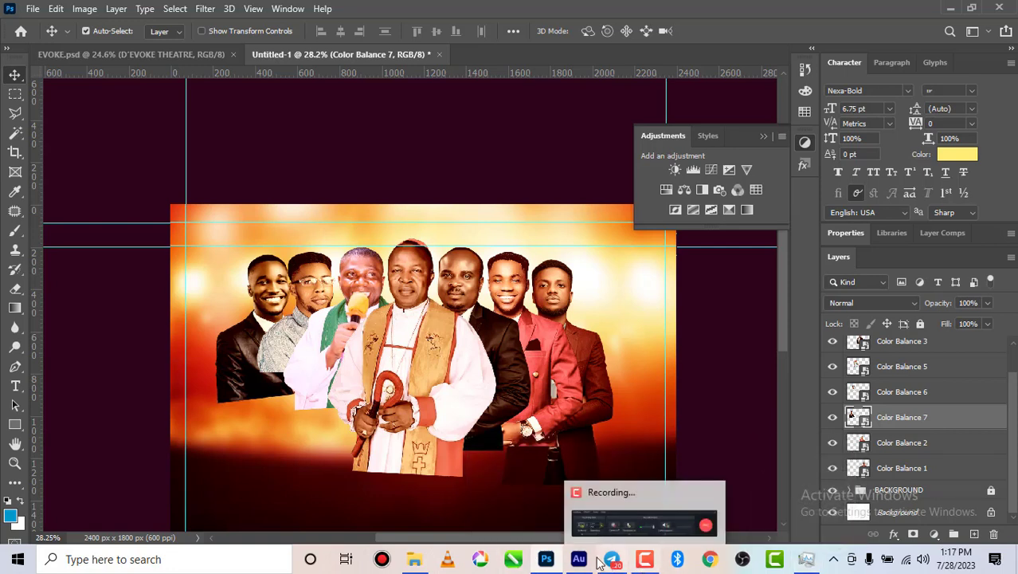
mouse_move(590, 553)
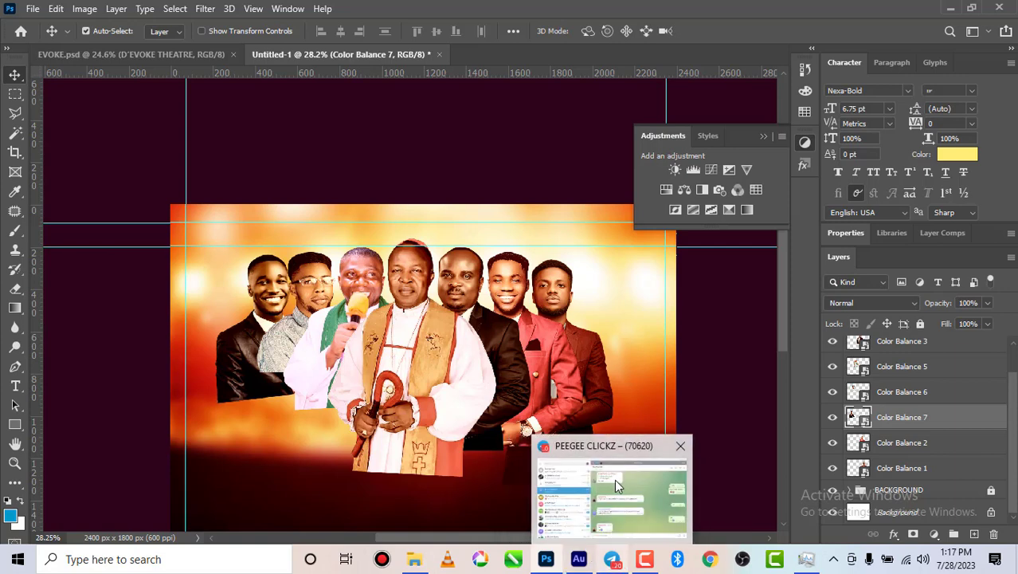
mouse_move(614, 479)
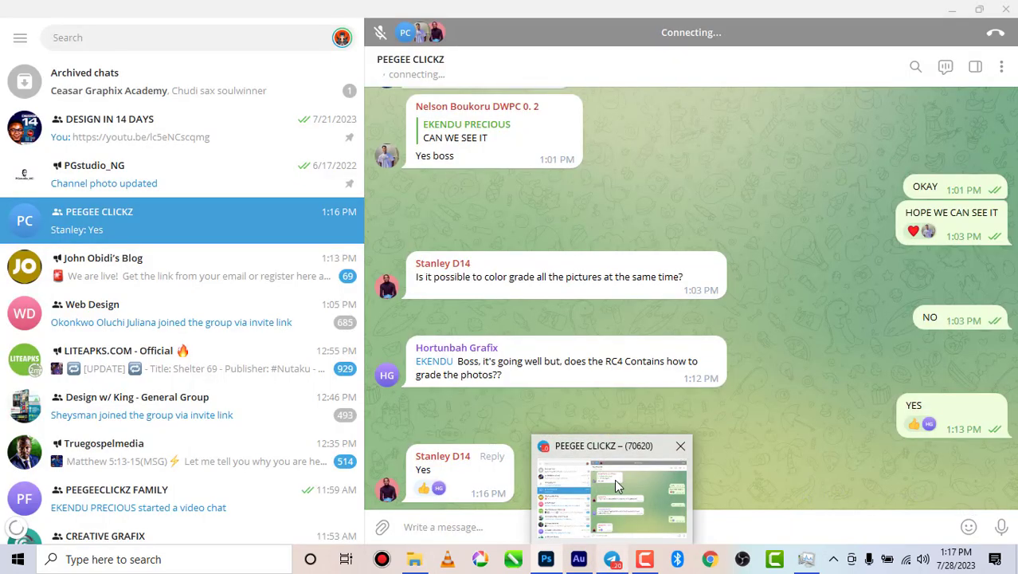
left_click(614, 480)
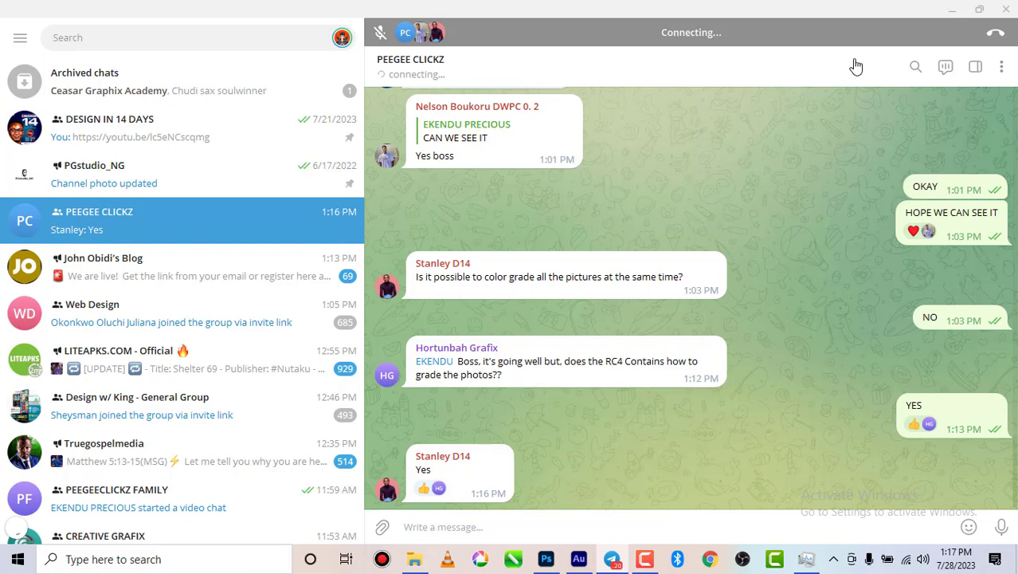
left_click(772, 78)
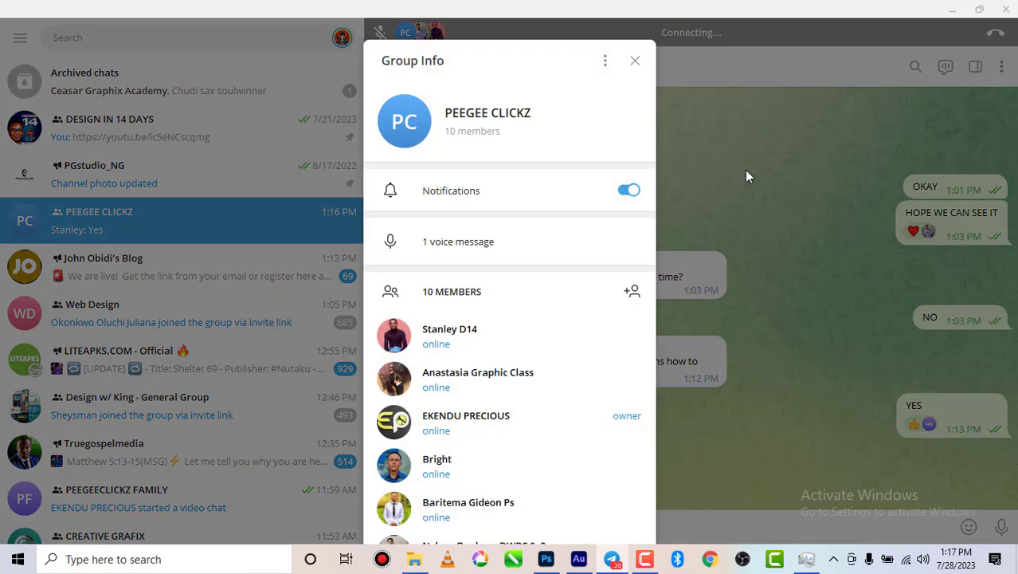
scroll(504, 357, "down", 3)
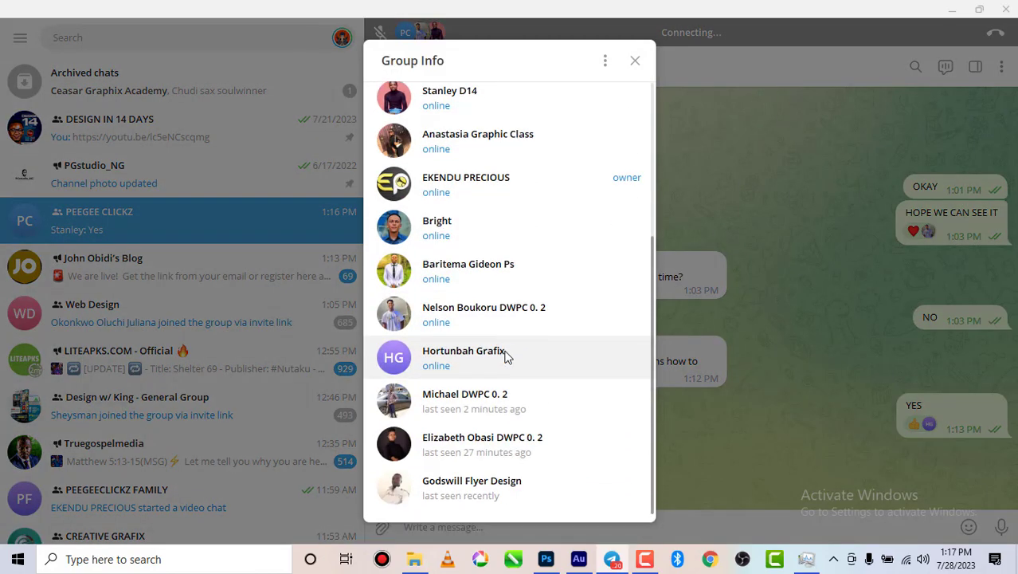
scroll(510, 346, "up", 4)
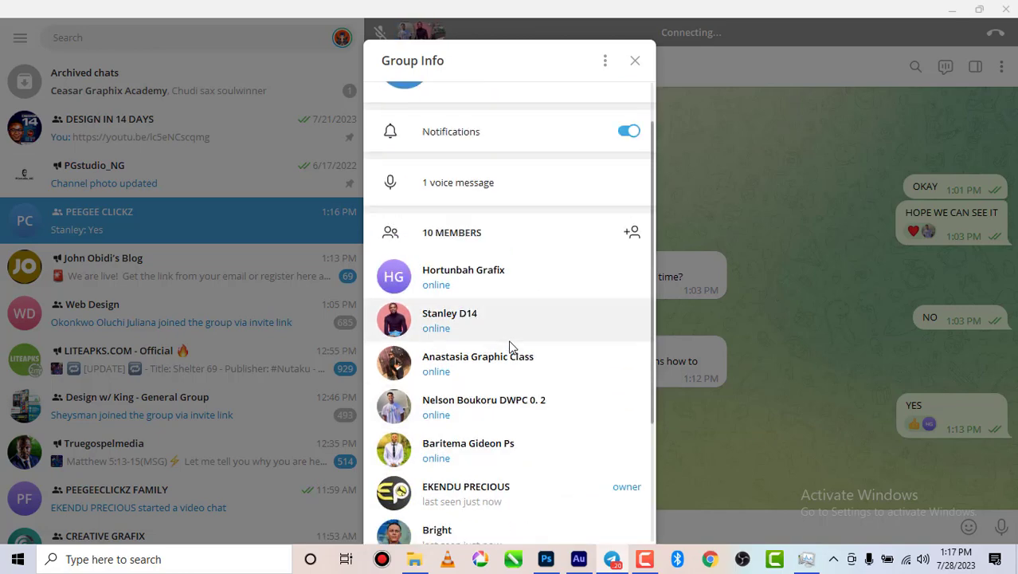
scroll(510, 347, "down", 1)
scroll(510, 347, "down", 1)
left_click(818, 229)
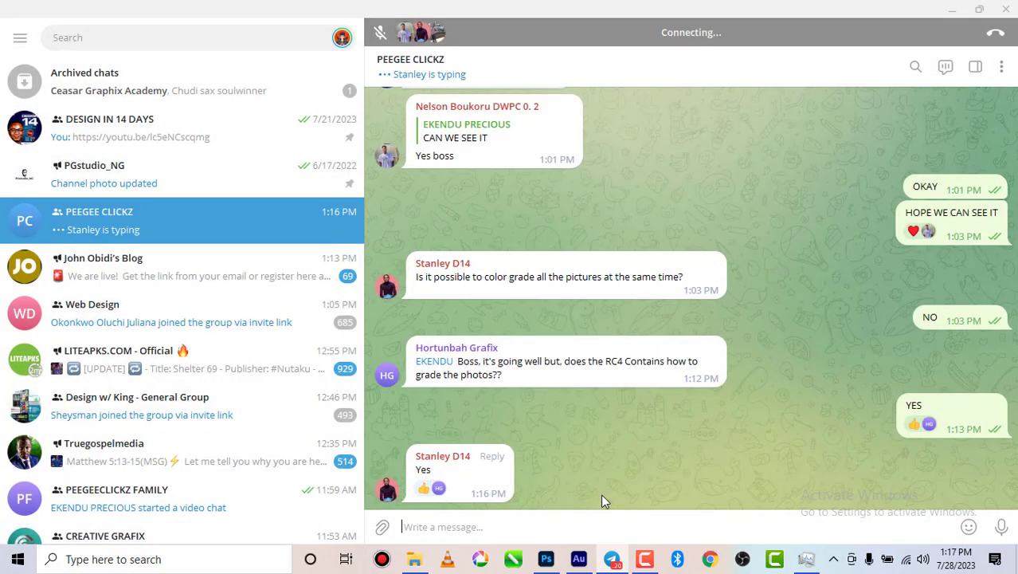
mouse_move(625, 561)
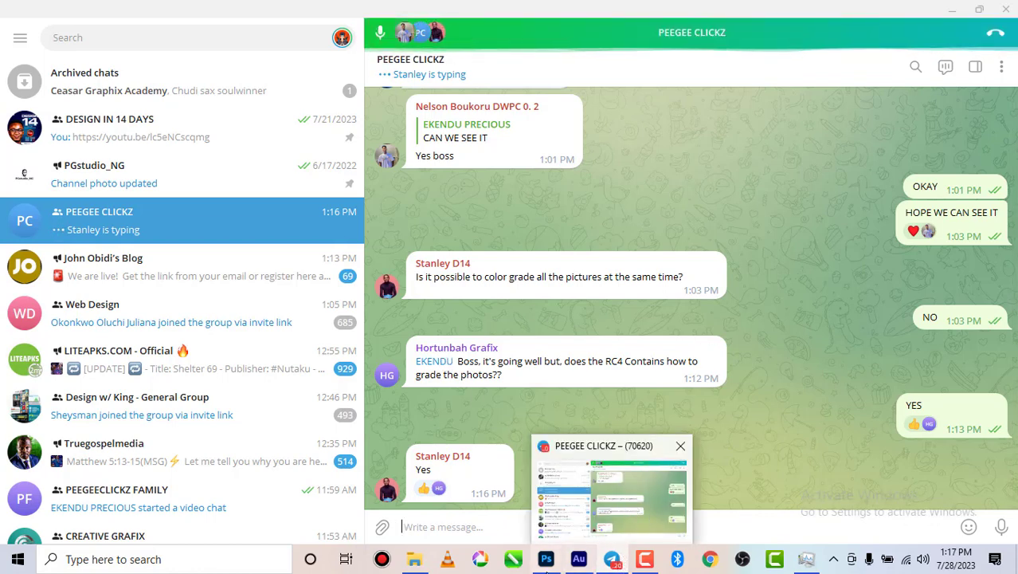
left_click(560, 549)
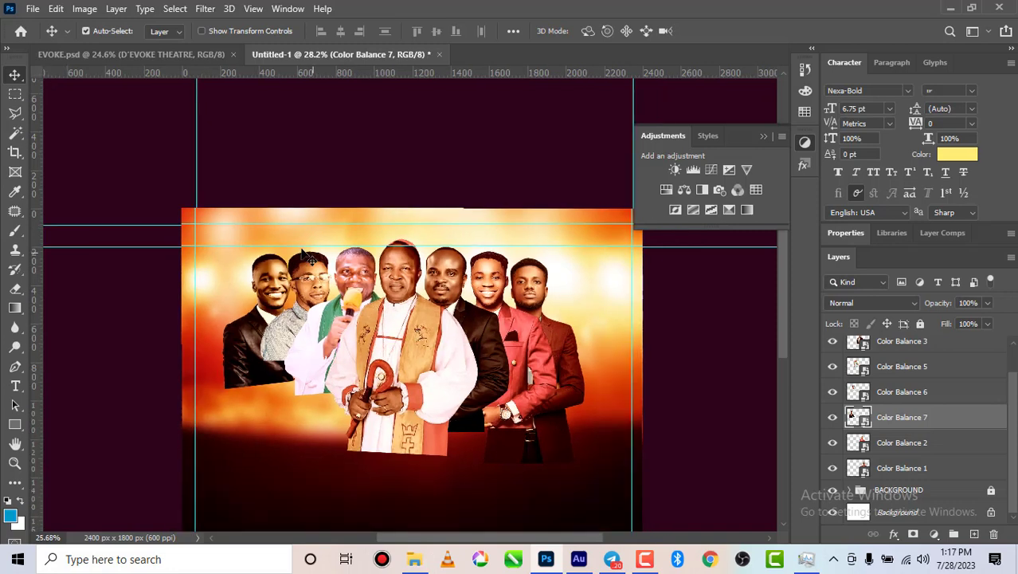
- Select the man in the maroon suit at the far right of the group and open the Camera Raw Filter for him
scroll(435, 327, "up", 2)
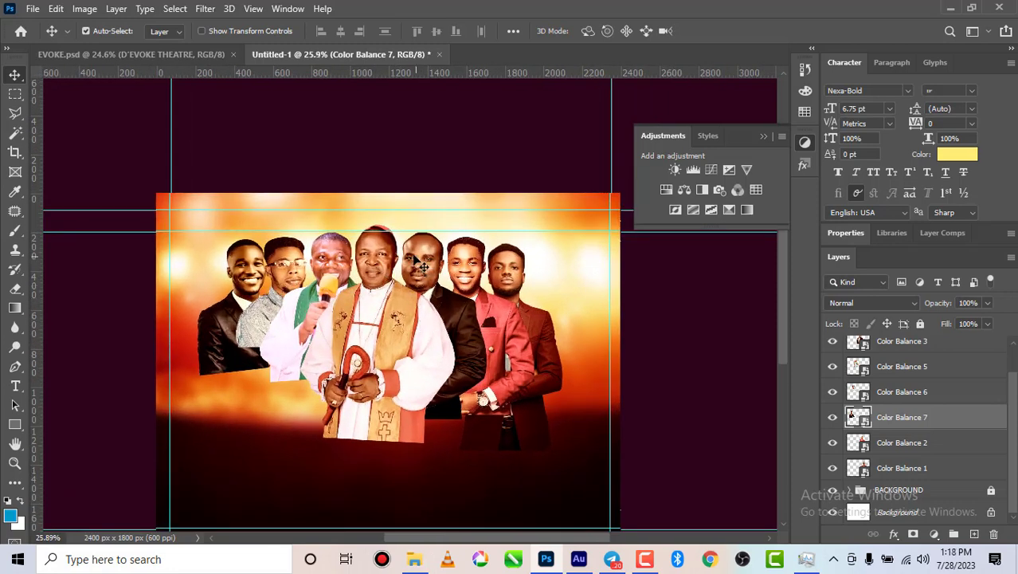
scroll(392, 287, "up", 2)
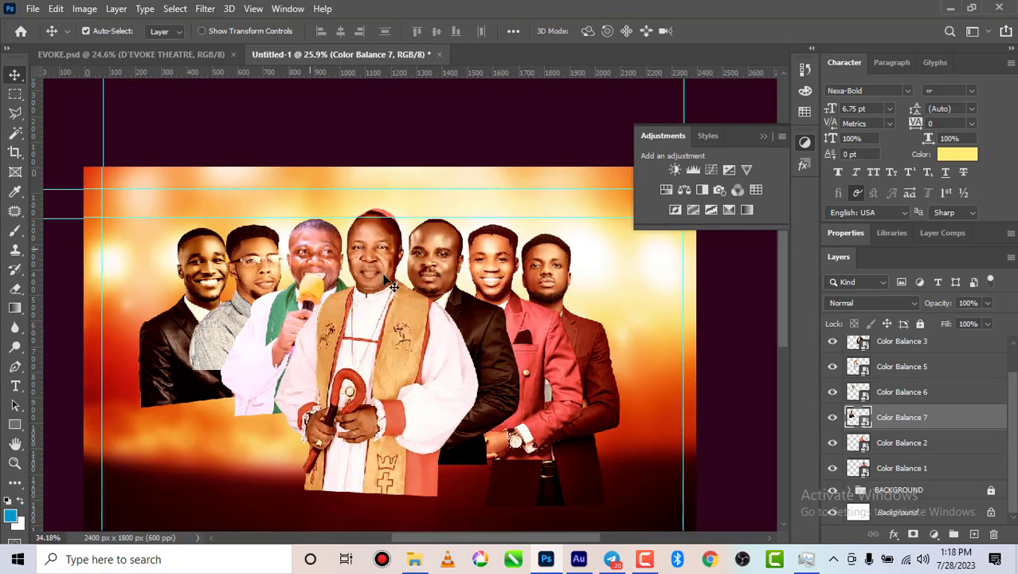
left_click(557, 279)
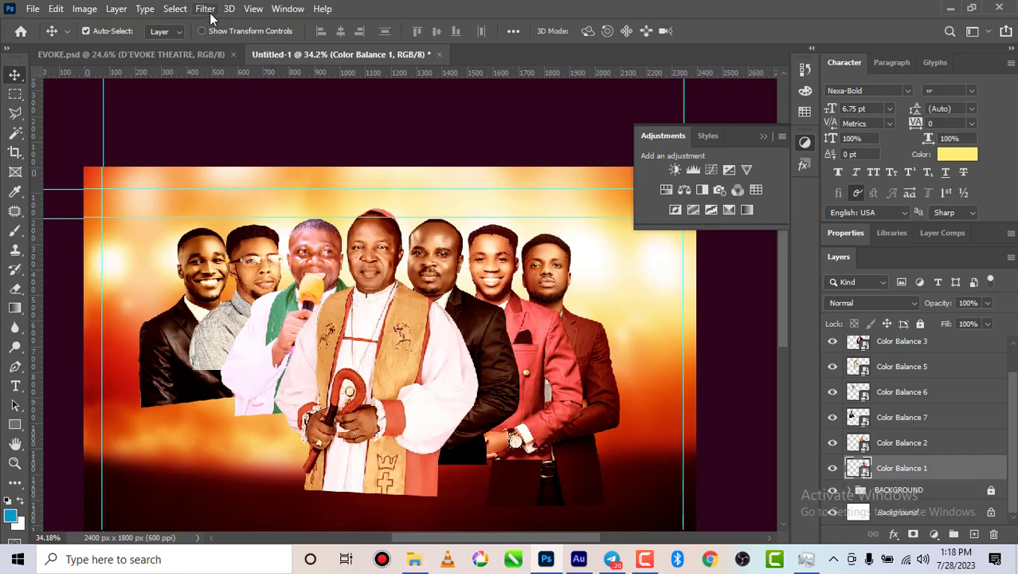
left_click(205, 9)
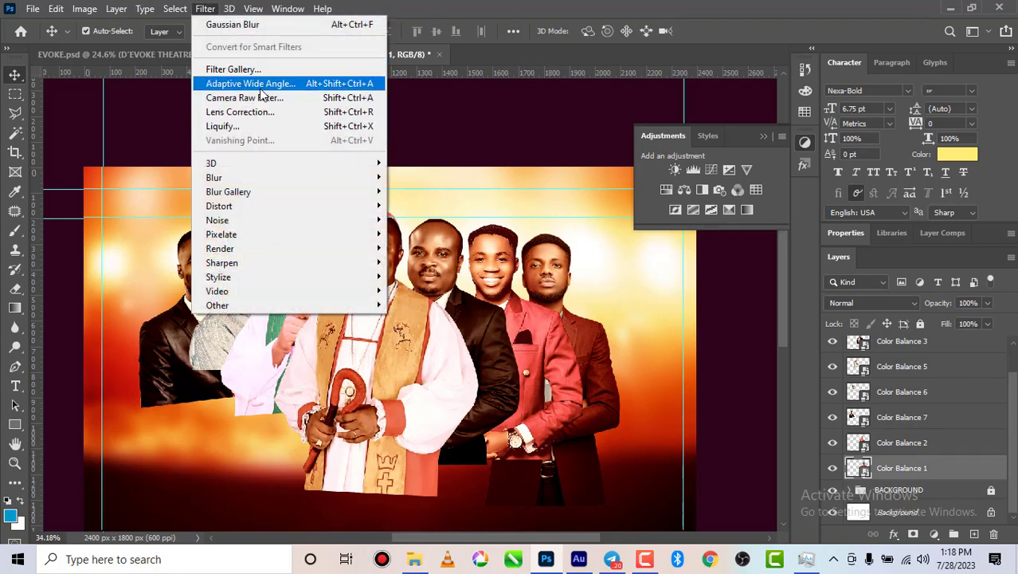
left_click(263, 98)
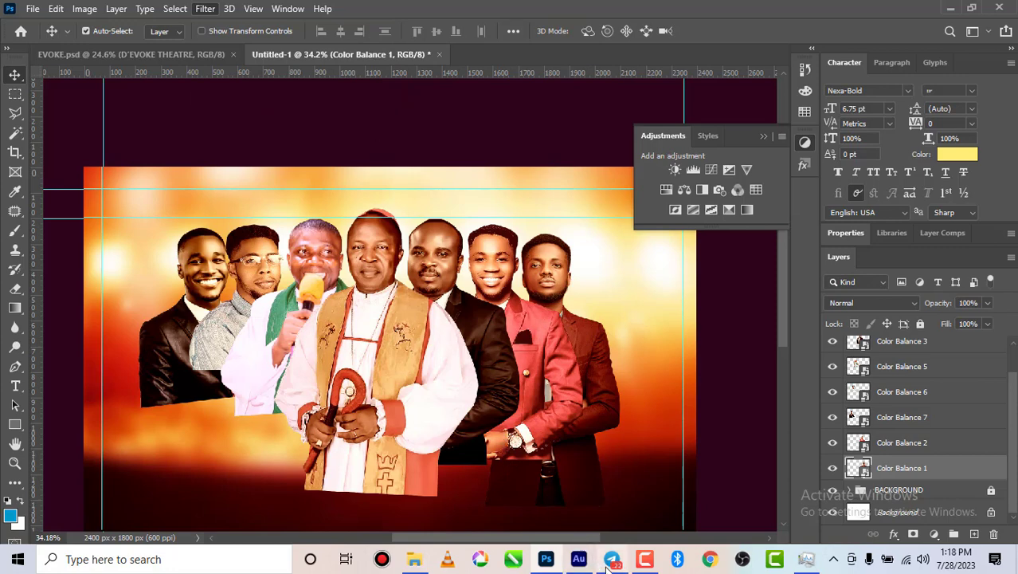
- Switch to Telegram to check the group chat for new messages
mouse_move(612, 559)
left_click(598, 514)
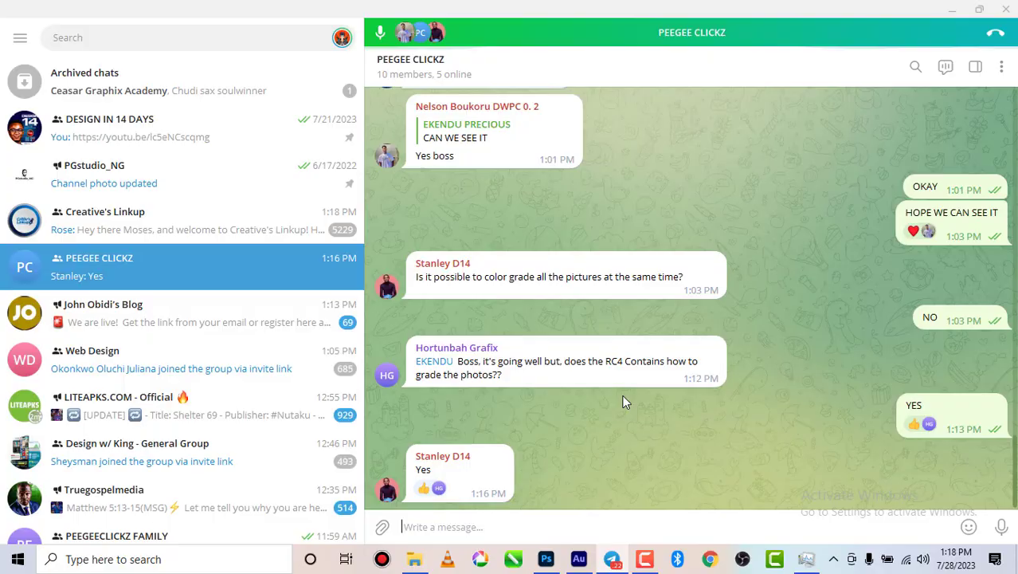
- Try to share Screen 1 in the PEEGEE CLICKZ group video chat, and return to Photoshop
left_click(763, 47)
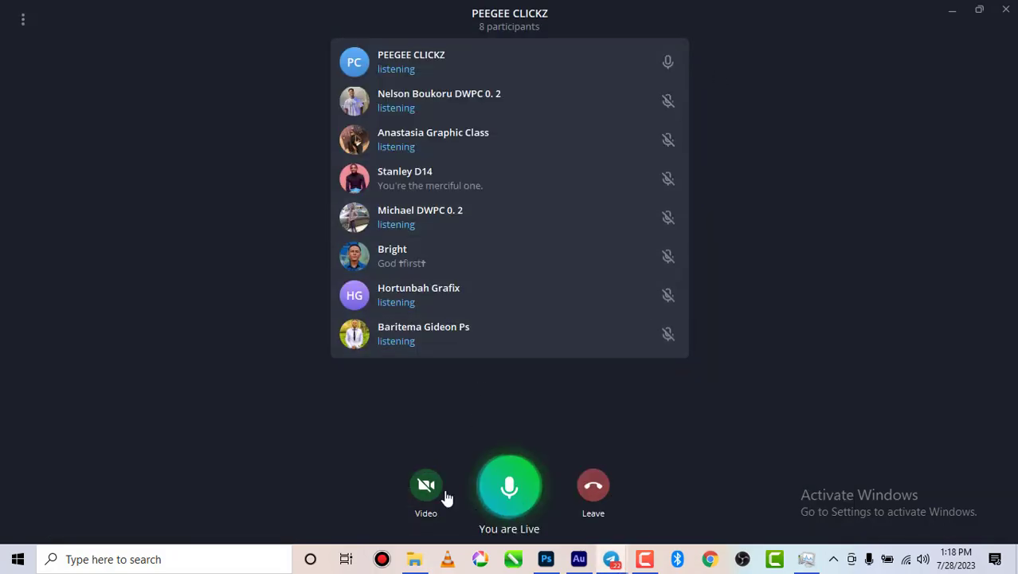
left_click(23, 21)
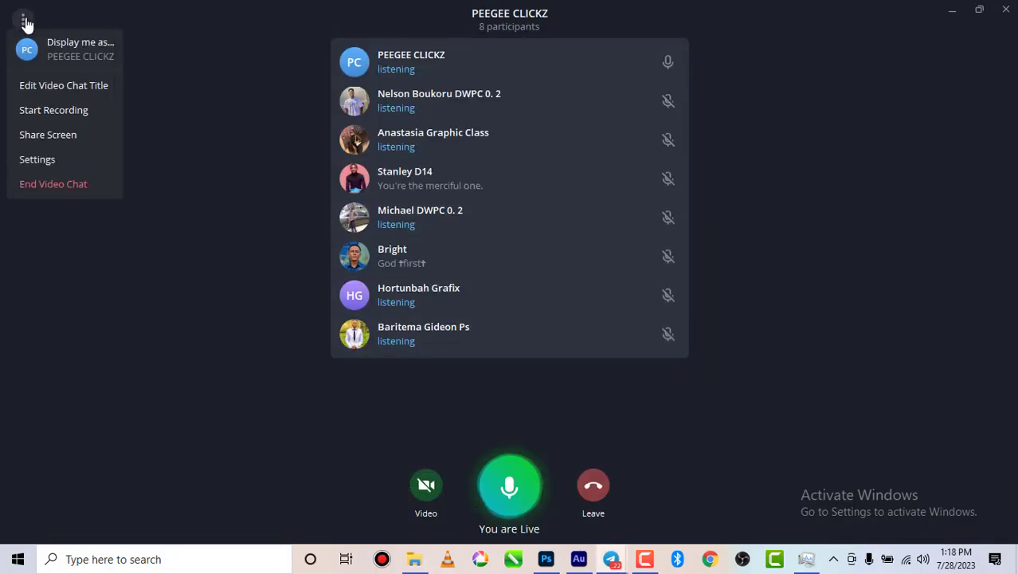
left_click(53, 144)
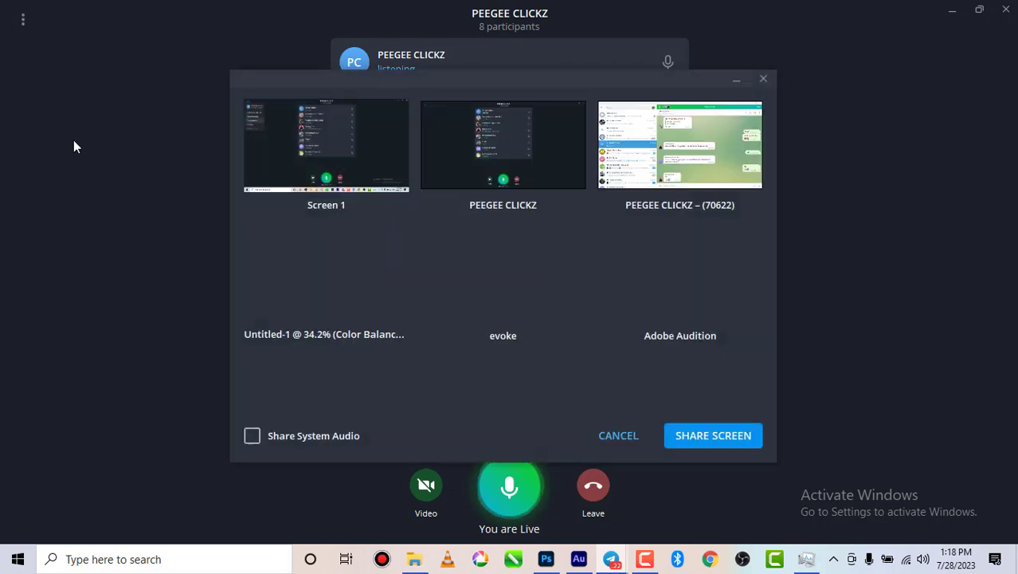
left_click(352, 163)
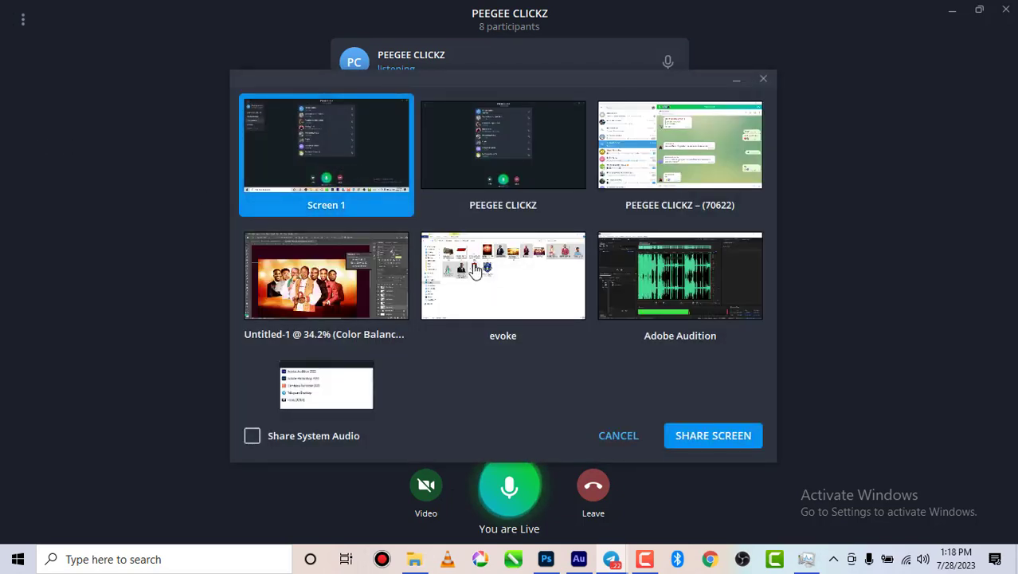
left_click(713, 436)
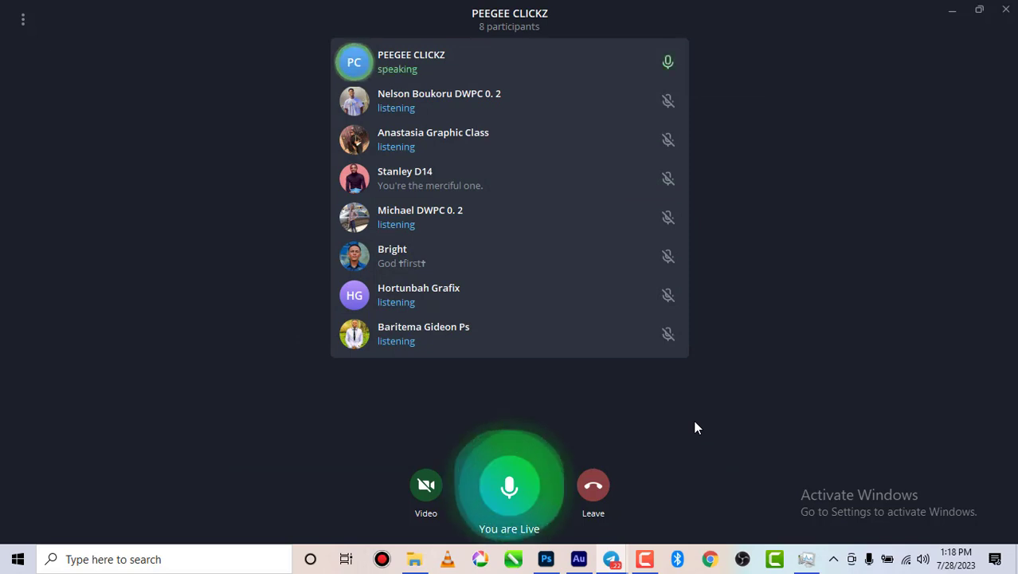
mouse_move(552, 556)
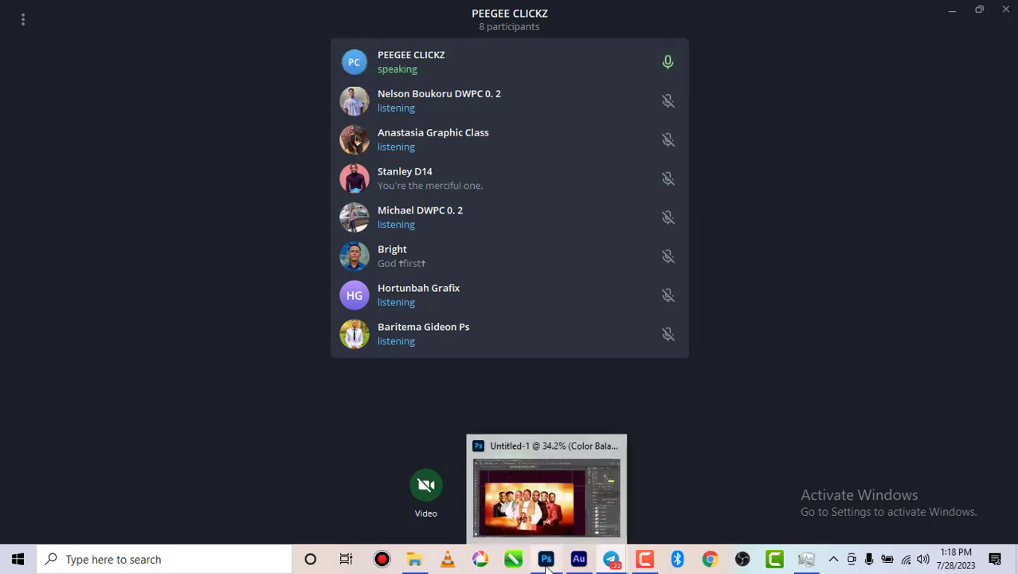
left_click(556, 518)
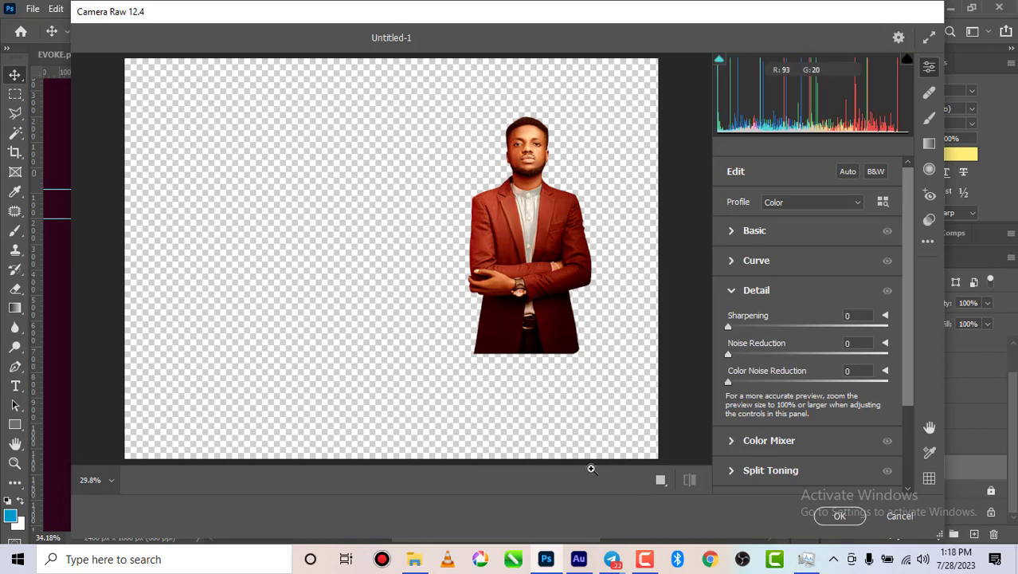
- Switch to Telegram to check the video chat's connection and read the latest messages in the group chat
mouse_move(611, 559)
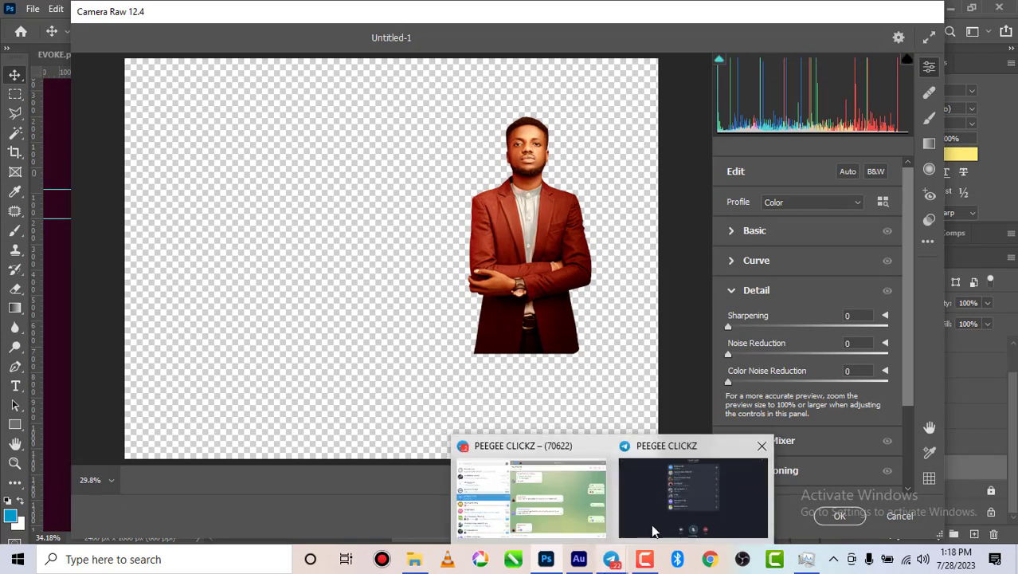
left_click(664, 506)
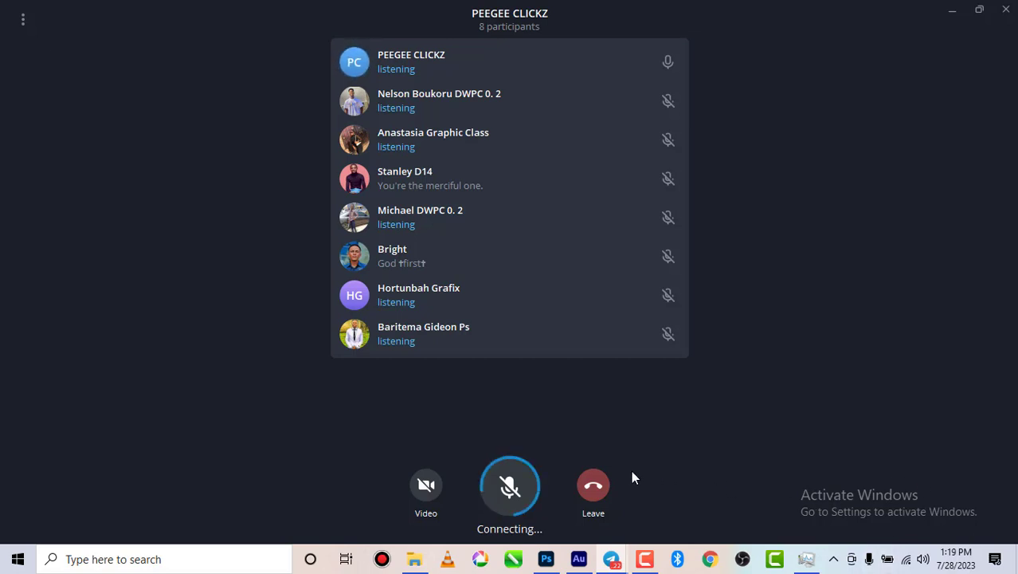
mouse_move(611, 558)
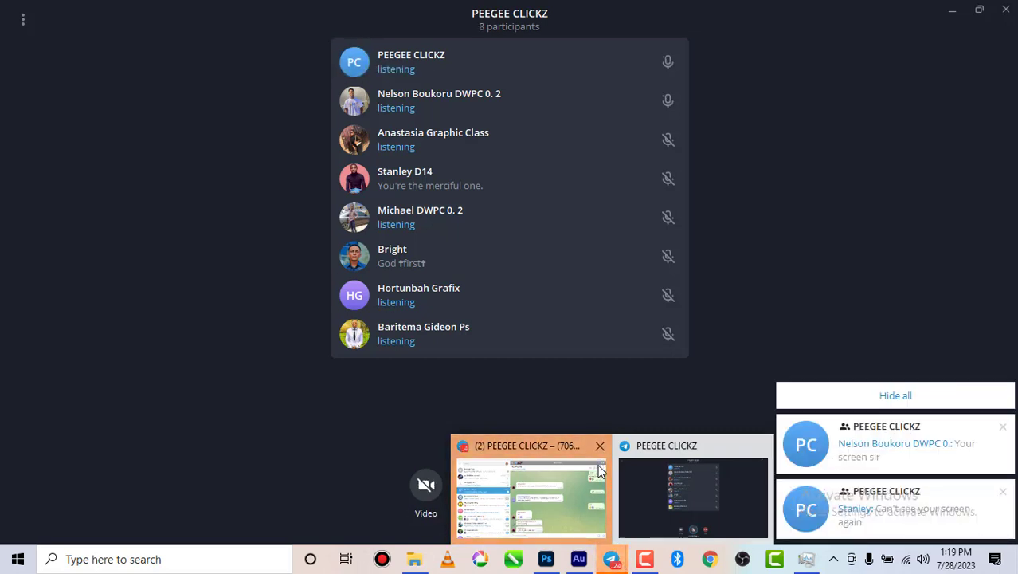
left_click(599, 472)
left_click(690, 496)
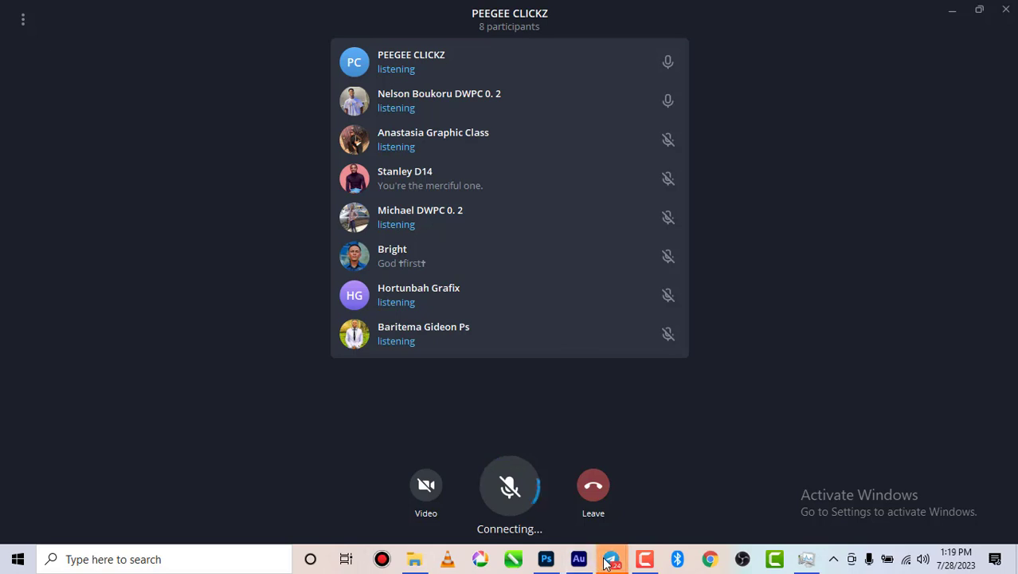
mouse_move(606, 562)
left_click(566, 507)
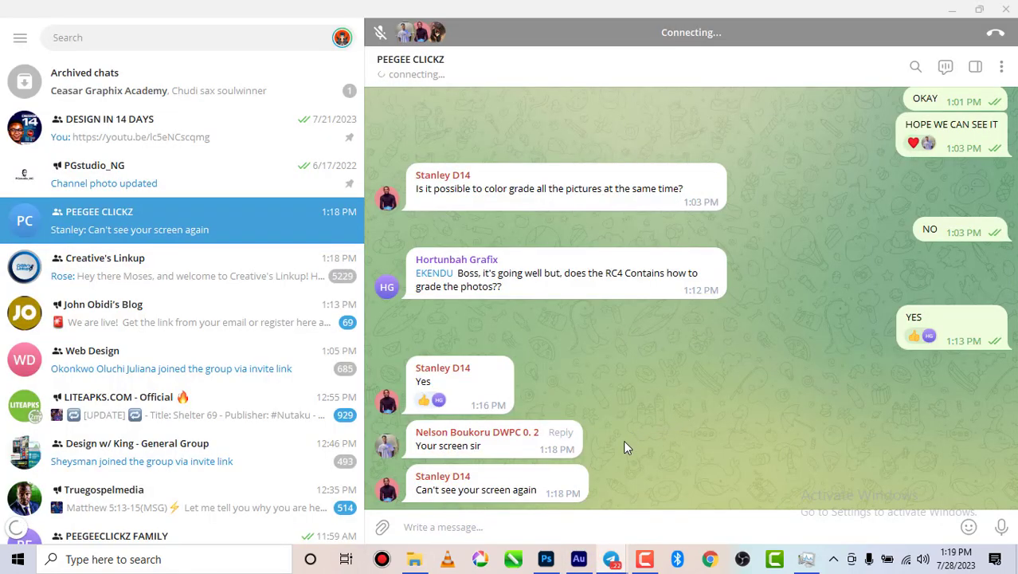
- Return to the video chat window and check the computer's Wi-Fi connection
mouse_move(647, 560)
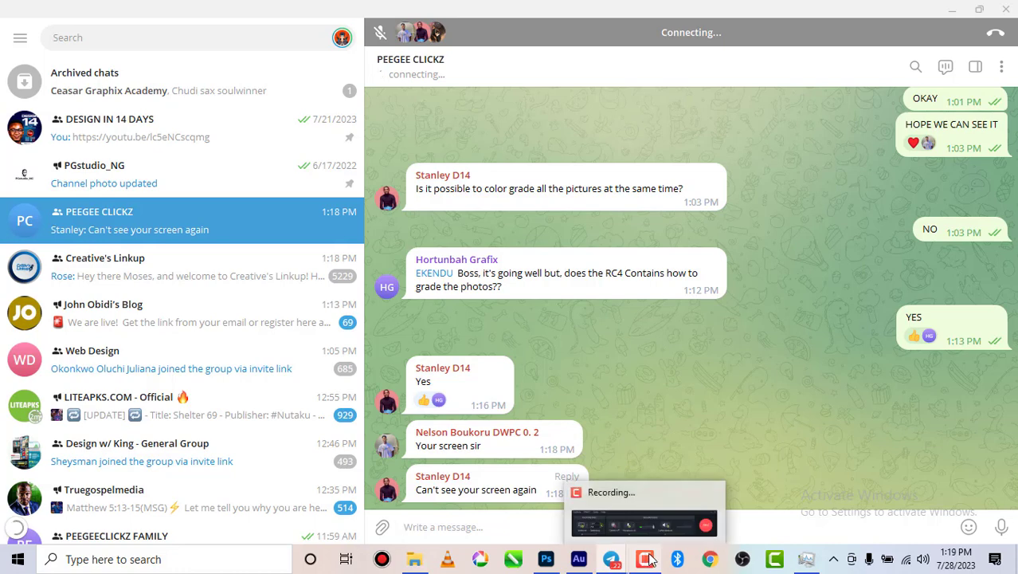
mouse_move(611, 560)
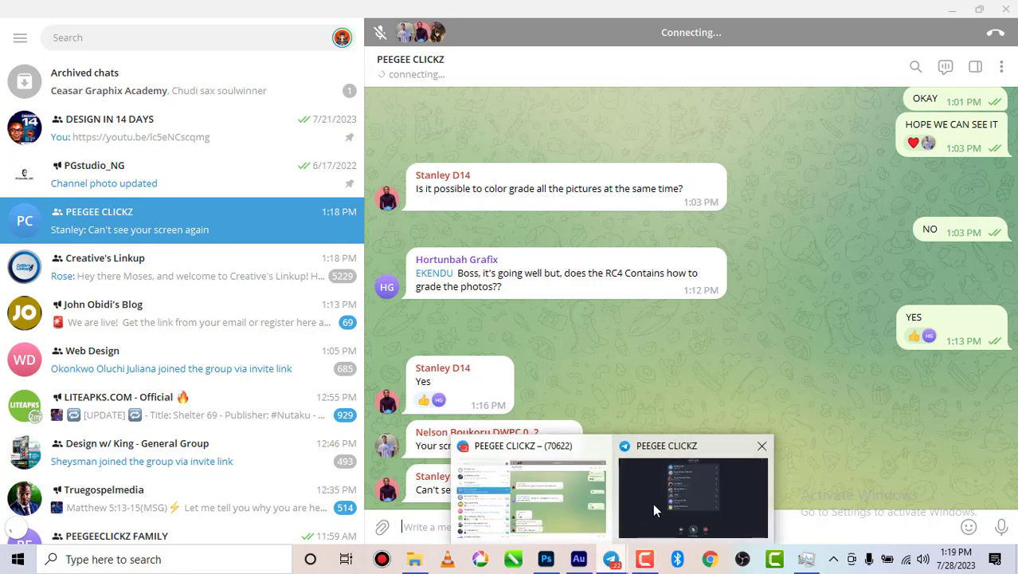
left_click(652, 503)
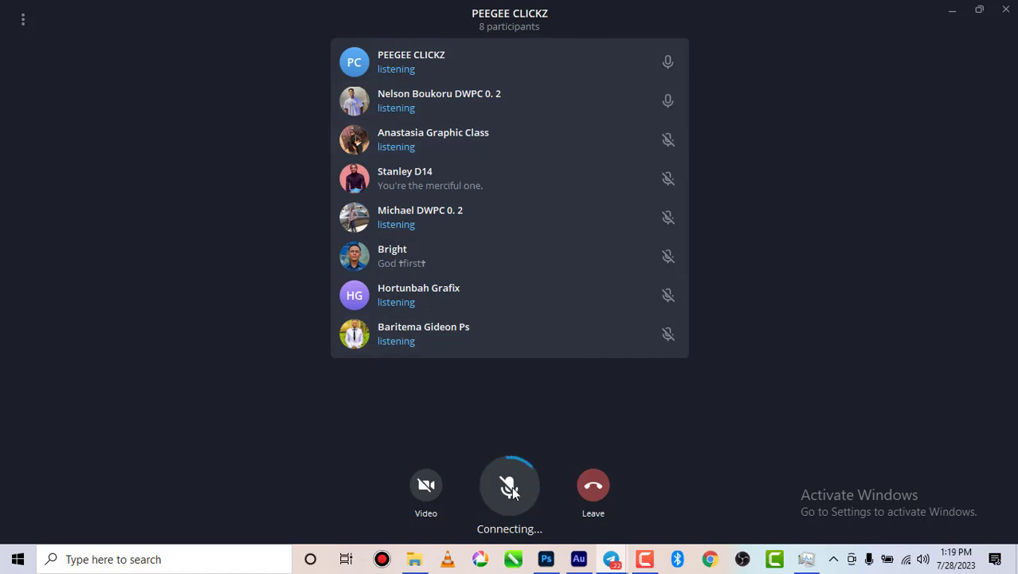
left_click(908, 560)
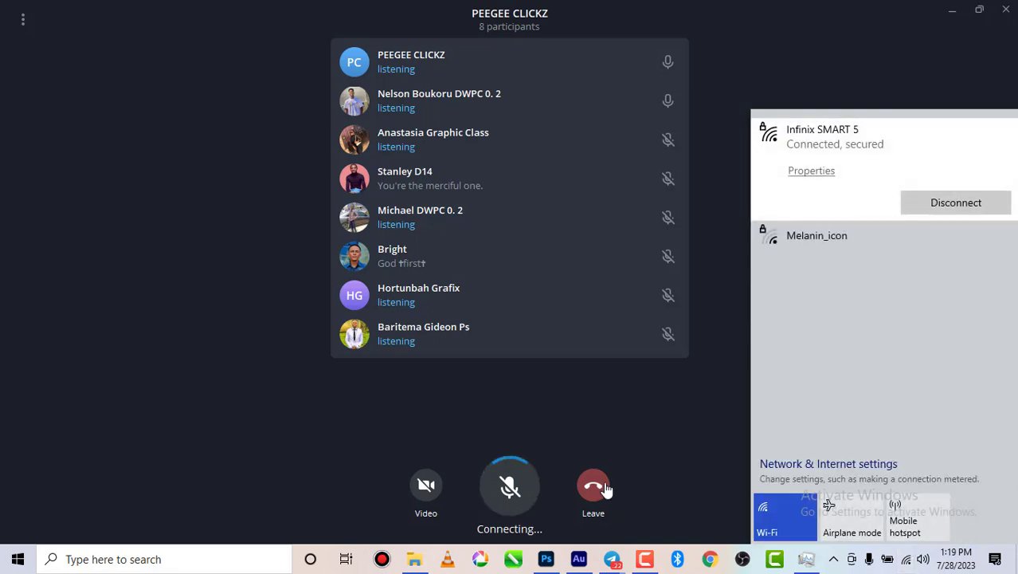
left_click(509, 484)
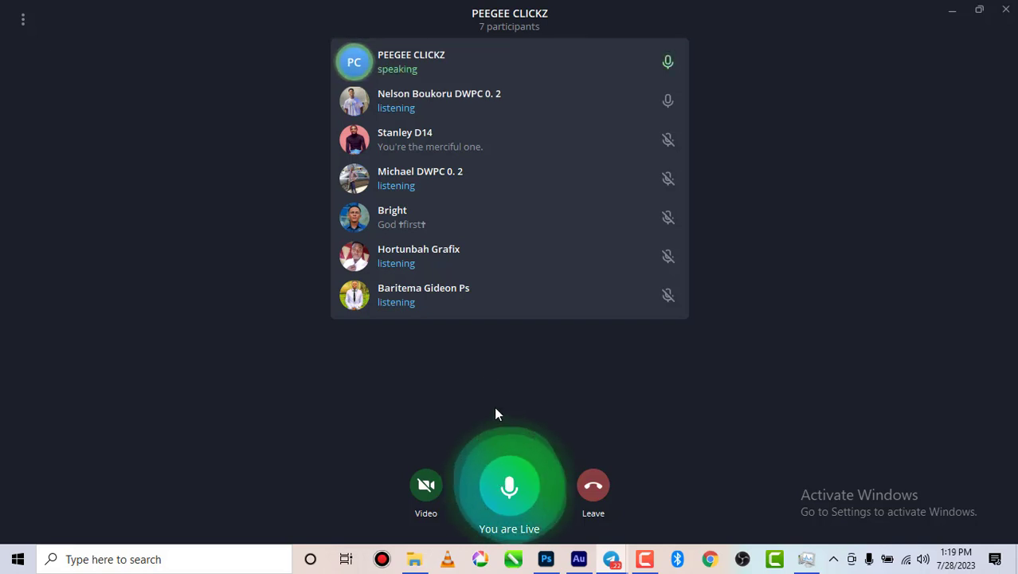
- Share Screen 1 in the group video chat without system audio
left_click(23, 19)
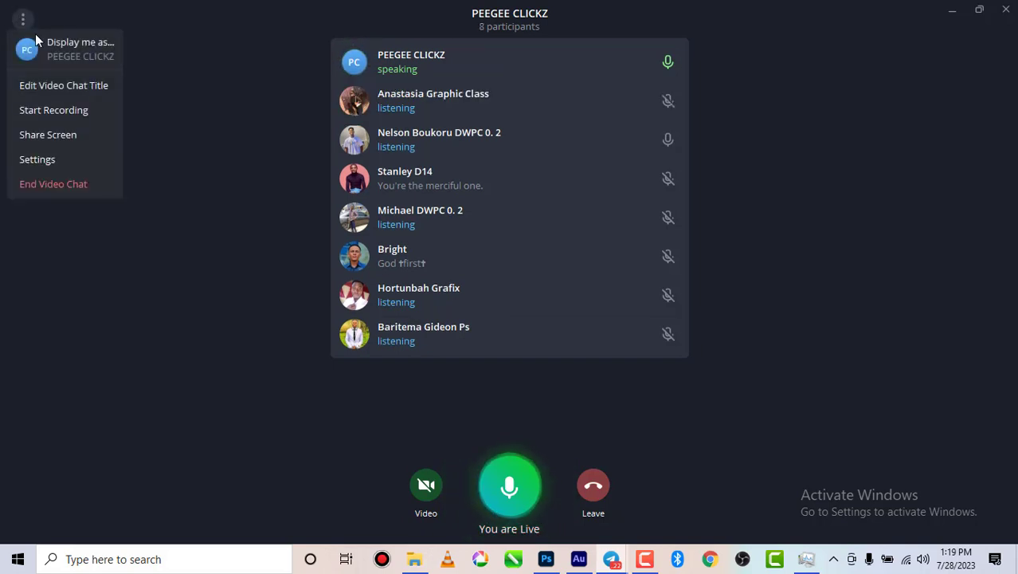
left_click(63, 137)
left_click(334, 162)
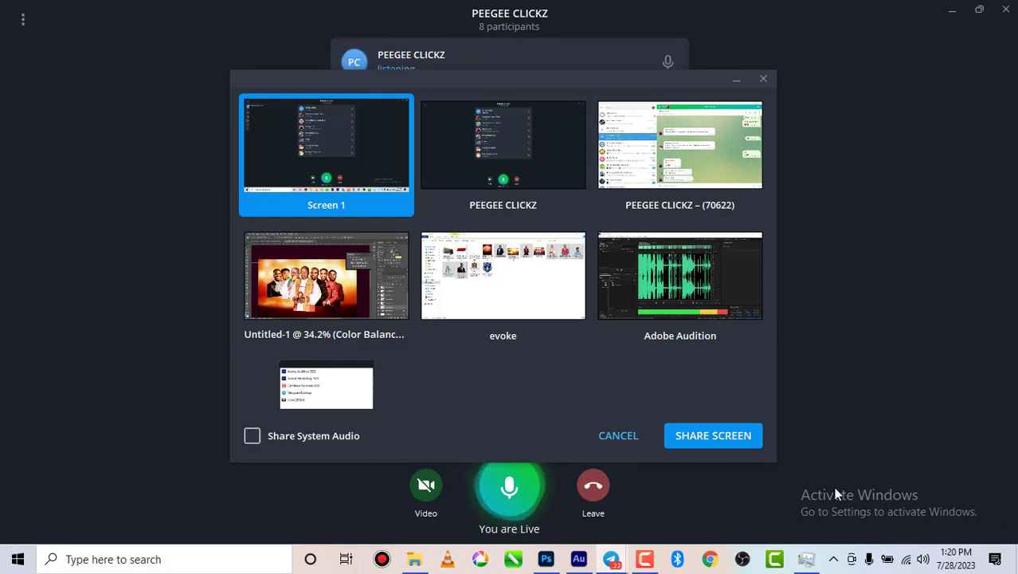
left_click(713, 437)
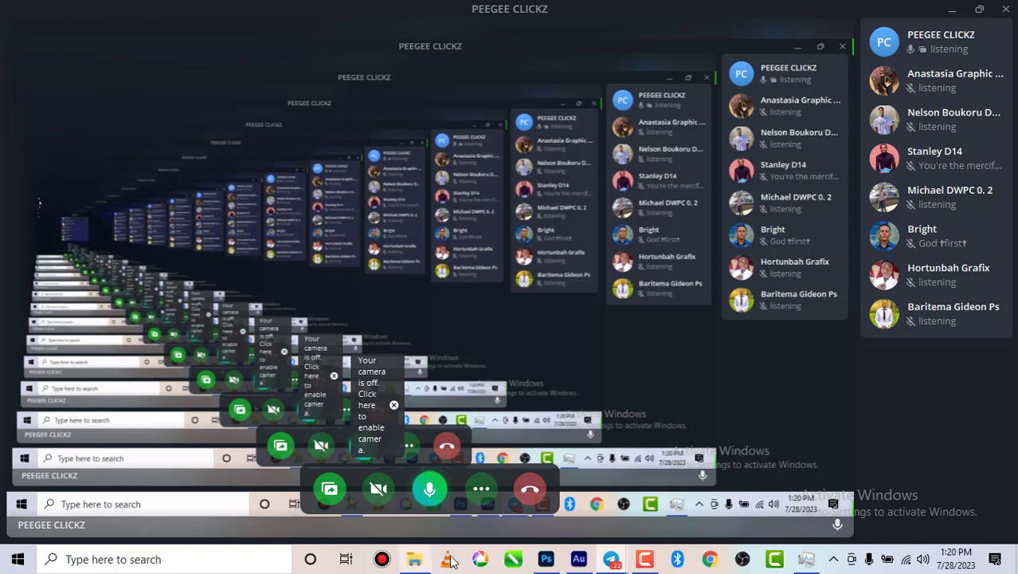
- Check the group chat for replies about the shared screen, and reopen the video chat window
mouse_move(613, 564)
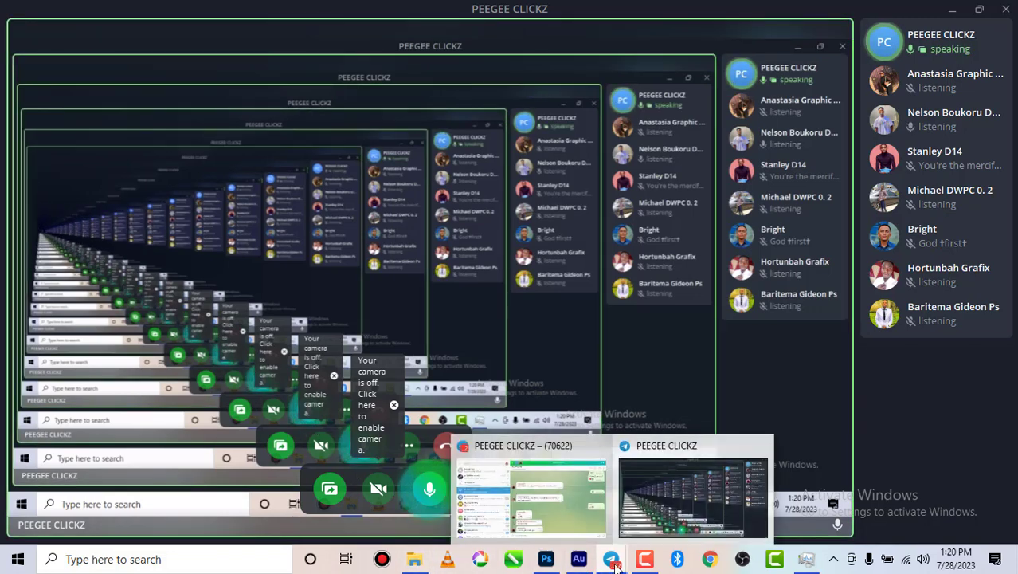
left_click(587, 497)
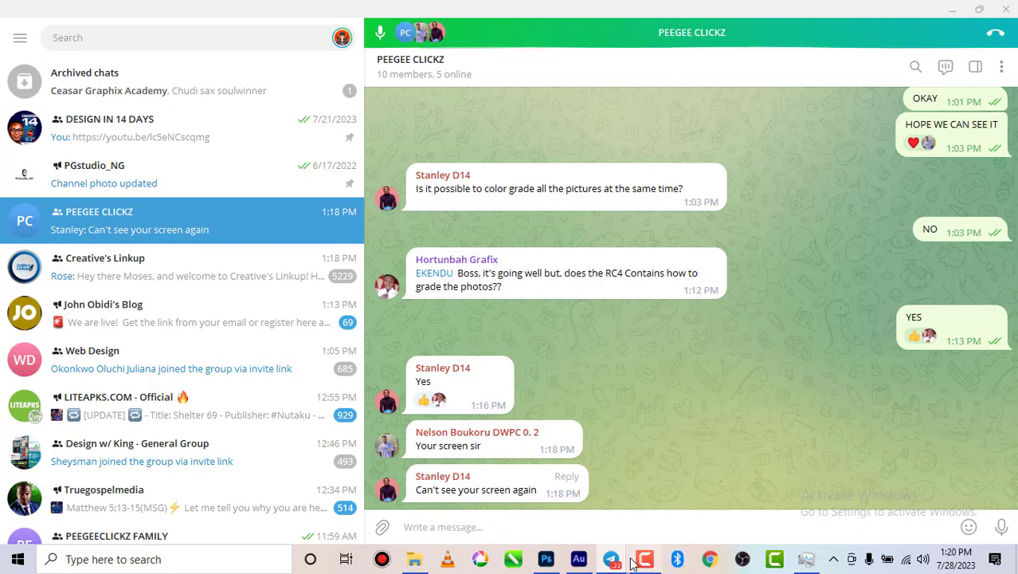
mouse_move(612, 560)
left_click(644, 503)
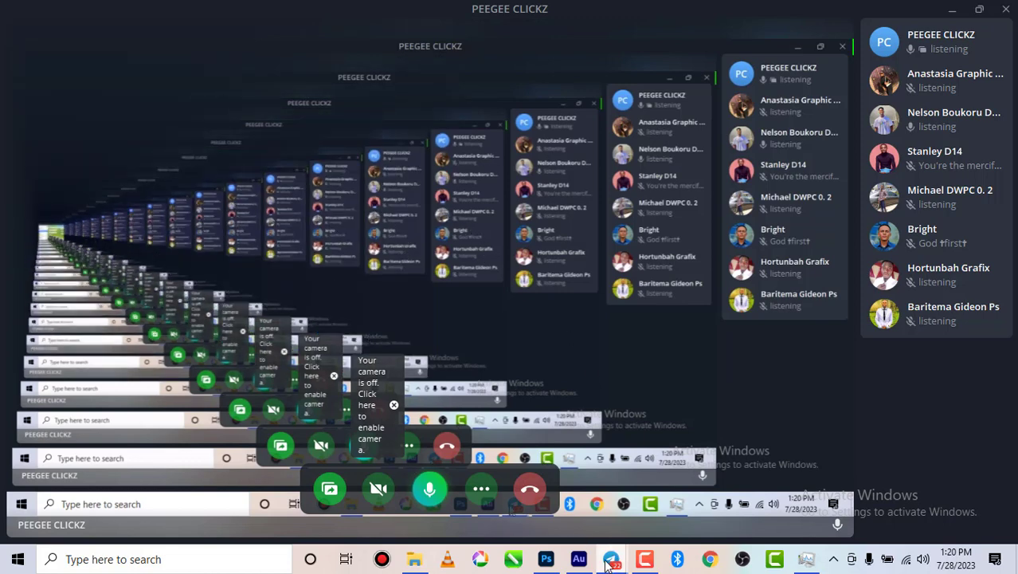
mouse_move(609, 561)
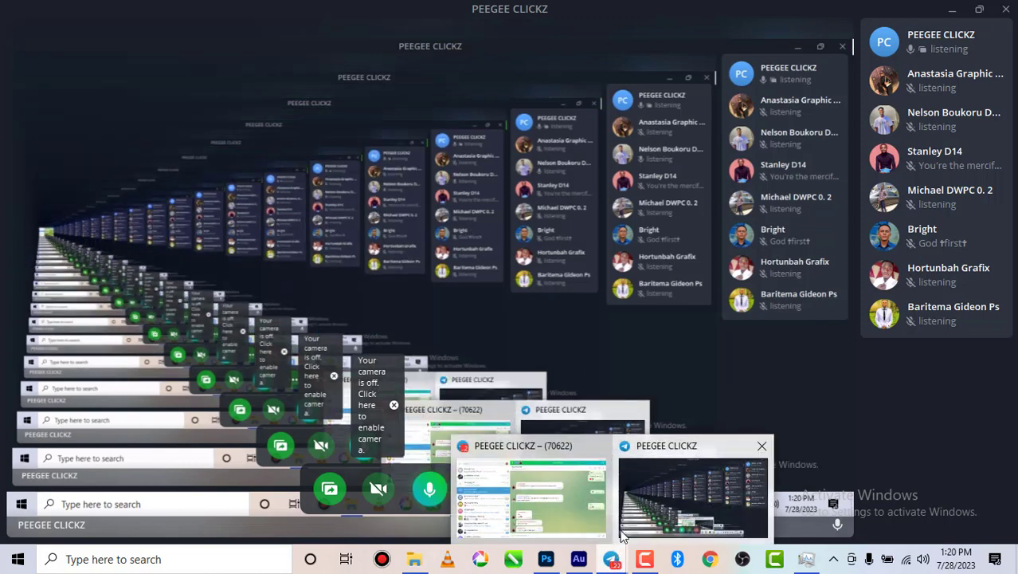
left_click(761, 447)
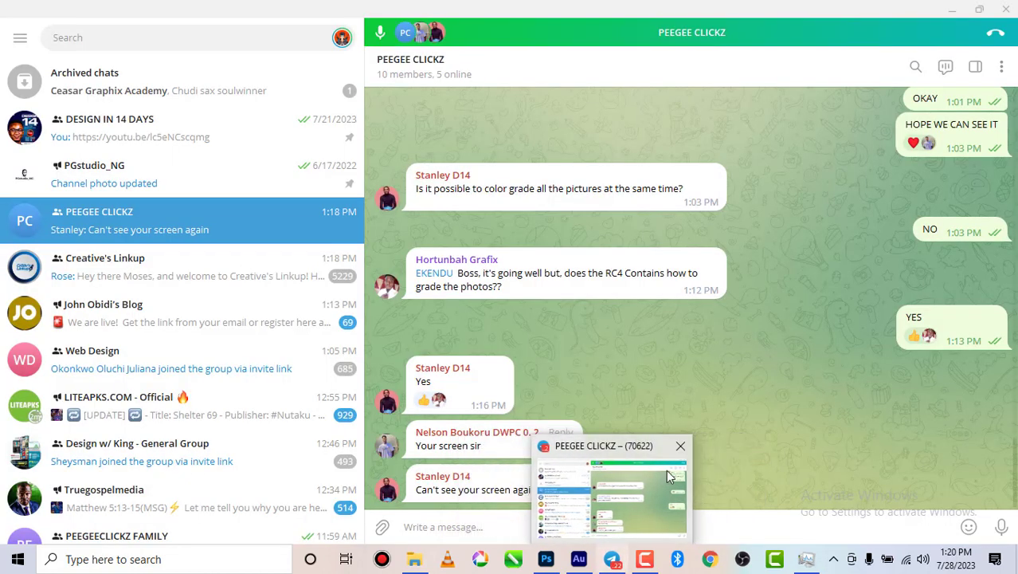
left_click(574, 40)
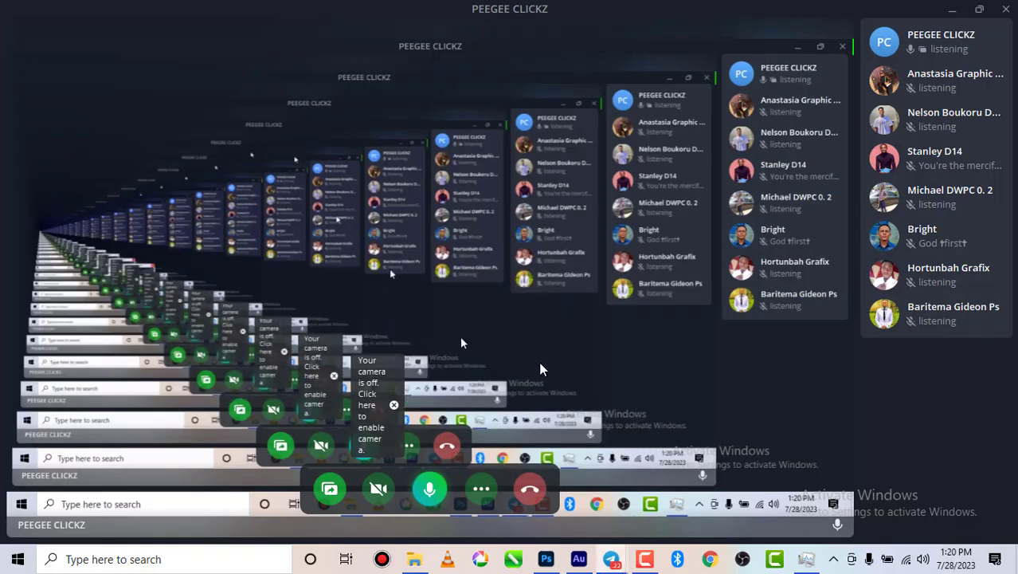
- Review the video chat's microphone, speaker and participant settings, and close them
left_click(480, 488)
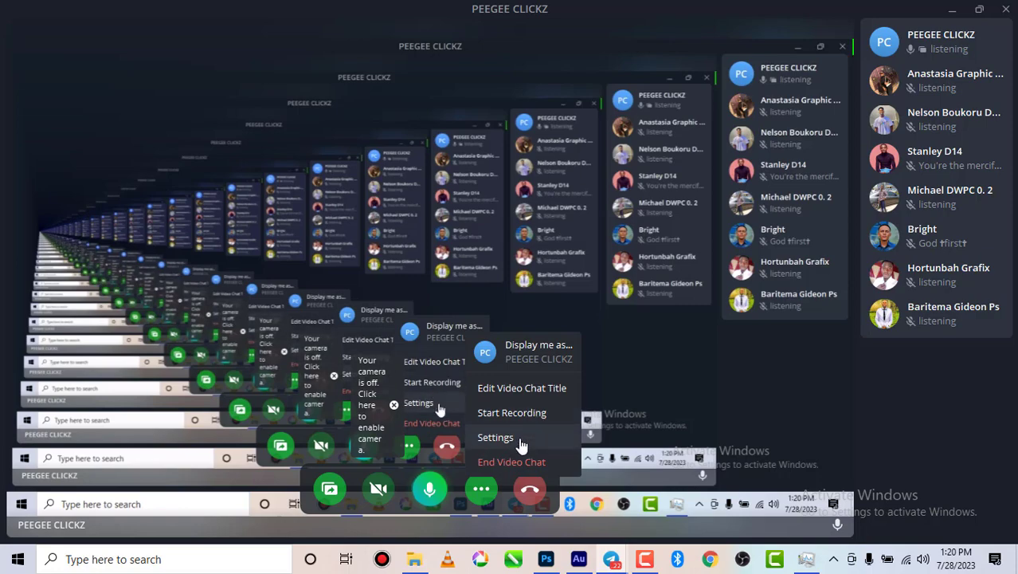
left_click(495, 437)
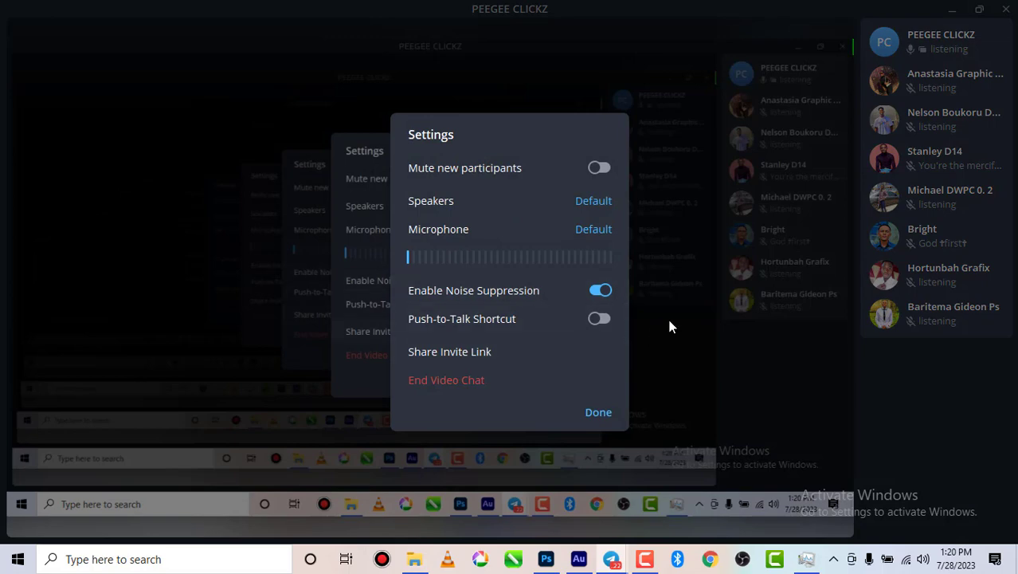
left_click(598, 413)
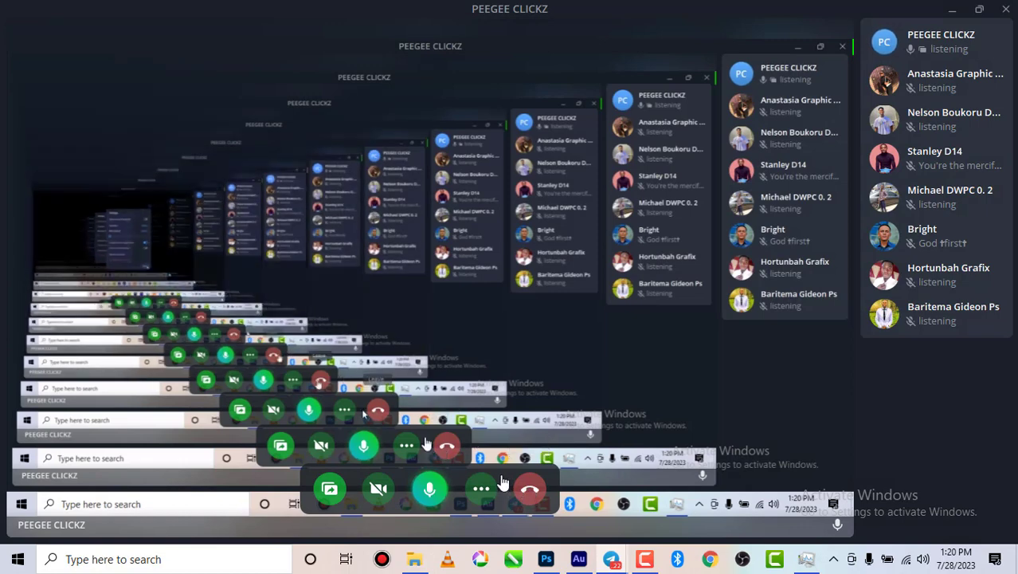
- Check the group chat for confirmation of the screen share, and return to the man in the maroon suit in Photoshop's Camera Raw Filter
mouse_move(611, 560)
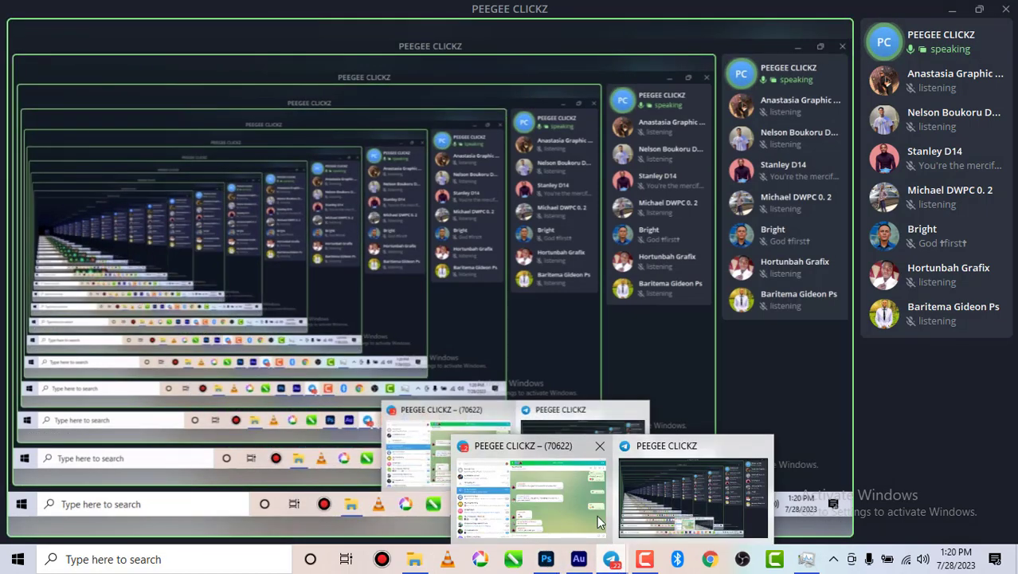
left_click(567, 485)
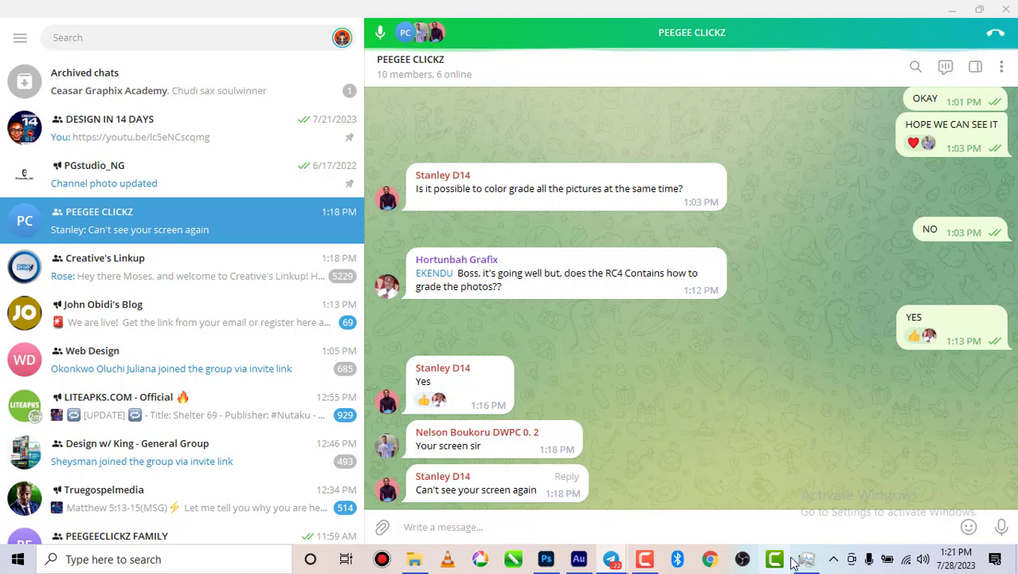
mouse_move(649, 562)
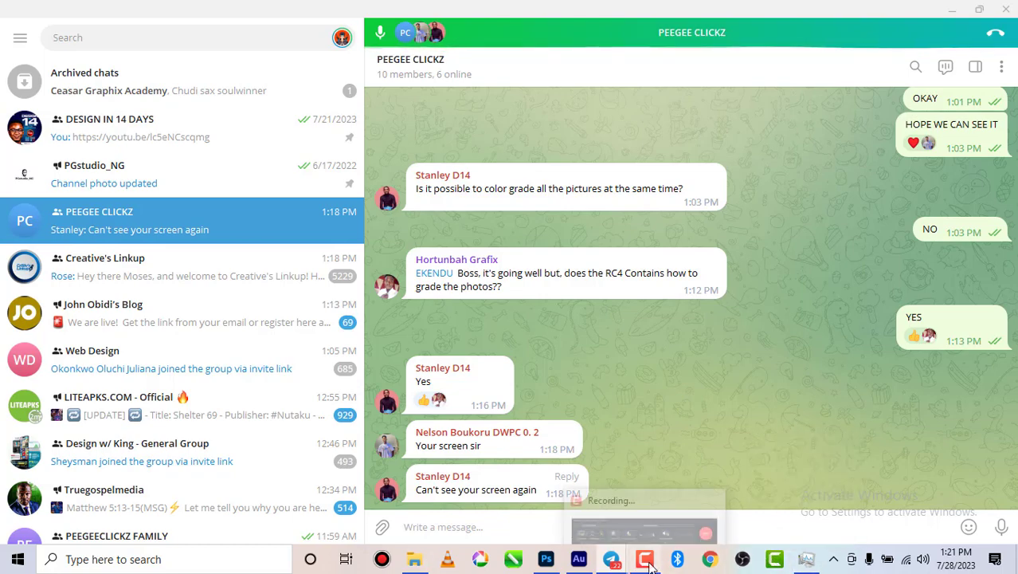
mouse_move(612, 559)
mouse_move(649, 516)
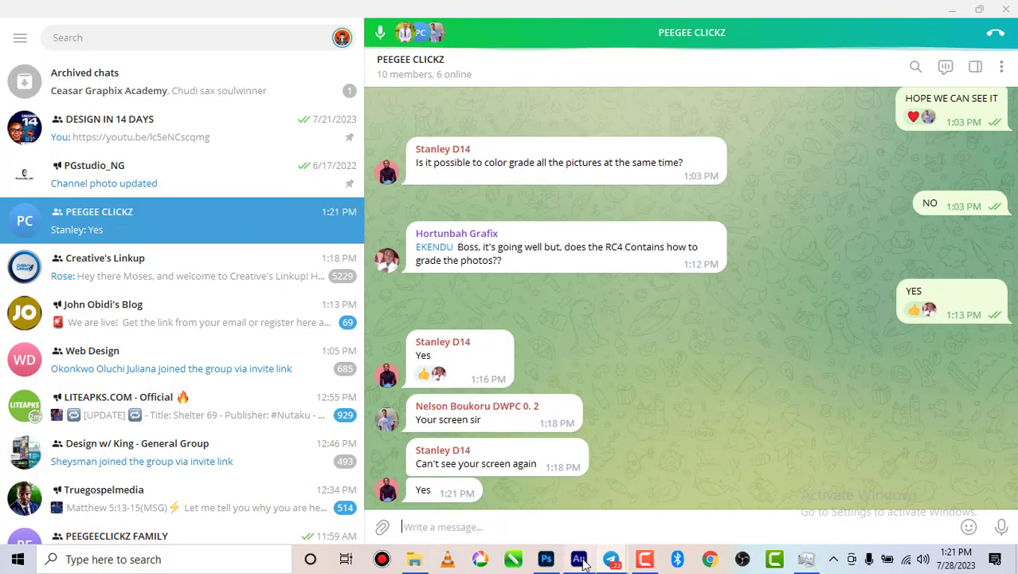
mouse_move(546, 559)
left_click(559, 511)
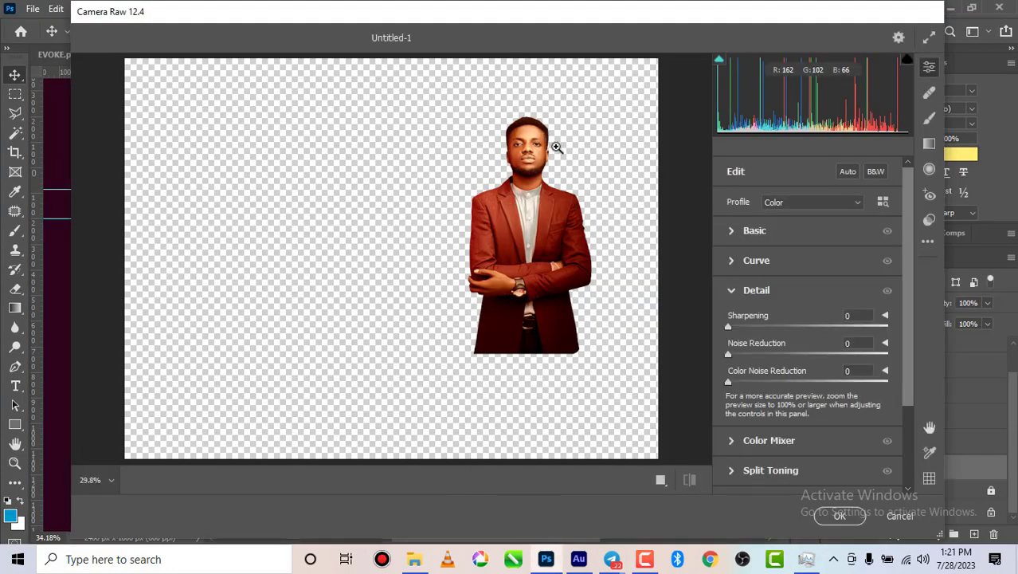
scroll(546, 132, "up", 1)
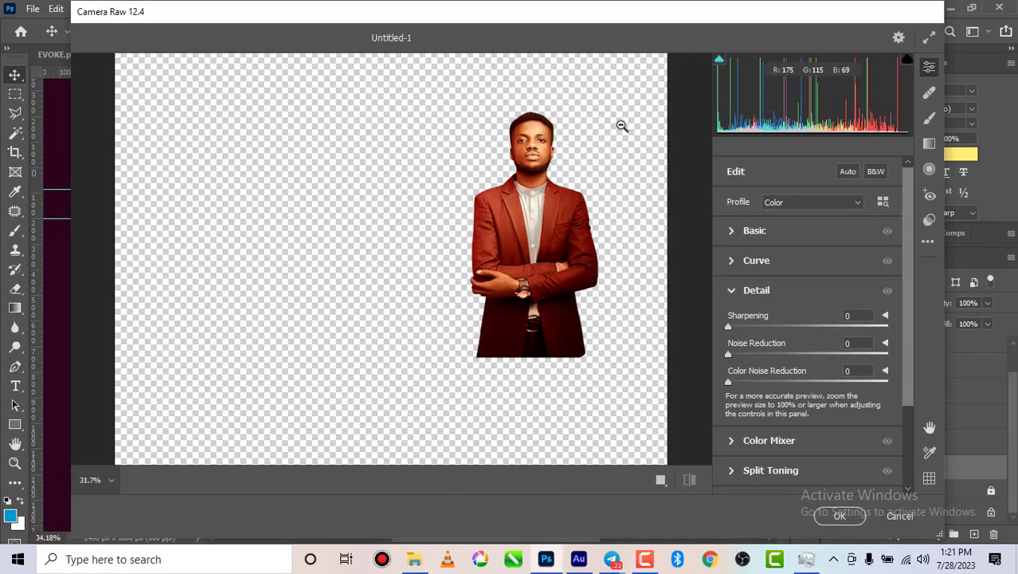
- Set the Exposure of the man in the maroon suit to +0.10 in the Basic adjustments
scroll(602, 143, "up", 1)
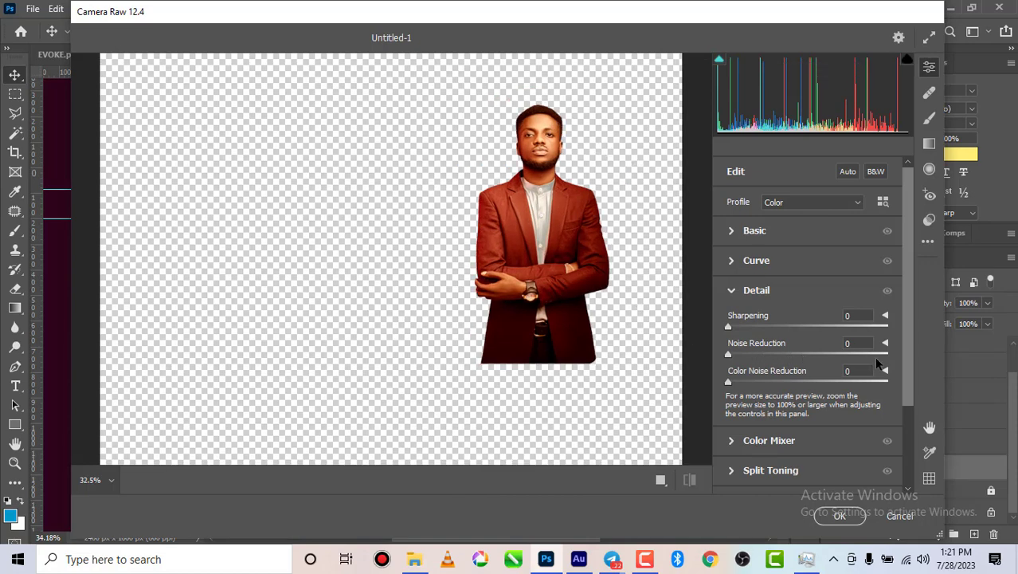
left_click(731, 292)
left_click(731, 229)
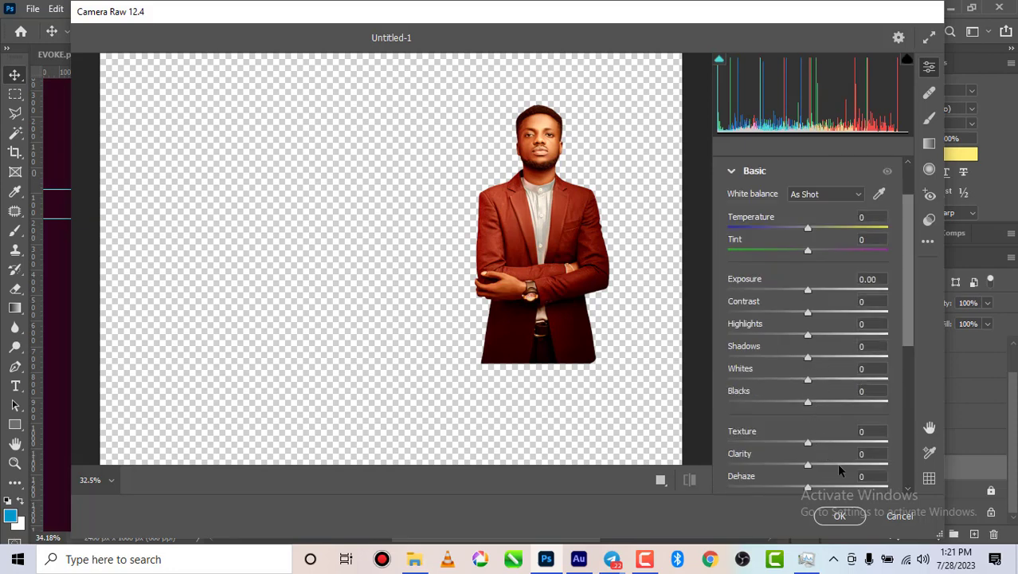
left_click(812, 290)
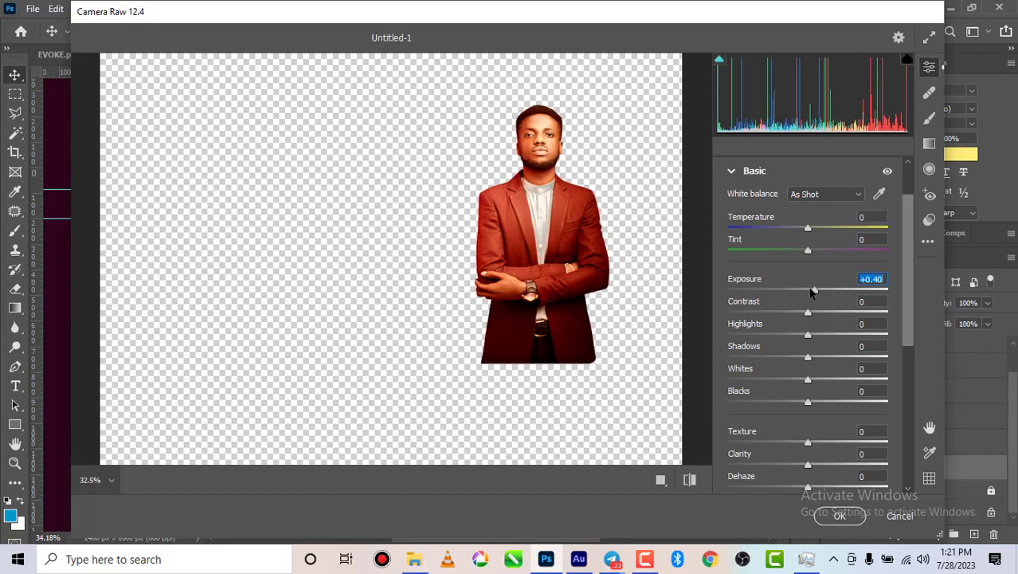
left_click(809, 290)
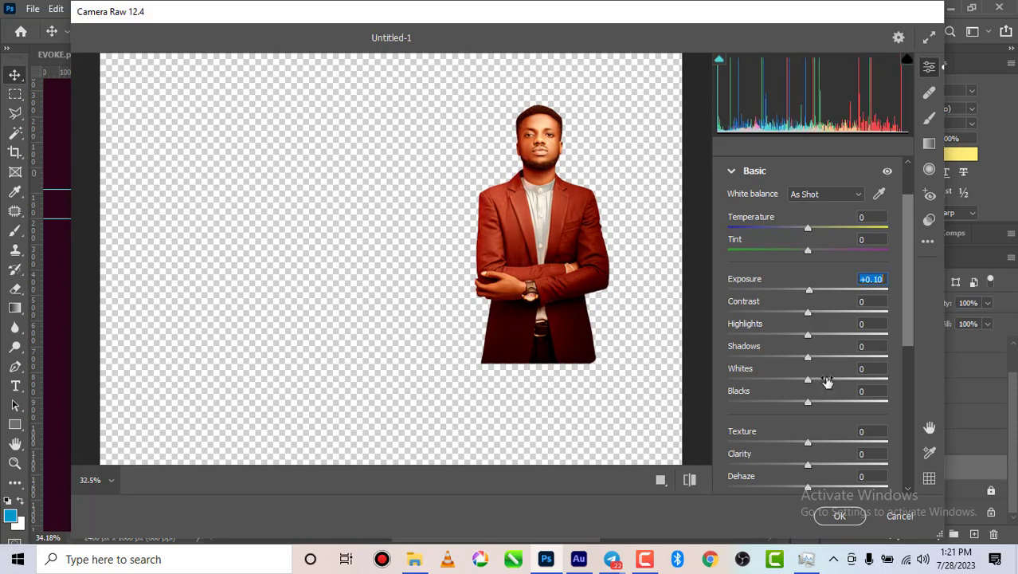
- Set the maroon-suited man's Texture to +13, Clarity to +74 and Dehaze to +26, and apply the Camera Raw Filter
left_click(843, 464)
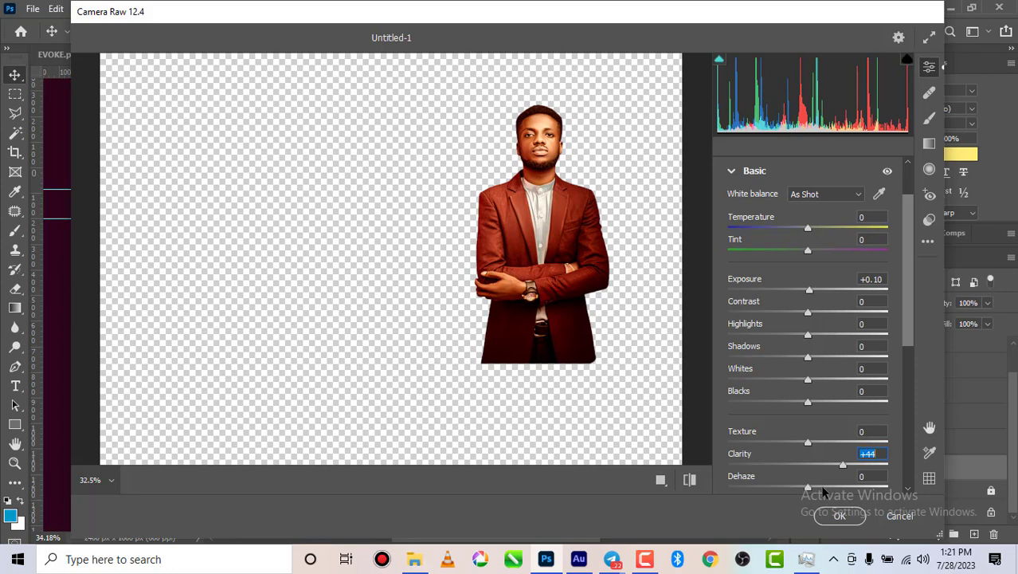
left_click(823, 487)
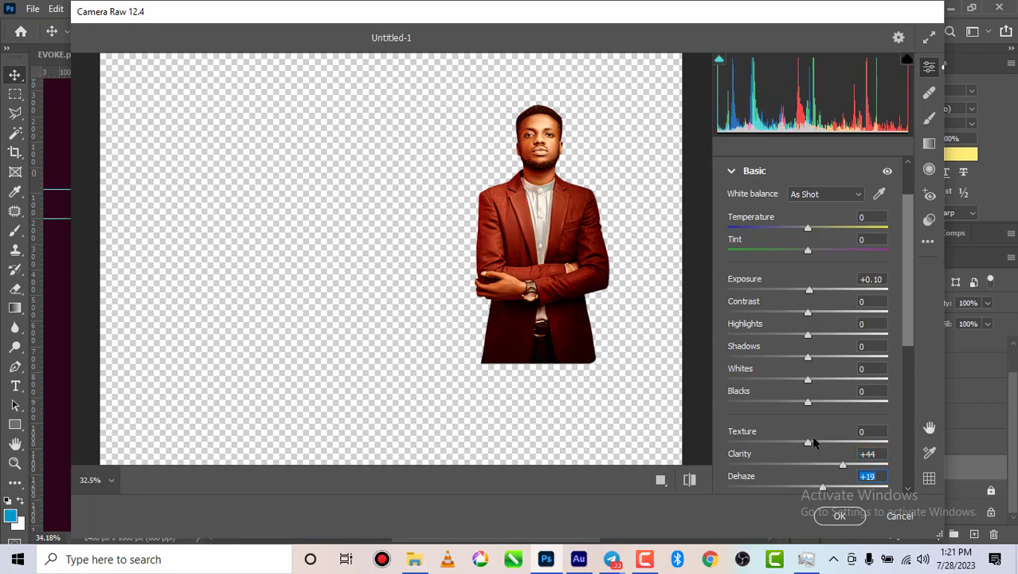
left_click(816, 442)
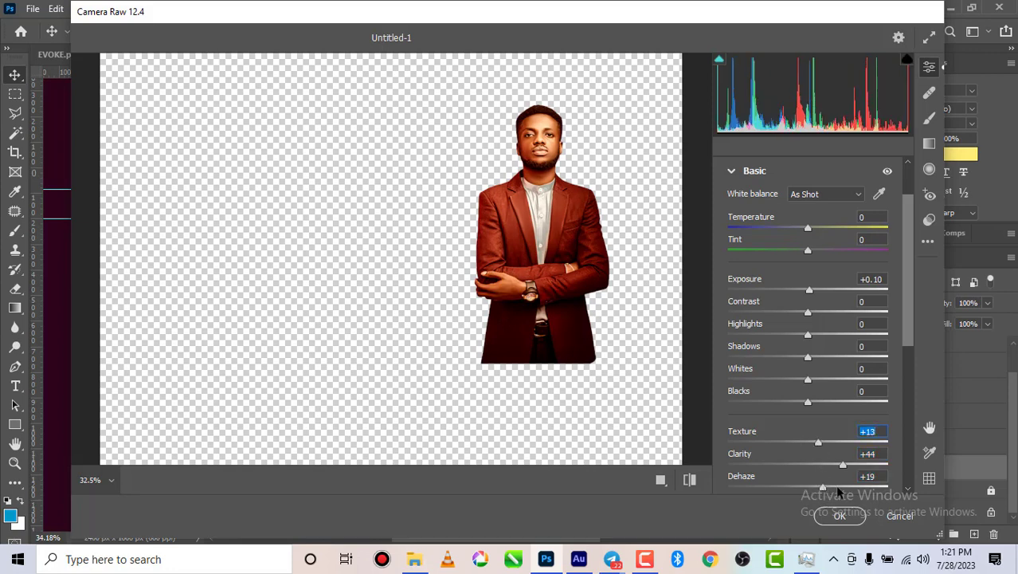
left_click(859, 465)
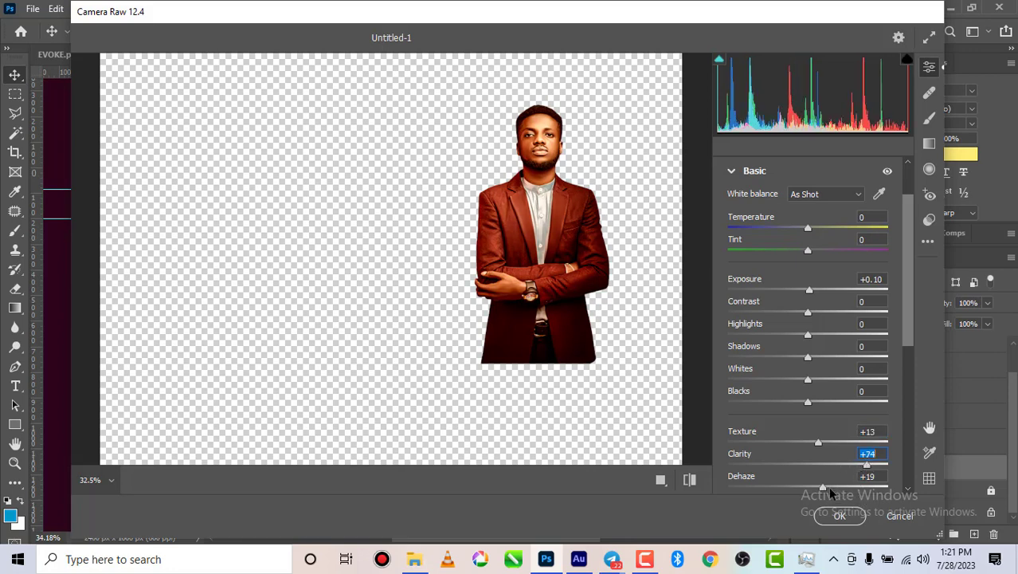
left_click(827, 487)
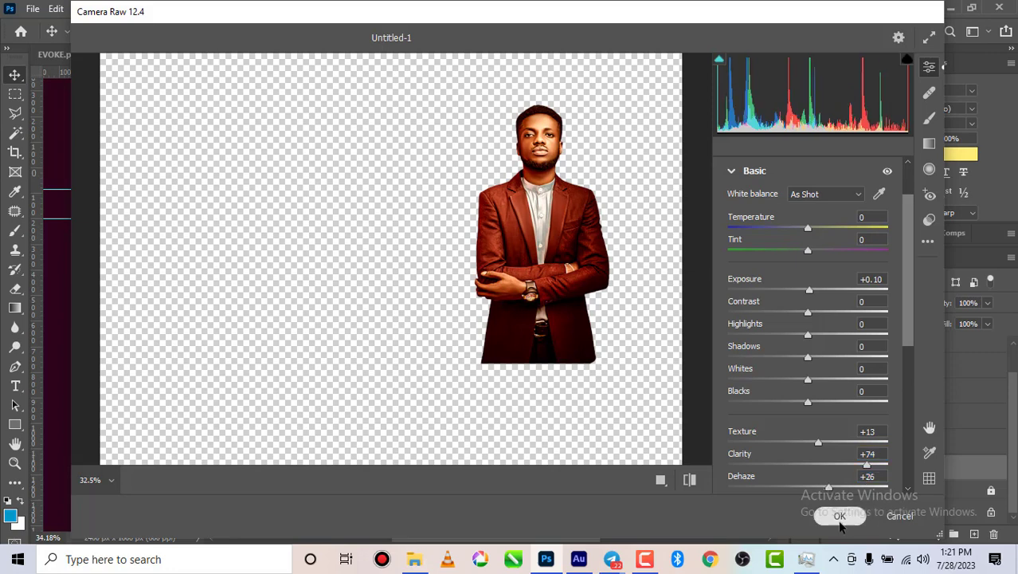
left_click(839, 516)
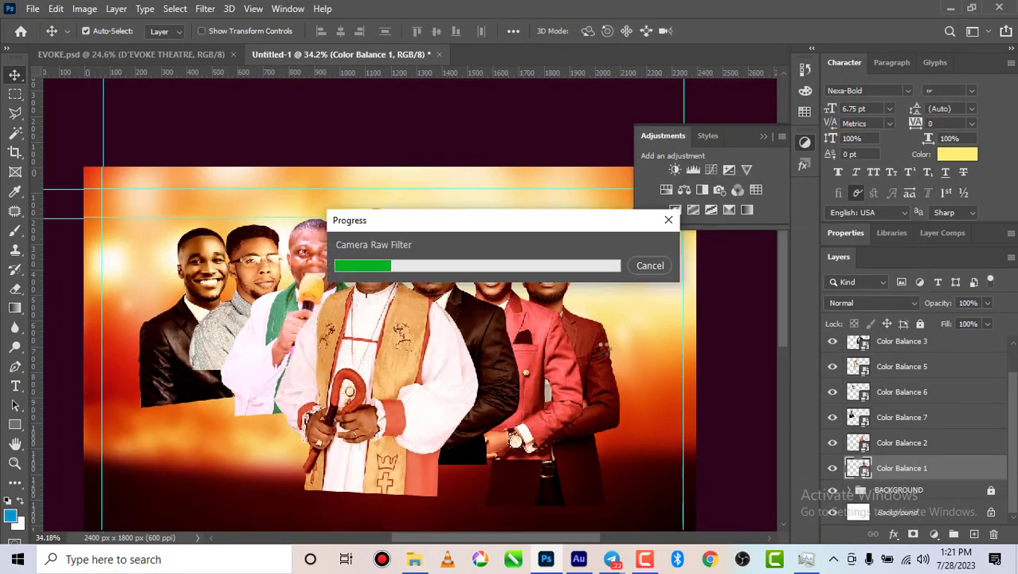
- Apply the Camera Raw Filter to the smiling man in the red suit with Texture +11, Clarity +78 and Dehaze +29
scroll(556, 307, "up", 1)
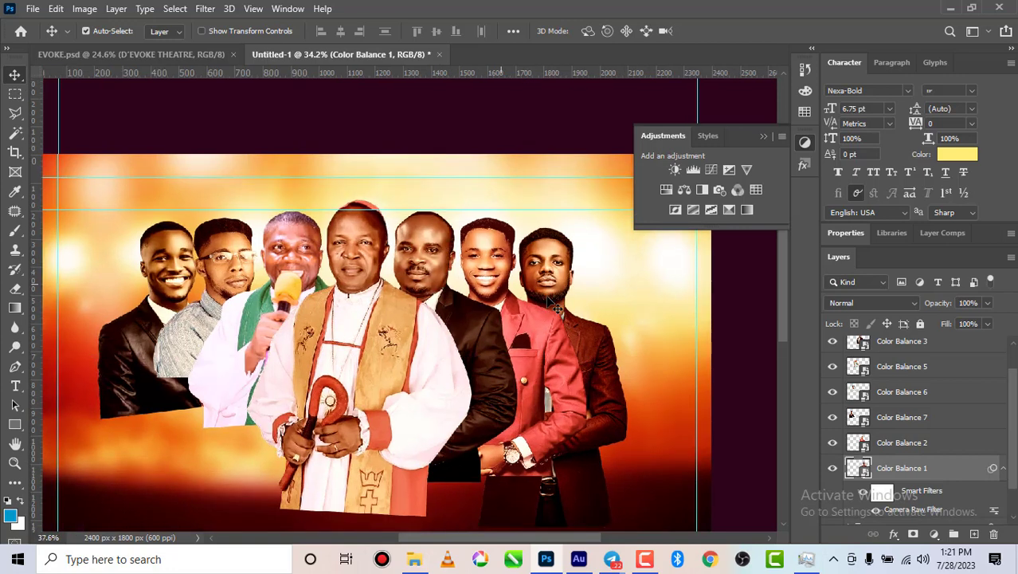
scroll(556, 308, "up", 3)
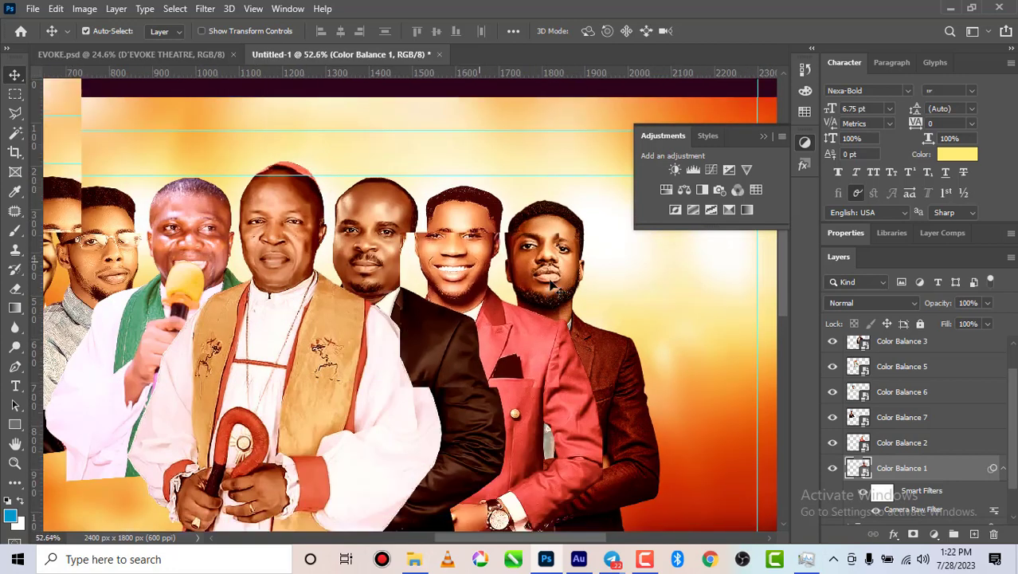
scroll(554, 285, "up", 2)
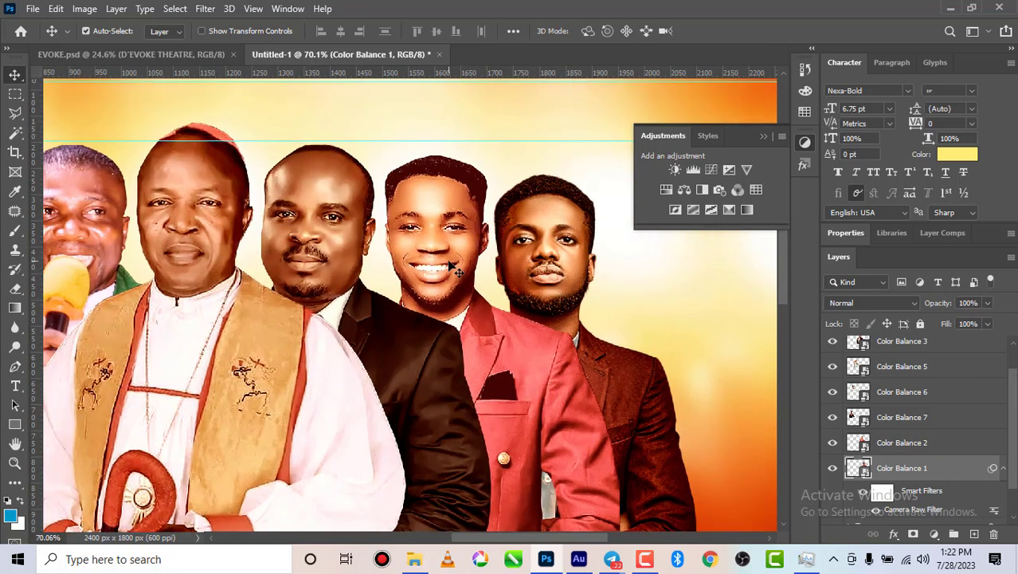
left_click(454, 268)
scroll(451, 258, "down", 2)
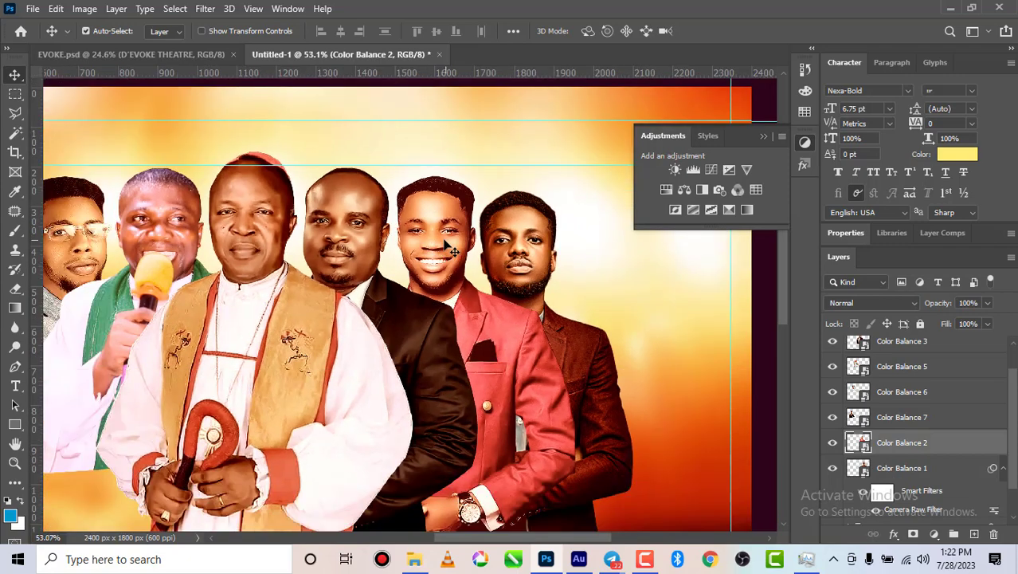
left_click(205, 8)
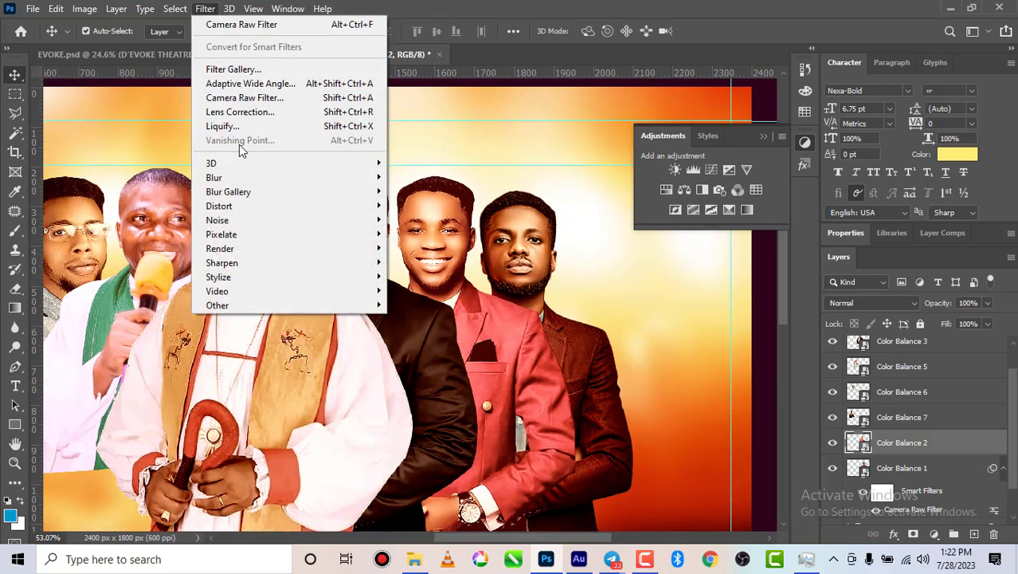
left_click(245, 99)
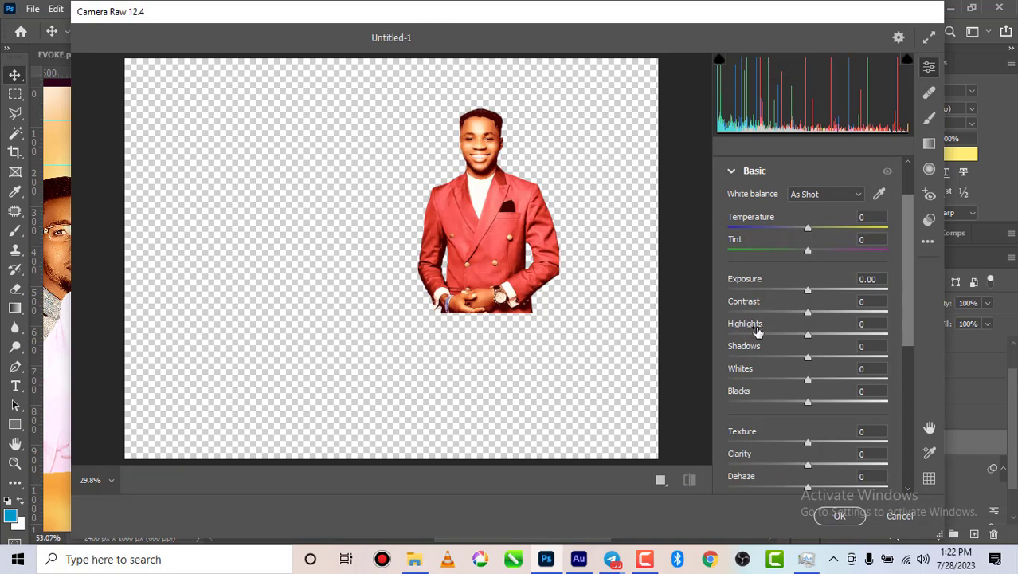
left_click_drag(825, 463, 848, 465)
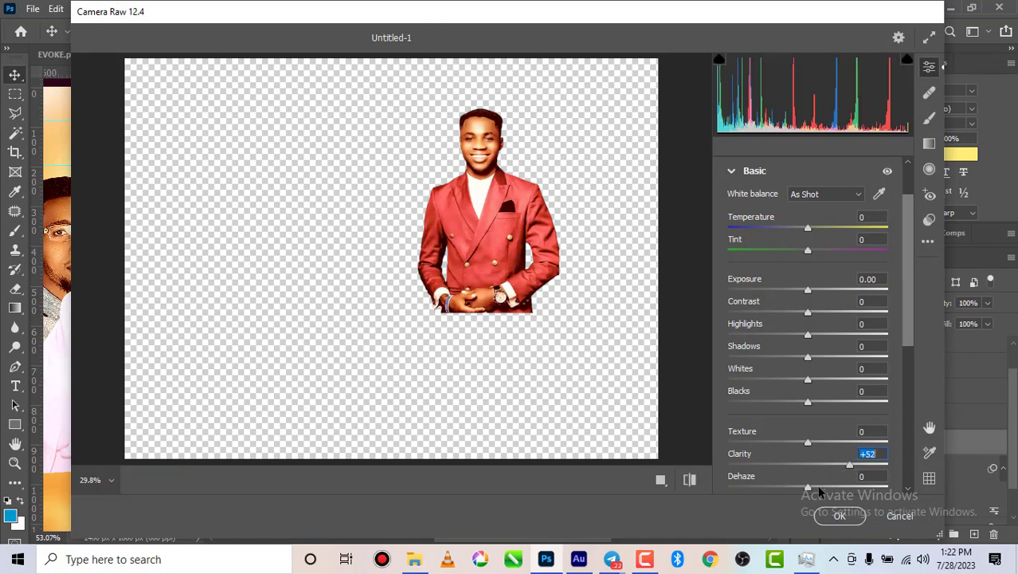
left_click(824, 486)
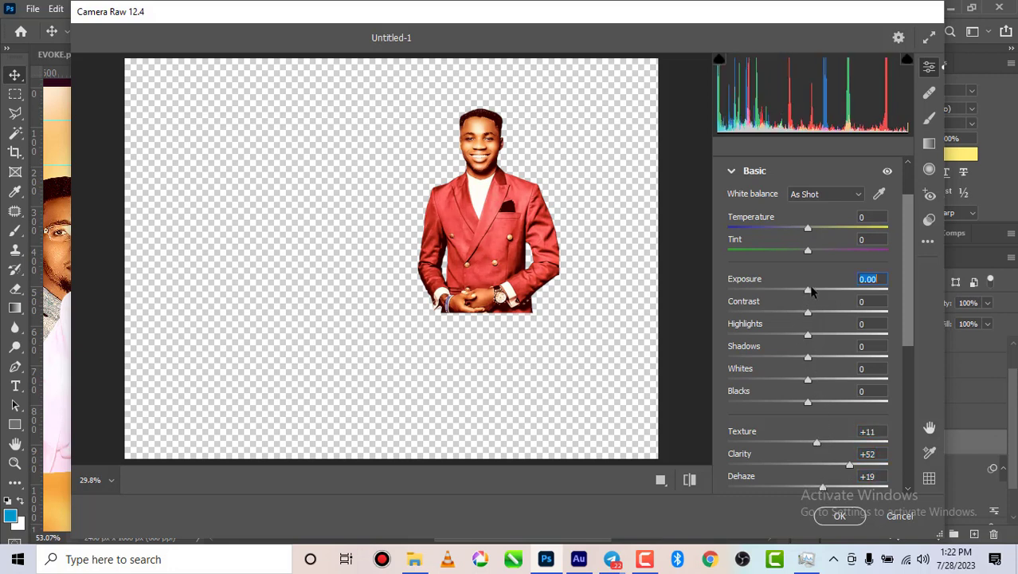
left_click(829, 486)
left_click(869, 476)
left_click(870, 464)
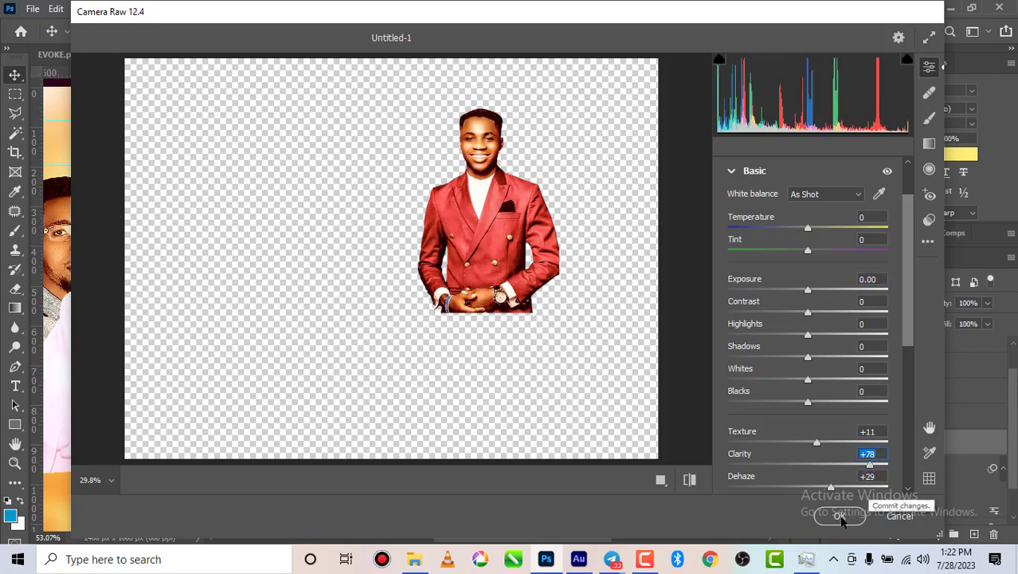
left_click(839, 516)
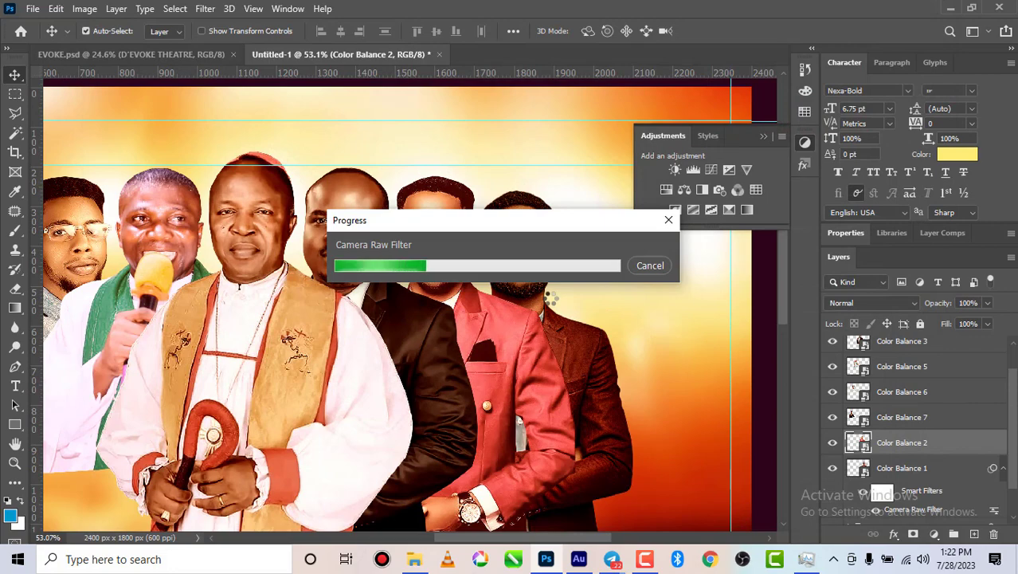
- Apply the Camera Raw Filter to the man in the black suit with Exposure +0.35, Texture +14, Clarity +46 and Dehaze +32
scroll(421, 268, "up", 1)
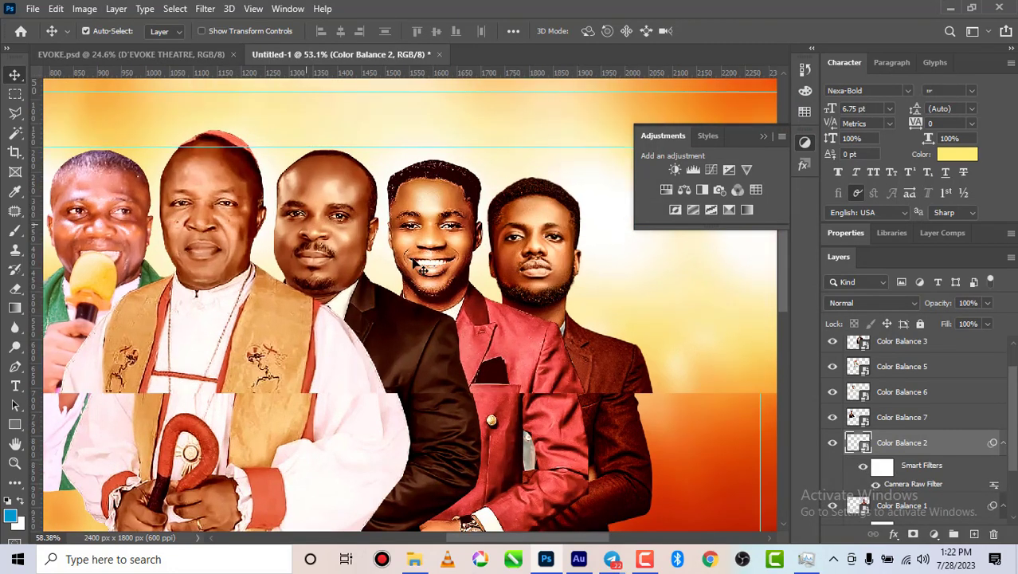
left_click(336, 236)
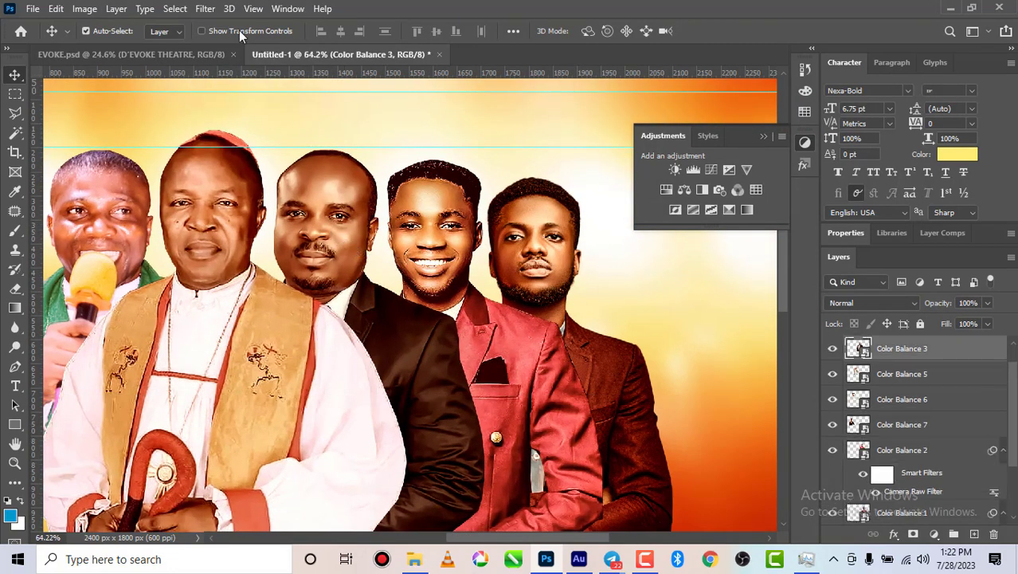
left_click(209, 11)
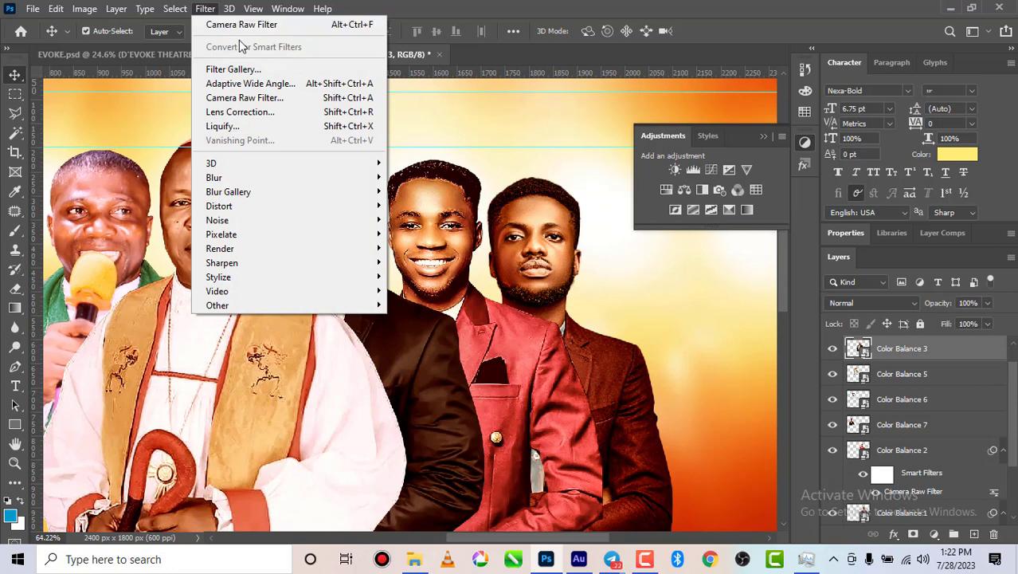
left_click(246, 98)
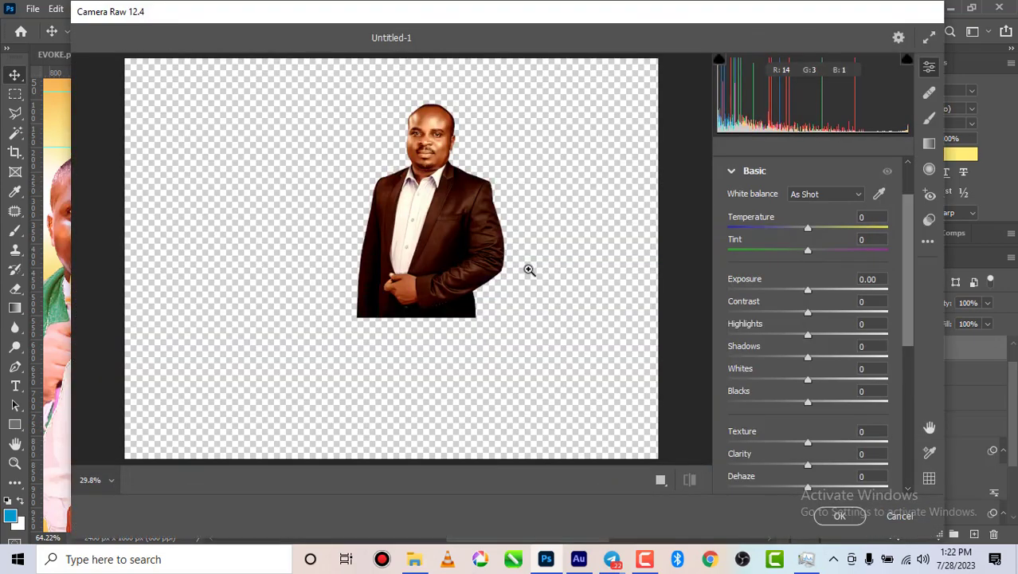
left_click(811, 290)
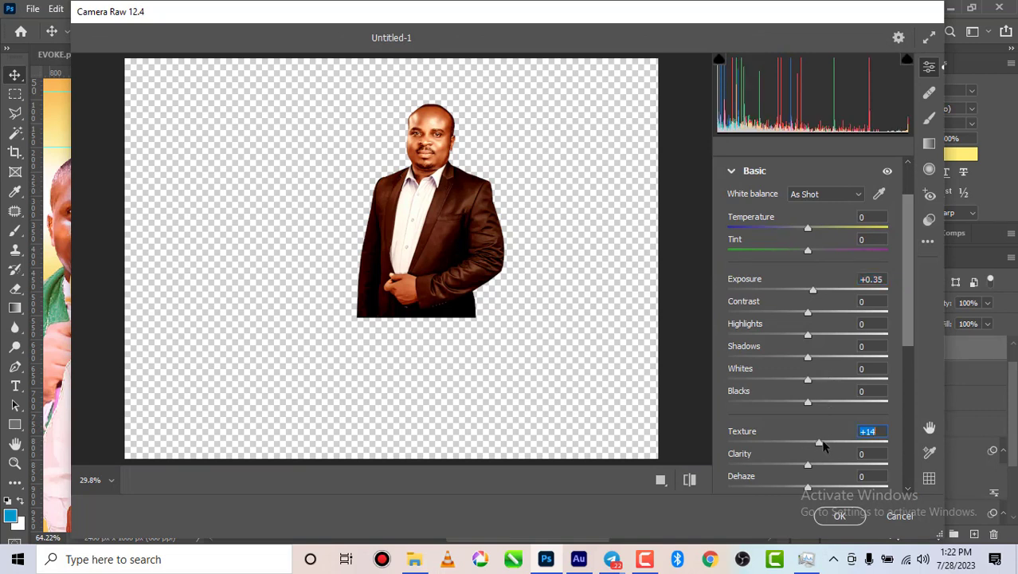
left_click(860, 465)
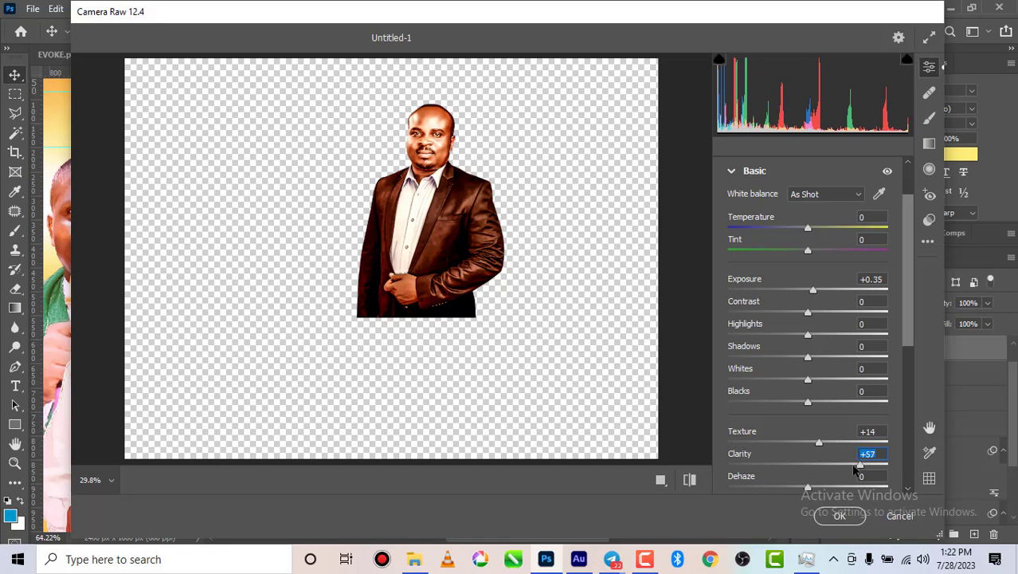
left_click(825, 486)
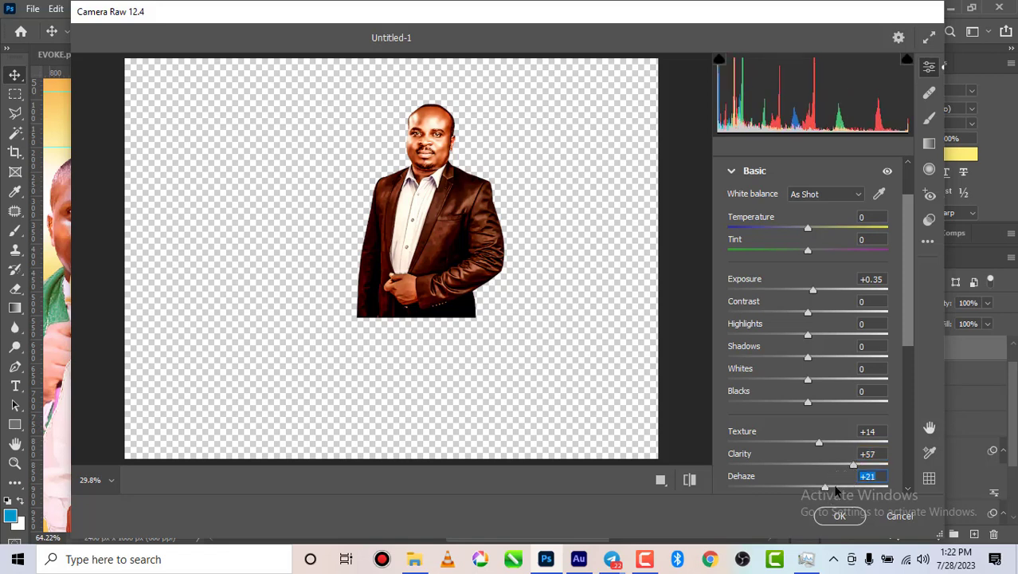
left_click(834, 487)
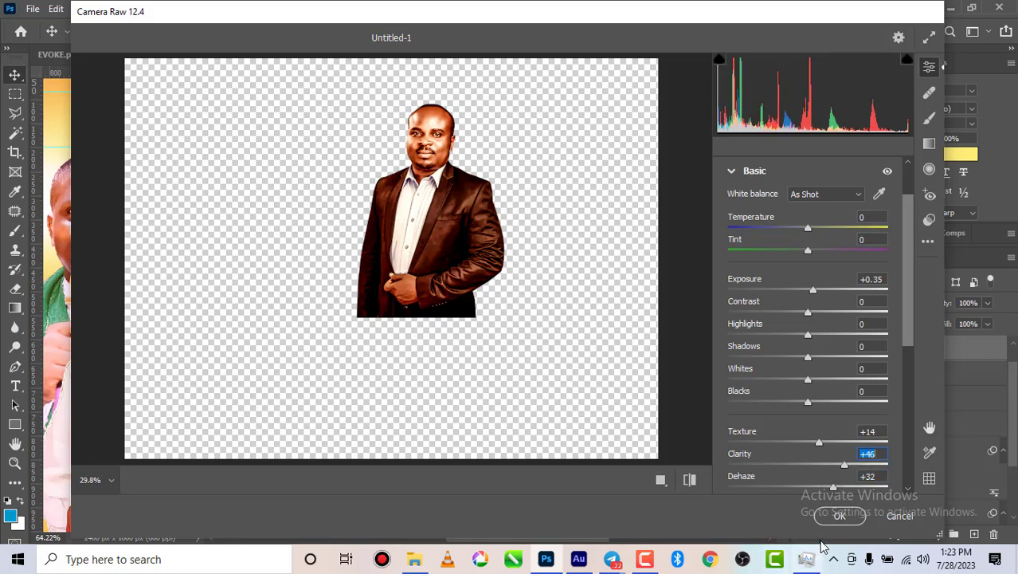
left_click(839, 516)
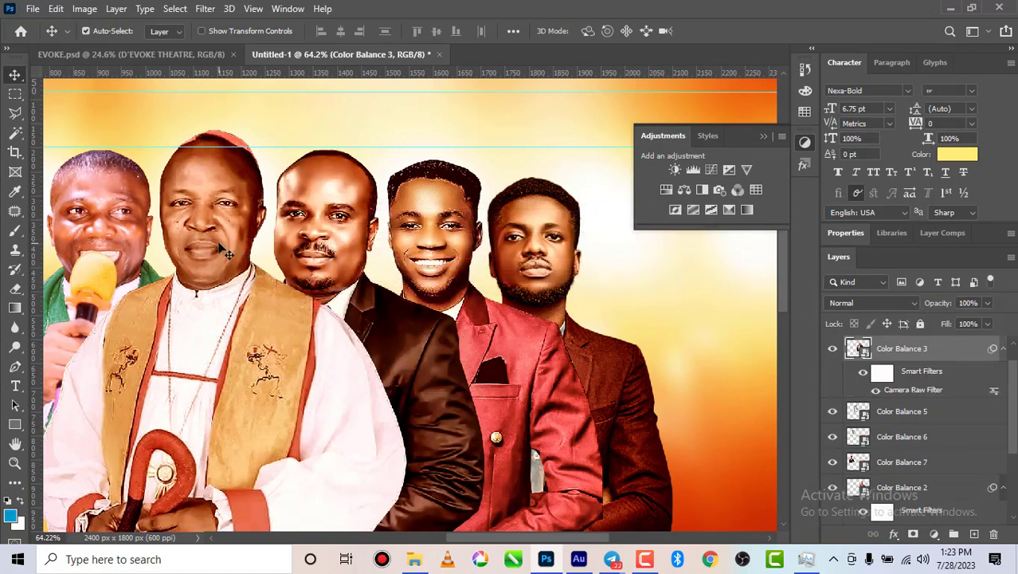
- Apply the Camera Raw Filter to the bishop holding the staff with Exposure +0.15, Texture +19, Clarity +48 and Dehaze +12
left_click(205, 8)
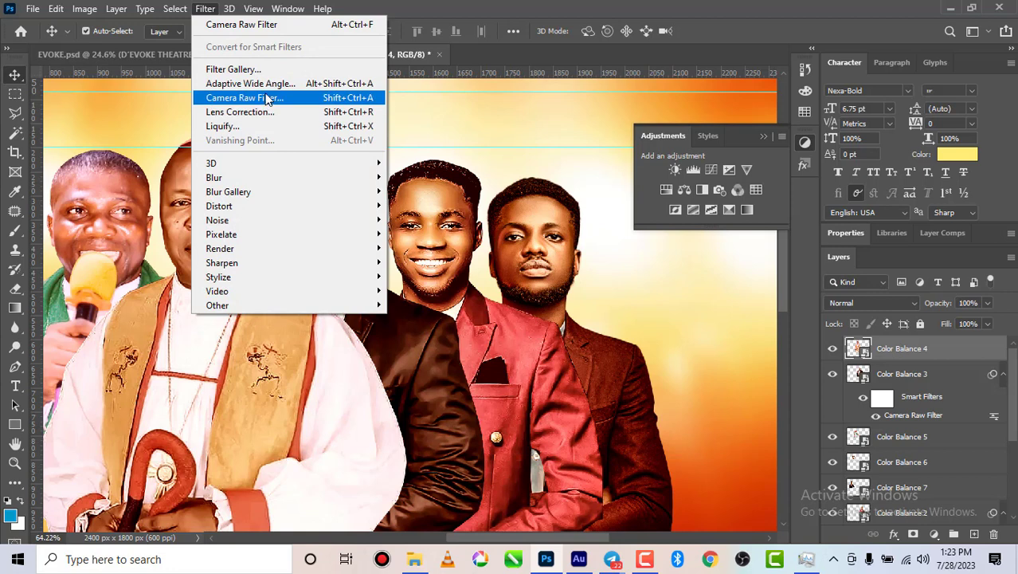
left_click(267, 97)
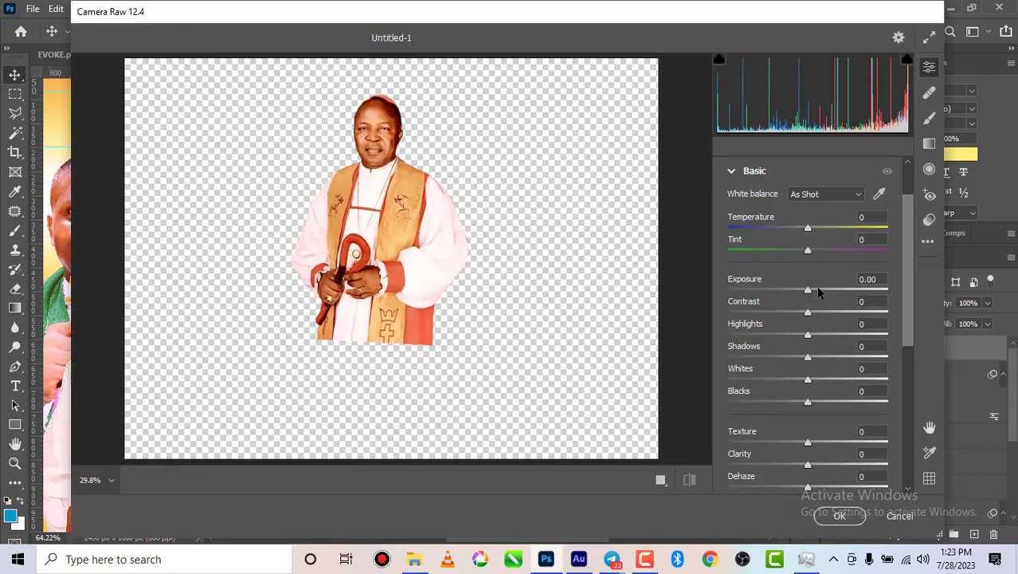
left_click_drag(816, 285, 809, 293)
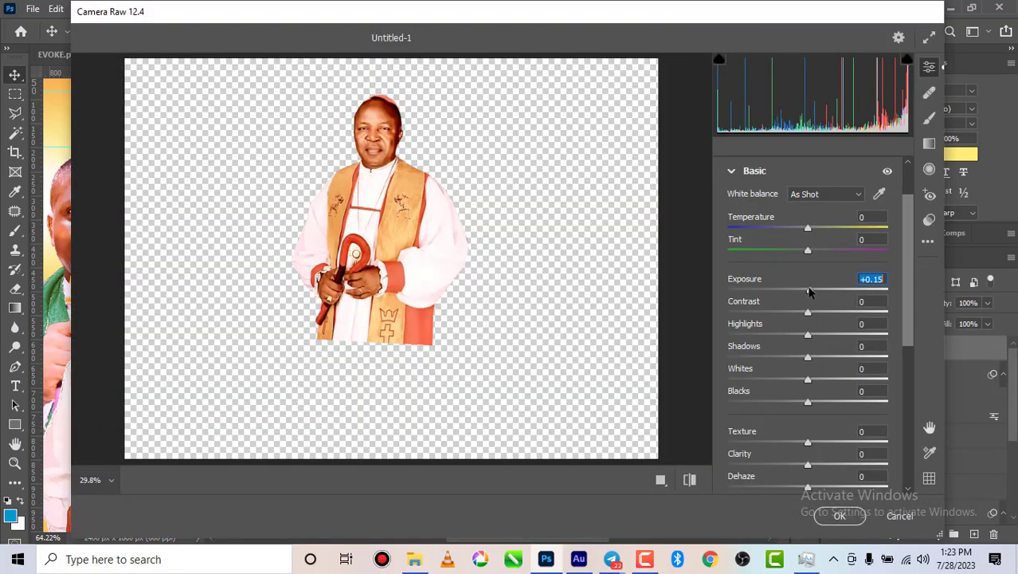
left_click_drag(815, 439, 822, 444)
left_click(866, 465)
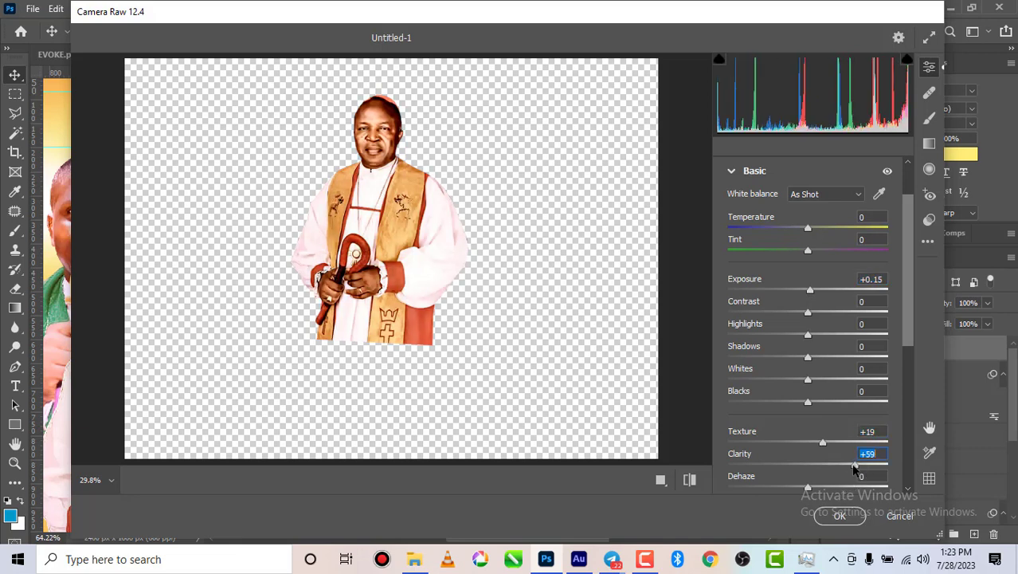
left_click(817, 489)
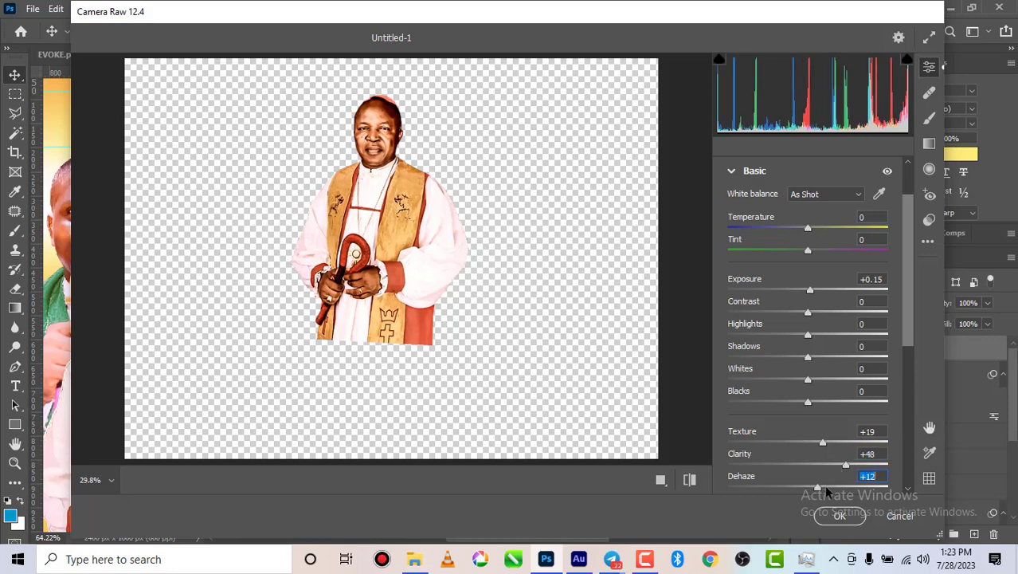
left_click(857, 516)
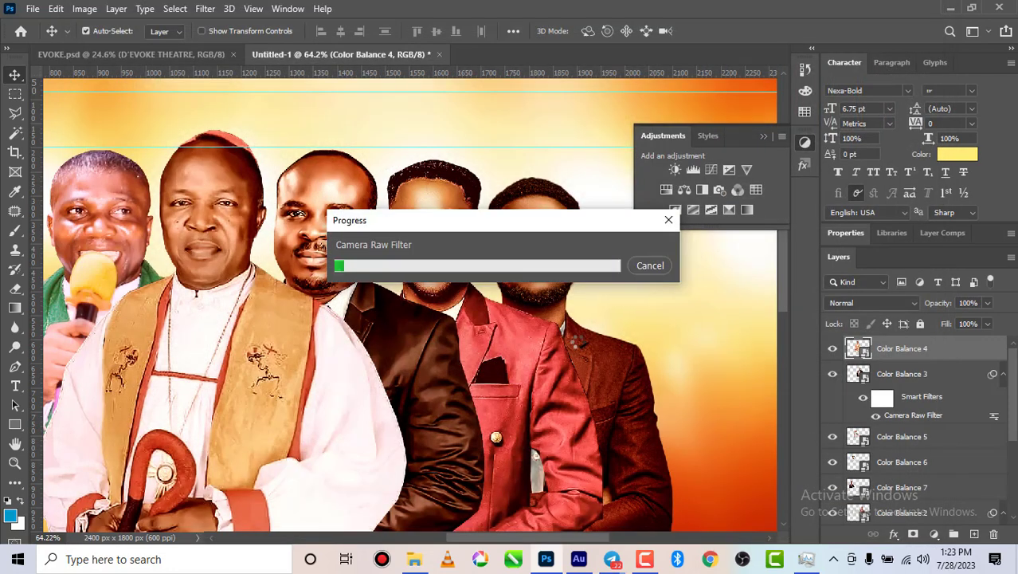
- Apply the Camera Raw Filter to the man holding the microphone with Texture +9, Clarity +53 and Dehaze +8
scroll(564, 250, "down", 4)
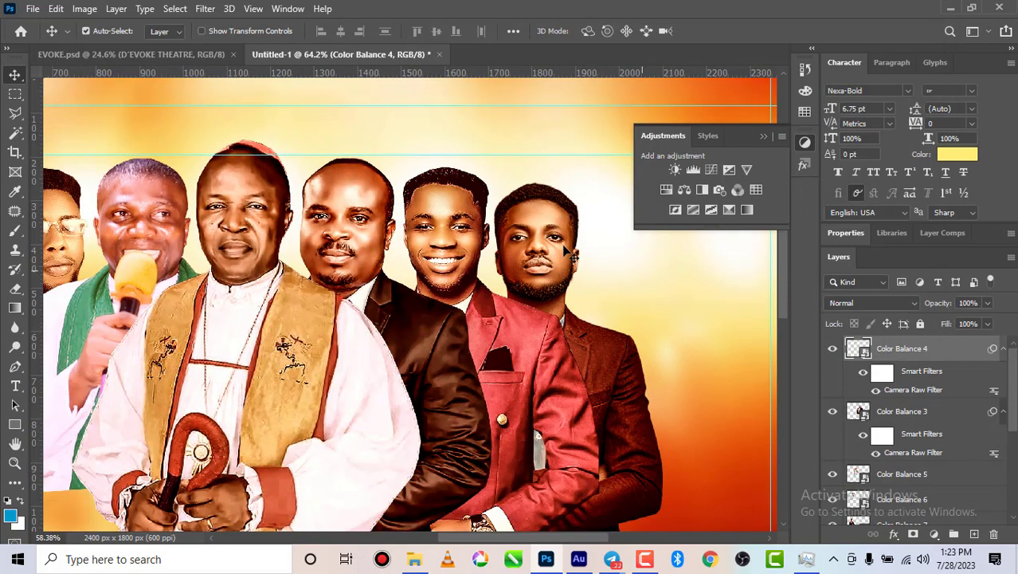
scroll(578, 248, "down", 4)
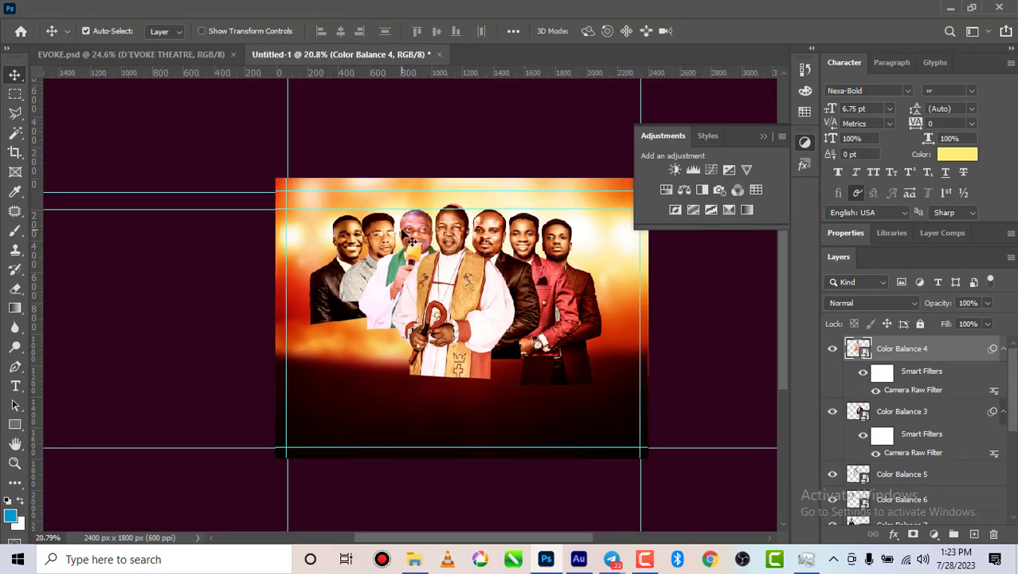
scroll(410, 239, "up", 2)
scroll(410, 239, "up", 3)
left_click(885, 473)
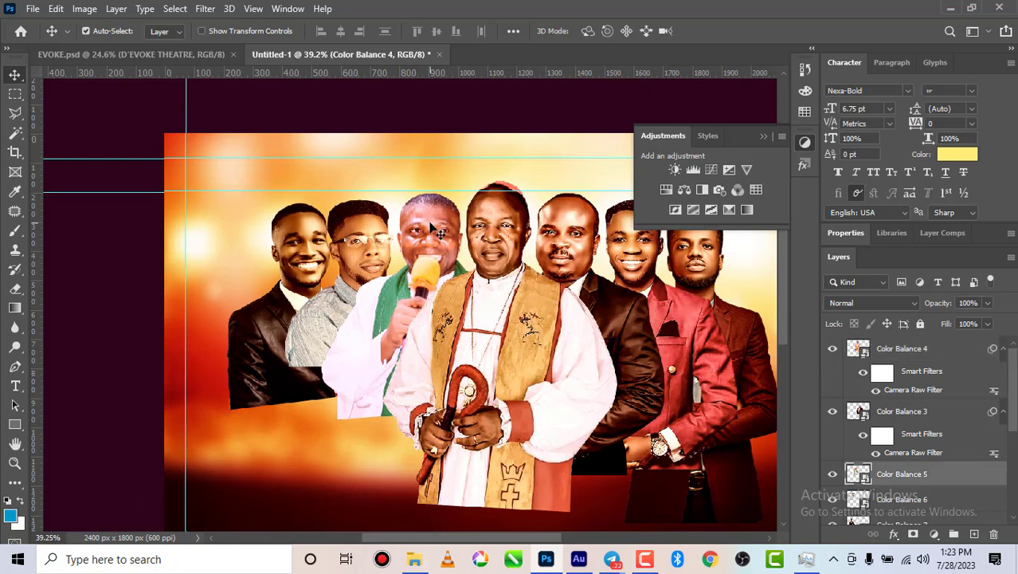
left_click(206, 8)
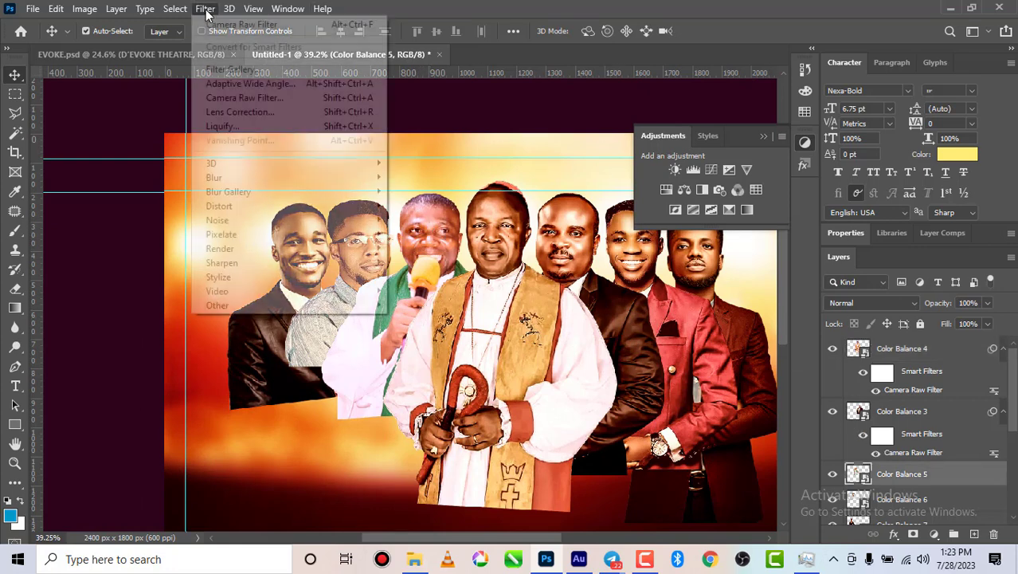
left_click(255, 99)
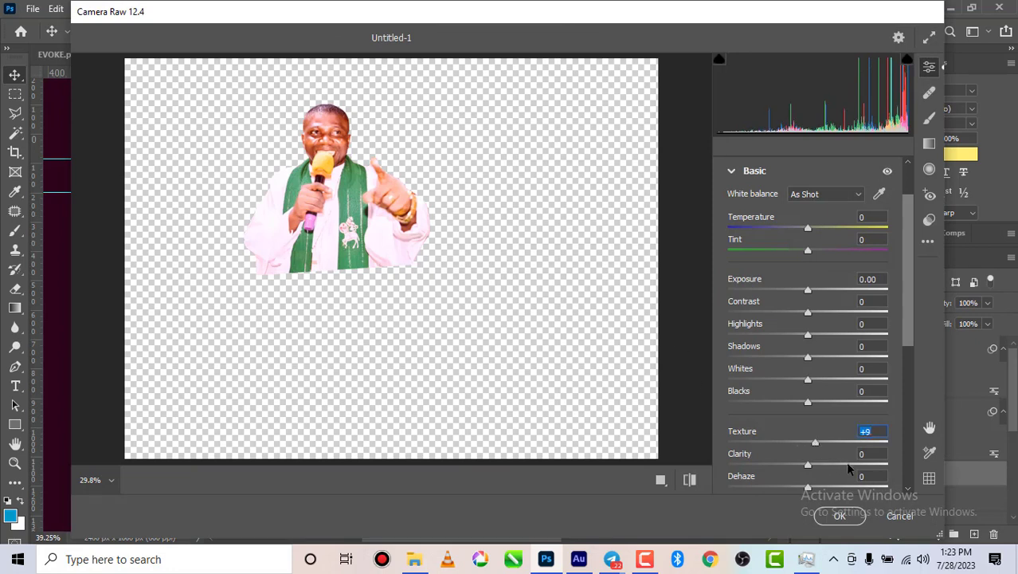
left_click(848, 463)
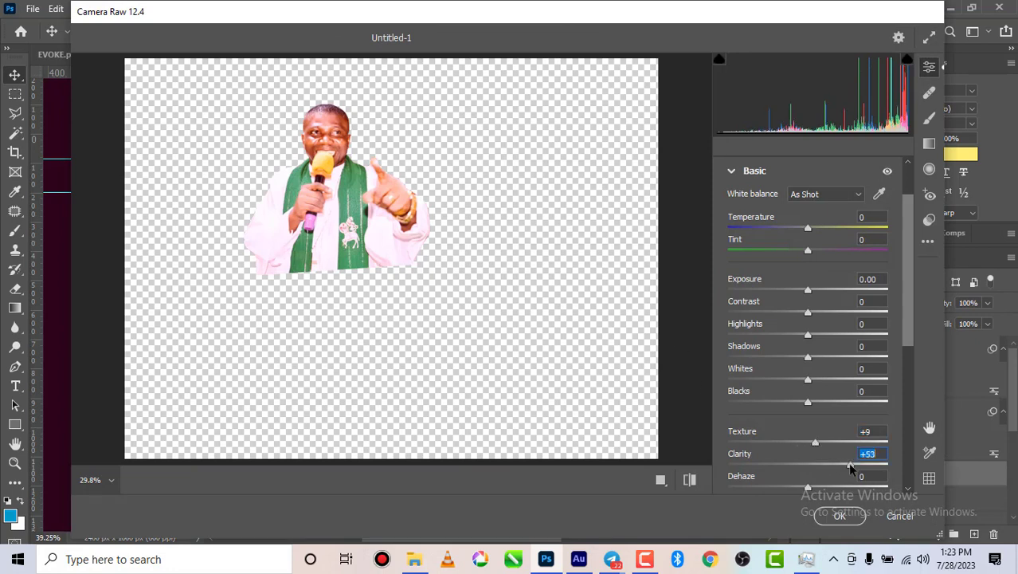
left_click(813, 486)
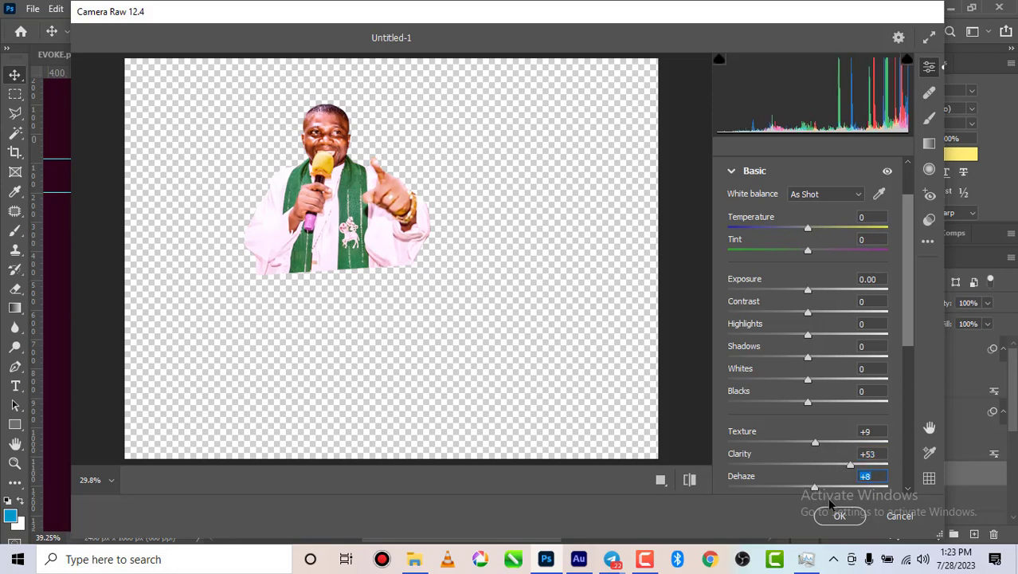
left_click(839, 516)
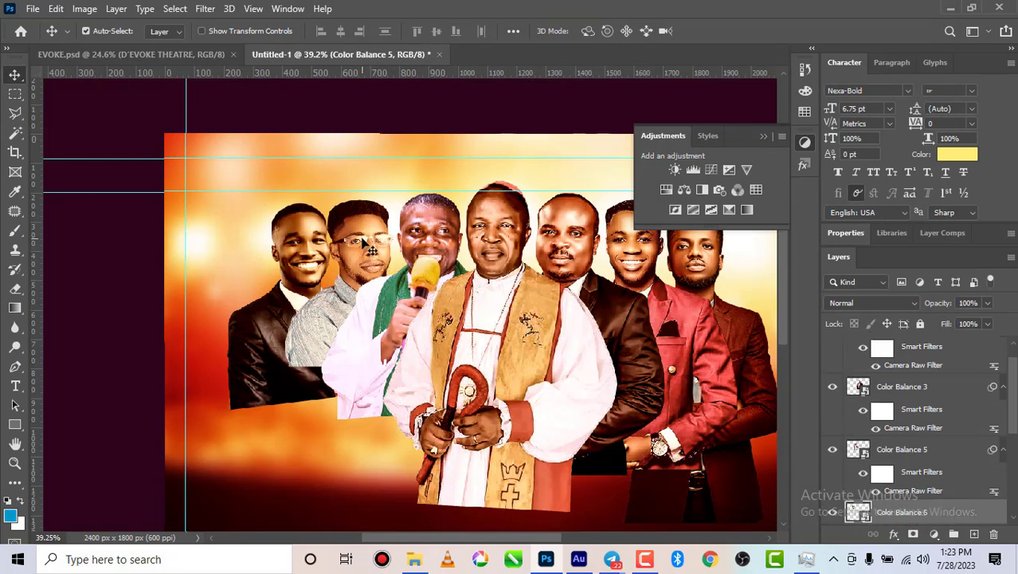
- Apply the Camera Raw Filter to the man wearing glasses with Clarity +71, Dehaze +11 and a slight Texture increase
left_click(205, 8)
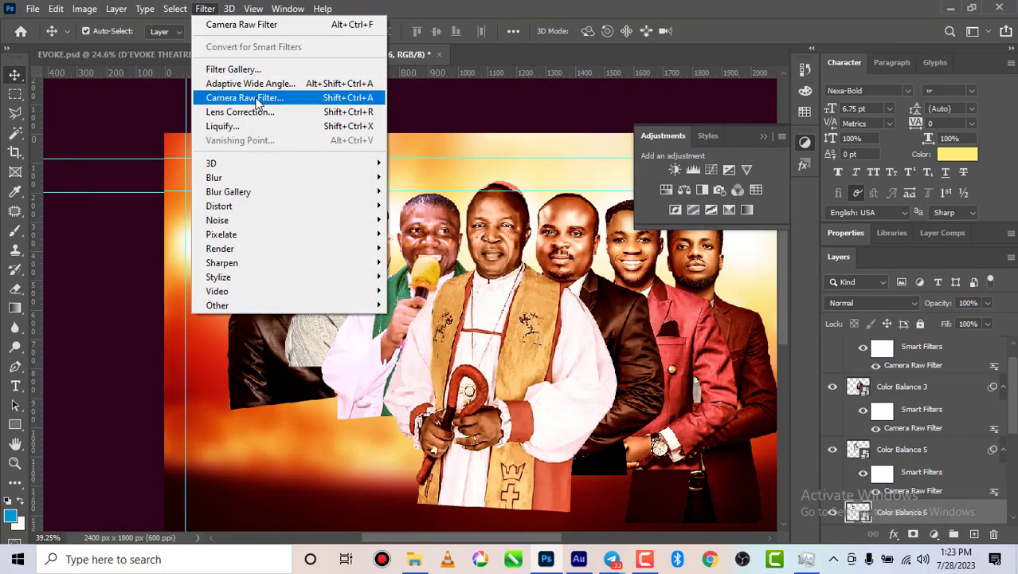
left_click(256, 102)
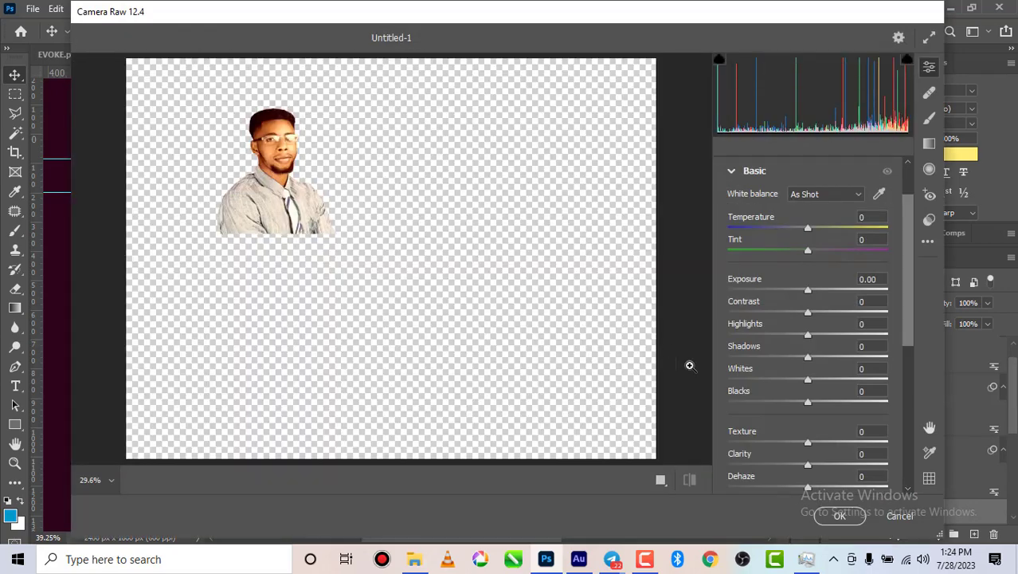
left_click(836, 465)
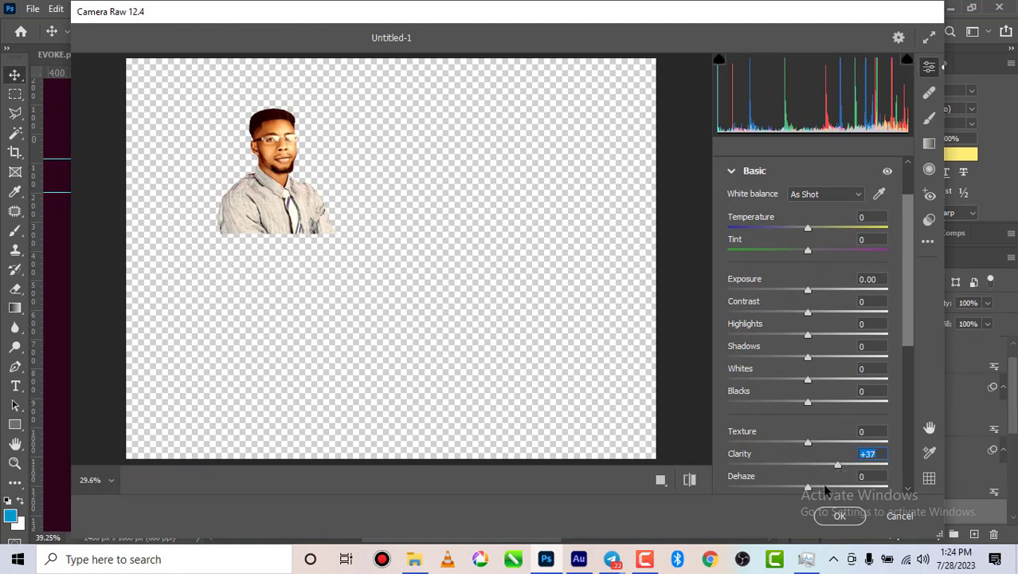
left_click(816, 488)
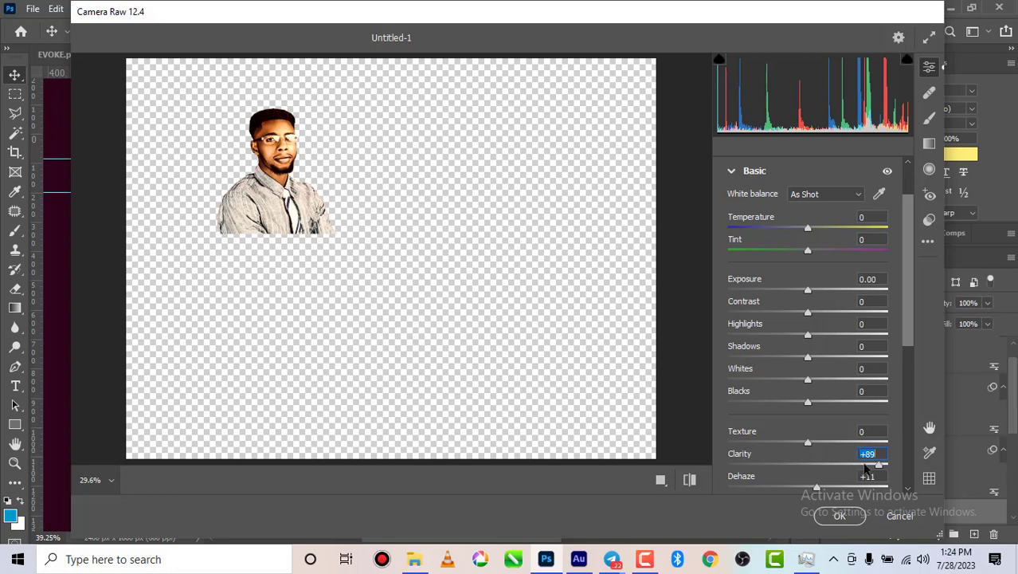
left_click(865, 464)
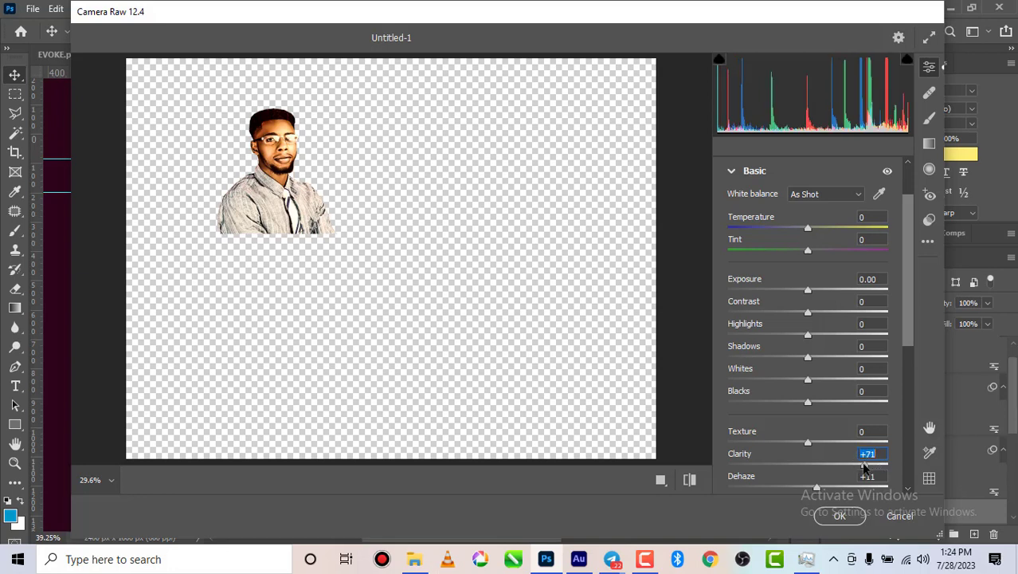
left_click(811, 291)
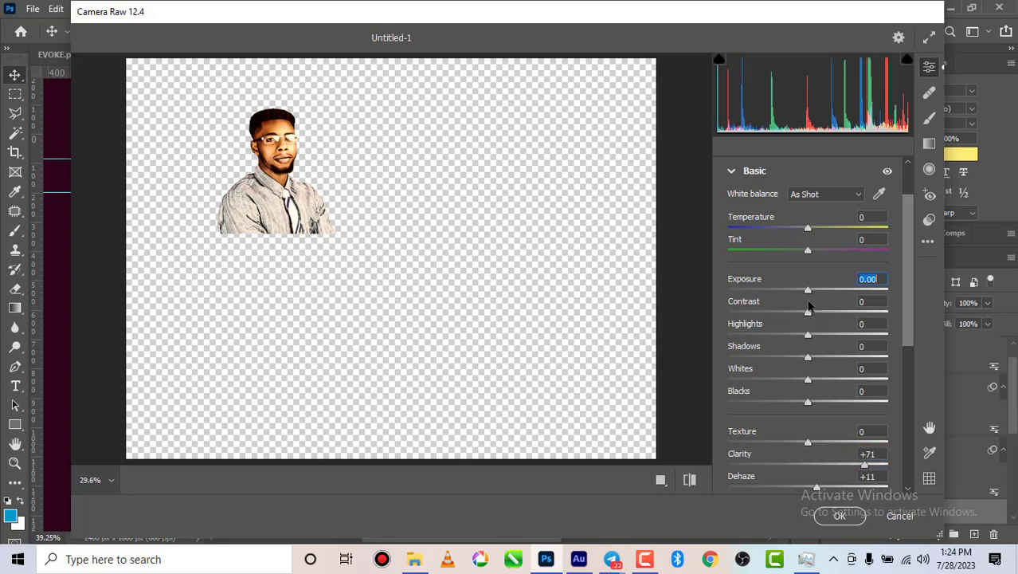
left_click(814, 442)
left_click(832, 511)
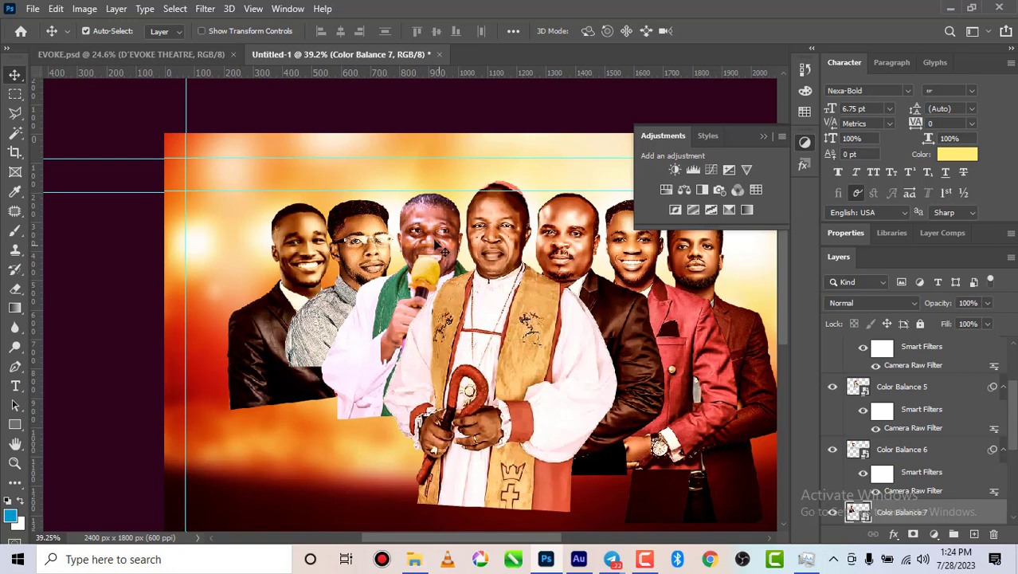
- Apply the Camera Raw Filter to the smiling man in the black suit and red tie with Texture +7, Clarity +56 and Dehaze +13
left_click(206, 9)
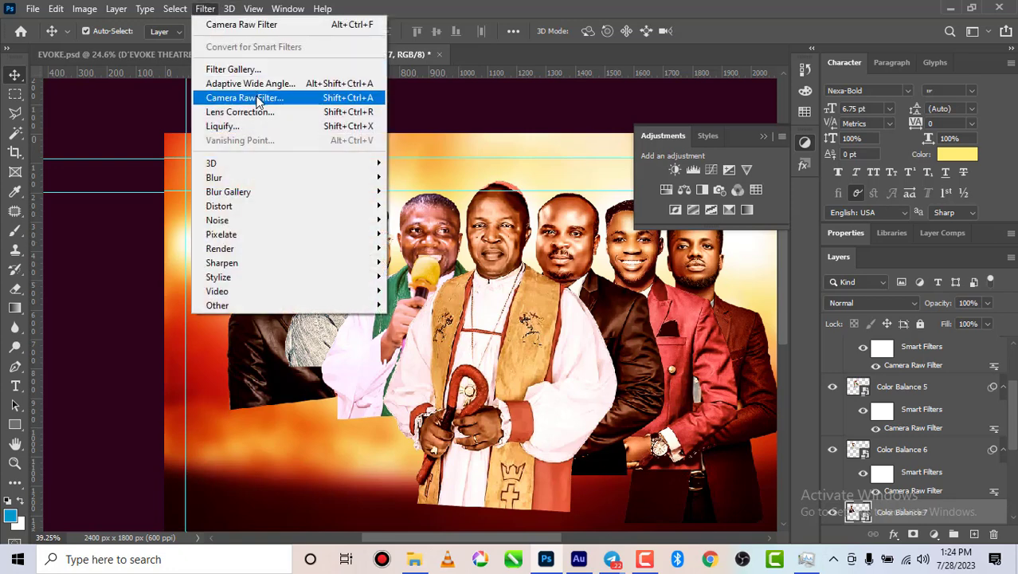
key("Escape")
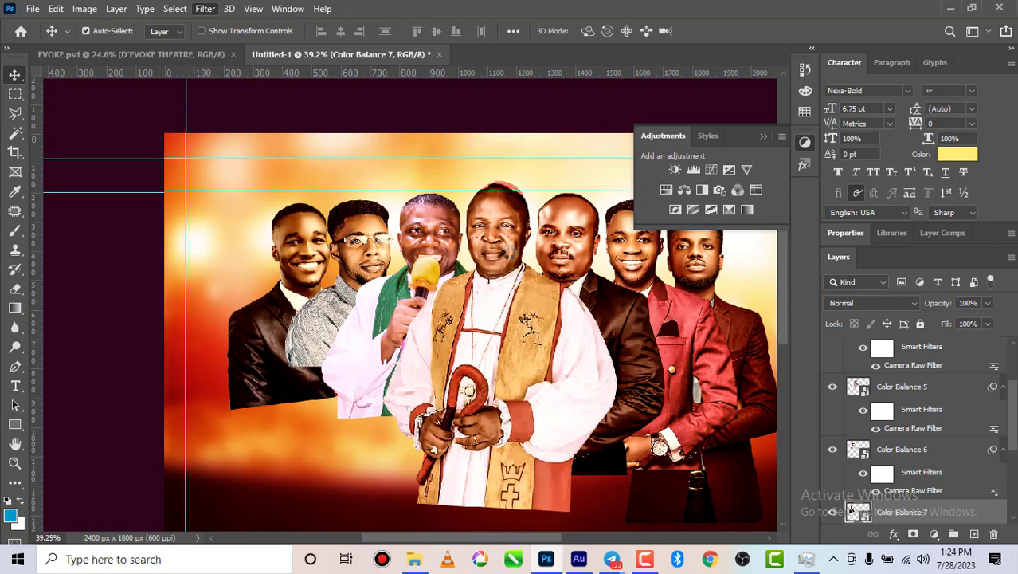
key("ctrl+shift+a")
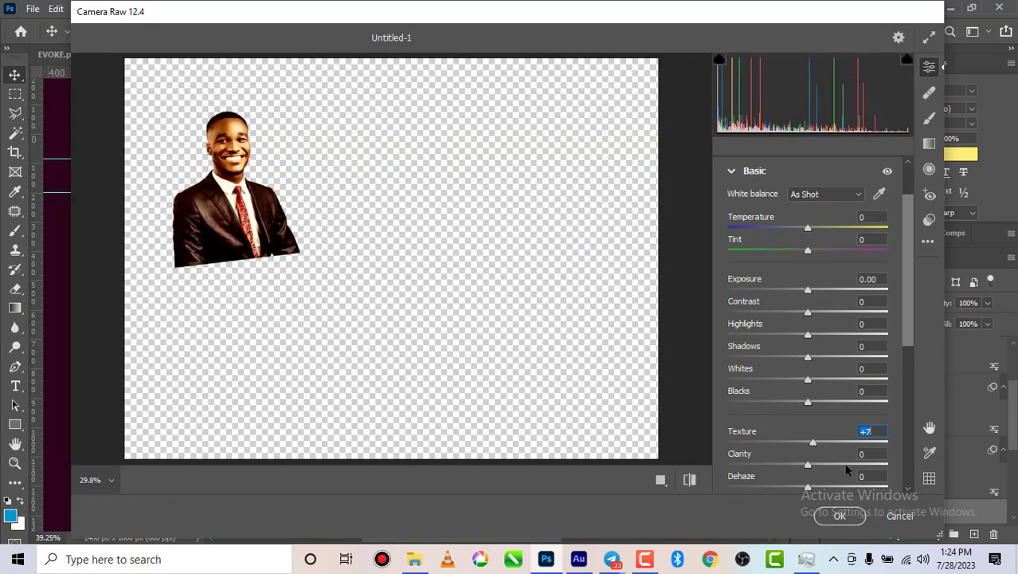
left_click(850, 464)
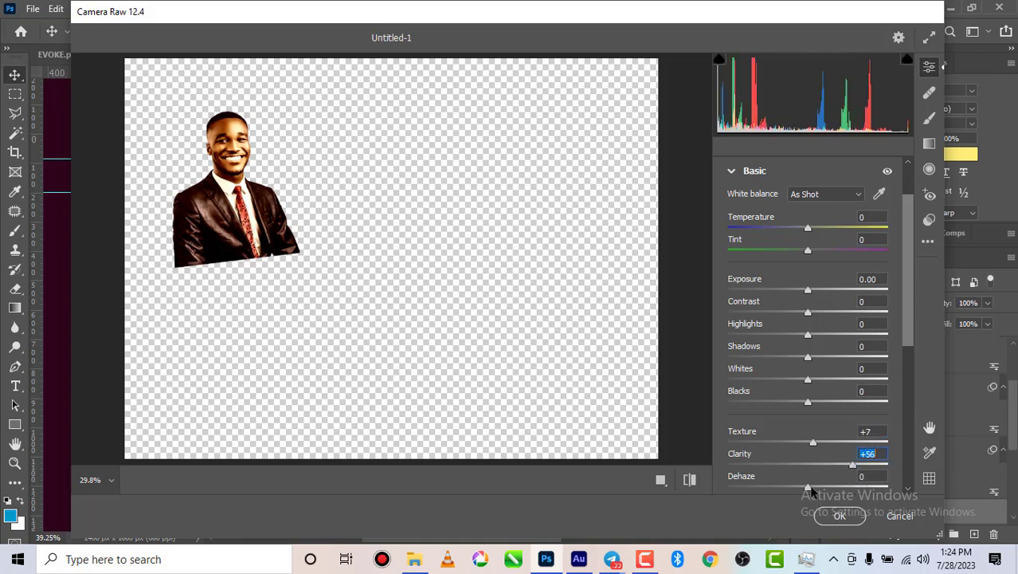
left_click(818, 487)
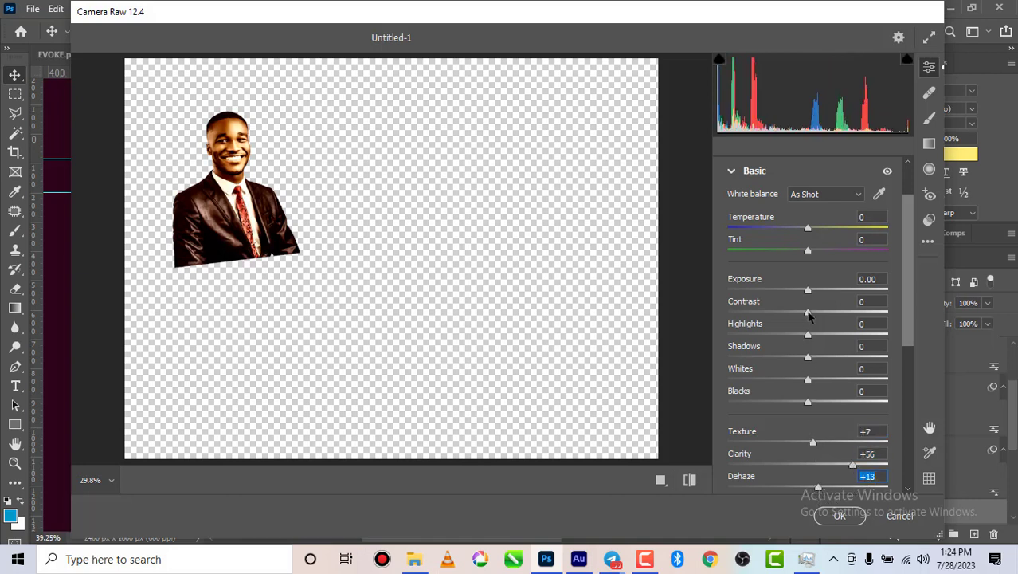
left_click(843, 515)
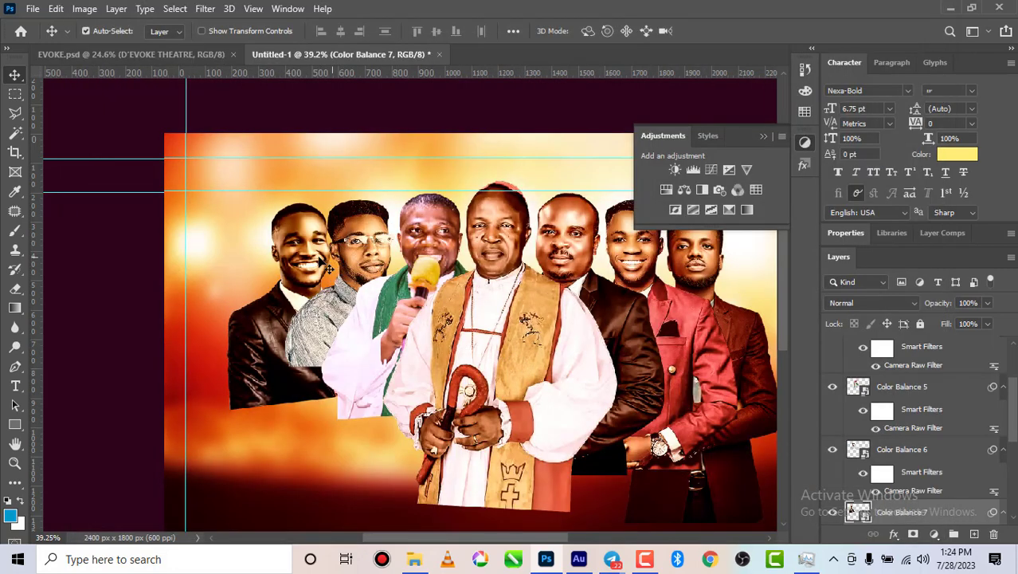
- Group all the men's layers from Color Balance 1 up to Color Balance 4 and name the group PICTURES
scroll(332, 271, "down", 1)
scroll(332, 271, "down", 3)
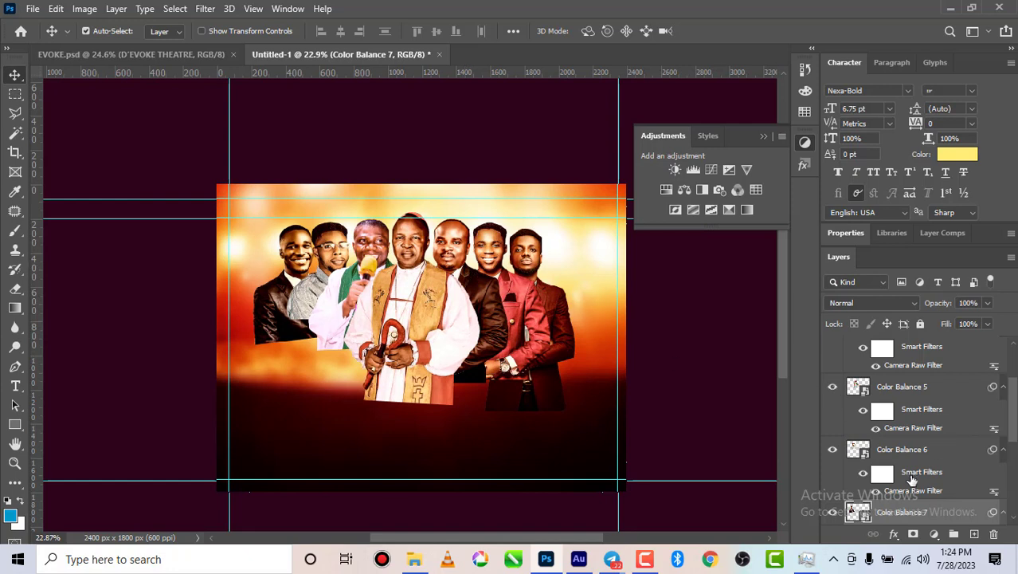
scroll(912, 476, "down", 1)
scroll(912, 481, "down", 2)
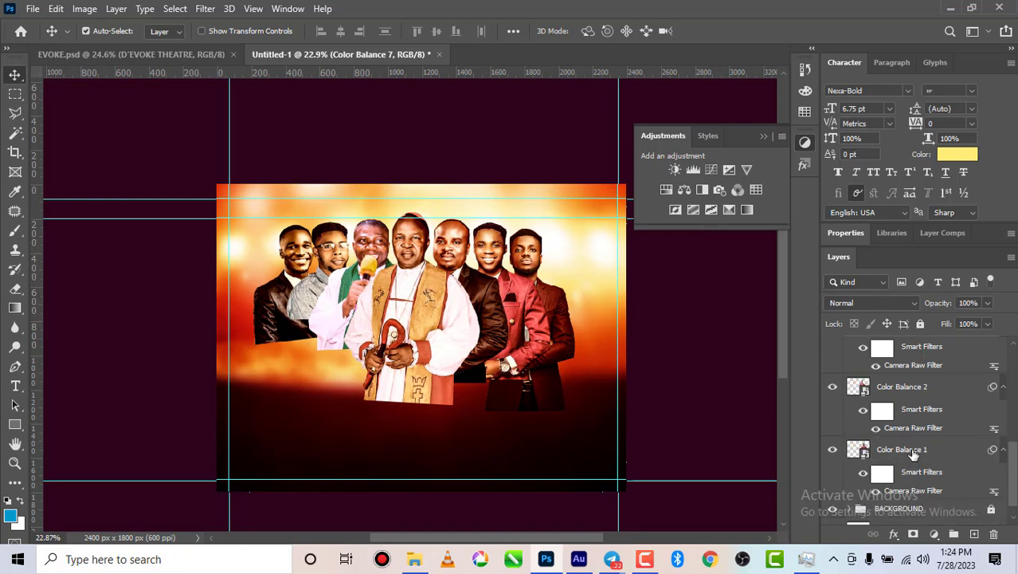
left_click(914, 451)
scroll(913, 446, "up", 3)
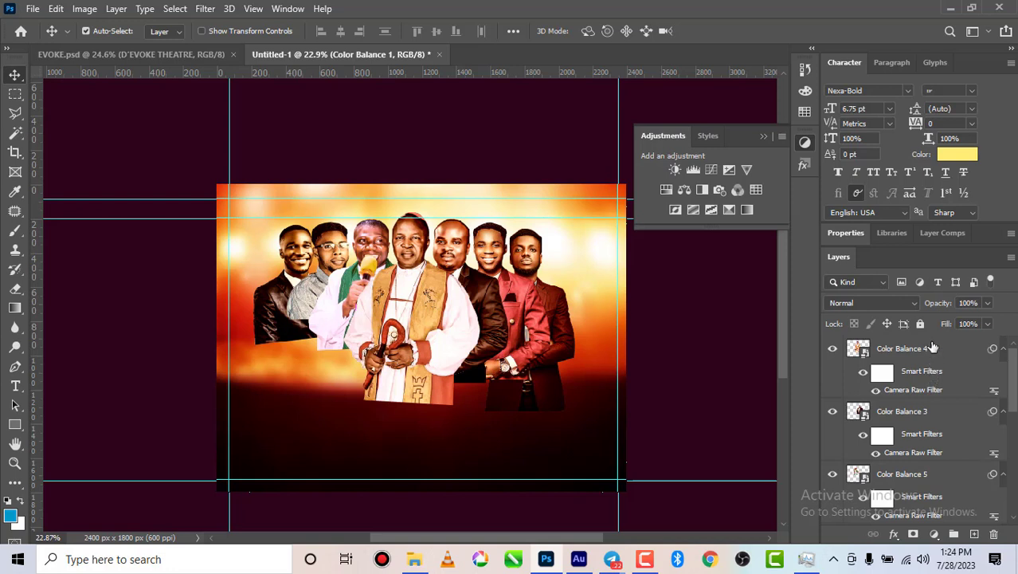
left_click(924, 350, "shift")
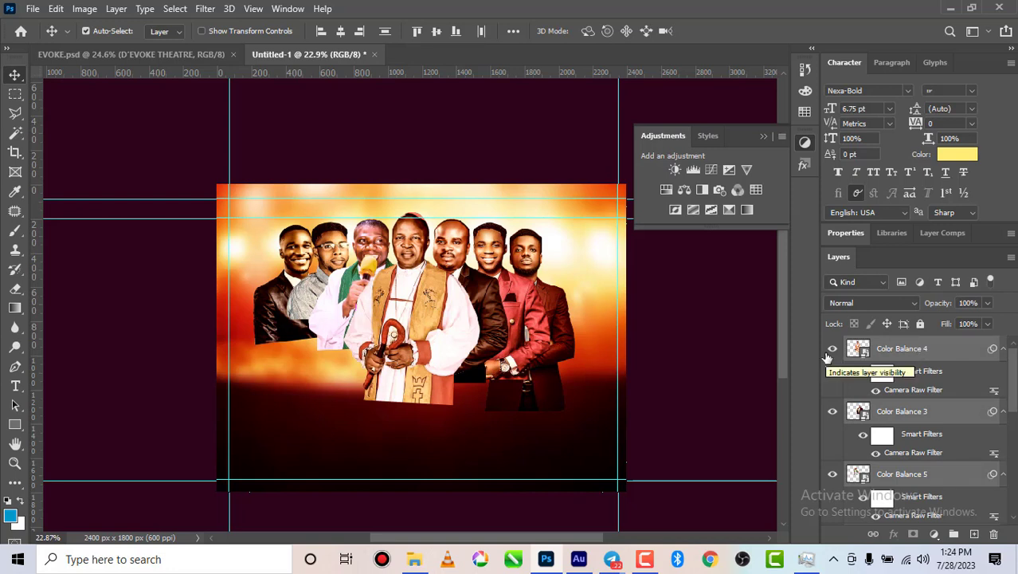
key("ctrl+g")
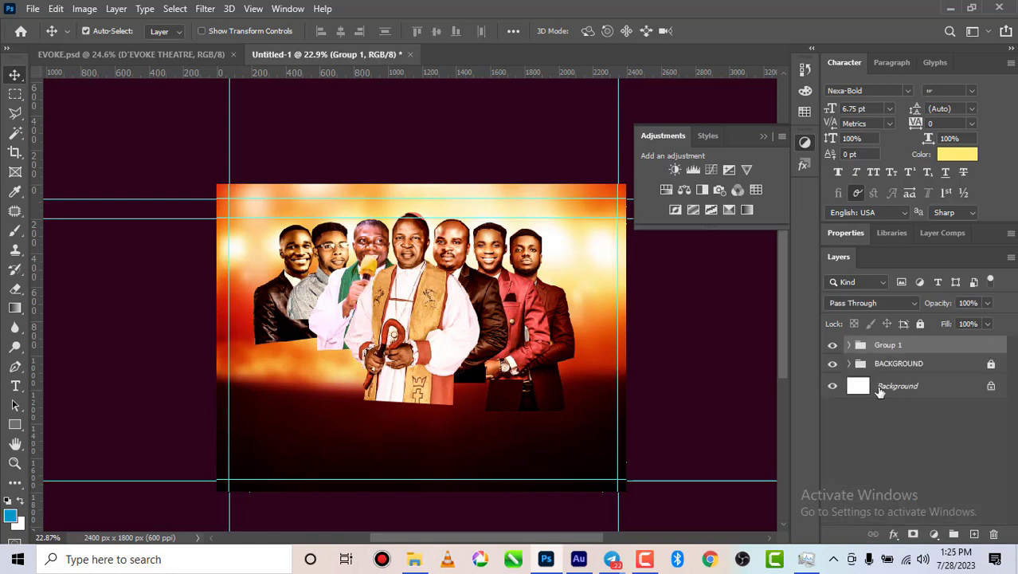
double_click(885, 345)
type("PICTURES")
key("Return")
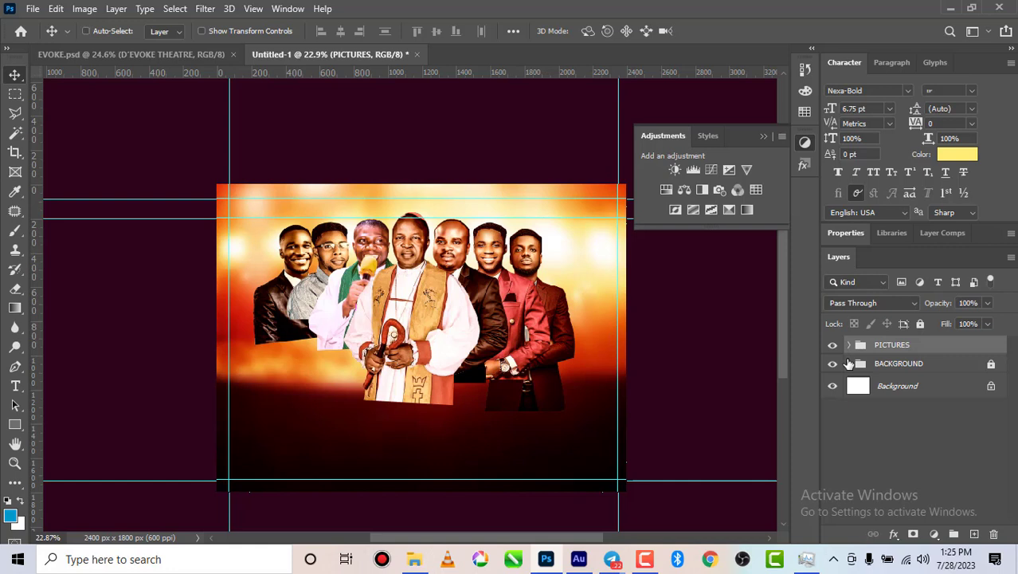
- With the original PICTURES group hidden, merge a duplicate of it into one layer and shift that layer slightly down and to the right
key("ctrl+j")
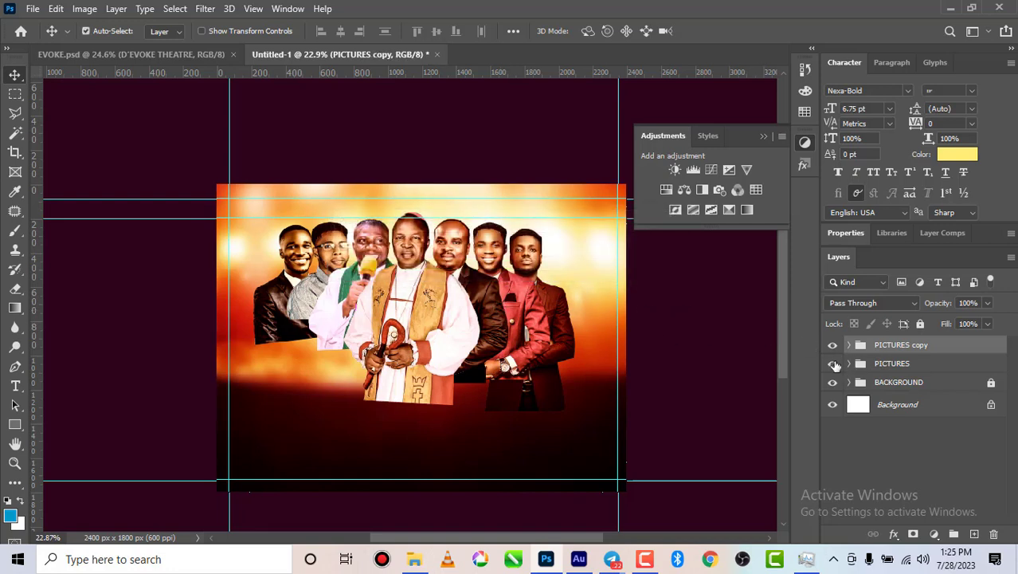
left_click(832, 366)
key("ctrl+e")
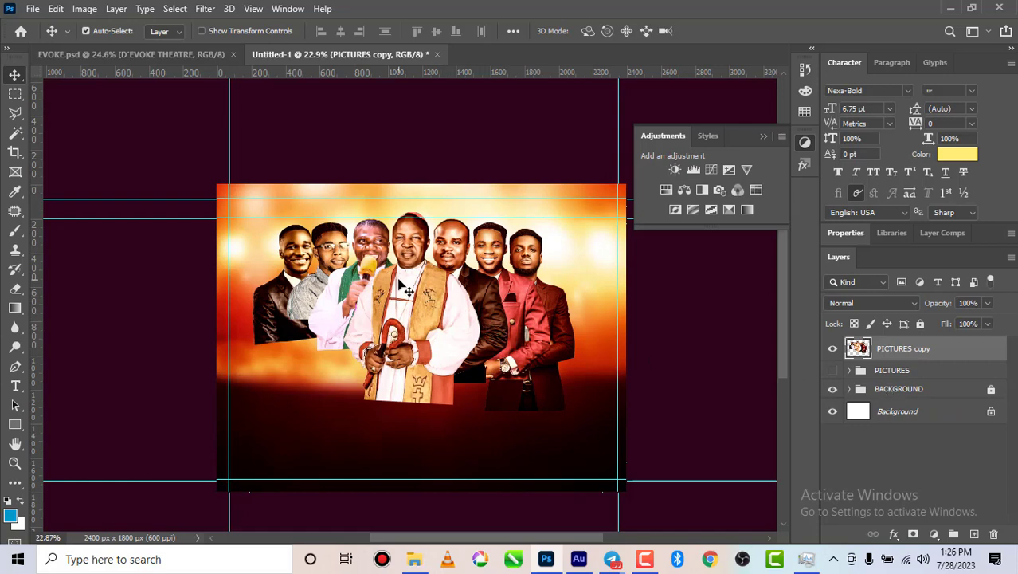
left_click_drag(401, 290, 437, 305)
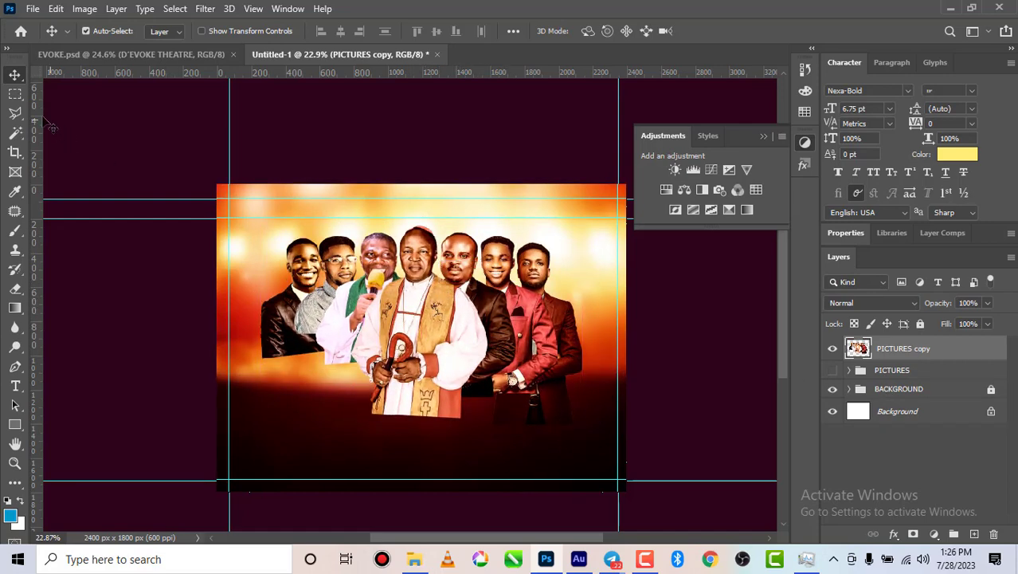
- Copy the men's heads and upper bodies from the merged layer to a new layer using a rectangular marquee selection
left_click(16, 95)
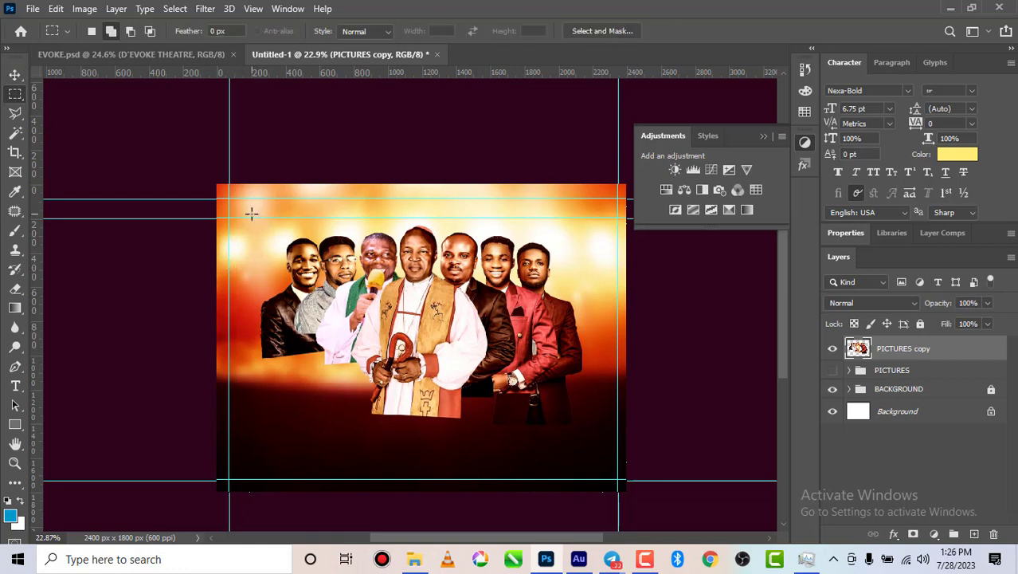
left_click_drag(244, 214, 591, 330)
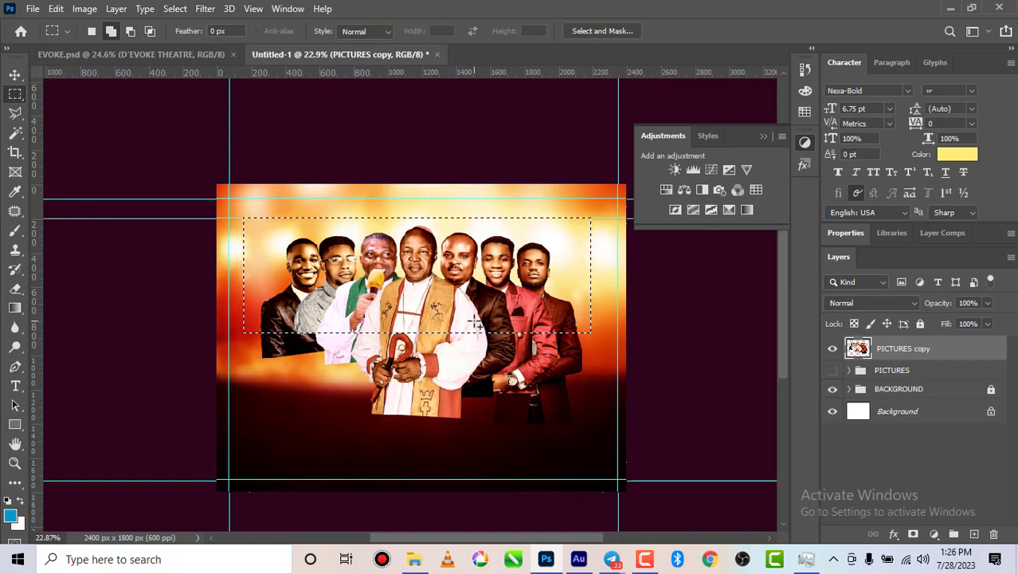
key("ctrl+j")
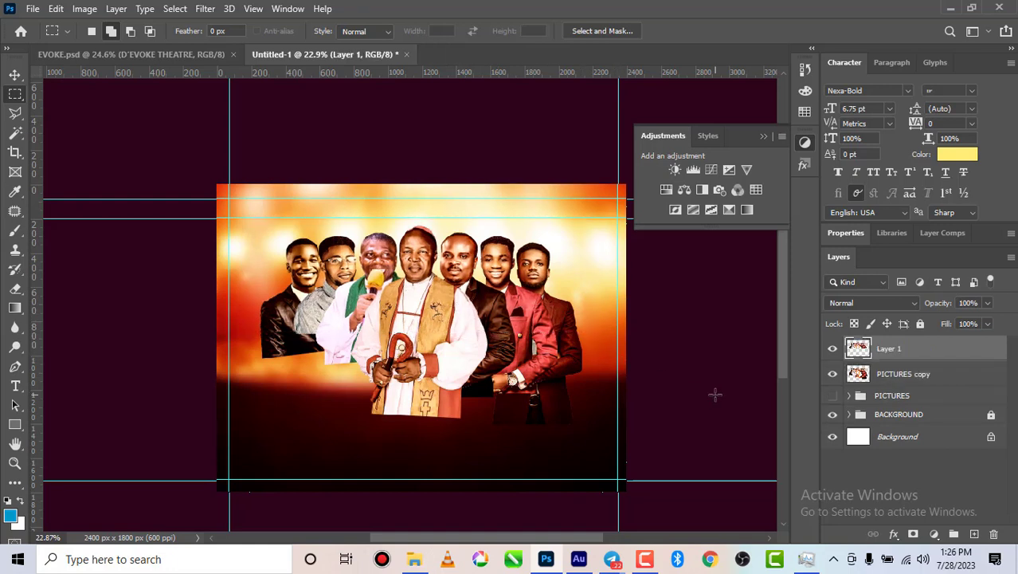
- Delete the merged PICTURES copy layer, keeping the layer with the men's cropped upper bodies
left_click(14, 74)
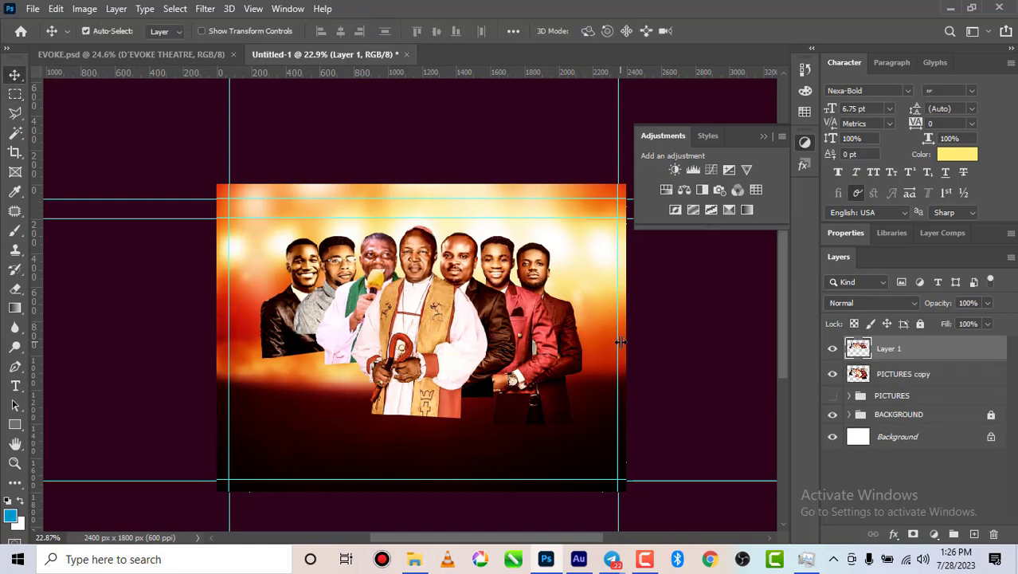
left_click(889, 375)
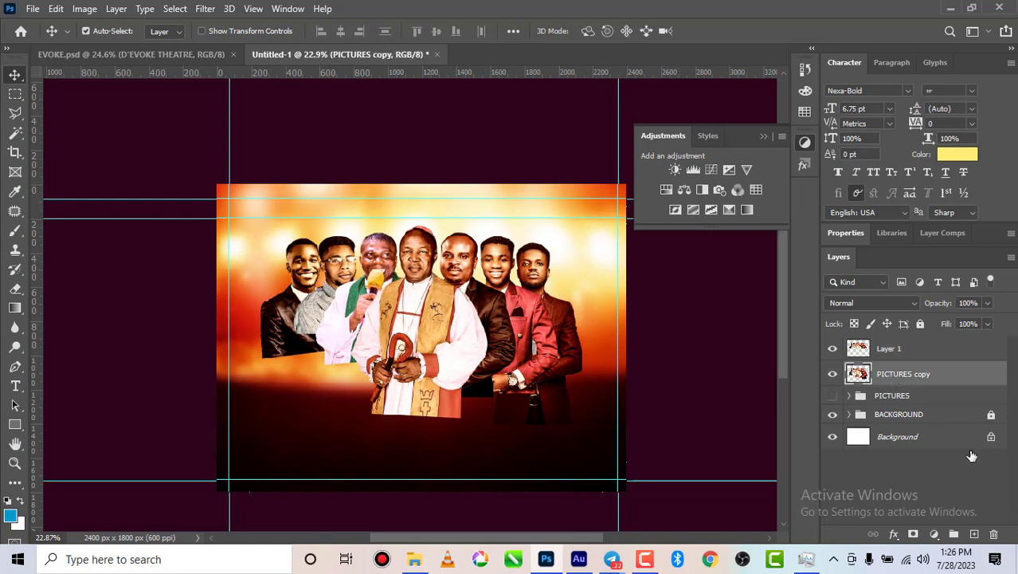
left_click(993, 534)
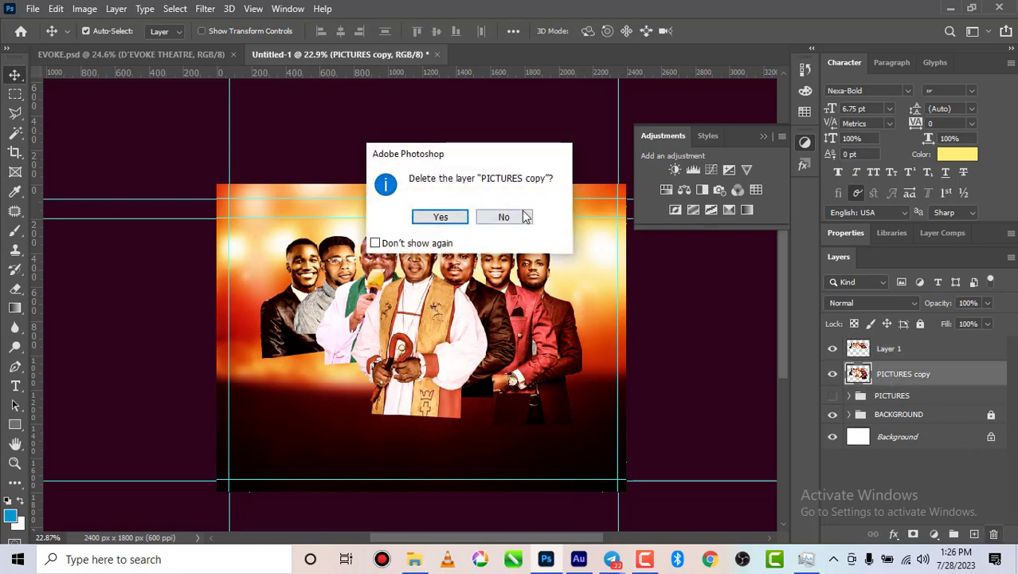
left_click(438, 217)
- Scale the cropped group of men up to about 110% and centre it horizontally on the flyer
mouse_move(415, 314)
left_mouse_down()
mouse_move(418, 327)
mouse_move(431, 314)
left_mouse_up()
scroll(426, 323, "up", 1)
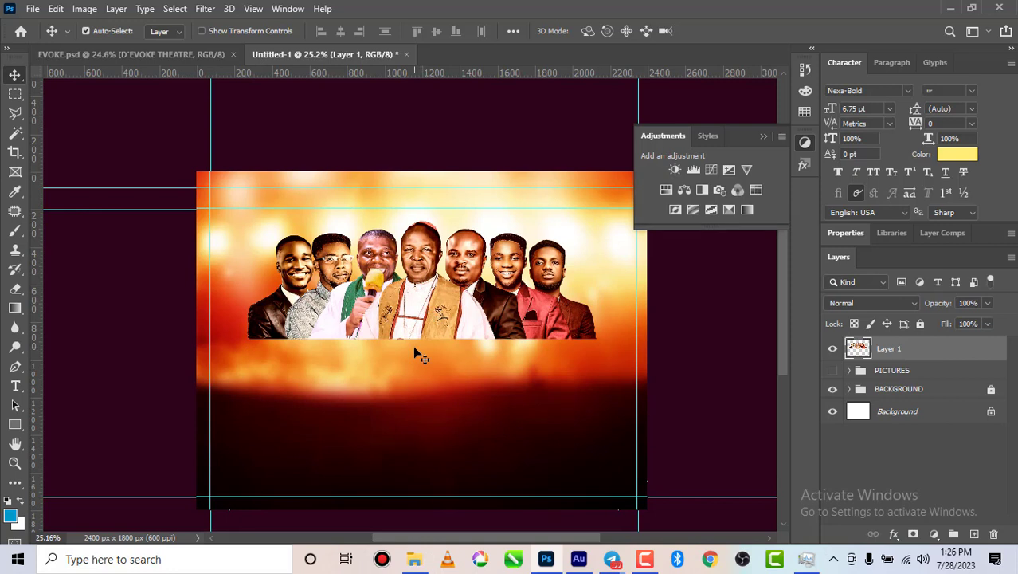
key("ctrl+t")
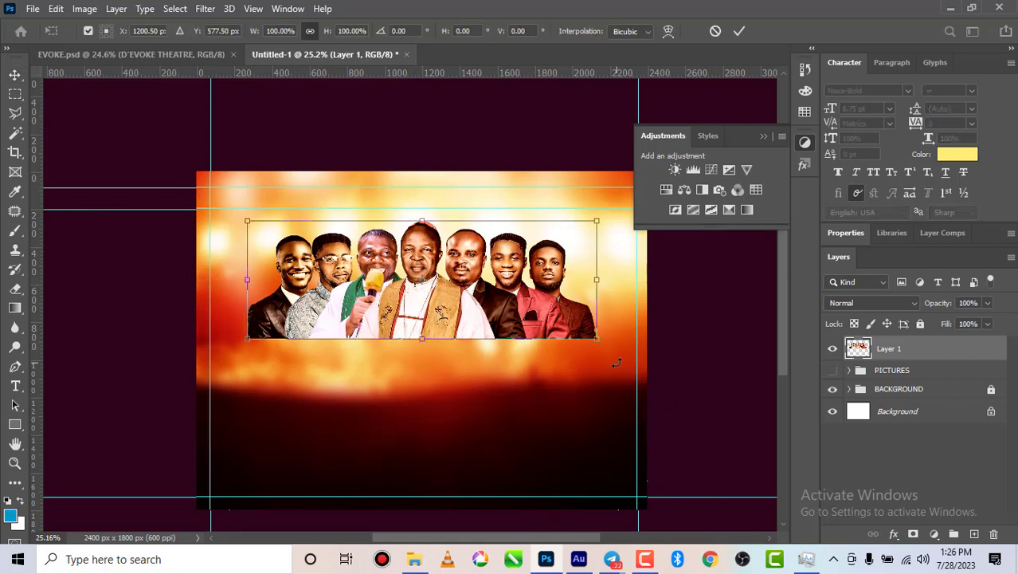
left_click_drag(593, 335, 633, 351)
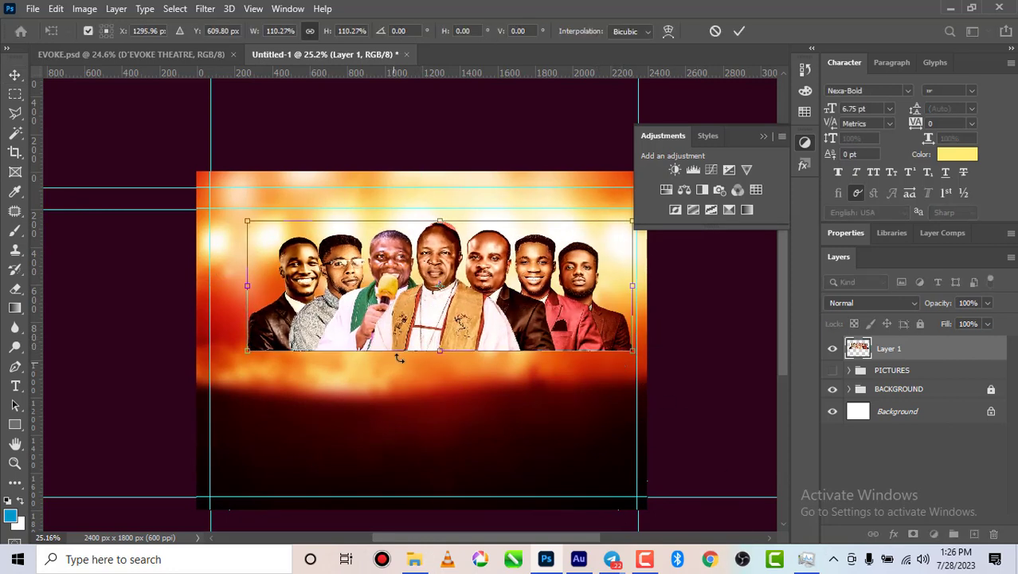
mouse_move(437, 338)
left_mouse_down()
mouse_move(418, 335)
mouse_move(419, 343)
left_mouse_up()
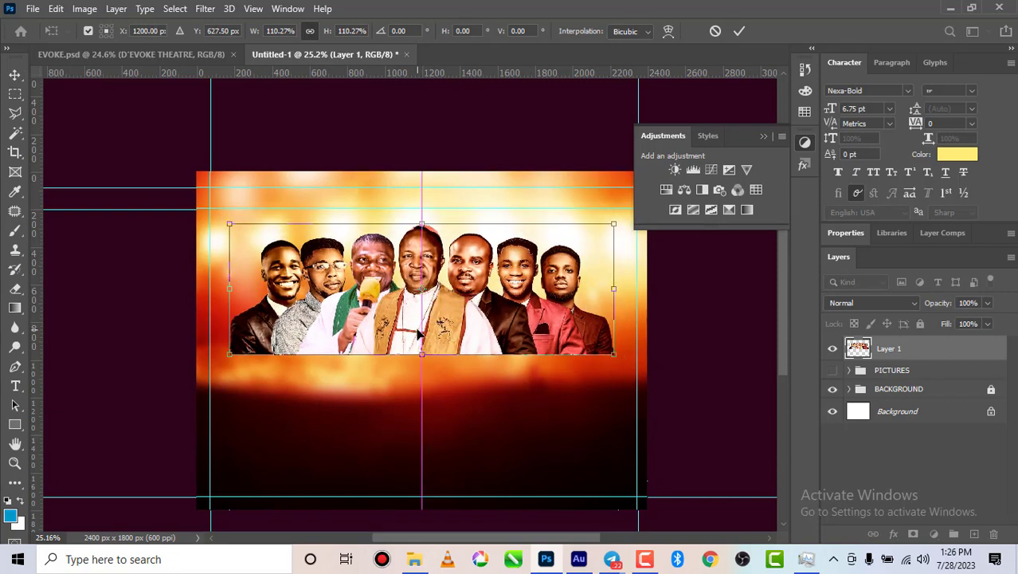
left_click(740, 32)
scroll(438, 298, "up", 1)
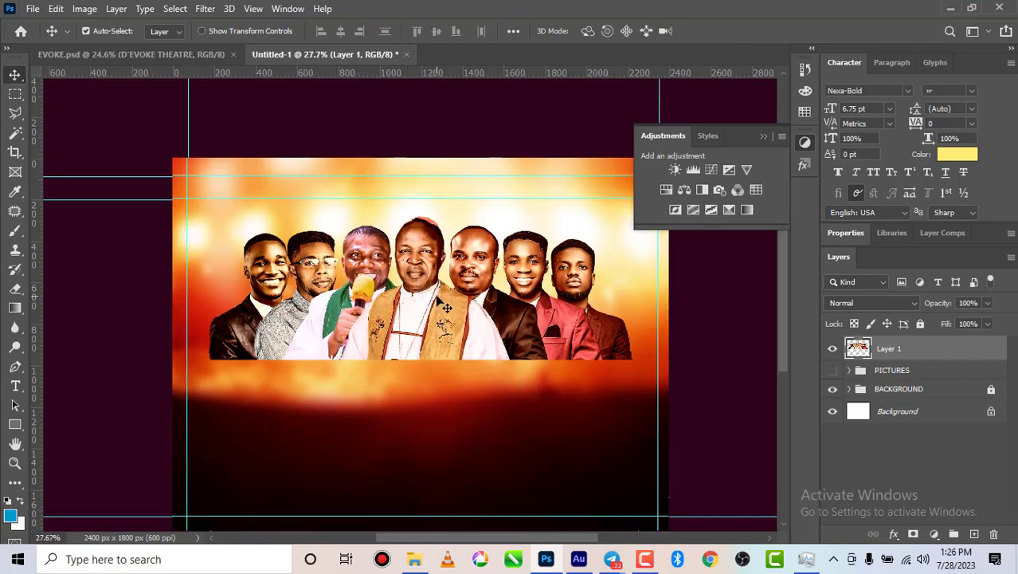
left_click_drag(436, 297, 436, 296)
scroll(435, 315, "down", 1)
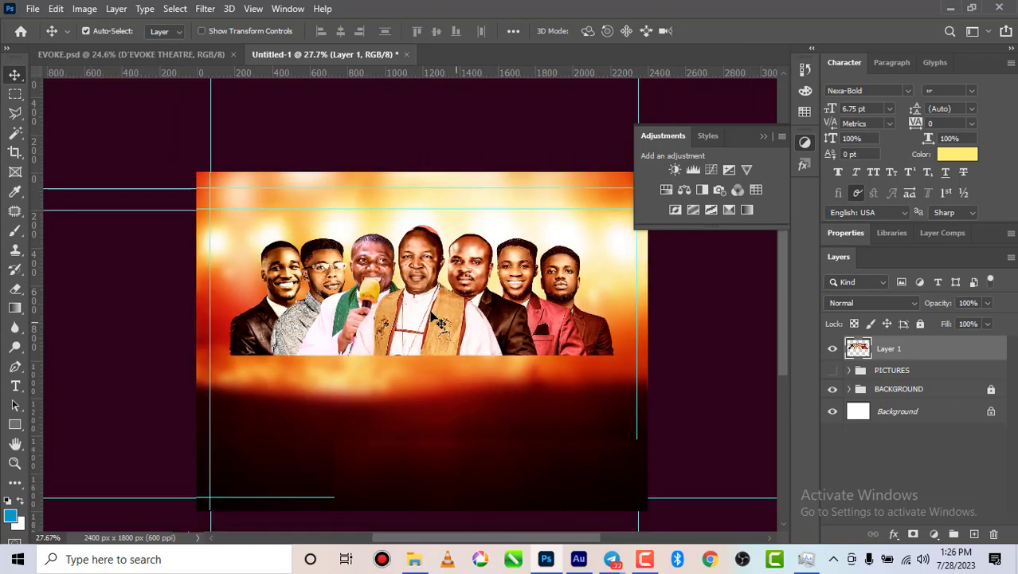
scroll(440, 322, "down", 1)
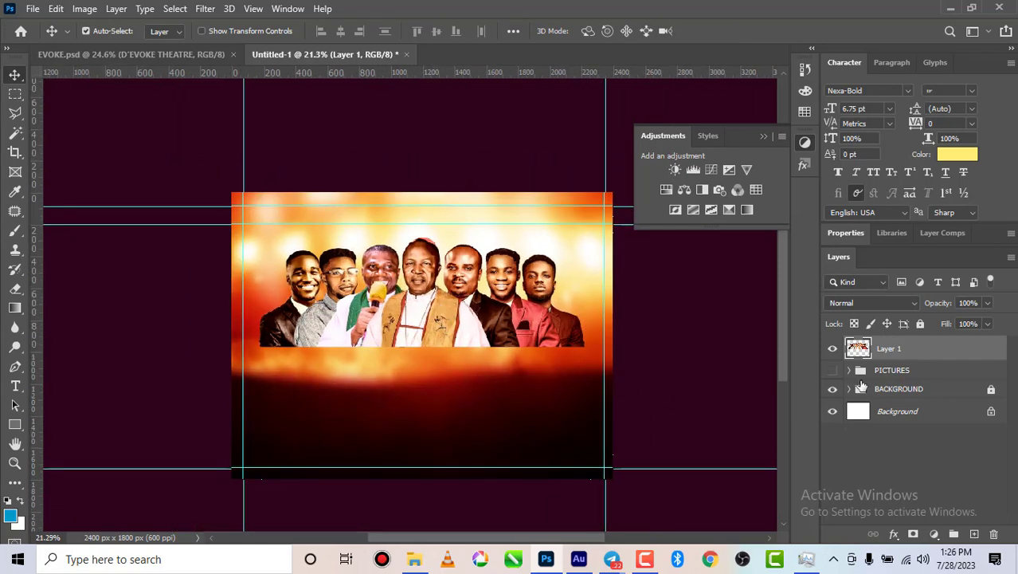
- Check the men's size in EVOKE.psd, then enlarge them in Untitled-1 to about 113%, spanning nearly the flyer's full width, and nudge them up
left_click(151, 54)
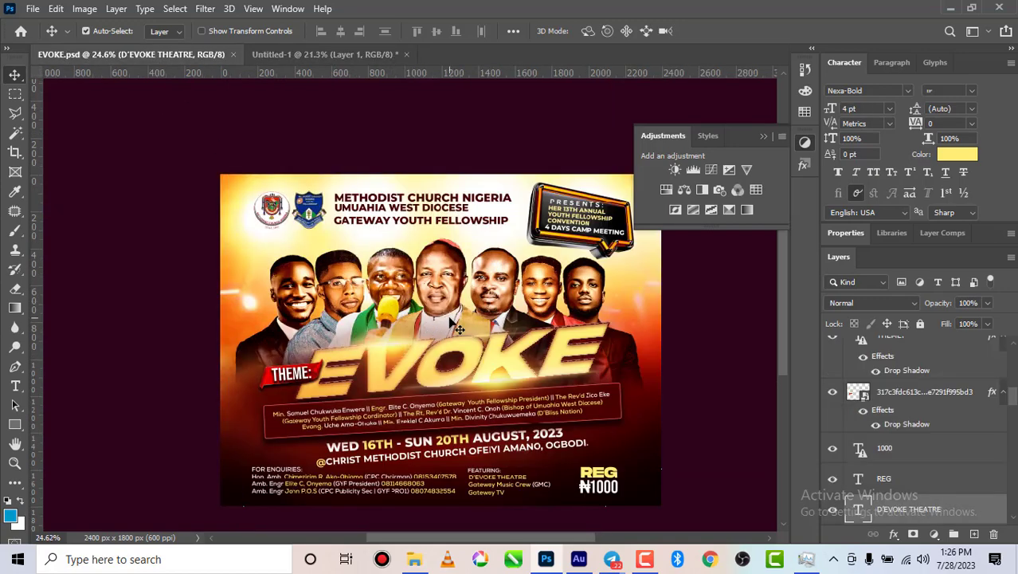
left_click(327, 53)
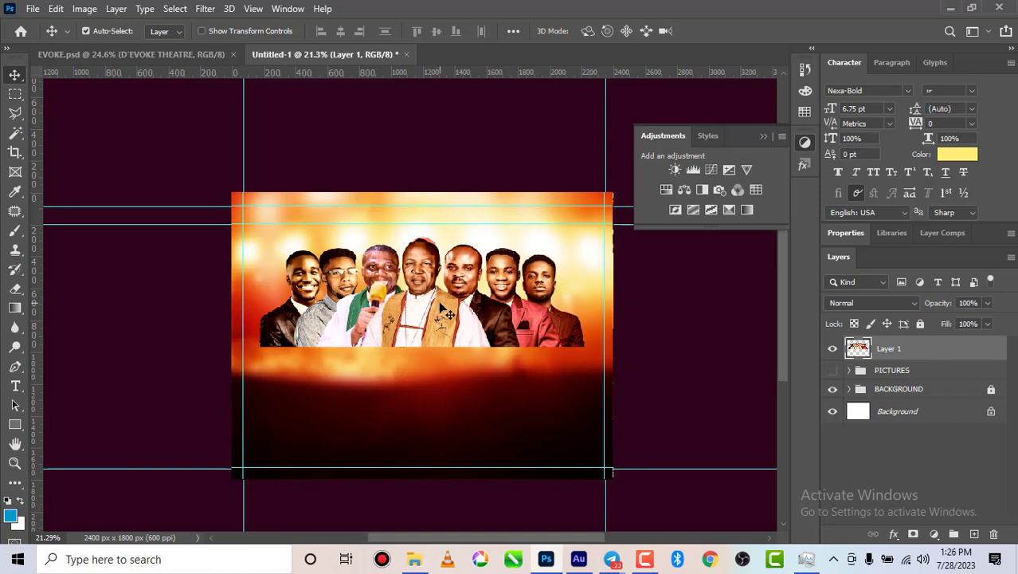
key("ctrl+t")
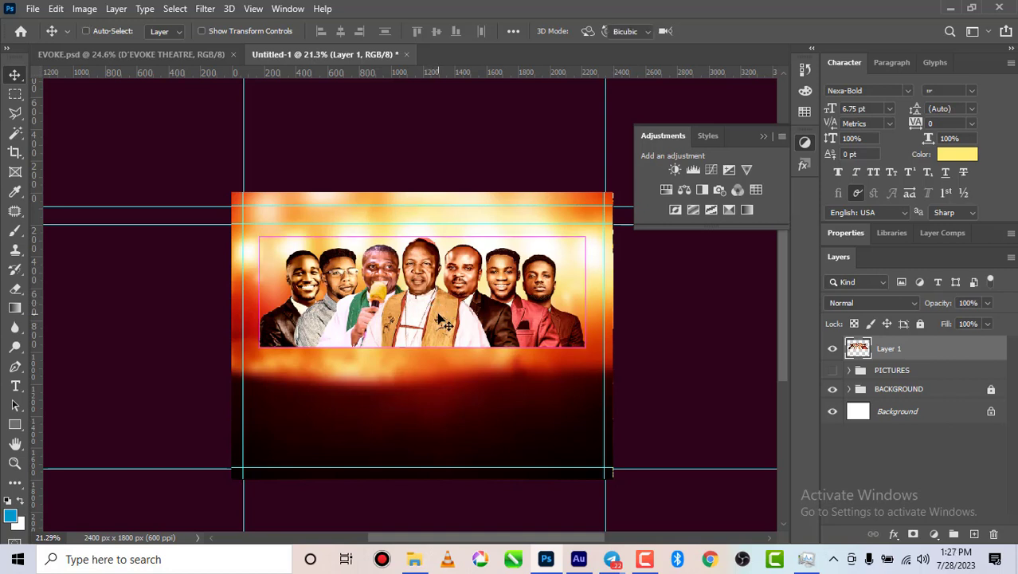
left_click_drag(586, 350, 642, 367)
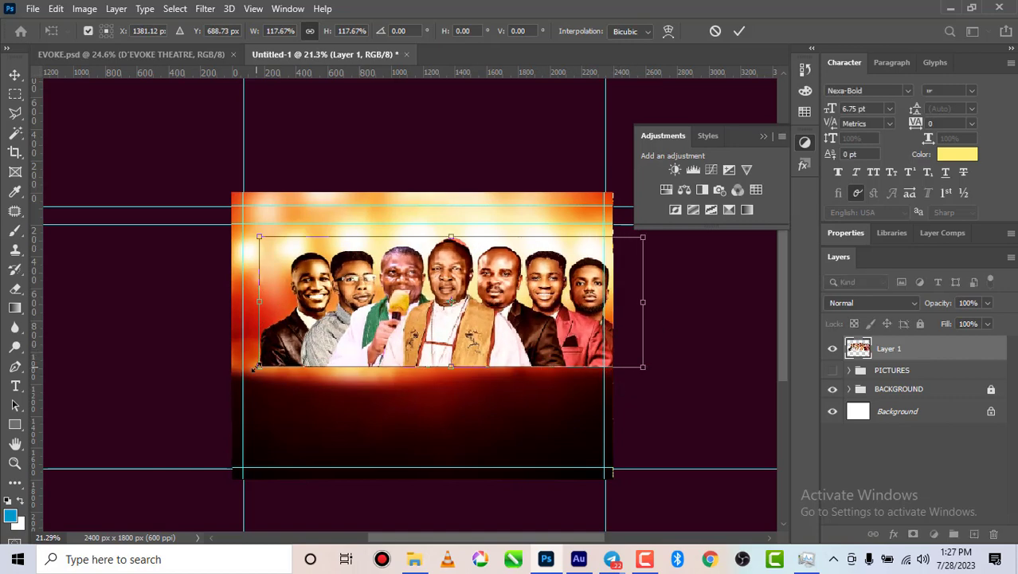
mouse_move(257, 368)
left_mouse_down()
mouse_move(236, 364)
mouse_move(238, 374)
left_mouse_up()
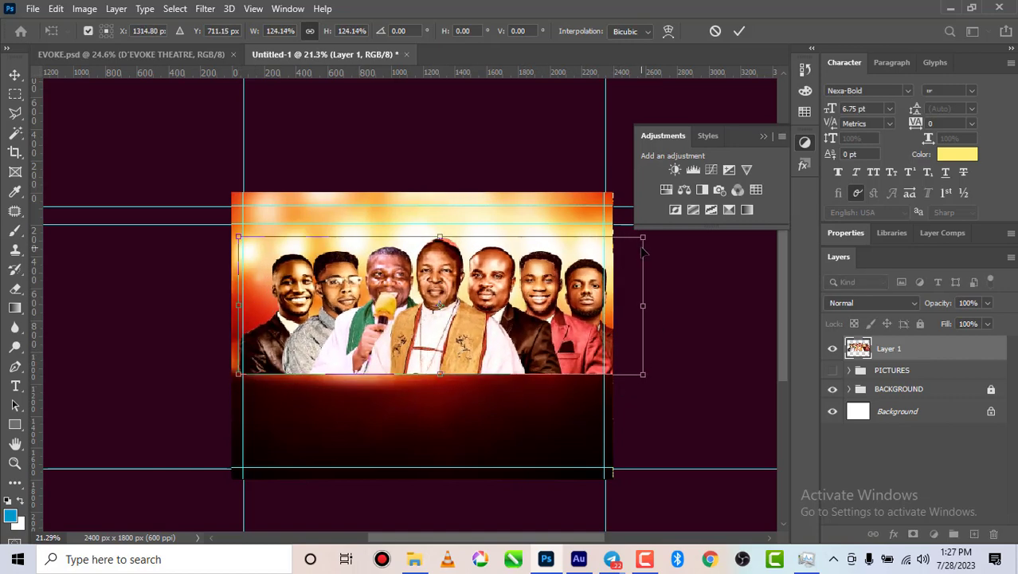
left_click_drag(643, 236, 605, 250)
left_click(740, 32)
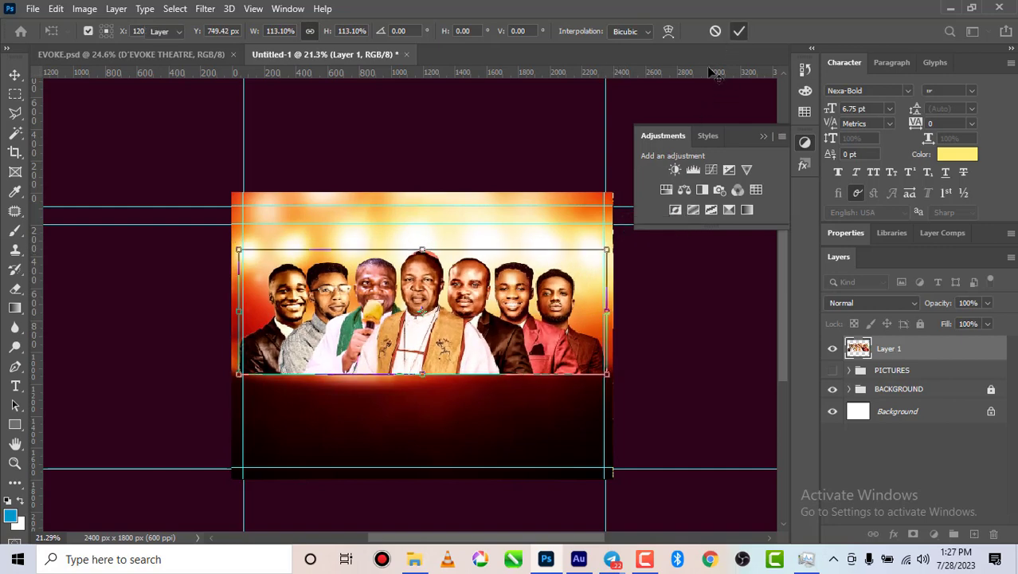
mouse_move(409, 333)
left_mouse_down()
mouse_move(409, 319)
mouse_move(416, 326)
left_mouse_up()
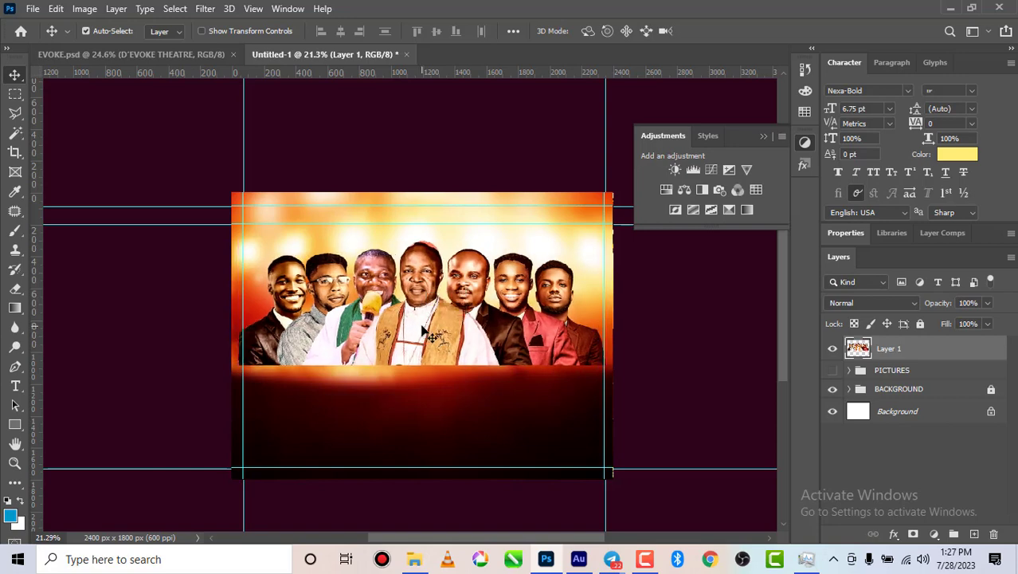
- Lock the layer containing the men's cropped upper bodies
scroll(435, 327, "down", 3)
scroll(350, 325, "up", 4)
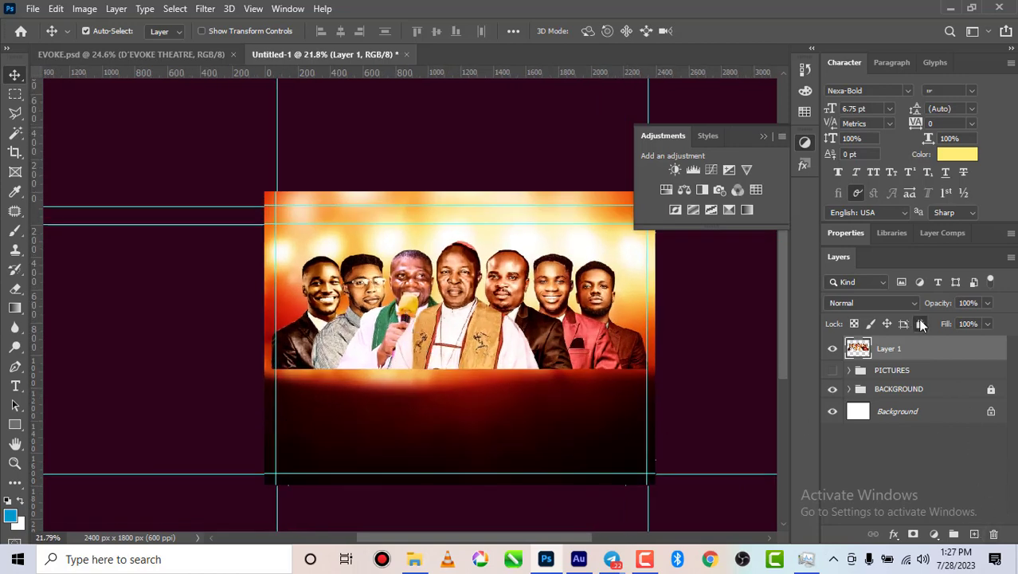
left_click(920, 322)
- Add a new layer above the men and set the foreground colour to dark red 370201, sampled from the background
scroll(342, 315, "down", 1)
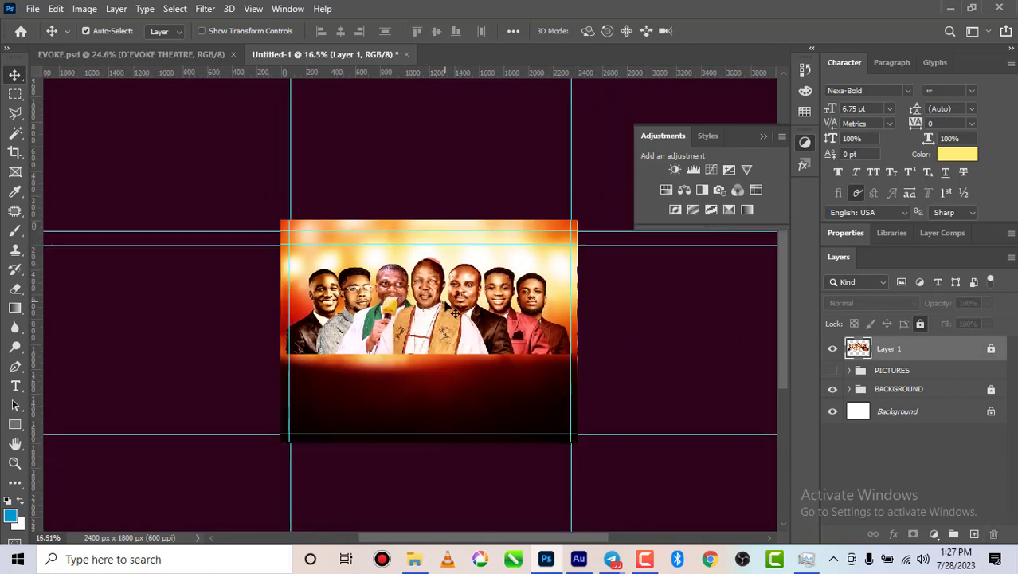
scroll(455, 313, "up", 1)
scroll(387, 313, "up", 1)
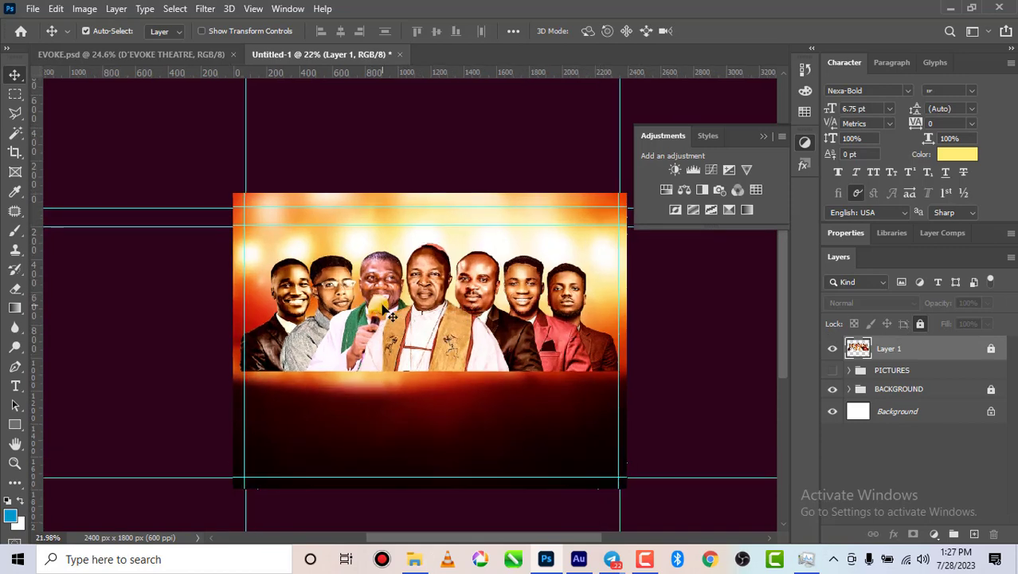
scroll(390, 317, "down", 1)
scroll(390, 317, "up", 1)
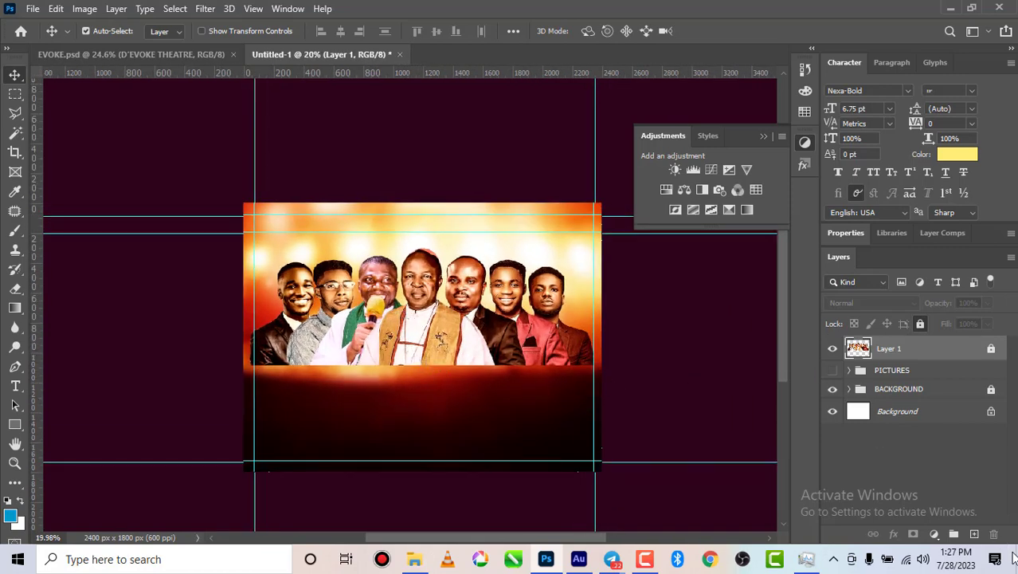
left_click(974, 535)
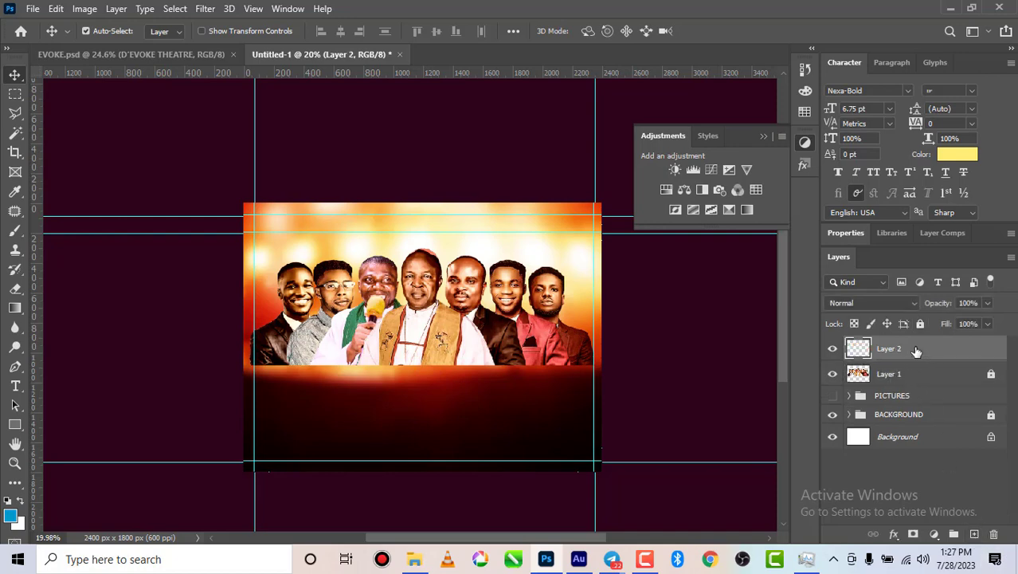
left_click(10, 516)
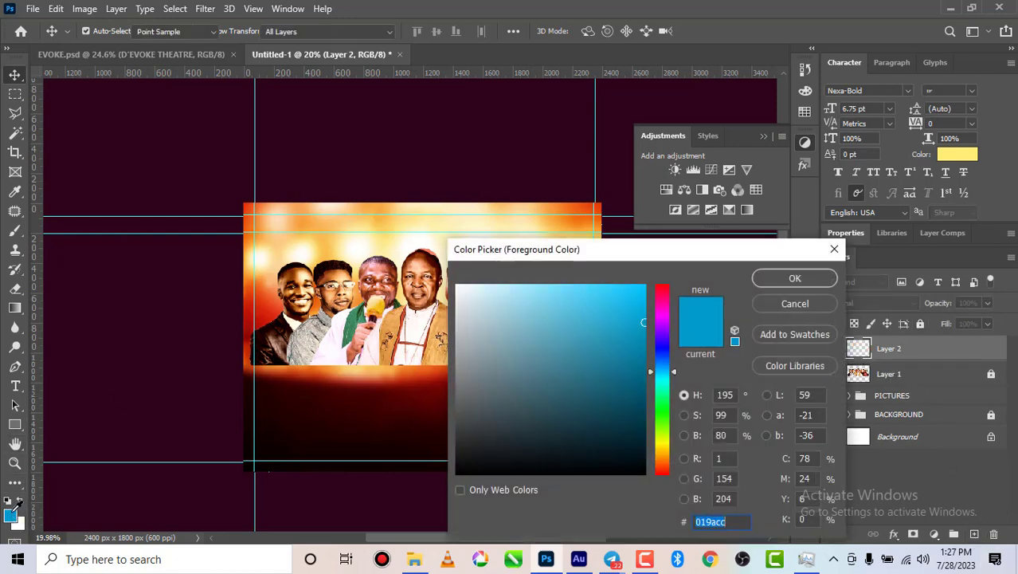
left_click(328, 398)
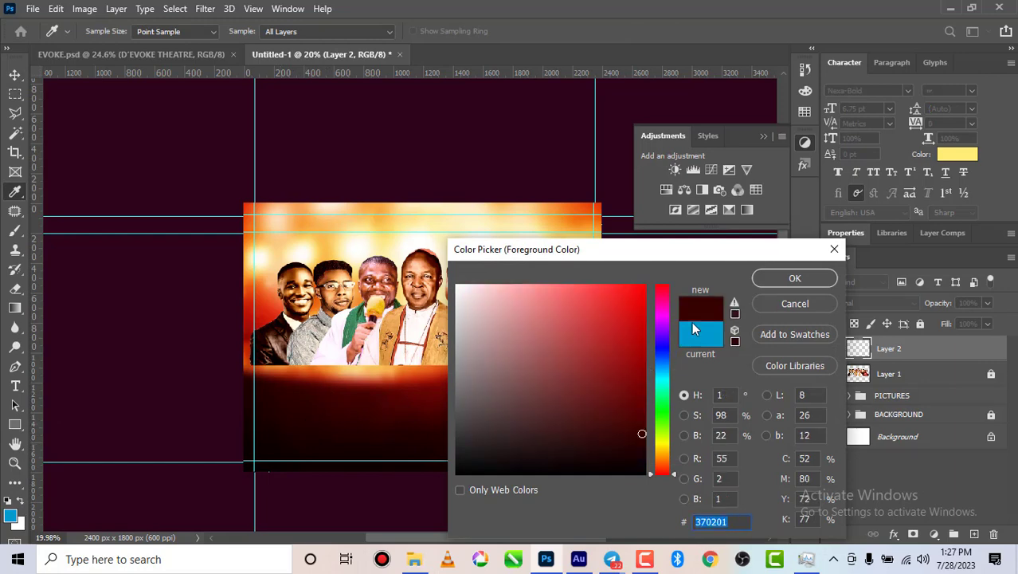
left_click(804, 276)
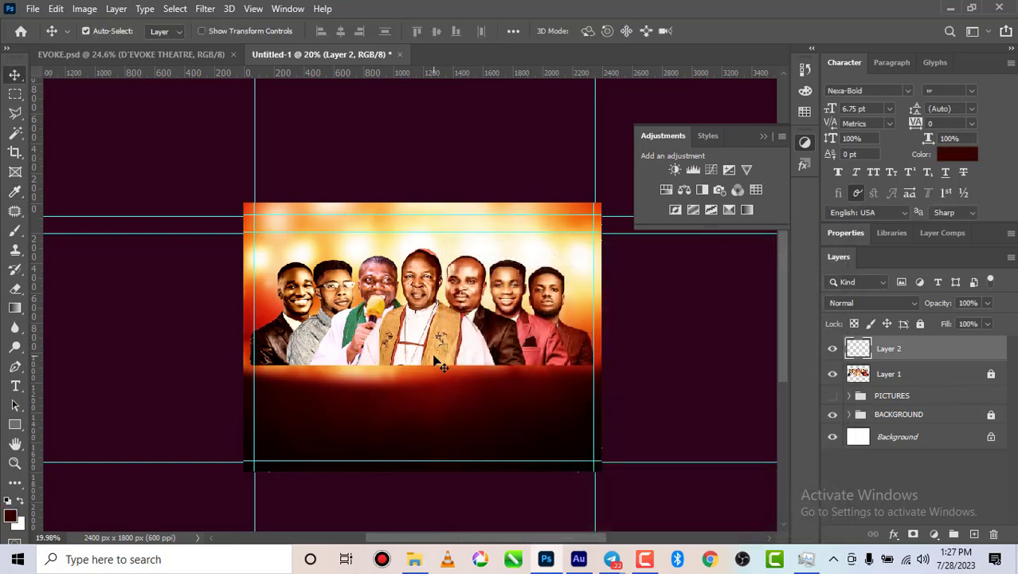
- Paint dark red over the men's lower edge and the lower half of the flyer with a 495 px brush at 6% hardness
left_click(14, 233)
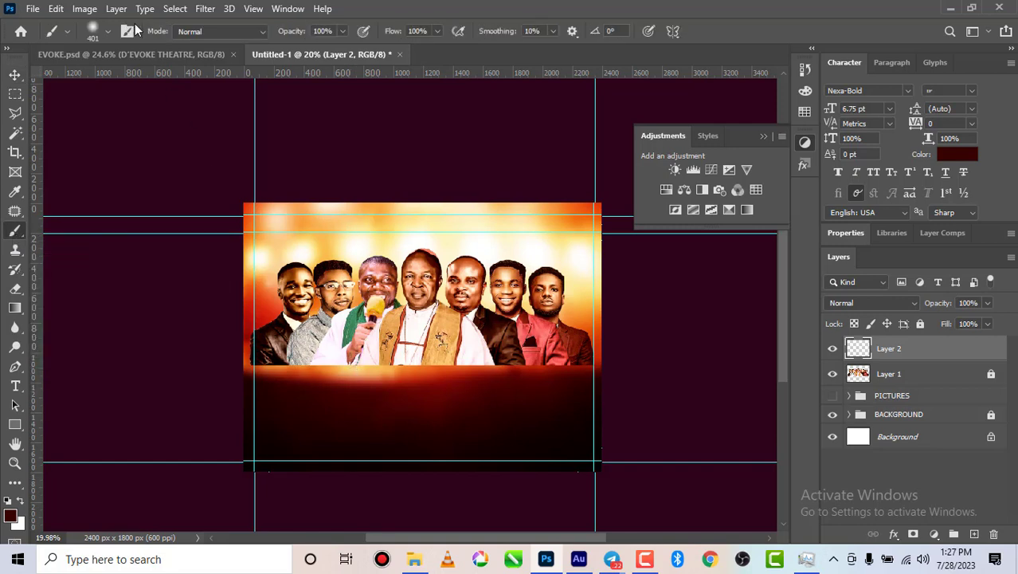
left_click(109, 32)
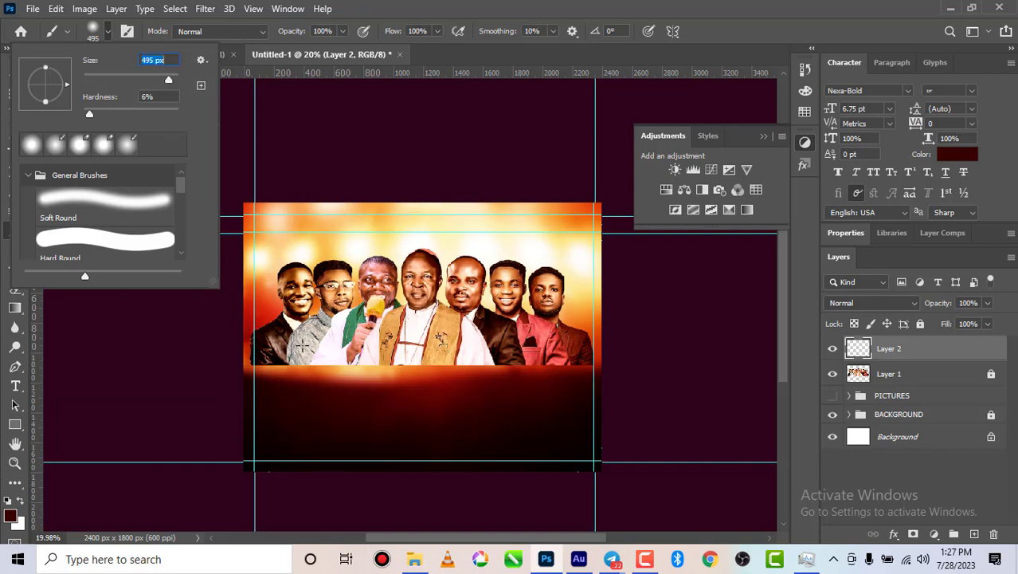
left_click(299, 382)
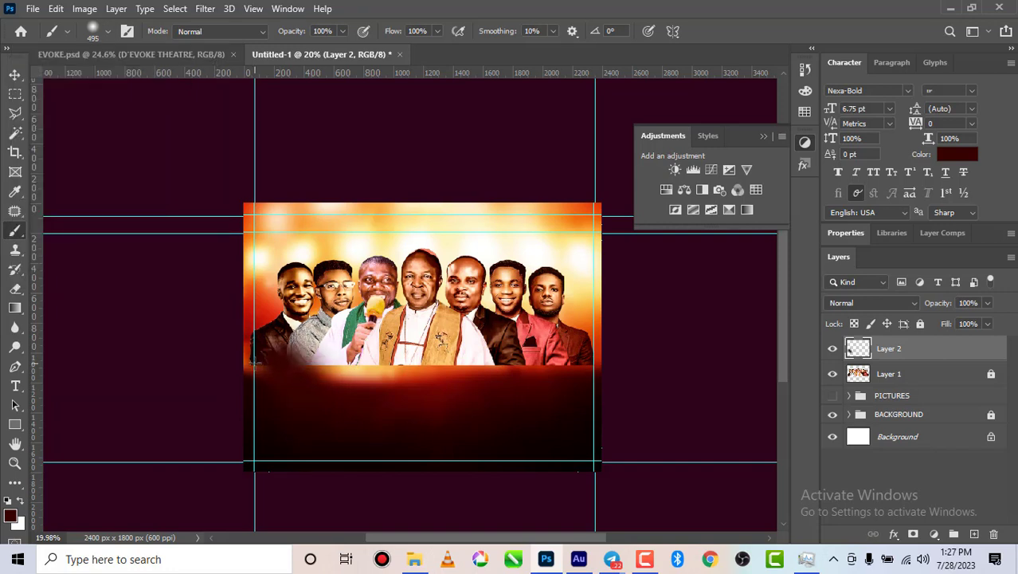
mouse_move(259, 365)
left_mouse_down()
mouse_move(391, 371)
mouse_move(328, 377)
mouse_move(600, 360)
mouse_move(378, 403)
mouse_move(258, 384)
mouse_move(240, 353)
mouse_move(590, 363)
mouse_move(499, 400)
mouse_move(325, 420)
mouse_move(251, 399)
mouse_move(506, 416)
left_mouse_up()
scroll(450, 353, "down", 1)
scroll(450, 353, "down", 2)
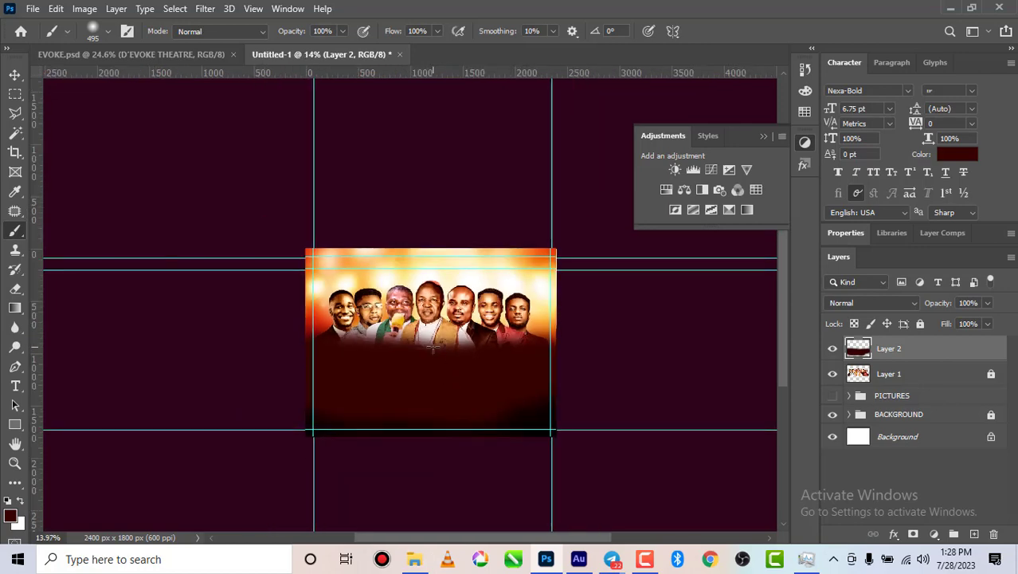
- Soften the dark red paint on Layer 2 with a Gaussian Blur of 72.6 pixels radius
scroll(442, 353, "up", 1)
key("v")
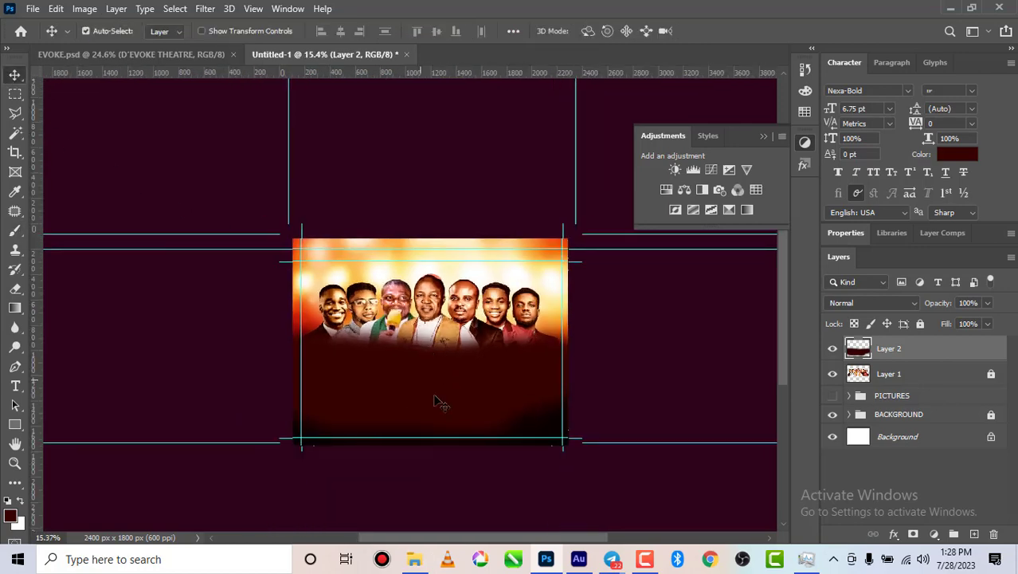
scroll(434, 382, "up", 4)
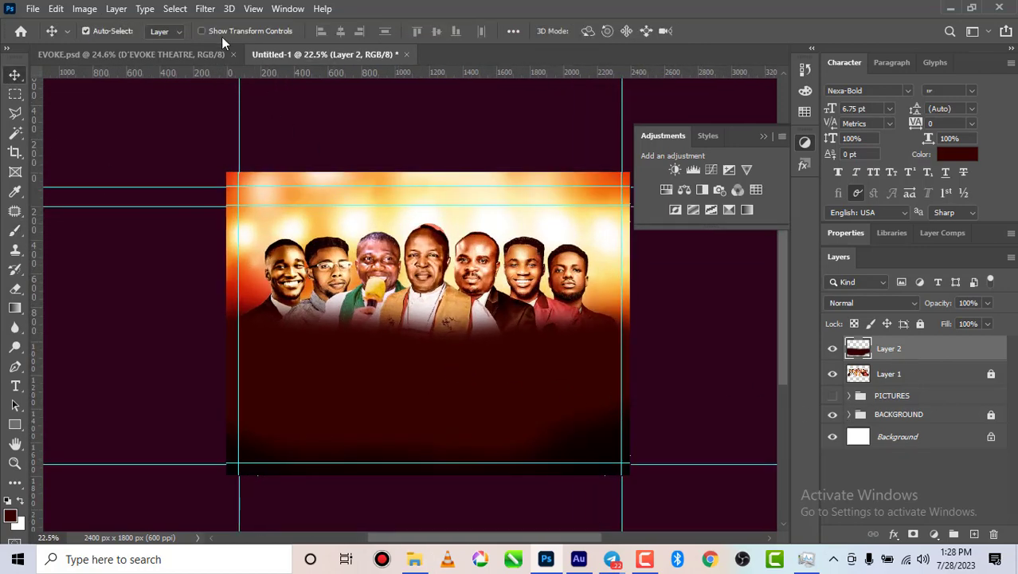
left_click(205, 10)
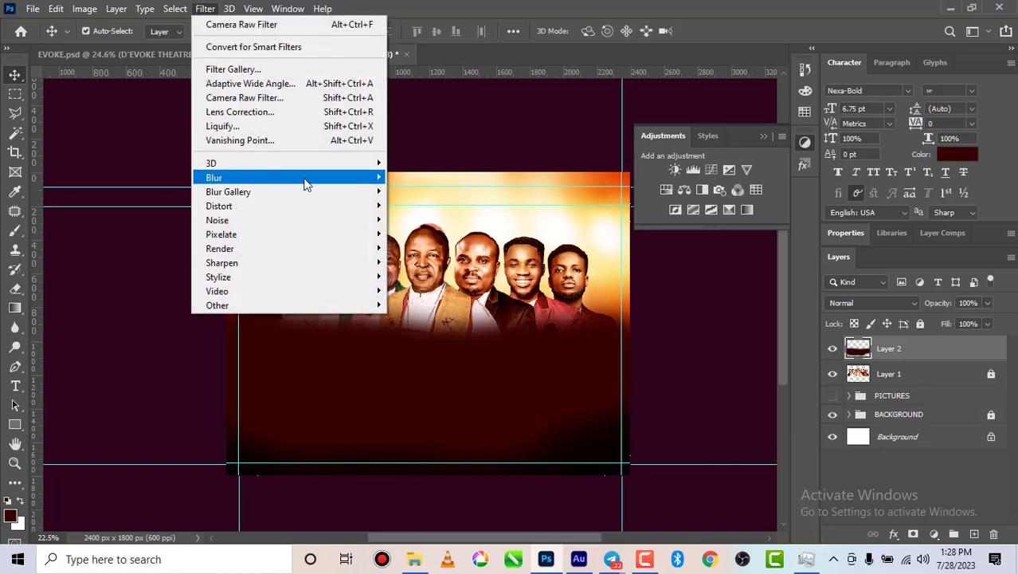
mouse_move(307, 179)
left_click(430, 233)
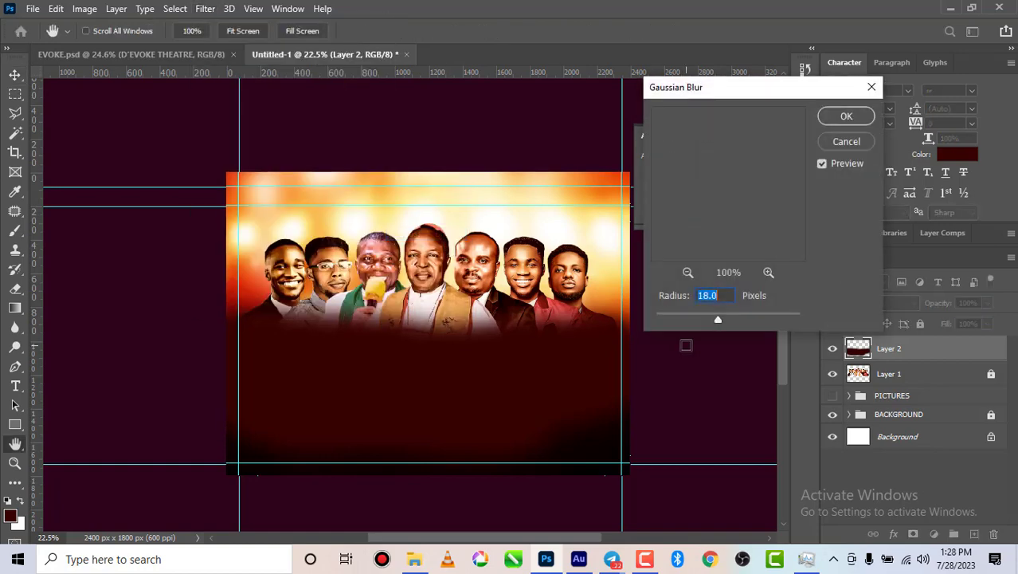
left_click(743, 314)
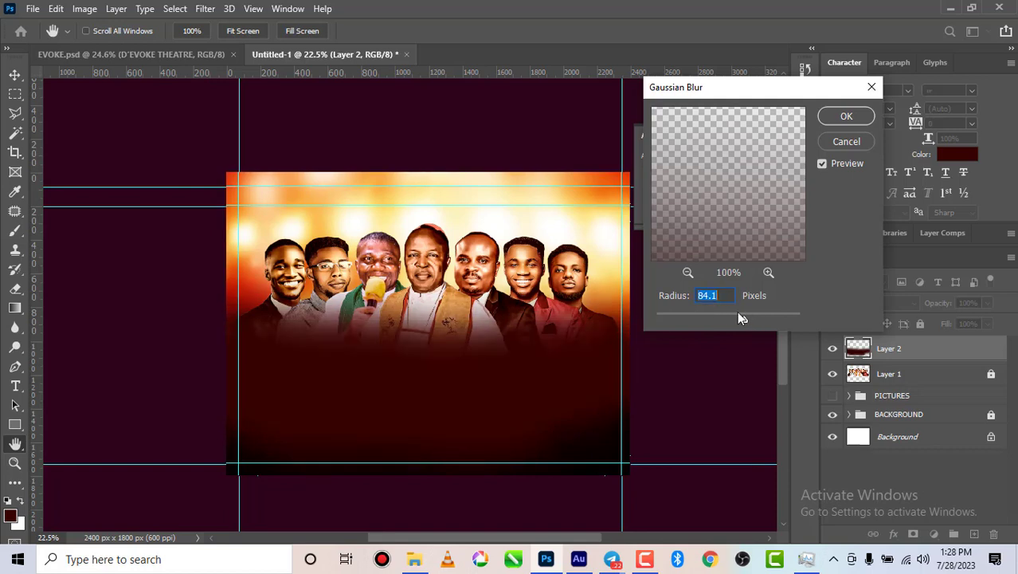
left_click(738, 318)
left_click(744, 316)
left_click(735, 317)
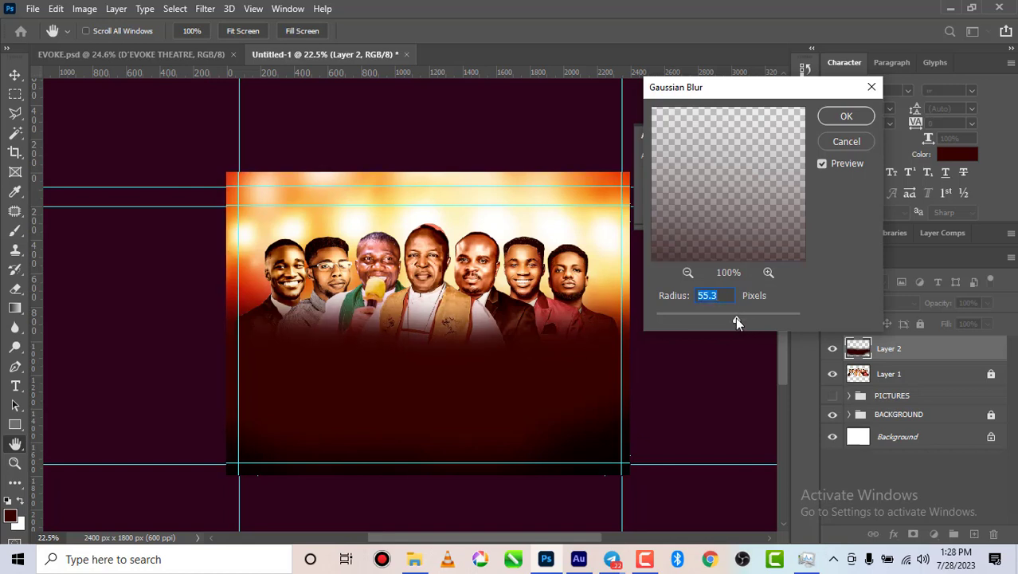
left_click(741, 317)
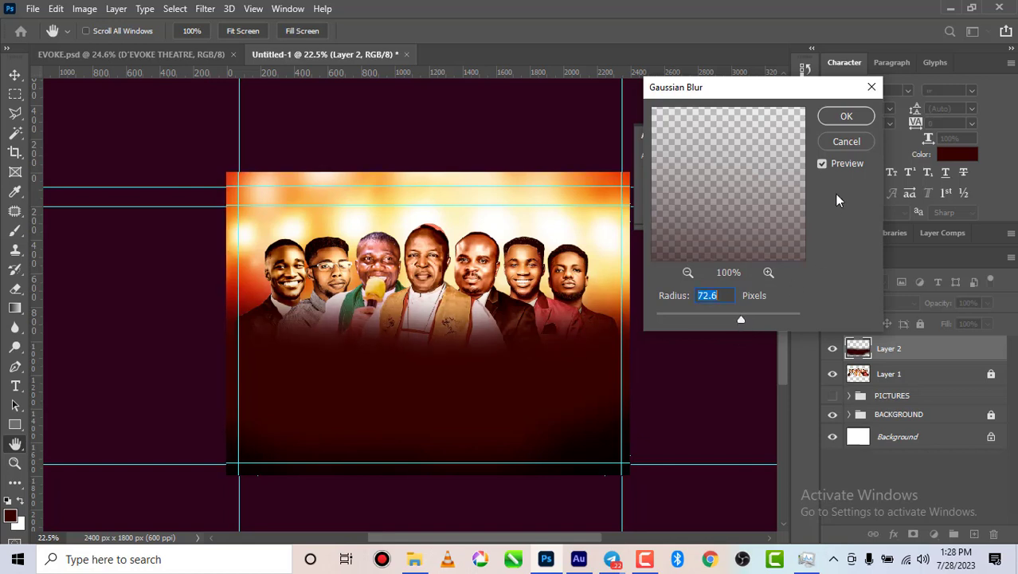
left_click(846, 117)
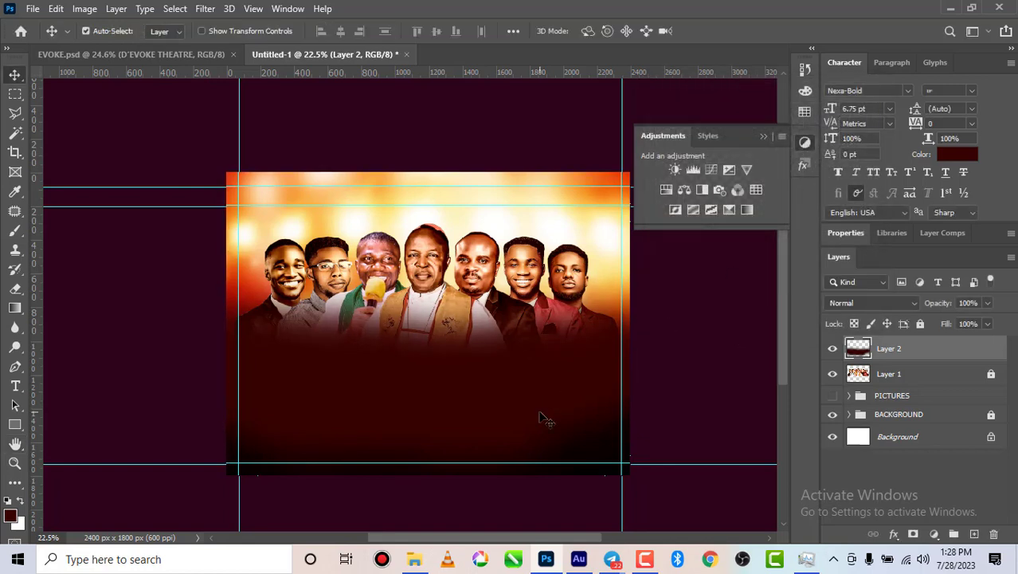
- Rotate the blurred dark red layer to about -2.33° and nudge it slightly up and to the right
key("ctrl+t")
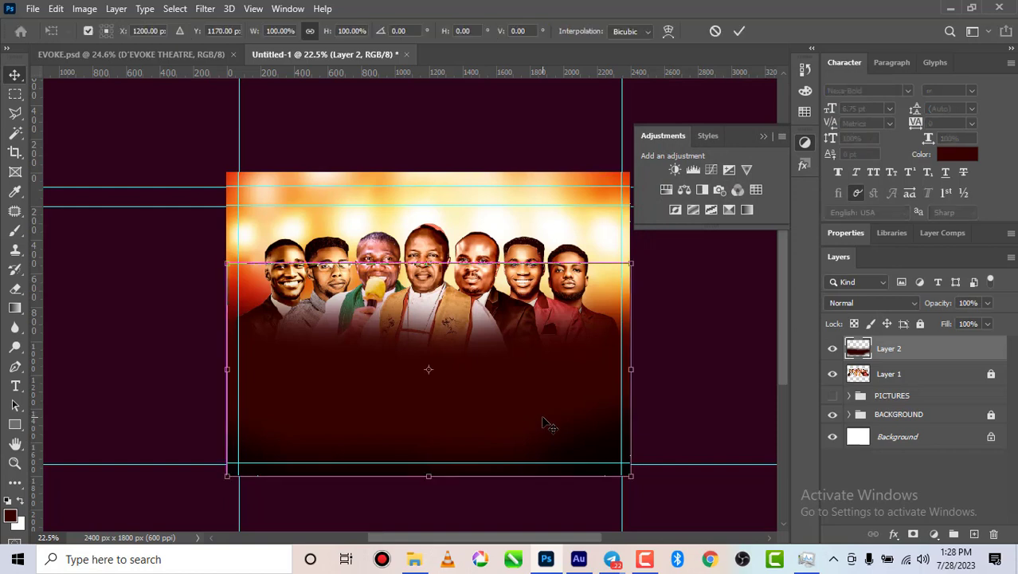
right_click(504, 405)
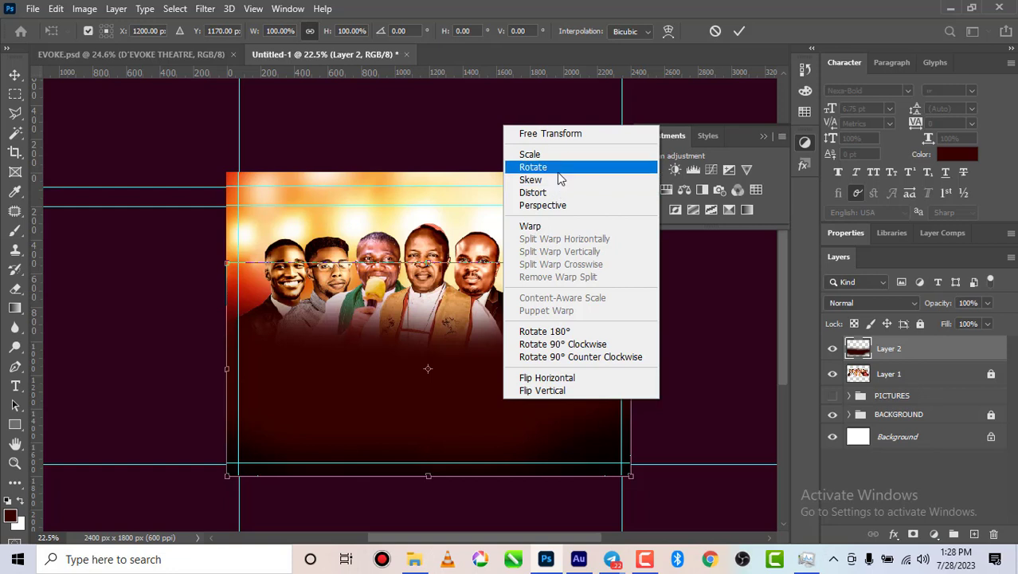
left_click(533, 166)
left_click_drag(629, 477, 633, 468)
left_click_drag(485, 412, 489, 410)
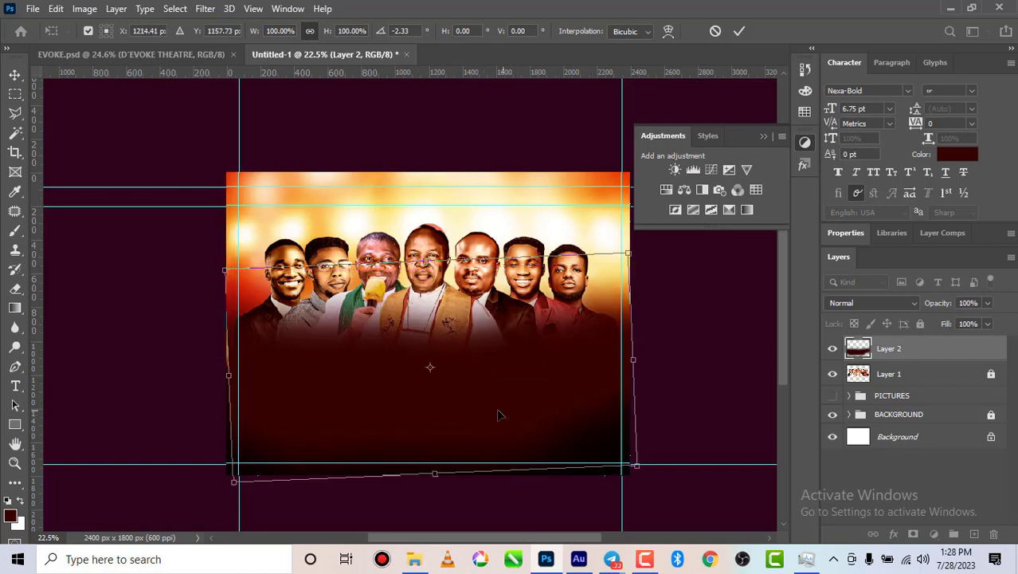
left_click(740, 32)
scroll(390, 309, "down", 4)
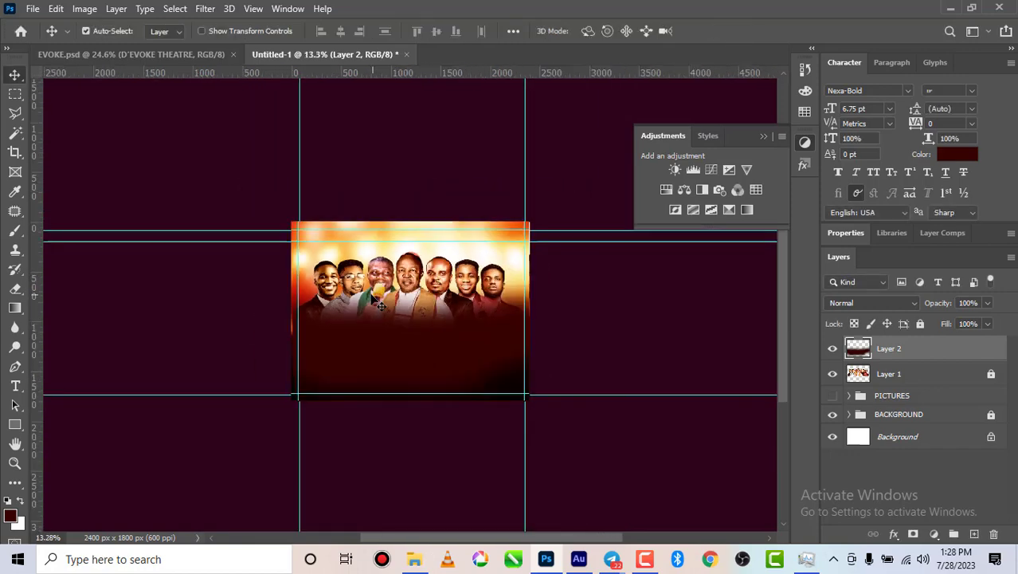
scroll(405, 366, "up", 5)
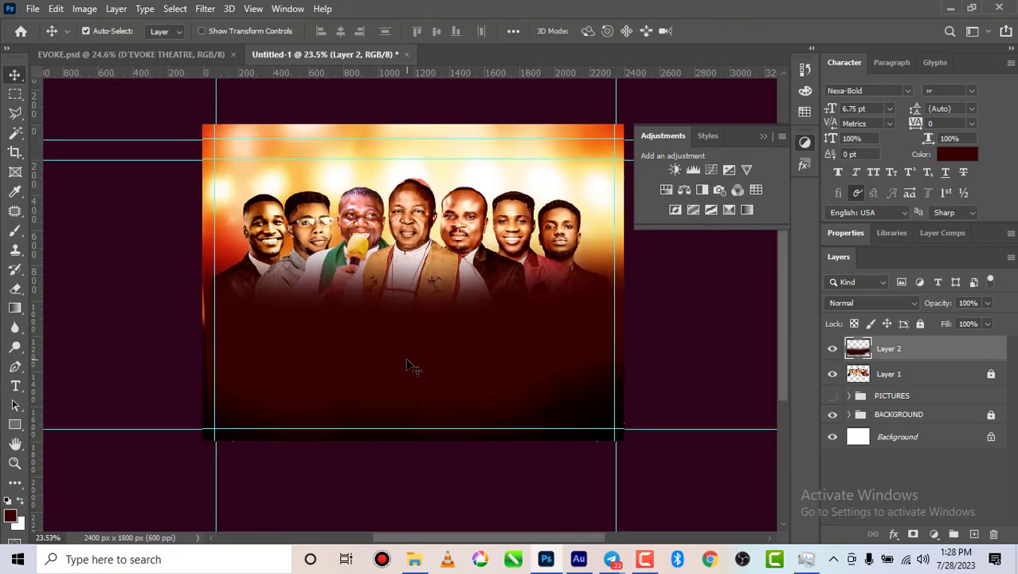
scroll(408, 366, "up", 1)
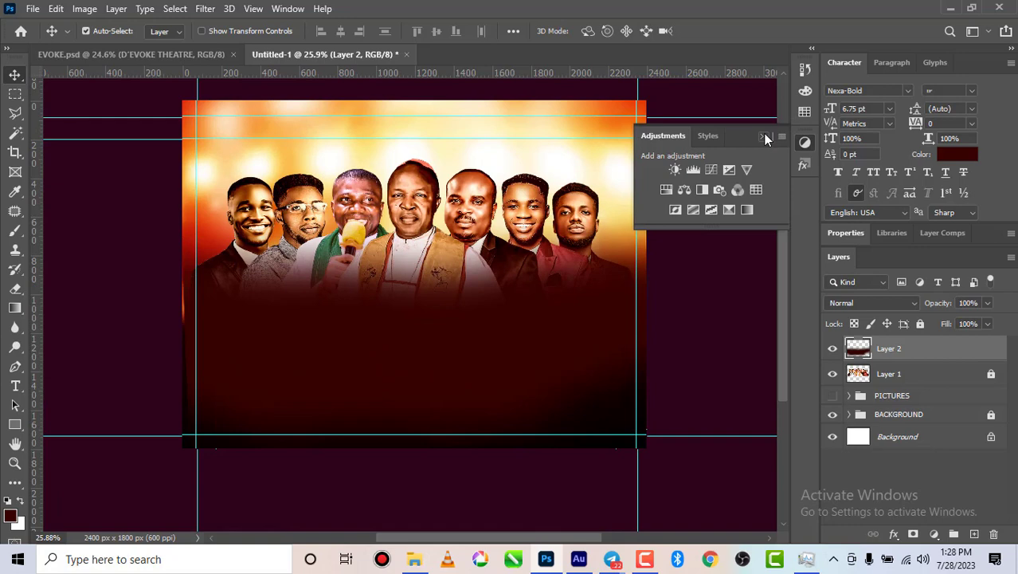
- Collapse the open Adjustments and check the EVOKE title design in EVOKE.psd against Untitled-1
left_click(764, 135)
scroll(311, 261, "down", 2)
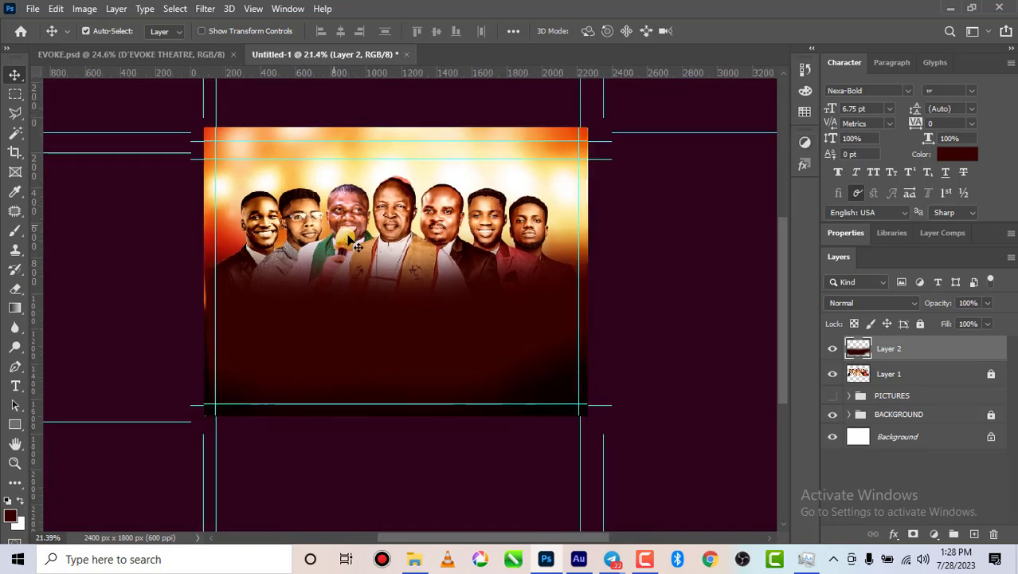
scroll(319, 260, "up", 3)
left_click(191, 53)
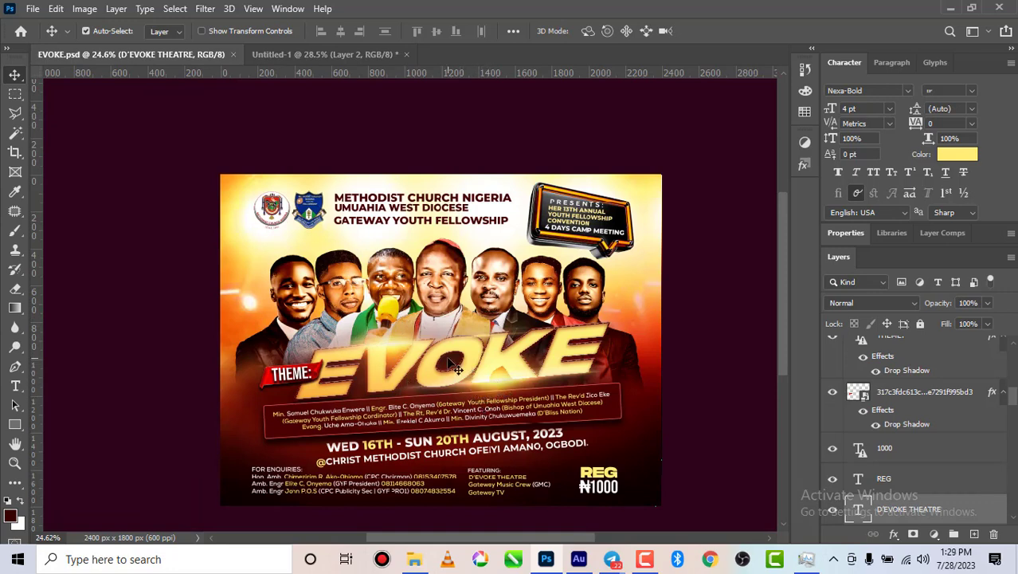
scroll(451, 362, "up", 1)
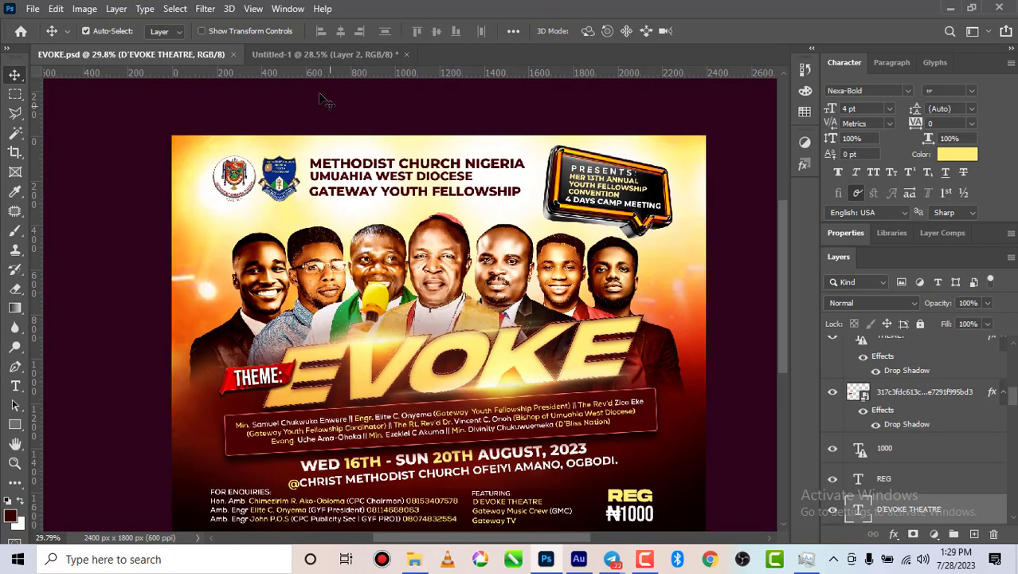
left_click(310, 54)
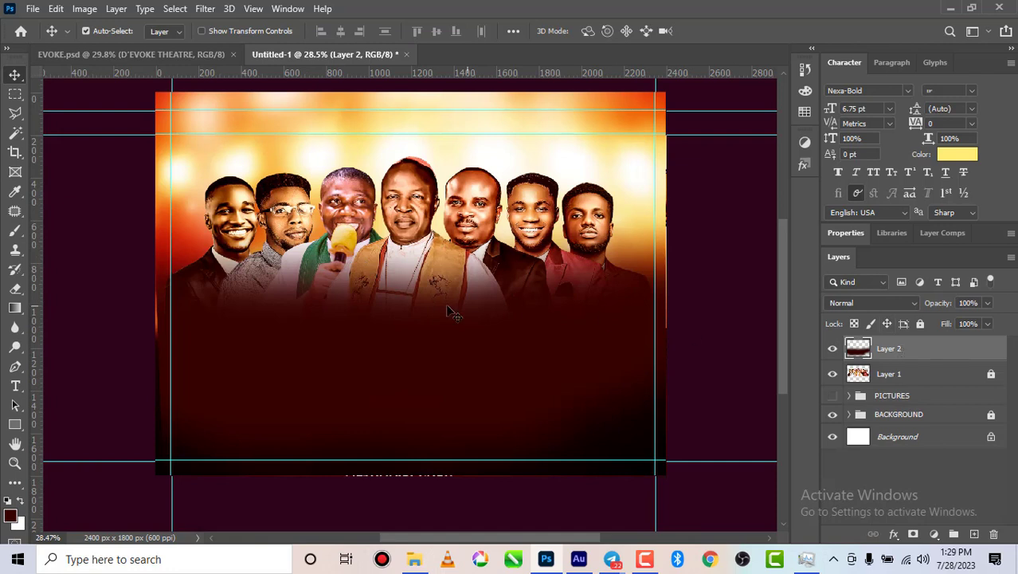
- Add the text EVOKE over the men's faded lower edge, near the flyer's middle
left_click(15, 384)
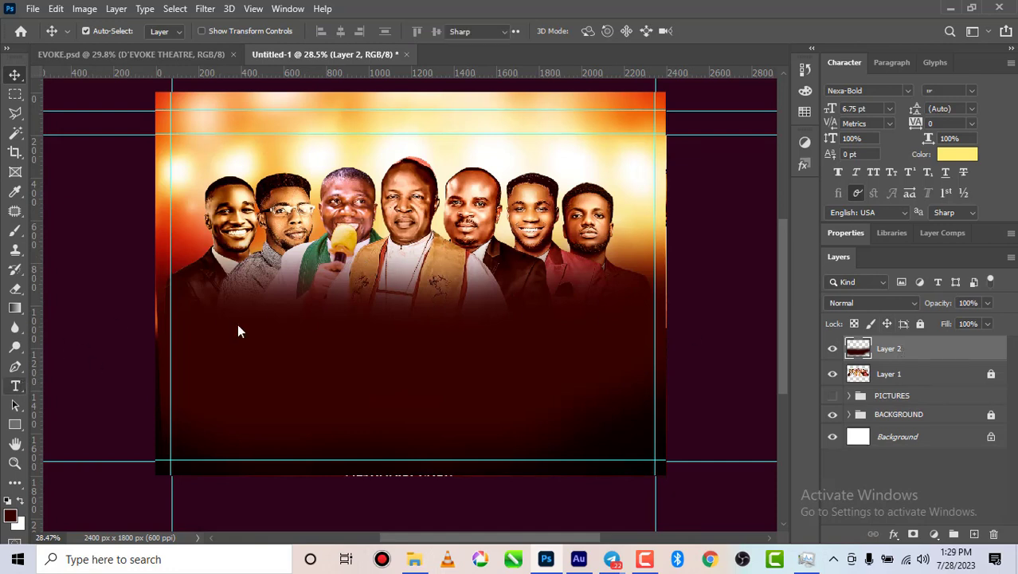
left_click(339, 301)
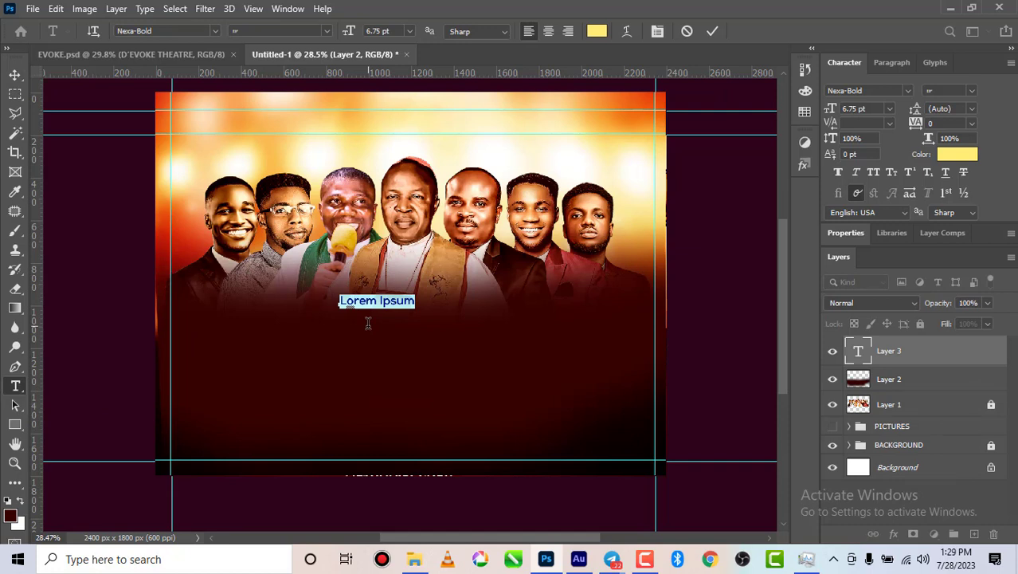
type("EVOK")
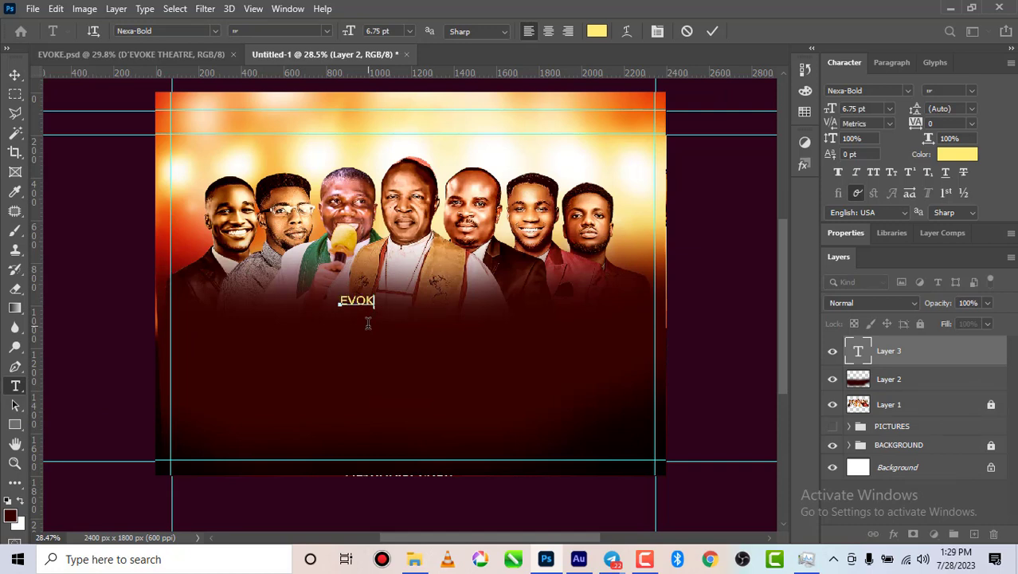
type("E")
- Set the EVOKE text in the Monument Extended font with the Ultrabold style
left_click_drag(384, 301, 335, 302)
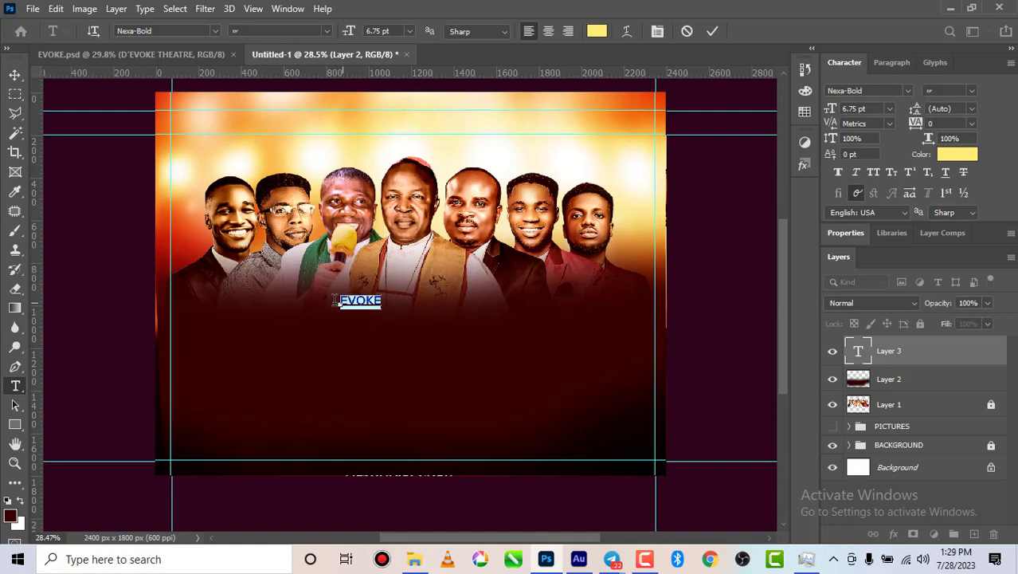
left_click(908, 90)
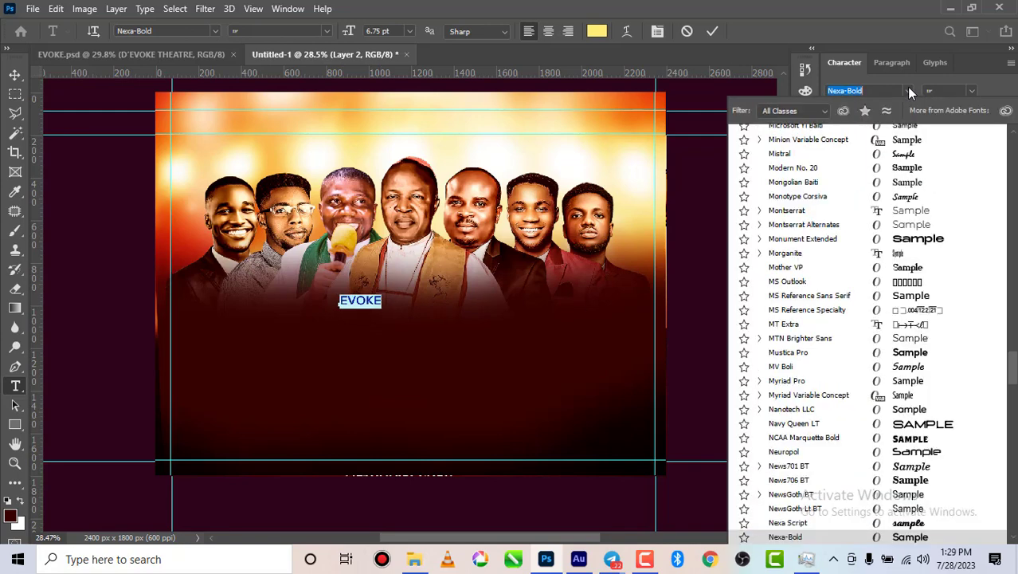
left_click(822, 241)
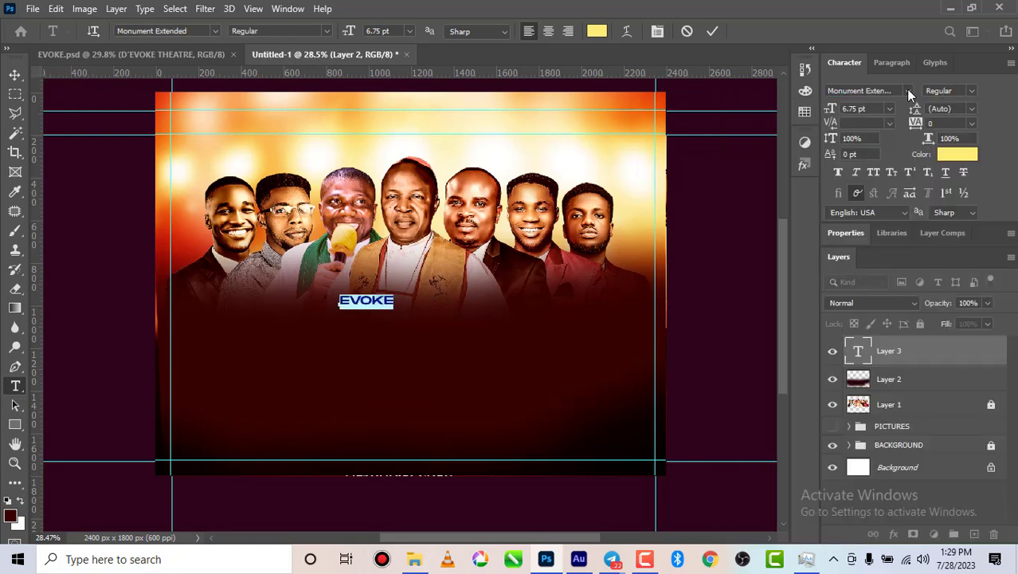
left_click(966, 91)
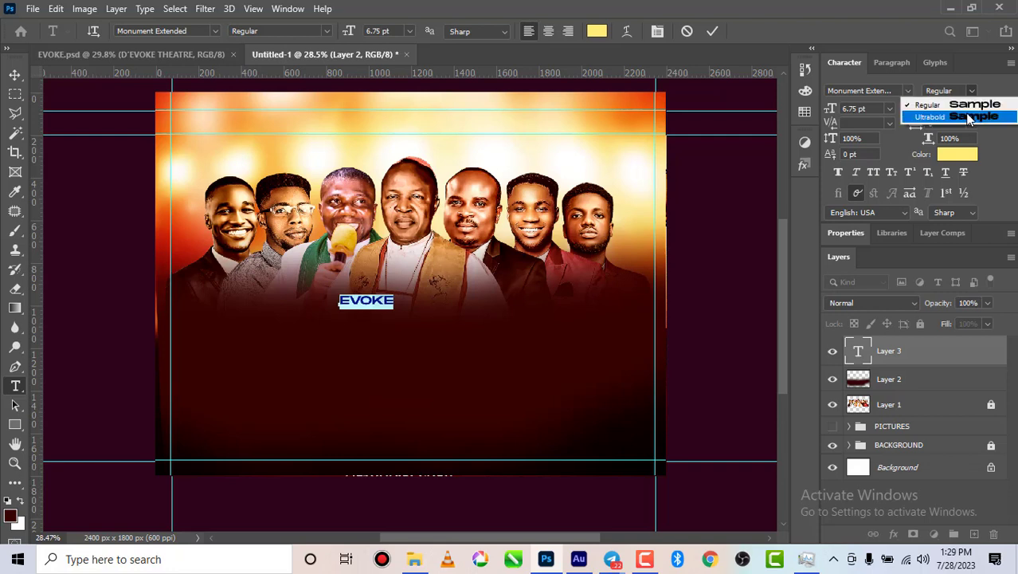
left_click(970, 117)
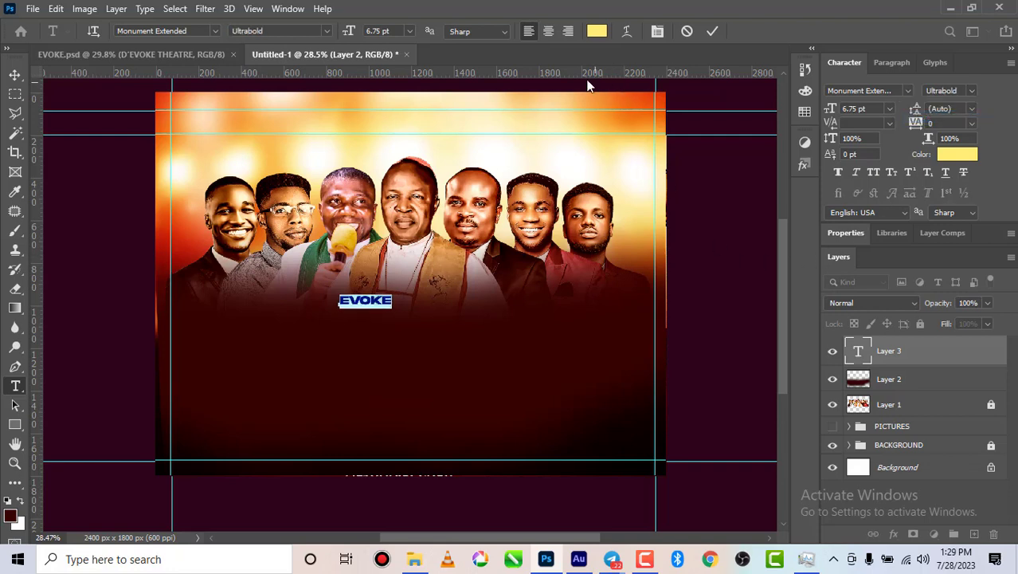
- Try 24 pt and 60 pt for the EVOKE text, then set it to 36 pt and commit the text
left_click(888, 109)
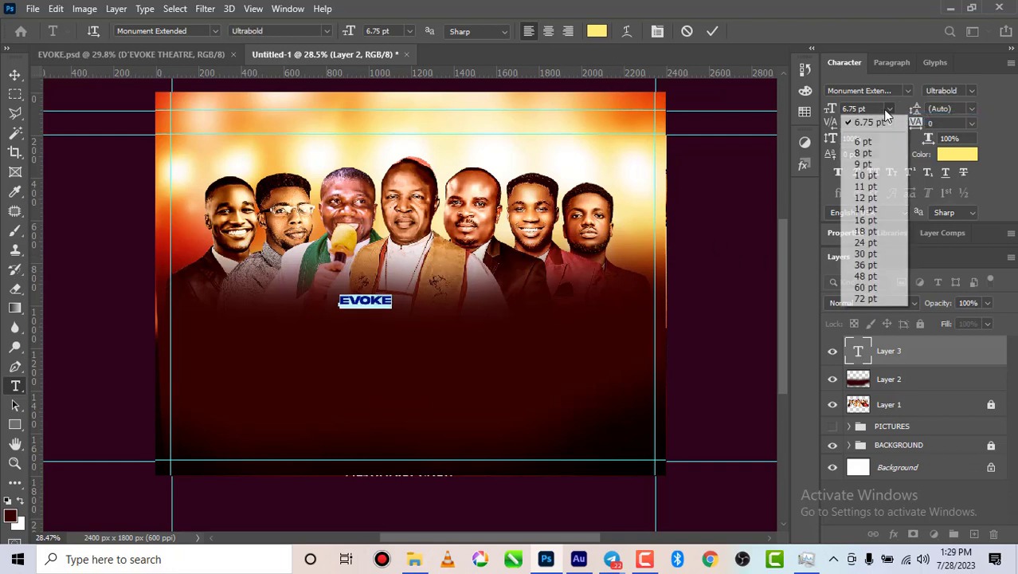
left_click(866, 242)
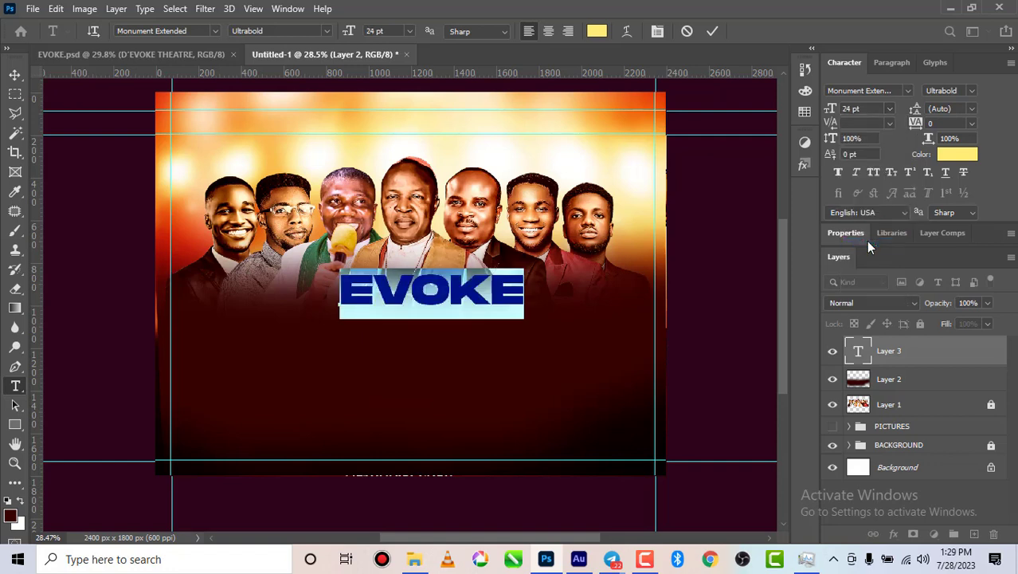
left_click(889, 109)
left_click(865, 287)
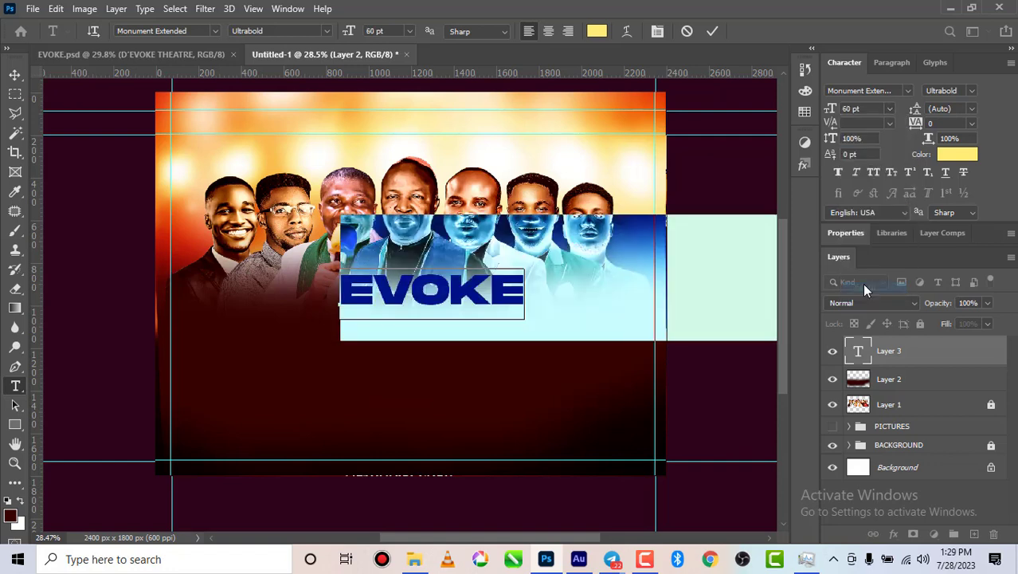
left_click(889, 110)
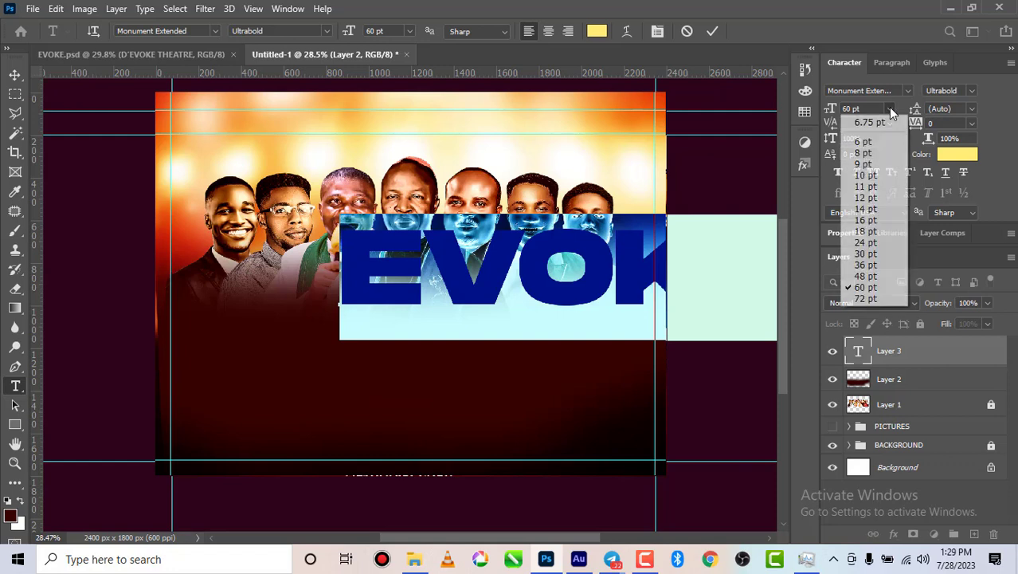
left_click(866, 265)
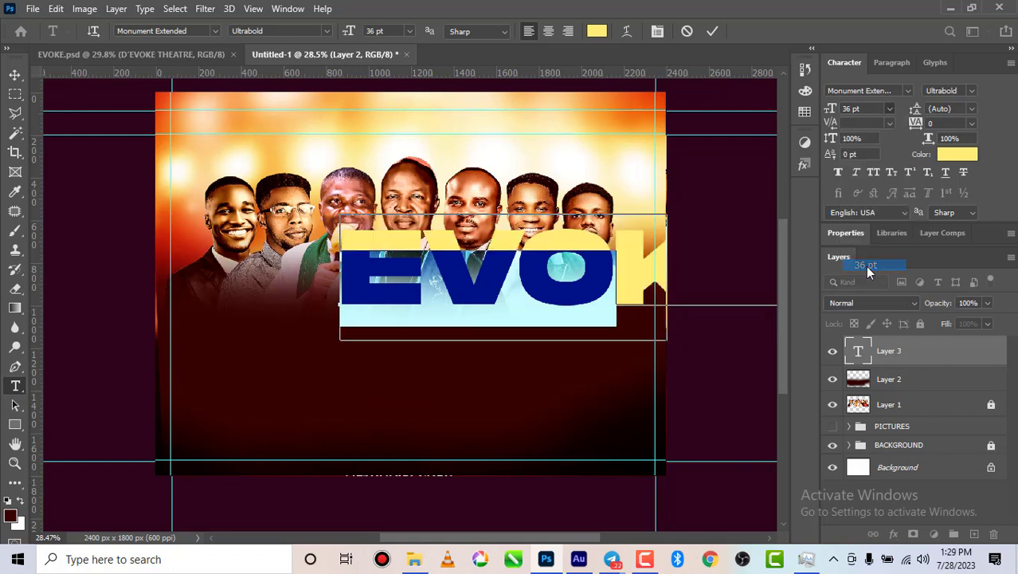
left_click(714, 30)
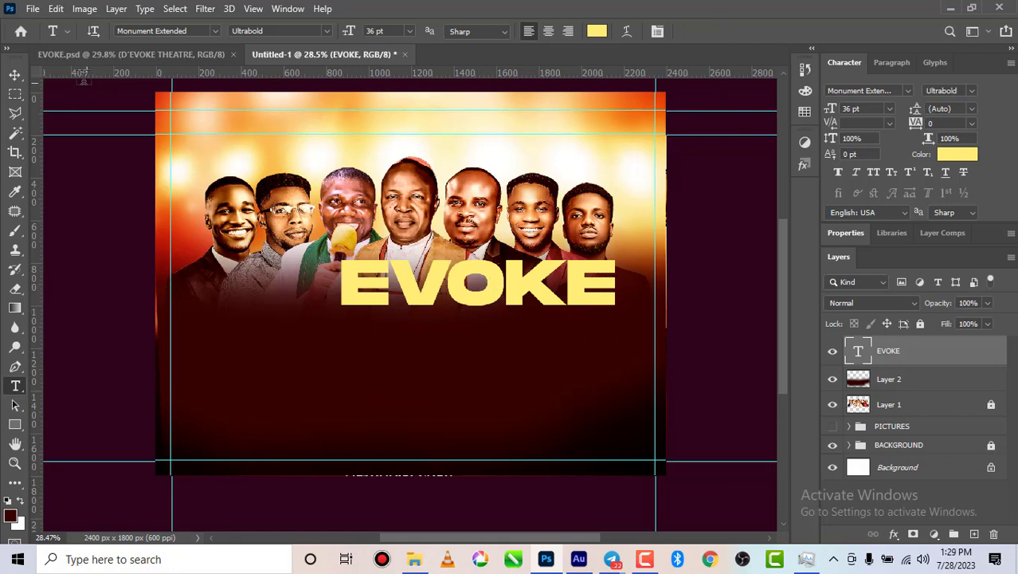
- Move the EVOKE title down over the men's lower edge, enlarge it to about 133.57% and centre it horizontally on the flyer
left_click(15, 74)
left_click_drag(434, 296, 339, 321)
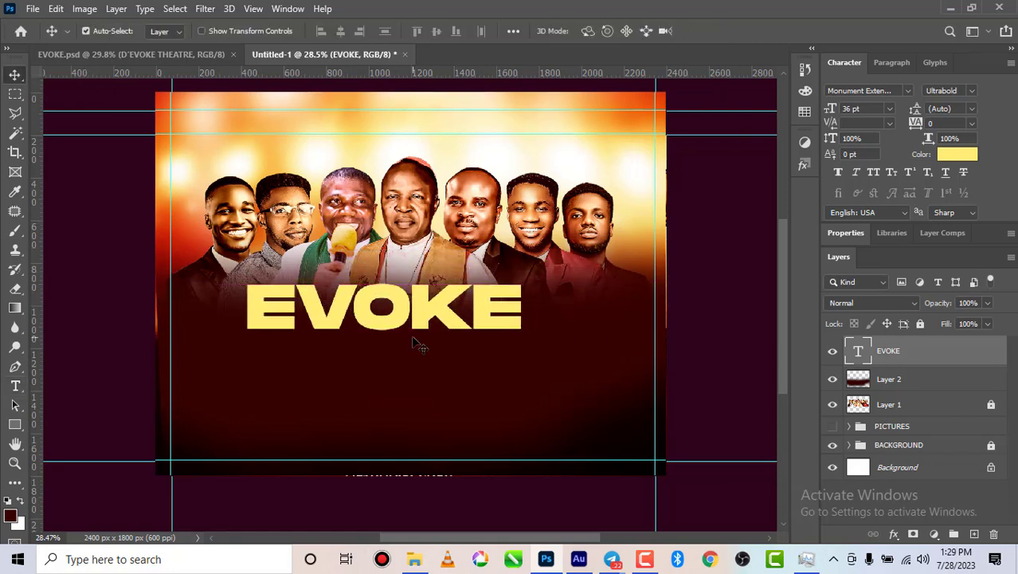
key("ctrl+t")
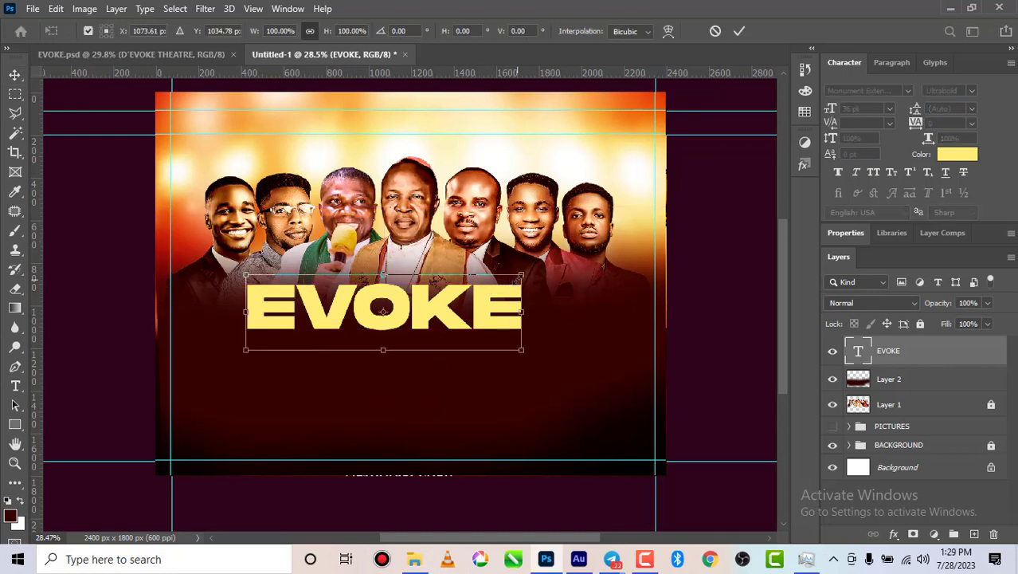
left_click_drag(521, 276, 583, 256)
left_click_drag(239, 352, 215, 357)
left_click_drag(443, 318, 455, 317)
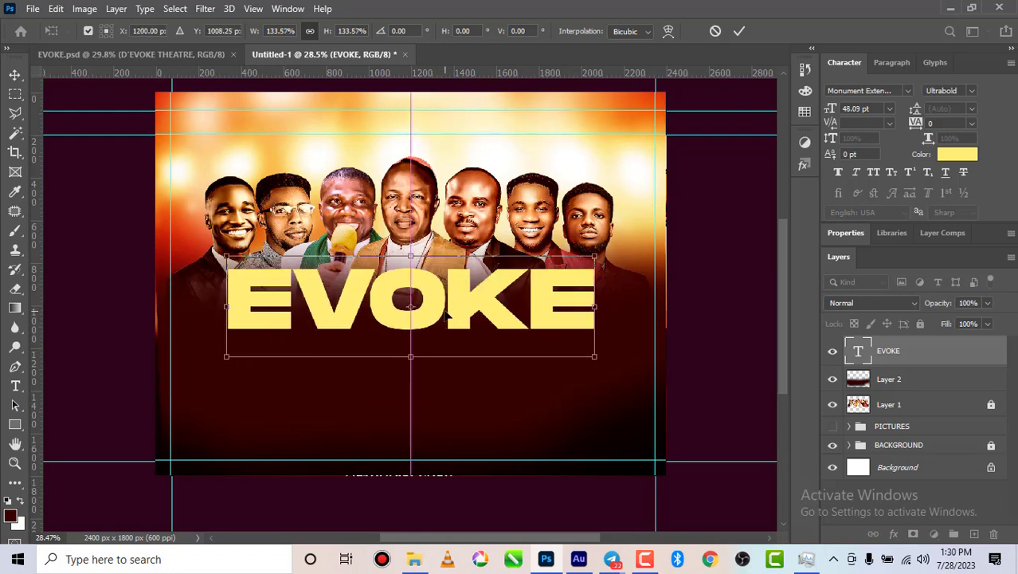
left_click(737, 32)
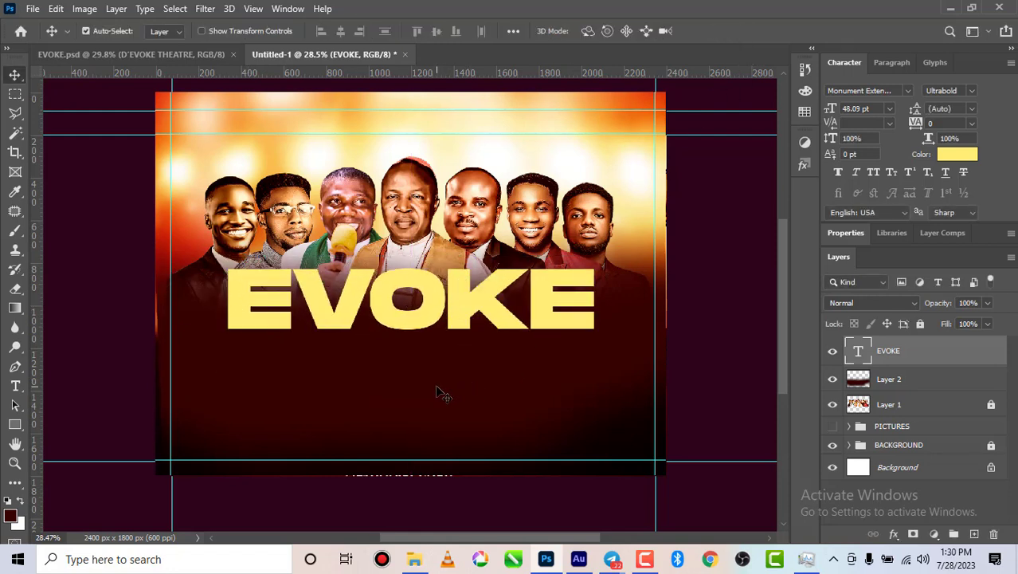
- Shift the dark red Layer 2 slightly down and enlarge it to about 103.17%, extending past the flyer's lower corners
left_click_drag(435, 384, 430, 394)
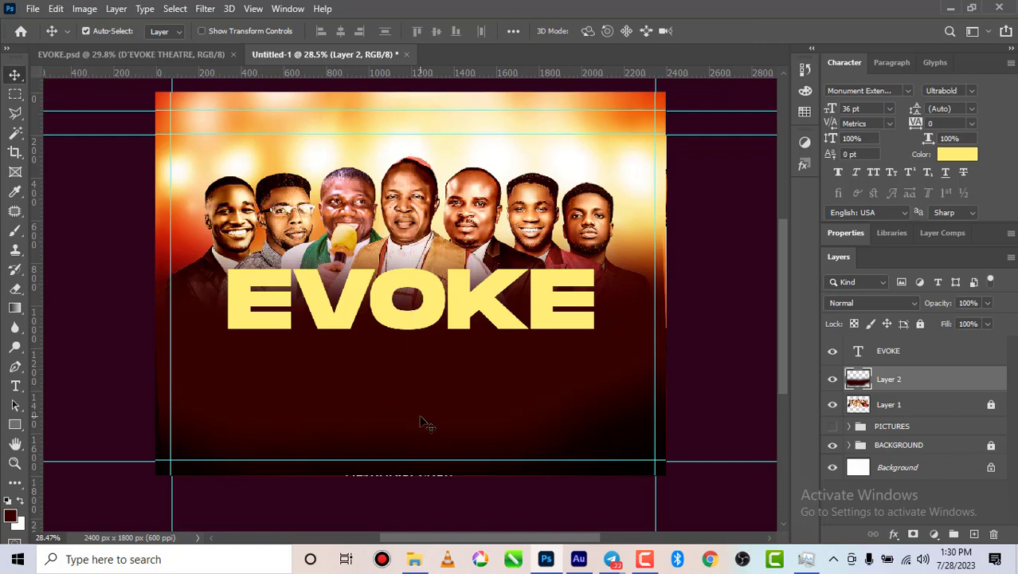
key("ctrl+t")
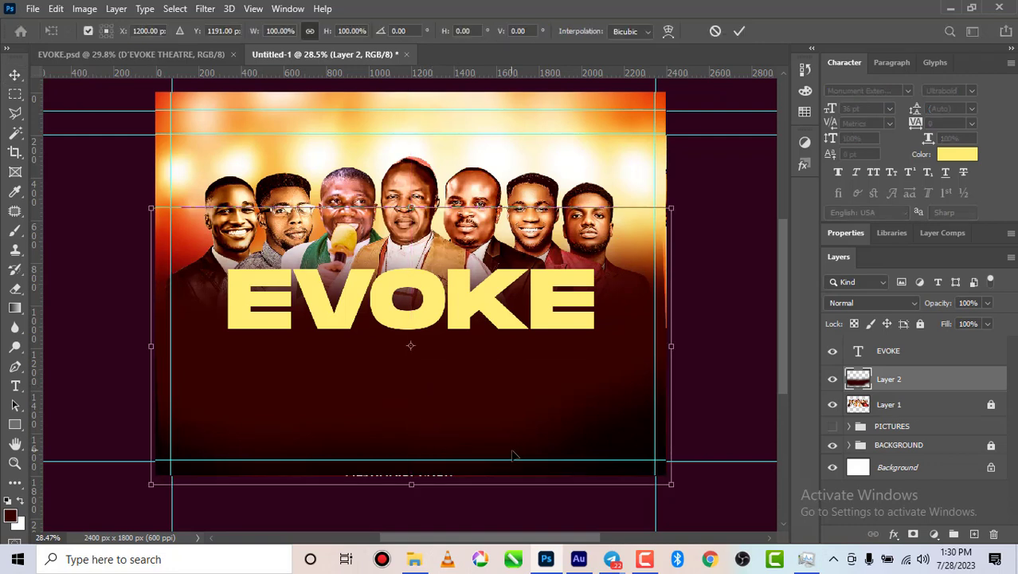
left_click_drag(674, 488, 676, 489)
left_click_drag(150, 485, 137, 493)
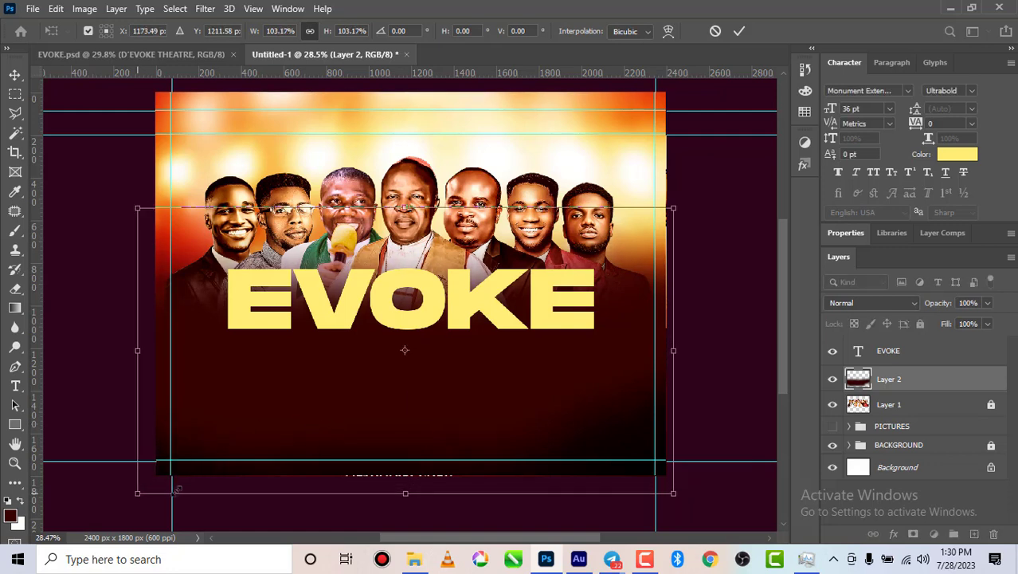
left_click(740, 32)
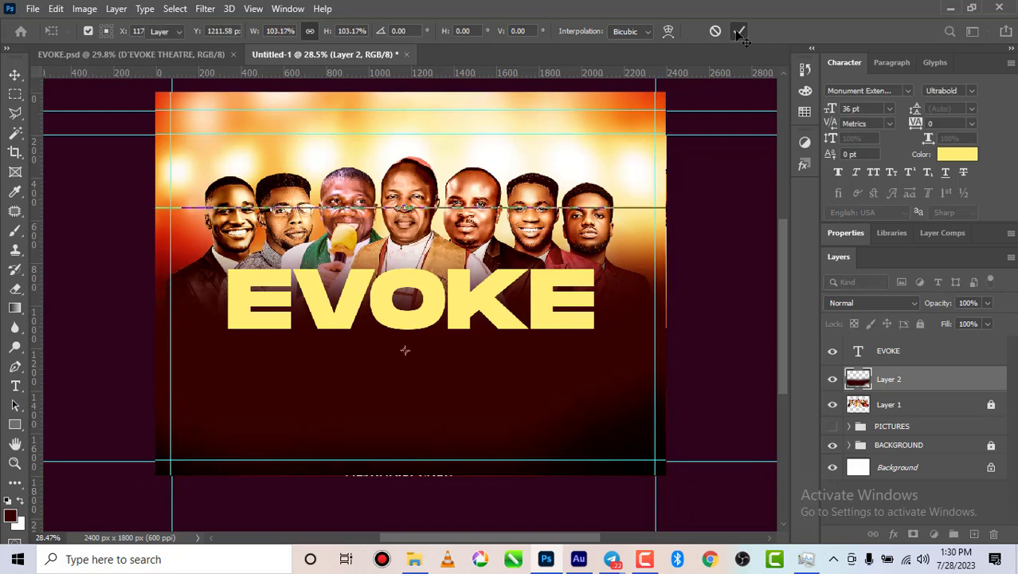
- Apply the pending transform of Layer 2 and fully lock the layer
left_click(920, 324)
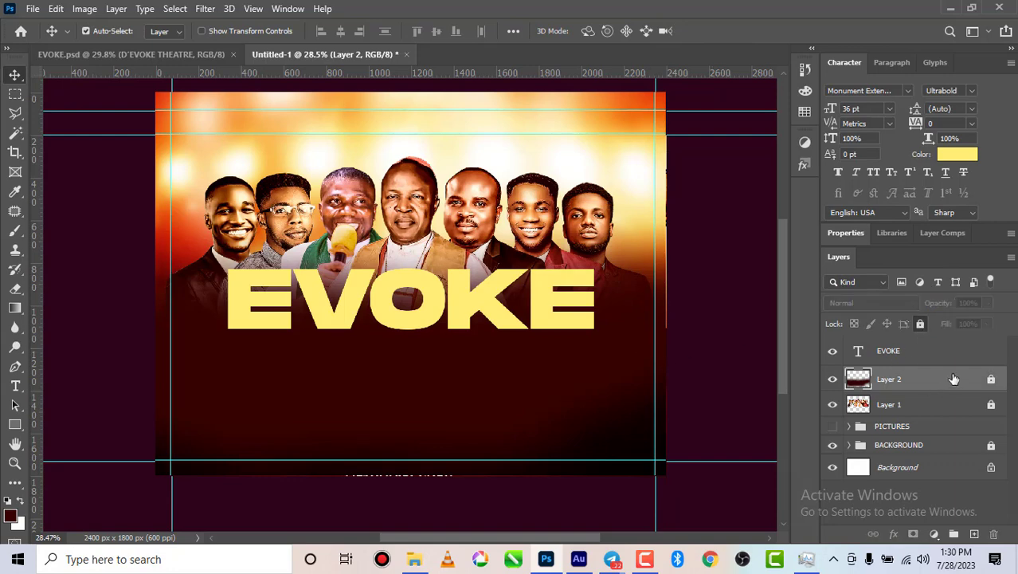
scroll(422, 312, "down", 1)
scroll(422, 313, "up", 3)
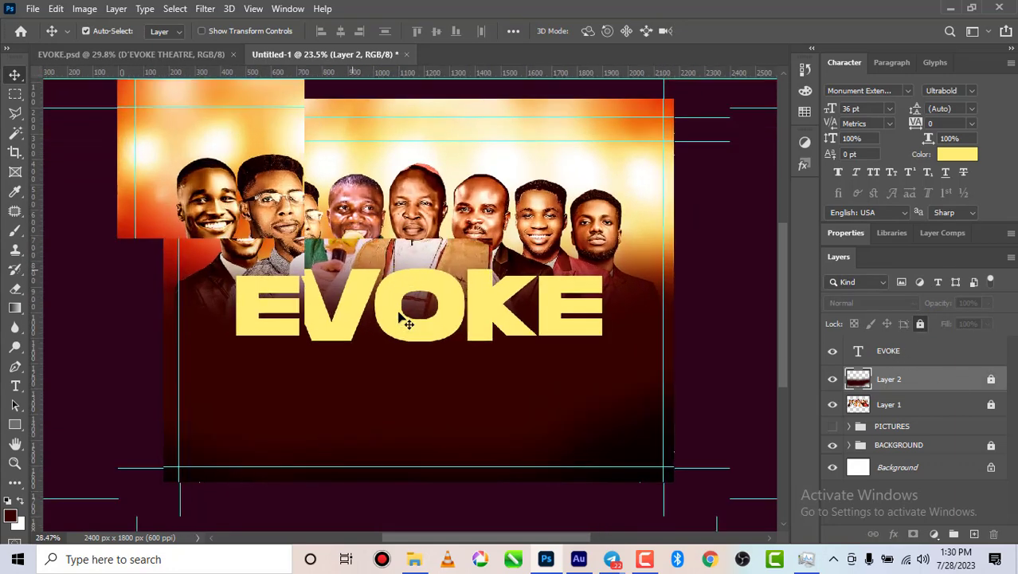
- Open the layer style settings of the EVOKE text layer and enable a Bevel & Emboss effect
left_click(396, 327)
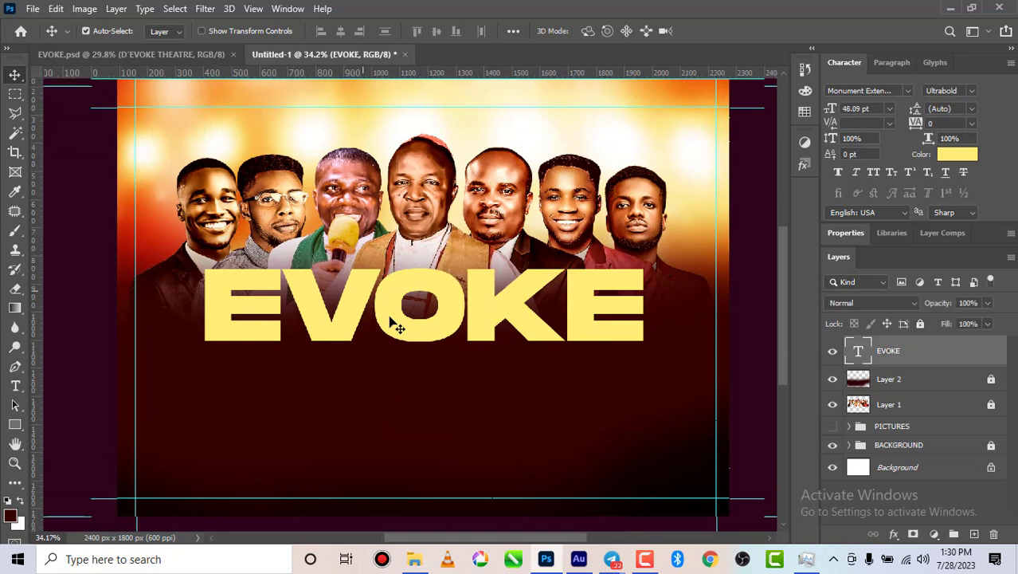
scroll(396, 327, "up", 1)
scroll(396, 326, "down", 1)
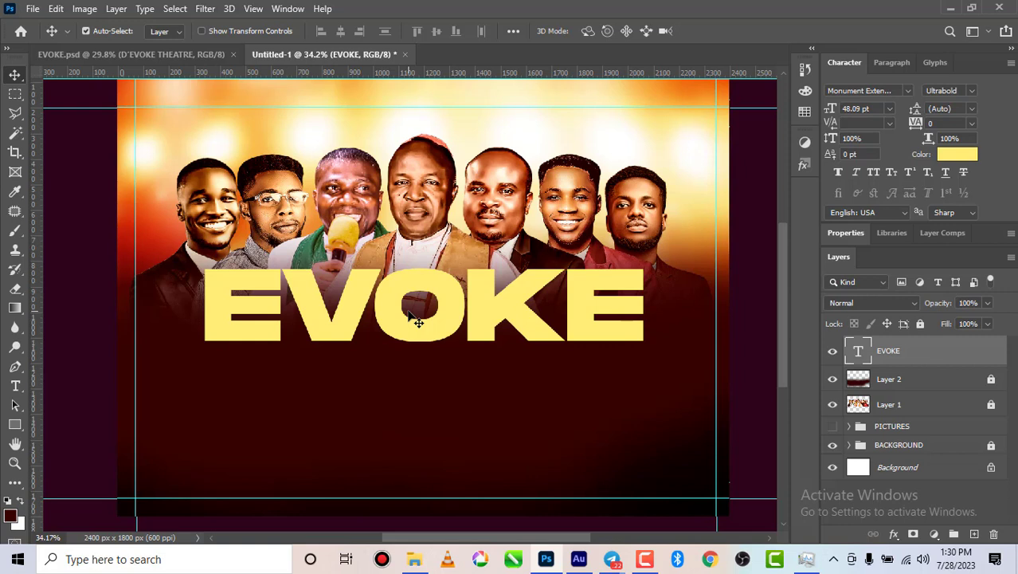
right_click(929, 351)
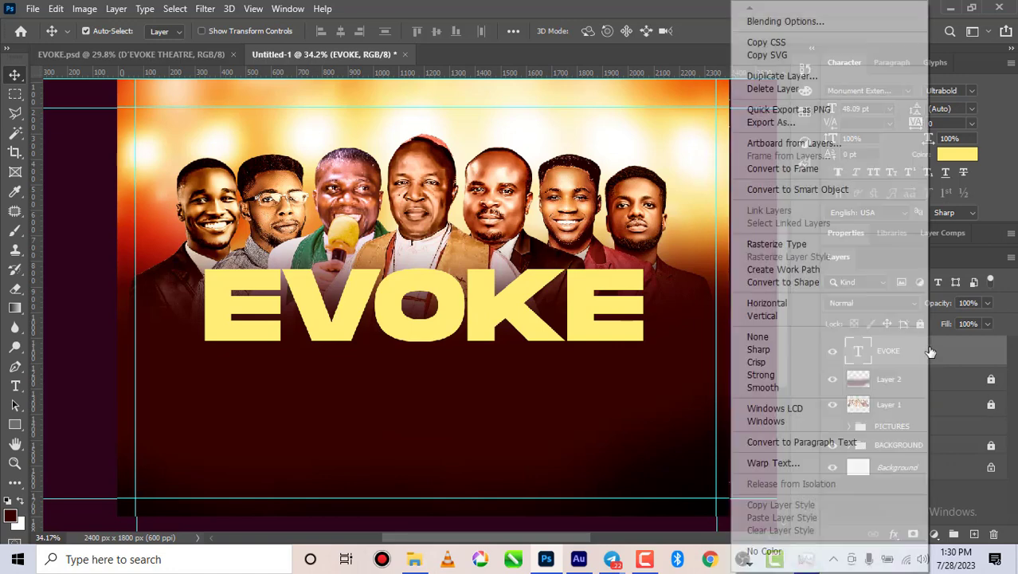
left_click(790, 22)
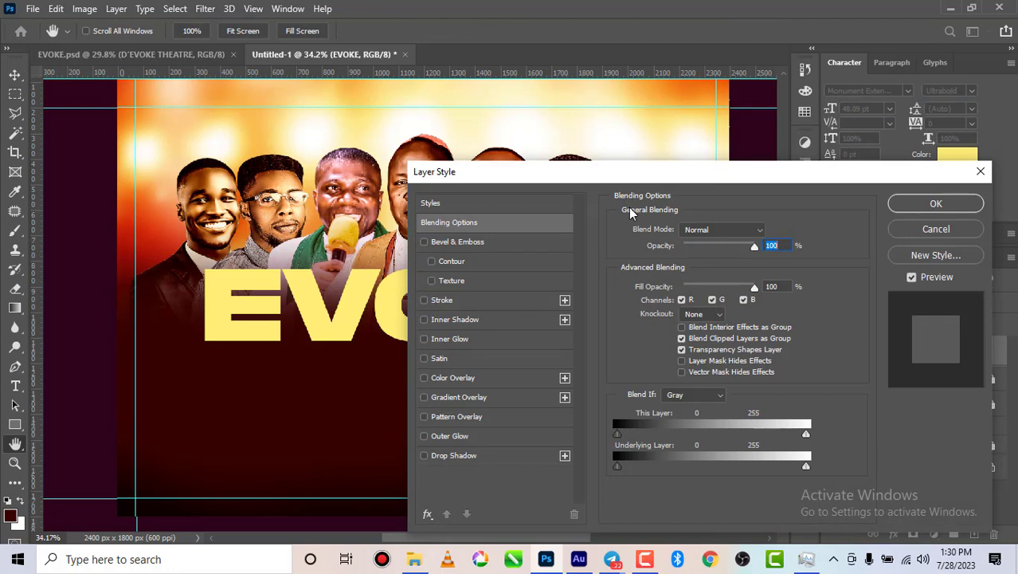
left_click(493, 244)
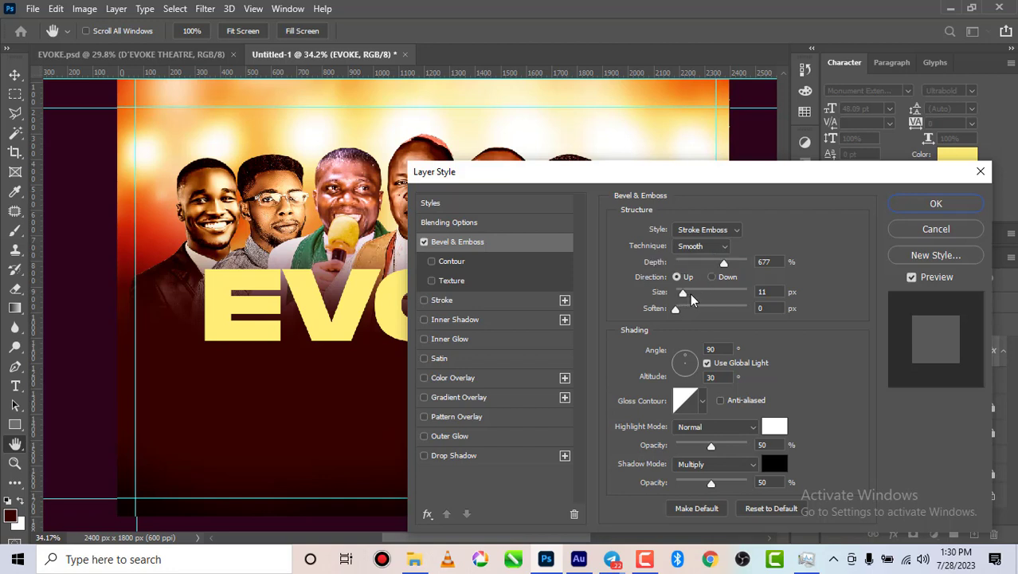
- Enable the bevel's Contour option and assign it the sawtooth-shaped contour preset
left_click(479, 261)
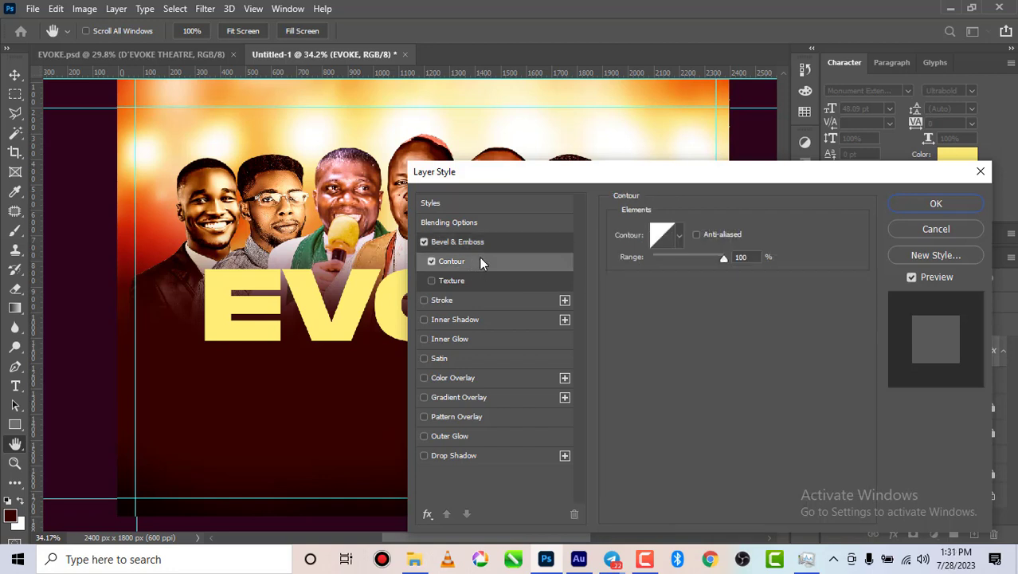
left_click(679, 239)
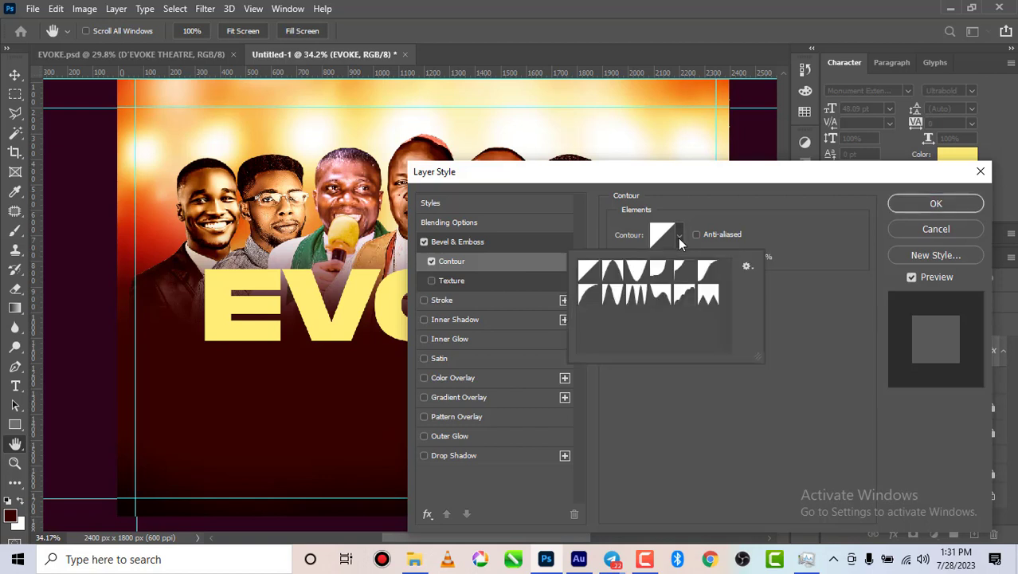
left_click(708, 297)
double_click(708, 300)
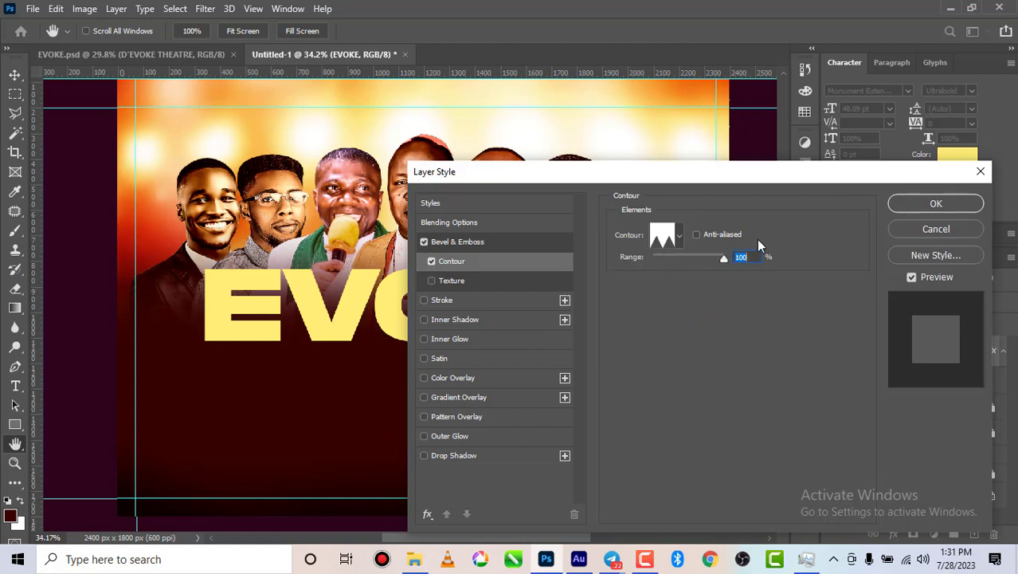
- Add a dark red Stroke effect to the EVOKE text, using Center position and Normal blend mode
left_click(469, 301)
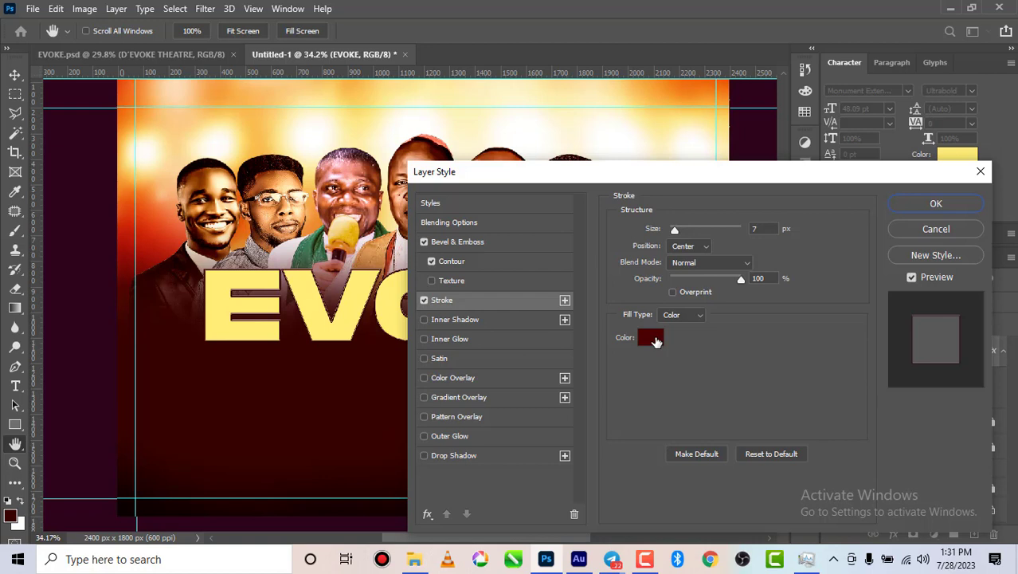
left_click(693, 246)
left_click(692, 246)
left_click(699, 262)
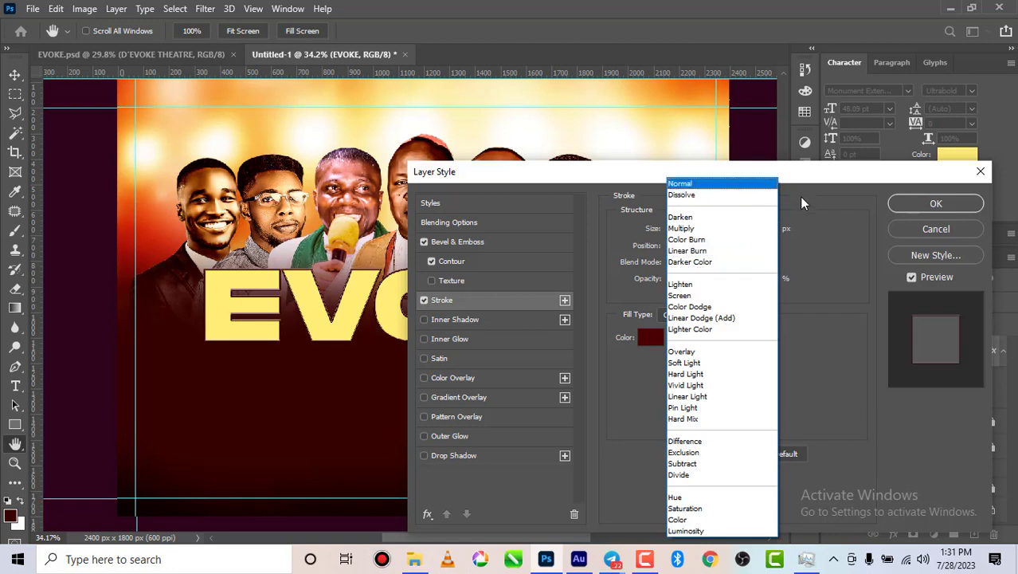
left_click(792, 208)
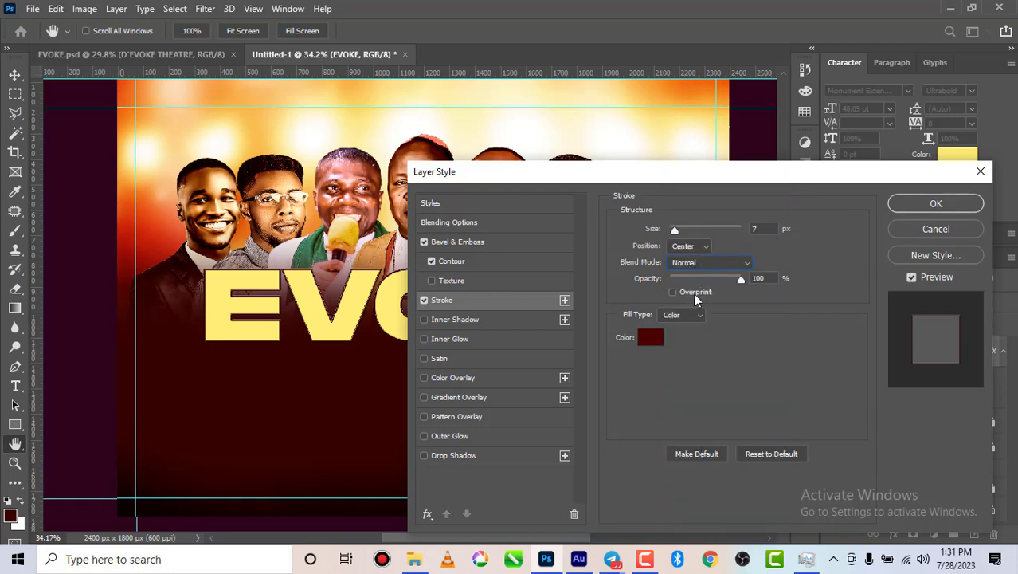
- Add a red Inner Shadow effect in Multiply mode to the EVOKE text
left_click(481, 318)
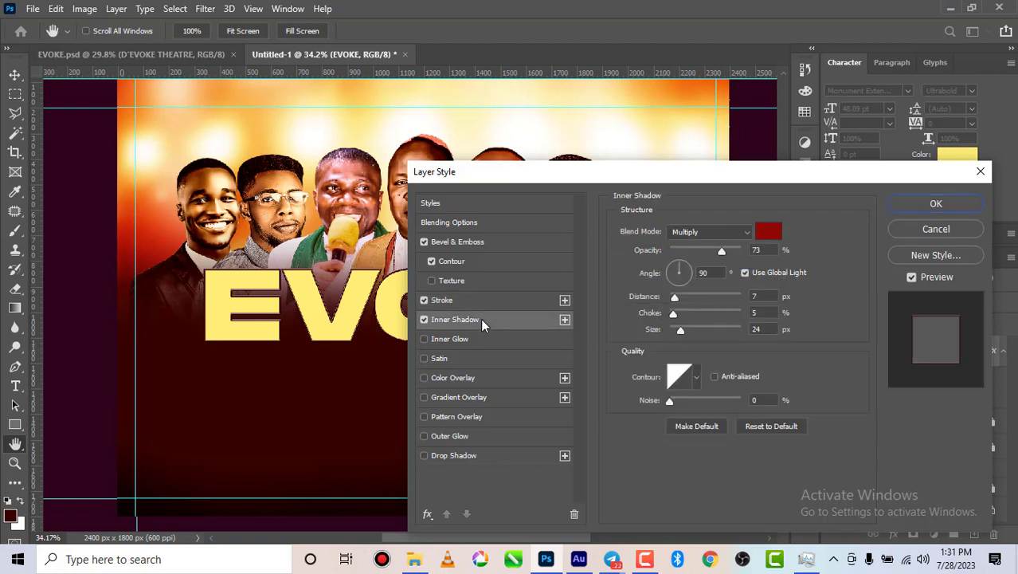
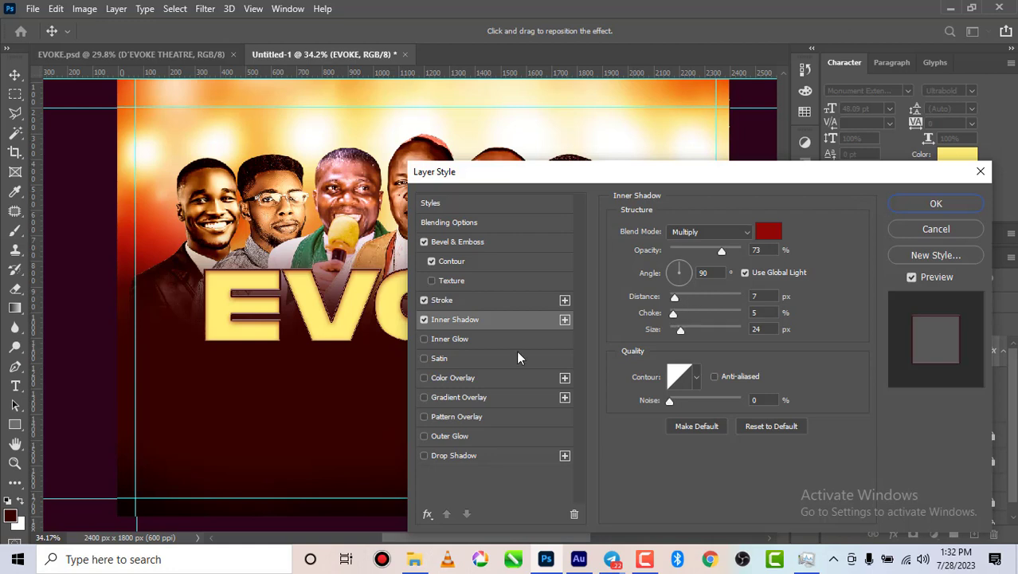
left_click(476, 298)
left_click(481, 322)
- Add an Inner Glow effect to the EVOKE text with the pale yellow colour f8eda7
left_click(475, 338)
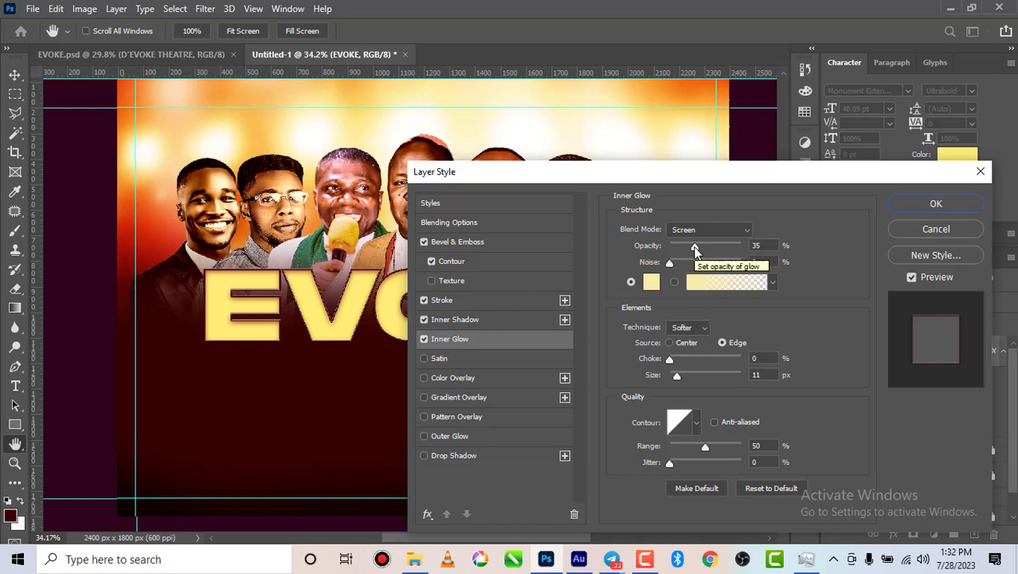
left_click(651, 282)
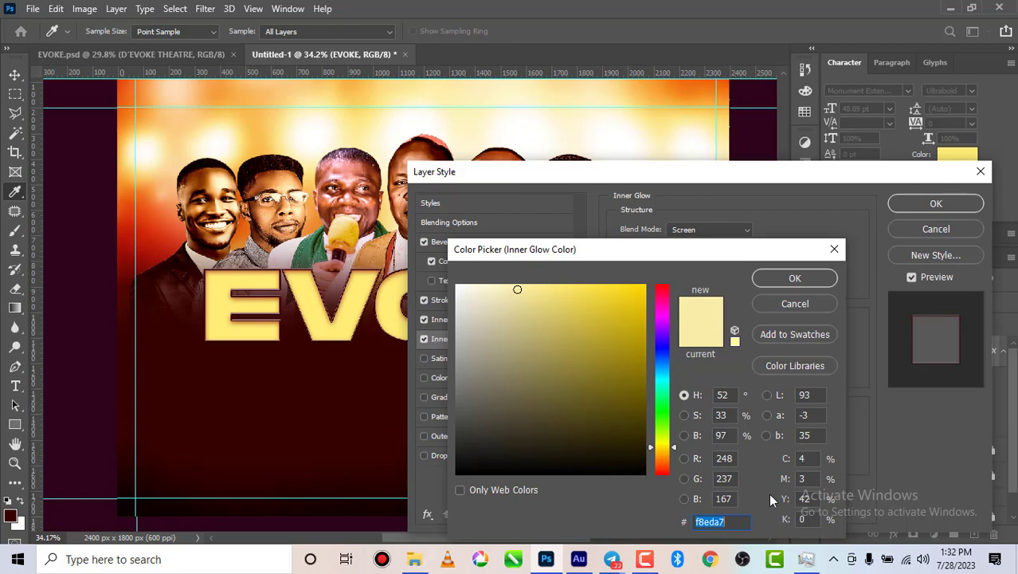
left_click(796, 278)
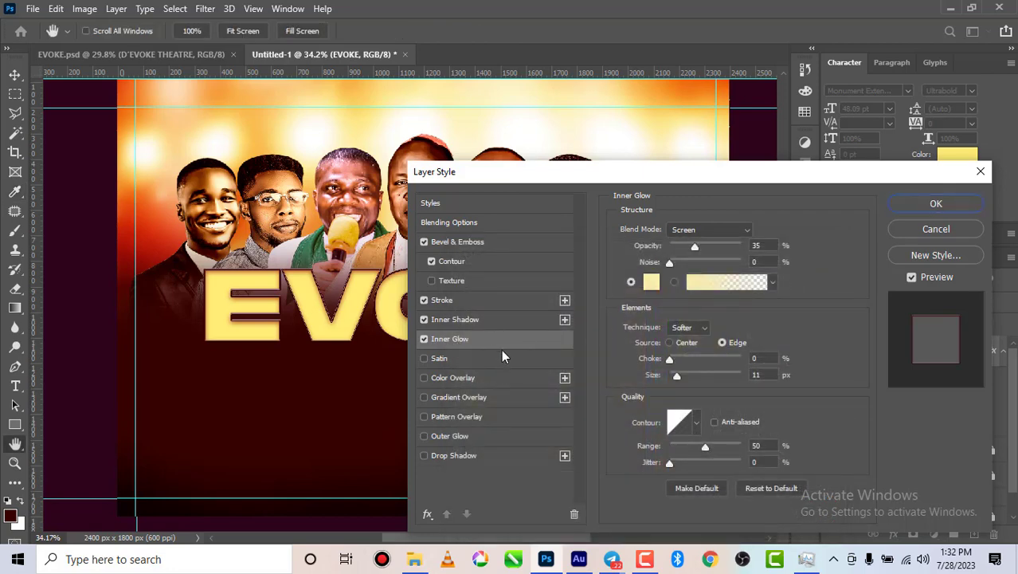
- Add a Gradient Overlay to the EVOKE text and use colour fff078 for the gradient's first stop
left_click(467, 398)
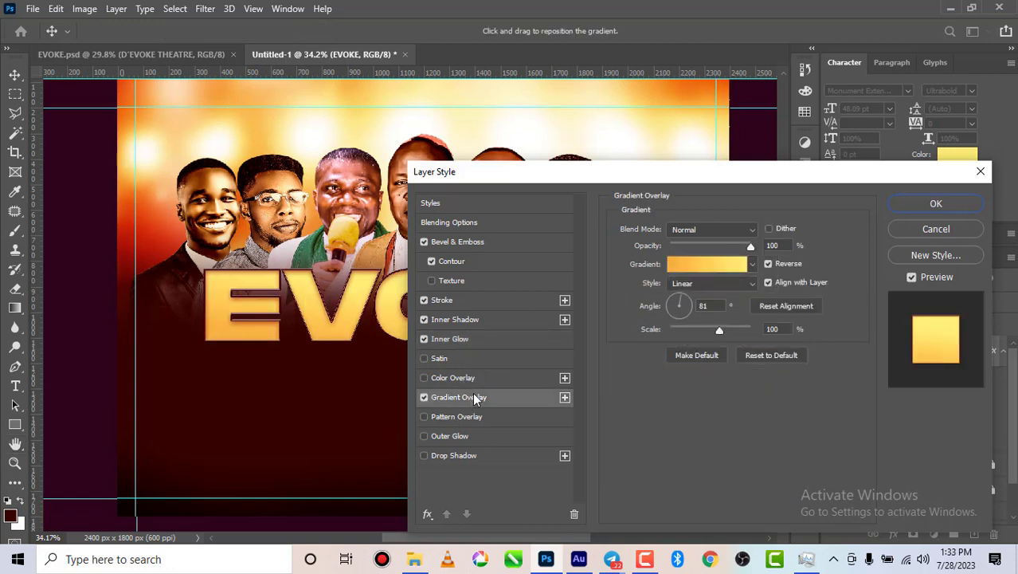
left_click(694, 261)
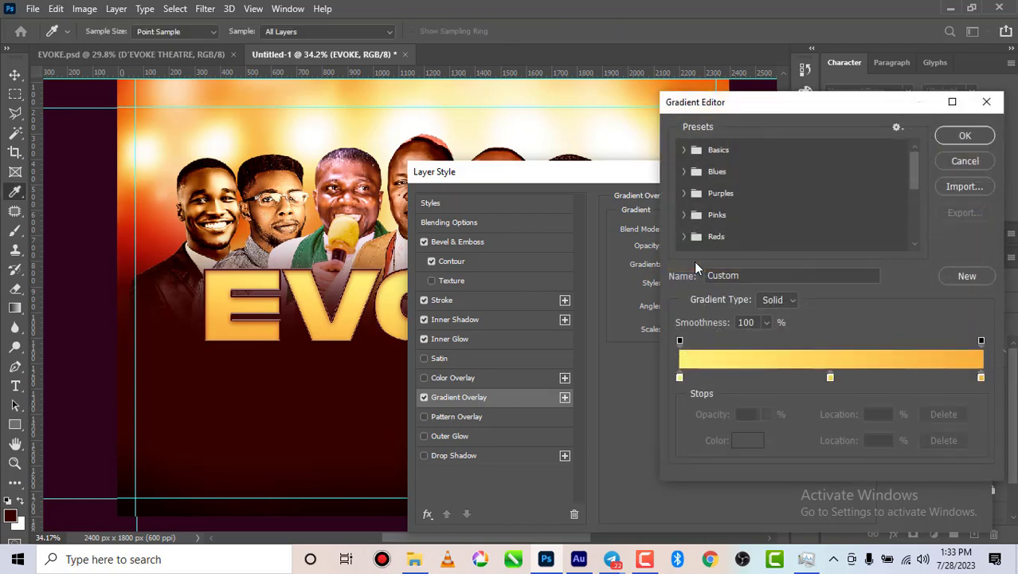
left_click(678, 377)
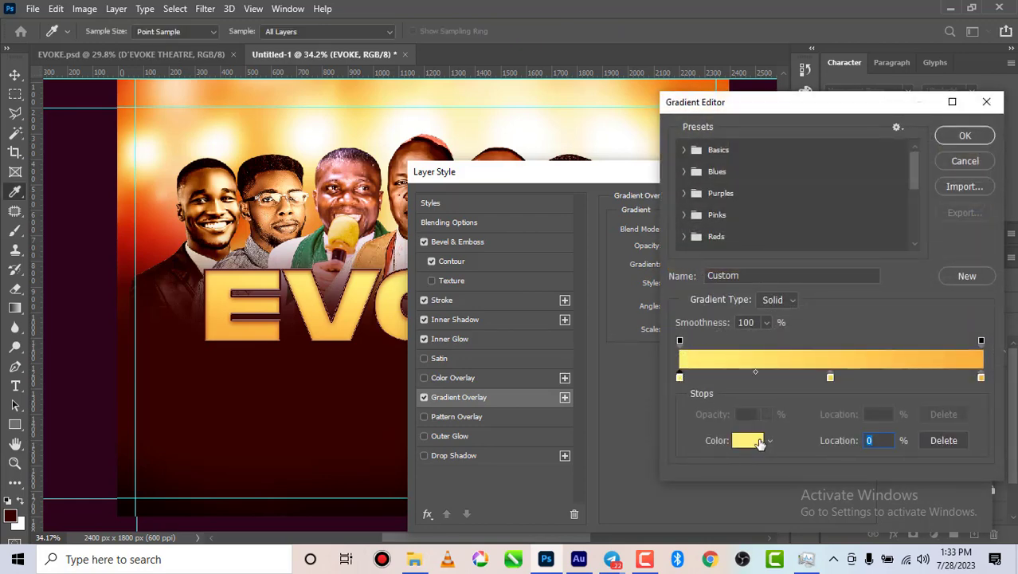
left_click(759, 444)
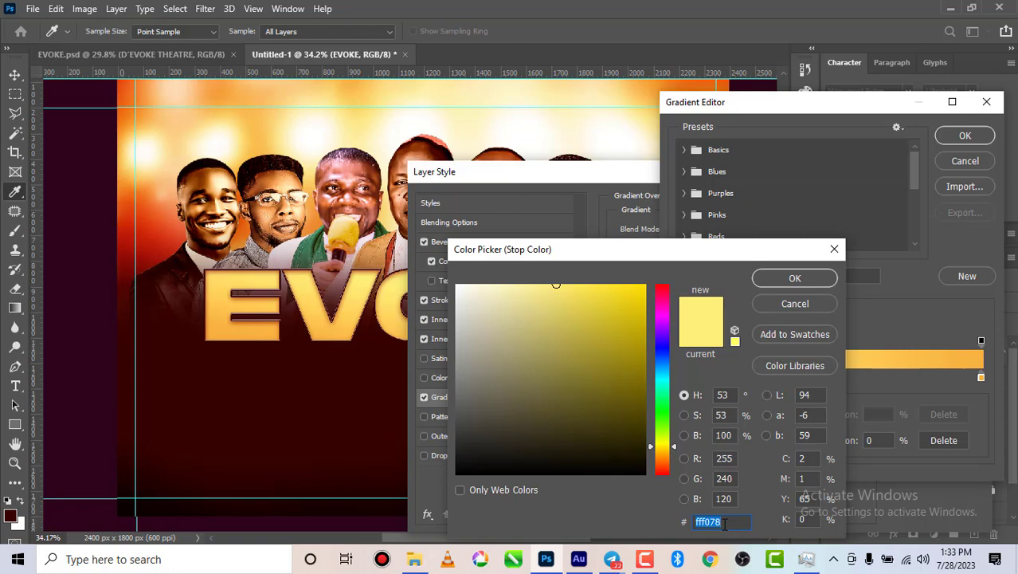
left_click(784, 279)
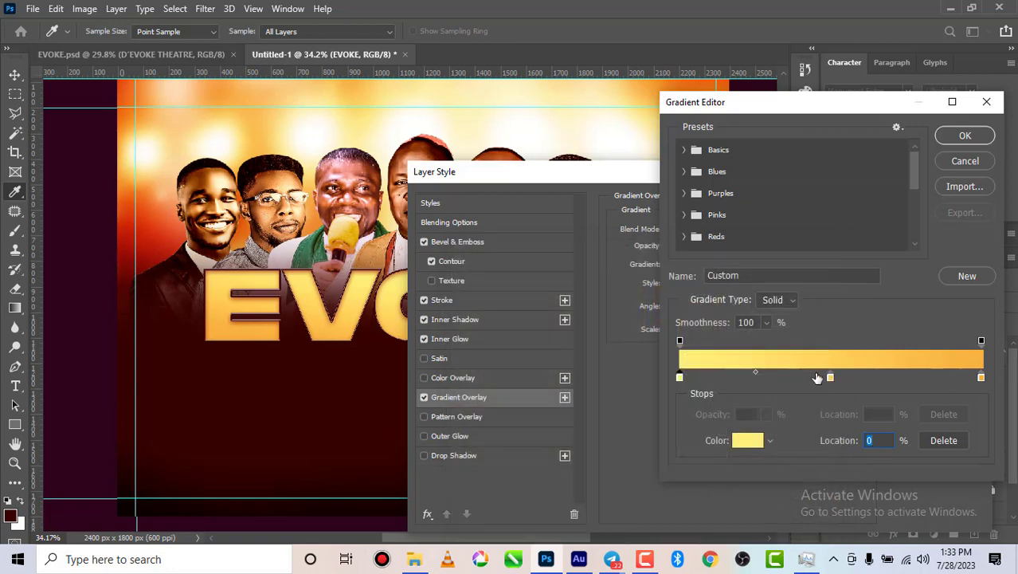
- Use ffd25b for the gradient's middle stop and f8b13d for its end stop, and accept the gradient
left_click(830, 377)
left_click(749, 441)
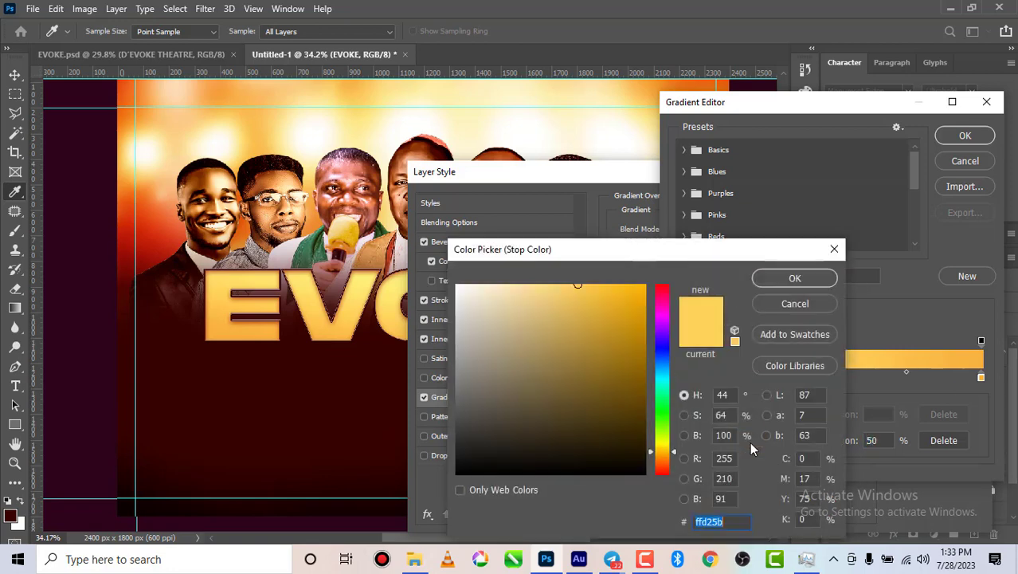
left_click(794, 279)
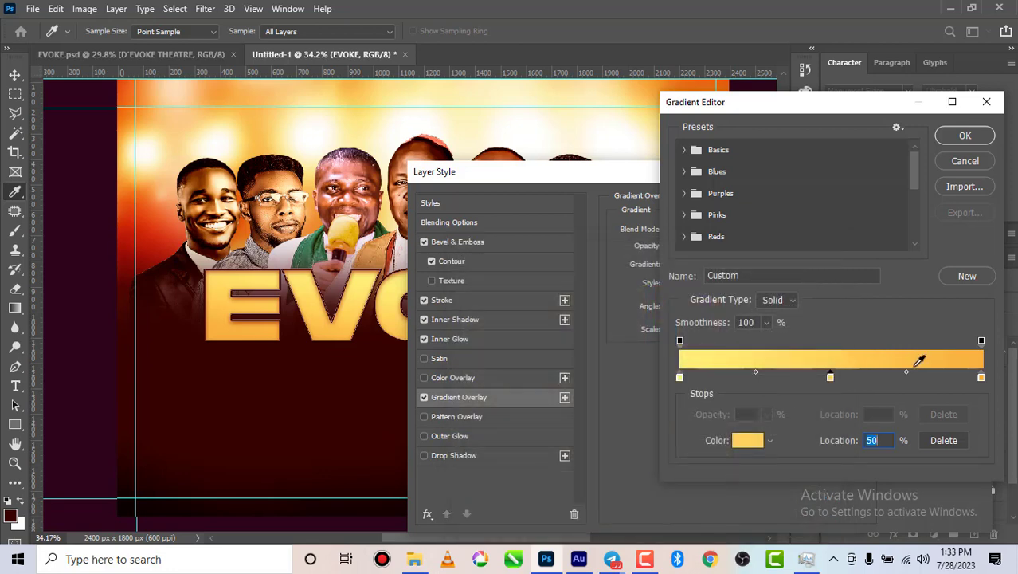
left_click(981, 377)
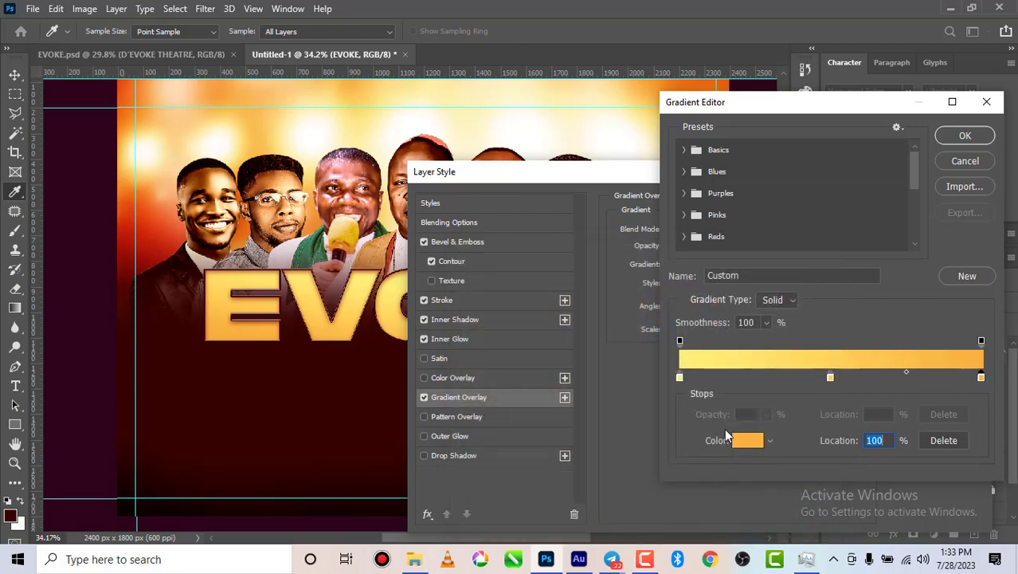
left_click(738, 443)
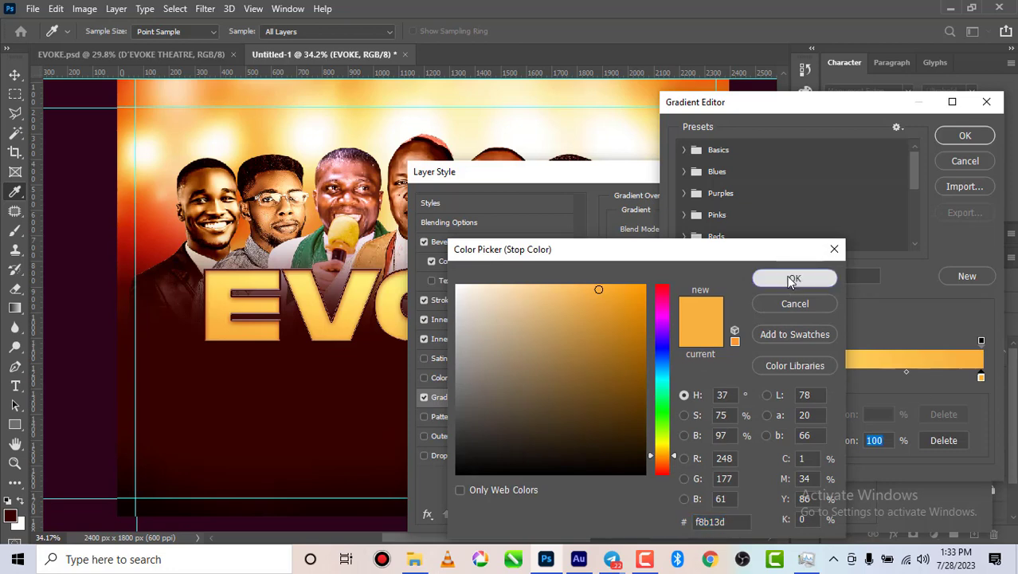
left_click(795, 276)
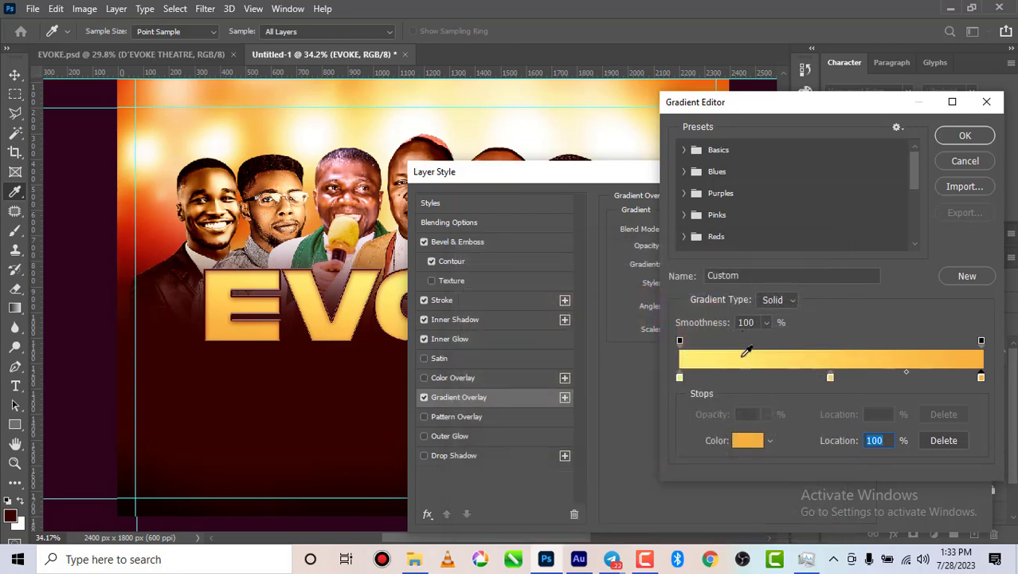
left_click(942, 132)
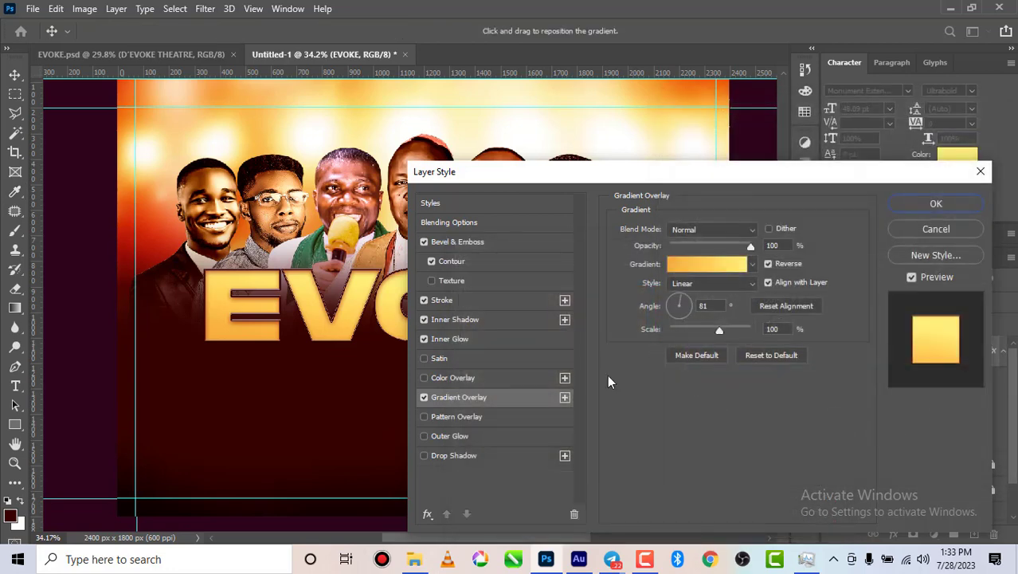
- Add a Drop Shadow with distance 29 px and size 35 px, and apply the layer style to the EVOKE text
left_click(452, 455)
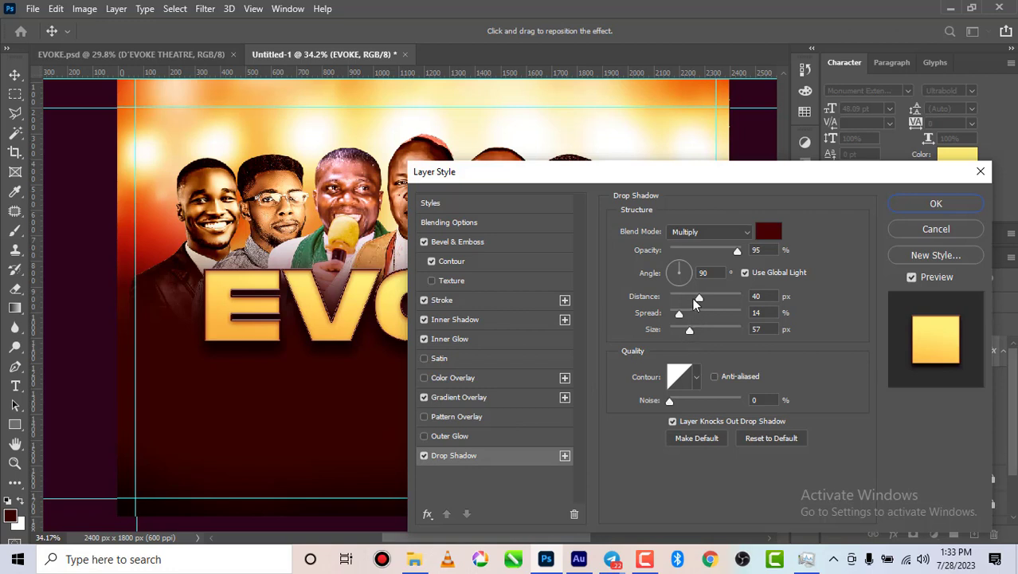
left_click_drag(693, 298, 684, 330)
left_click(908, 206)
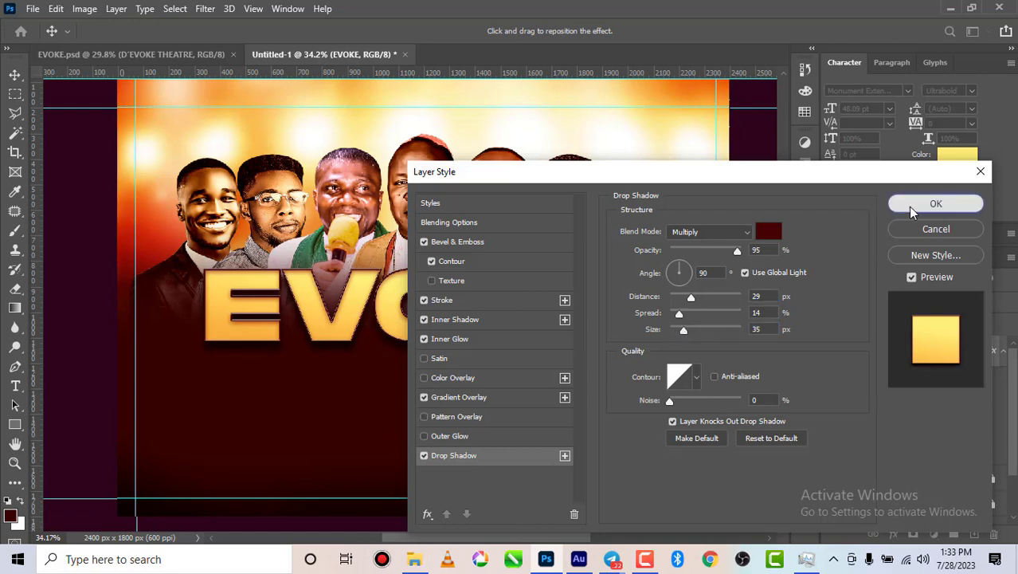
- Examine the layer effects on the EVOKE text, both in the overall flyer and at close range
scroll(473, 327, "down", 1)
scroll(472, 333, "down", 3)
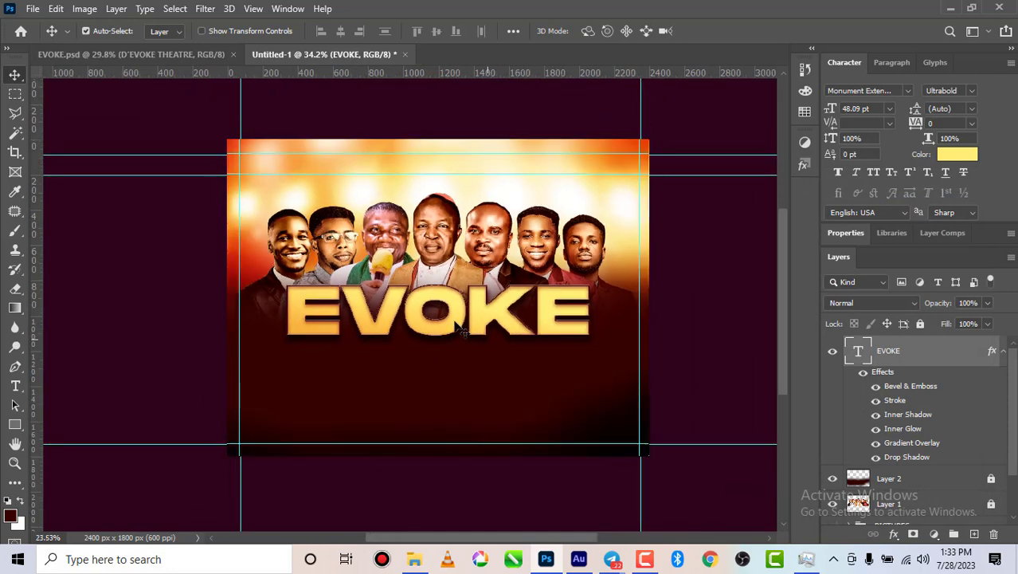
scroll(446, 318, "up", 2)
scroll(446, 317, "up", 4)
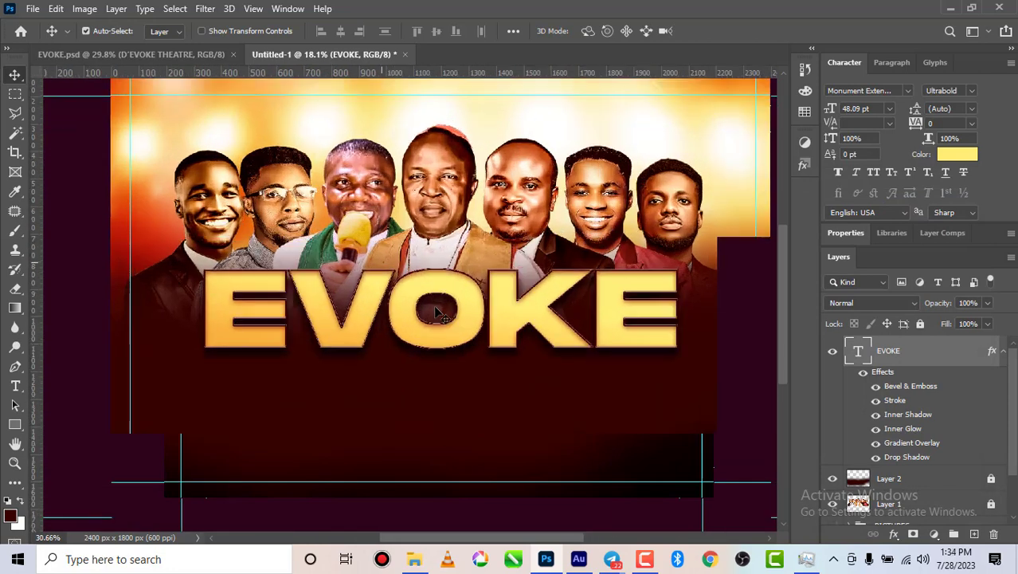
scroll(446, 310, "up", 4)
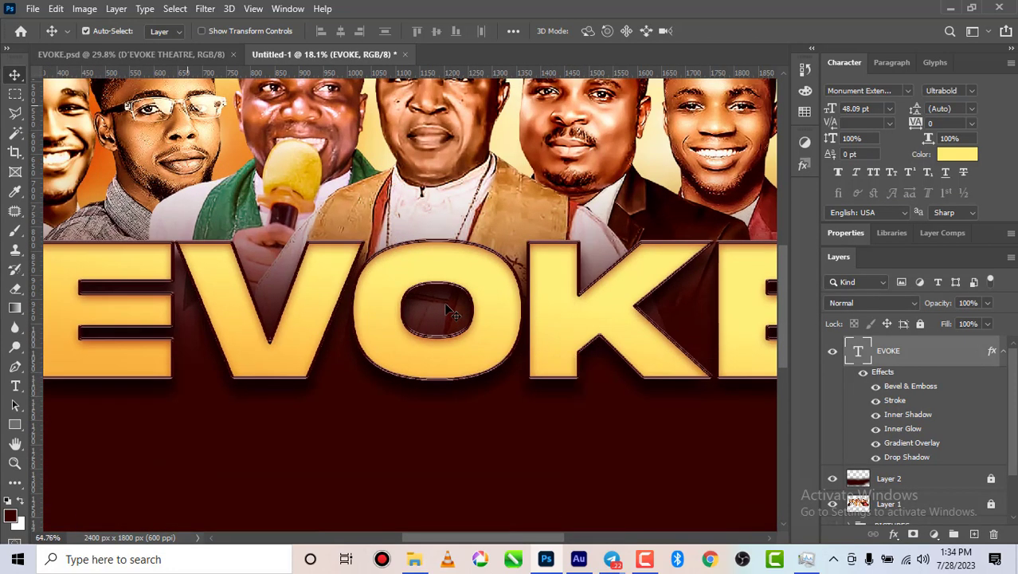
scroll(446, 311, "up", 3)
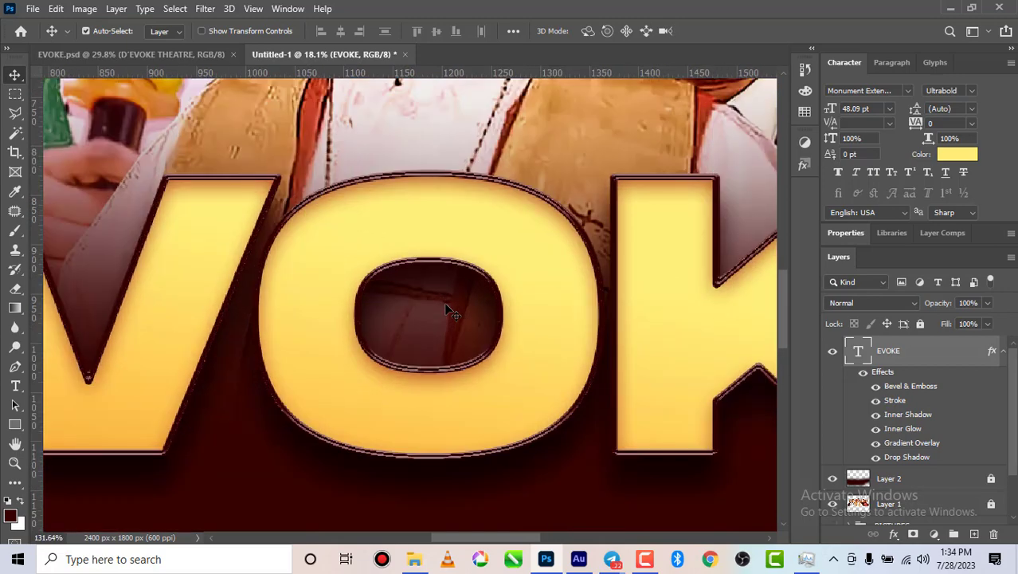
- Skew the EVOKE text vertically by -6.03° so it rises toward its final letter, and move it slightly lower on the flyer
scroll(447, 311, "down", 2)
scroll(448, 310, "down", 4)
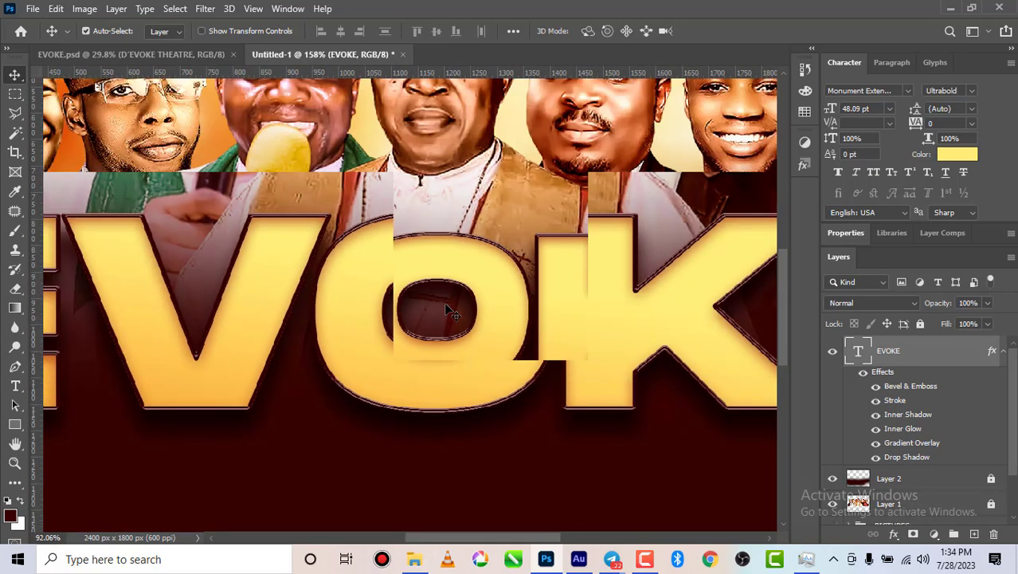
scroll(449, 311, "down", 2)
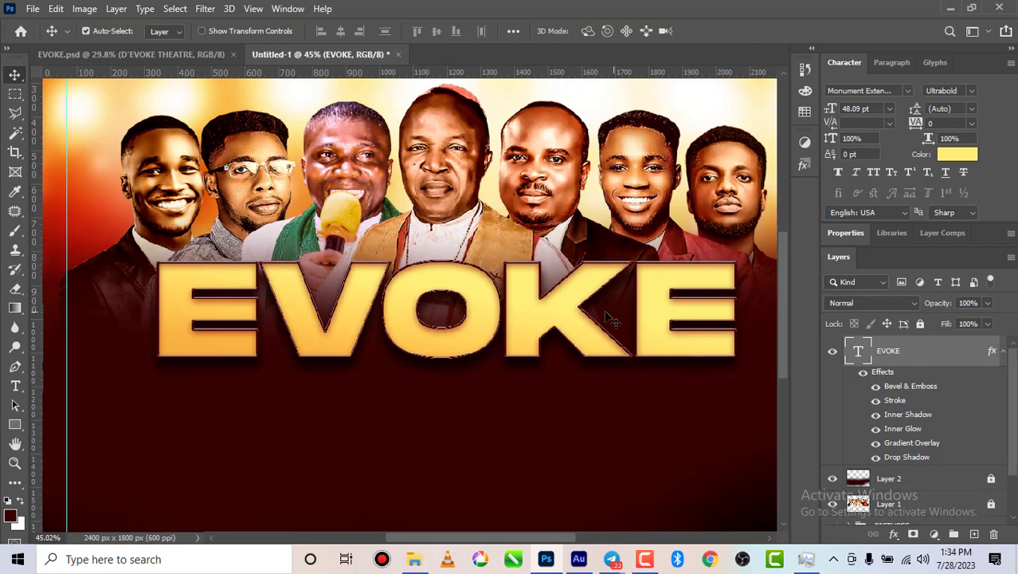
scroll(485, 325, "down", 2)
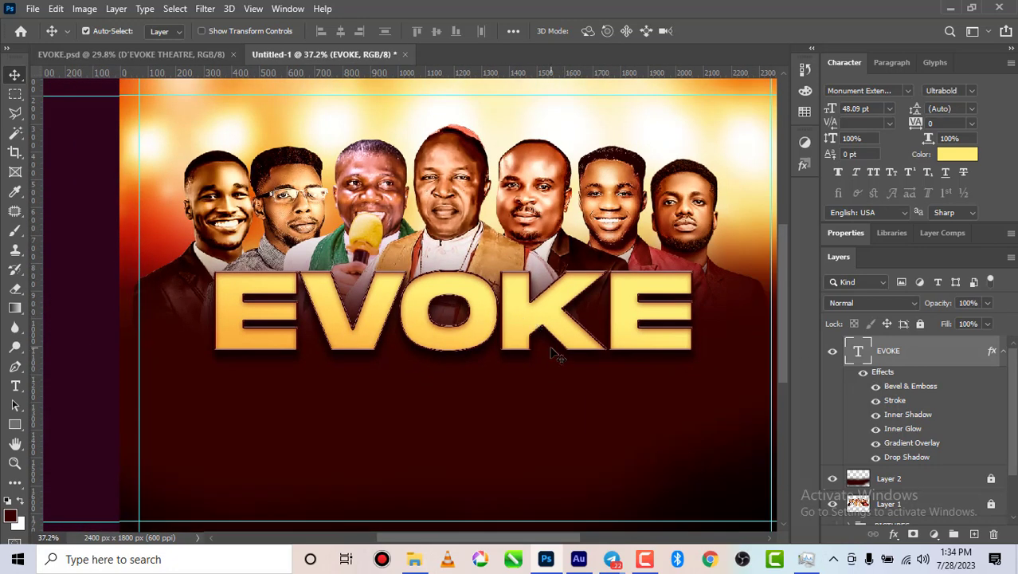
key("ctrl+t")
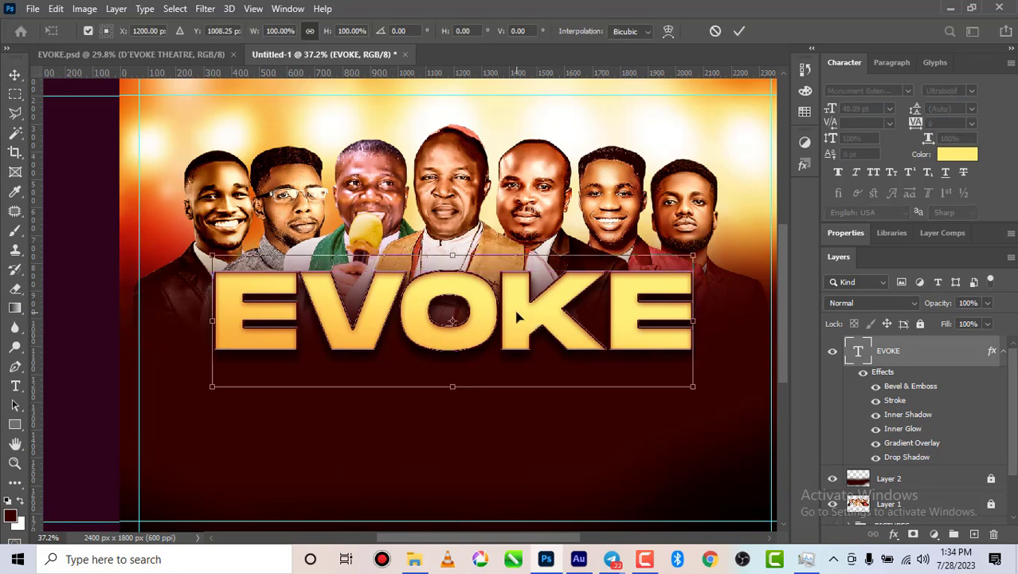
right_click(679, 285)
left_click_drag(694, 257, 694, 230)
left_click_drag(212, 389, 206, 414)
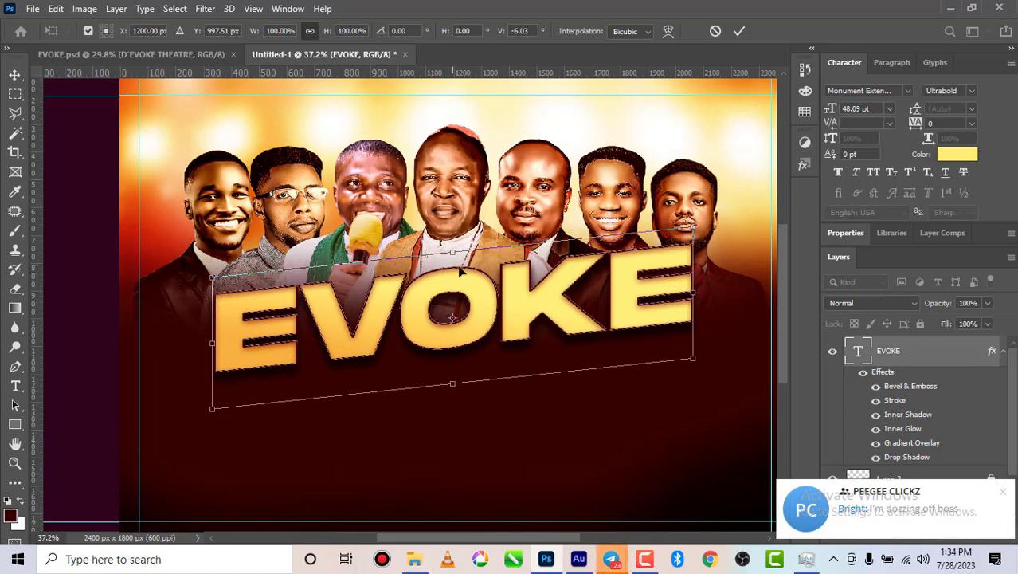
left_click(740, 30)
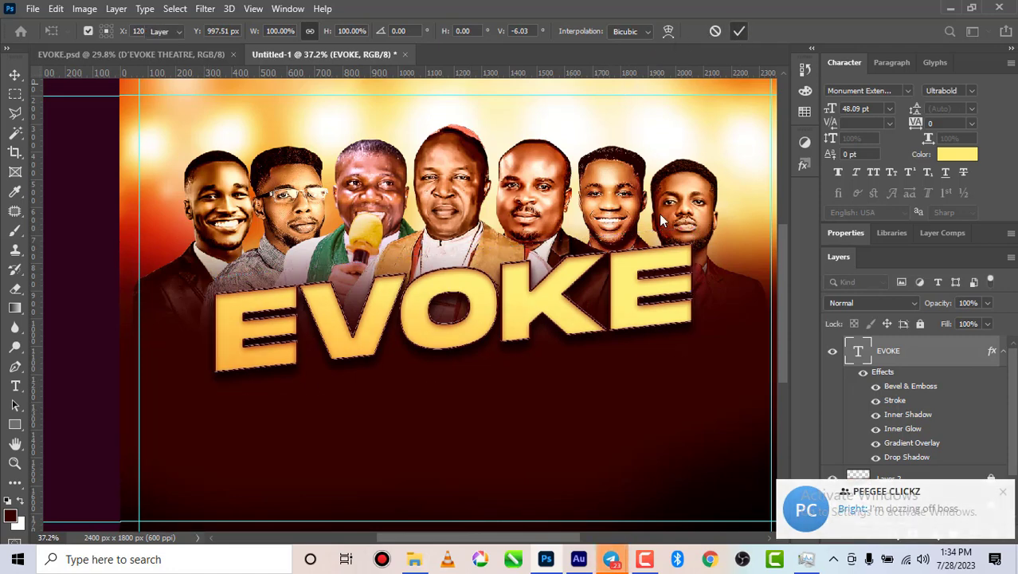
mouse_move(480, 329)
left_mouse_down()
mouse_move(488, 314)
mouse_move(488, 344)
left_mouse_up()
scroll(489, 344, "down", 3)
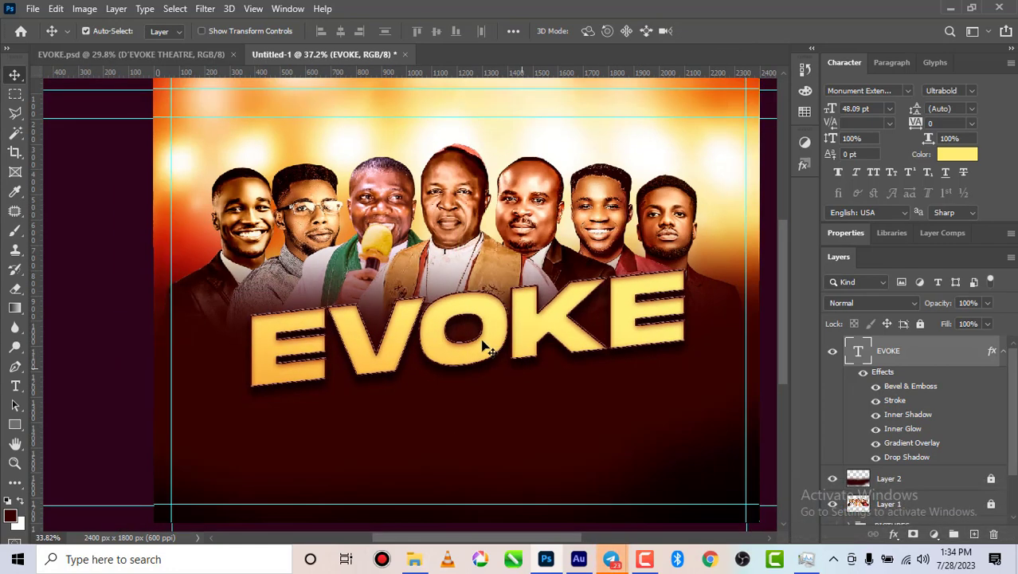
scroll(518, 338, "up", 1)
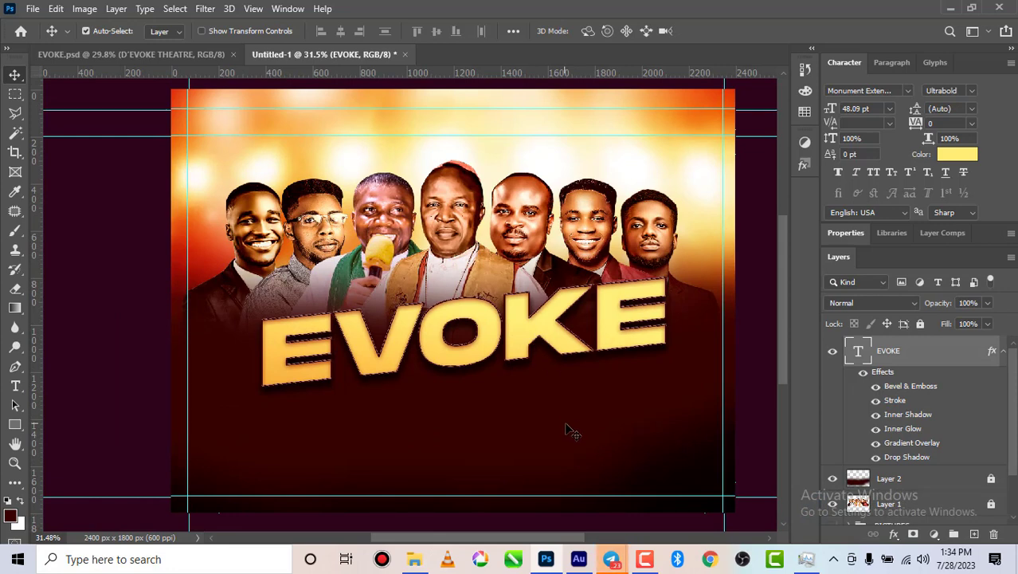
- Switch to Telegram and send the reply "NO PROBLEM" in the PEEGEE CLICKZ group chat
mouse_move(614, 564)
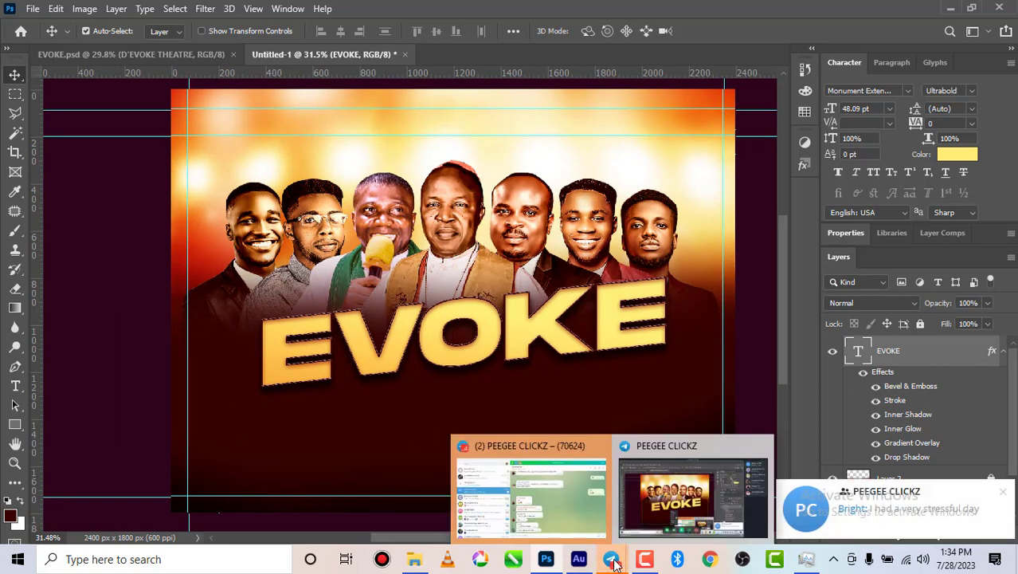
left_click(549, 520)
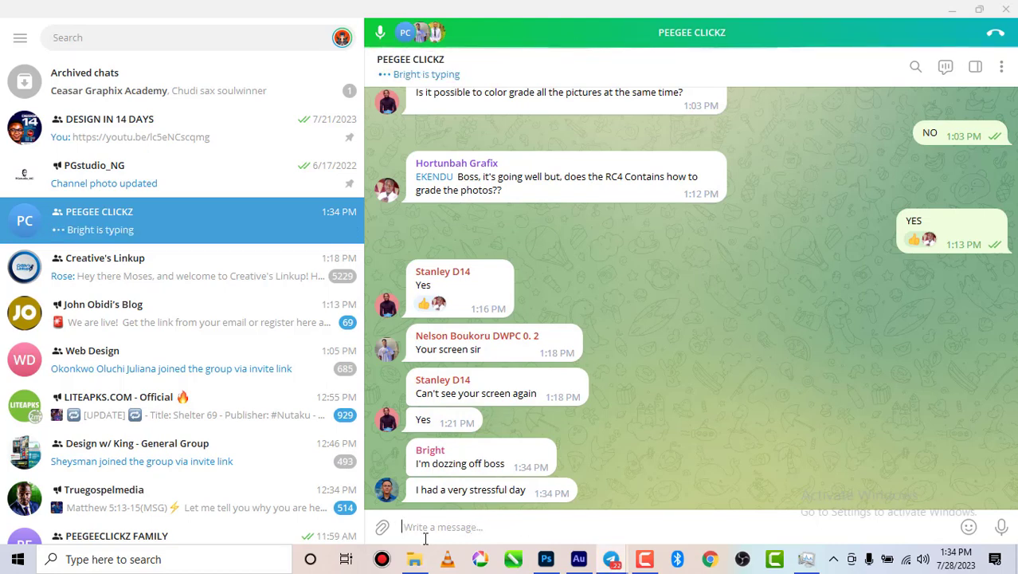
type("NO PRO")
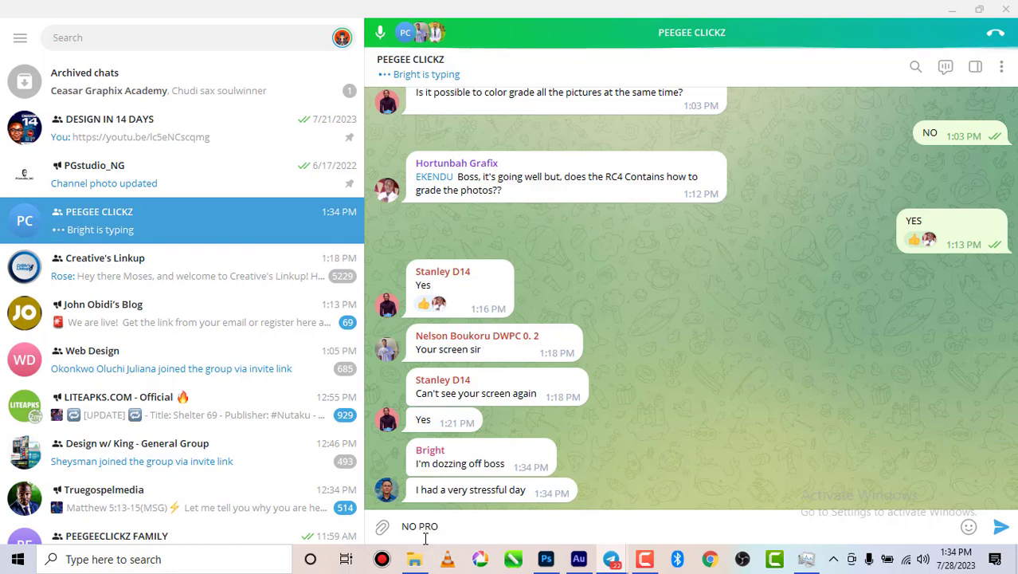
type("BLEM")
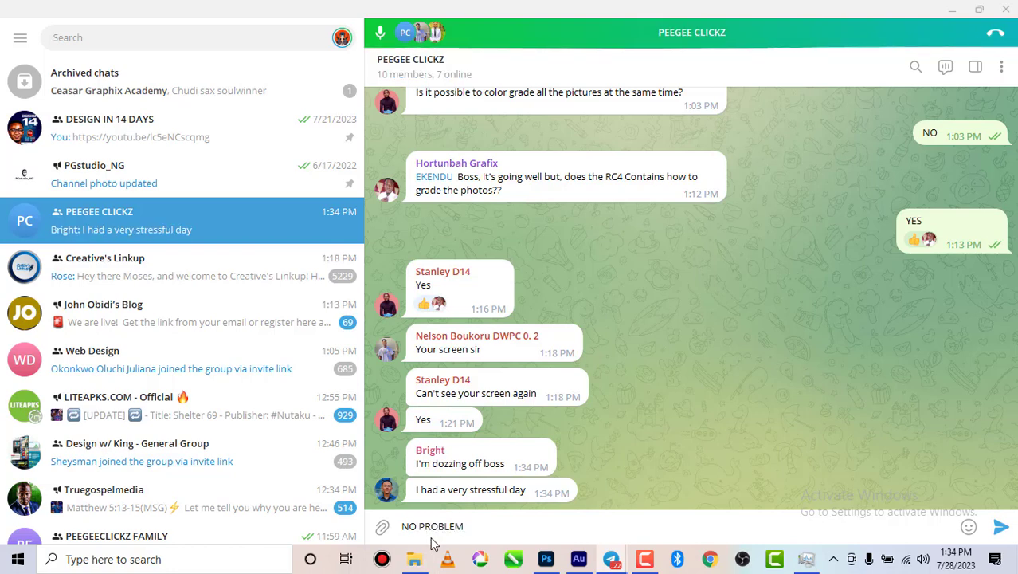
key("Return")
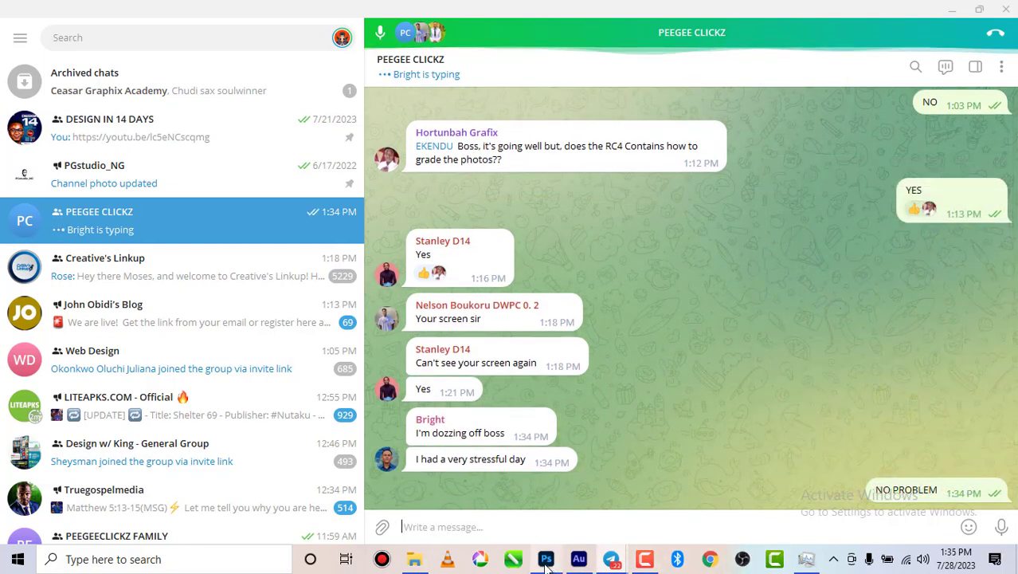
- Return to Photoshop and move the skewed EVOKE text slightly higher against the portraits
mouse_move(547, 562)
left_click(555, 522)
scroll(430, 383, "down", 3)
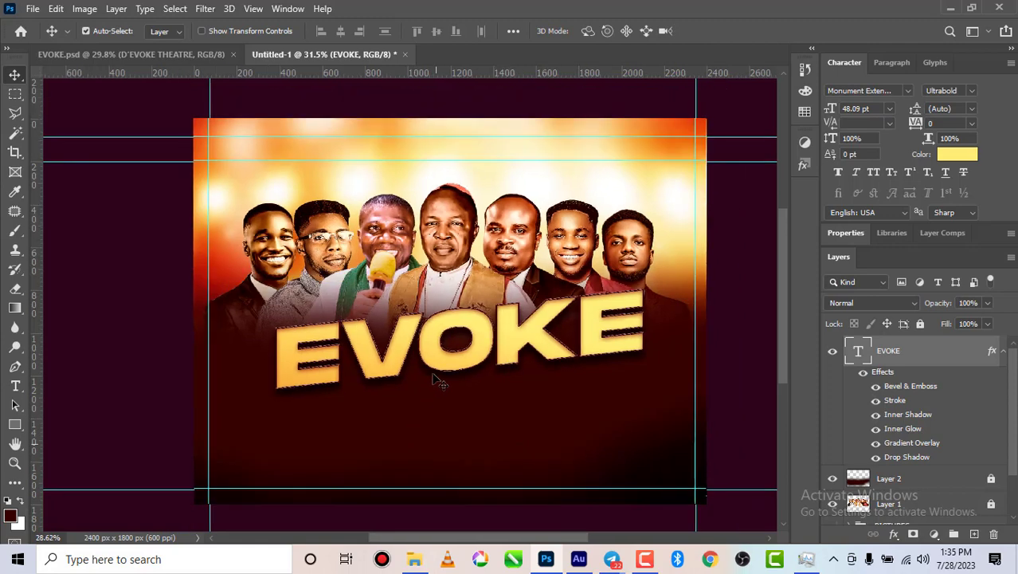
scroll(450, 363, "up", 2)
left_click_drag(452, 370, 452, 358)
- Bring the light flare image from the evoke folder into the flyer document, over the EVOKE text
mouse_move(415, 562)
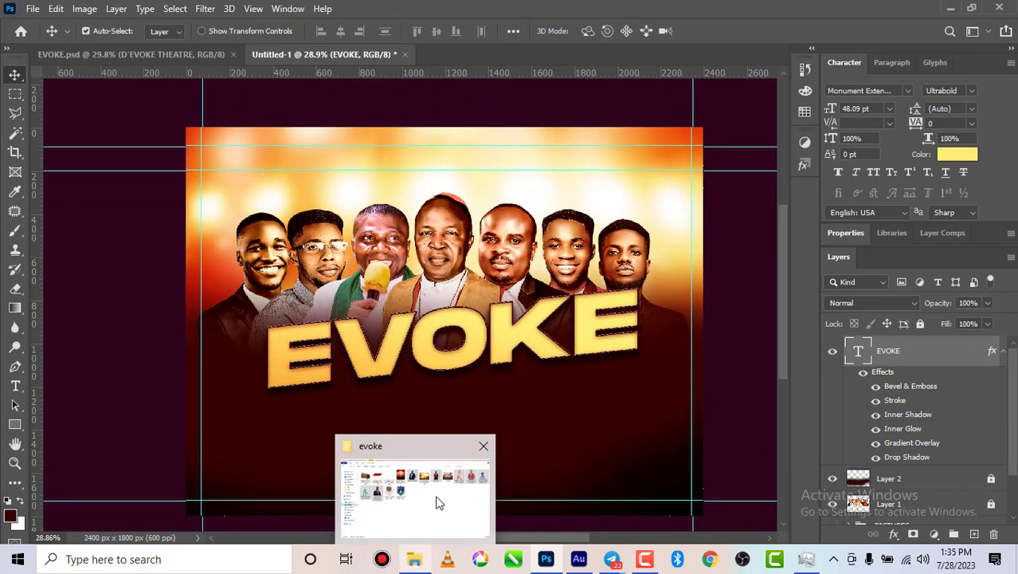
left_click(436, 500)
left_click(330, 142)
left_click_drag(331, 142, 545, 527)
left_click_drag(456, 371, 438, 316)
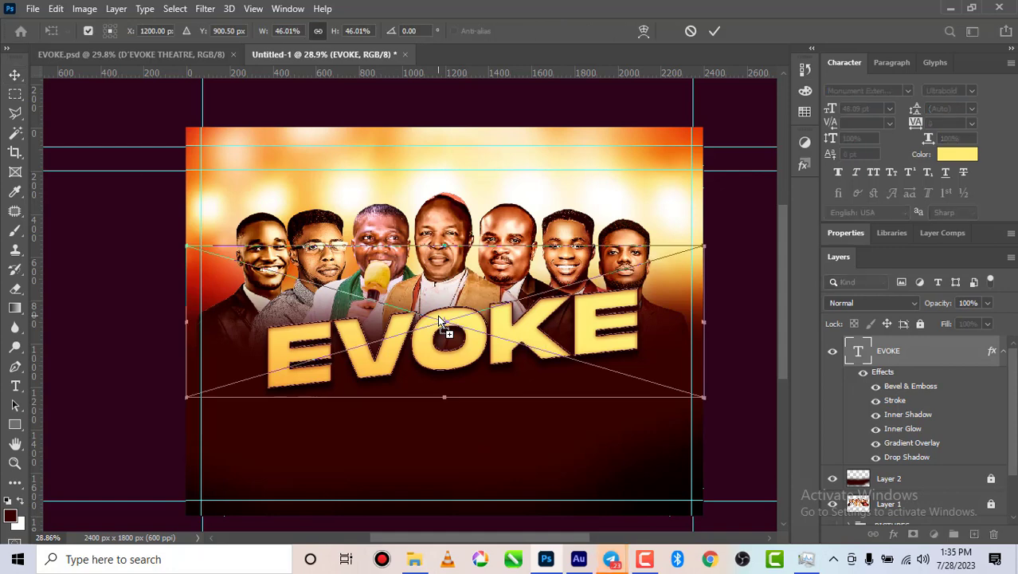
- Rotate the flare to -2.20°, place it, and move it onto the title's upper edge between the E and V
right_click(596, 336)
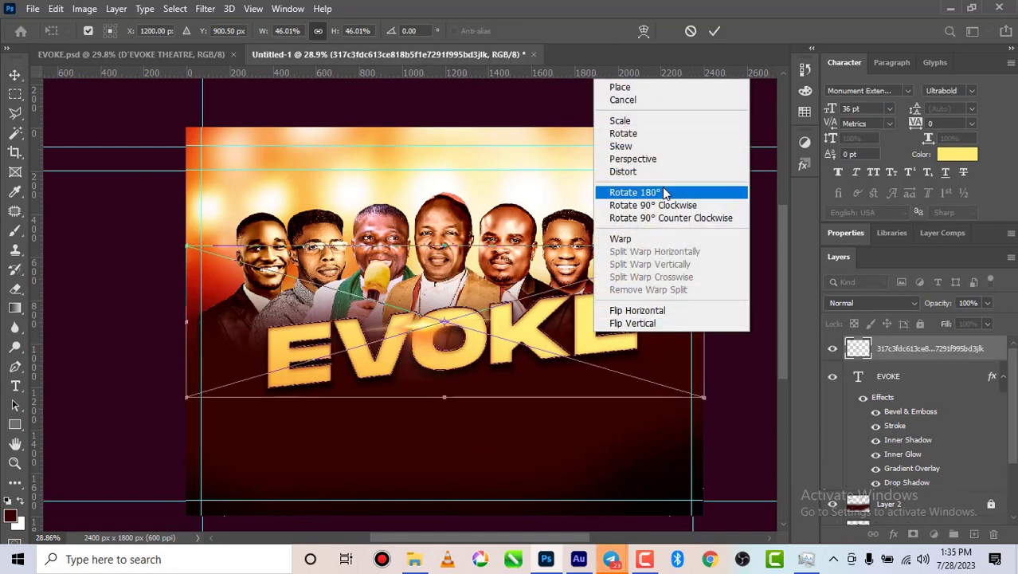
left_click(648, 133)
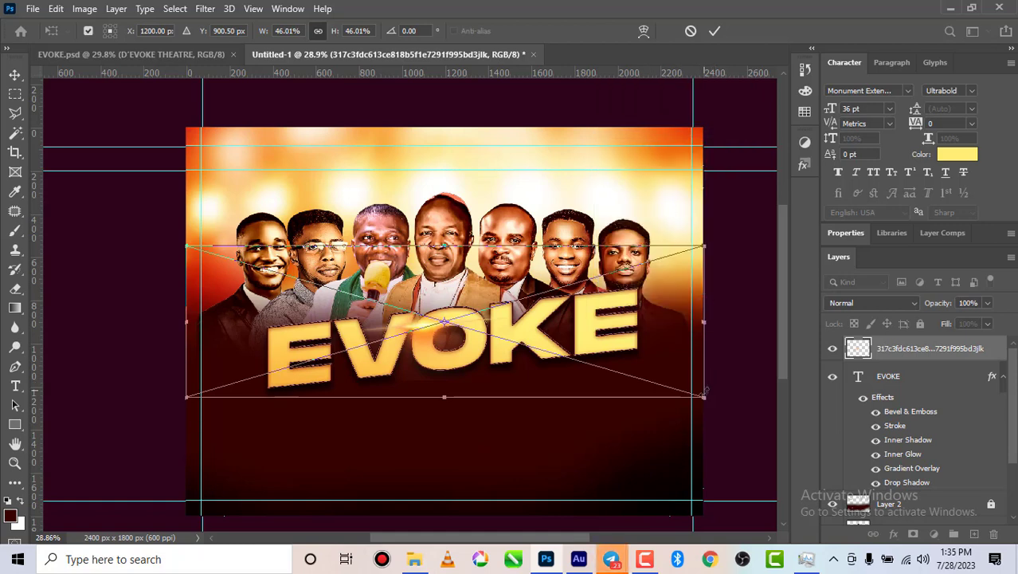
left_click_drag(704, 396, 704, 368)
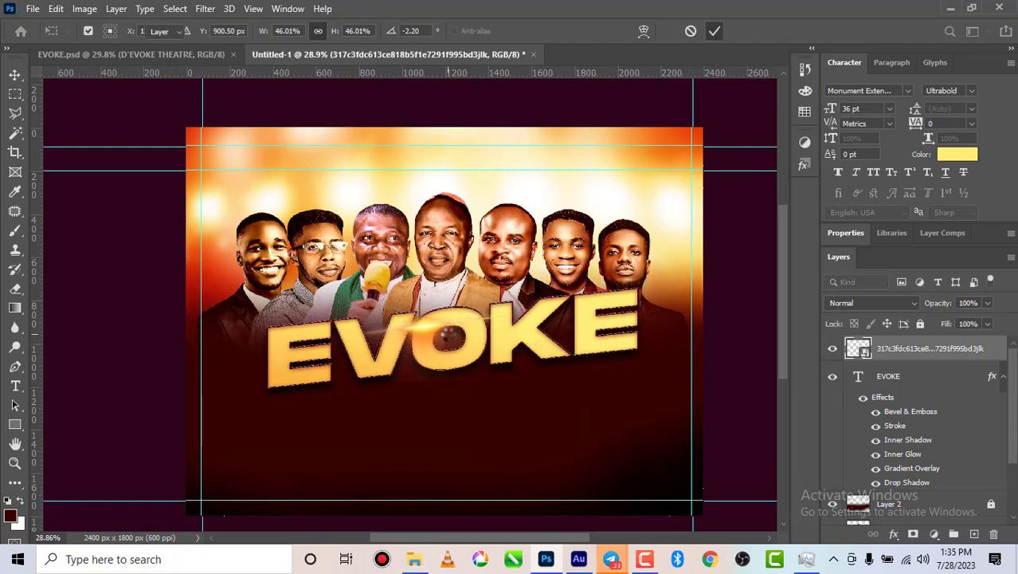
left_click_drag(435, 326, 364, 317)
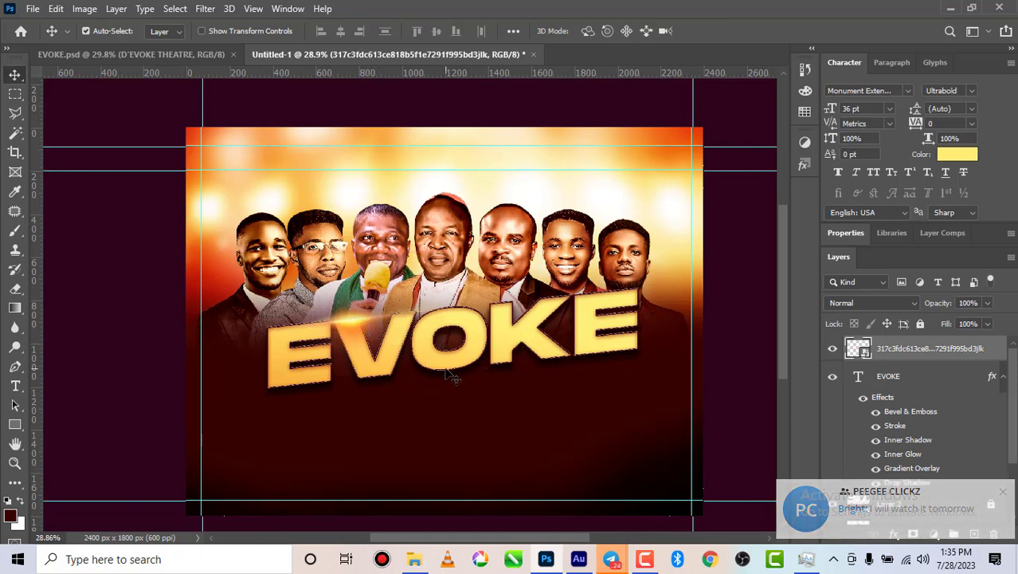
- Duplicate the flare layer and move the copy to the title's lower edge beneath the K and final E
key("ctrl")
key("ctrl+j")
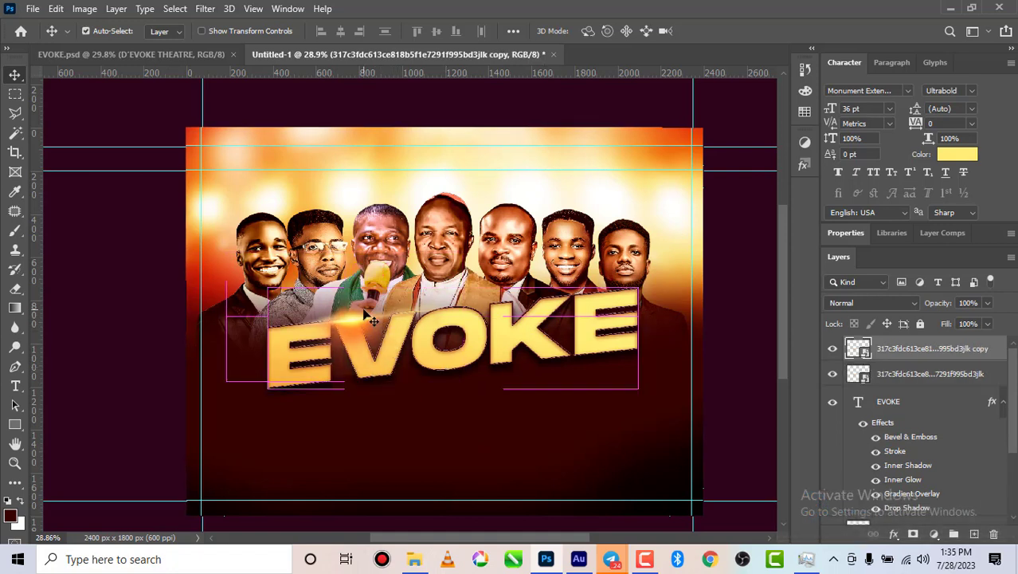
left_click_drag(368, 314, 568, 359)
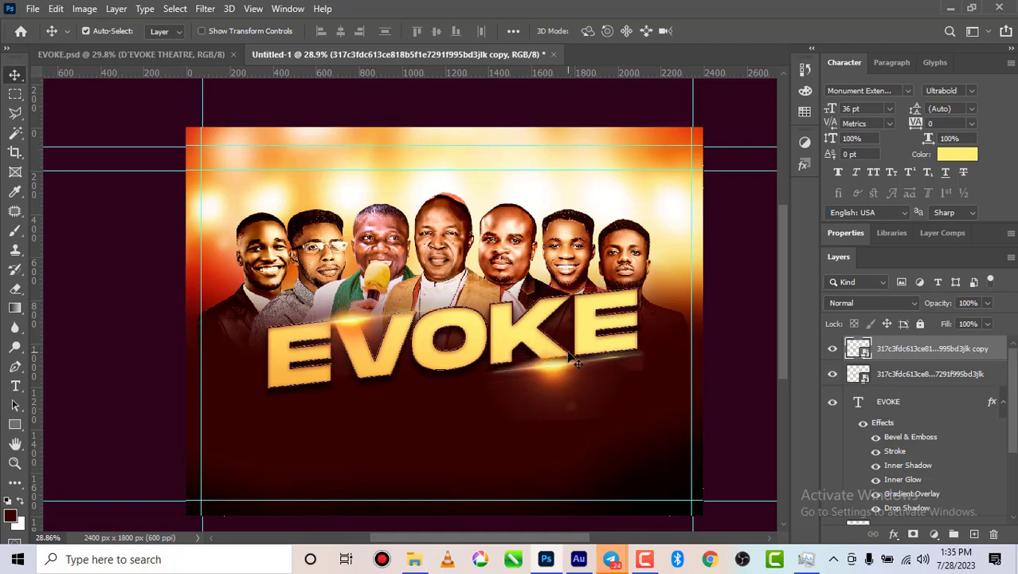
- Set the blending mode of both the original flare and its copy to Screen
left_click(350, 323)
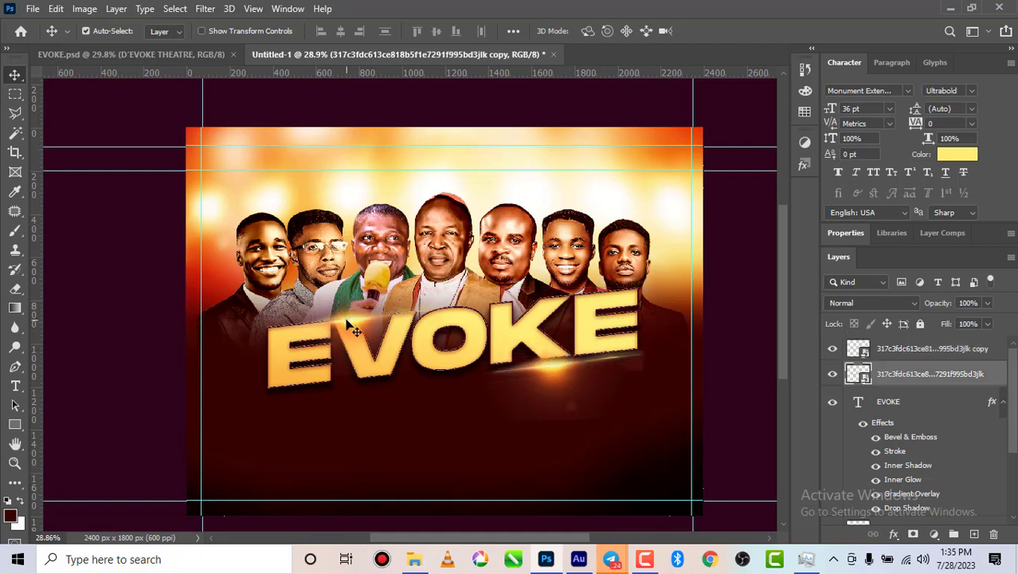
left_click(873, 305)
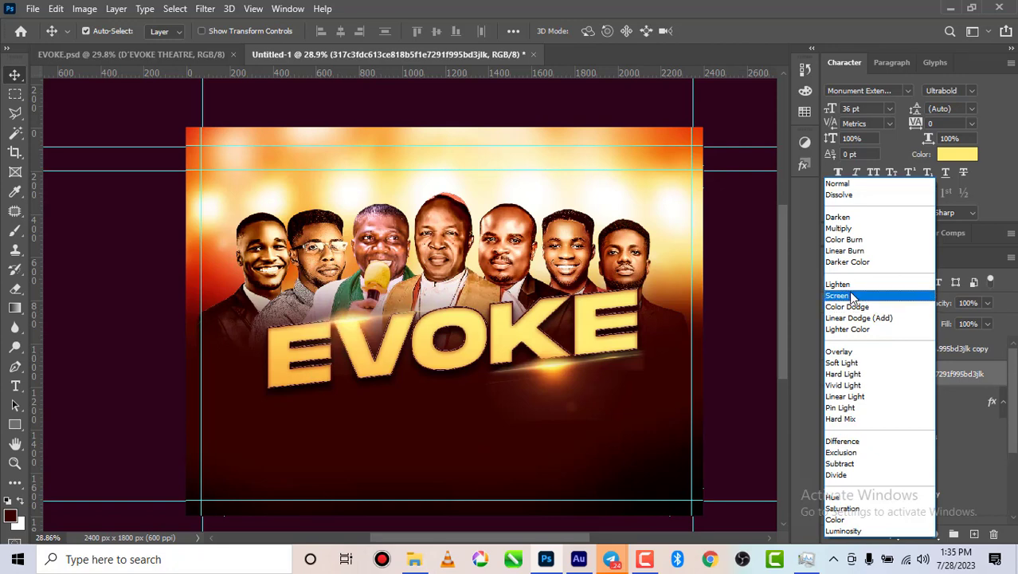
left_click(851, 297)
left_click(561, 377)
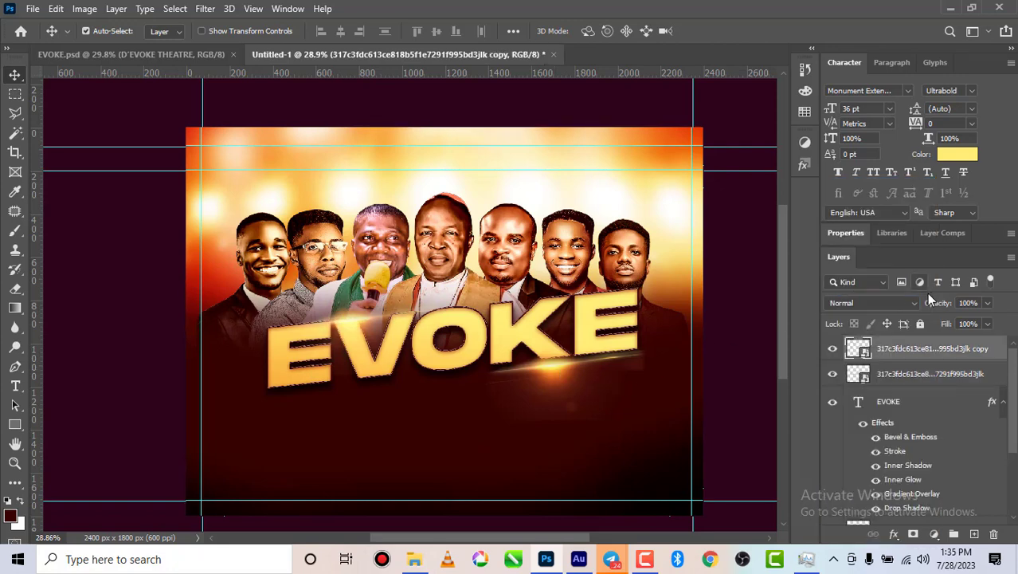
left_click(886, 302)
left_click(867, 294)
- Scale the original flare near the V to 57.64% and shift it about 55 px left and 55 px down onto the title's edge
left_click(349, 328)
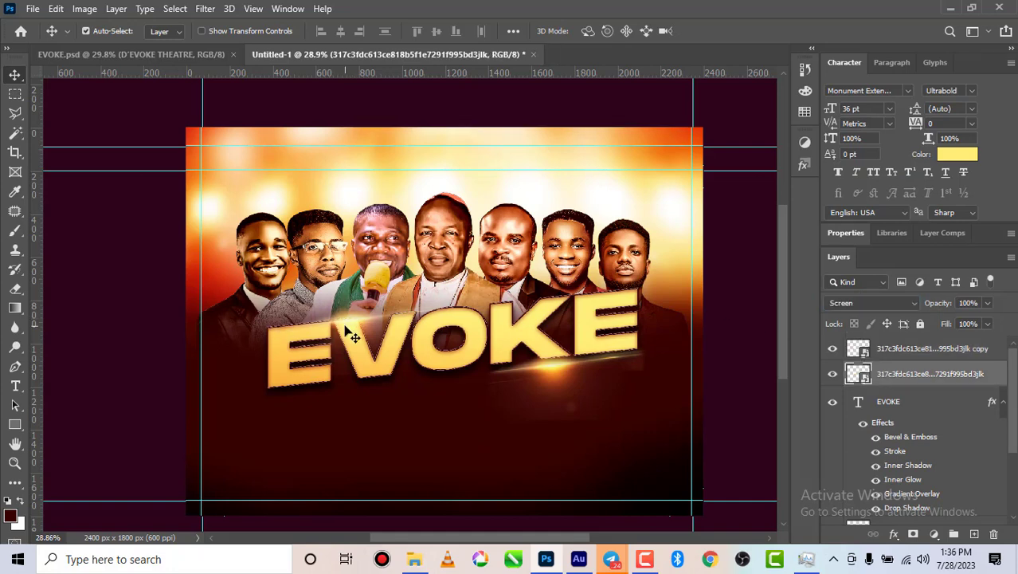
key("ctrl+t")
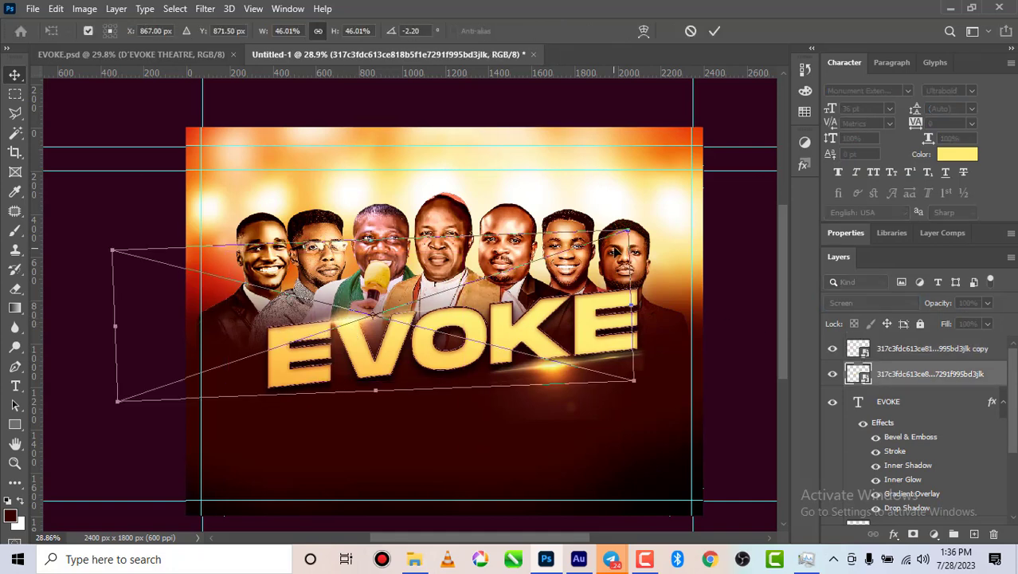
left_click_drag(627, 231, 733, 195)
left_click_drag(117, 402, 98, 432)
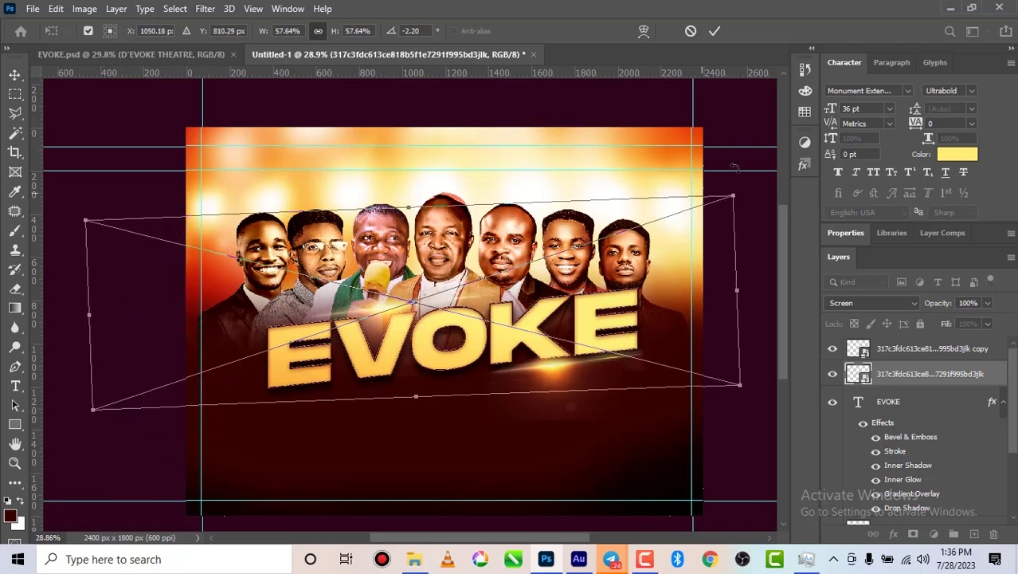
left_click(715, 31)
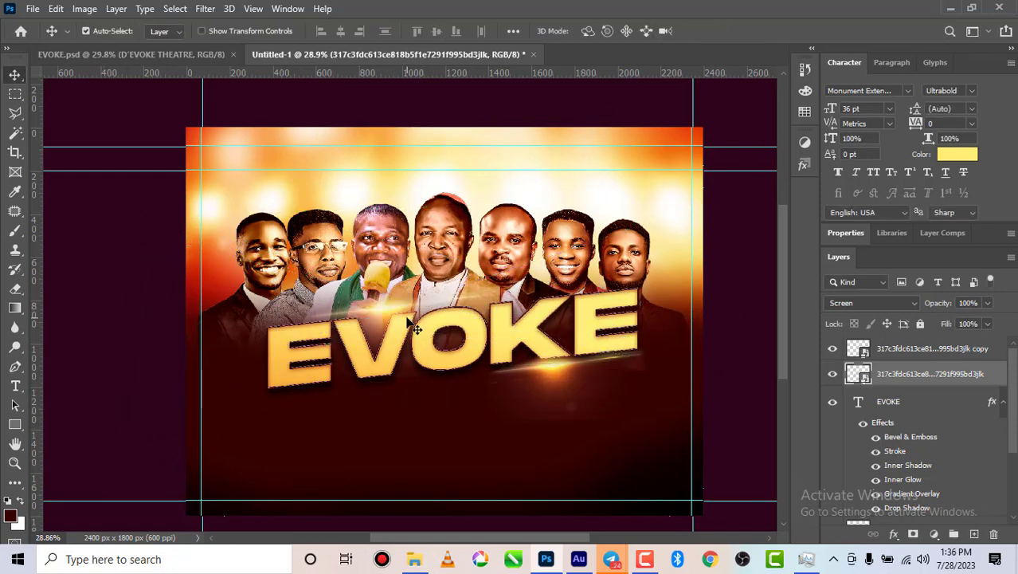
left_click_drag(402, 317, 388, 329)
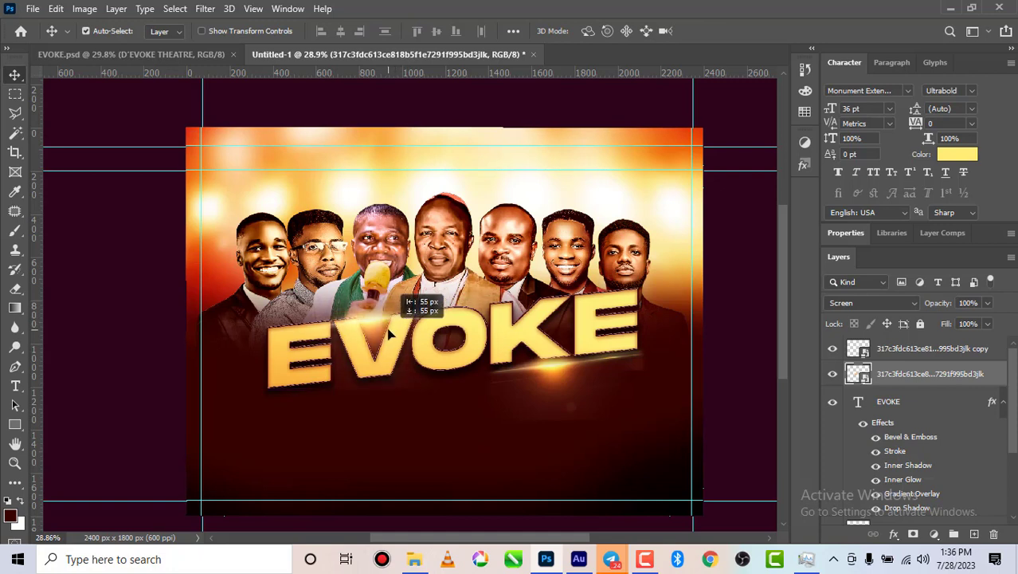
- Nudge the flare copy slightly left along the title's lower edge beneath the K and put it into free transform
left_click(547, 374)
left_click_drag(546, 374, 539, 389)
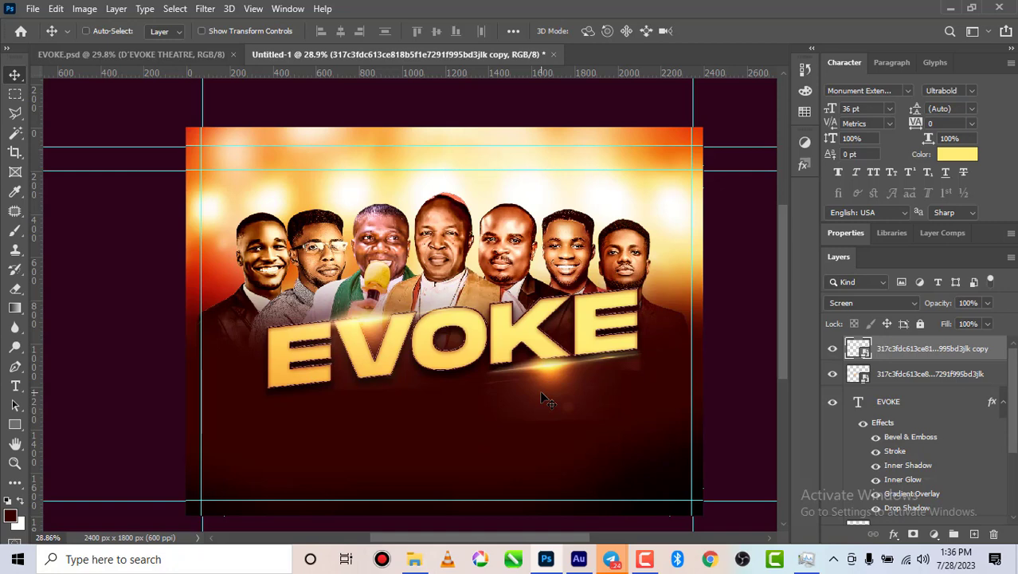
key("ctrl+t")
right_click(570, 370)
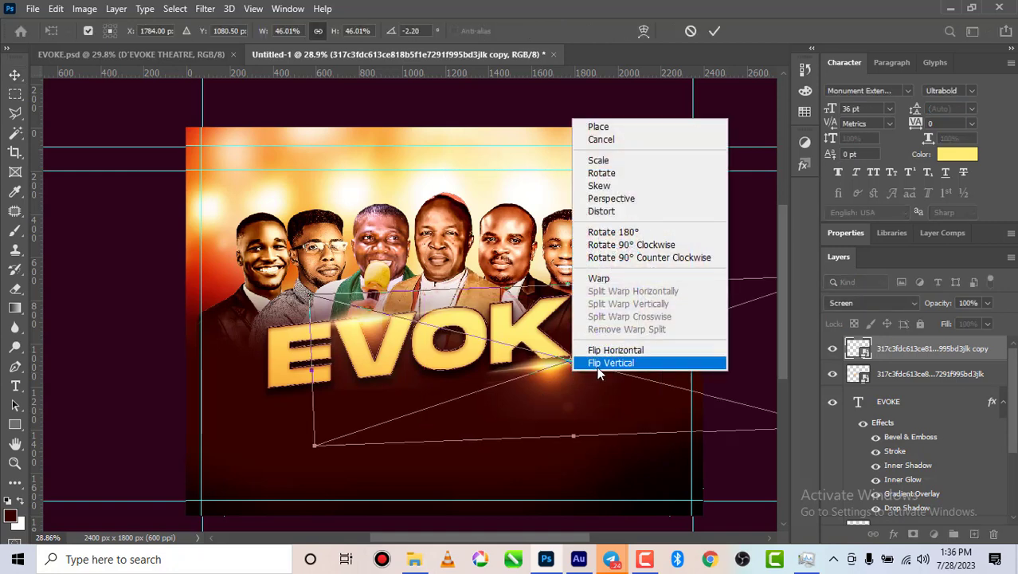
left_click(625, 361)
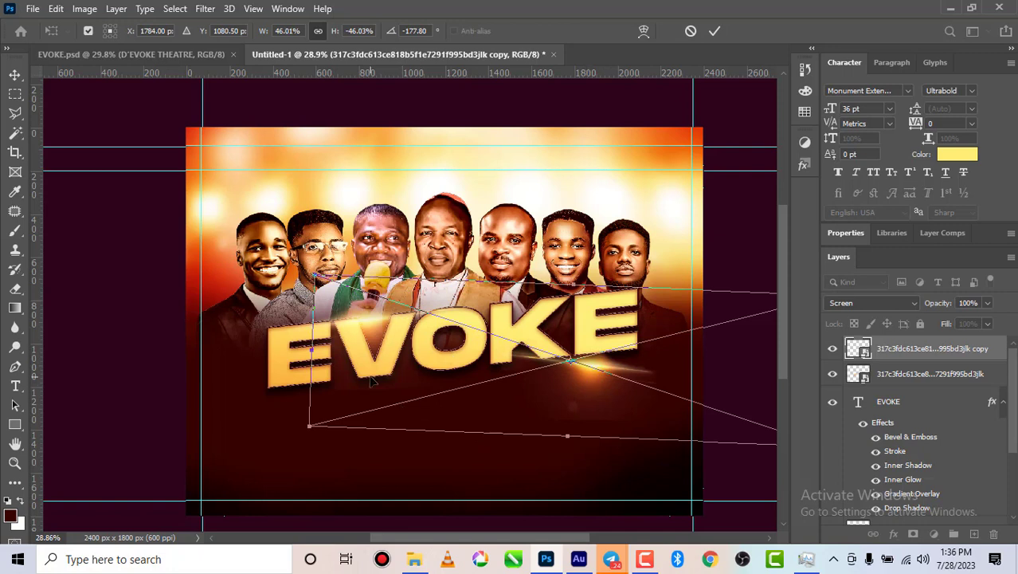
key("ctrl+z")
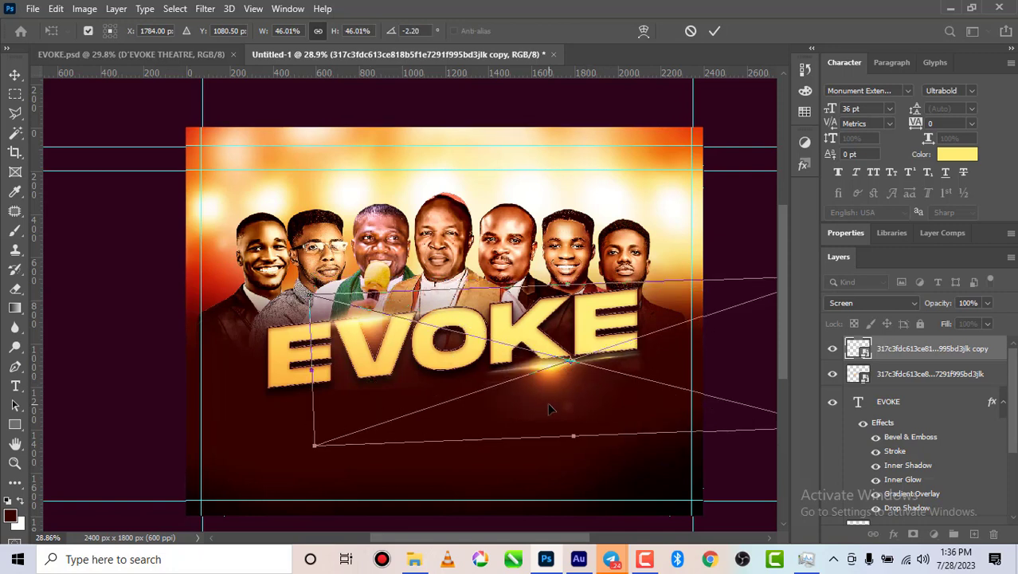
- Flip the flare copy beneath the K vertically and stretch its height slightly to 48.90%
right_click(548, 409)
left_click(582, 394)
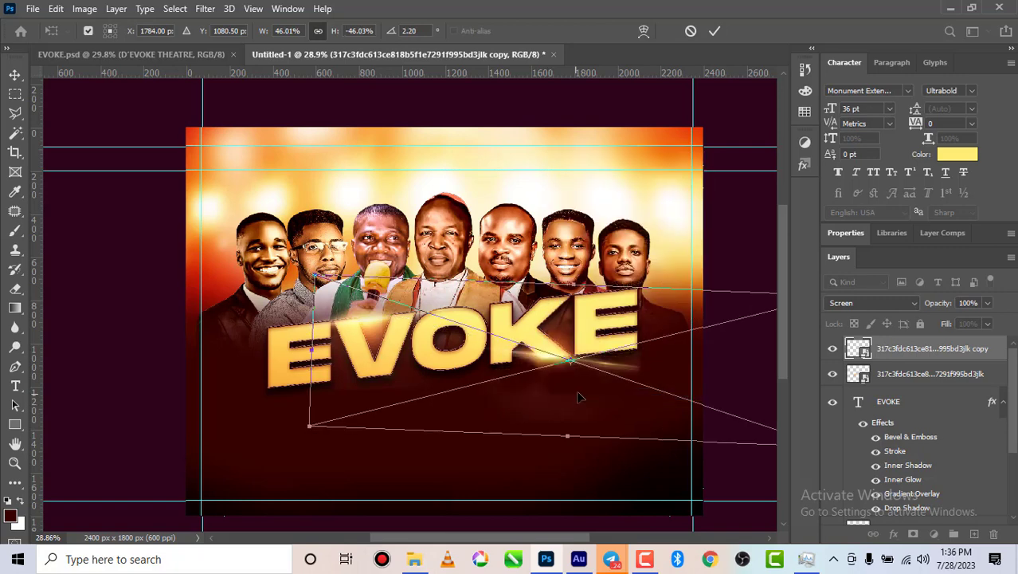
right_click(598, 382)
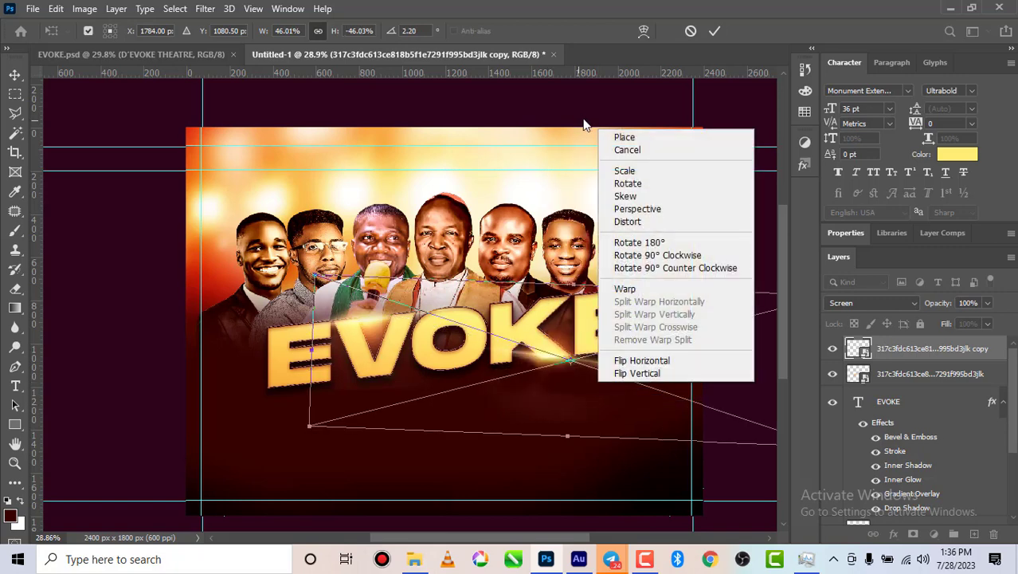
left_click(629, 184)
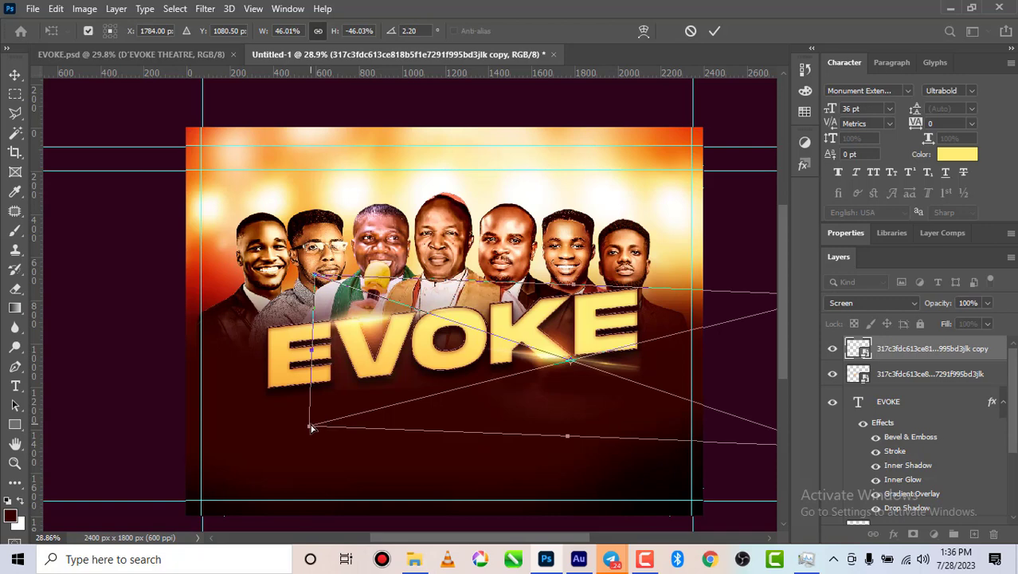
left_click_drag(311, 429, 317, 439)
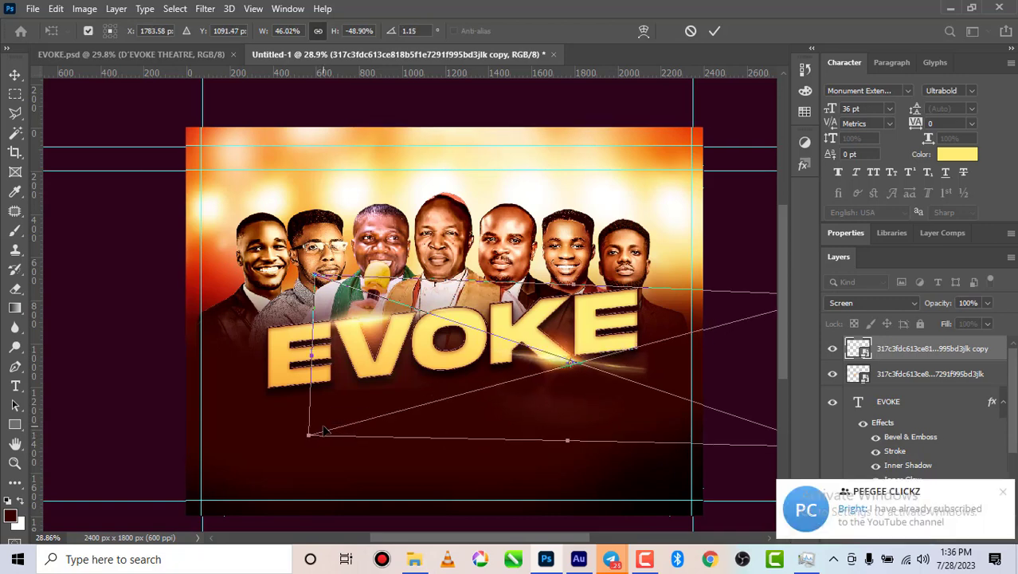
- Rotate the flare copy to -11.63° and shift it about 45 px left along the title's lower edge
right_click(324, 432)
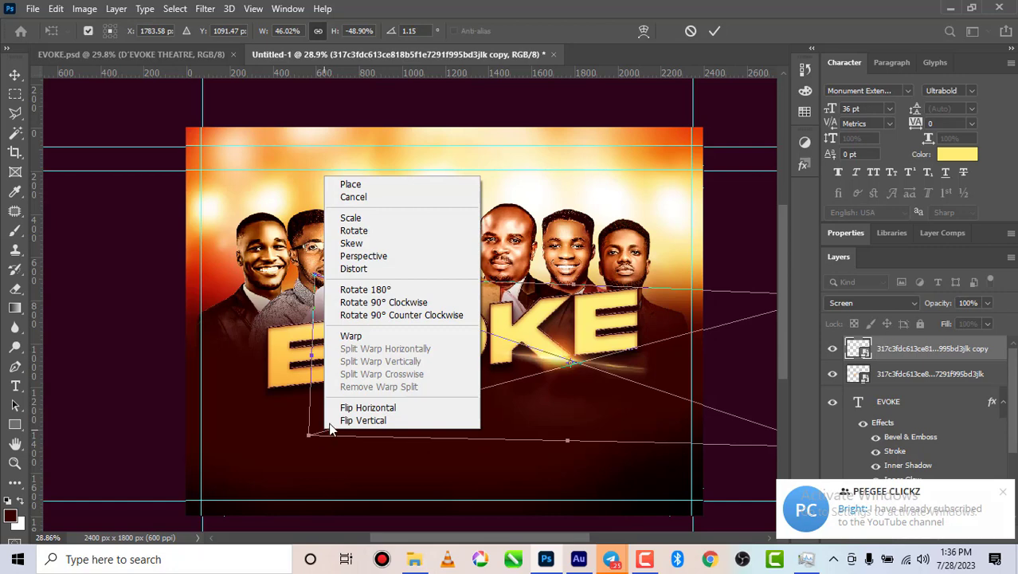
left_click(361, 230)
left_click_drag(319, 428, 331, 499)
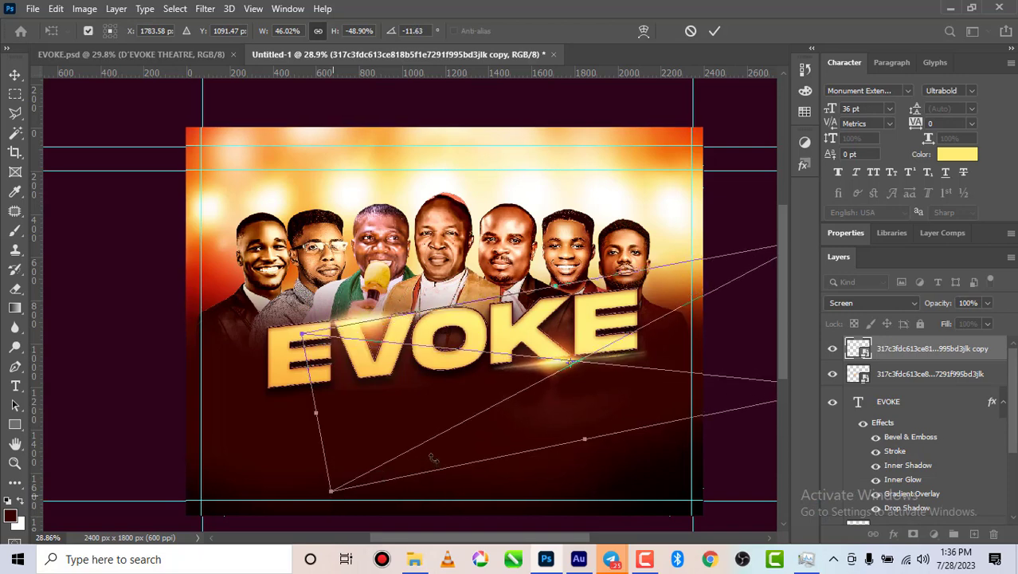
left_click_drag(571, 429, 561, 430)
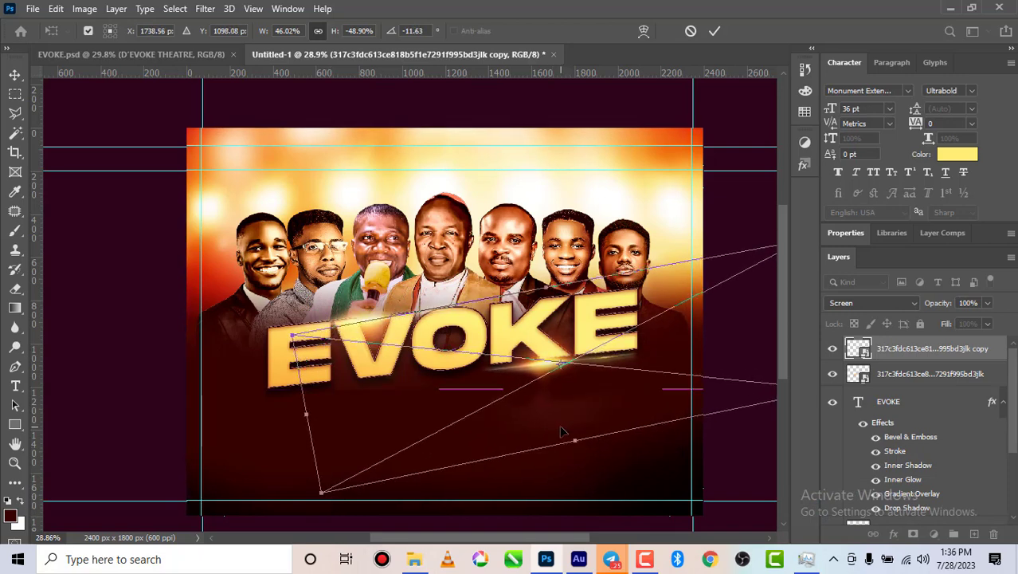
left_click(713, 31)
- Slant the EVOKE title to match the one in EVOKE.psd, with a horizontal skew of -11.45° and a rotation of -2.48°
scroll(452, 348, "down", 3)
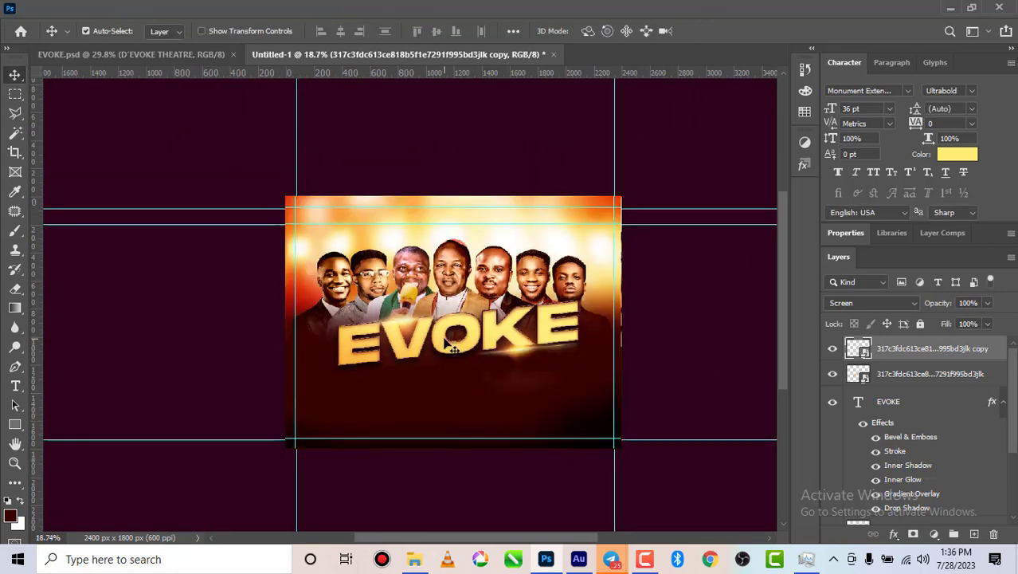
scroll(446, 341, "up", 2)
left_click(194, 52)
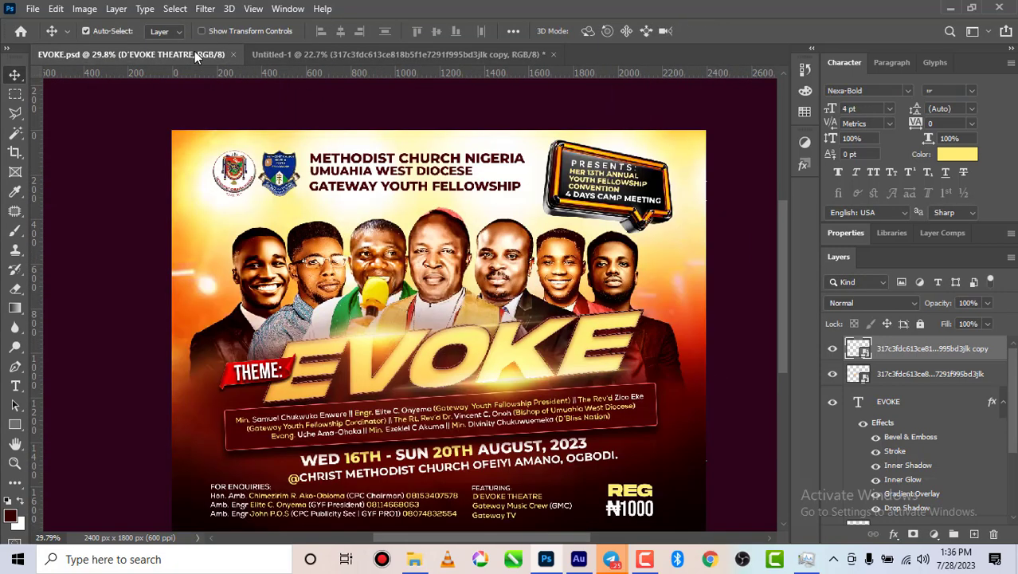
left_click(445, 52)
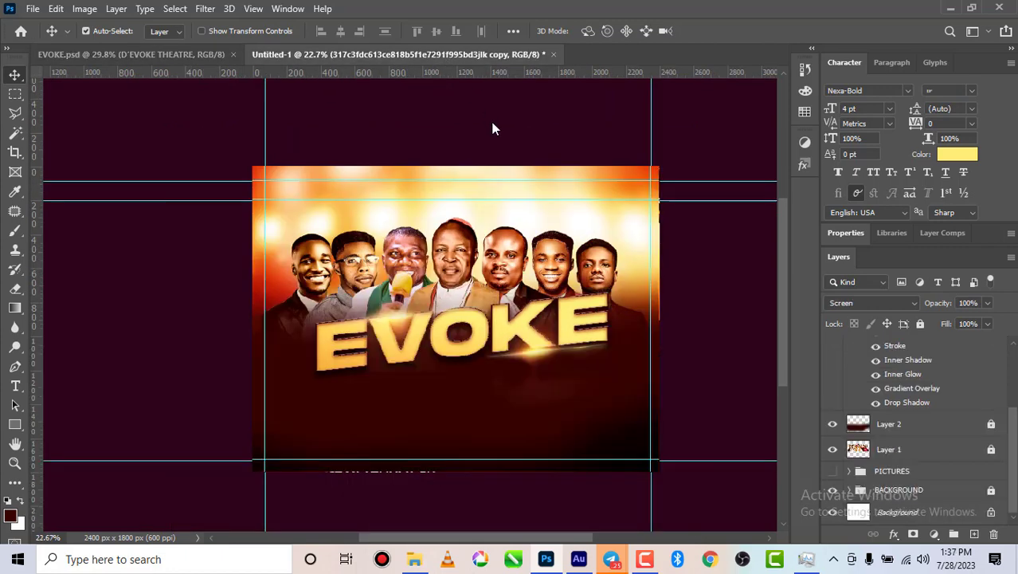
left_click(434, 357)
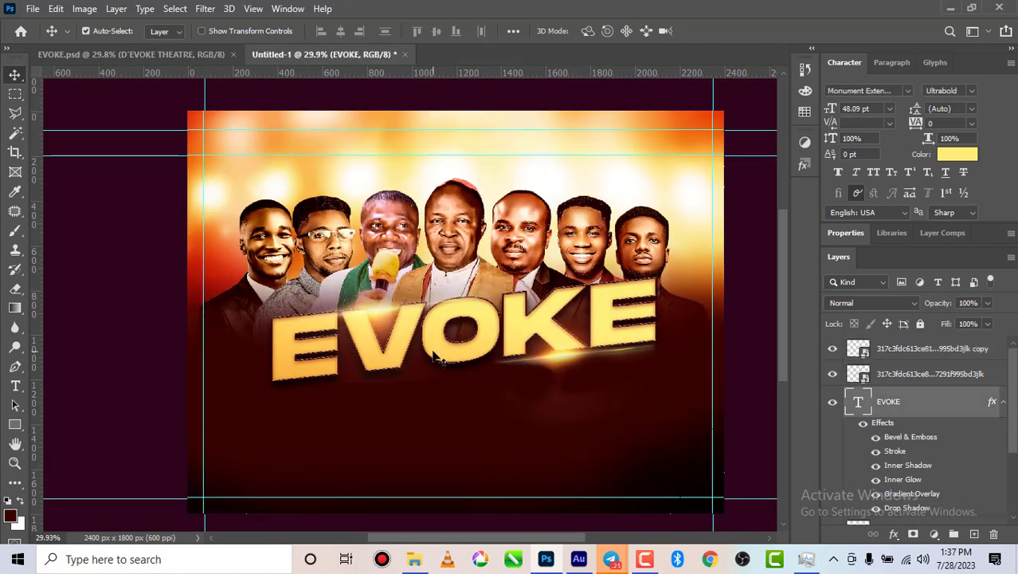
key("ctrl+t")
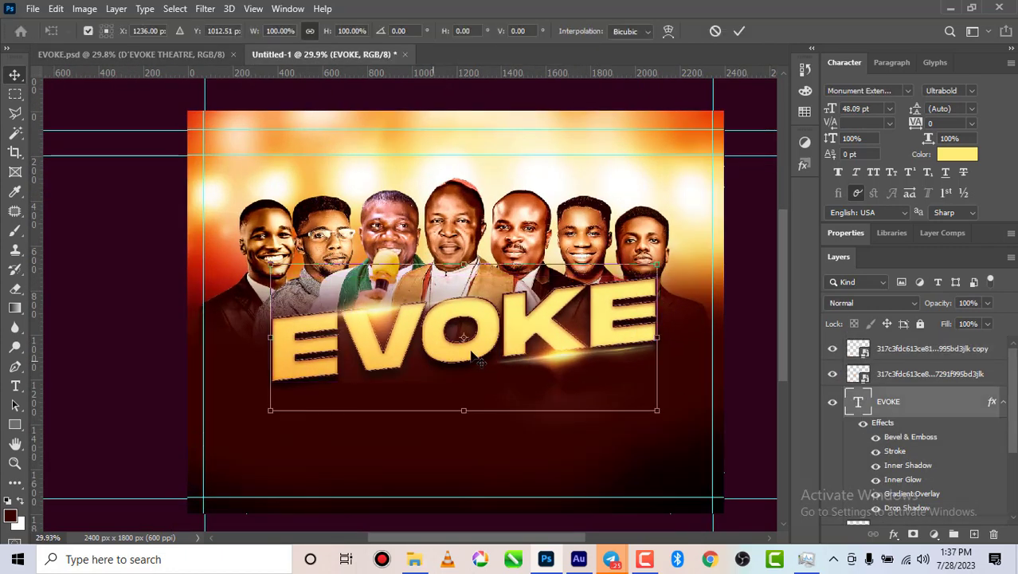
right_click(619, 308)
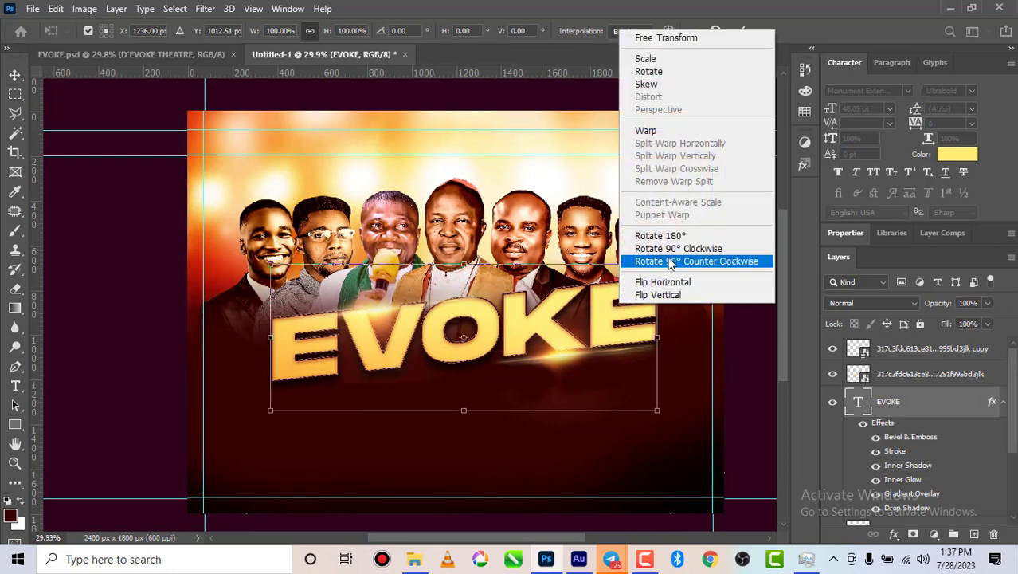
left_click(648, 86)
left_click_drag(658, 271, 679, 265)
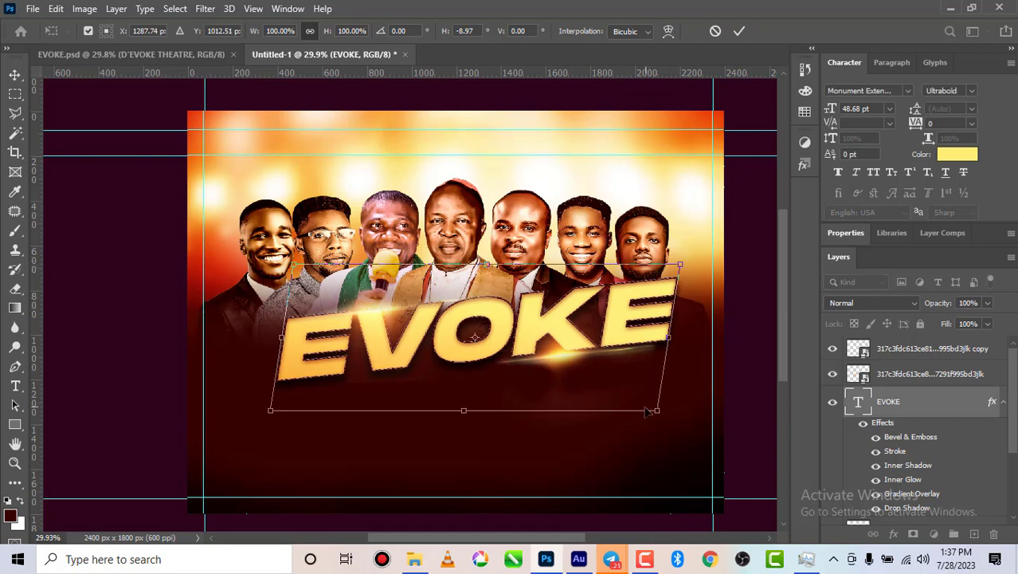
left_click_drag(660, 417, 662, 400)
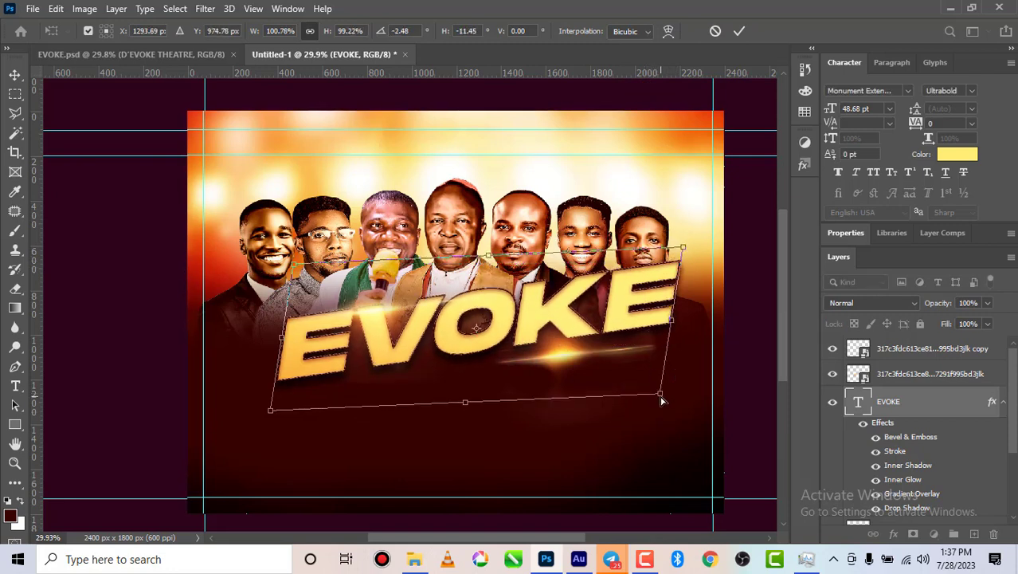
left_click(737, 36)
- Realign the light flares with the slanted title's edges and shift the EVOKE title about 100 px left
left_click_drag(601, 352, 614, 340)
left_click_drag(365, 322, 372, 279)
left_click(282, 369)
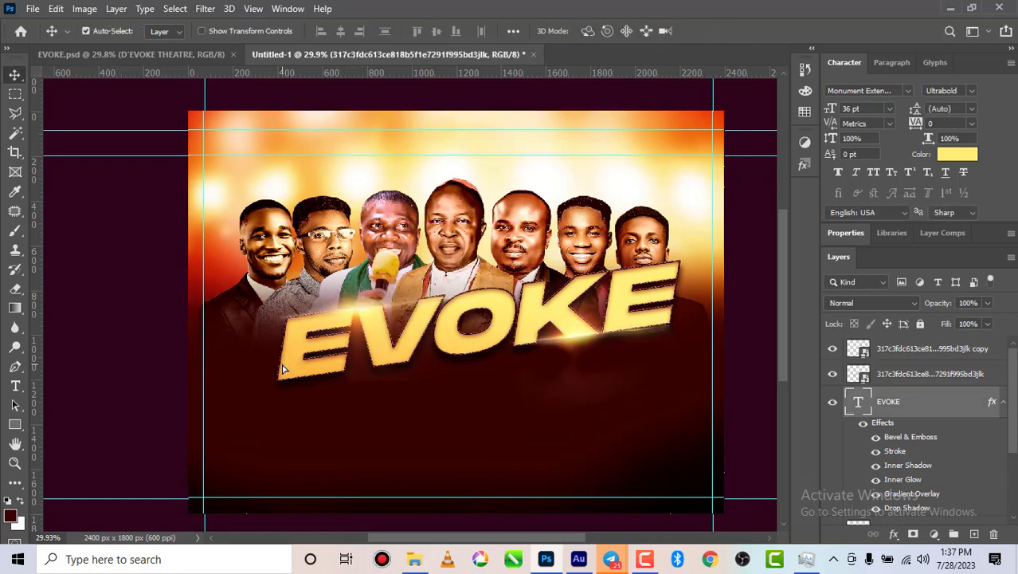
left_click_drag(282, 369, 273, 364)
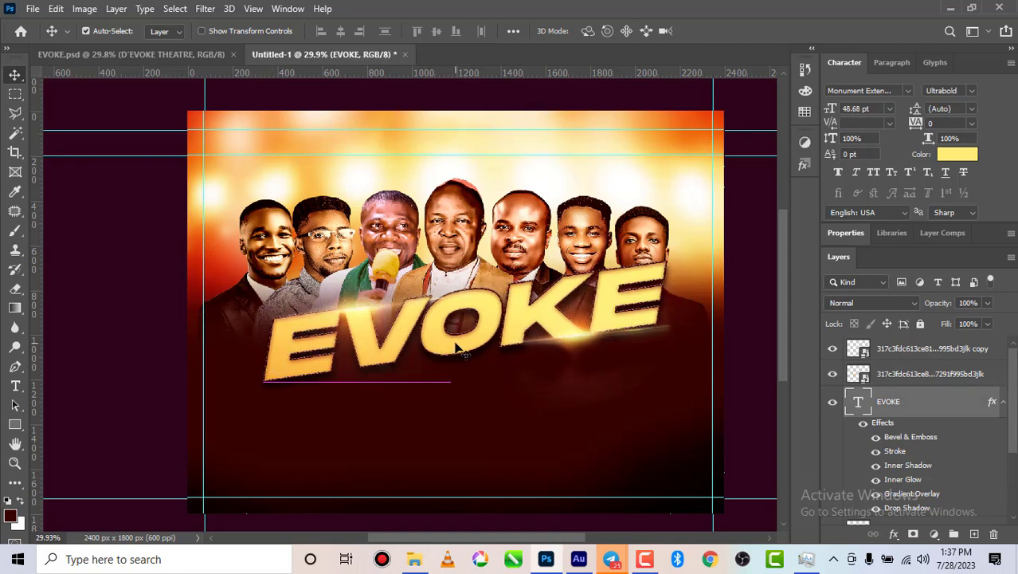
left_click_drag(458, 345, 434, 351)
scroll(401, 367, "down", 1)
scroll(397, 360, "down", 2)
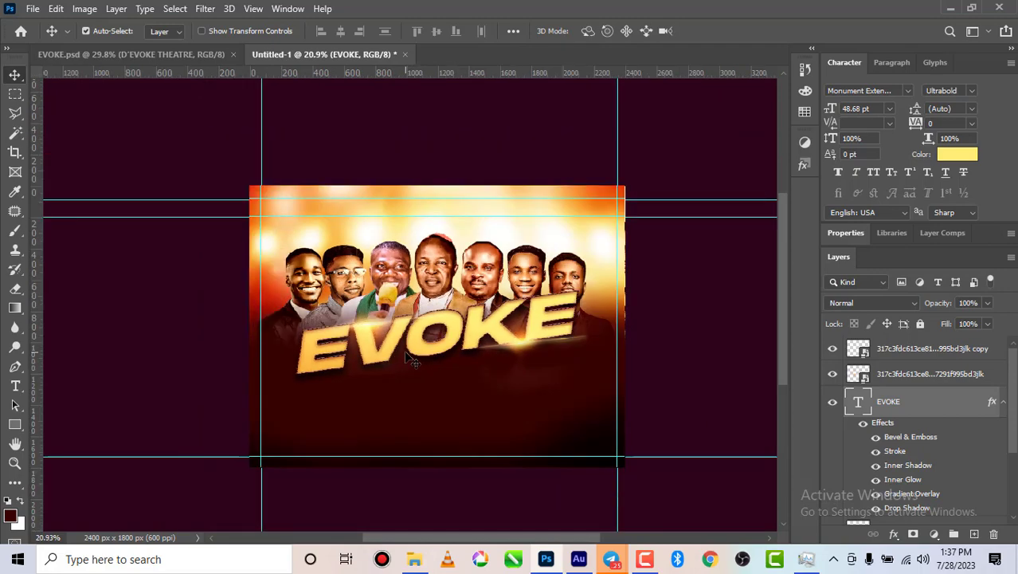
- Copy the tilted dark red rounded rectangle from EVOKE.psd into Untitled-1 and place it directly below the EVOKE title
left_click(180, 55)
scroll(466, 326, "up", 2)
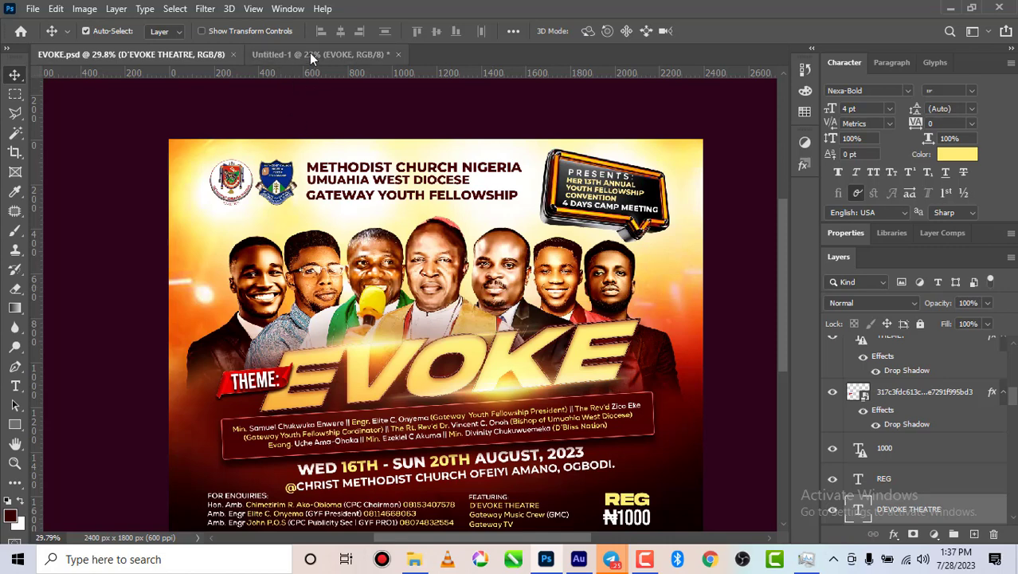
scroll(448, 391, "down", 3)
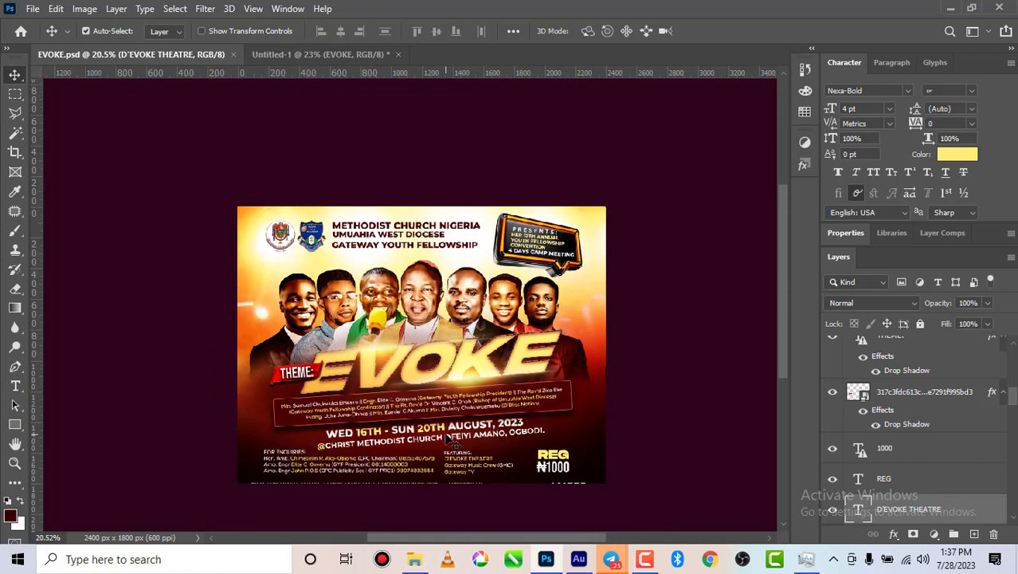
scroll(426, 439, "up", 2)
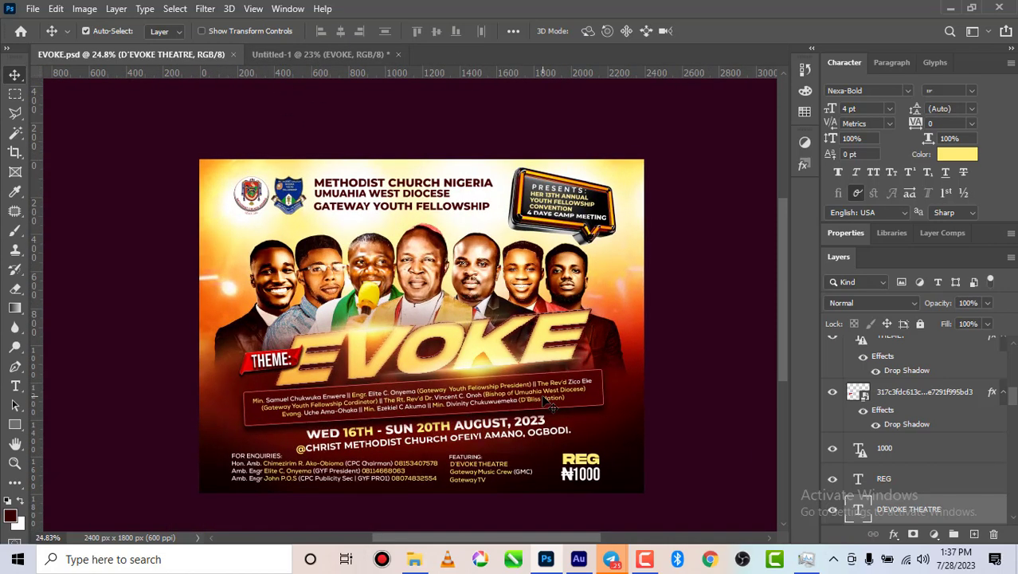
scroll(550, 407, "up", 1)
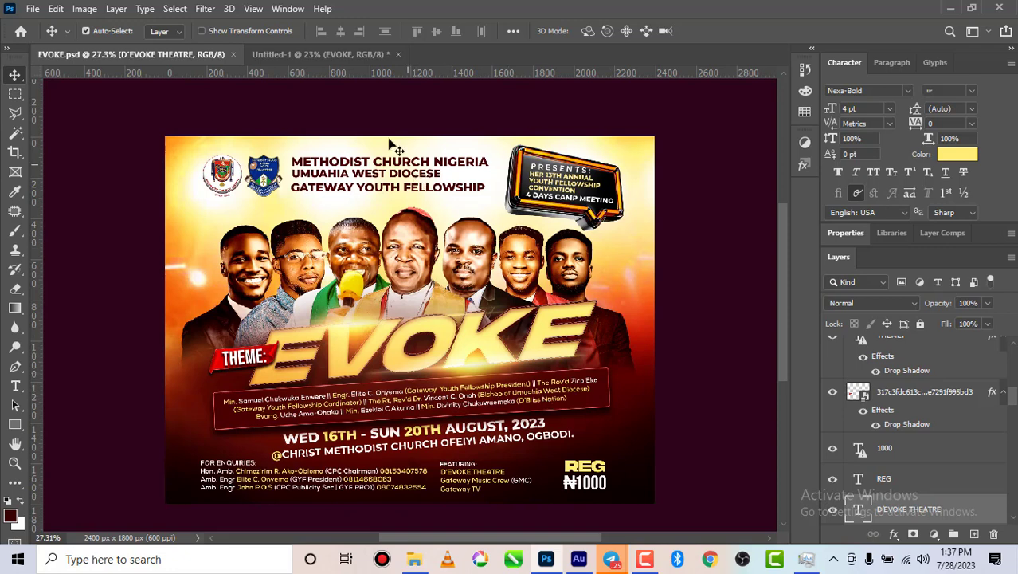
left_click(350, 52)
scroll(427, 362, "down", 2)
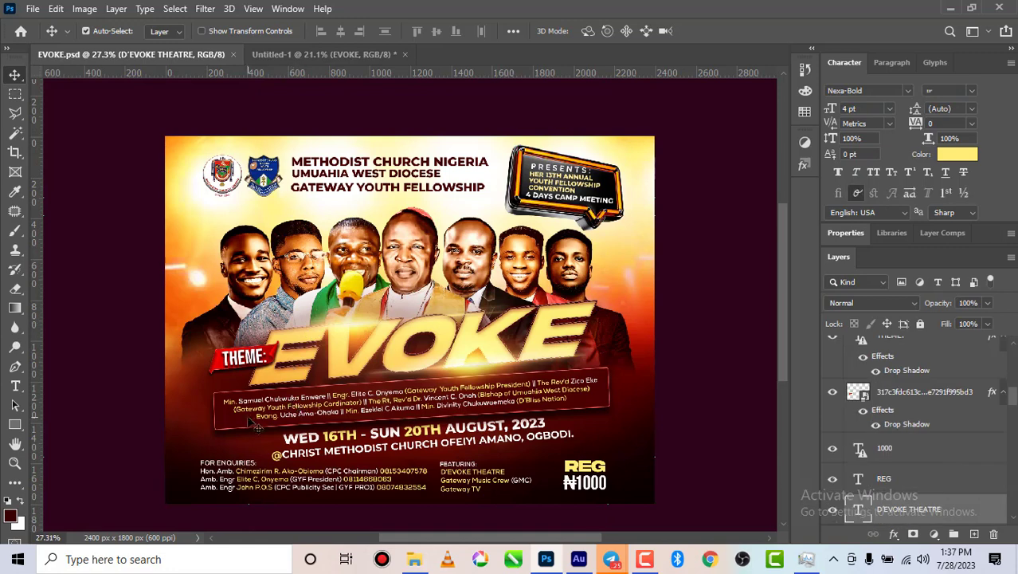
left_click(227, 426)
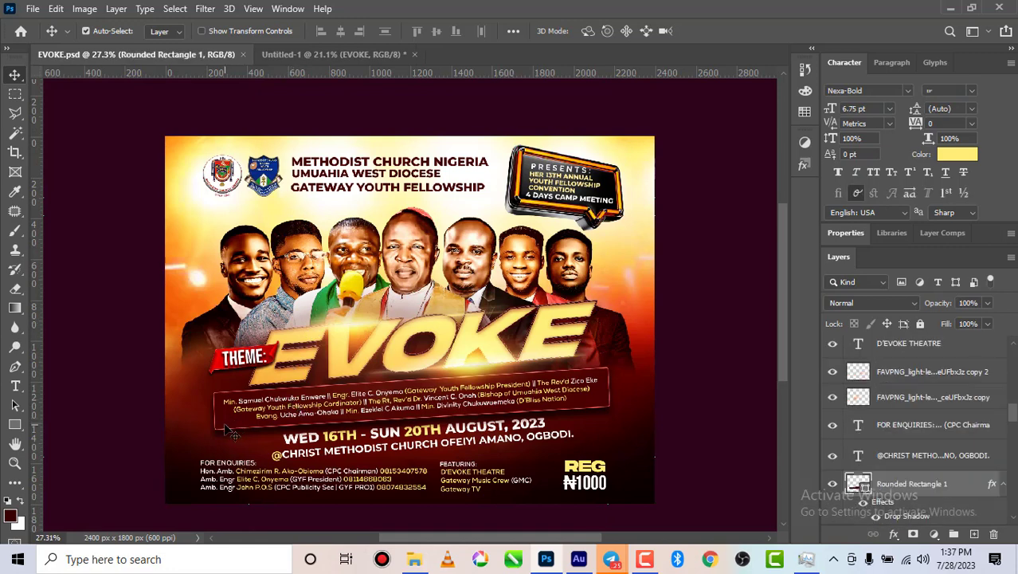
left_click_drag(229, 416, 324, 61)
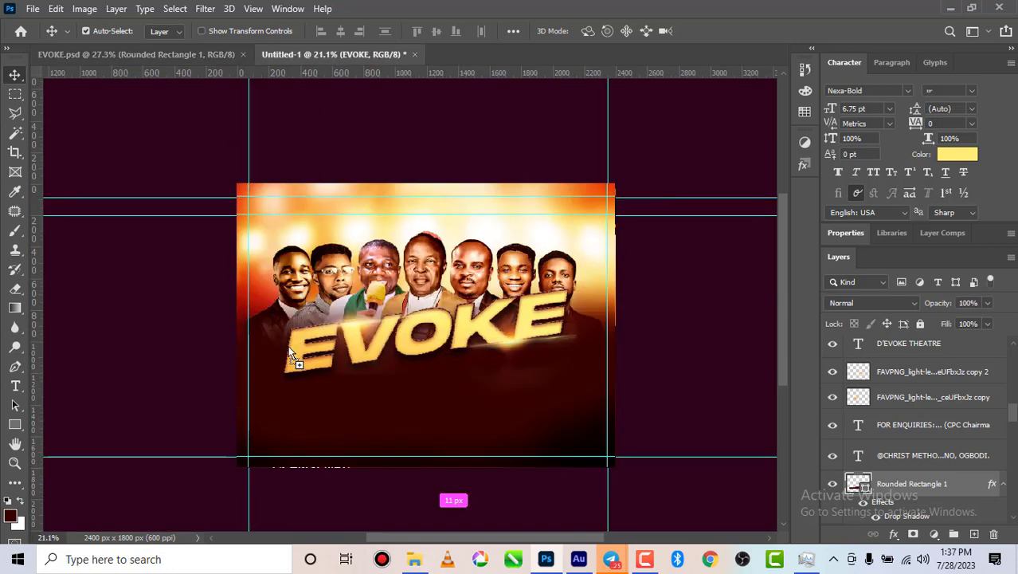
left_click_drag(274, 402, 273, 402)
left_click_drag(341, 408, 488, 387)
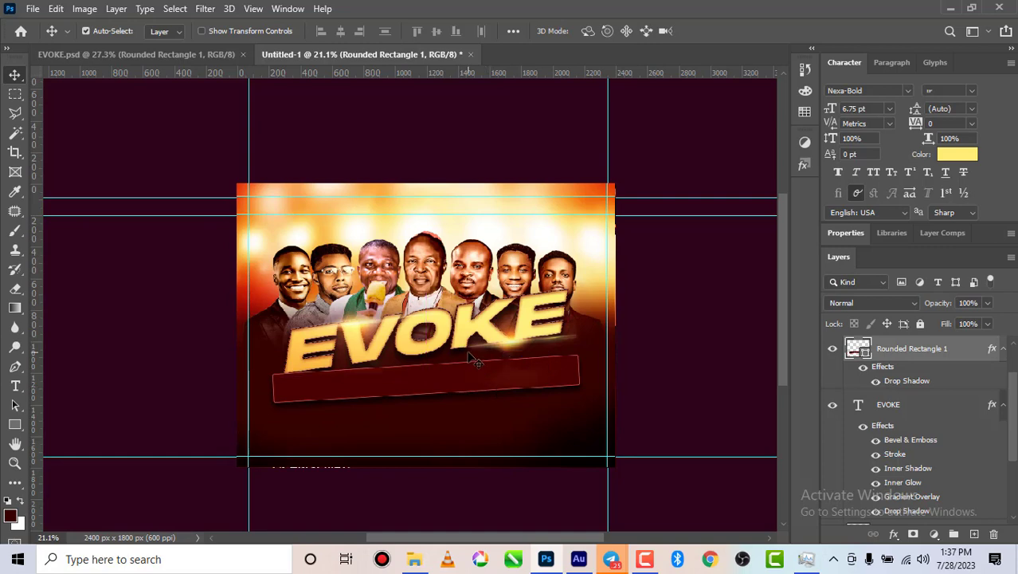
- Rotate the EVOKE title by 2.94° and move it about 29 px right and 60 px down onto the red rectangle's upper edge
scroll(476, 355, "up", 1)
left_click(488, 311)
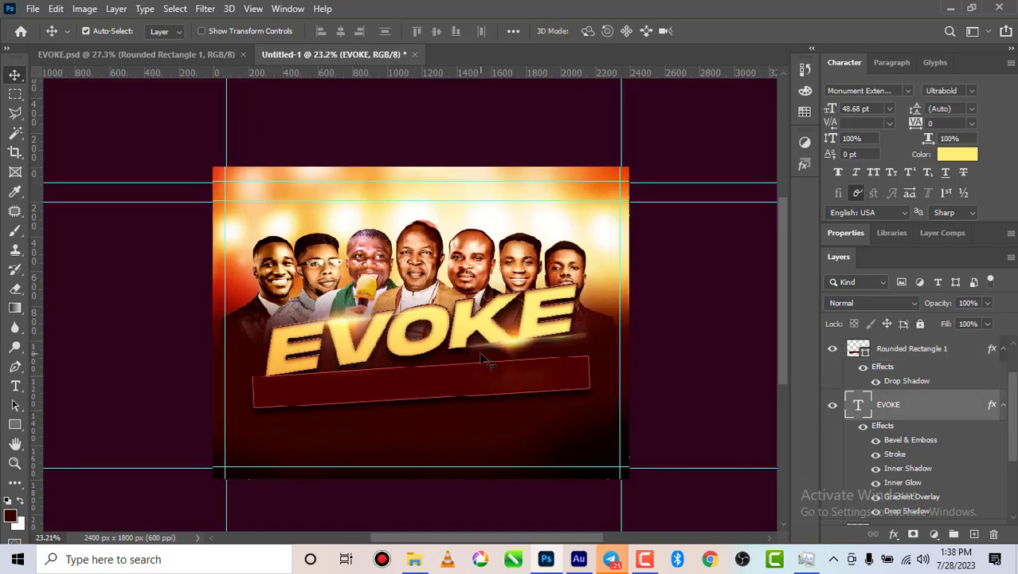
key("ctrl+t")
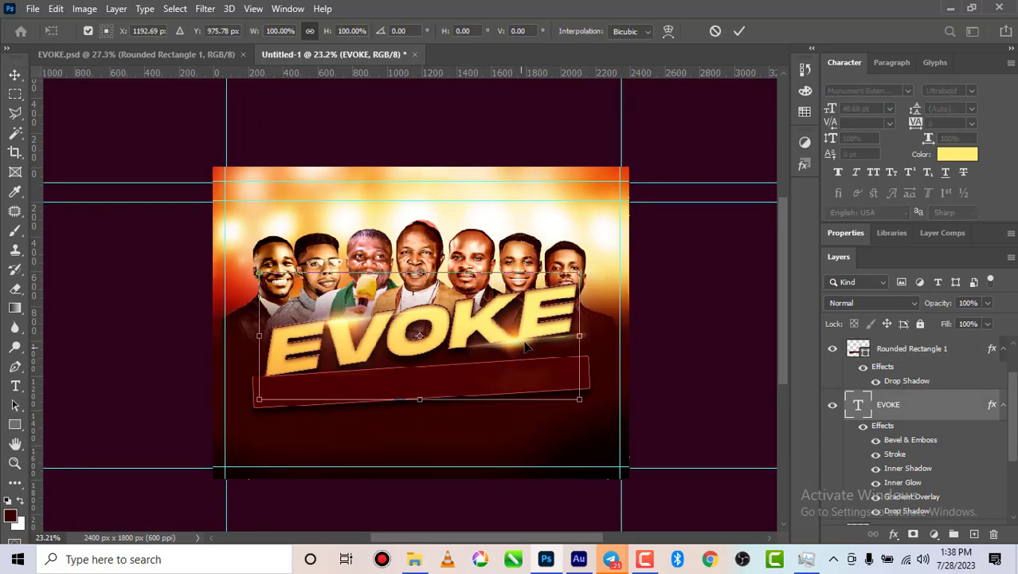
right_click(552, 301)
left_click(582, 65)
mouse_move(586, 271)
left_mouse_down()
mouse_move(588, 284)
mouse_move(596, 276)
left_mouse_up()
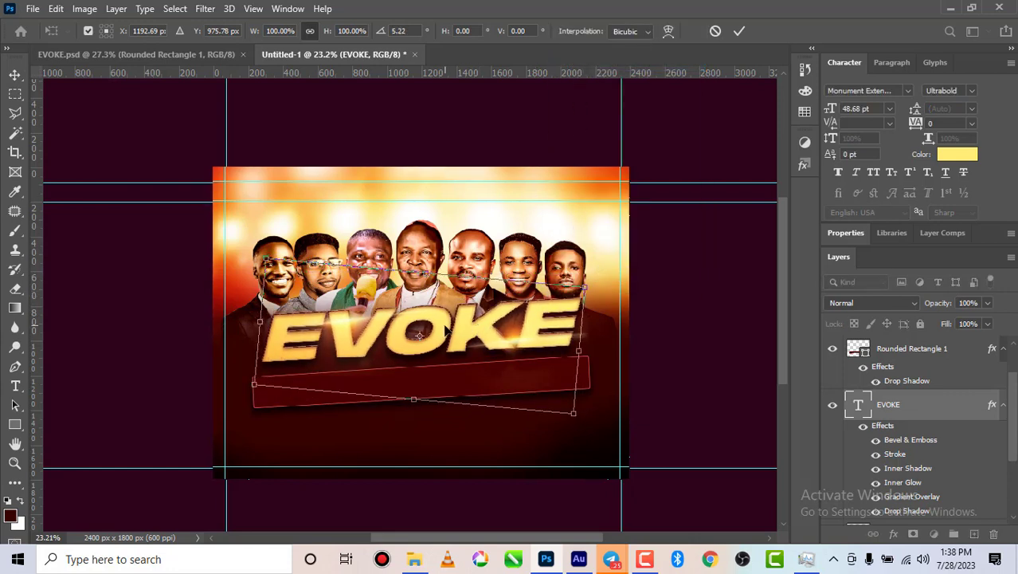
left_click_drag(444, 334, 448, 342)
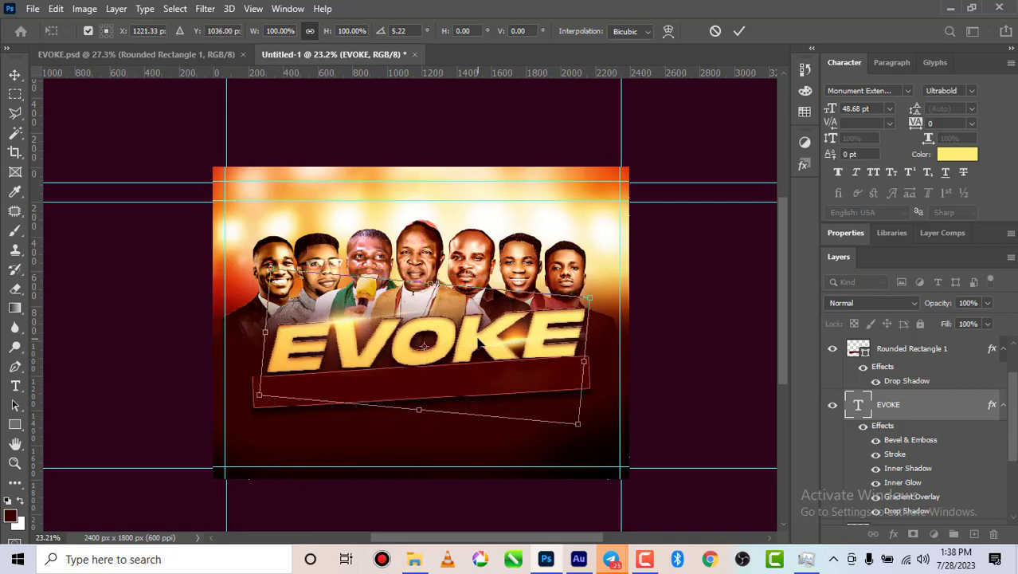
right_click(497, 338)
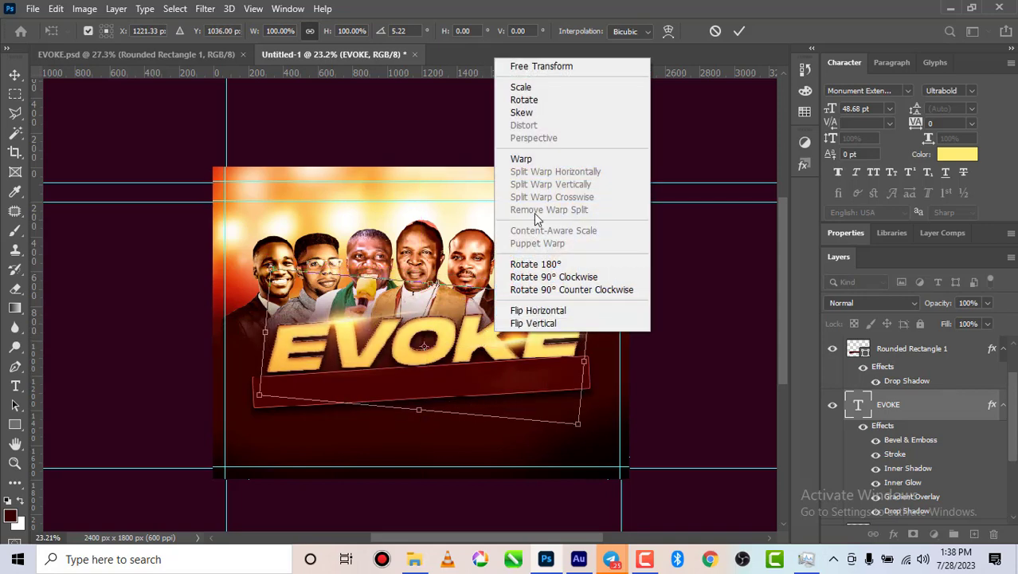
left_click(538, 99)
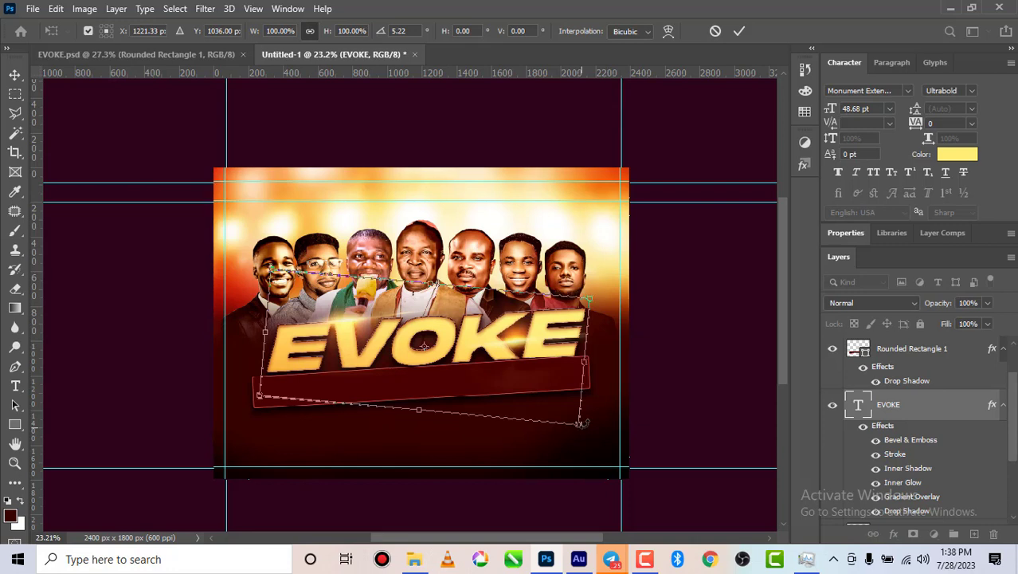
left_click_drag(582, 428, 584, 419)
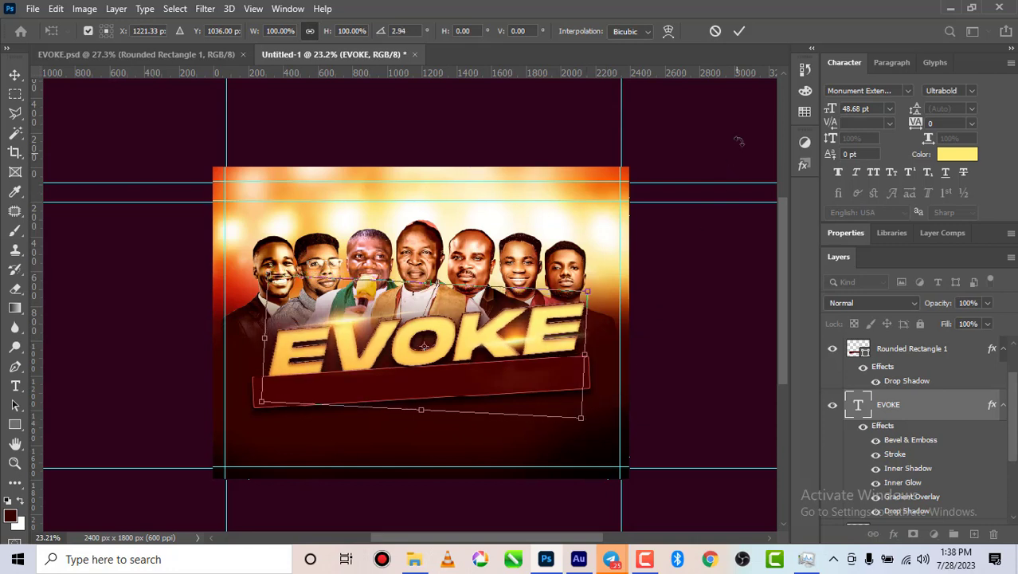
left_click(740, 32)
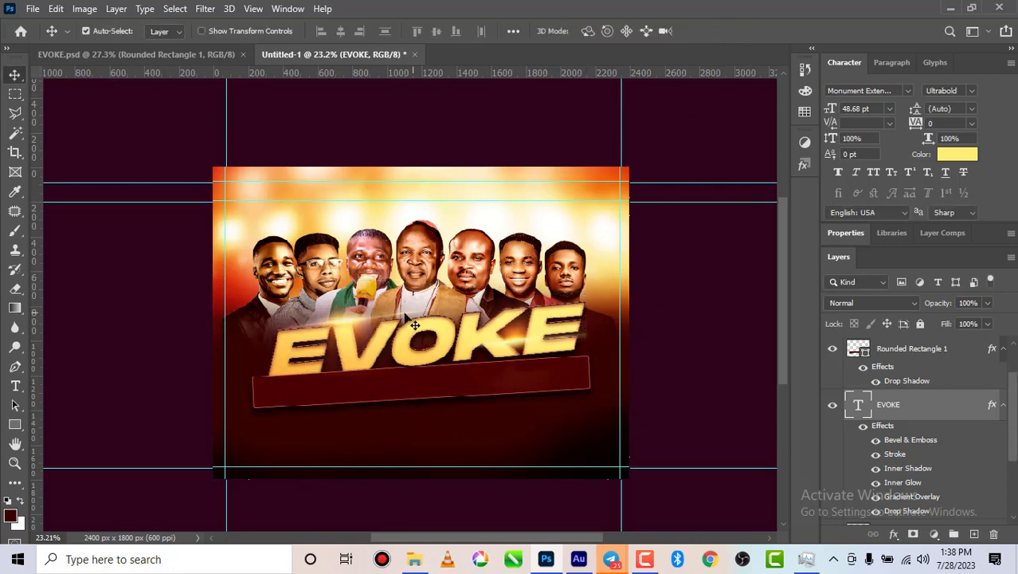
- Move the row of portraits (Layer 1) slightly up behind the EVOKE title and lock that layer
scroll(402, 320, "up", 1)
left_click_drag(446, 269, 413, 226)
scroll(898, 474, "down", 4)
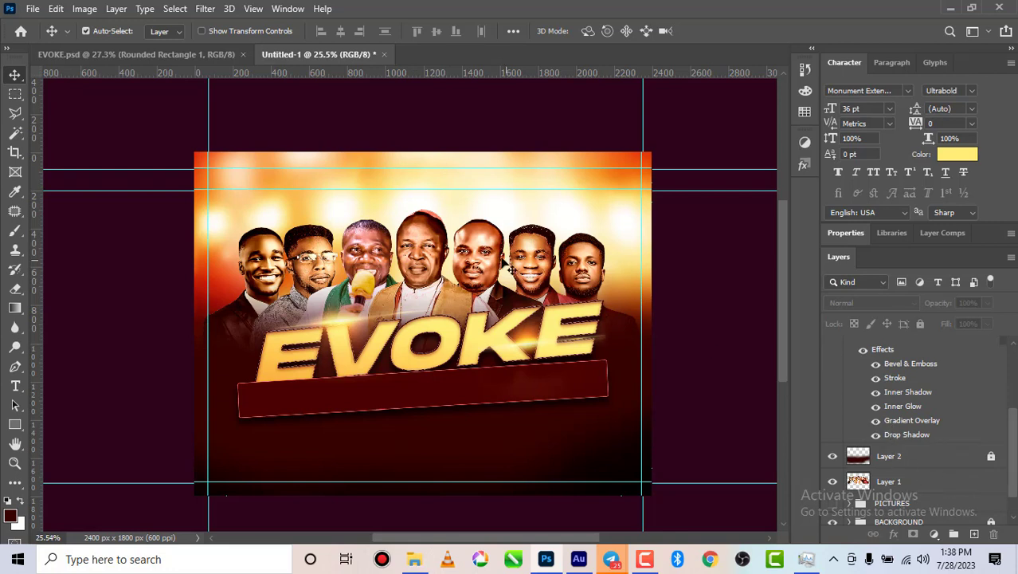
left_click_drag(413, 236, 413, 230)
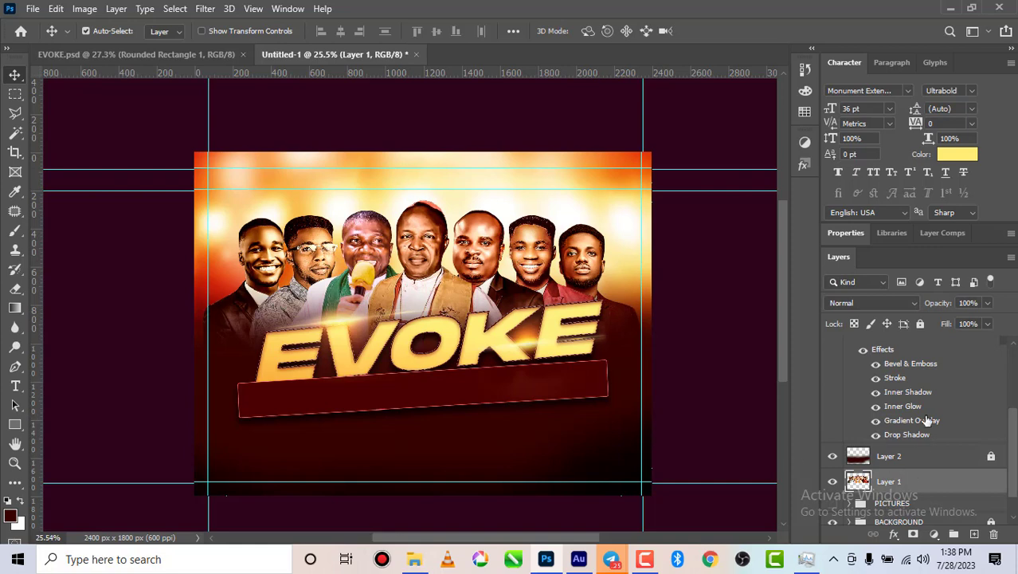
scroll(405, 393, "up", 1)
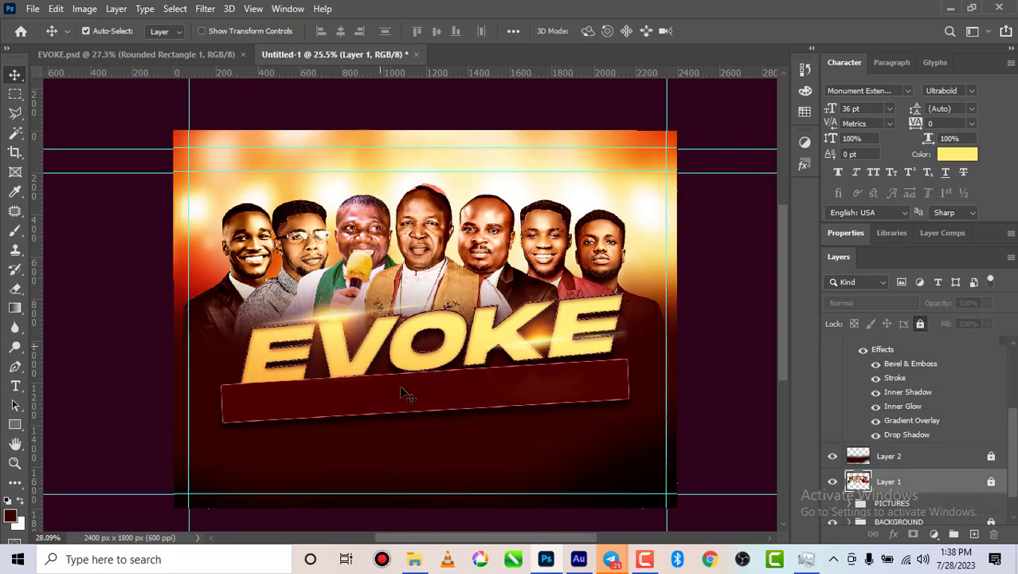
- Move the red rounded rectangle slightly down and right, and shift the lower light flare onto the EVOKE title's bottom edge
left_click(402, 398)
left_click_drag(403, 403, 406, 409)
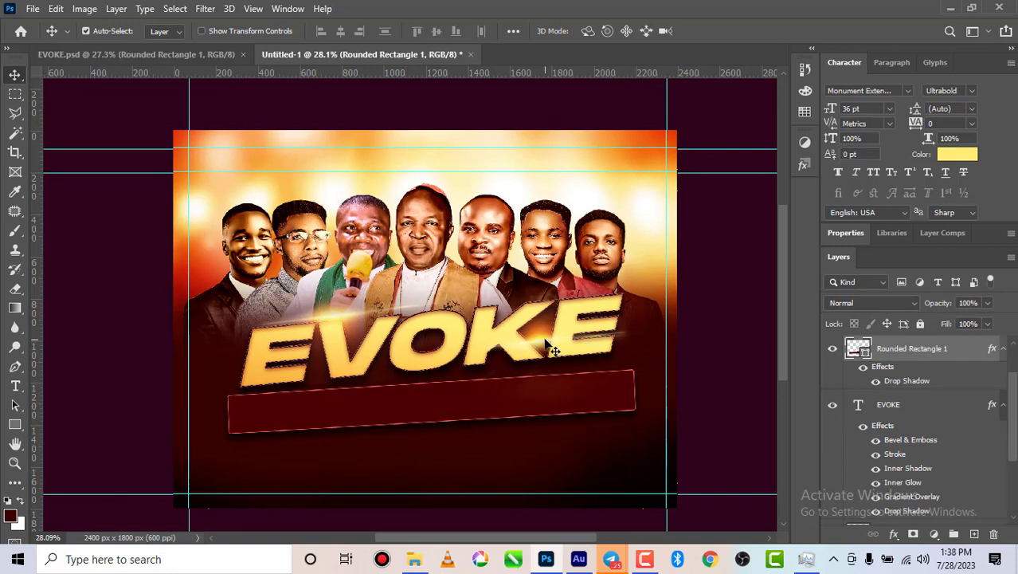
mouse_move(549, 348)
left_mouse_down()
mouse_move(546, 366)
mouse_move(538, 359)
left_mouse_up()
- Rotate the light flare on the EVOKE title's upper edge to an angle of 0.78°
left_click(345, 313)
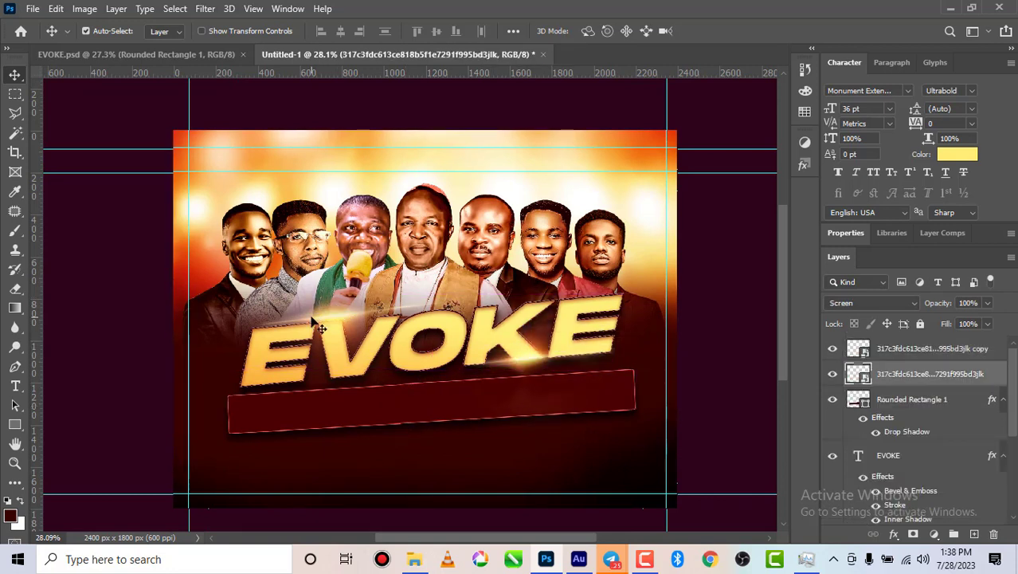
key("ctrl+t")
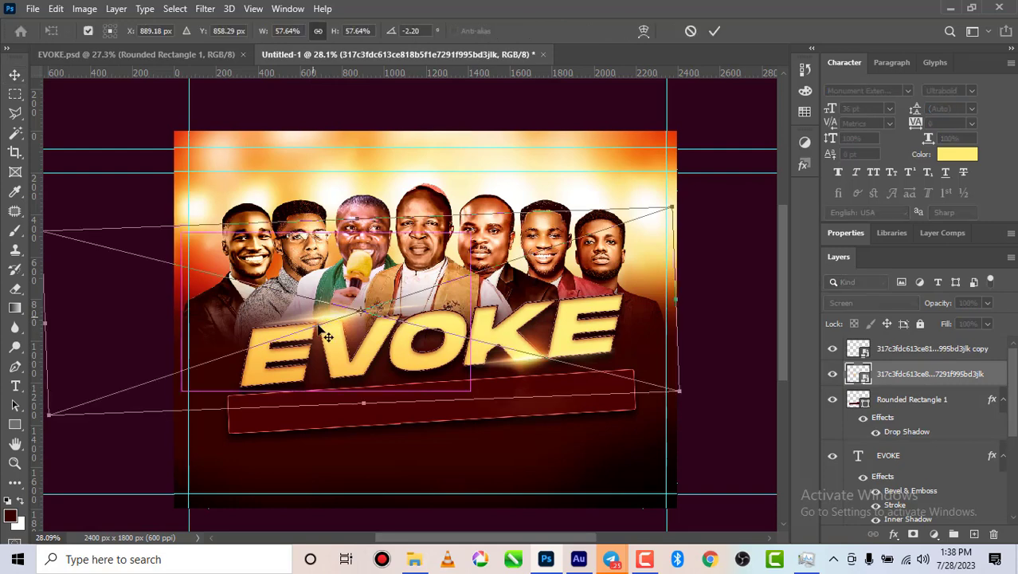
right_click(427, 288)
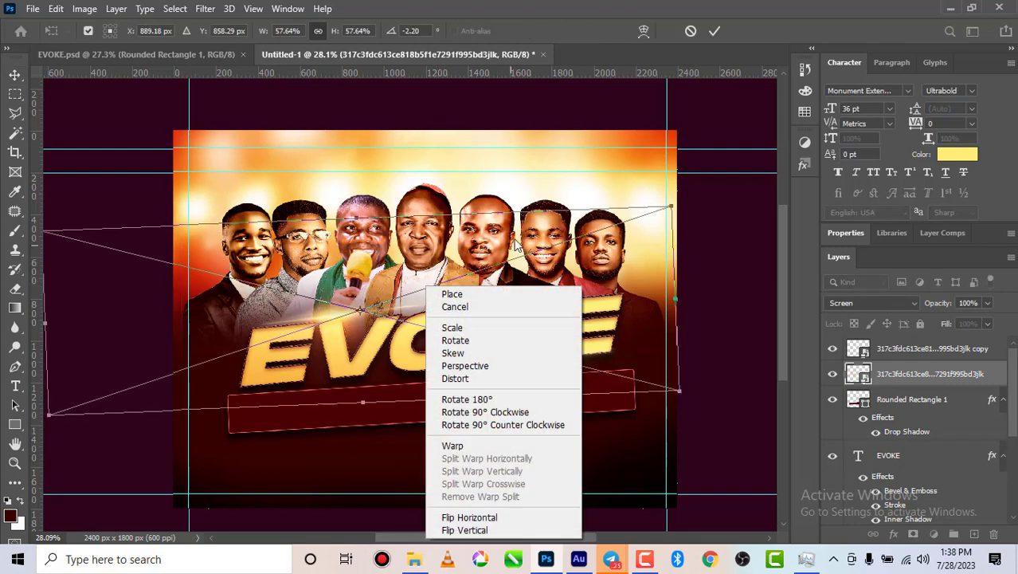
left_click(481, 344)
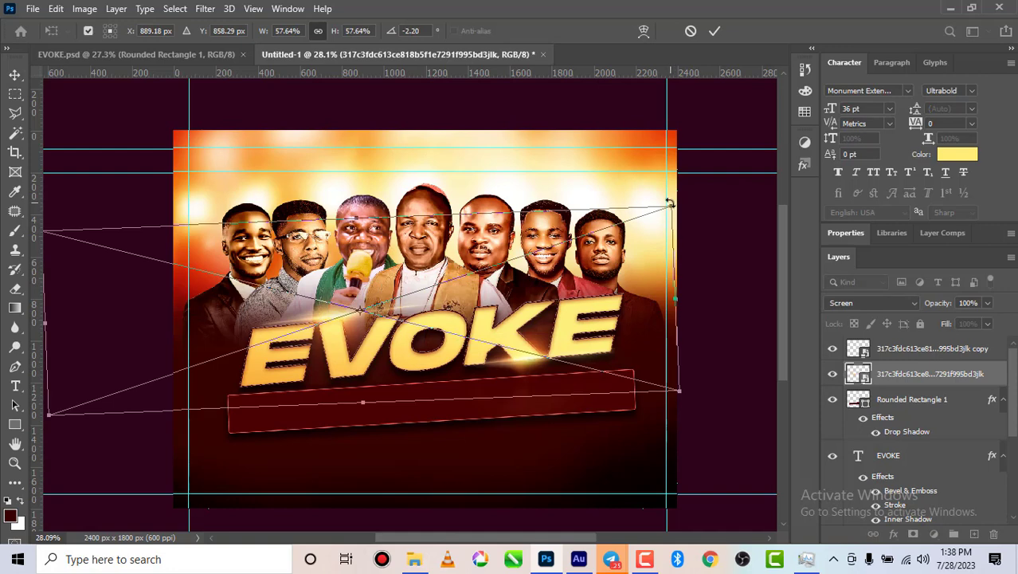
left_click_drag(671, 209, 674, 220)
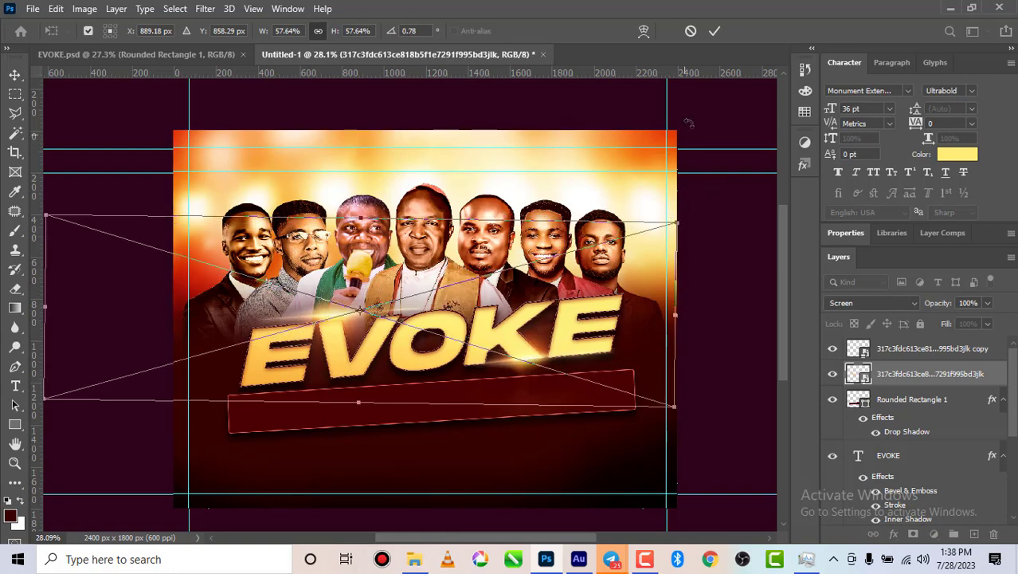
left_click(715, 32)
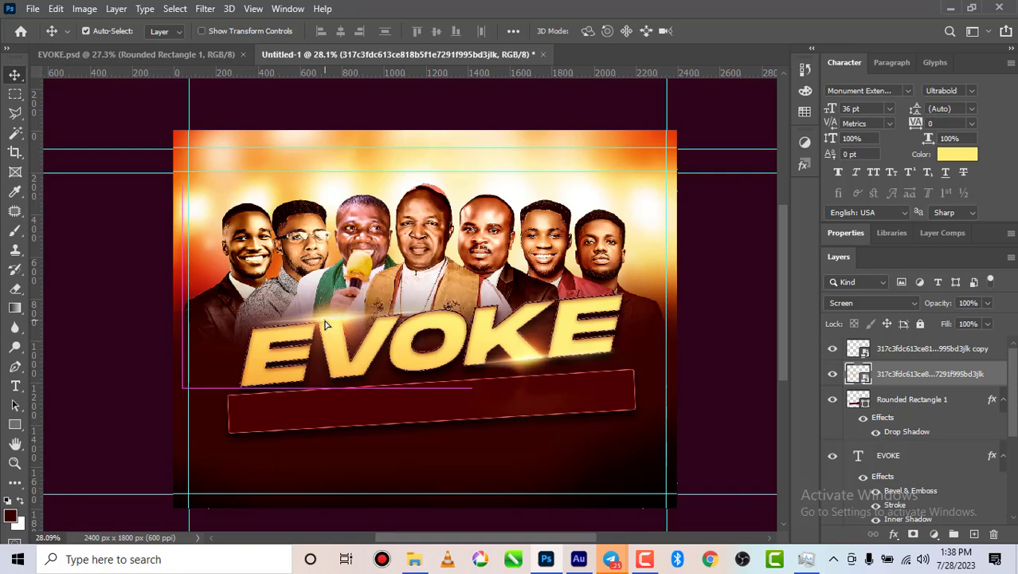
- Nudge the red rounded rectangle slightly left and down beneath the EVOKE title
scroll(326, 320, "down", 1)
scroll(327, 327, "down", 2)
scroll(323, 379, "up", 2)
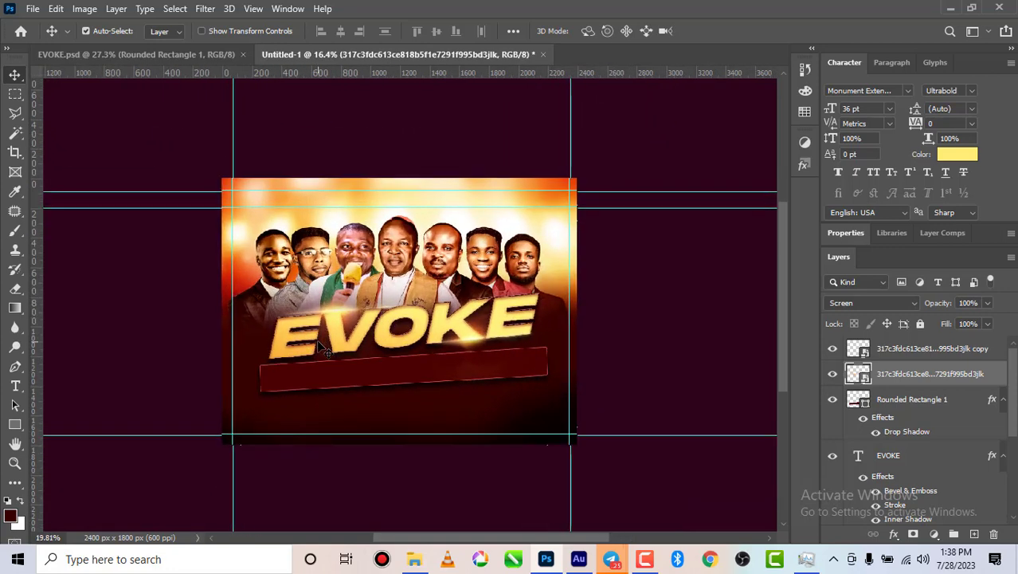
left_click_drag(324, 377, 327, 396)
- Look through the layer stack of EVOKE.psd for the text layer with the speakers' names
left_click(201, 54)
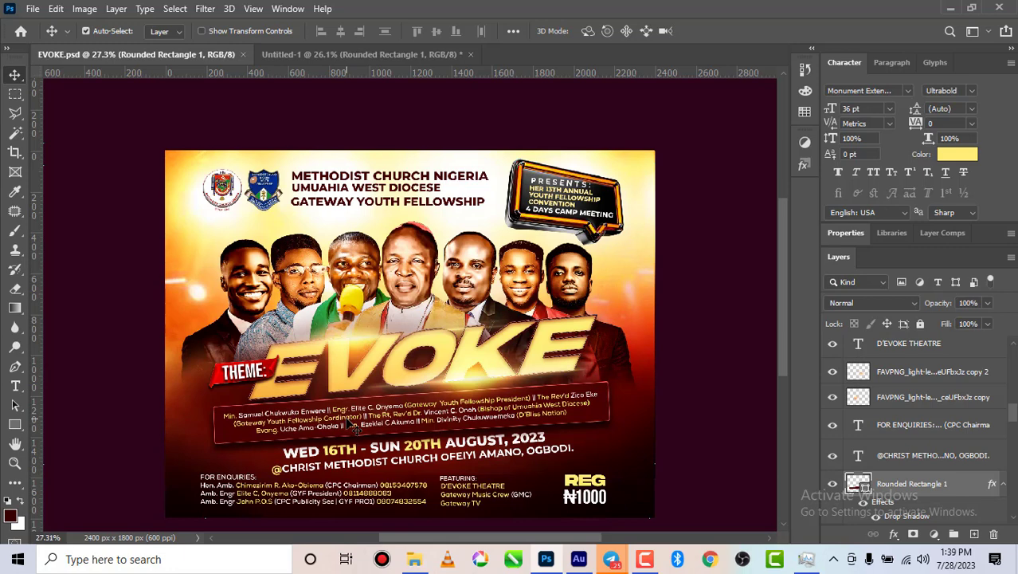
scroll(874, 426, "down", 6)
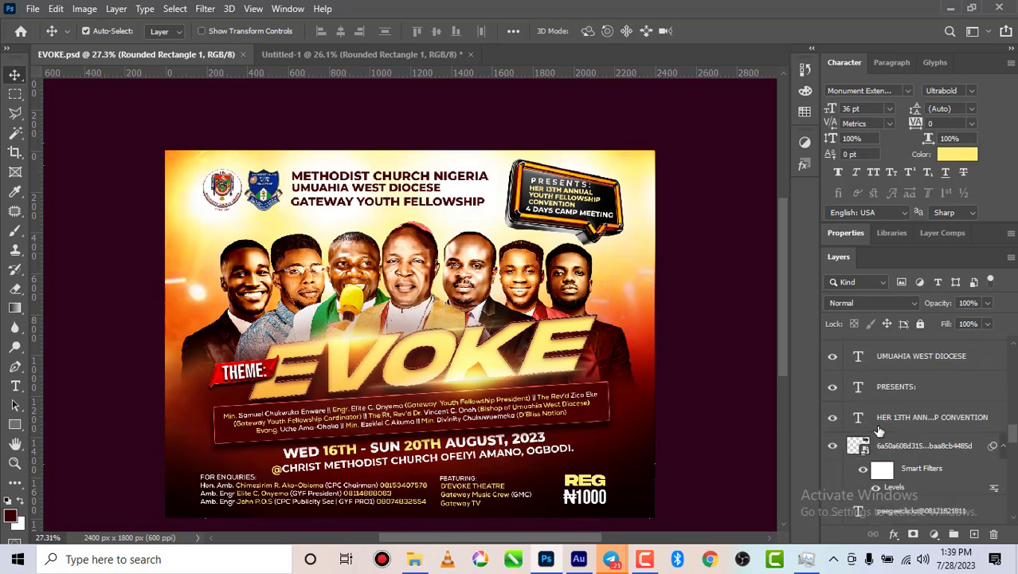
scroll(879, 430, "down", 5)
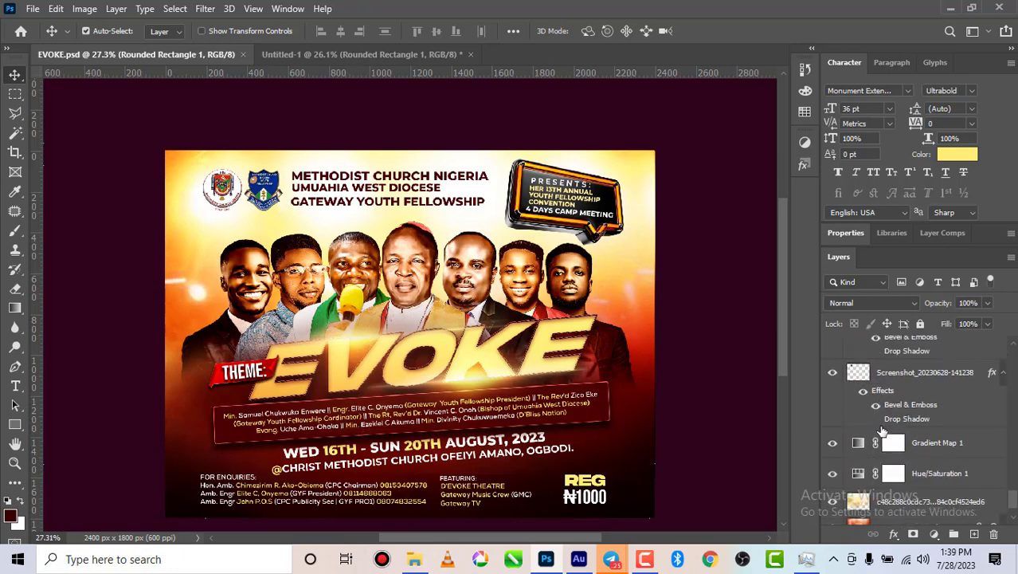
scroll(882, 426, "up", 10)
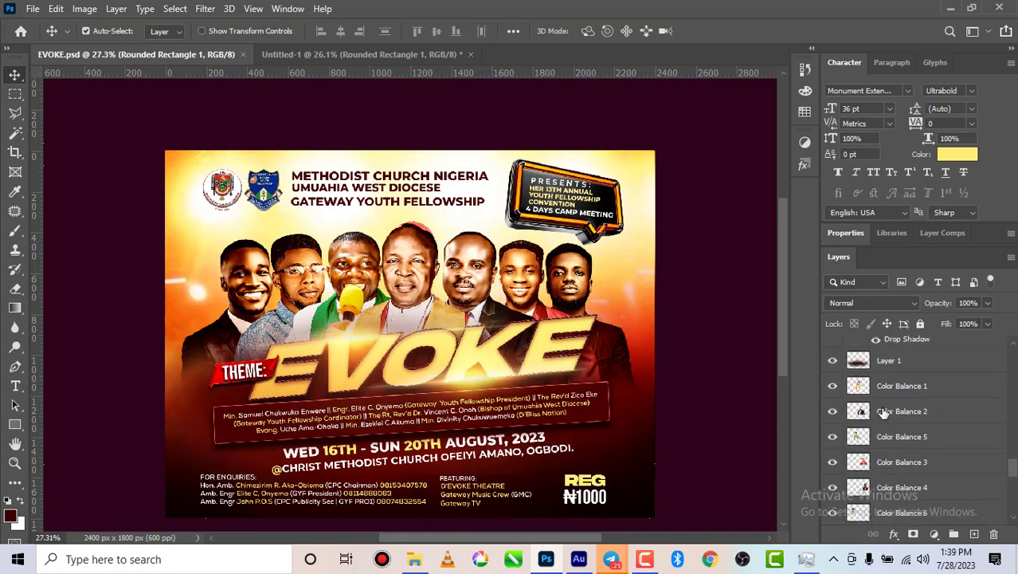
scroll(884, 410, "up", 8)
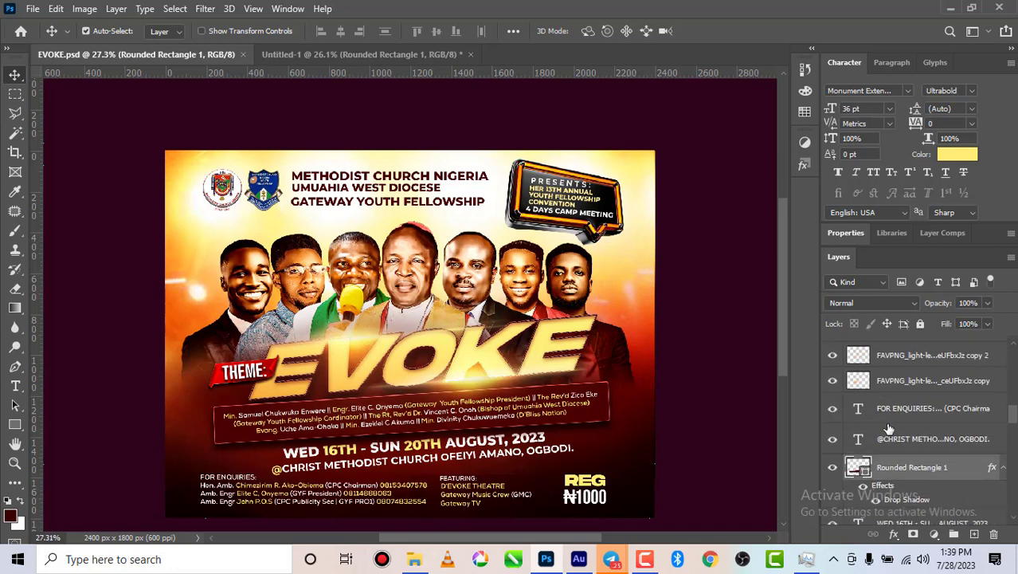
scroll(893, 409, "down", 4)
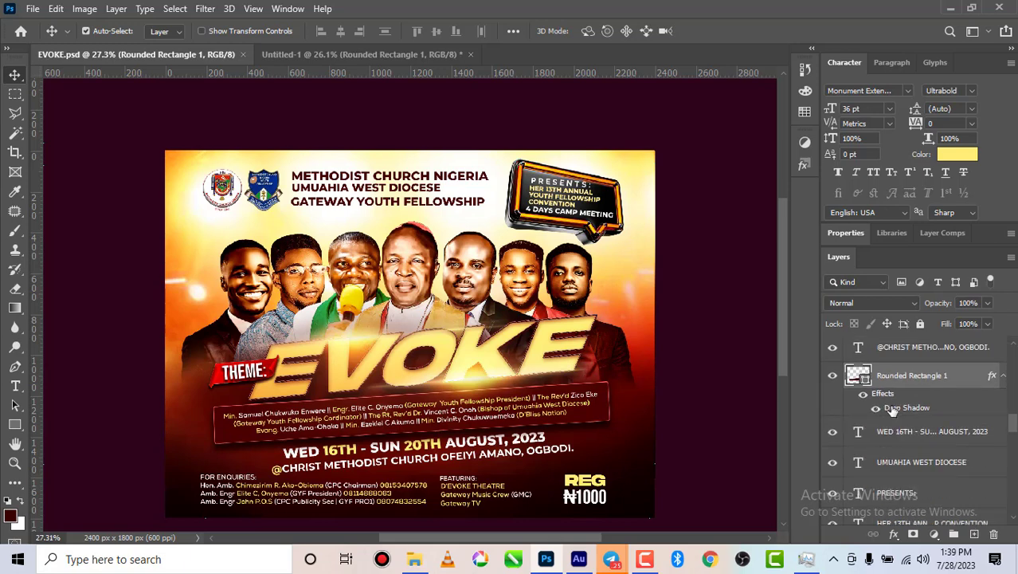
scroll(892, 409, "down", 3)
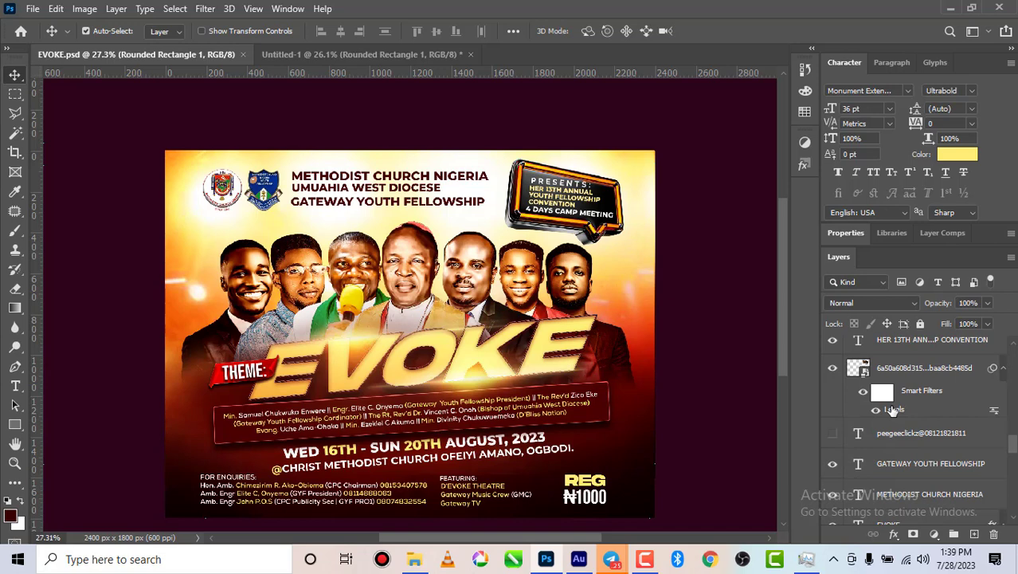
scroll(892, 410, "down", 2)
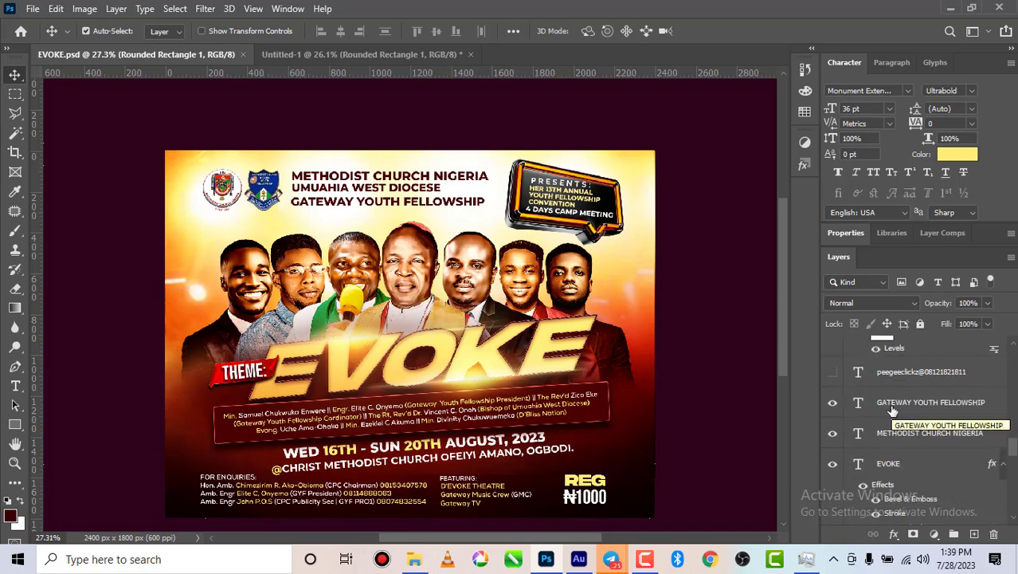
scroll(892, 410, "up", 3)
scroll(892, 410, "up", 6)
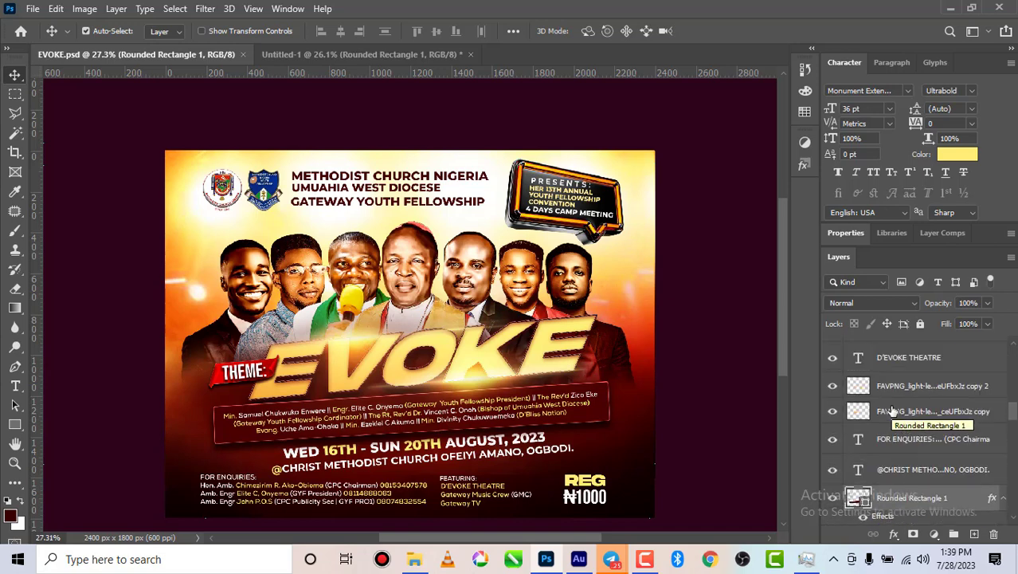
scroll(892, 409, "down", 2)
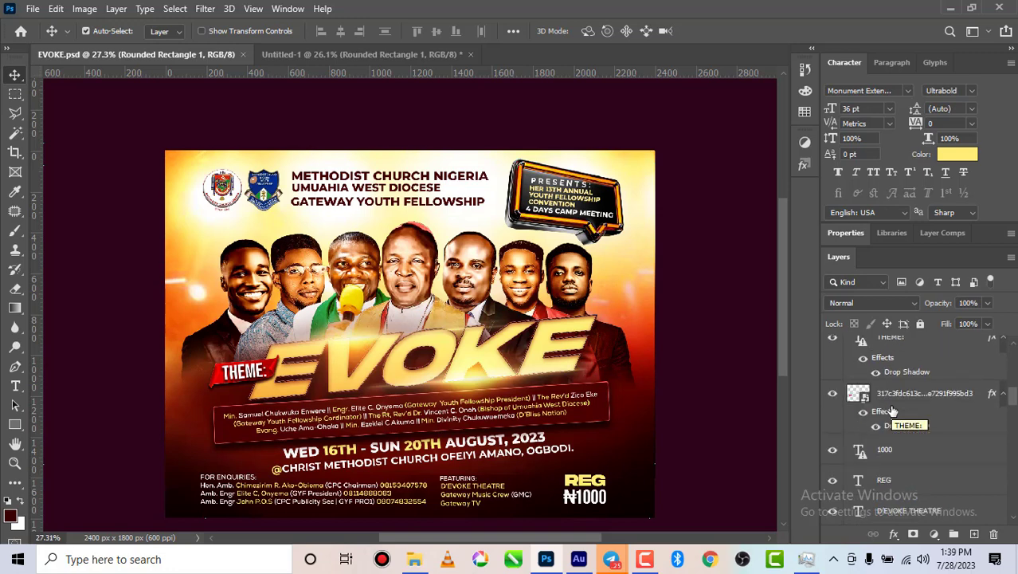
scroll(893, 409, "down", 6)
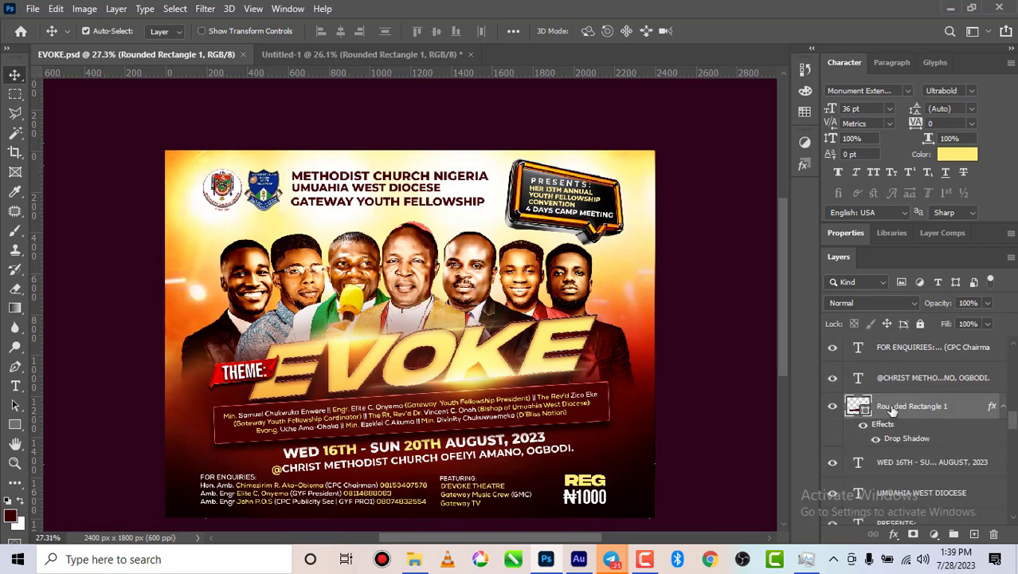
scroll(892, 410, "down", 8)
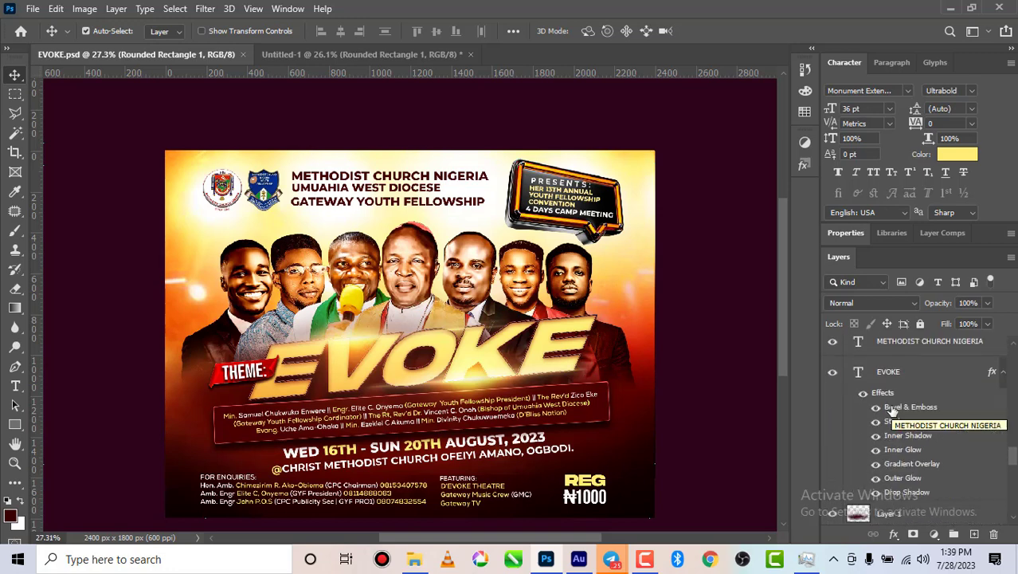
scroll(893, 409, "down", 6)
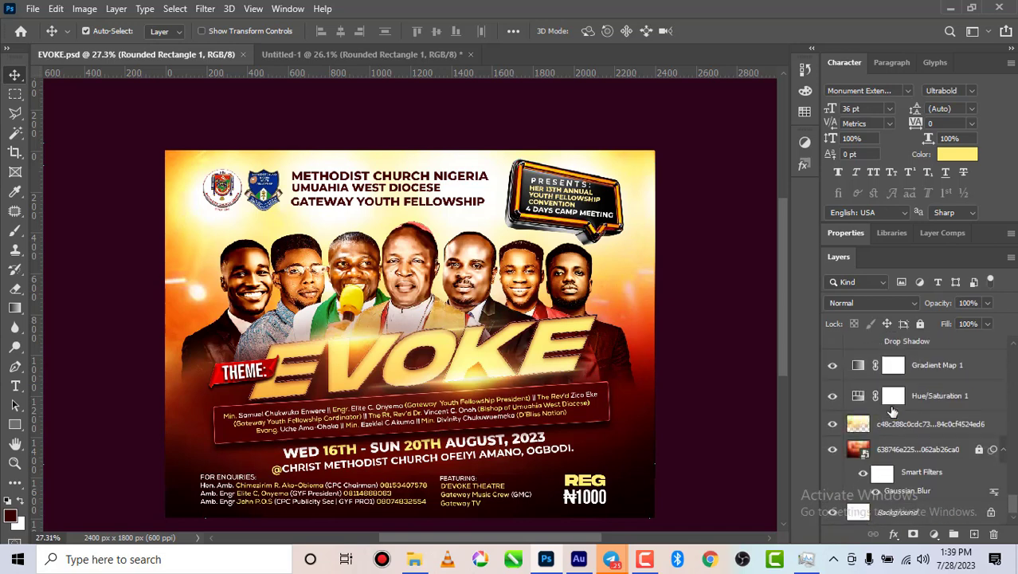
scroll(944, 441, "up", 10)
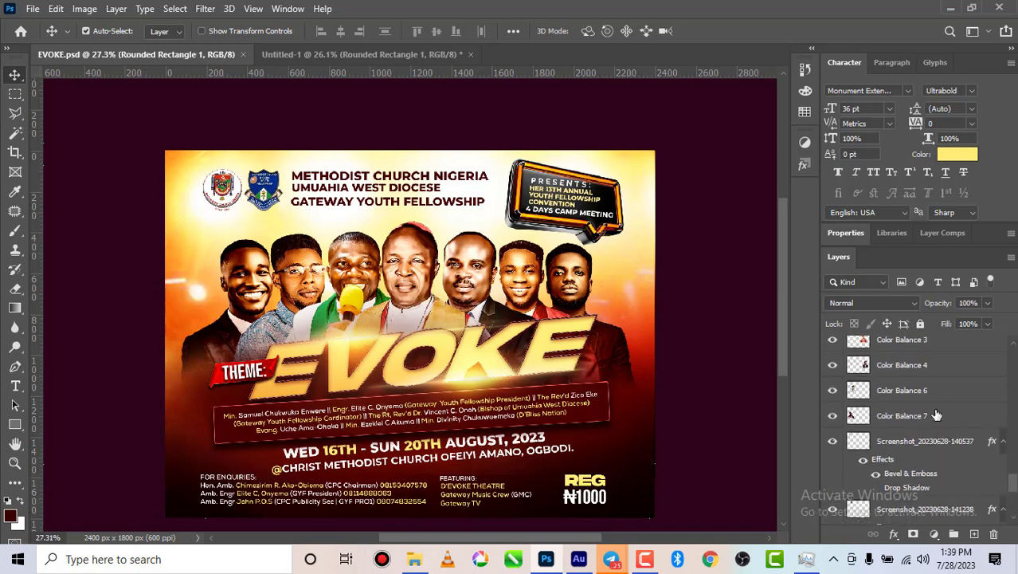
scroll(937, 415, "up", 10)
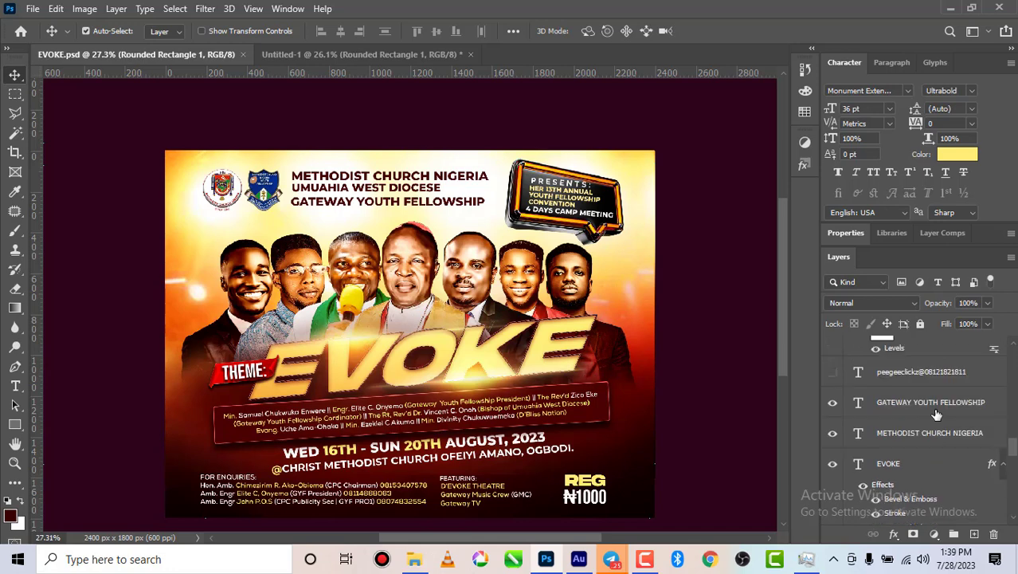
scroll(937, 416, "up", 8)
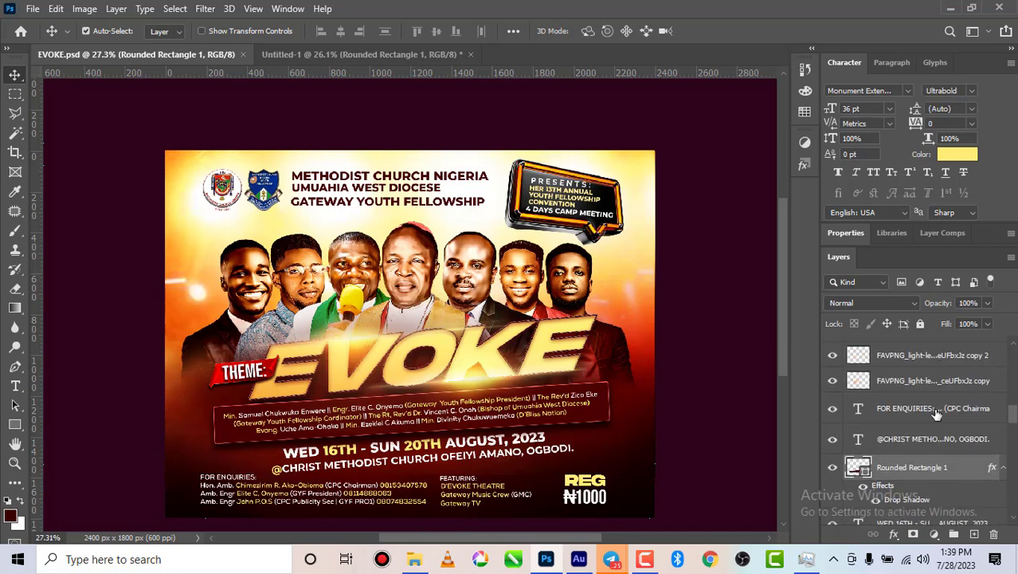
scroll(937, 415, "up", 10)
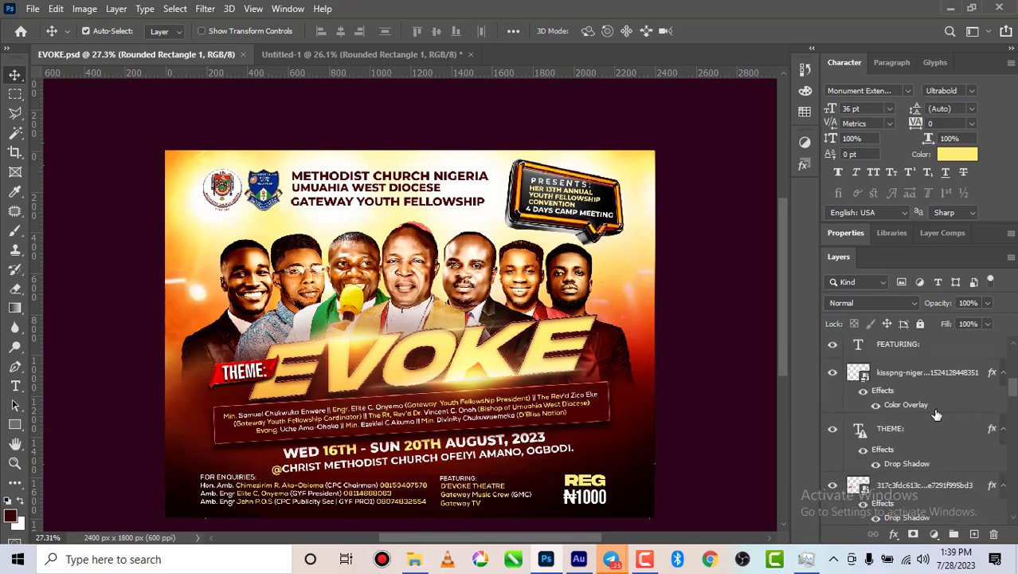
- Copy the speakers' names text from EVOKE.psd into Untitled-1 and place it inside the tilted red rectangle
scroll(937, 415, "up", 5)
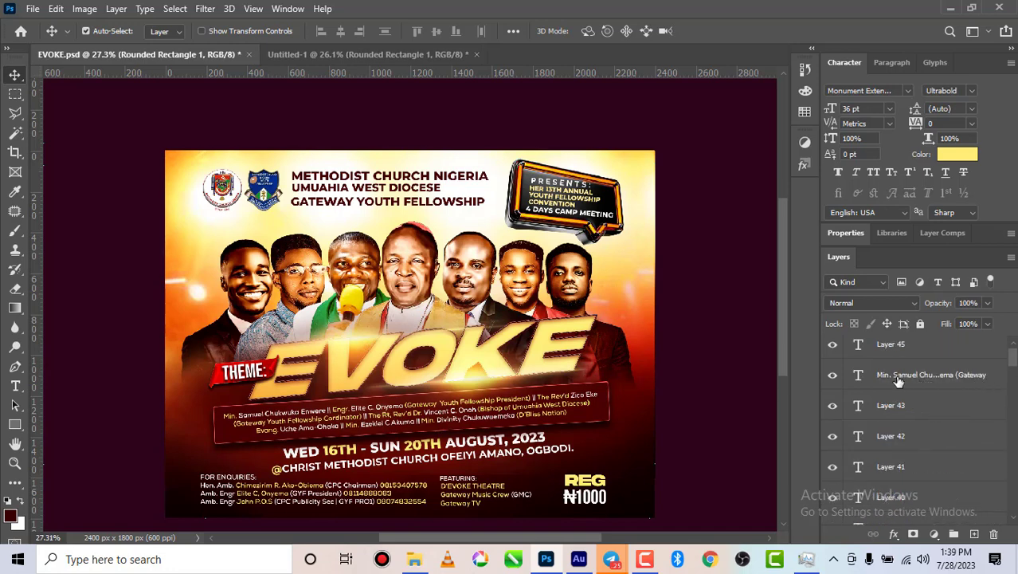
left_click_drag(277, 430, 319, 57)
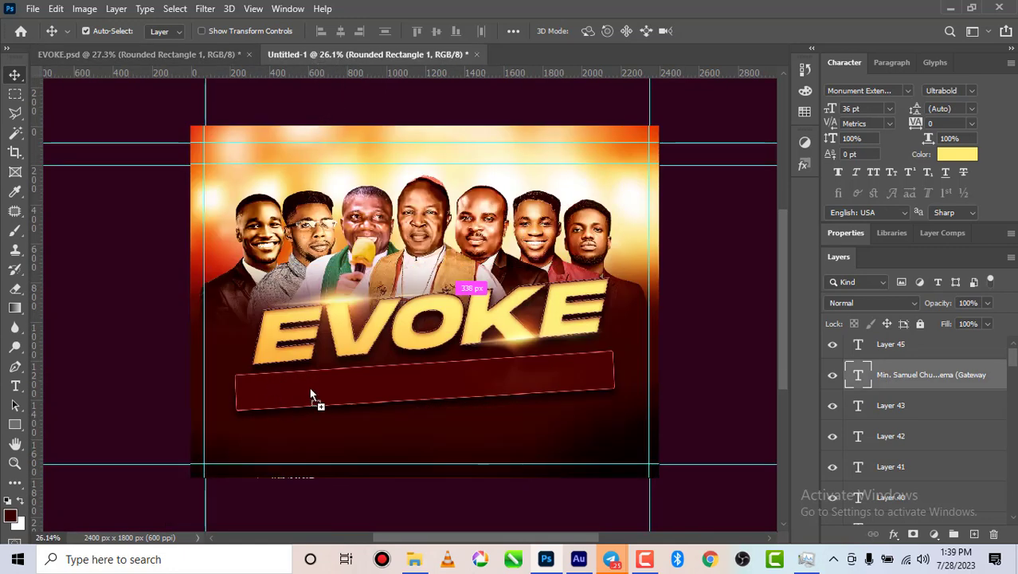
left_click_drag(316, 392, 427, 387)
- Copy the "WED 16TH - SUN 20TH AUGUST, 2023" and venue text layers from EVOKE.psd into Untitled-1, placing them below the red rectangle
left_click(188, 54)
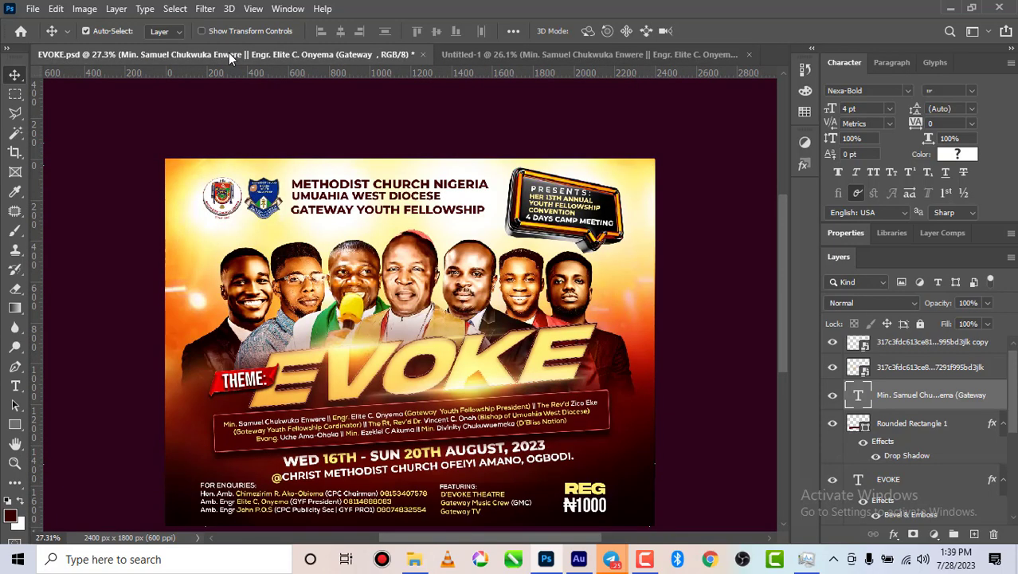
scroll(329, 319, "down", 1)
scroll(328, 319, "down", 1)
scroll(374, 403, "up", 3)
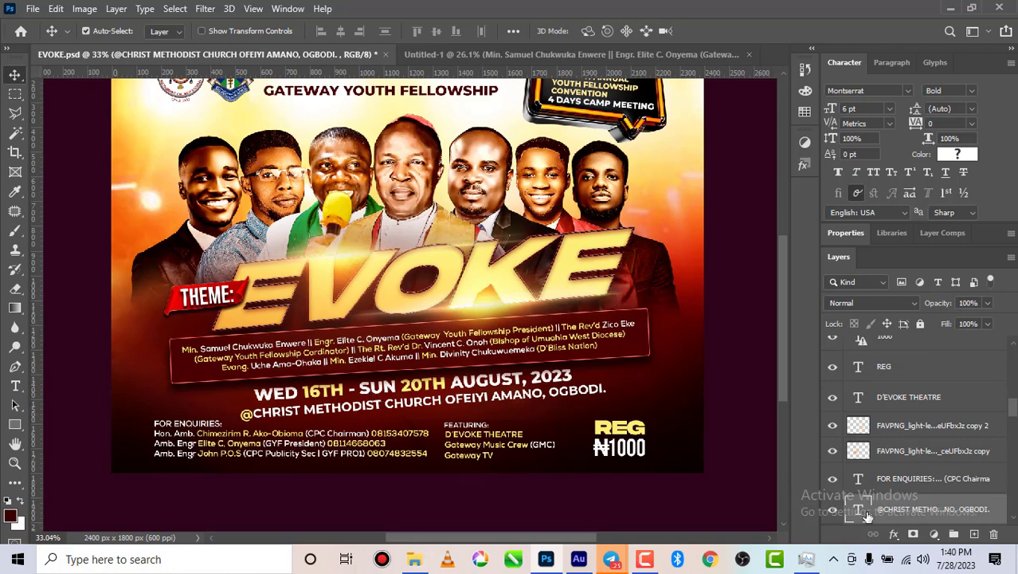
scroll(898, 514, "down", 4)
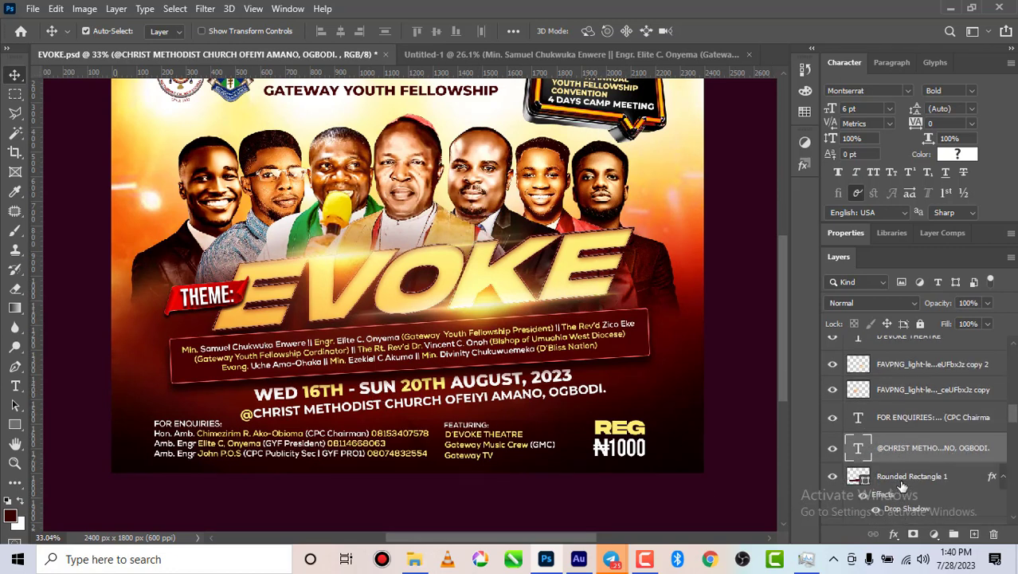
scroll(902, 442, "down", 1)
scroll(901, 455, "down", 1)
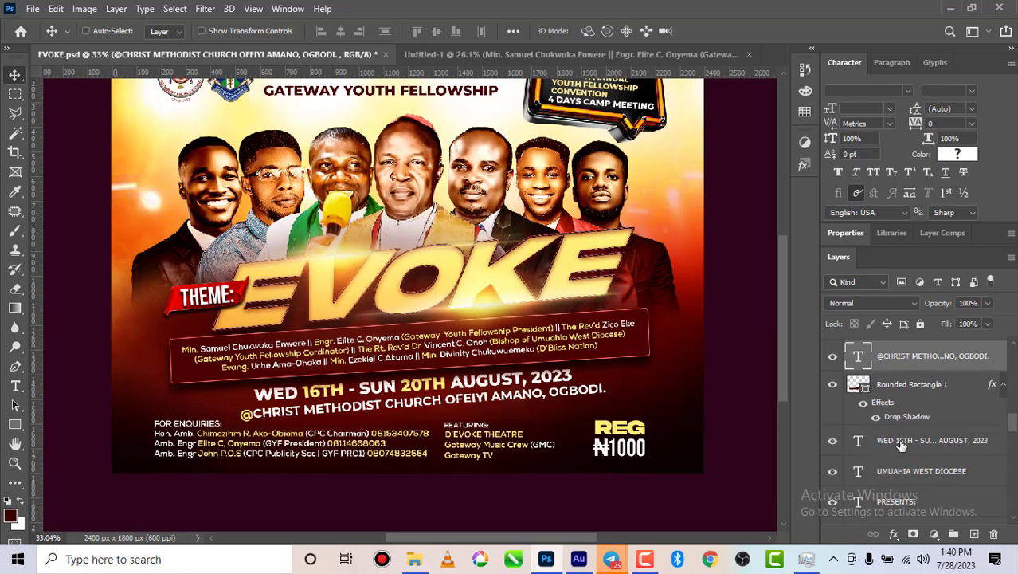
left_click(902, 445, "ctrl")
left_click_drag(902, 444, 477, 408)
scroll(406, 391, "down", 3)
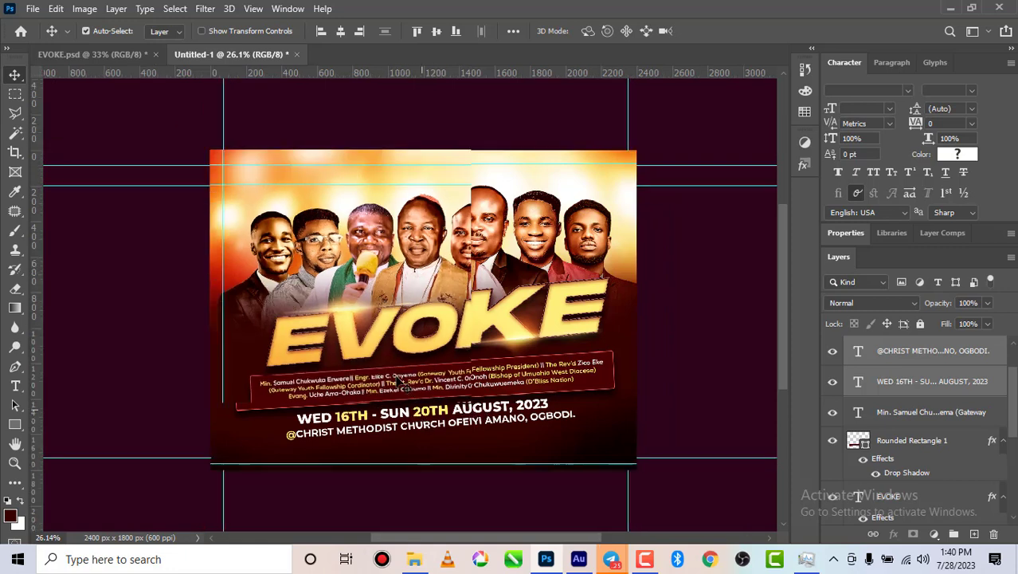
- Copy the "FOR ENQUIRIES:" contact text block from EVOKE.psd into Untitled-1 and place it against the lower-left guides
scroll(395, 395, "up", 3)
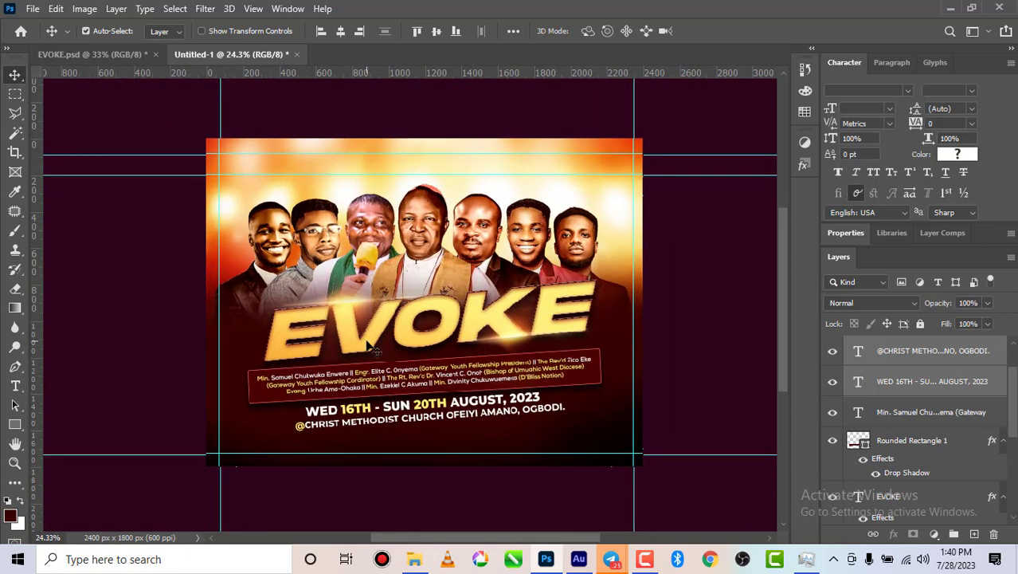
left_click(122, 55)
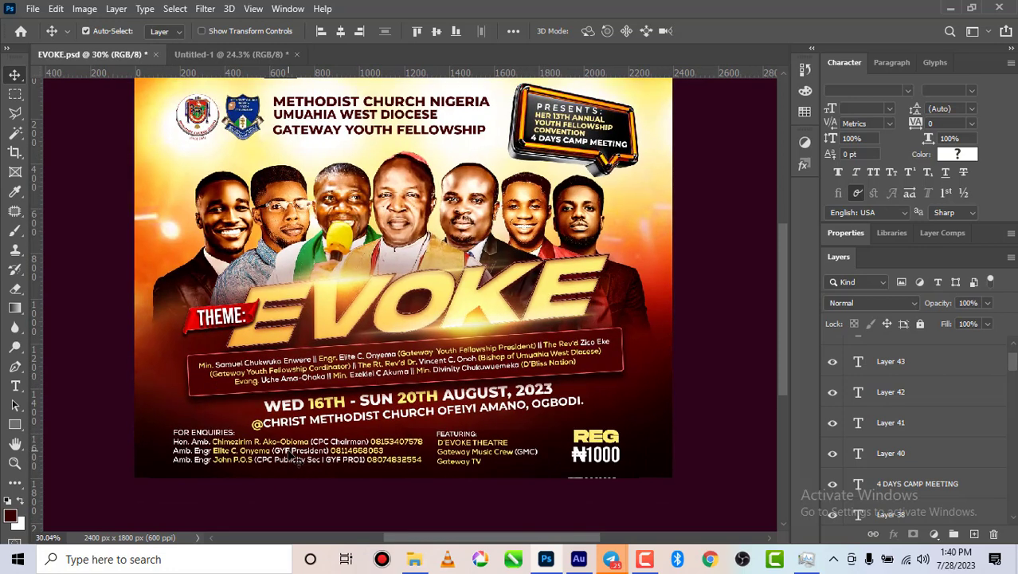
left_click_drag(288, 453, 476, 73)
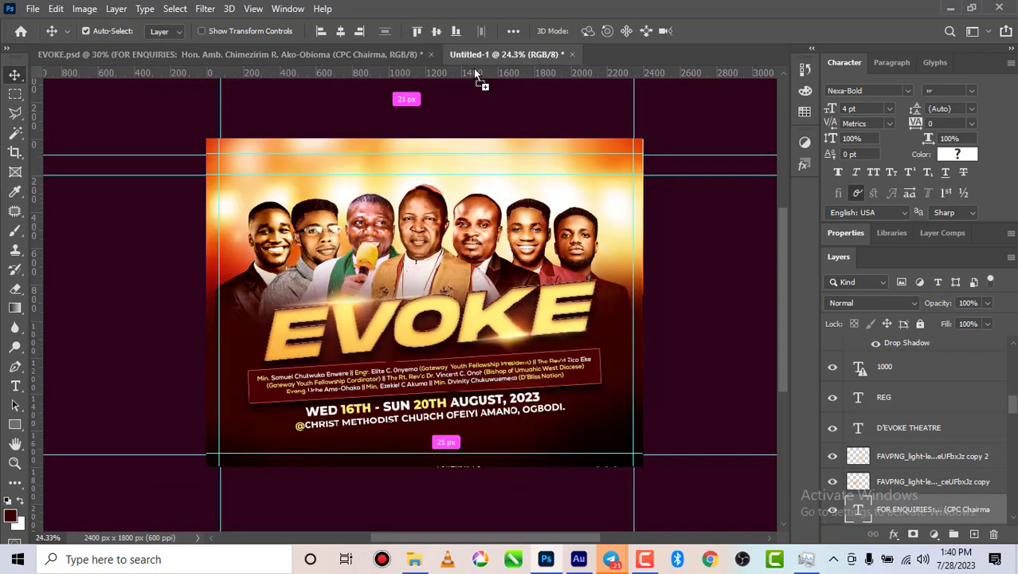
left_click_drag(294, 446, 325, 443)
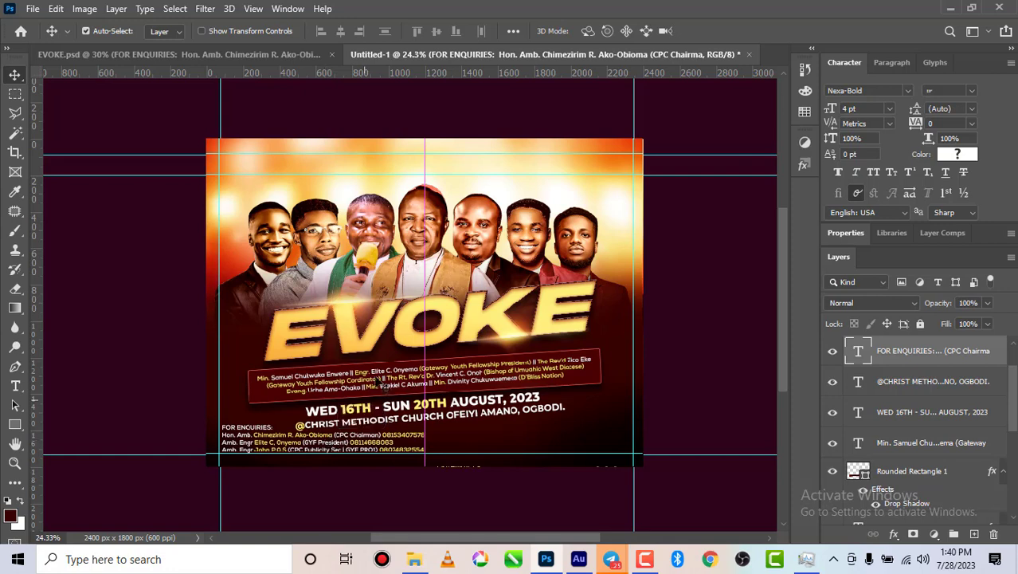
- Rotate the red rounded rectangle by about -1.03° and reposition it behind the speakers' names
scroll(397, 325, "up", 1)
left_click(450, 378)
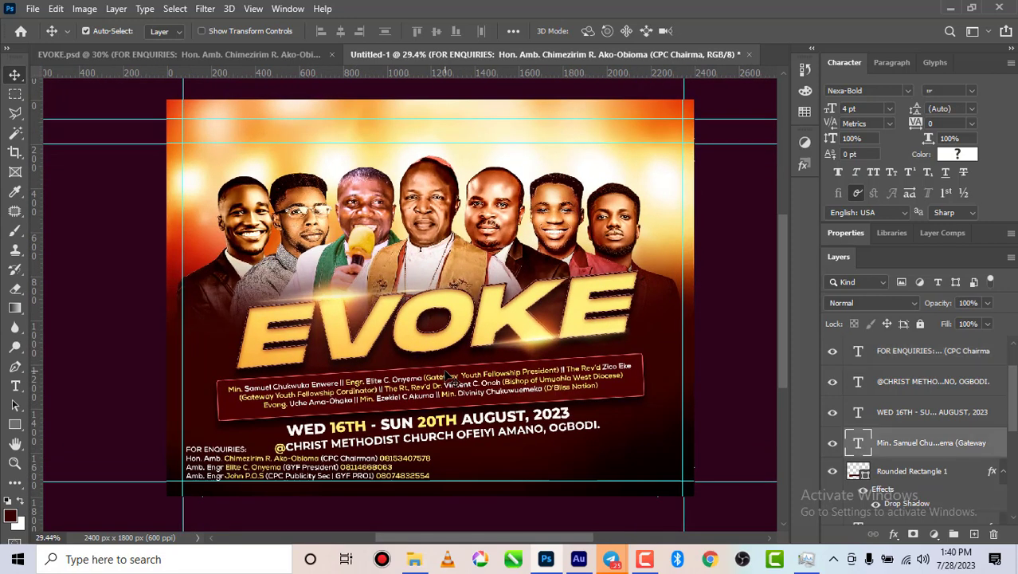
left_click_drag(637, 408, 637, 387)
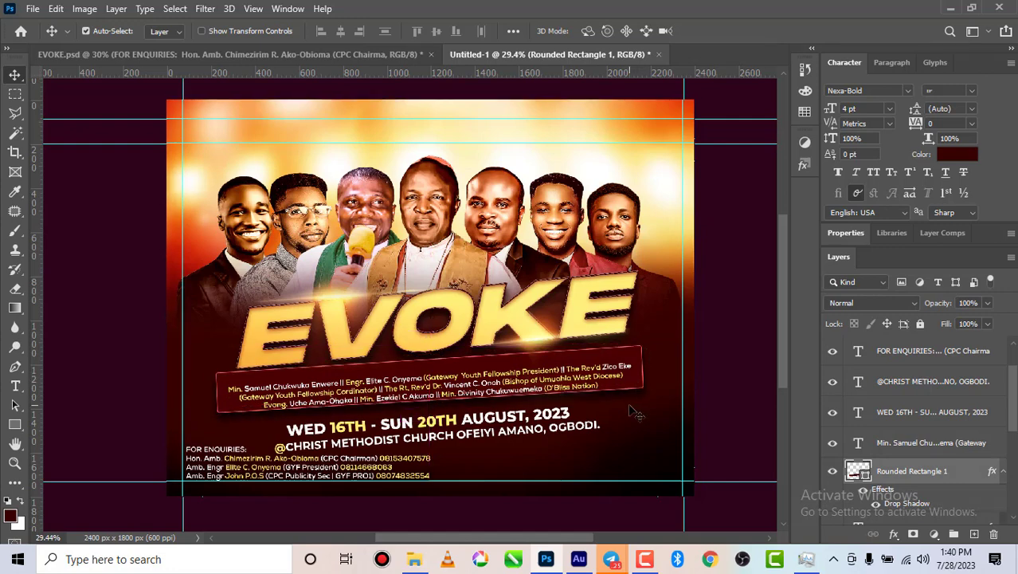
key("ctrl+t")
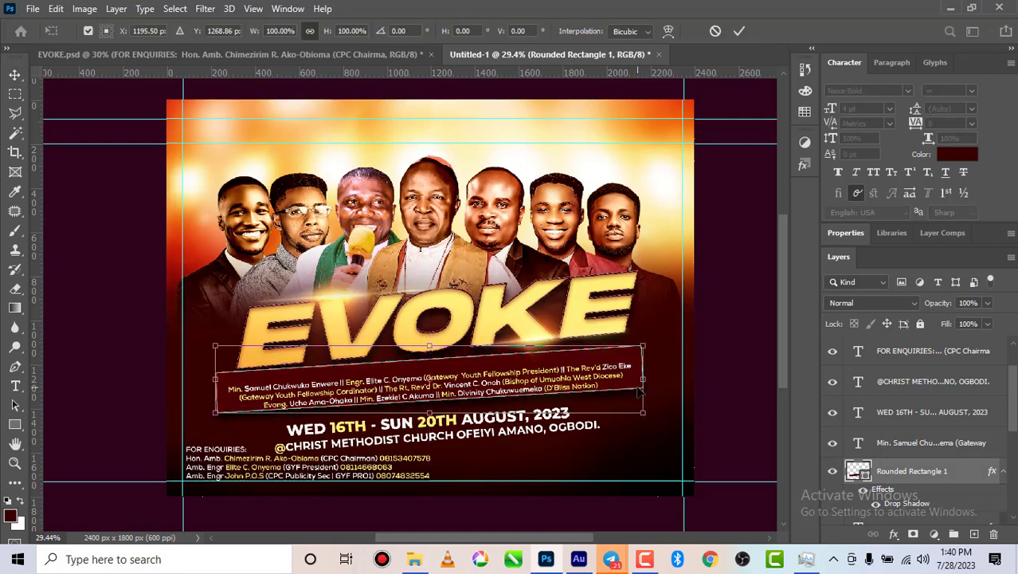
right_click(639, 392)
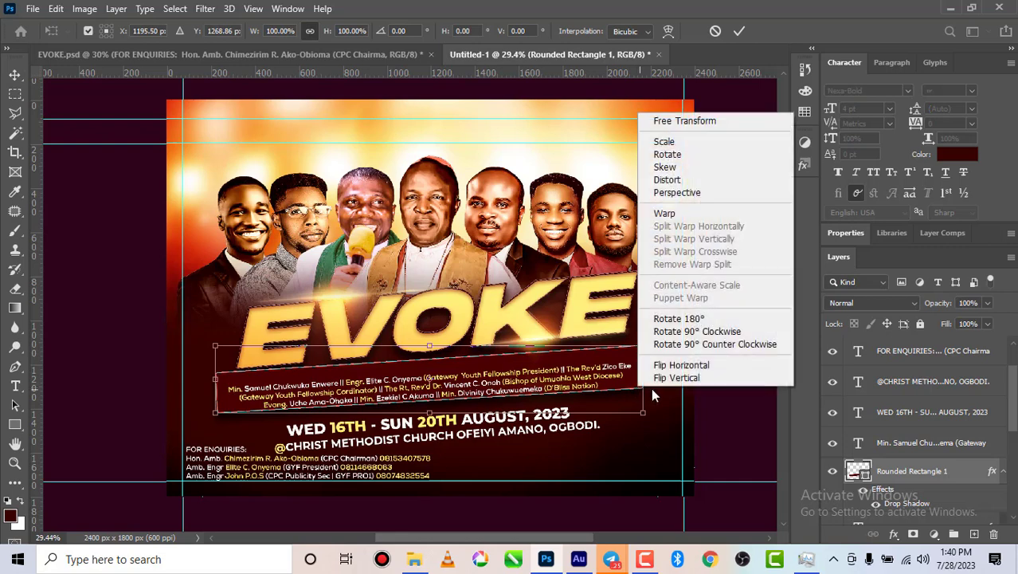
left_click(677, 156)
left_click_drag(648, 411, 648, 409)
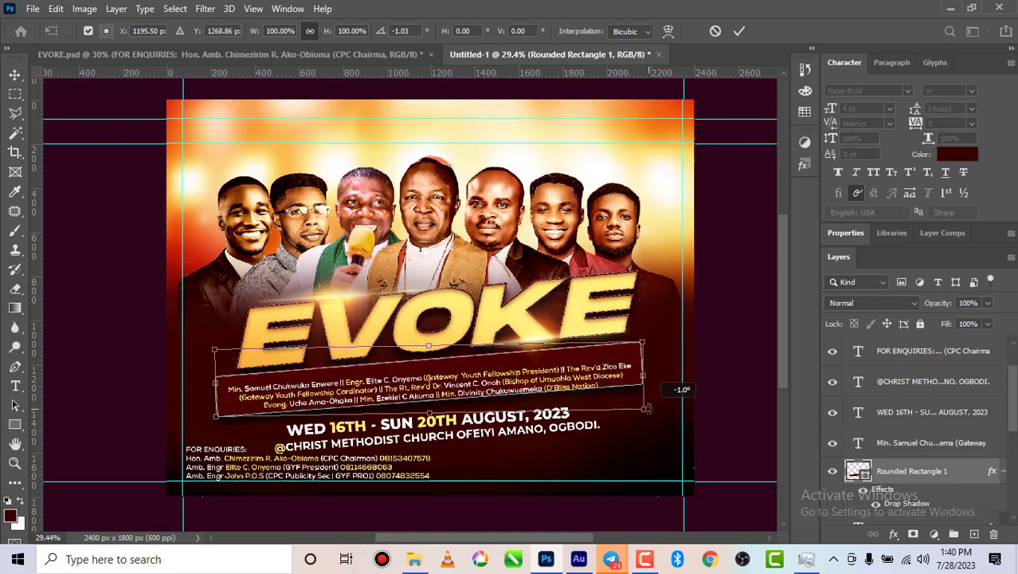
left_click(739, 30)
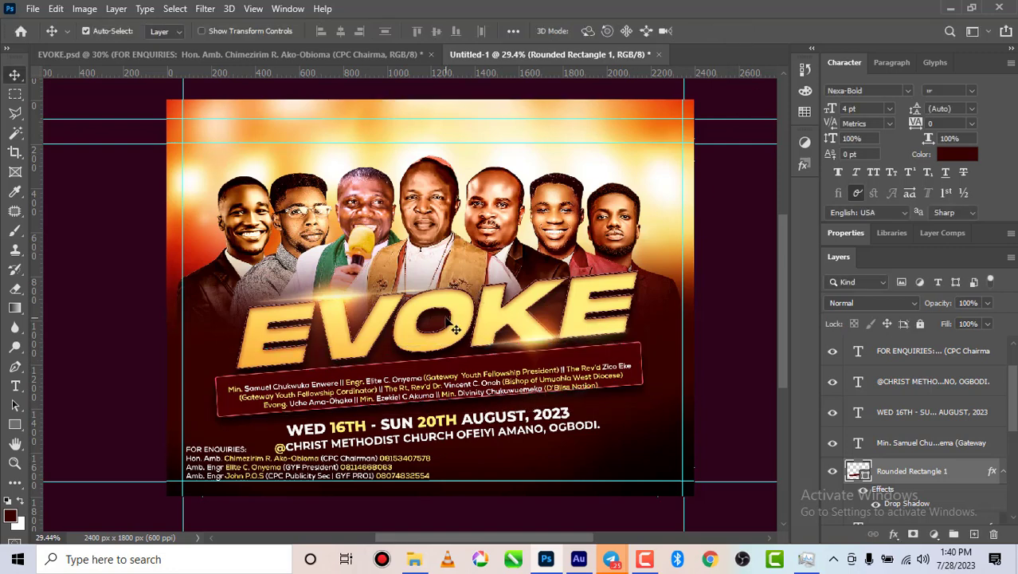
left_click_drag(451, 365, 462, 389)
- Rotate the speakers' names text by about -1.37° to follow the tilt of the red rectangle
left_click_drag(466, 390, 459, 396)
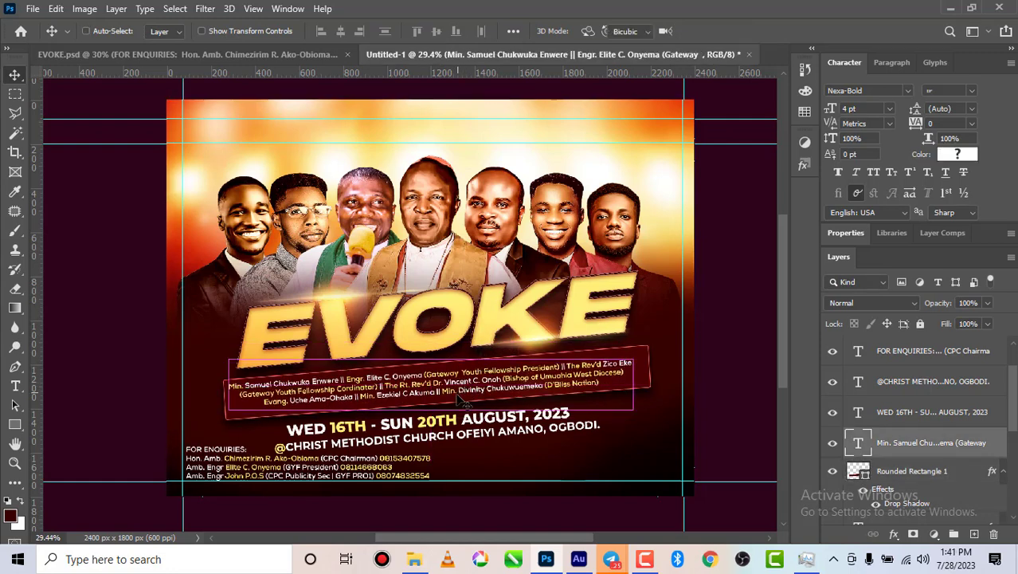
key("ctrl+t")
right_click(483, 390)
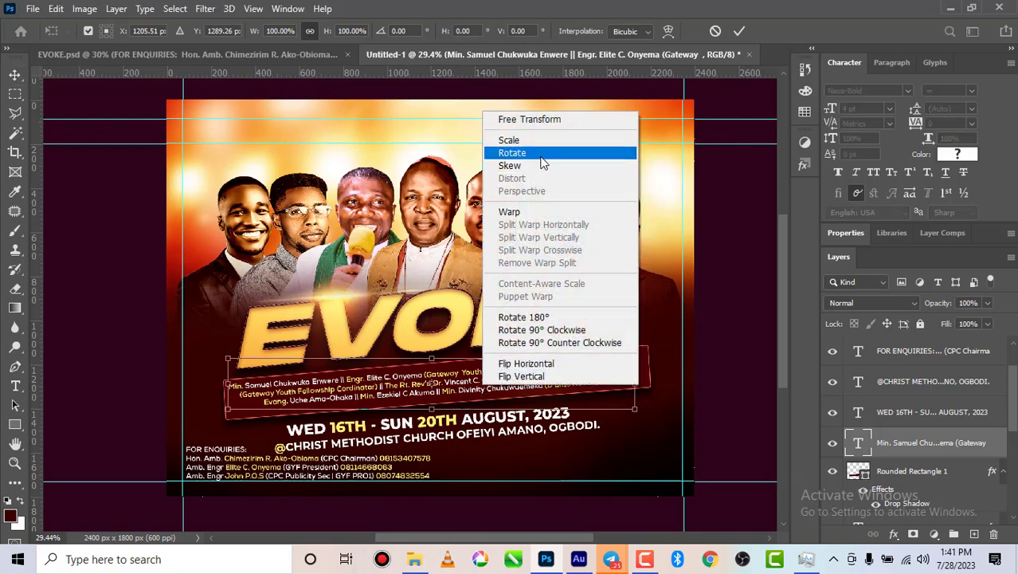
left_click(513, 152)
left_click_drag(637, 408, 642, 404)
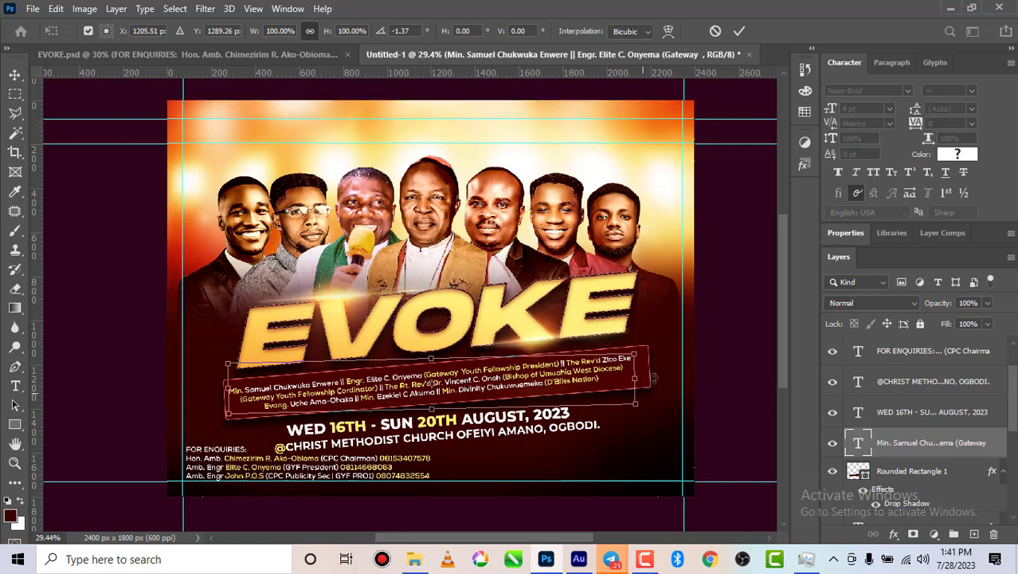
left_click(740, 30)
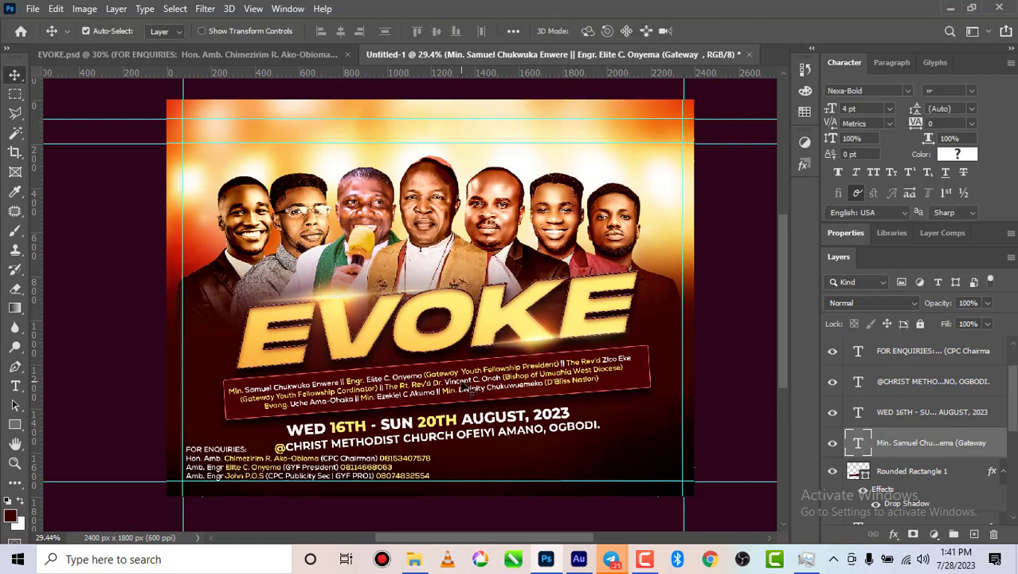
- Nudge the names text right inside the red rectangle and tighten the date and venue lines below it
left_click_drag(461, 385, 471, 388)
mouse_move(460, 430)
left_mouse_down()
mouse_move(469, 421)
mouse_move(453, 432)
left_mouse_up()
- Check the PEEGEE CLICKZ group chat in Telegram for new messages, and return to the flyer in Photoshop
mouse_move(606, 557)
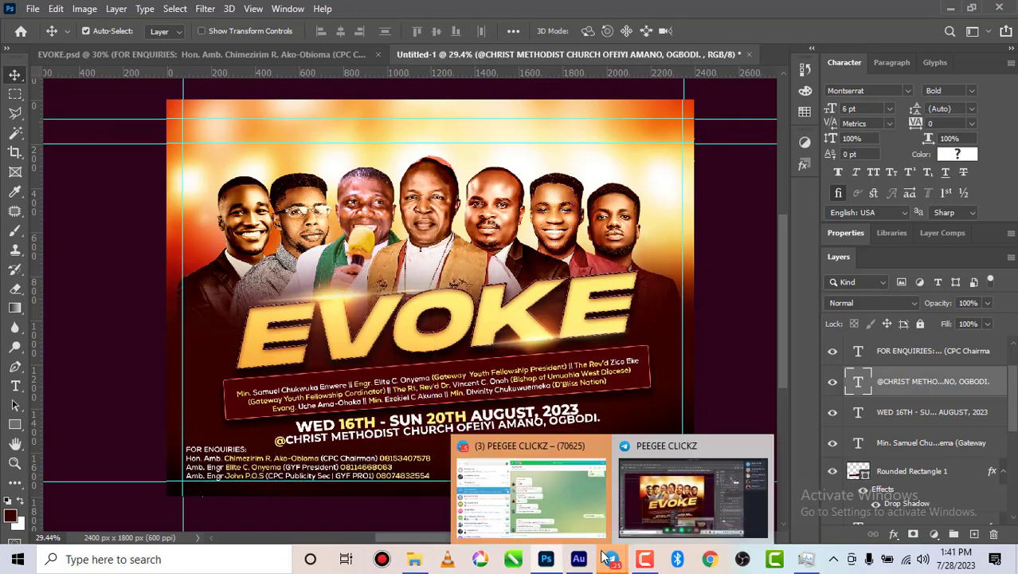
mouse_move(580, 499)
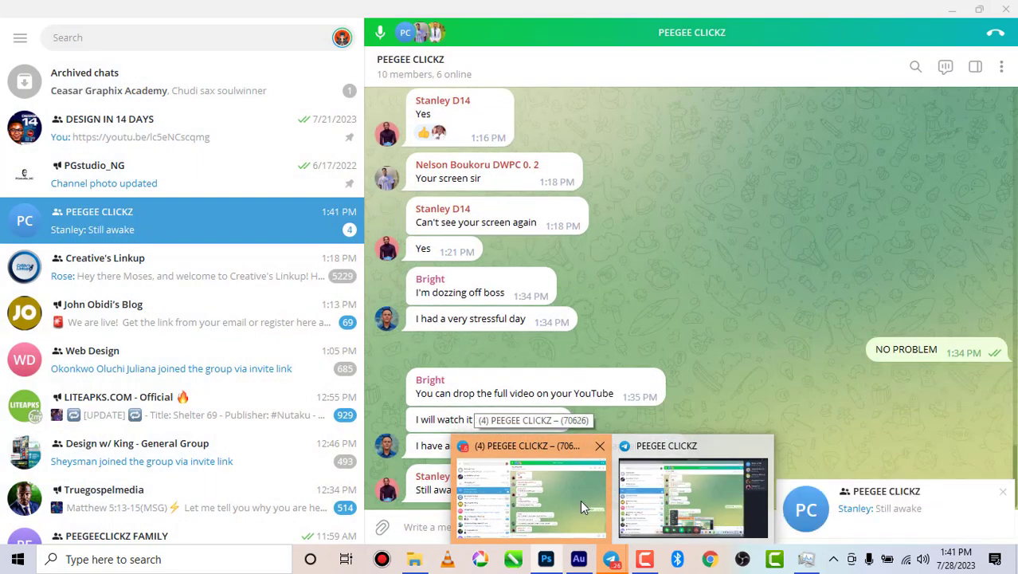
left_click(580, 500)
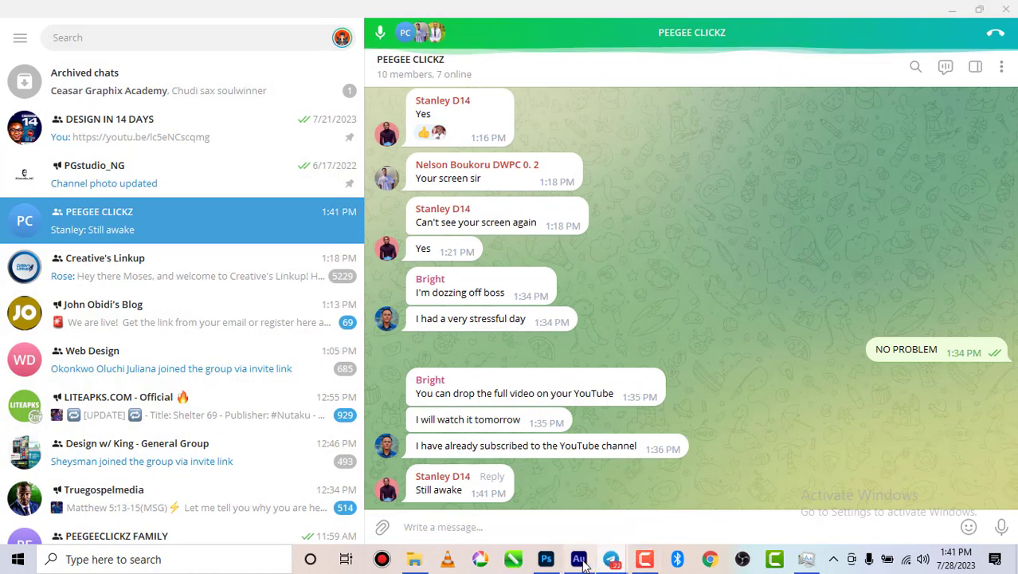
mouse_move(547, 559)
left_click(541, 516)
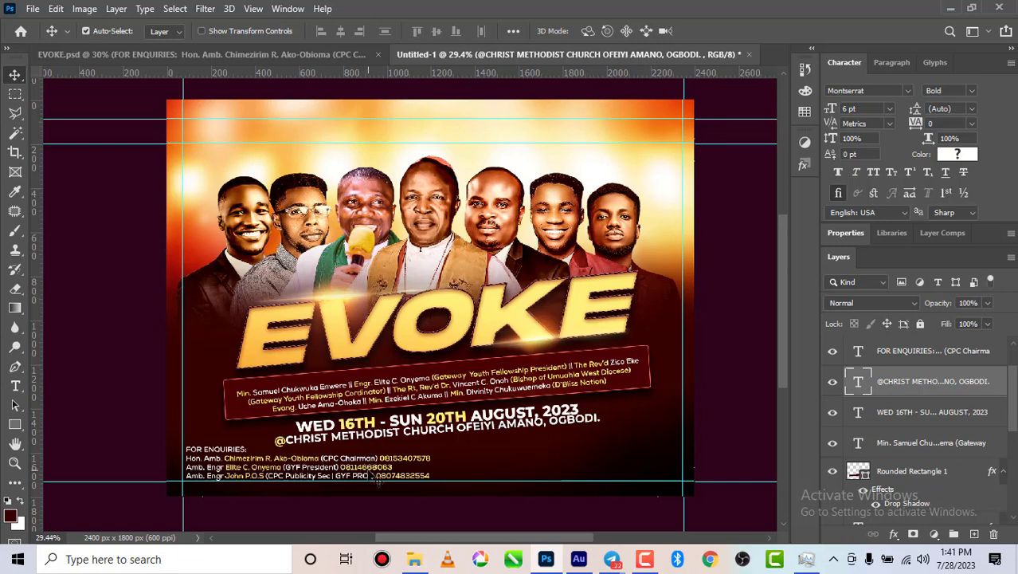
- Select the D'EVOKE THEATRE, REG and 1000 text layers together in EVOKE.psd
left_click(288, 54)
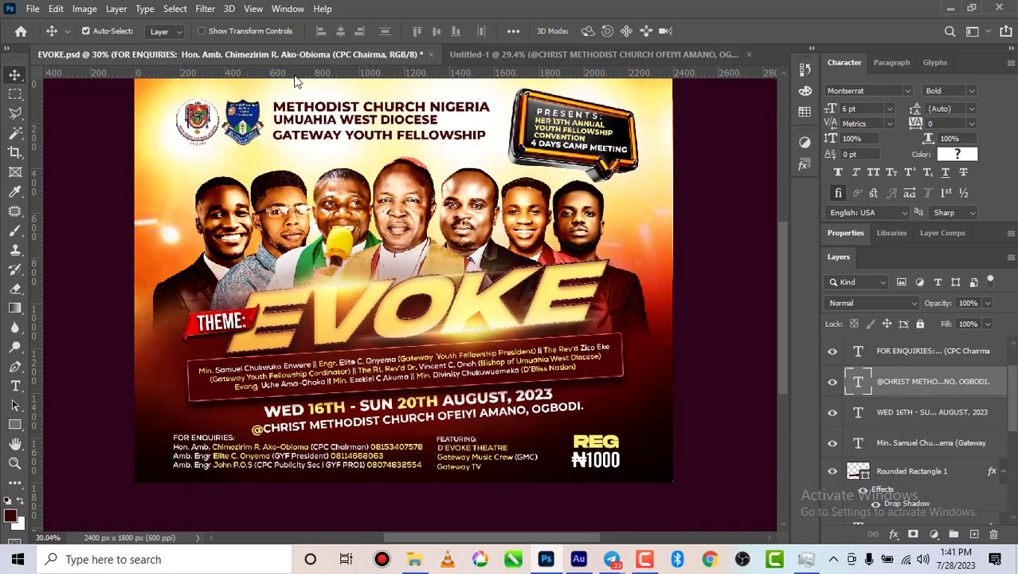
left_click(465, 456)
left_click(475, 451)
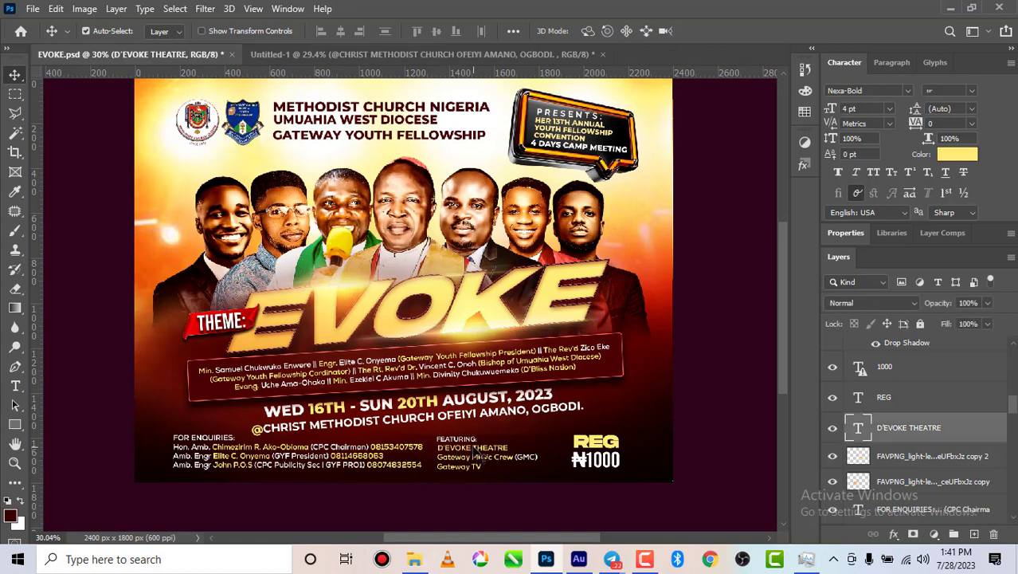
left_click(906, 398, "shift")
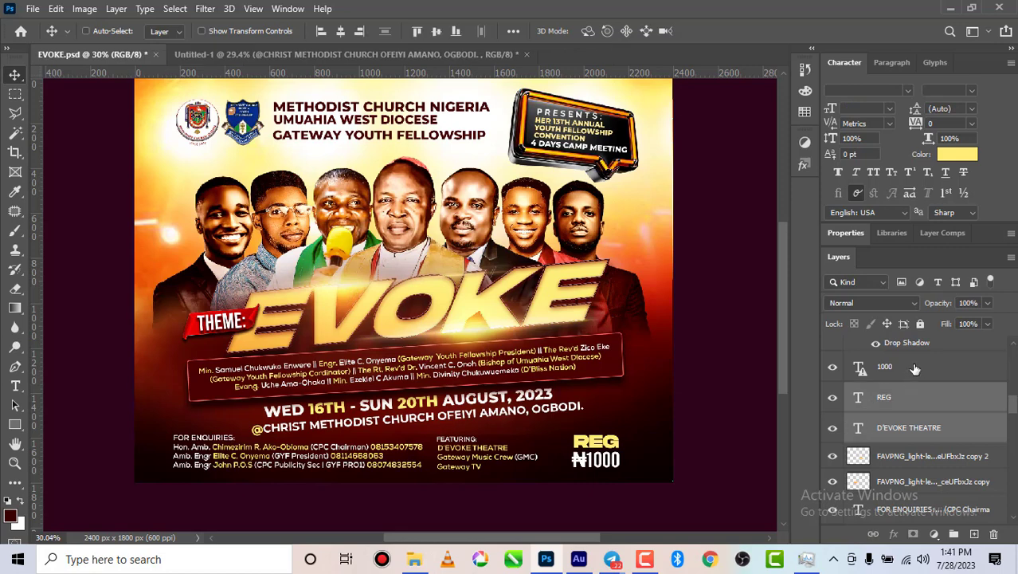
left_click(916, 366, "shift")
- Add the FEATURING:, Gateway Music Crew (GMC) and Gateway TV text layers to the selection in EVOKE.psd
scroll(914, 366, "up", 3)
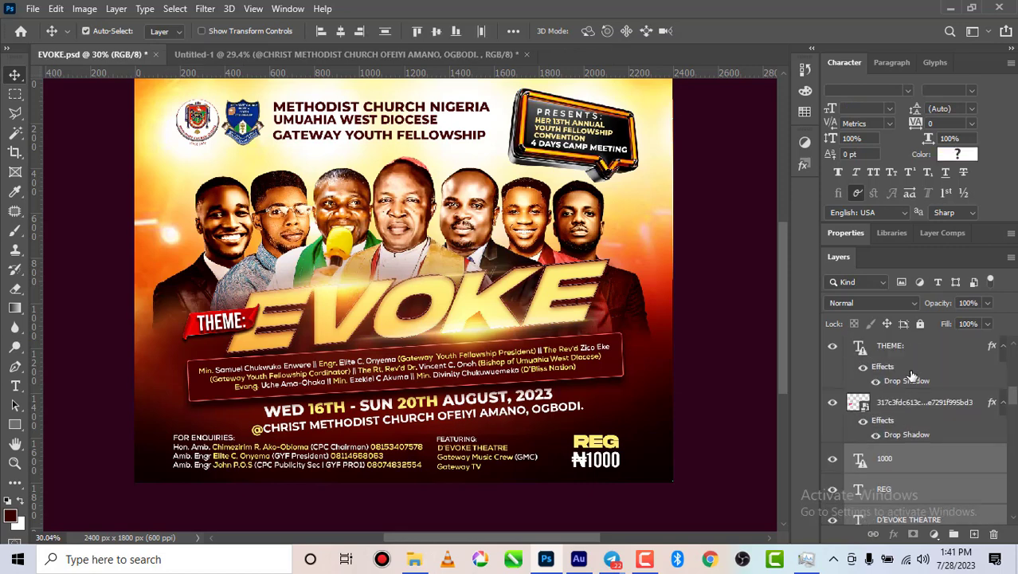
scroll(913, 381, "down", 2)
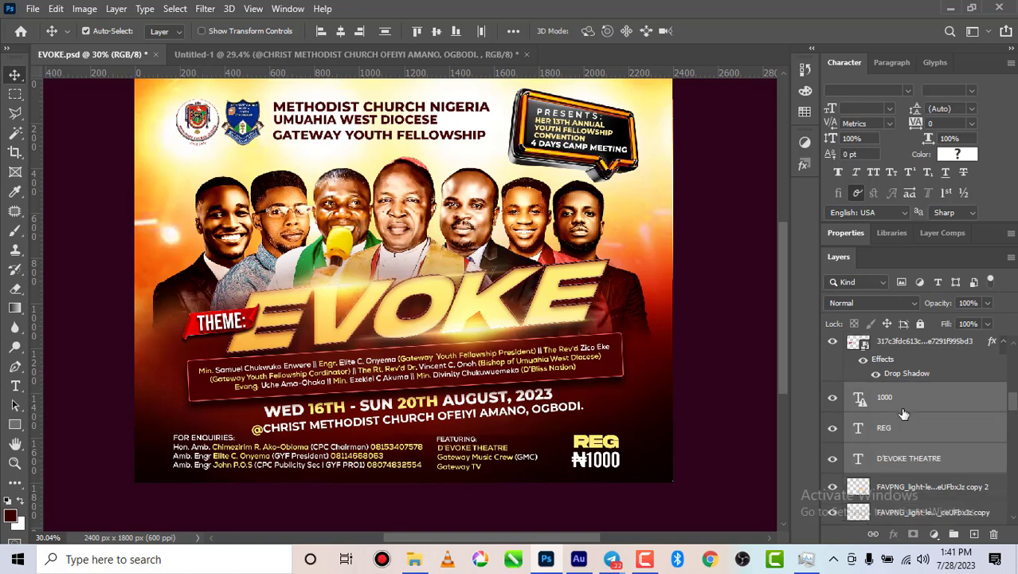
scroll(903, 413, "down", 3)
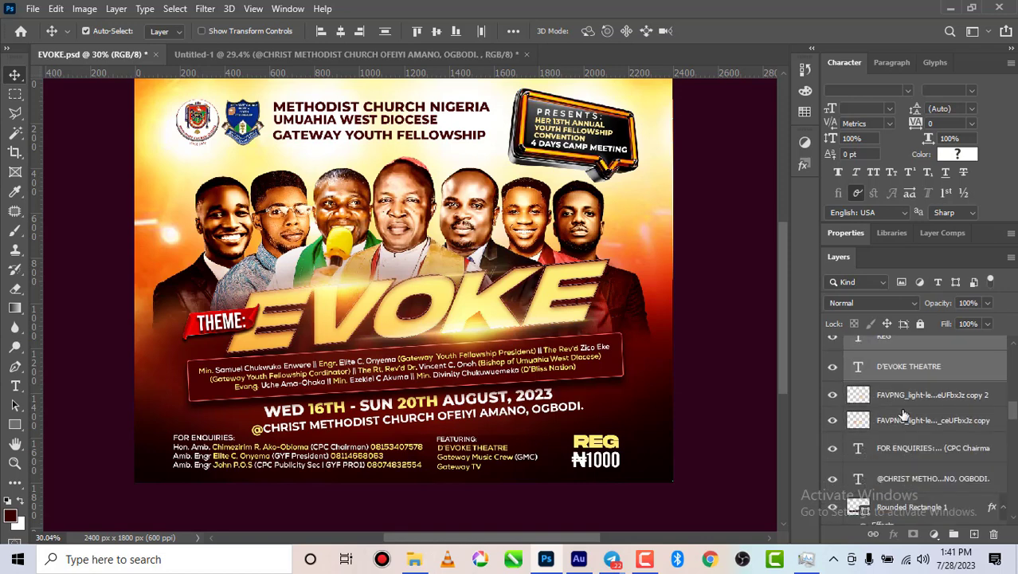
scroll(904, 414, "down", 1)
scroll(903, 414, "up", 4)
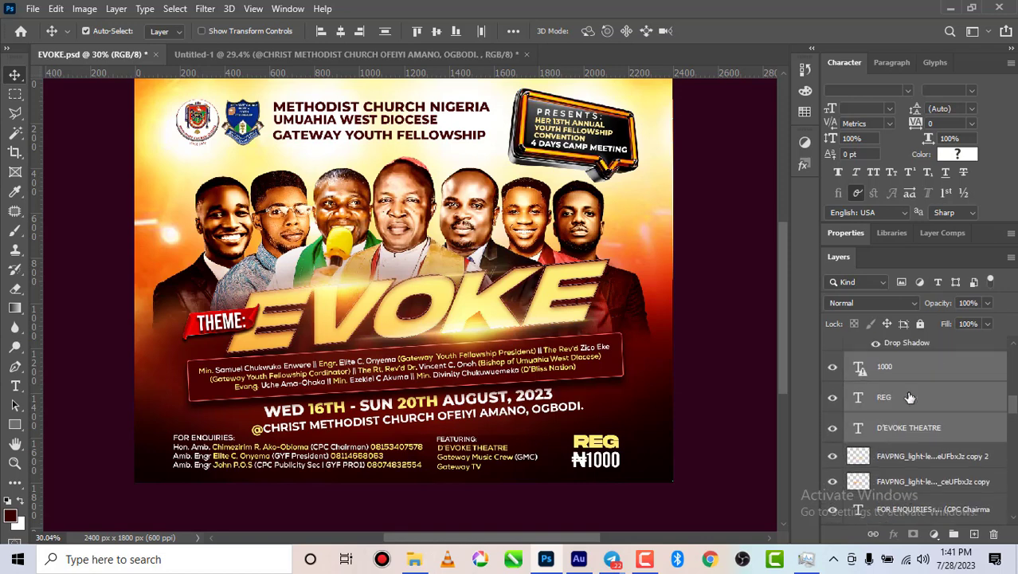
scroll(909, 396, "up", 2)
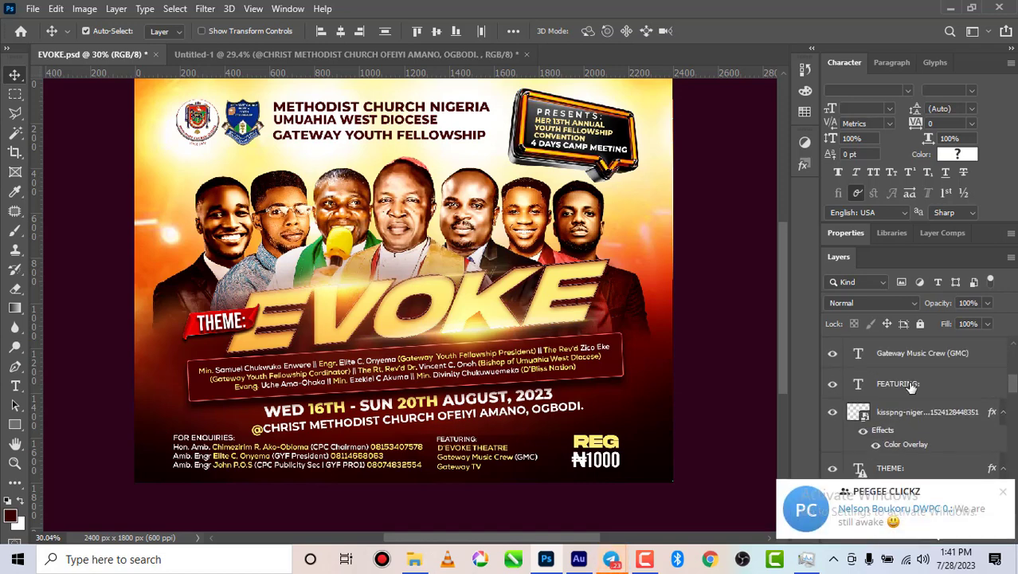
left_click(912, 384)
scroll(913, 385, "up", 1)
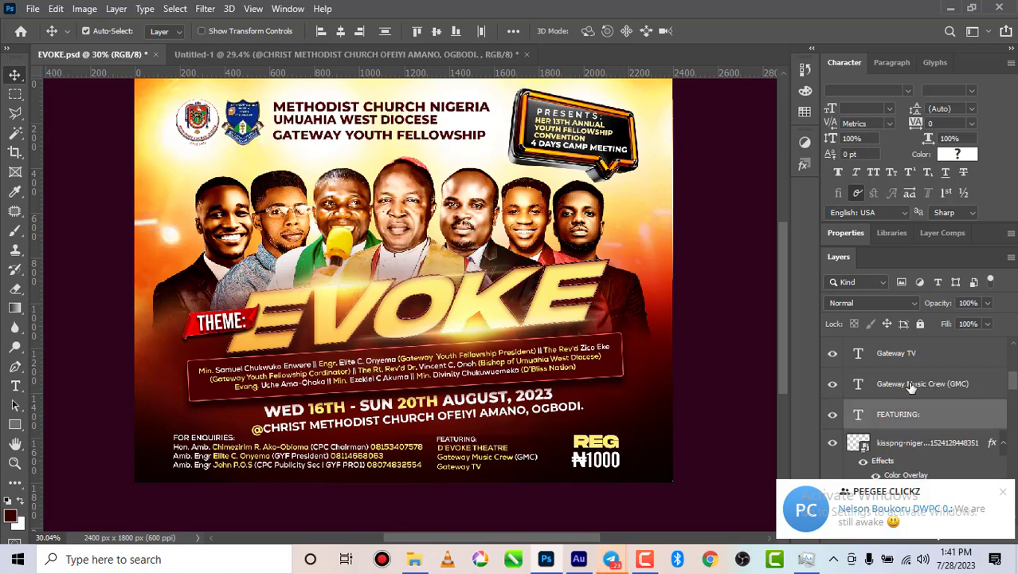
left_click(913, 384, "shift")
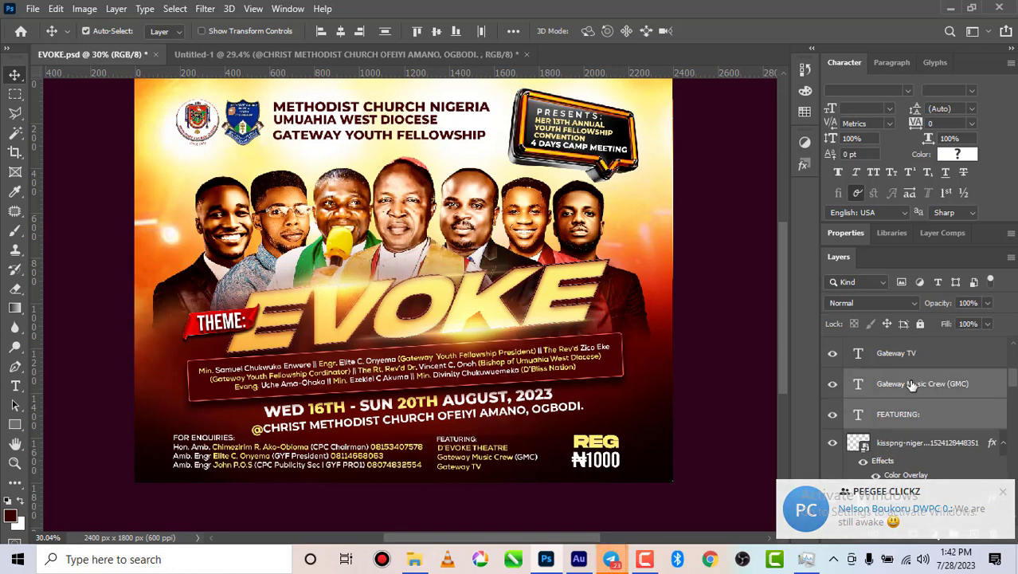
scroll(912, 384, "up", 1)
left_click(912, 384, "ctrl")
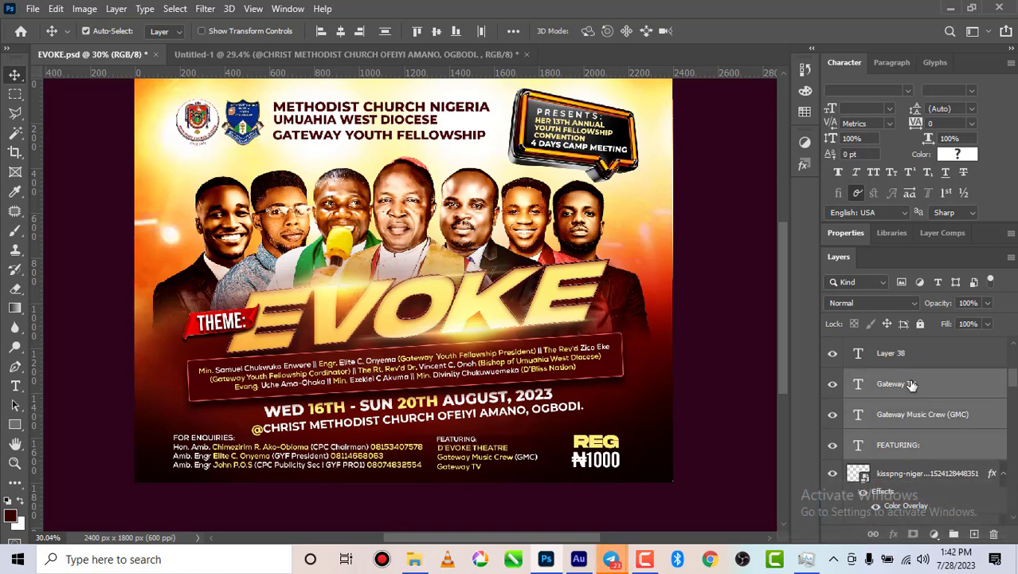
- Copy the selected featuring and registration text layers into Untitled-1, lining them up to the right of the enquiries block
scroll(912, 384, "up", 2)
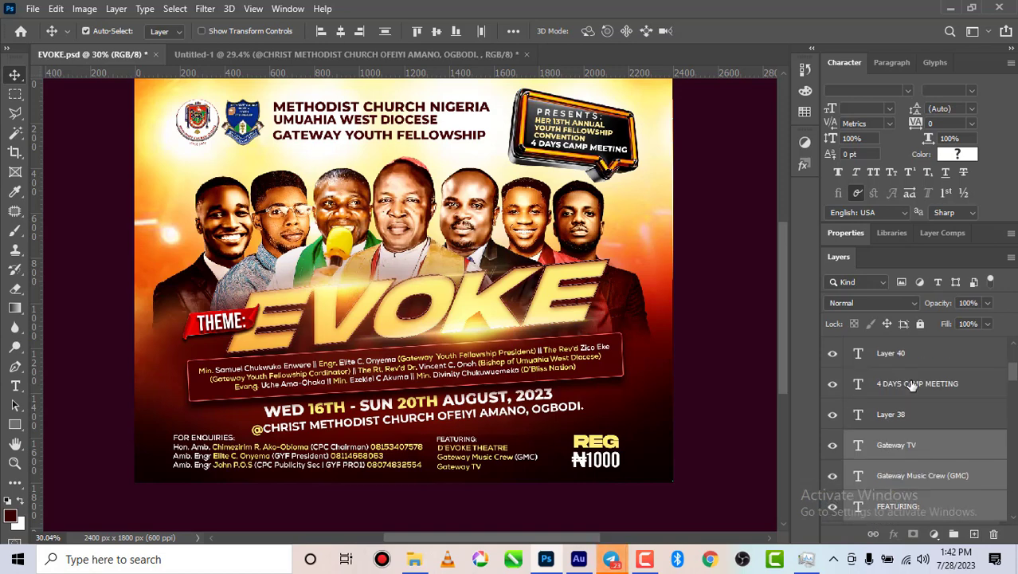
scroll(912, 384, "down", 1)
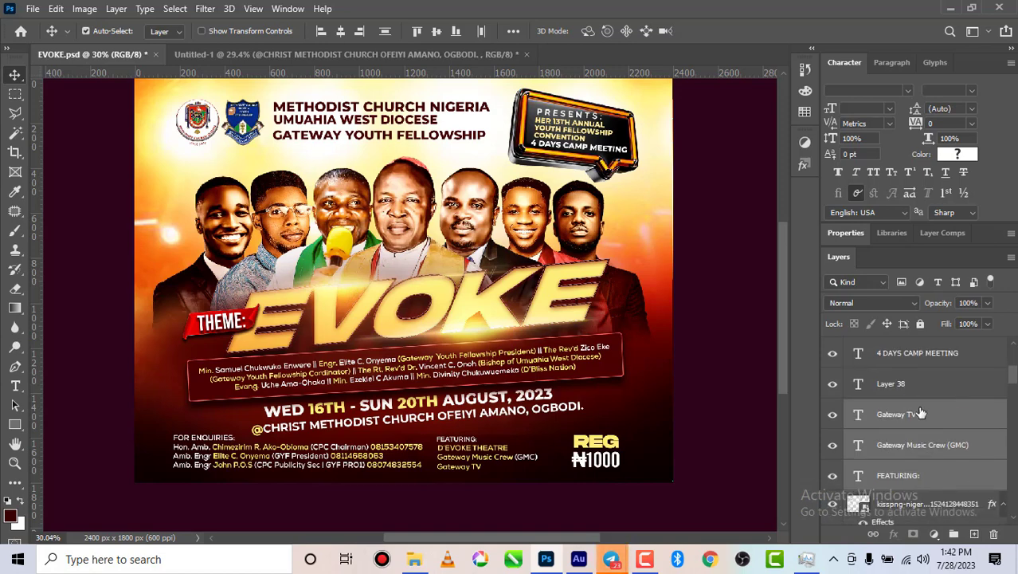
left_click_drag(912, 408, 546, 434)
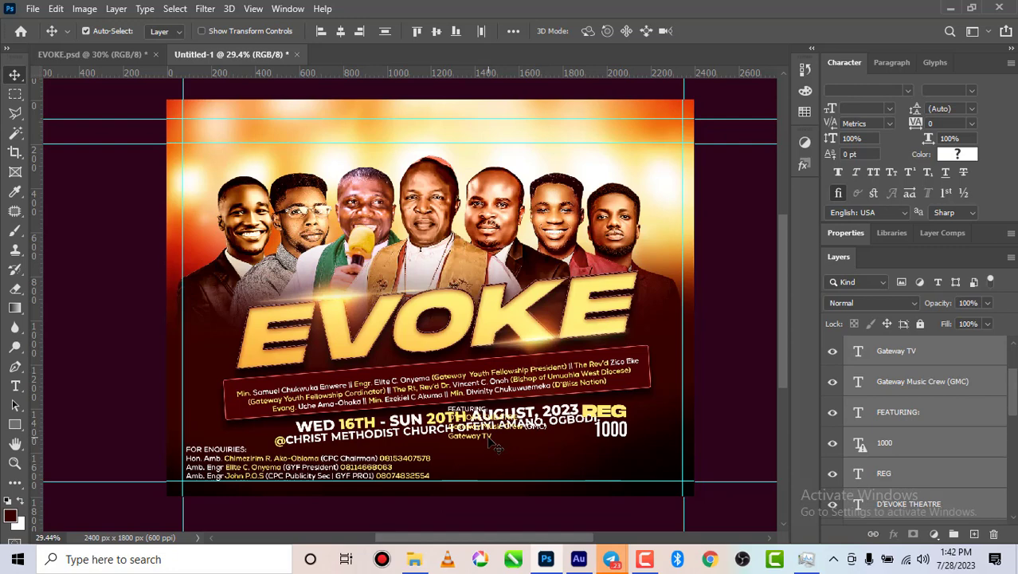
left_click_drag(490, 438, 500, 483)
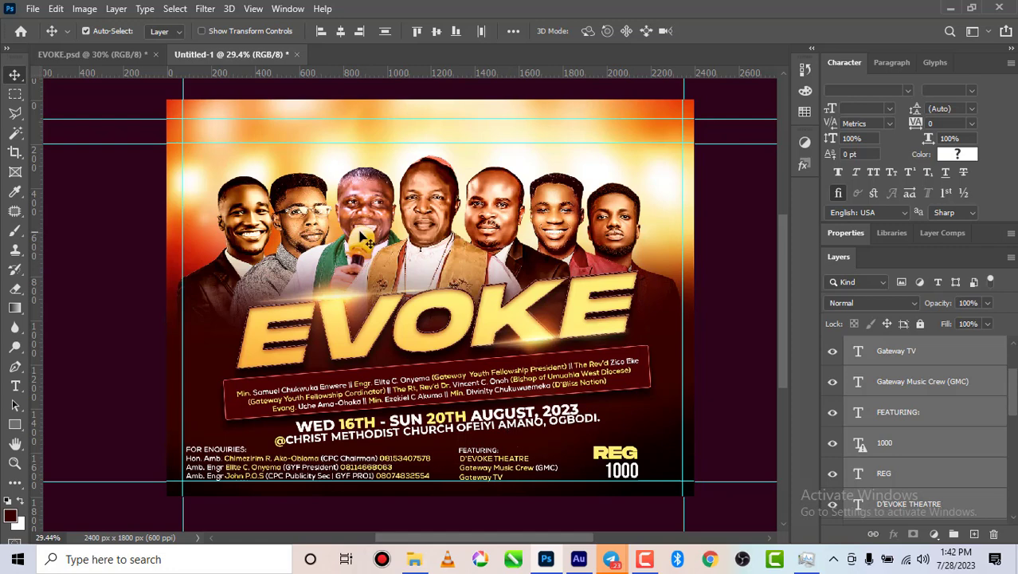
- Copy the naira symbol layer from EVOKE.psd into Untitled-1, placing it directly before the 1000 registration fee
left_click(122, 51)
left_click(578, 459)
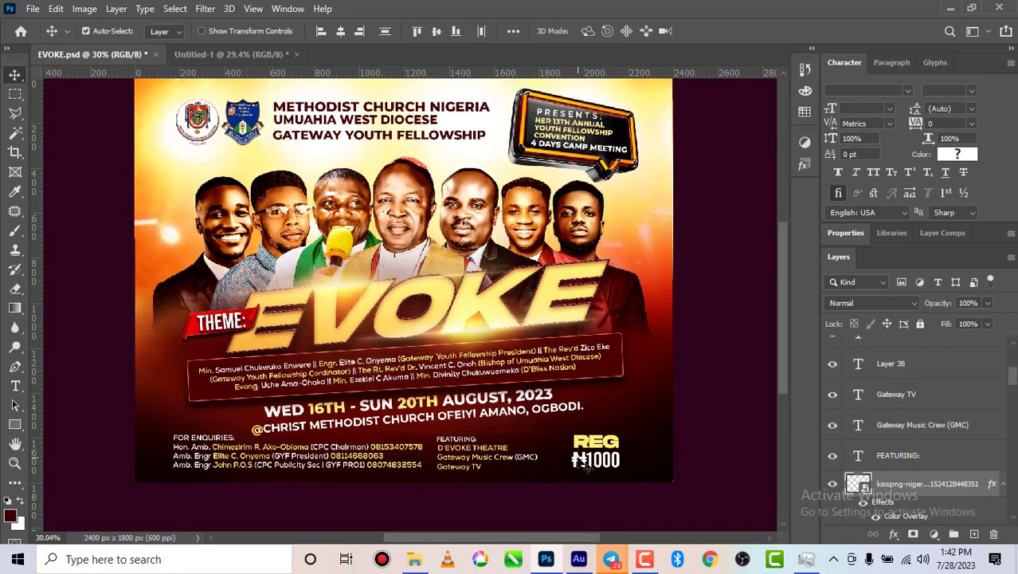
left_click_drag(586, 468, 612, 62)
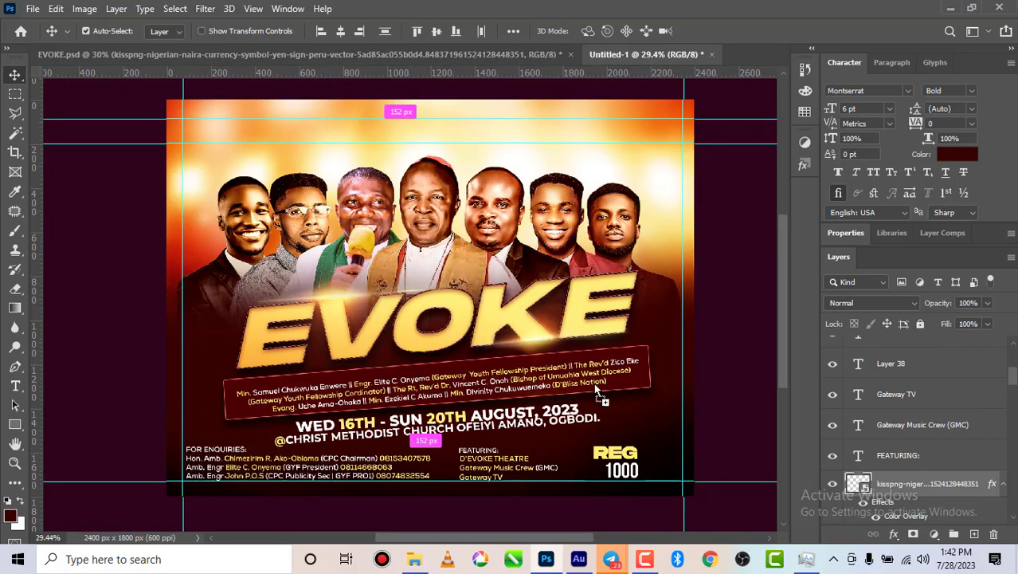
left_click_drag(599, 466, 597, 467)
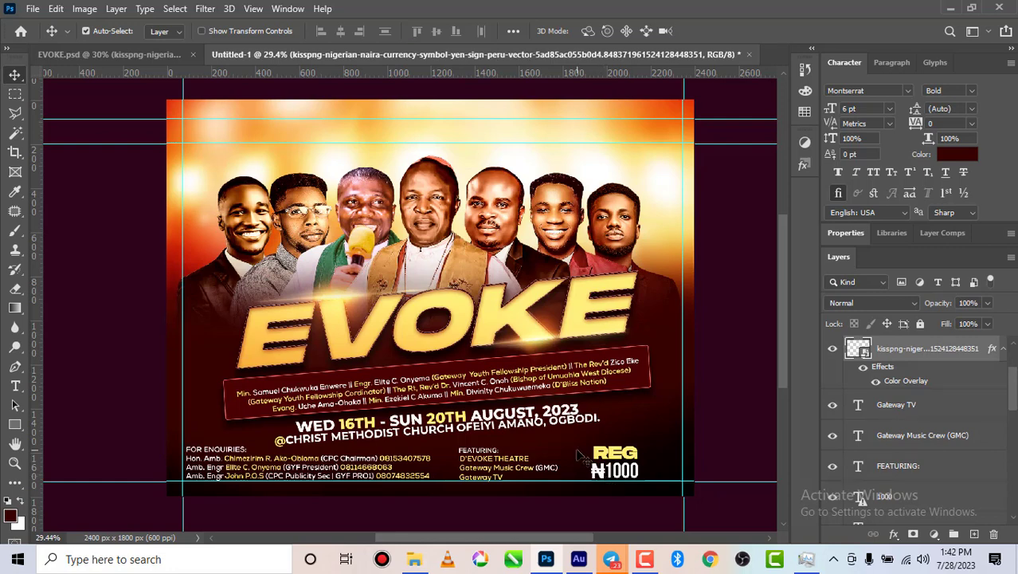
scroll(517, 405, "down", 2)
scroll(389, 390, "up", 1)
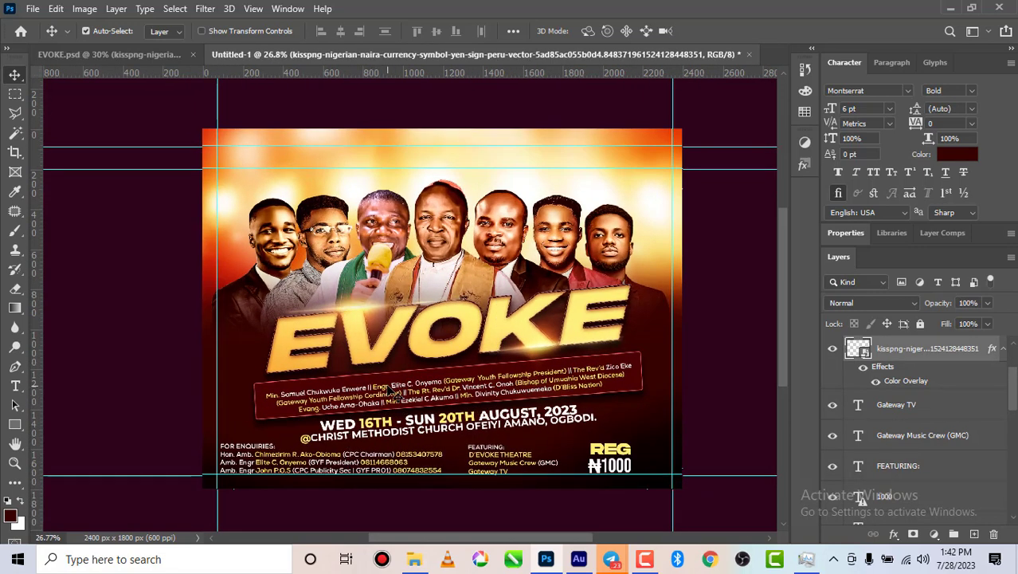
- Select the UMUAHIA WEST DIOCESE, PRESENTS:, HER 13TH ANNUAL convention, GATEWAY YOUTH FELLOWSHIP and METHODIST CHURCH NIGERIA text layers in EVOKE.psd
left_click(158, 56)
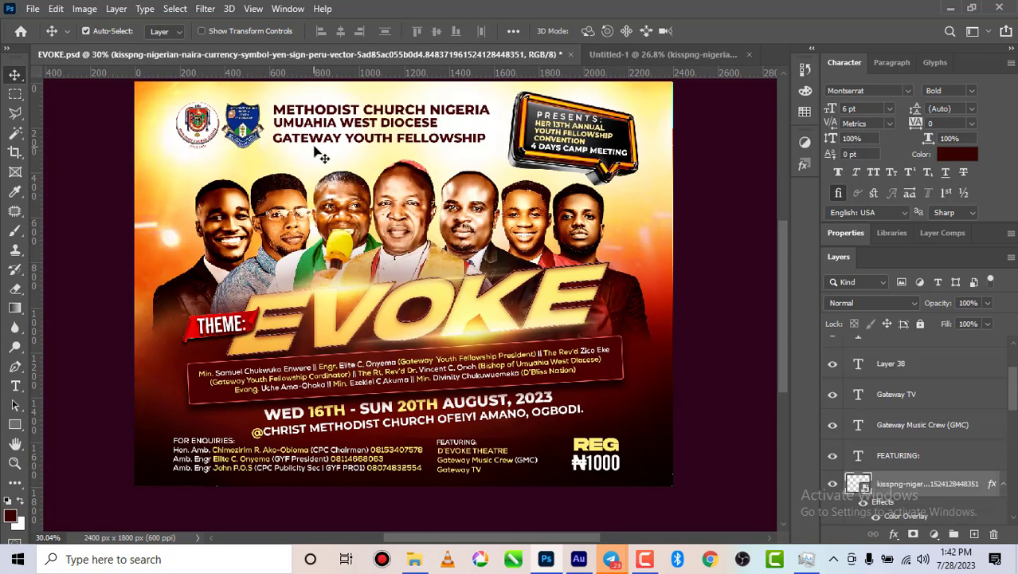
left_click(333, 145)
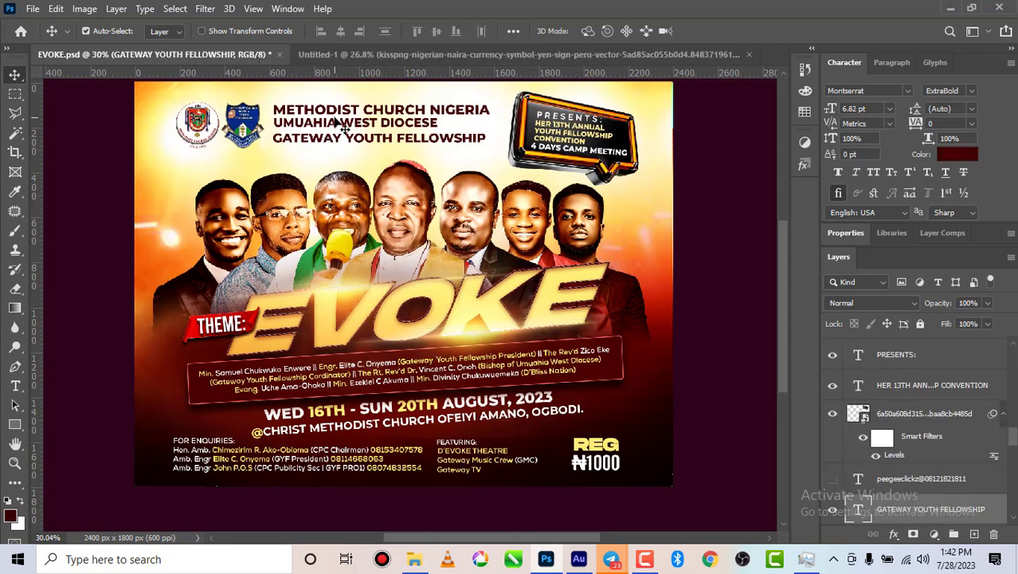
left_click(341, 130)
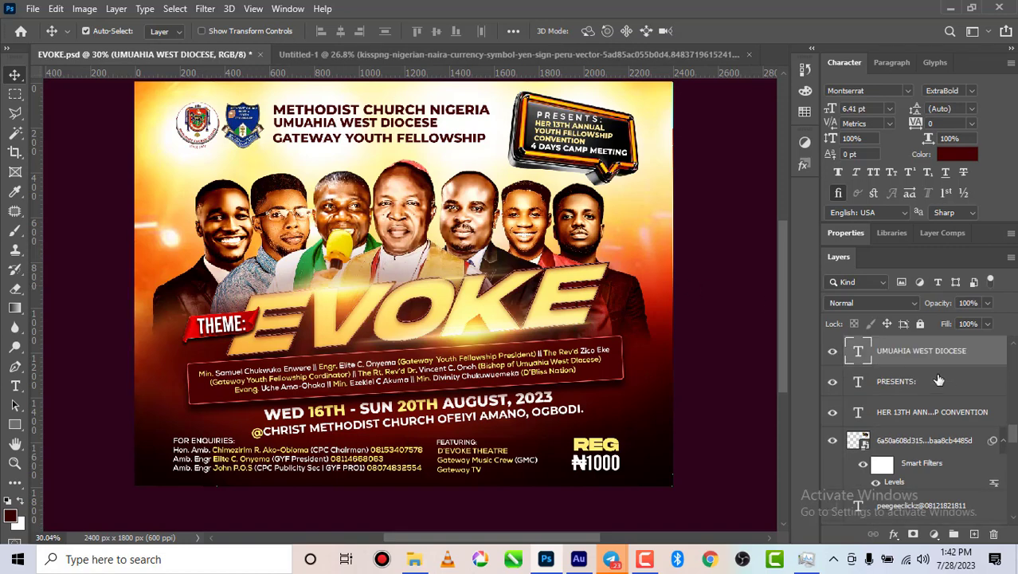
scroll(938, 381, "up", 1)
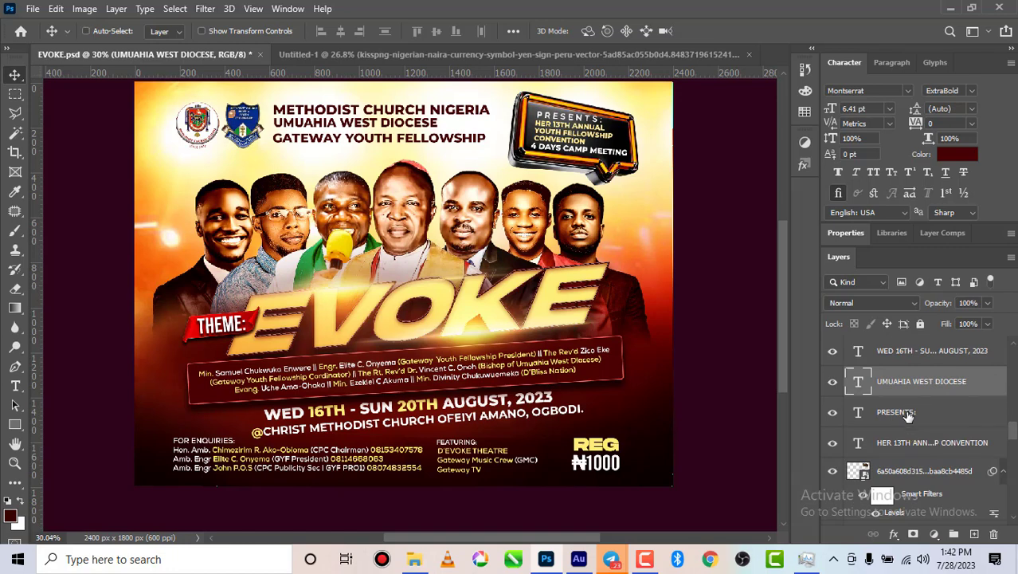
left_click(908, 413, "shift")
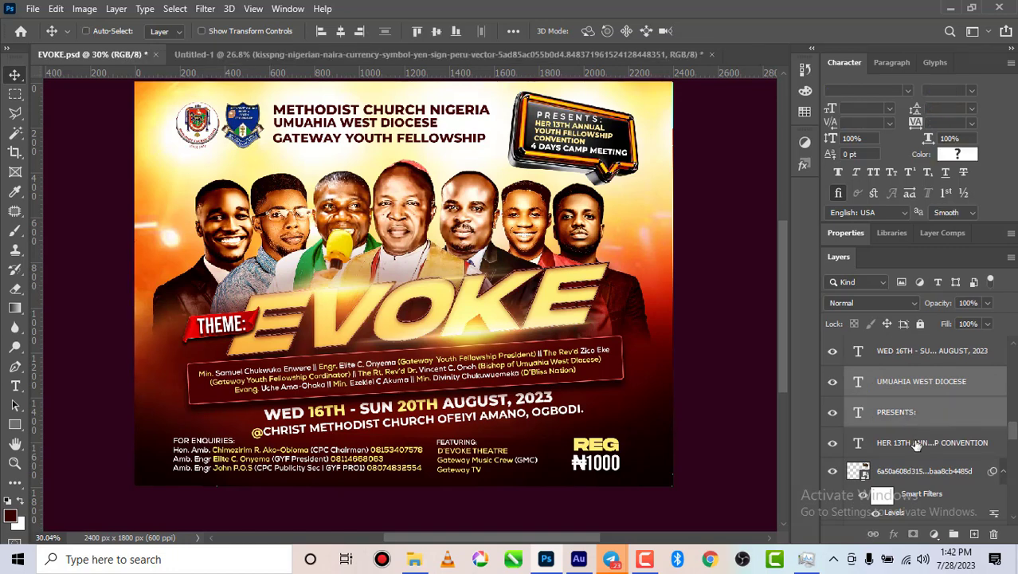
left_click(916, 444, "shift")
scroll(916, 444, "down", 4)
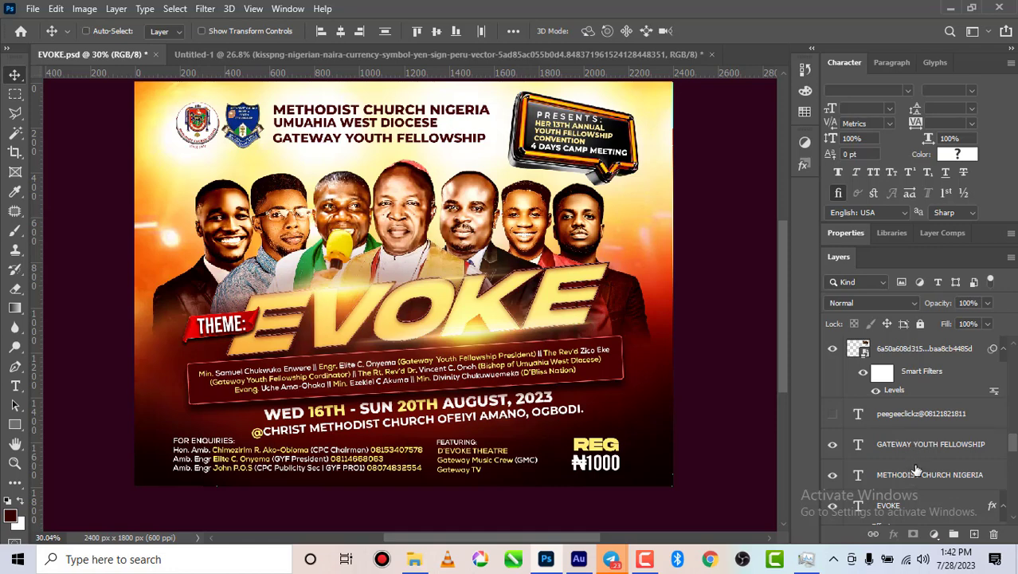
left_click(916, 472, "ctrl")
left_click(921, 453, "ctrl")
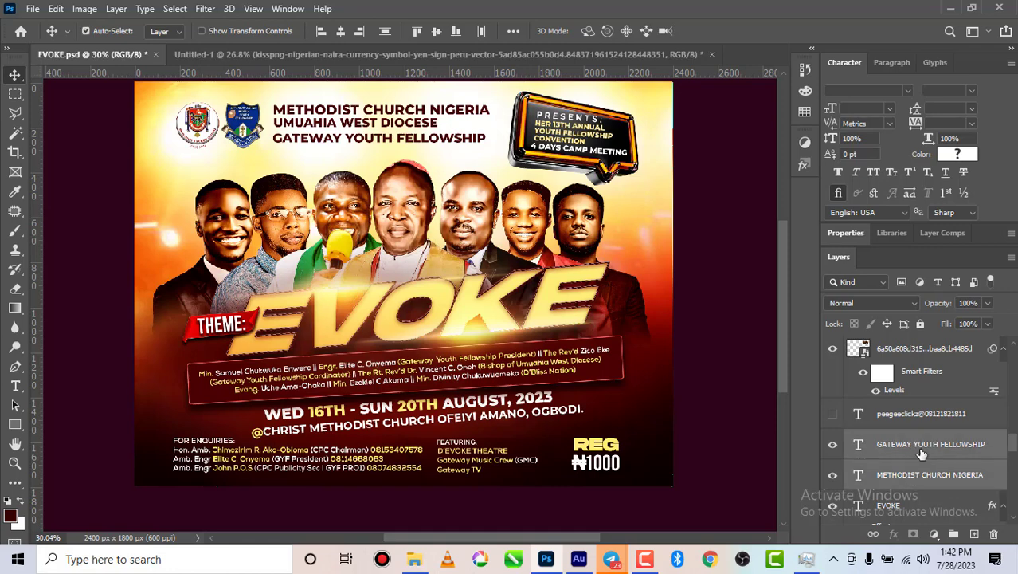
- Copy the selected header text layers into Untitled-1, position them above the portraits along the flyer's upper edge, and deselect them
left_click_drag(921, 453, 426, 177)
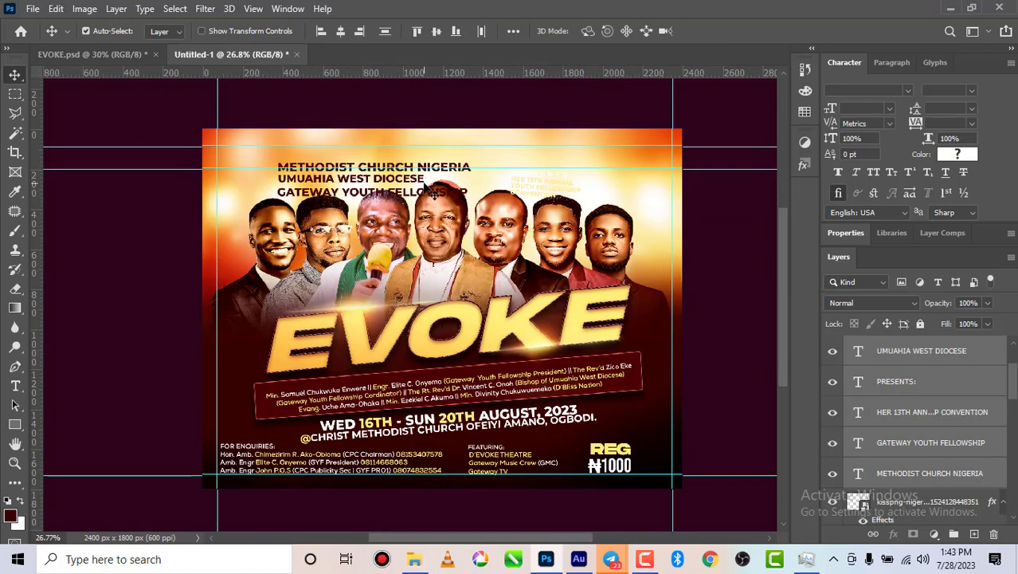
scroll(440, 178, "up", 1)
scroll(439, 181, "up", 1)
left_click_drag(393, 182, 468, 164)
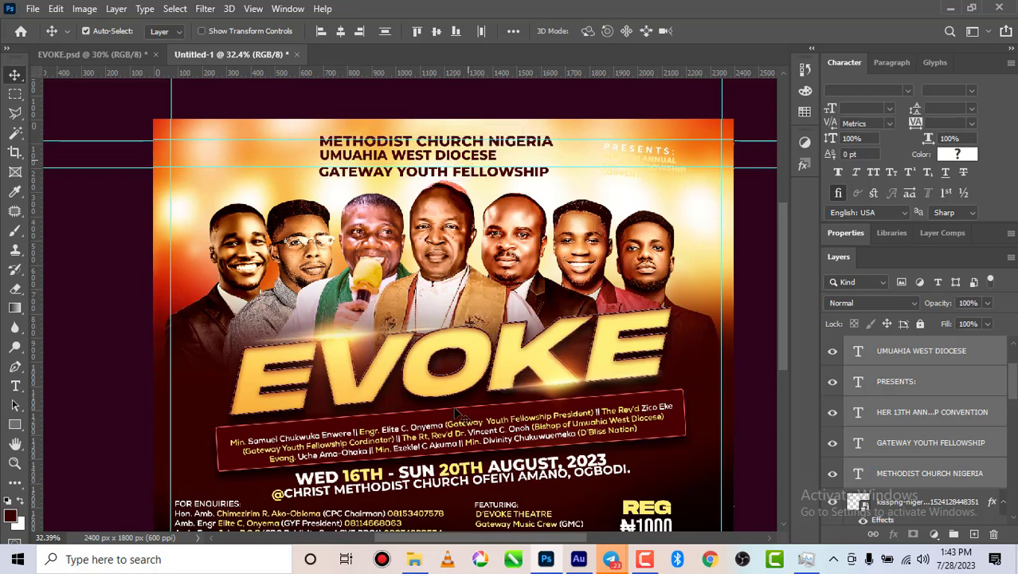
left_click(755, 231)
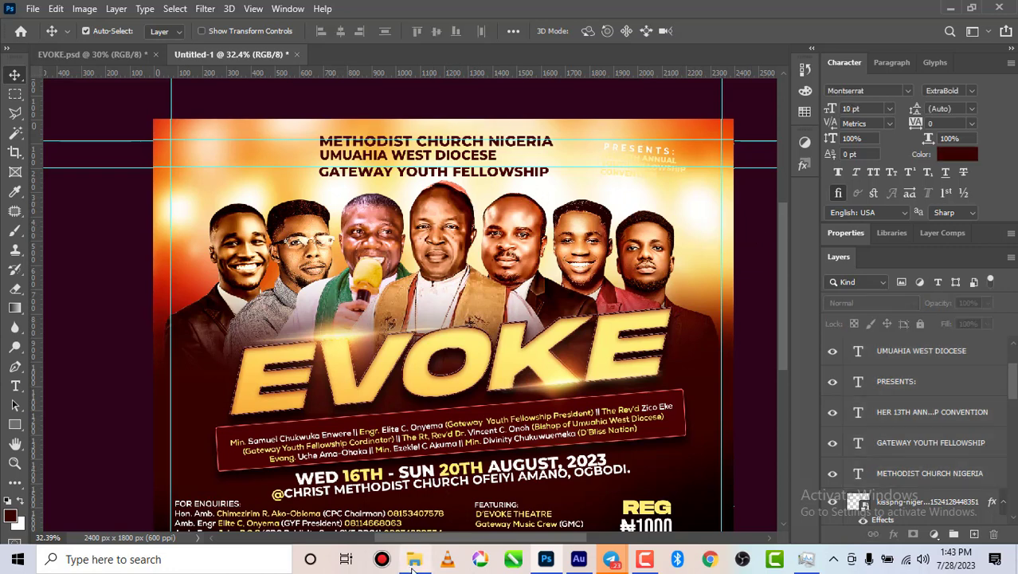
- Place the black-and-gold speech bubble image from the evoke folder into Untitled-1, scaled down into the flyer's upper-right corner
mouse_move(412, 564)
left_click(400, 517)
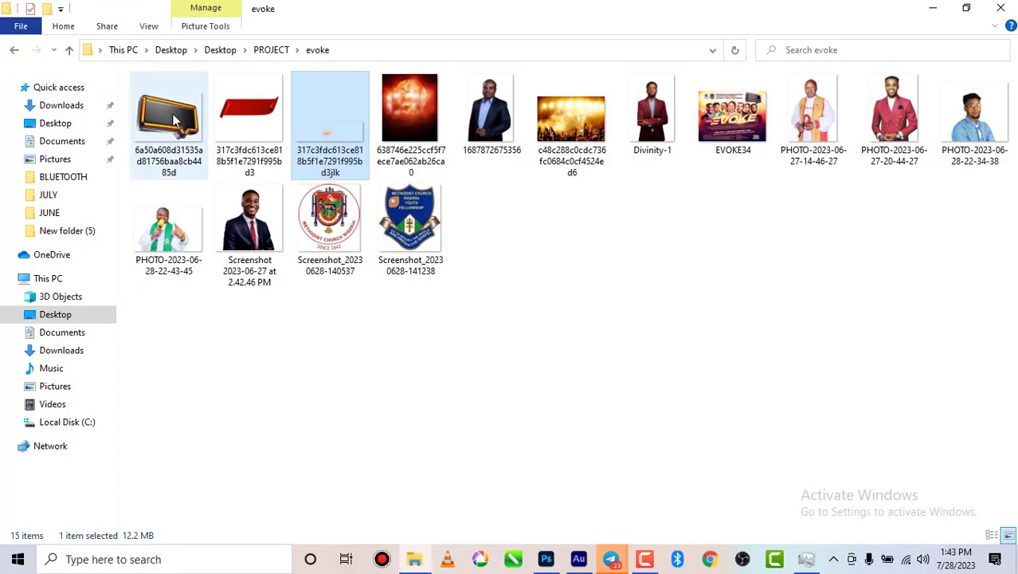
left_click_drag(175, 120, 679, 370)
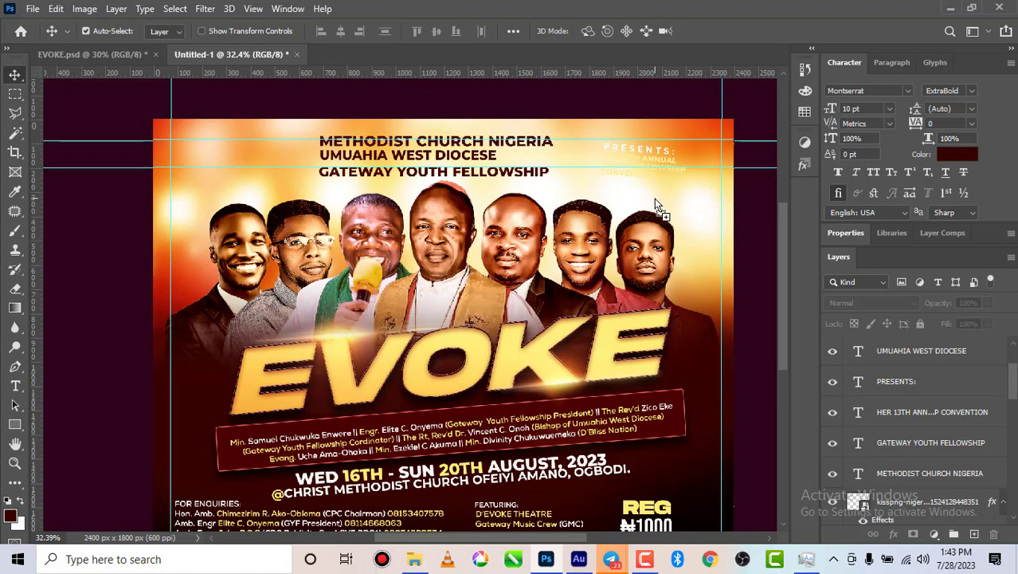
left_click_drag(655, 198, 654, 198)
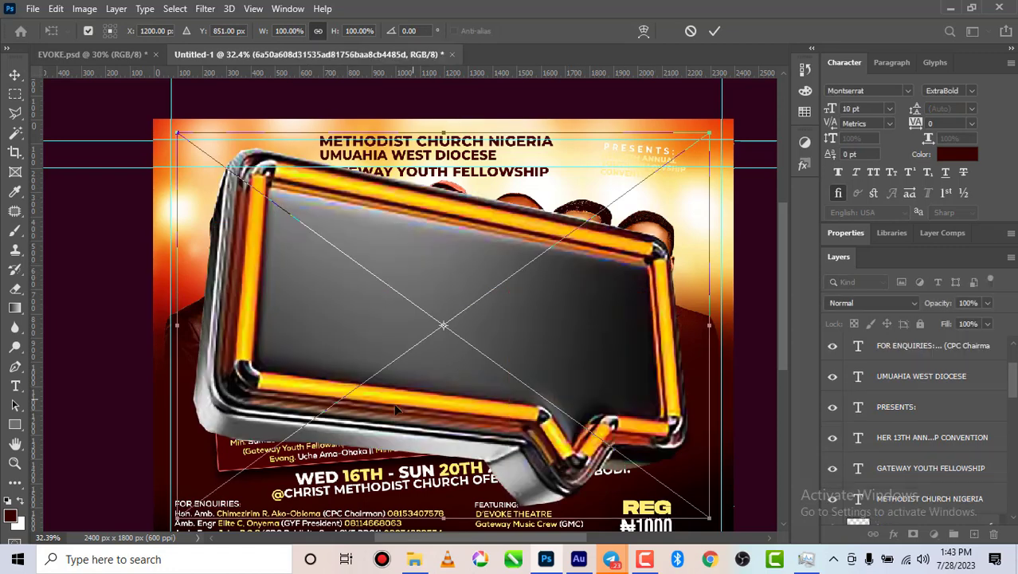
left_click_drag(177, 516, 580, 218)
mouse_move(655, 190)
left_mouse_down()
mouse_move(651, 181)
mouse_move(656, 191)
left_mouse_up()
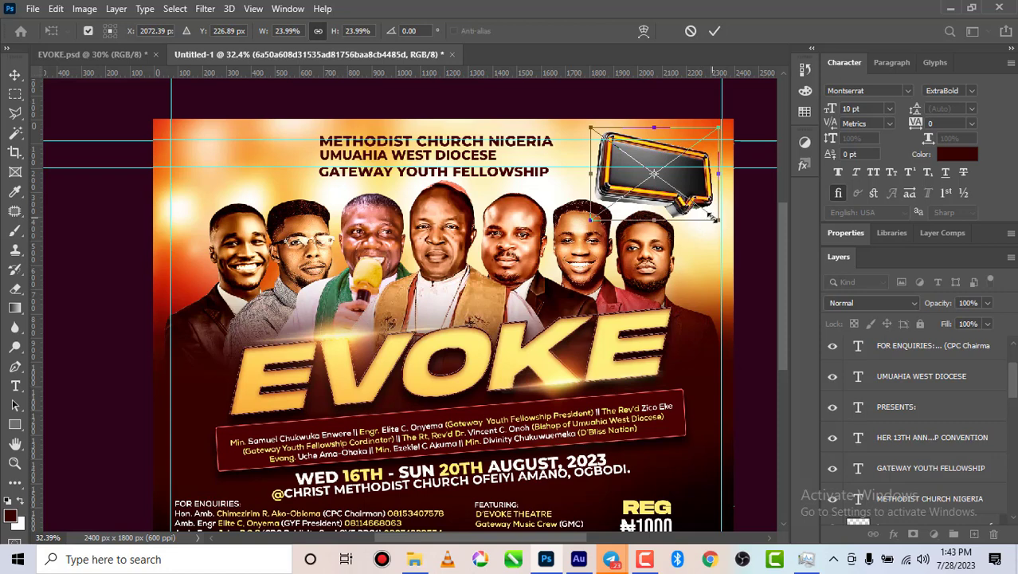
left_click_drag(714, 218, 709, 83)
left_click(716, 31)
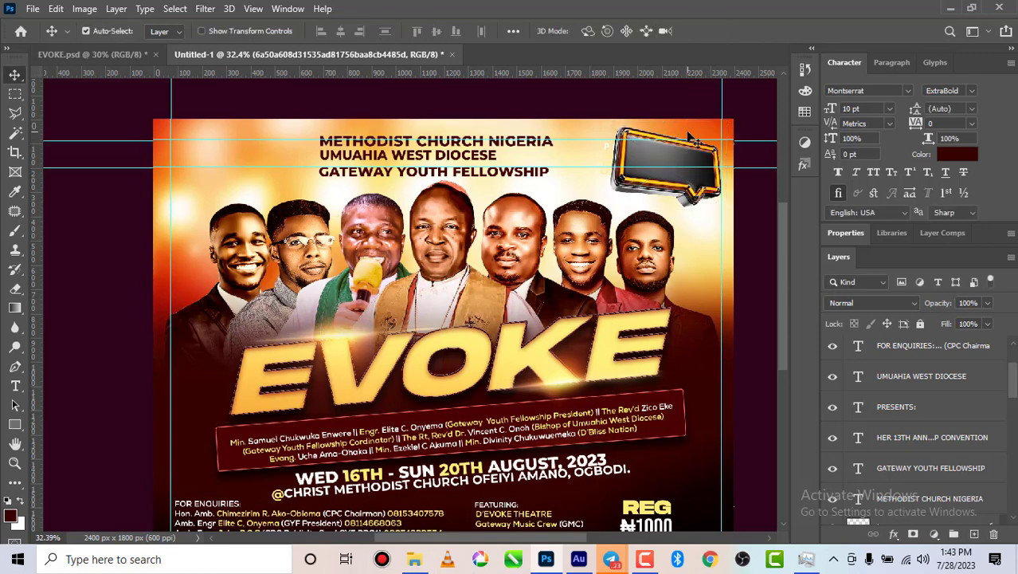
- Align the speech bubble with the PRESENTS: and convention text, and reorder its layer beneath them, just above Gateway TV
left_click_drag(647, 160, 654, 170)
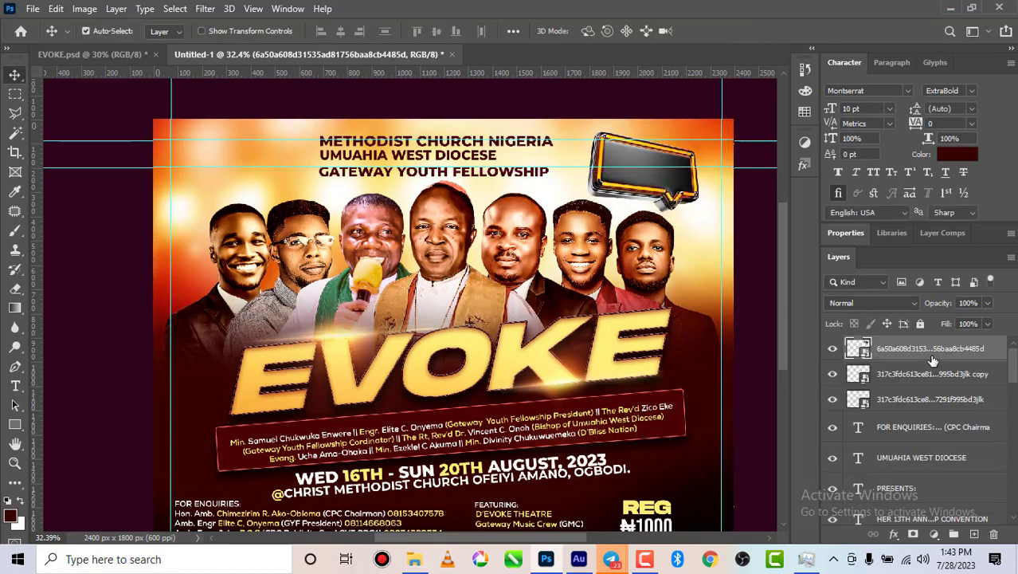
left_click_drag(933, 360, 924, 447)
scroll(711, 236, "up", 5)
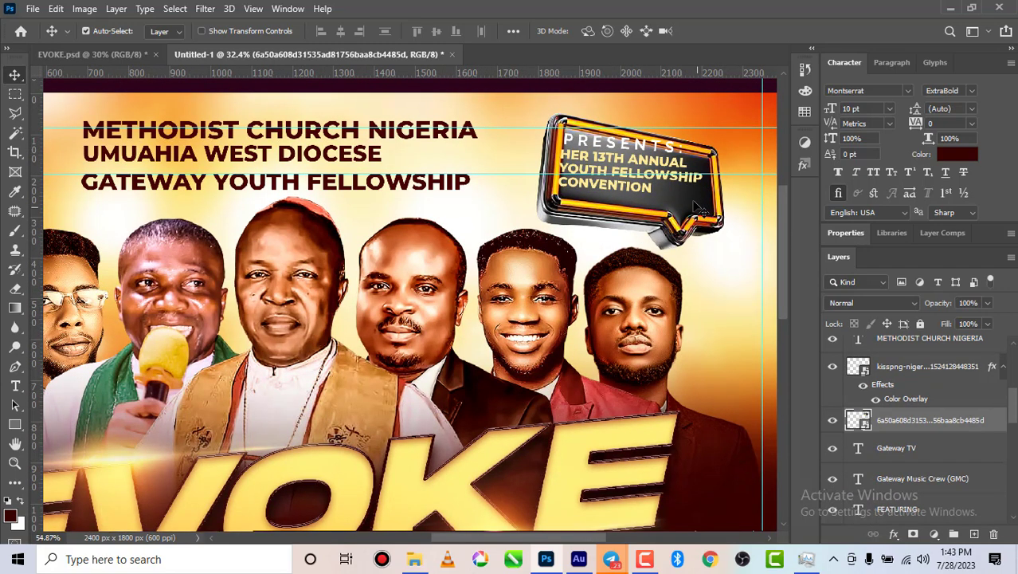
left_click_drag(686, 204, 687, 204)
scroll(687, 204, "down", 4)
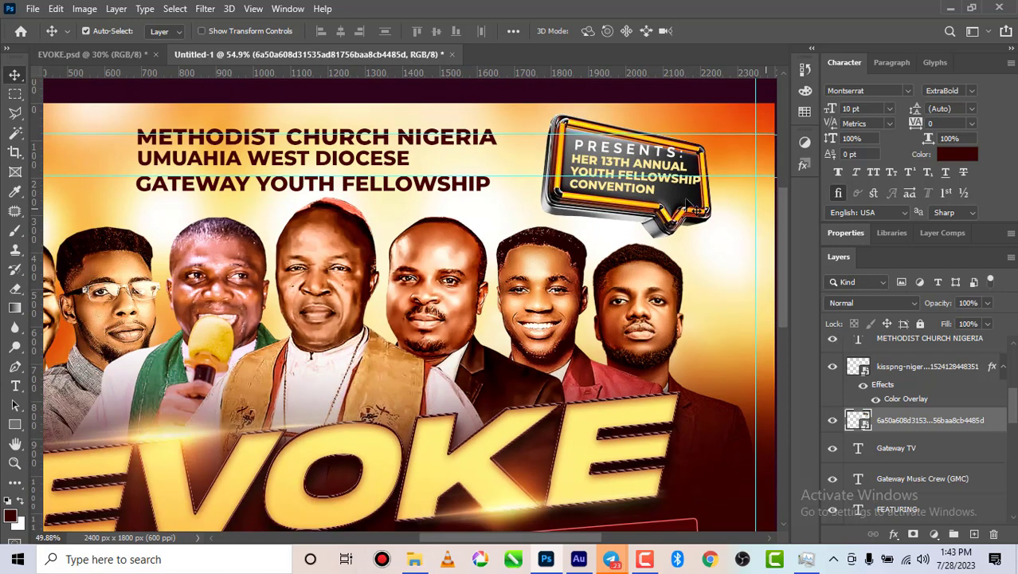
scroll(686, 204, "down", 1)
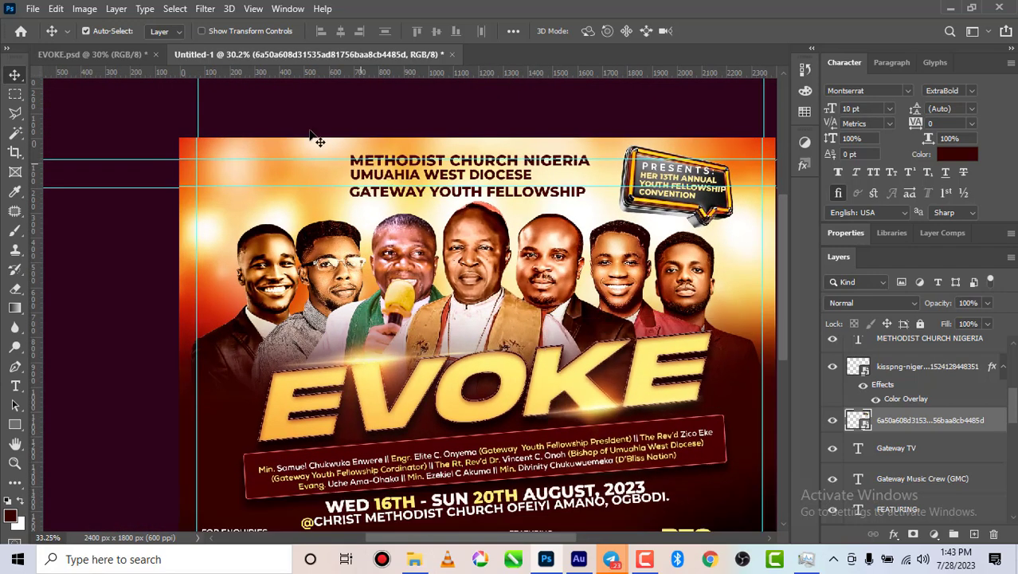
- Copy the two round and shield church logos from EVOKE.psd into Untitled-1, placing them to the left of the church name
left_click(109, 54)
scroll(532, 183, "down", 2)
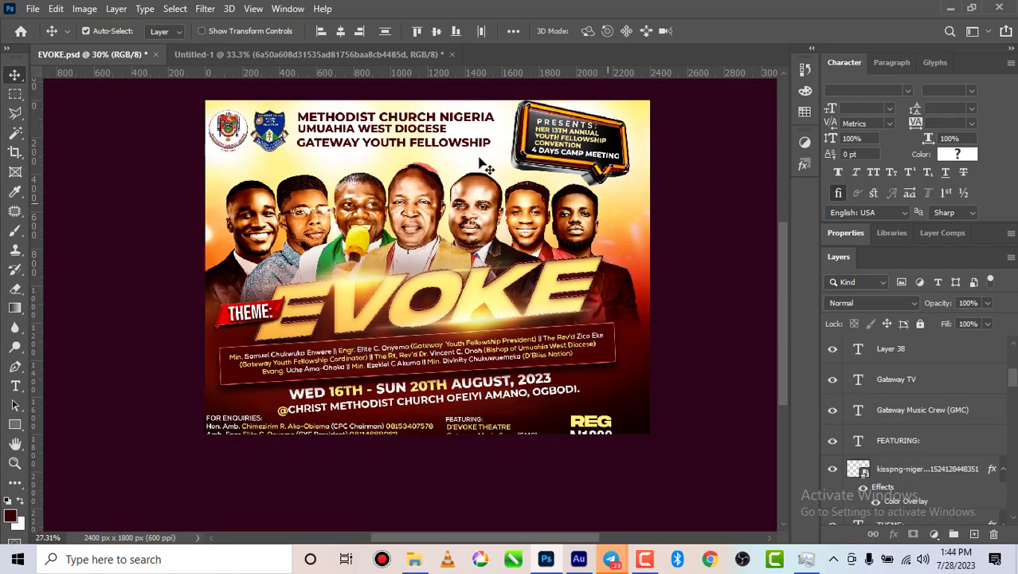
scroll(375, 135, "up", 1)
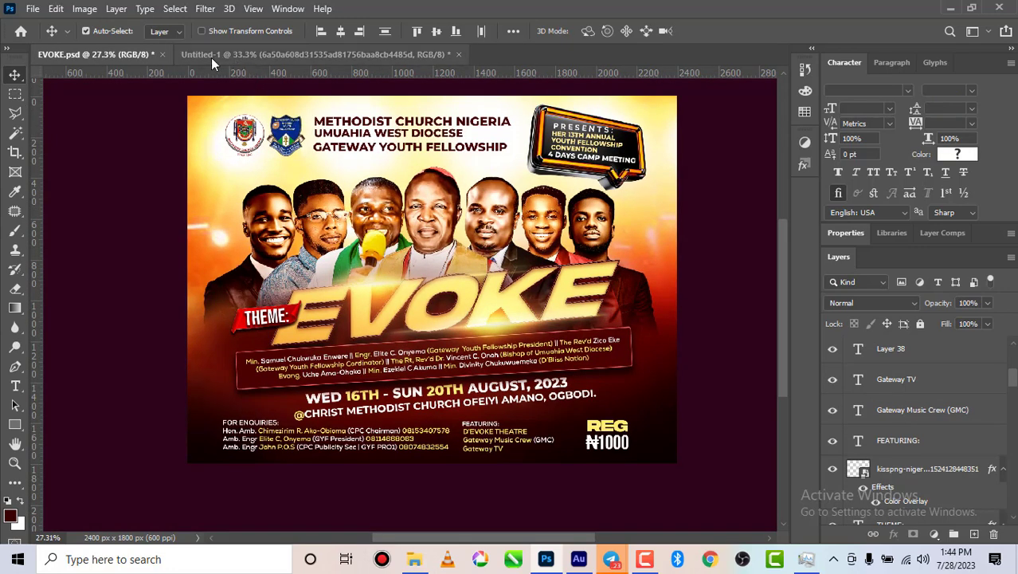
left_click(281, 126)
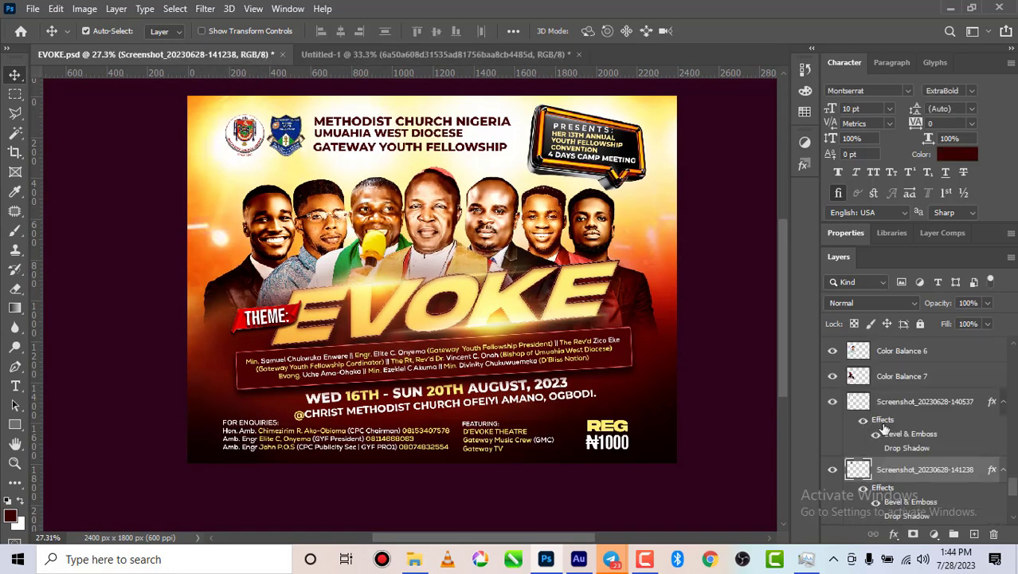
left_click(918, 405, "ctrl")
left_click_drag(916, 405, 300, 135)
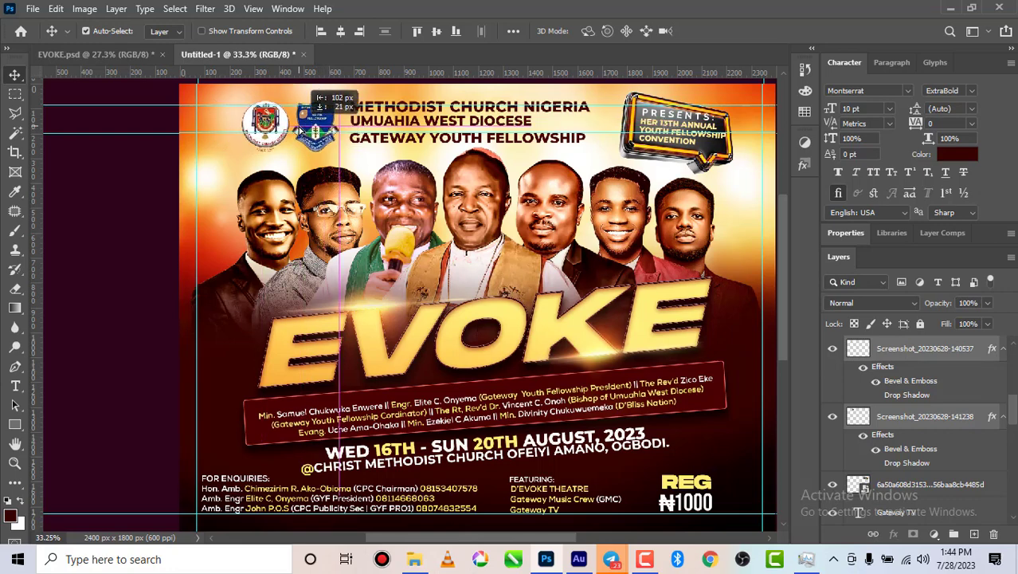
- Dismiss the PEEGEE CLICKZ chat notification and deselect the two logo layers
scroll(355, 182, "down", 3)
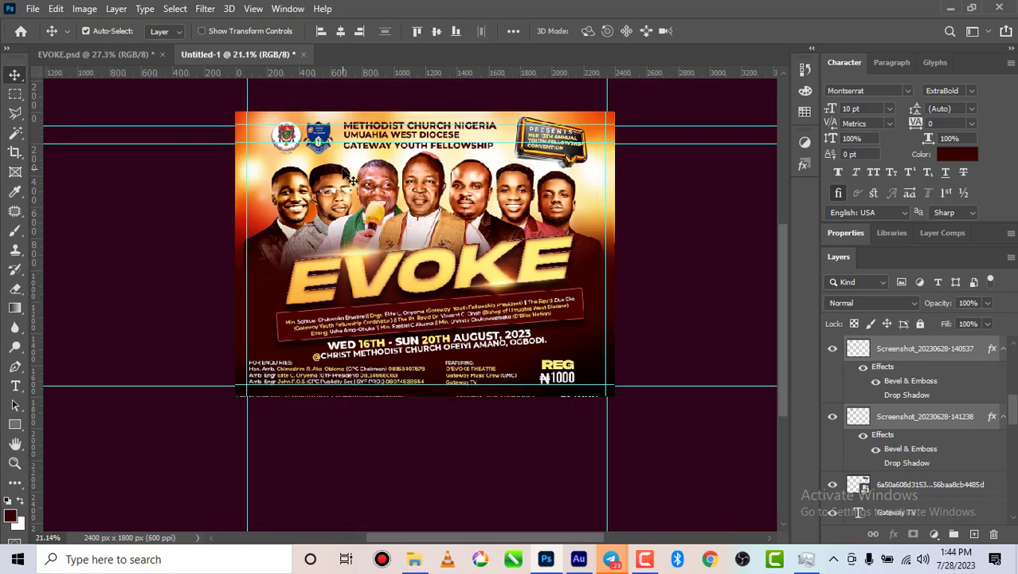
scroll(610, 327, "down", 1)
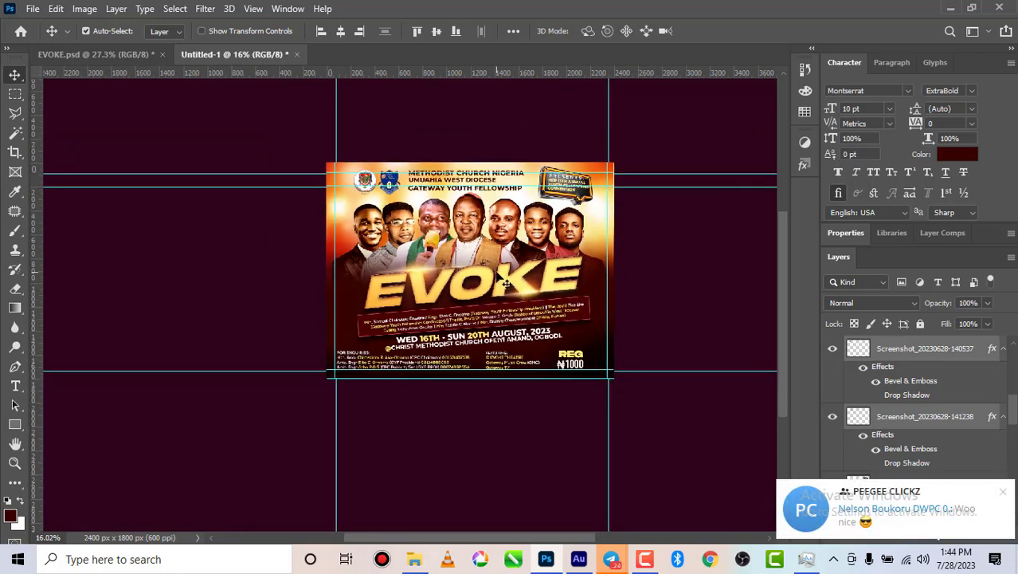
scroll(504, 279, "up", 1)
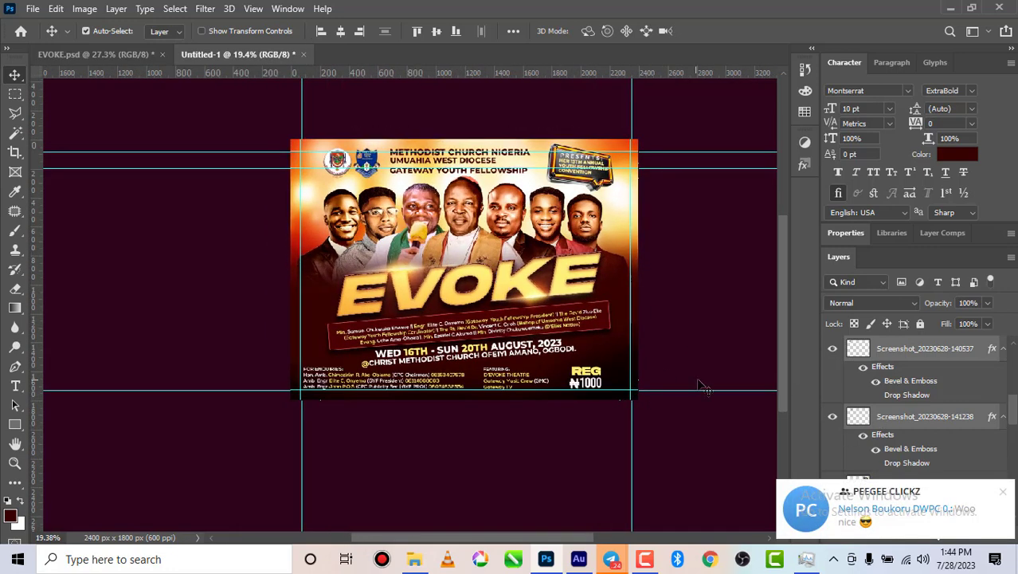
left_click(1002, 493)
scroll(420, 151, "up", 4)
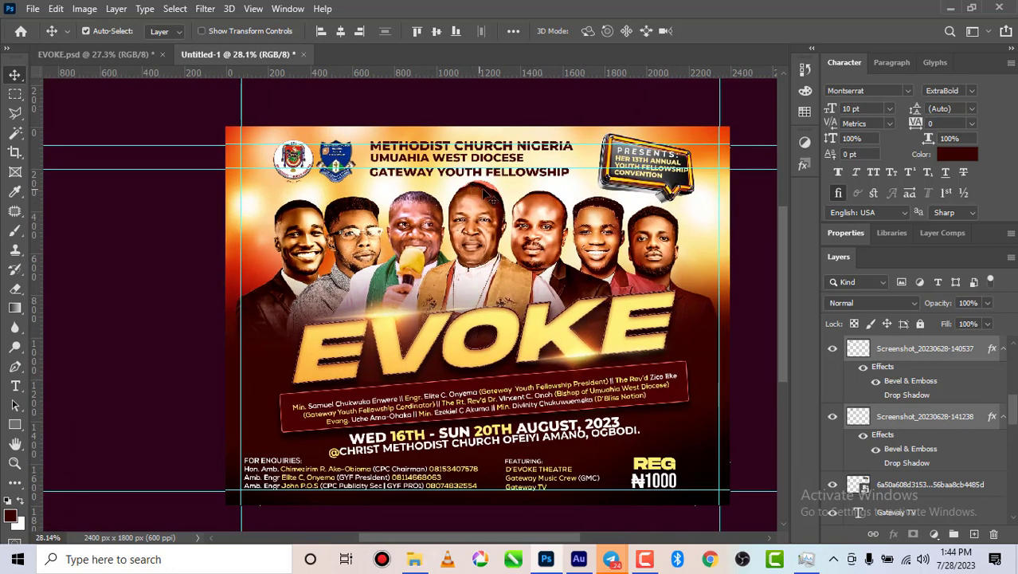
left_click(749, 239)
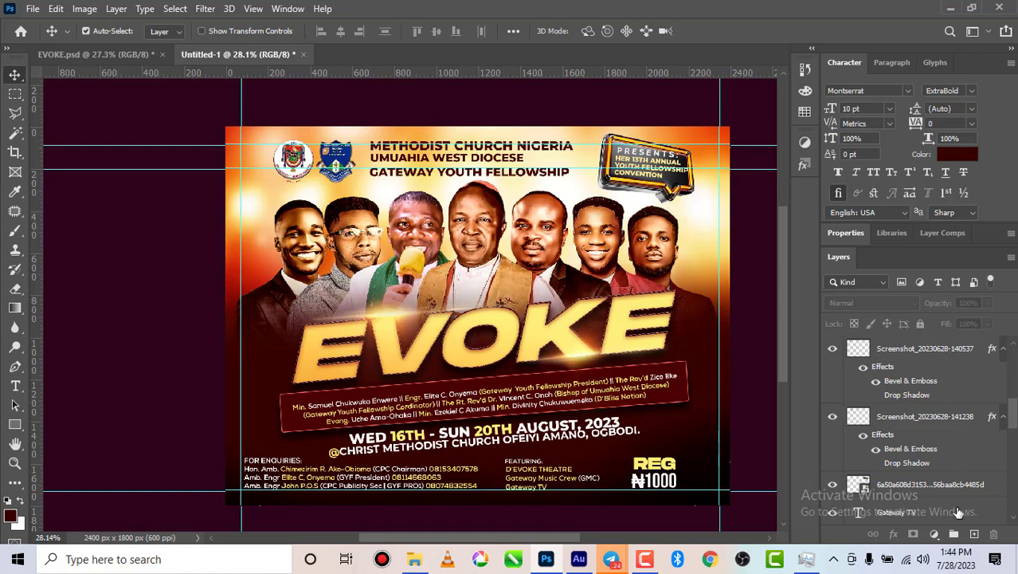
- Expand the BACKGROUND group and unlock it so its layers can be edited
scroll(942, 505, "down", 3)
scroll(943, 505, "down", 3)
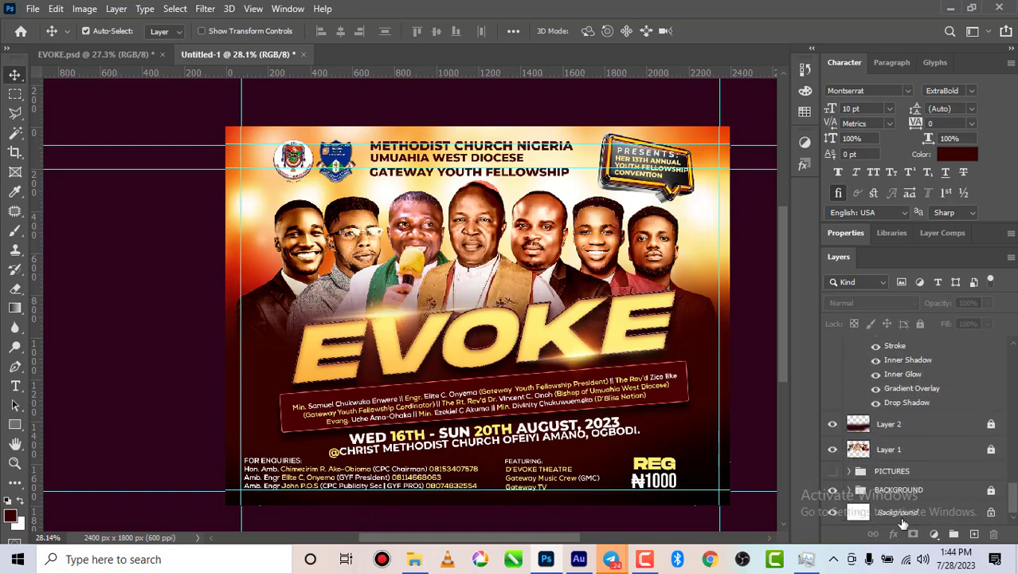
left_click(850, 490)
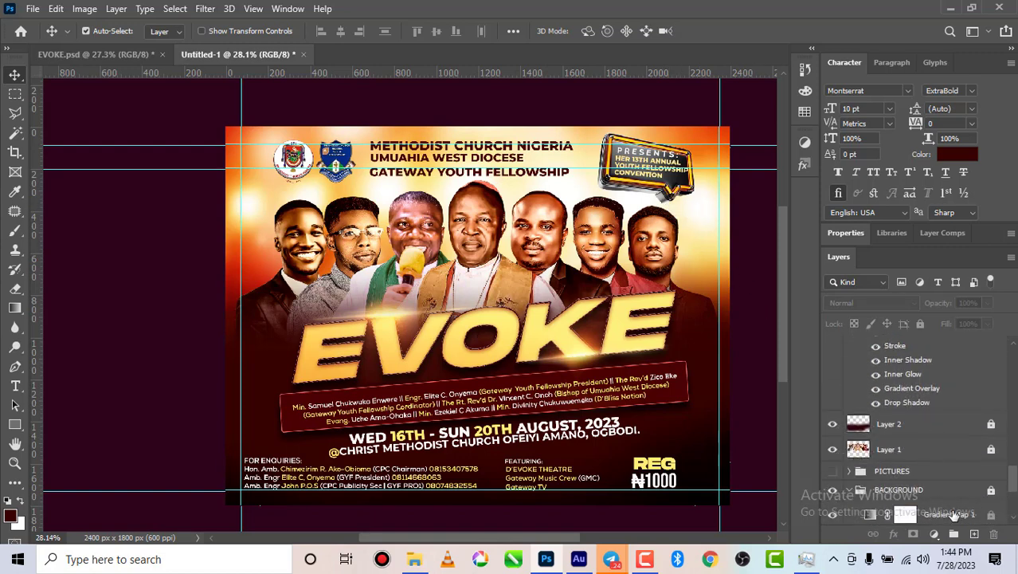
scroll(980, 470, "down", 3)
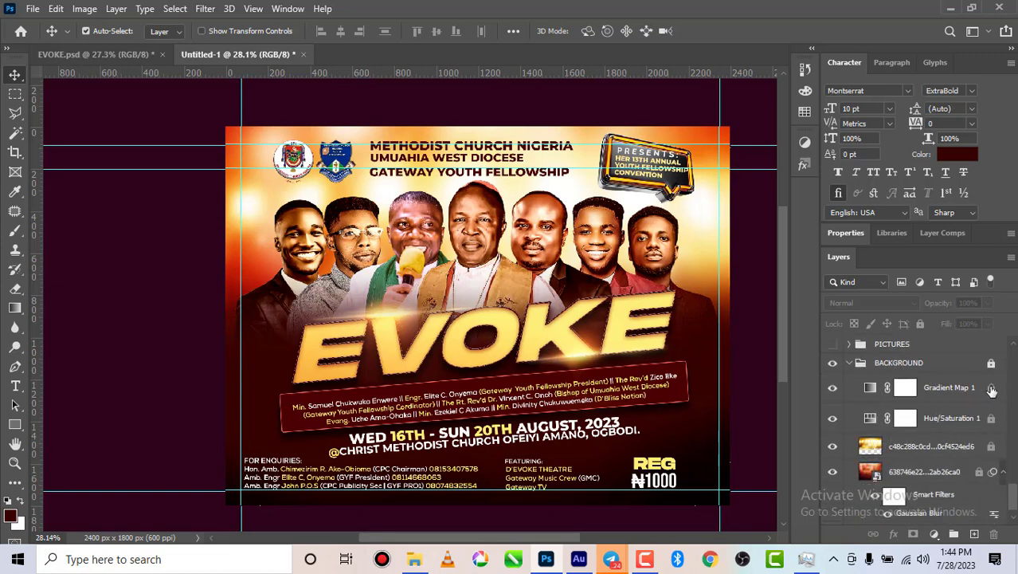
left_click(991, 365)
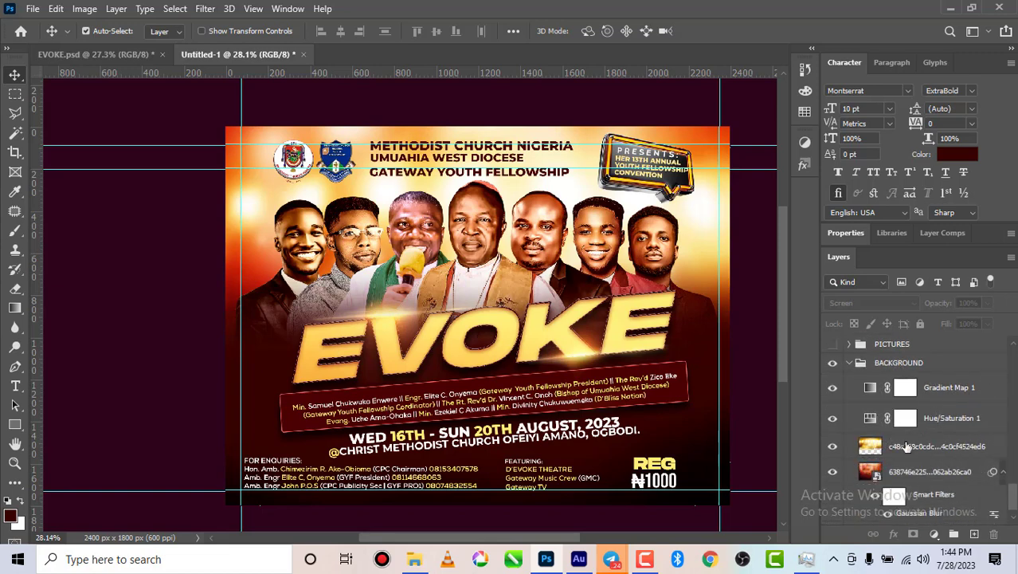
- Enlarge the golden light image layer in the BACKGROUND group proportionally so it extends further beyond the canvas's upper corners
left_click(907, 448)
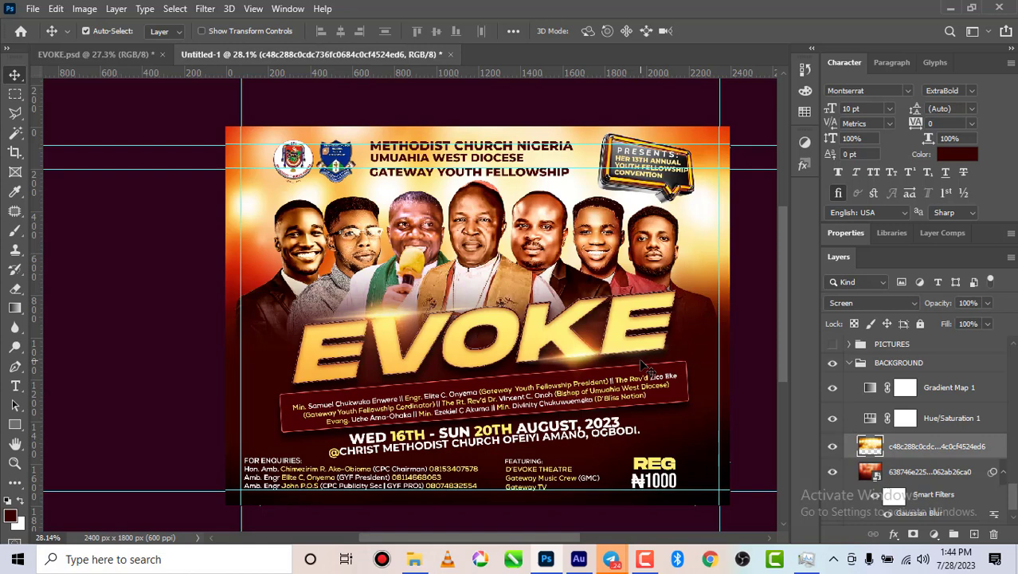
key("ctrl+t")
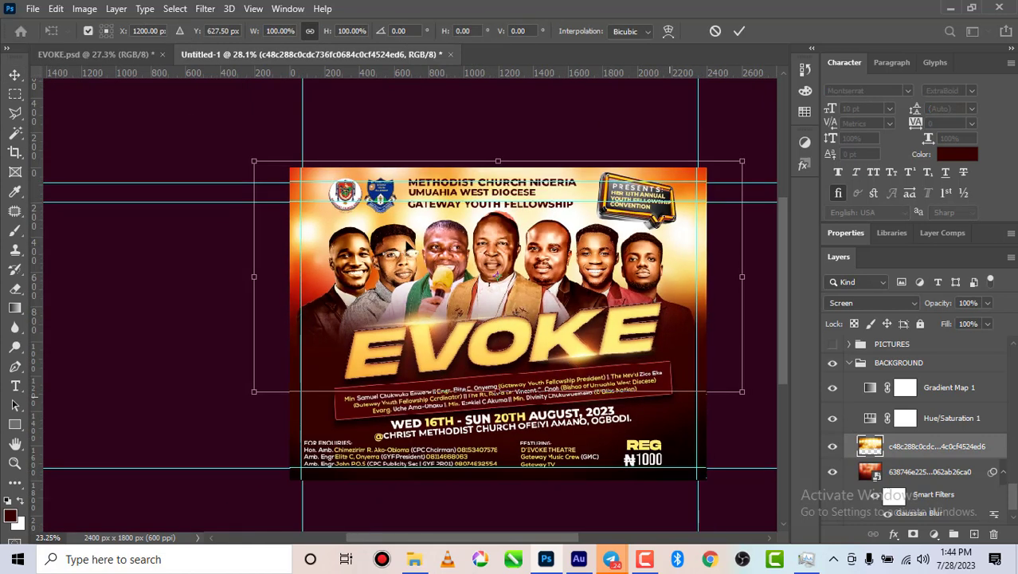
scroll(406, 246, "down", 1)
left_click_drag(307, 197, 257, 157)
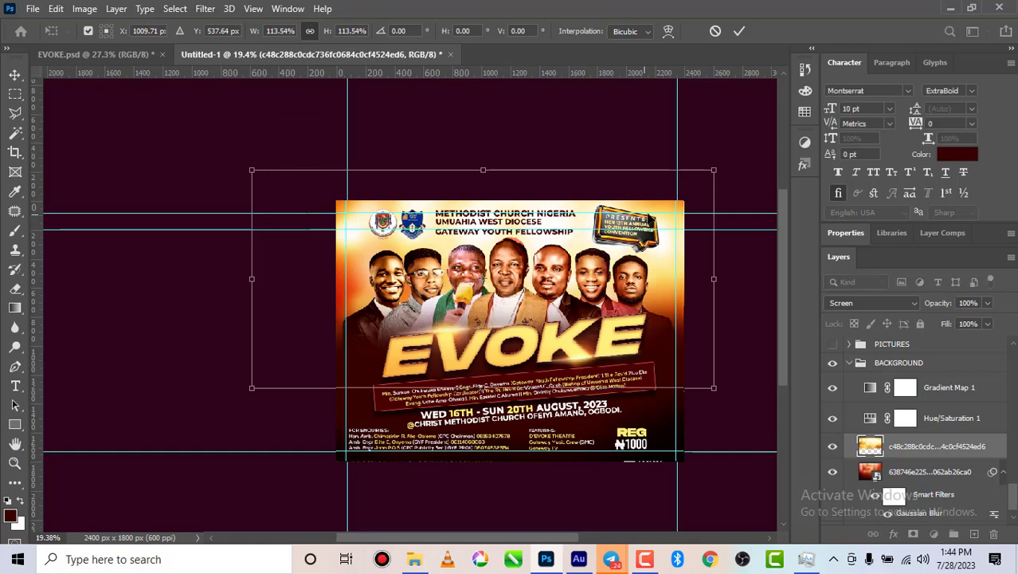
left_click_drag(715, 172, 725, 165)
left_click(737, 31)
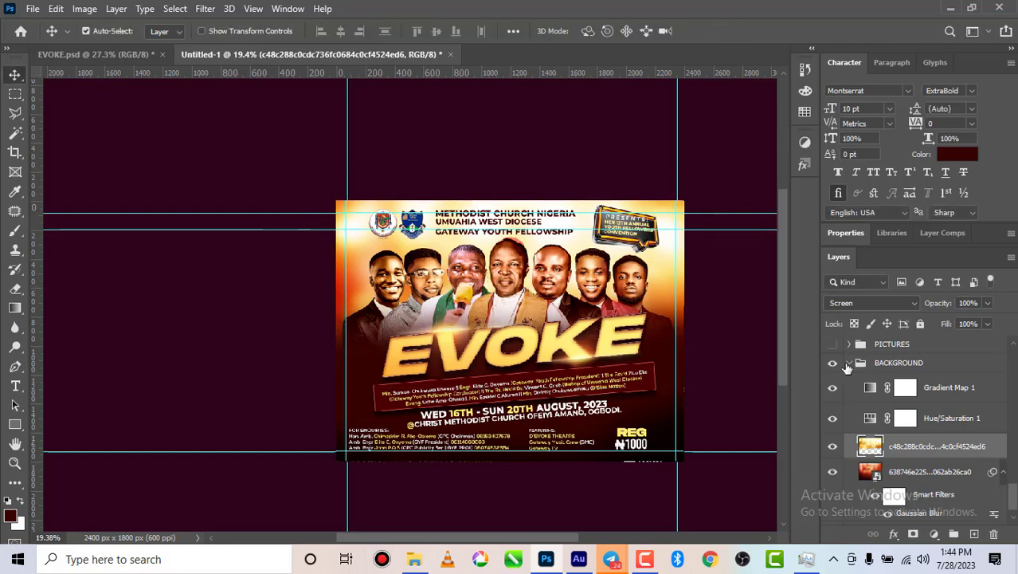
- Collapse the BACKGROUND group and lock it again
left_click(849, 363)
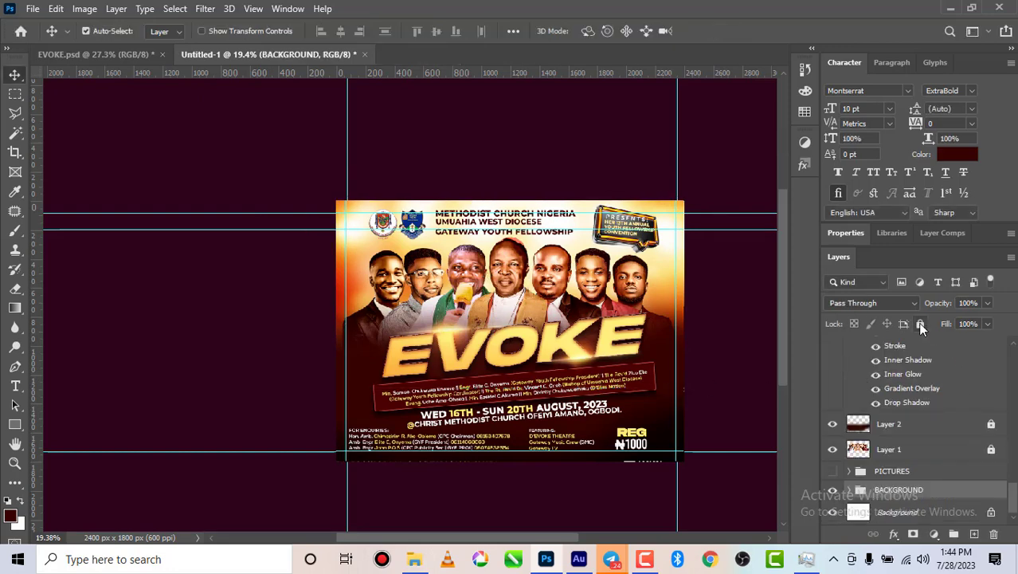
scroll(595, 311, "up", 2)
scroll(574, 319, "down", 3)
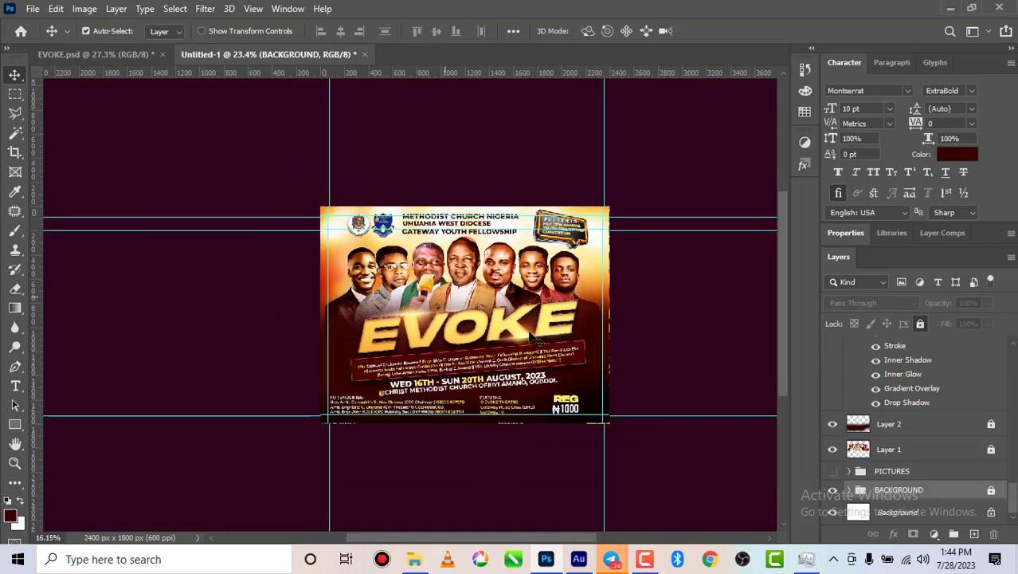
scroll(541, 331, "up", 4)
scroll(468, 403, "up", 1)
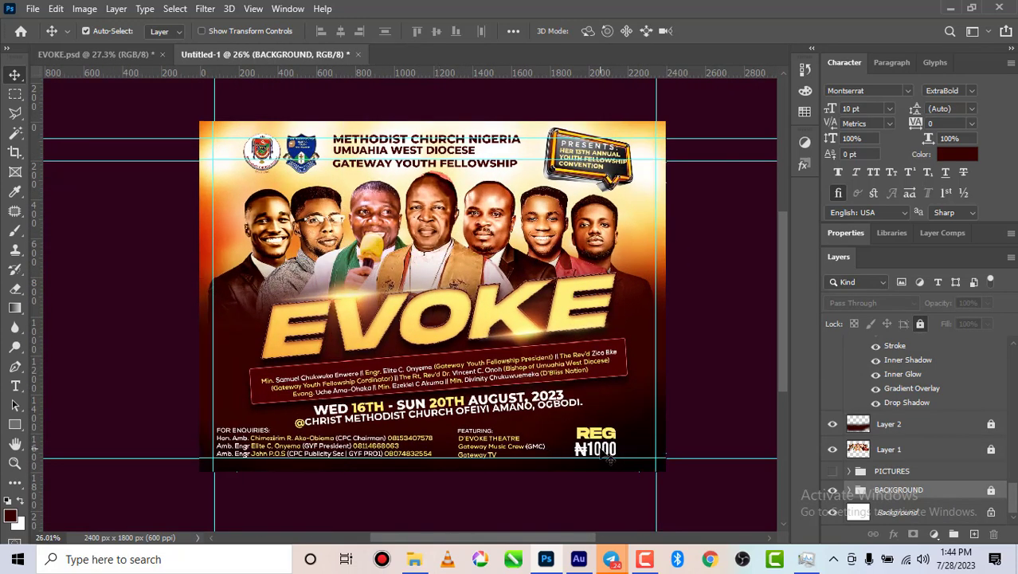
left_click(607, 457)
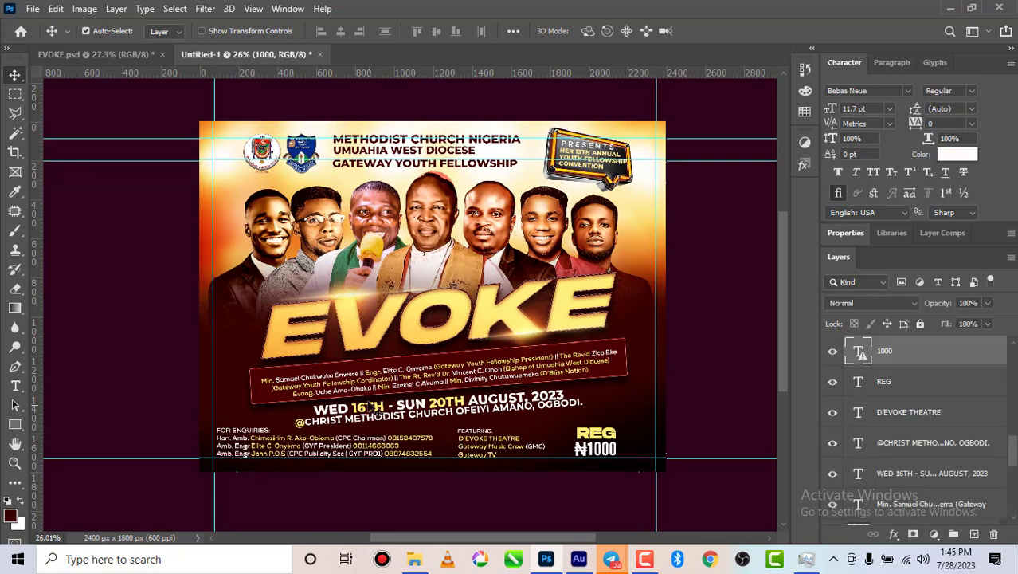
scroll(381, 383, "up", 1)
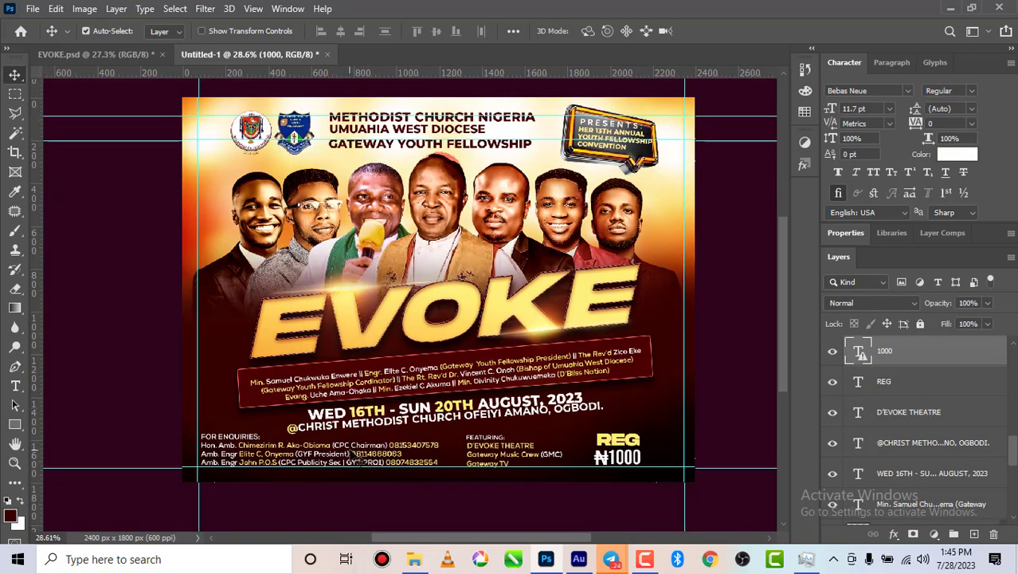
left_click_drag(403, 426, 408, 427)
- Examine the whole flyer's layout, margins and text spacing at several magnifications
scroll(335, 294, "down", 2)
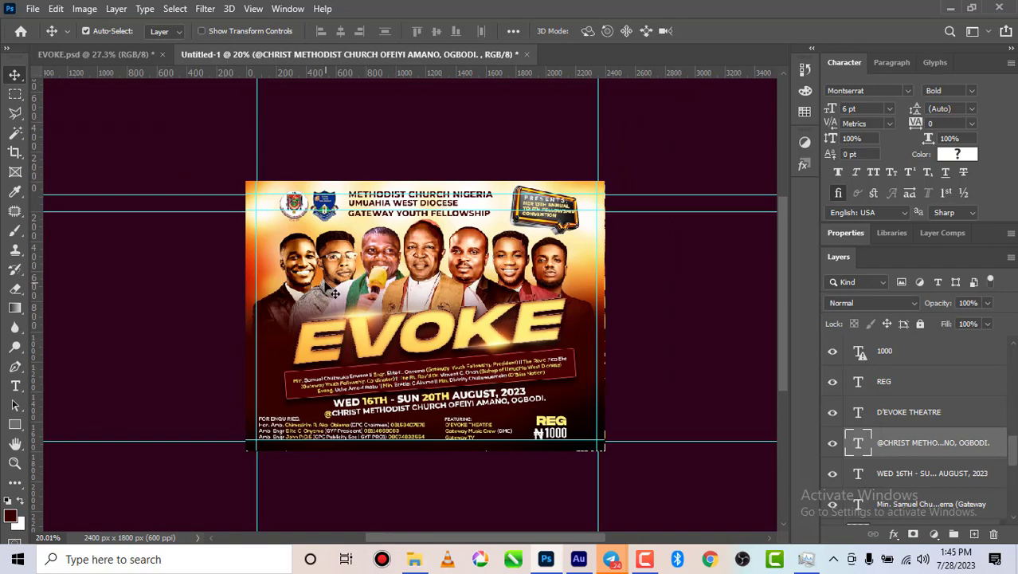
scroll(335, 293, "up", 1)
scroll(438, 281, "up", 2)
scroll(500, 265, "down", 1)
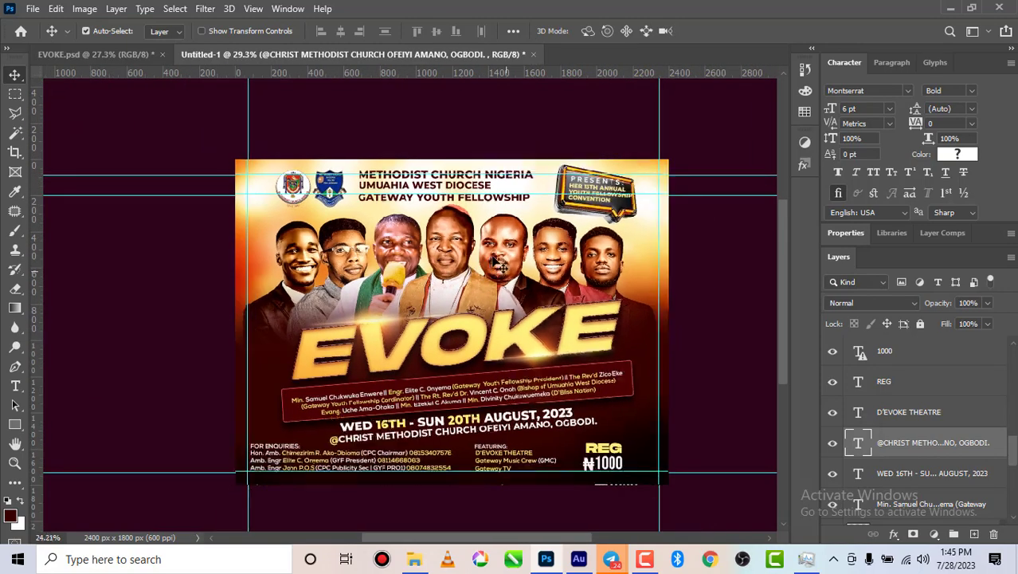
scroll(498, 265, "down", 1)
scroll(494, 398, "up", 1)
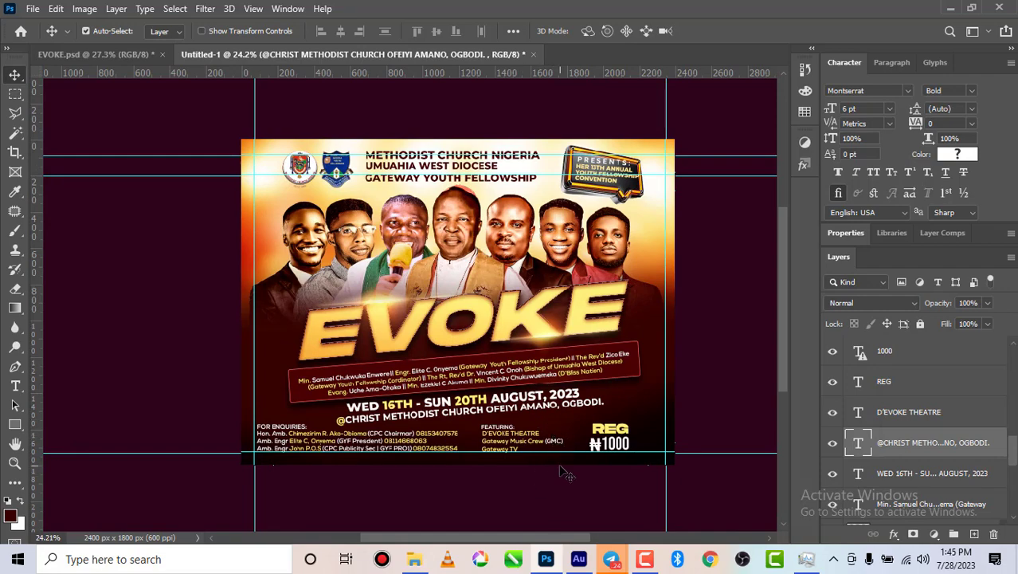
scroll(587, 469, "up", 2)
scroll(430, 402, "down", 2)
scroll(542, 388, "up", 1)
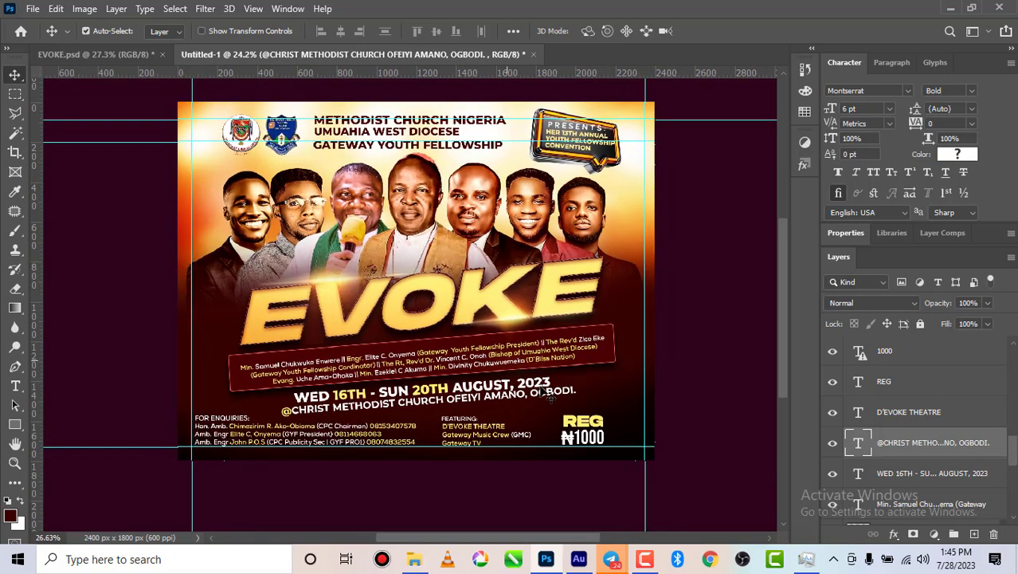
scroll(548, 396, "up", 1)
scroll(446, 352, "down", 2)
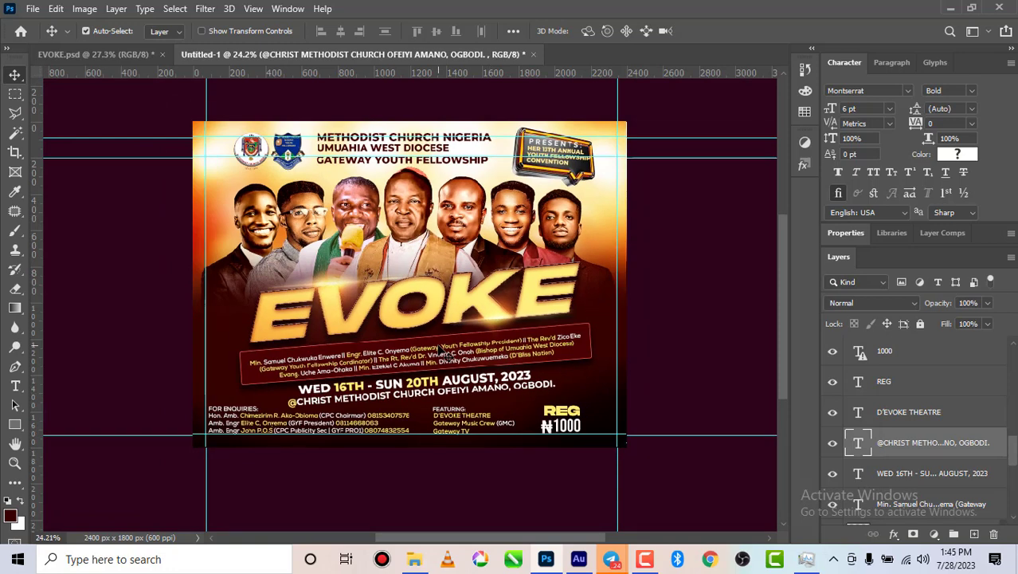
scroll(356, 243, "up", 4)
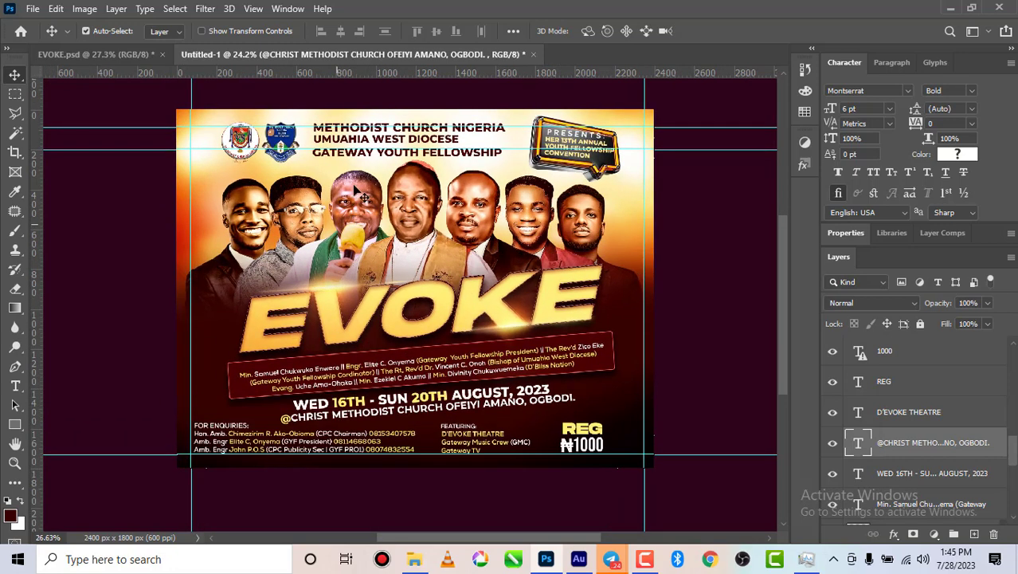
- Nudge the round and shield church logos slightly down beside the three-line church name
mouse_move(378, 116)
left_mouse_down()
mouse_move(384, 125)
mouse_move(382, 106)
mouse_move(396, 107)
left_mouse_up()
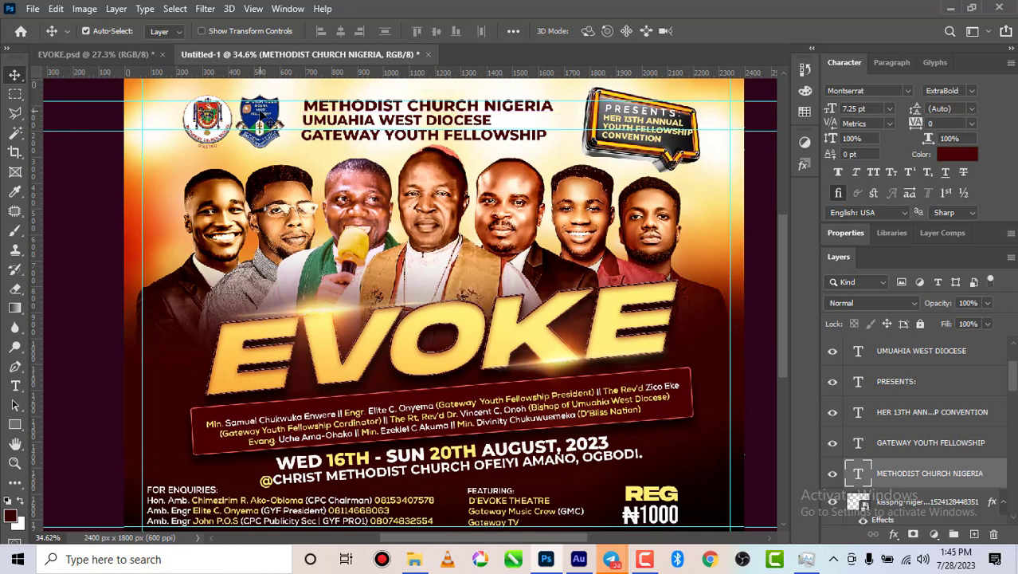
left_click(261, 116)
mouse_move(261, 116)
left_mouse_down()
mouse_move(219, 129)
mouse_move(258, 112)
left_mouse_up()
left_click(220, 126)
left_click(260, 116)
left_click(431, 199)
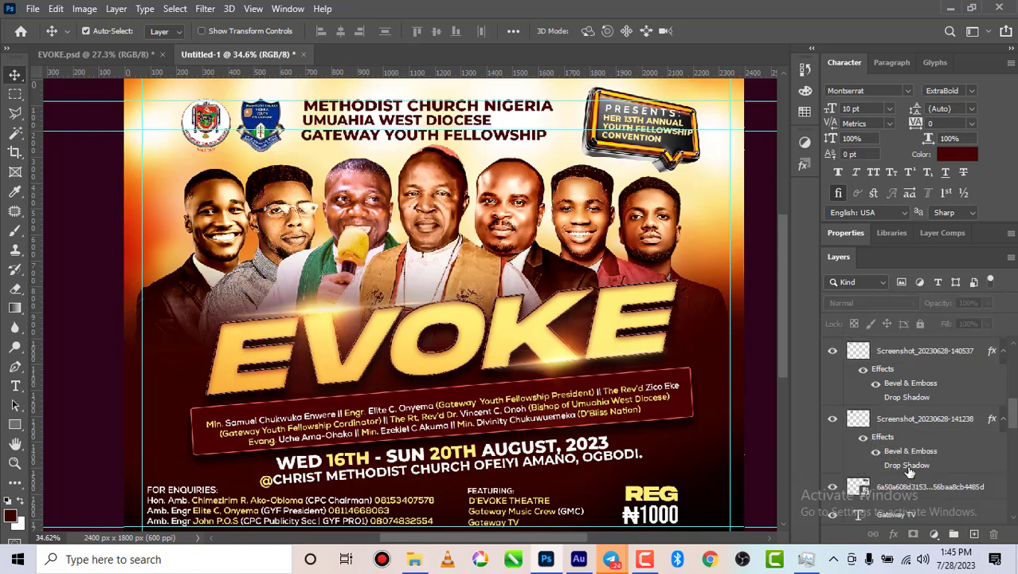
- Scale the unlocked portraits layer, Layer 1, down to about 94% and centre it horizontally on the Background layer
scroll(916, 470, "down", 5)
scroll(916, 470, "down", 5)
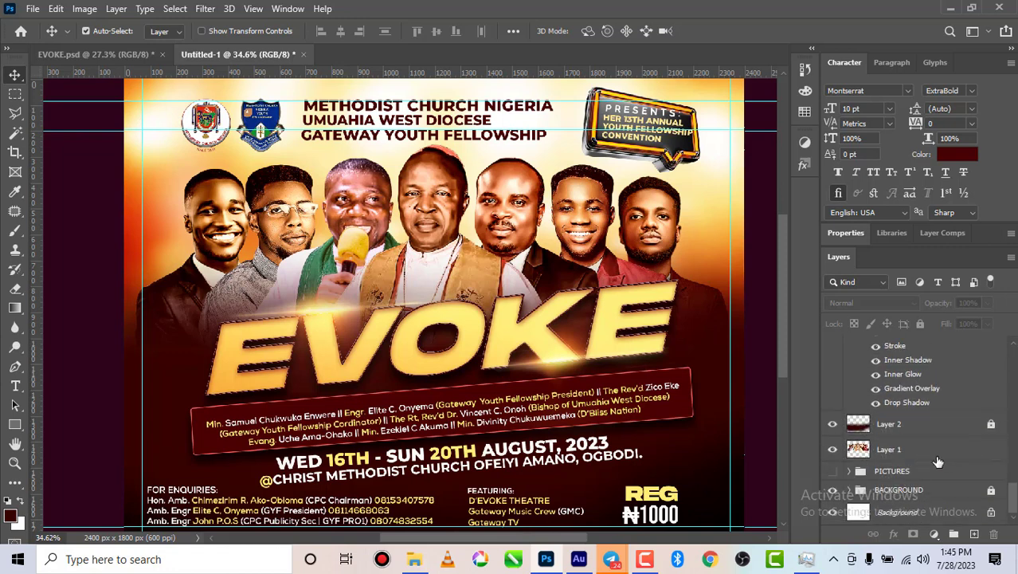
left_click(914, 450)
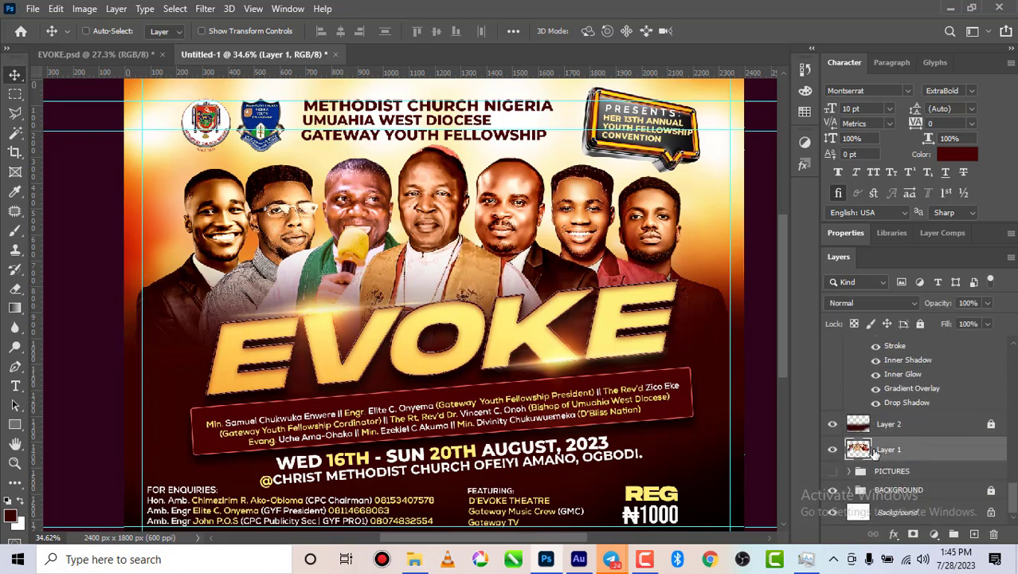
key("ctrl+t")
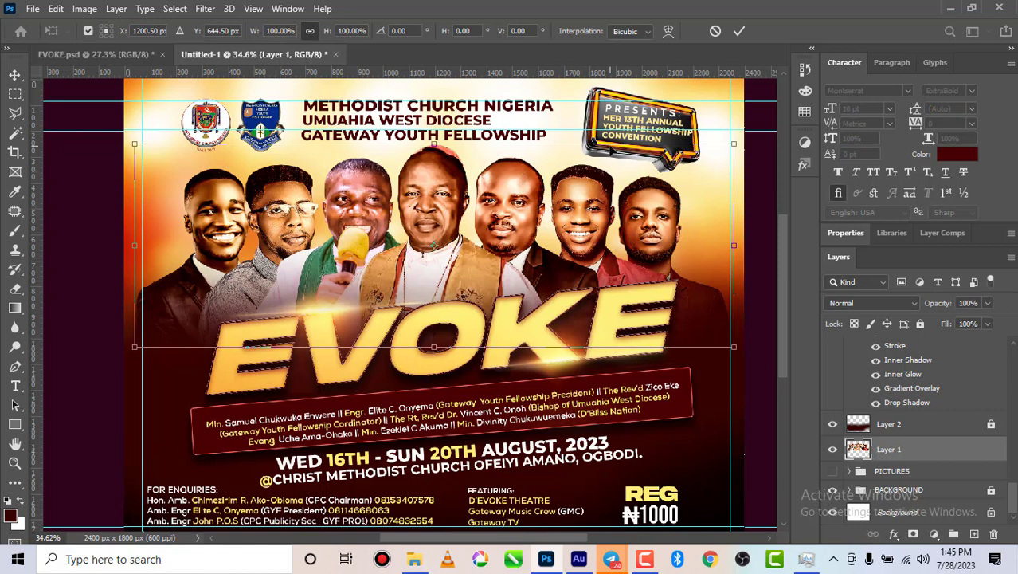
left_click_drag(136, 145, 159, 164)
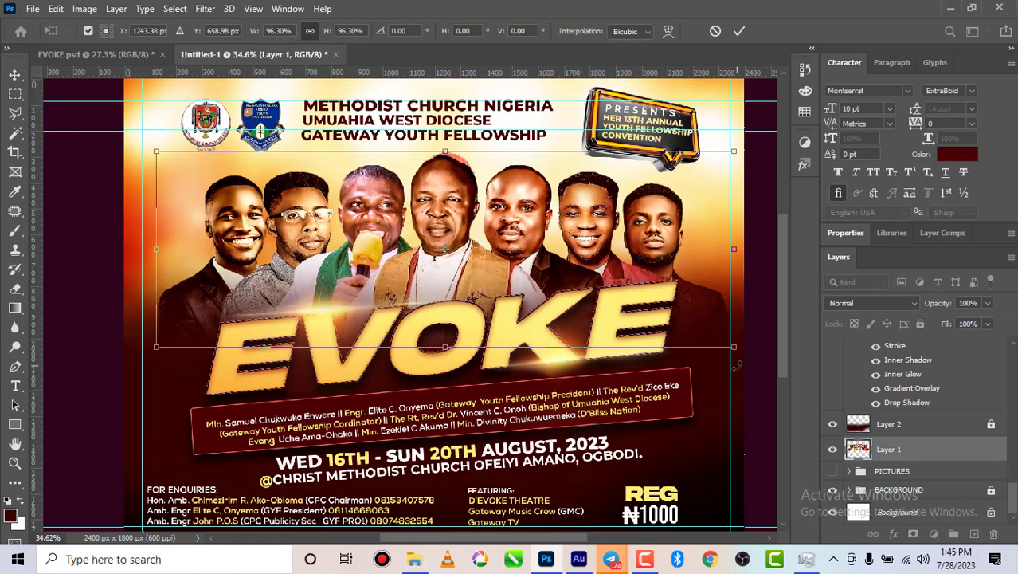
left_click_drag(734, 348, 720, 348)
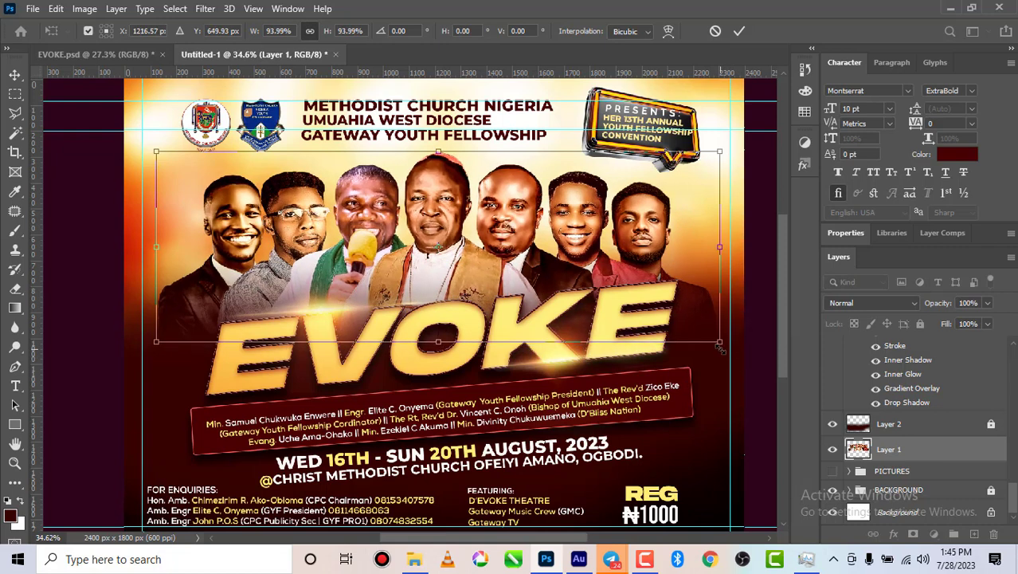
left_click(739, 31)
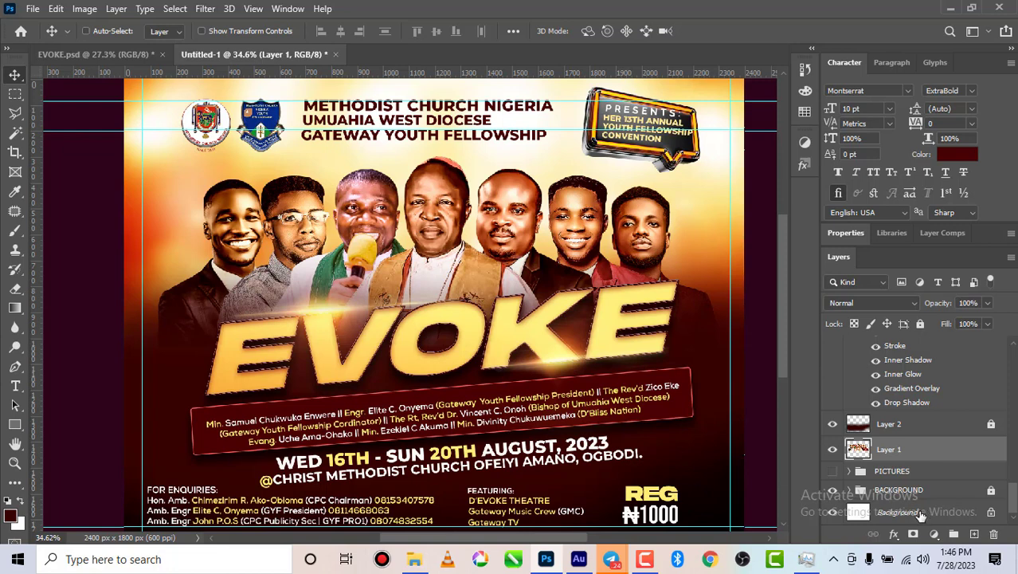
left_click(920, 514, "ctrl")
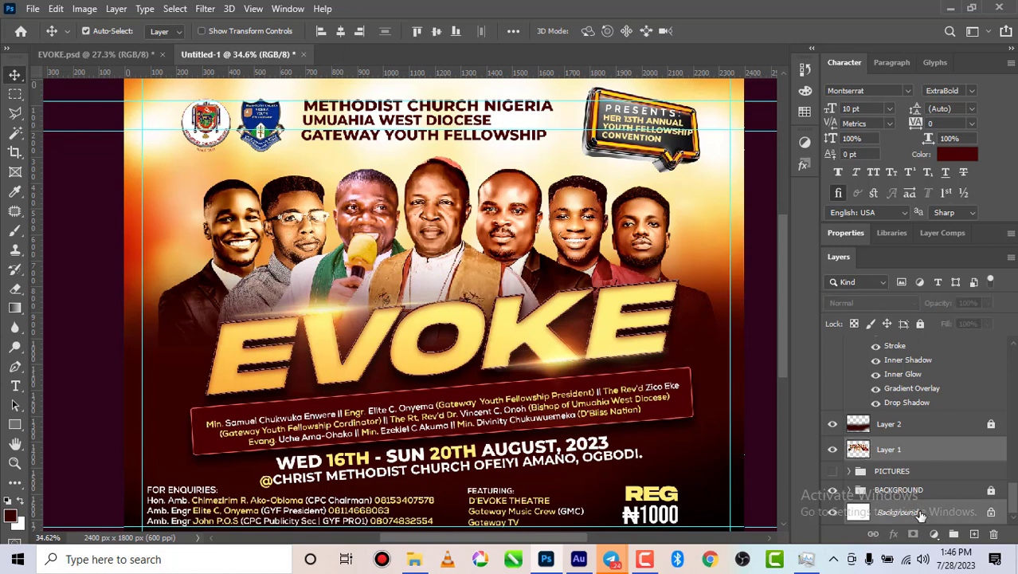
left_click(342, 30)
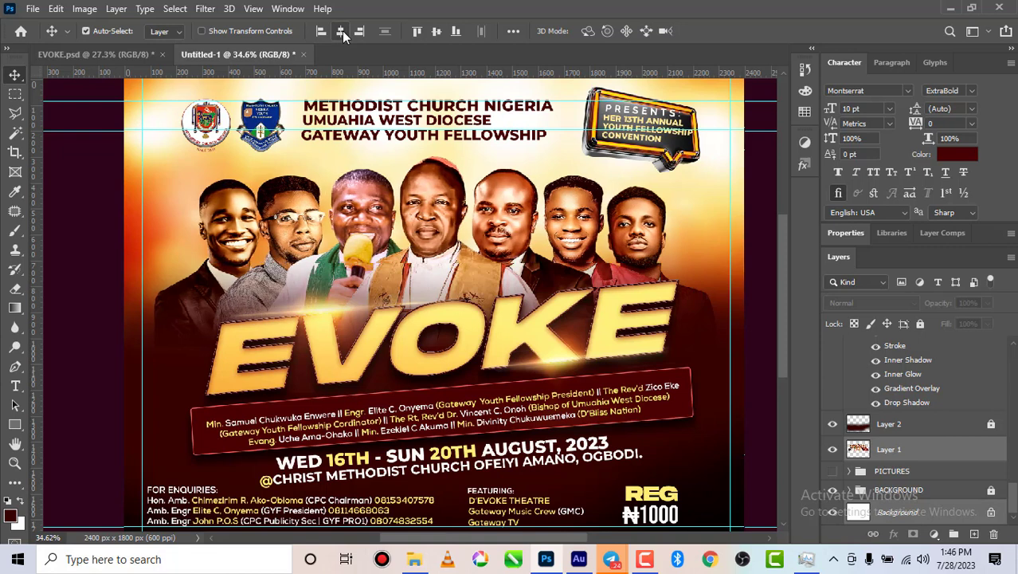
- Unlock the dark gradient layer, Layer 2, and lock the portraits layer, Layer 1
left_click(991, 425)
left_click(991, 425)
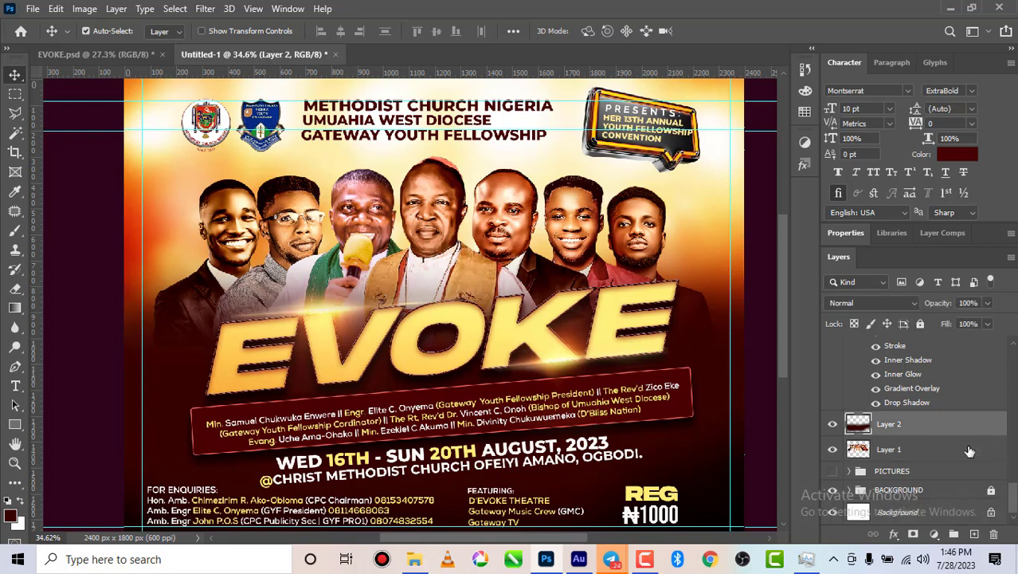
left_click(970, 451)
left_click(920, 324)
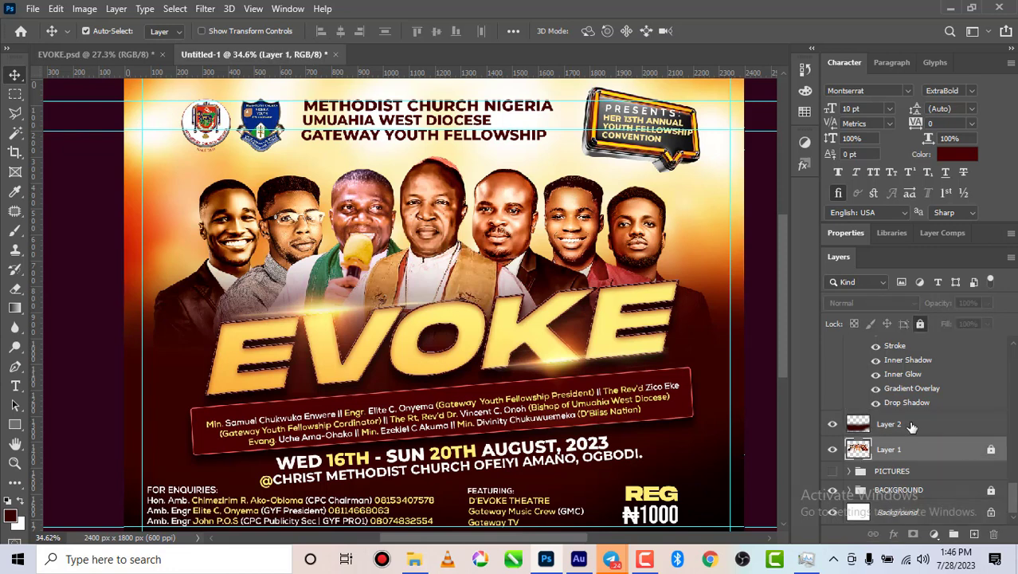
- Scale Layer 2 up to 102.61% so its dark fade reaches slightly higher over the portraits
left_click(912, 426)
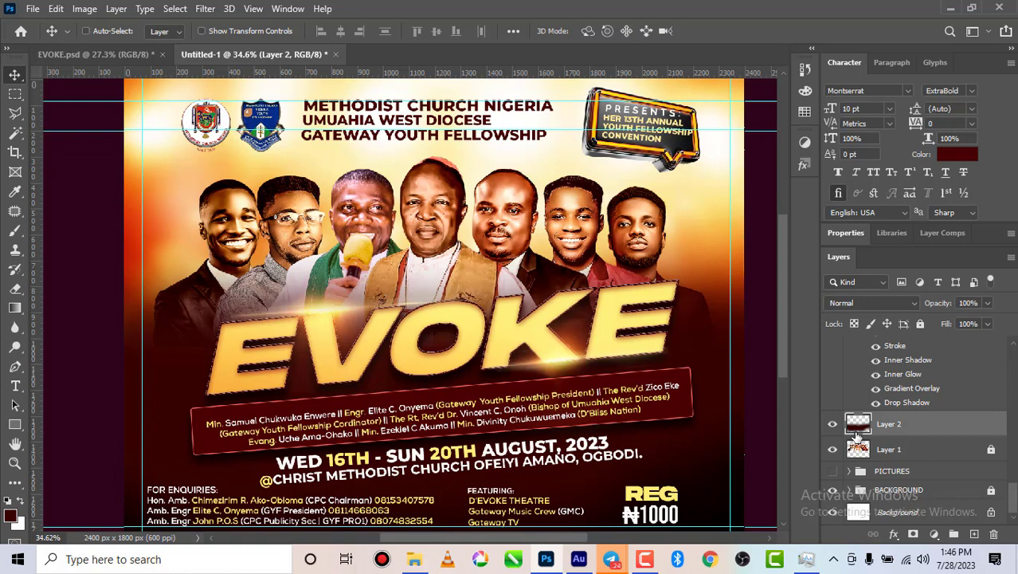
key("ctrl+t")
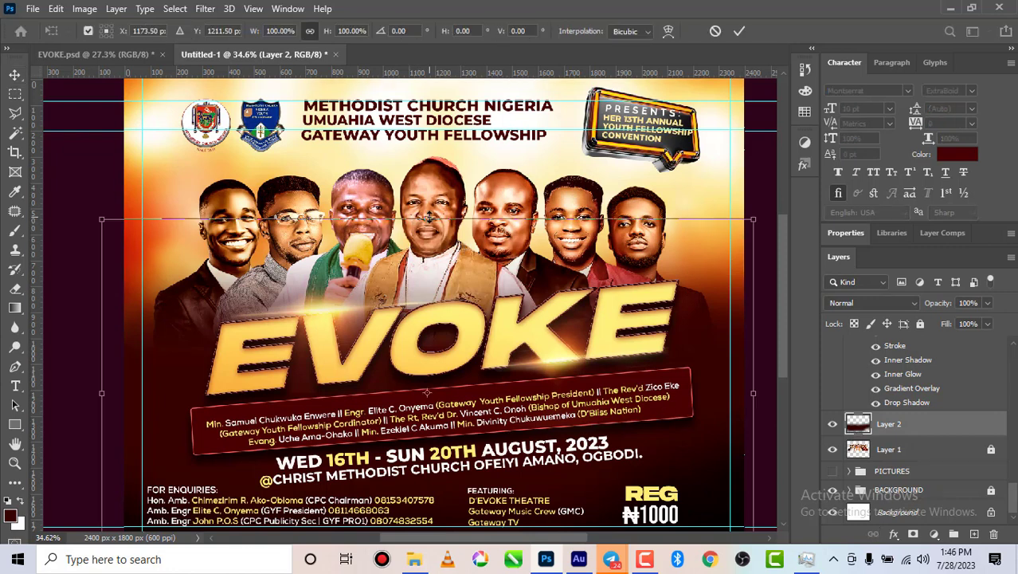
left_click_drag(428, 219, 429, 211)
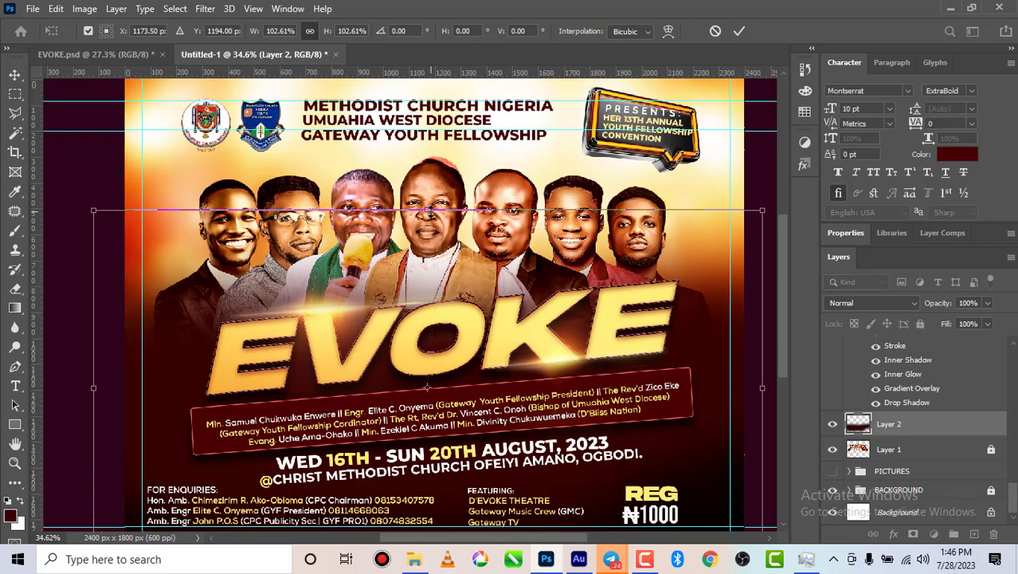
left_click(740, 32)
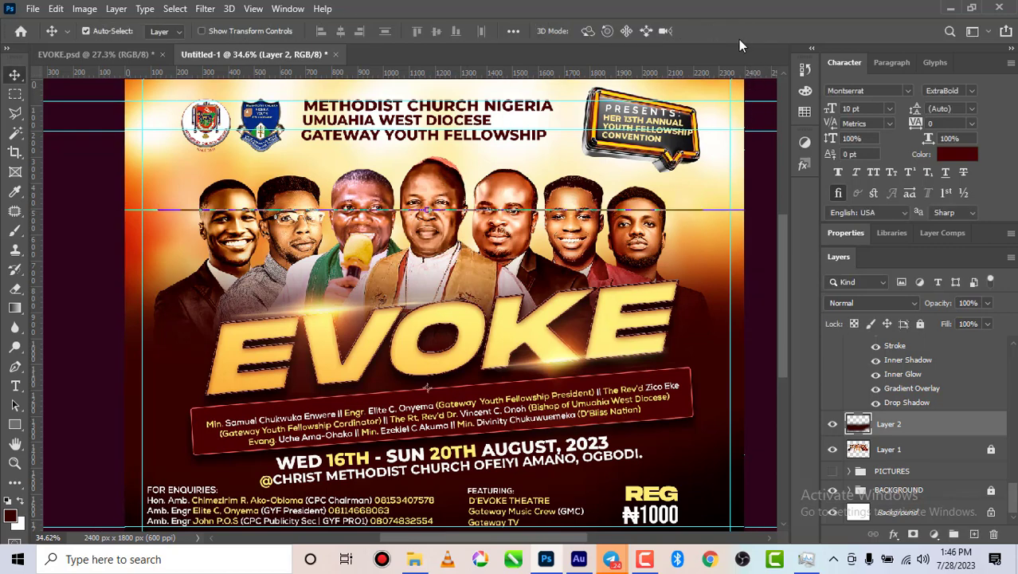
- Convert the white Background layer into a regular layer and lock it
scroll(442, 297, "down", 2)
scroll(442, 297, "down", 3)
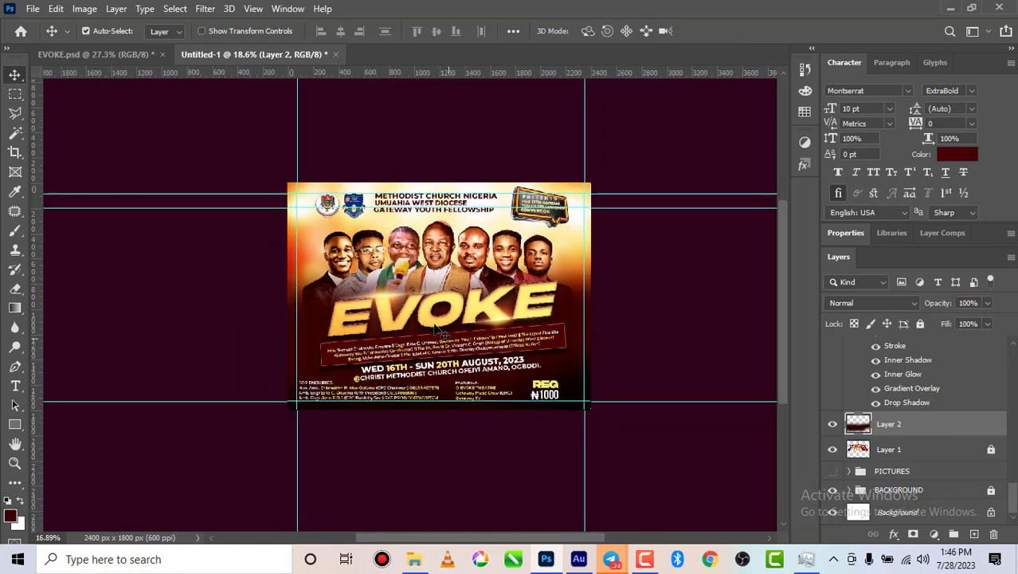
scroll(482, 269, "up", 1)
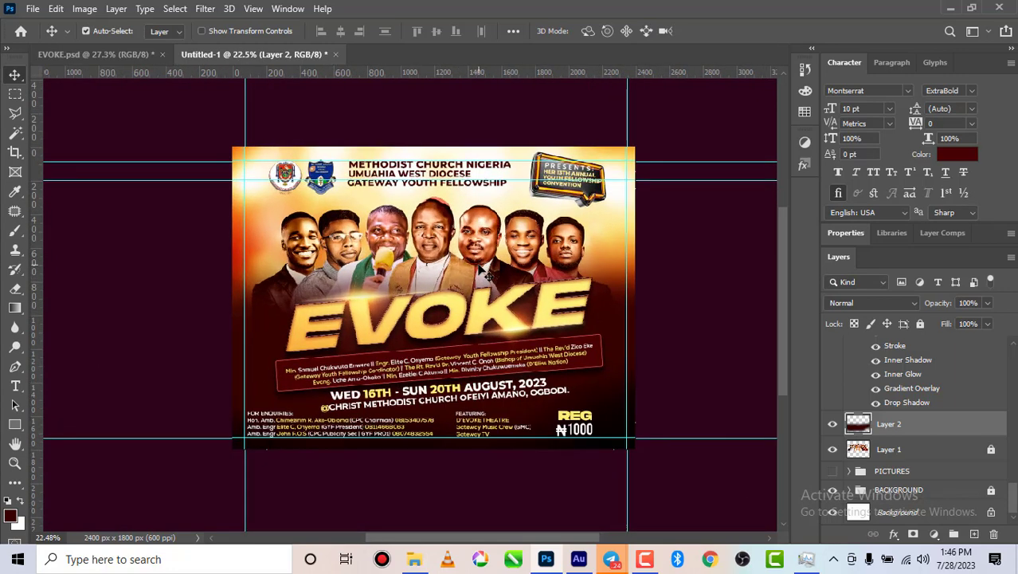
scroll(985, 451, "up", 1)
scroll(954, 454, "down", 1)
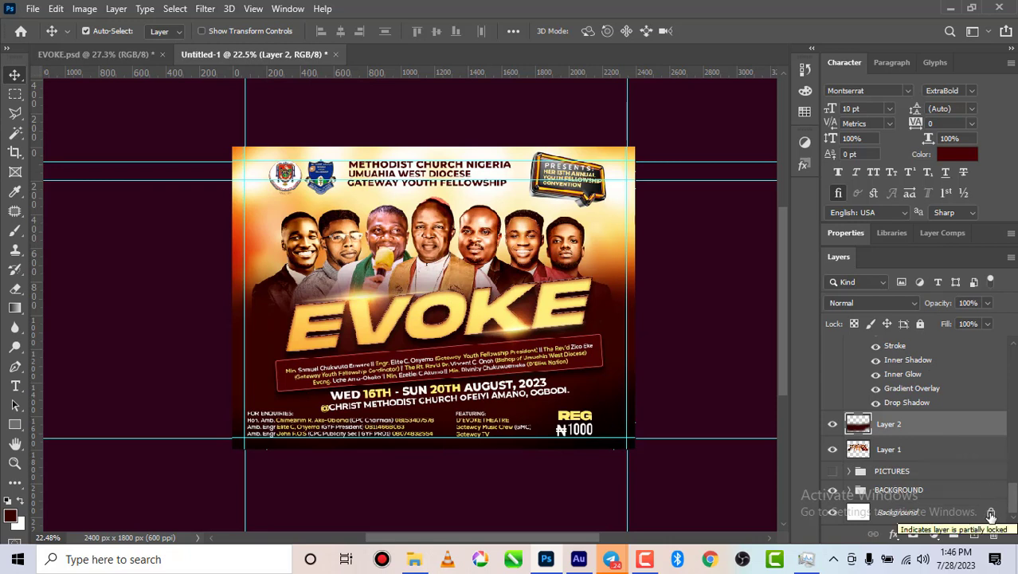
left_click(991, 513)
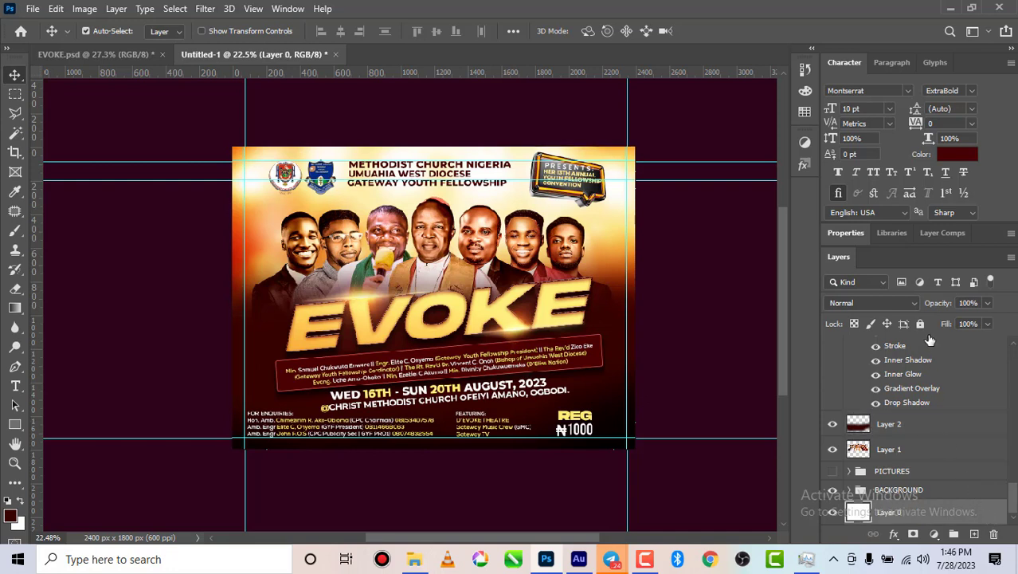
- Duplicate all layers from the BACKGROUND group up to the topmost layer and merge the copies into one layer above them
left_click(946, 492)
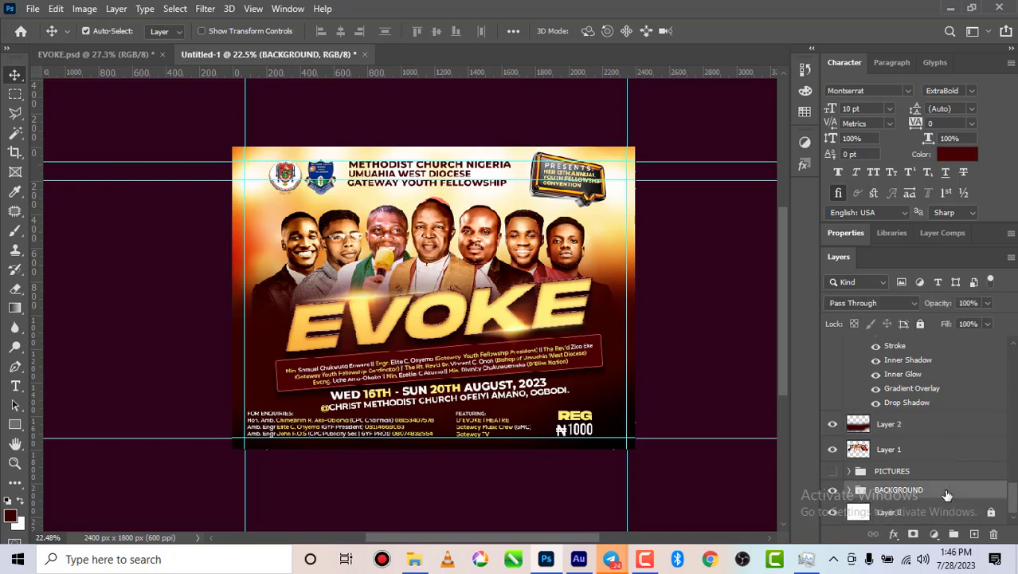
scroll(948, 488, "up", 10)
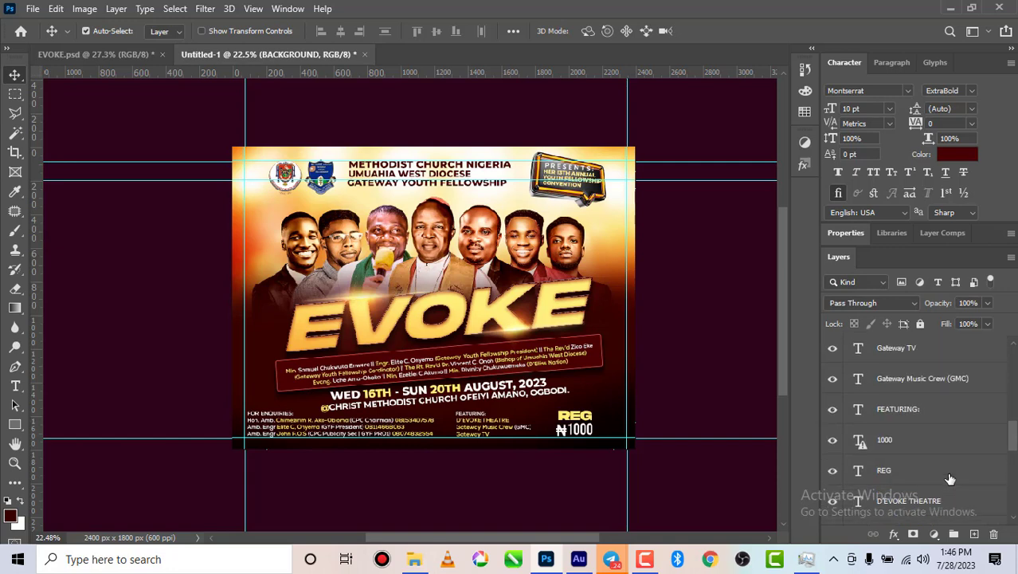
scroll(950, 478, "up", 10)
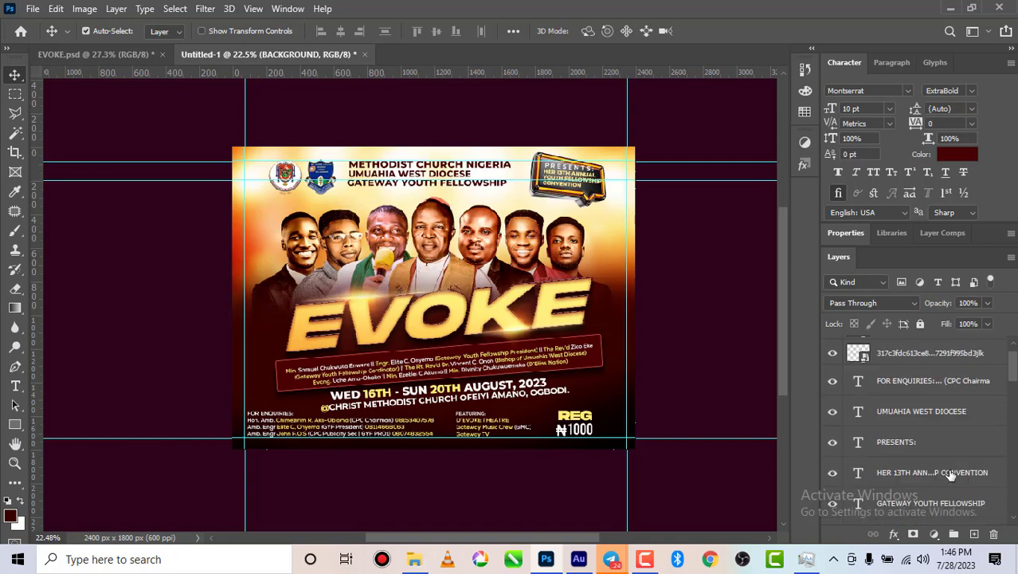
scroll(950, 475, "up", 1)
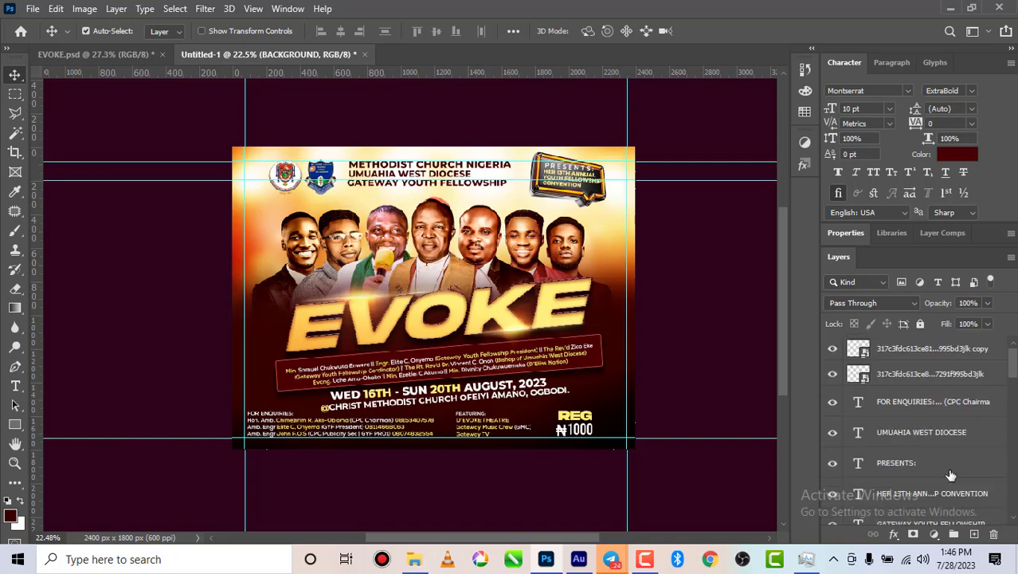
left_click(975, 349, "shift")
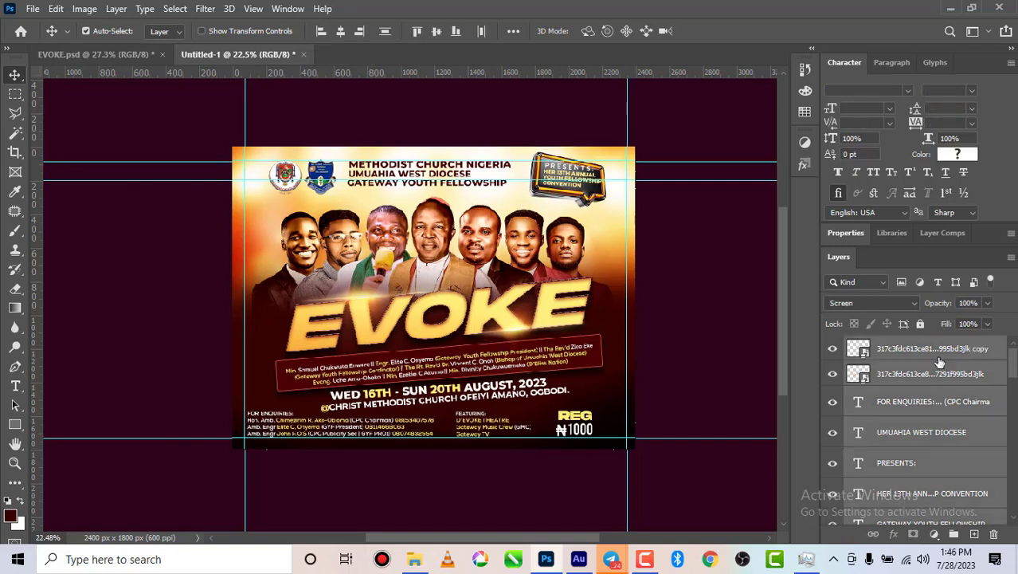
scroll(812, 405, "down", 3)
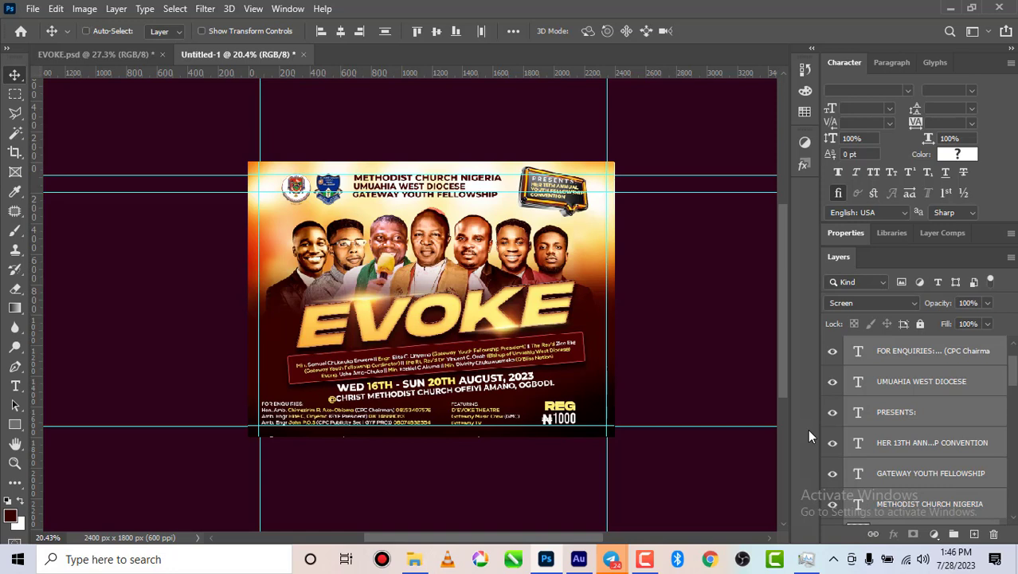
key("ctrl+j")
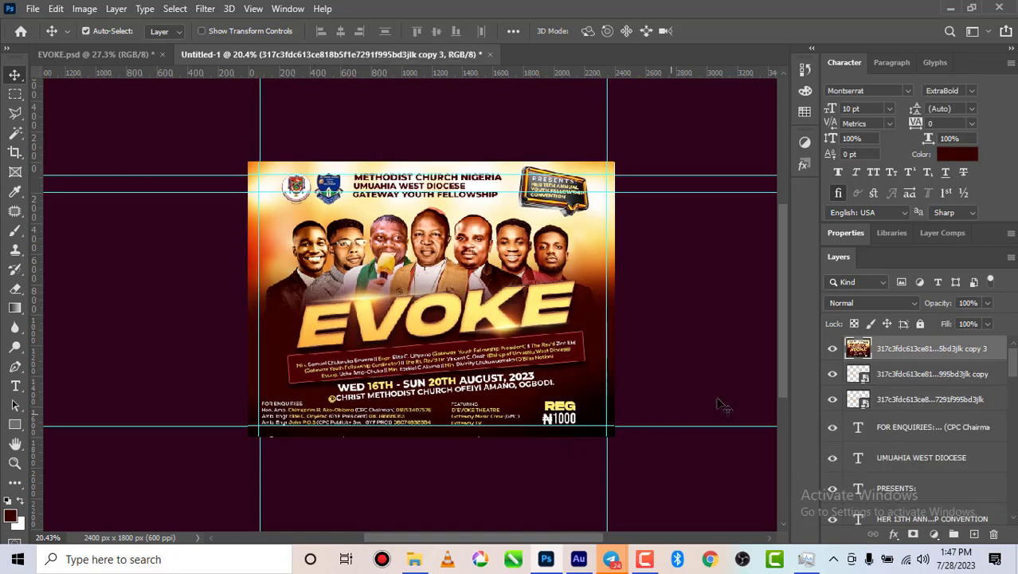
- Group all original layers from the BACKGROUND group up to the one directly below the merged flyer layer
left_click(916, 379)
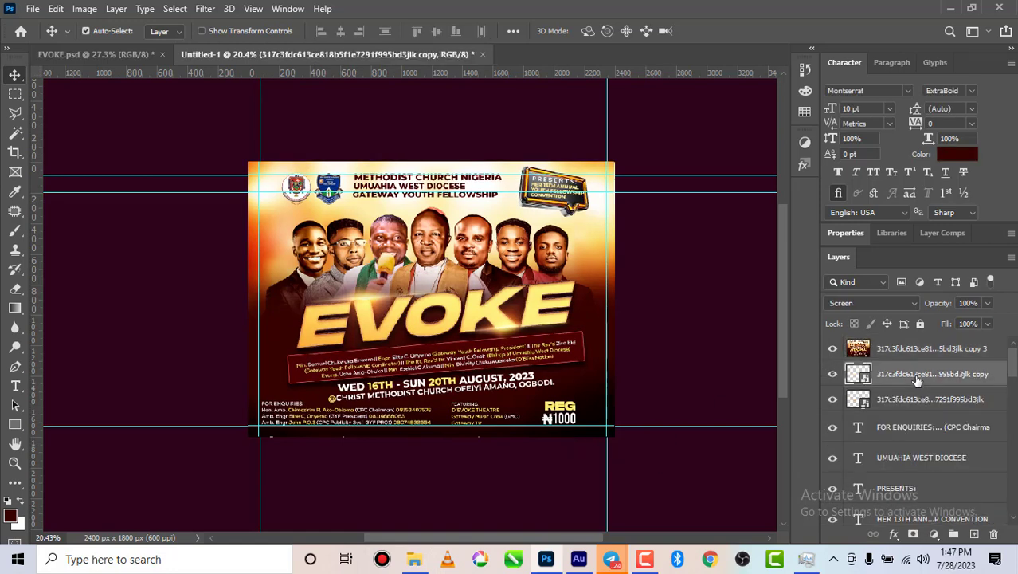
scroll(918, 383, "down", 5)
scroll(920, 393, "down", 6)
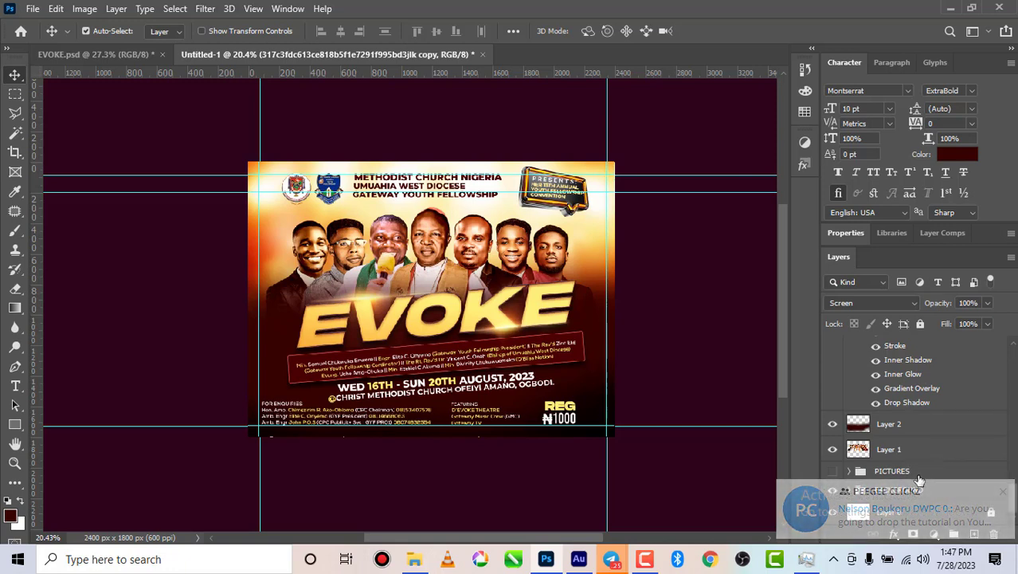
mouse_move(911, 489)
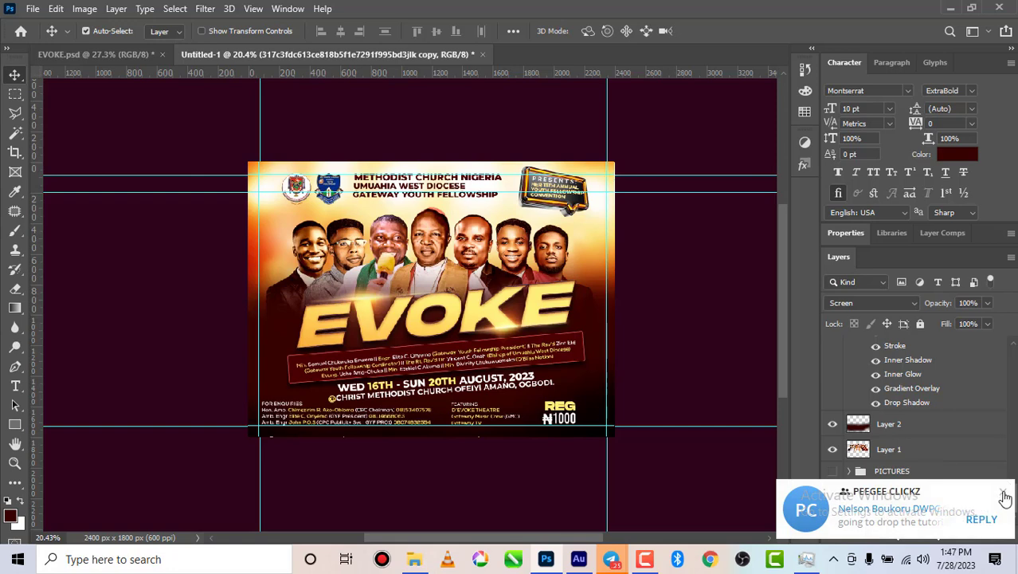
left_click(1004, 495)
left_click(932, 495)
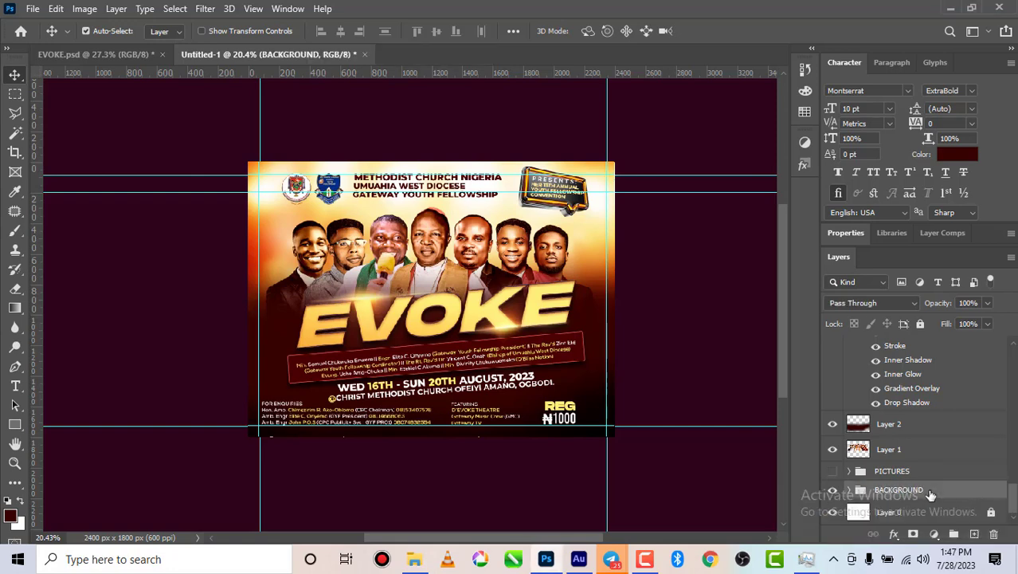
scroll(929, 446, "up", 8)
scroll(929, 425, "up", 8)
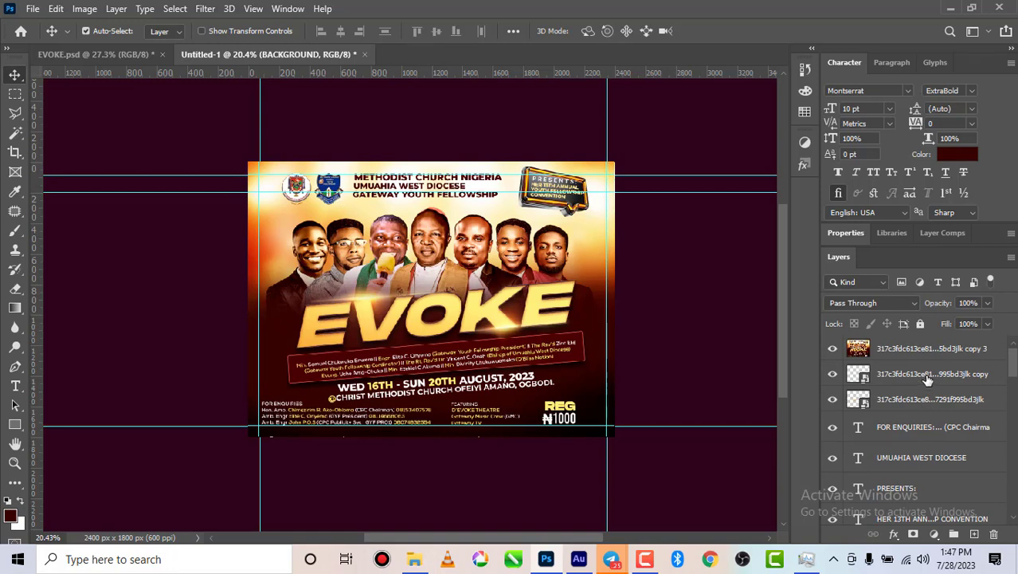
left_click(927, 377, "shift")
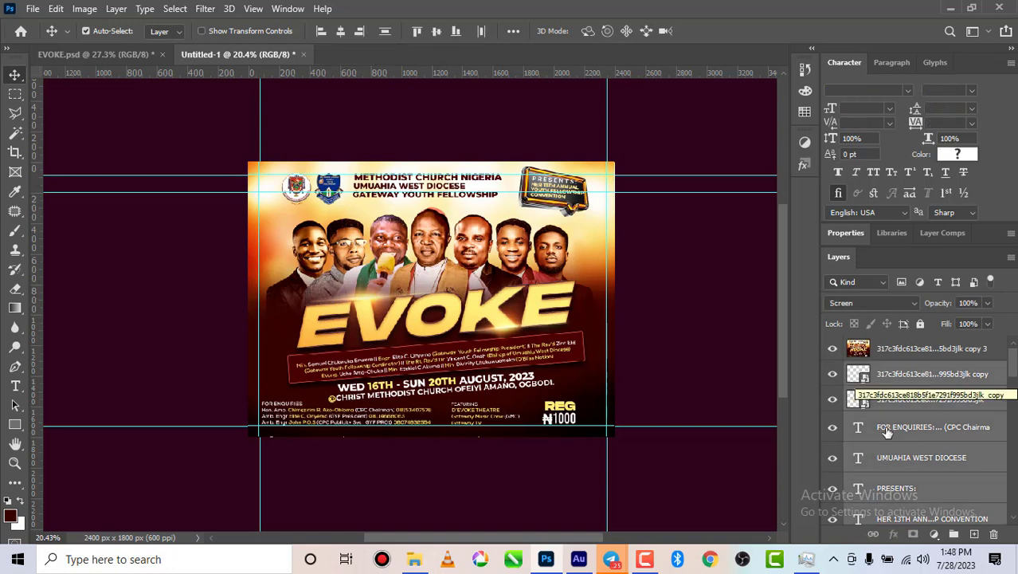
key("ctrl+g")
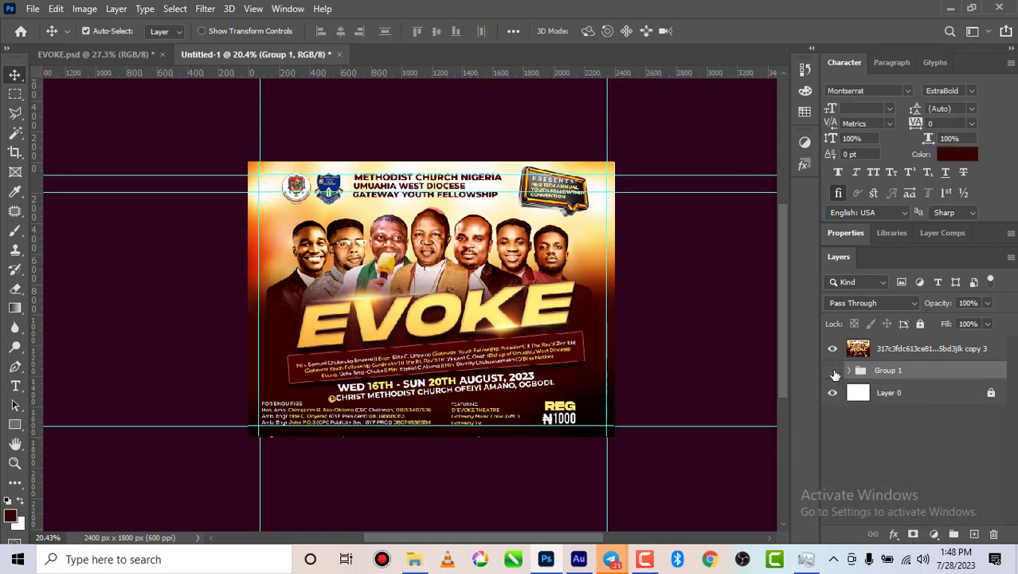
- Hide the group of original layers, leaving the merged flyer layer visible
left_click(834, 371)
left_click(835, 357)
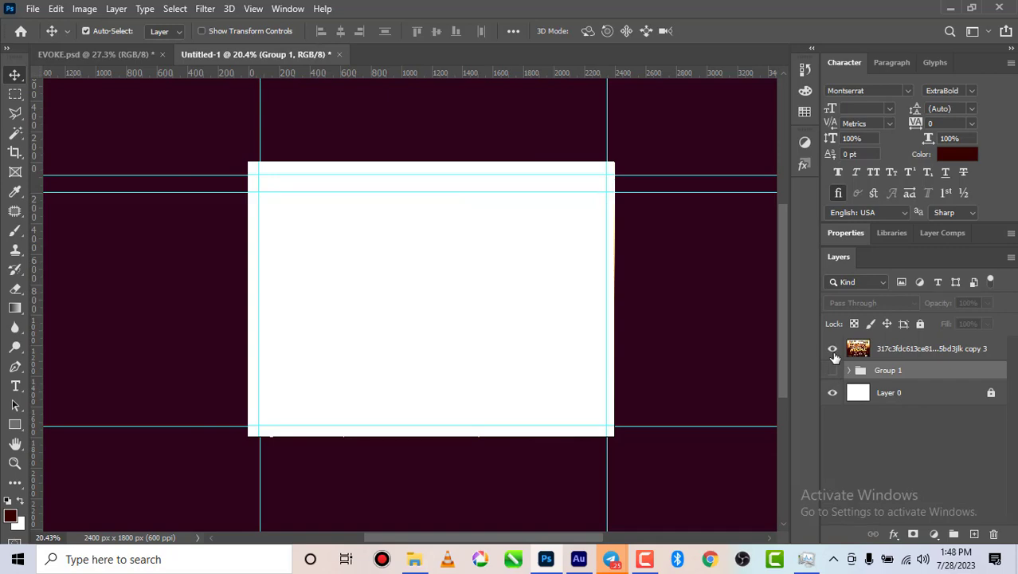
left_click(834, 351)
- Start a Camera Raw filter on the merged flyer layer with Clarity +26, Dehaze +15 and Texture +7
left_click(912, 352)
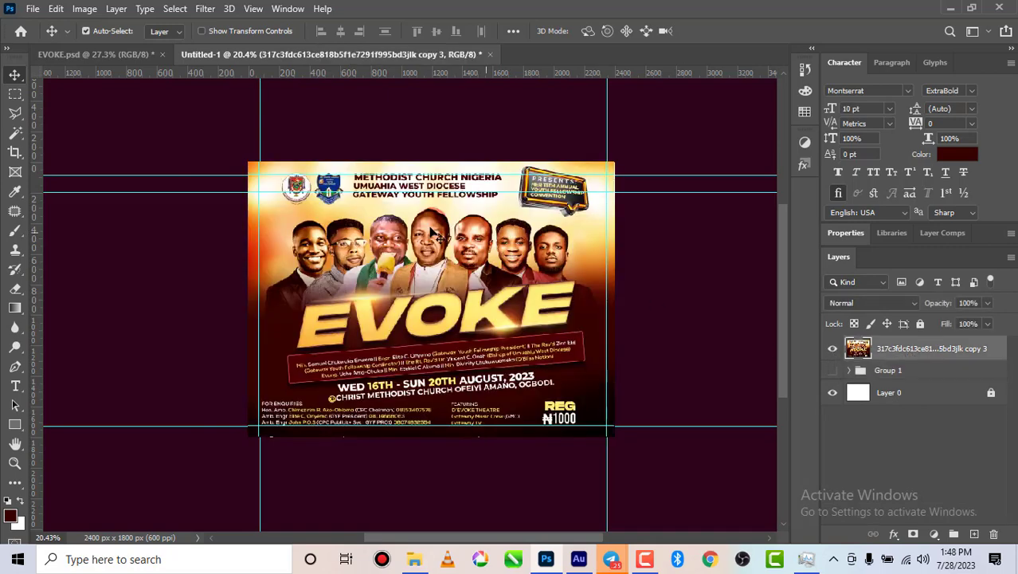
scroll(406, 235, "up", 2)
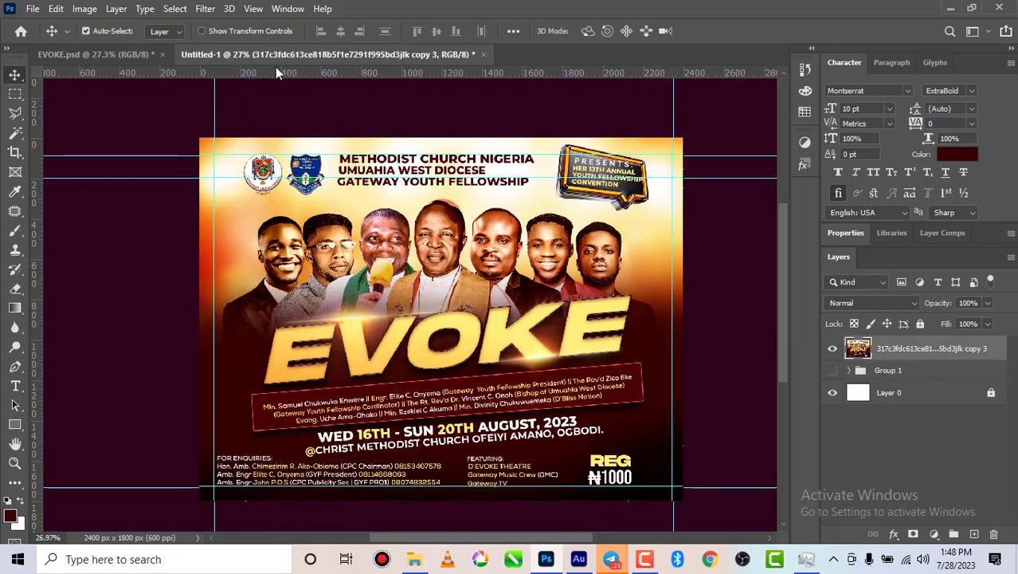
left_click(204, 9)
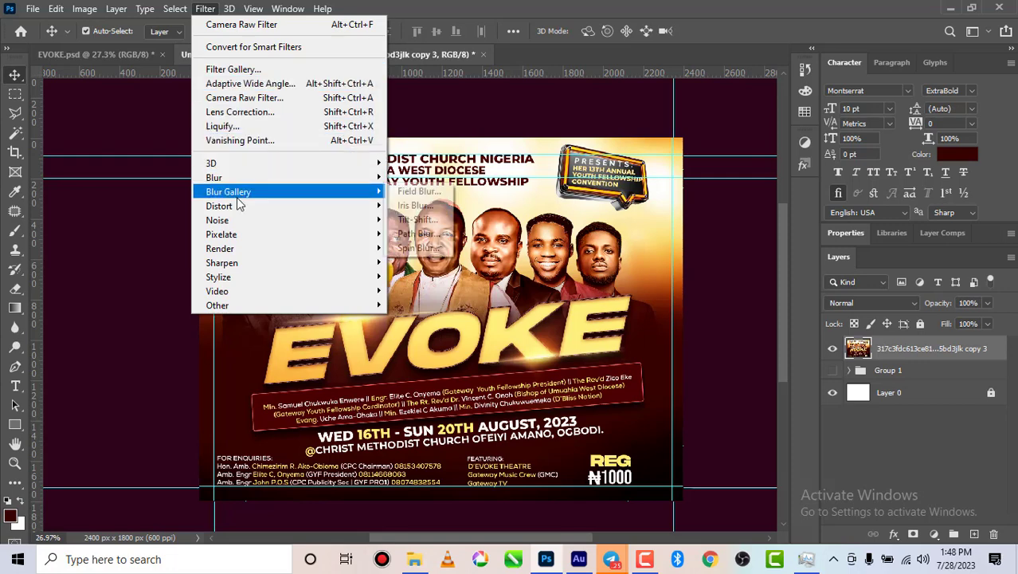
left_click(288, 99)
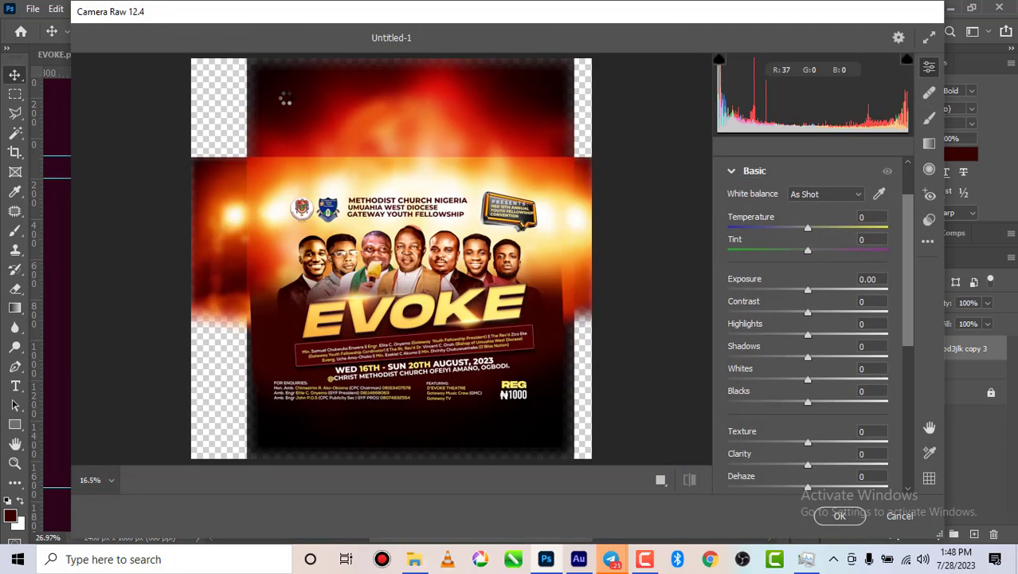
scroll(388, 265, "up", 2)
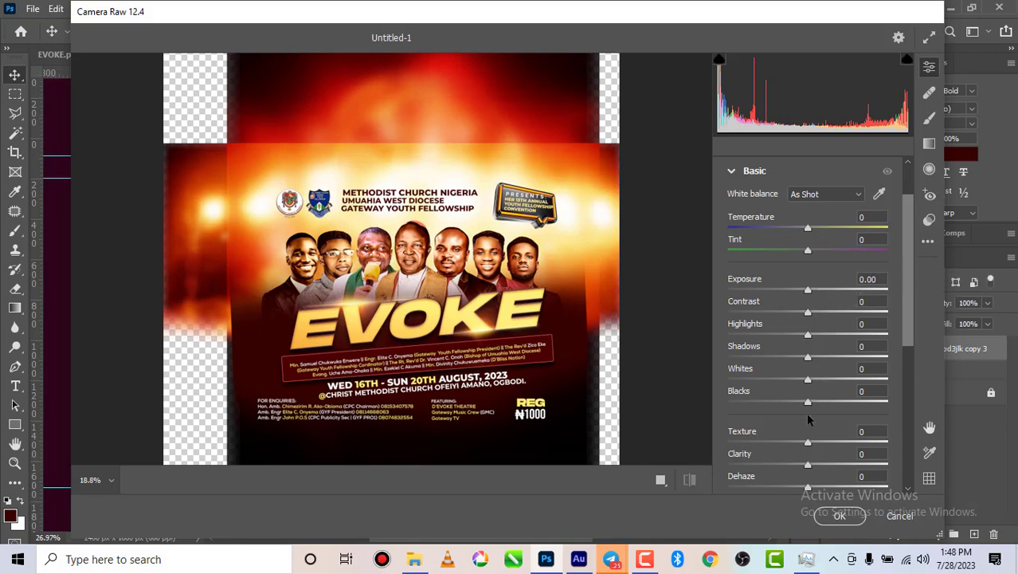
left_click(826, 463)
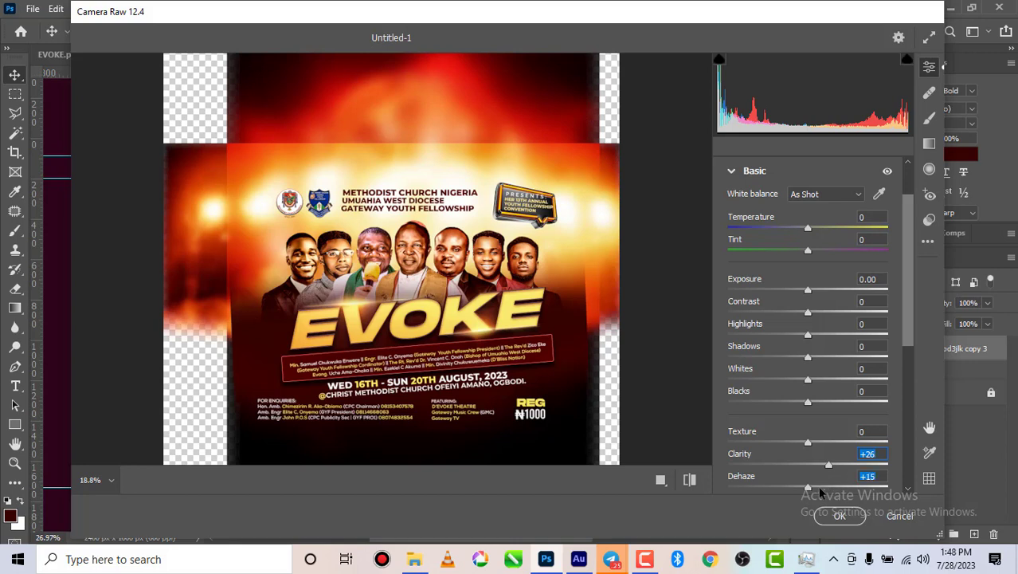
left_click(813, 442)
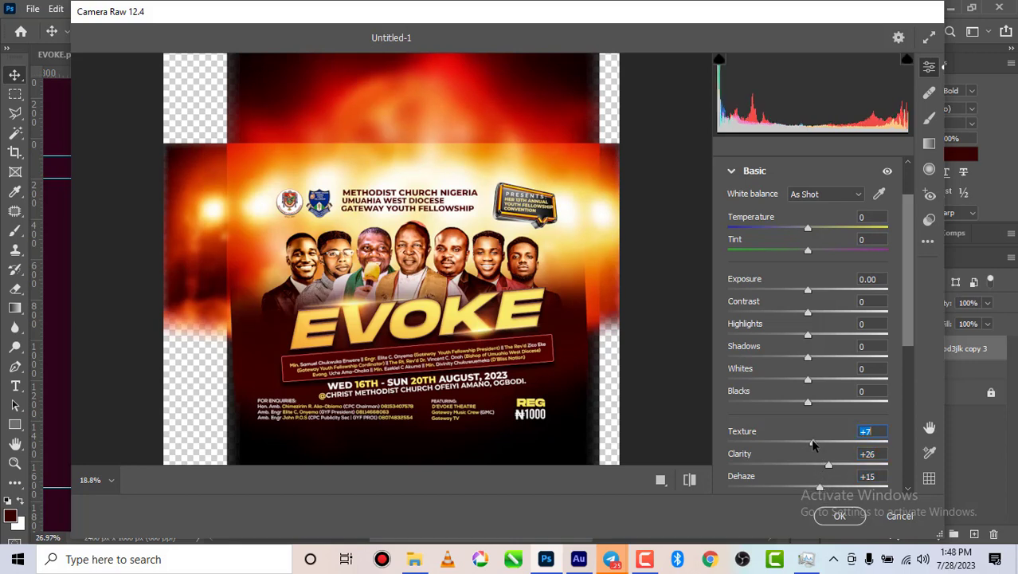
- Set the Camera Raw tones to Exposure +0.15, Highlights -16, Shadows -9 and Blacks +17
left_click(813, 291)
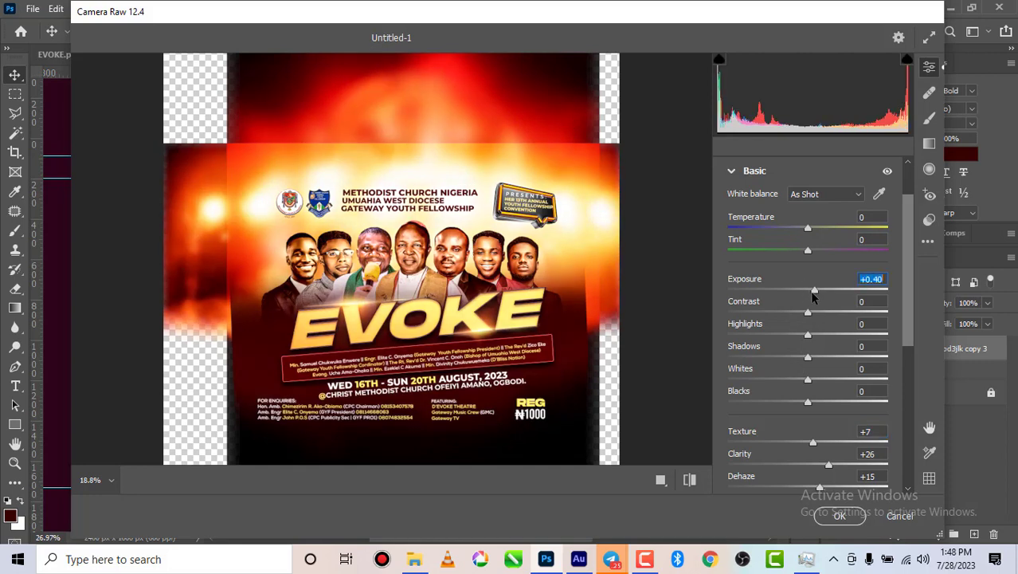
left_click_drag(813, 291, 809, 293)
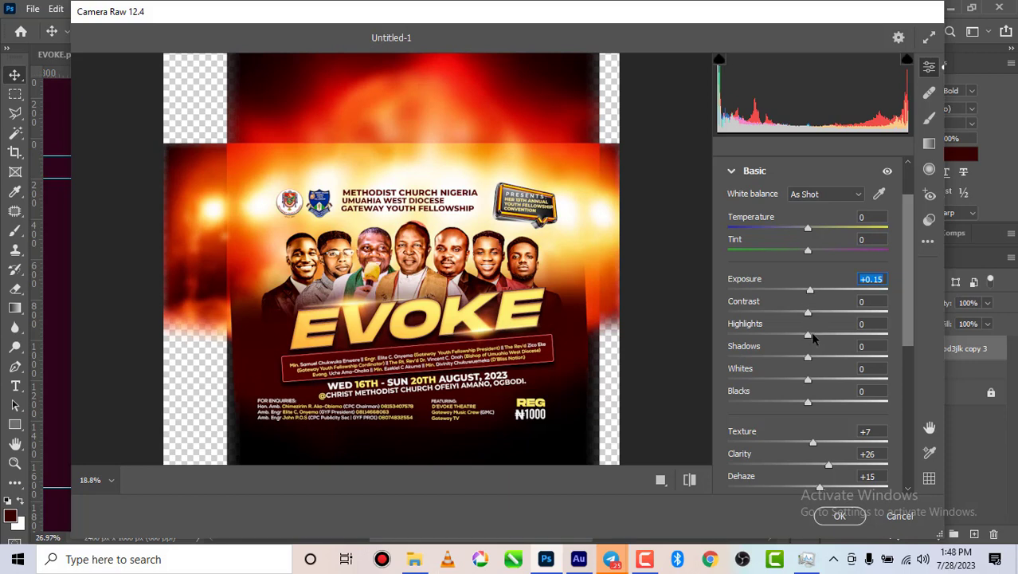
left_click_drag(806, 340, 801, 362)
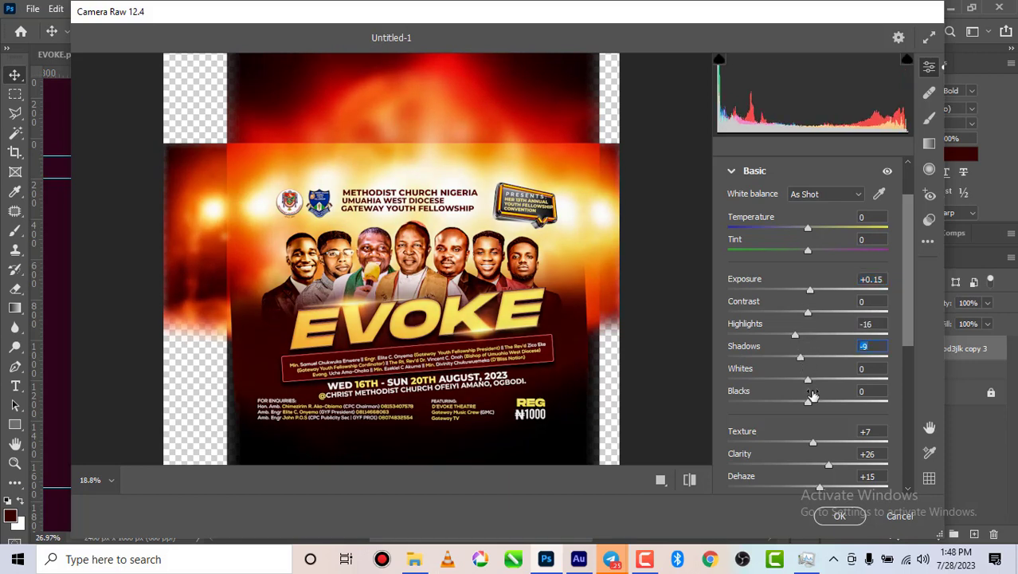
left_click_drag(812, 403, 825, 404)
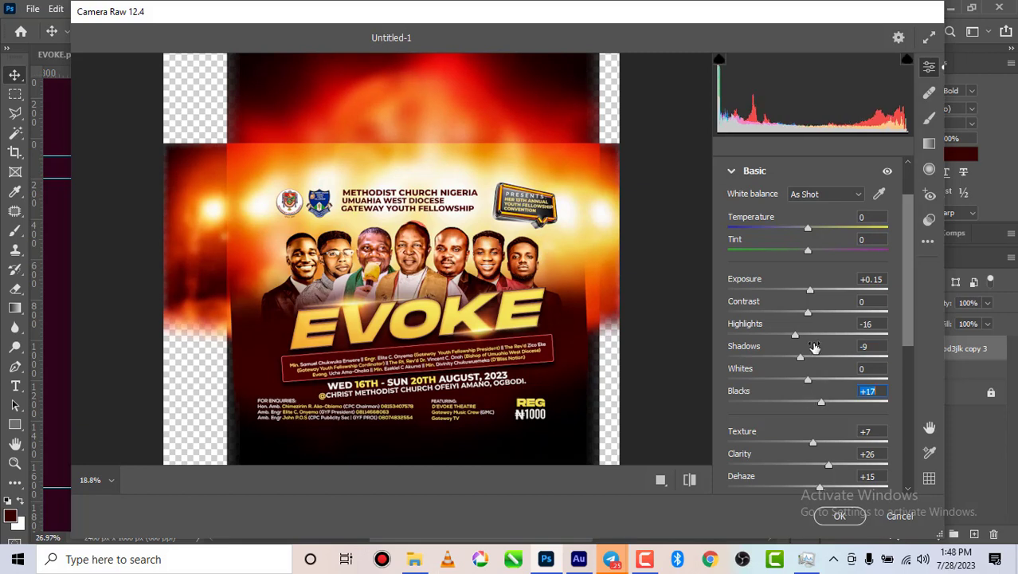
- Strongly raise Sharpening, set Noise Reduction to 58 and Color Noise Reduction to 43, and apply the Camera Raw filter
scroll(794, 394, "down", 4)
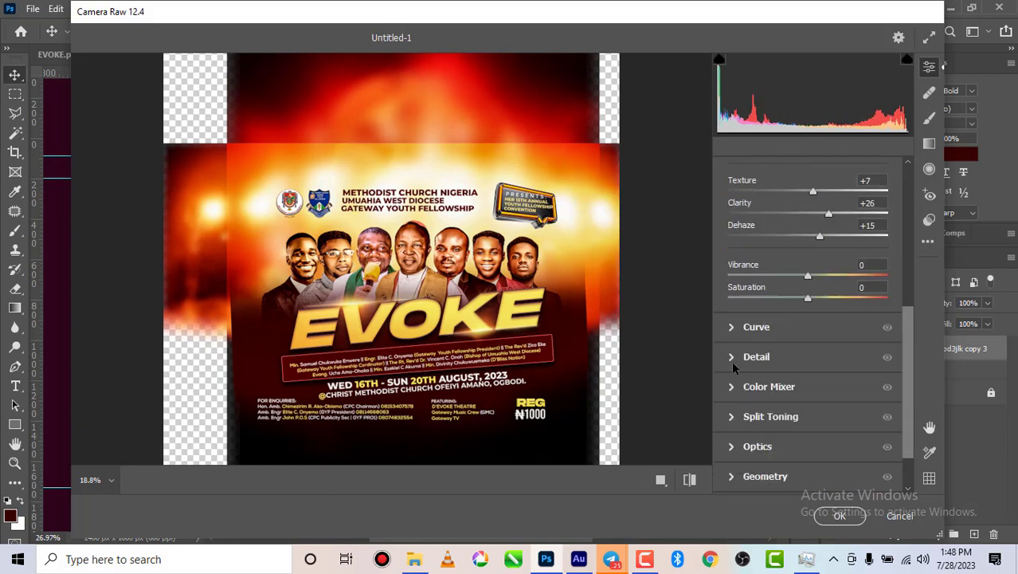
left_click(732, 358)
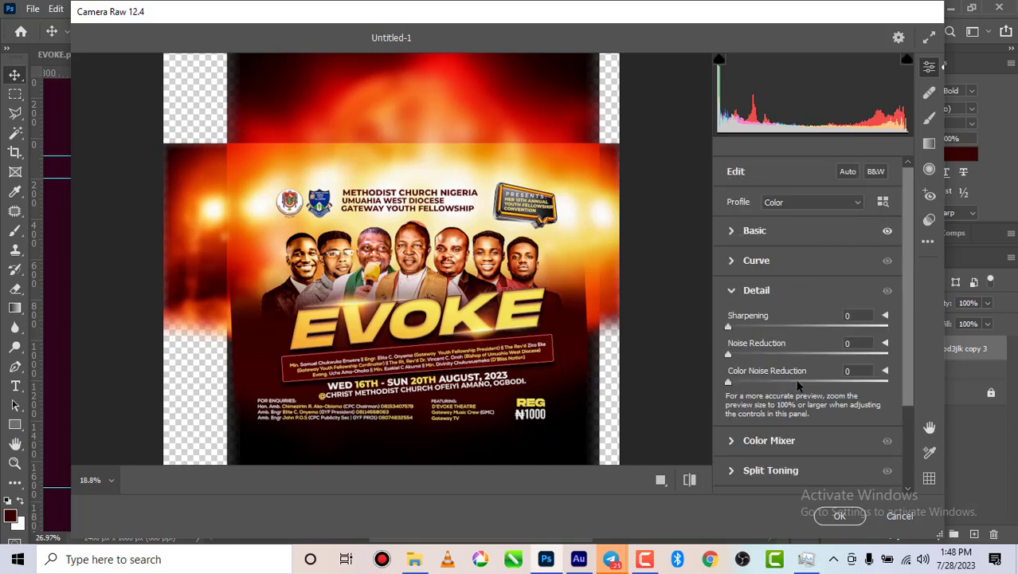
left_click_drag(789, 381, 796, 381)
left_click(821, 355)
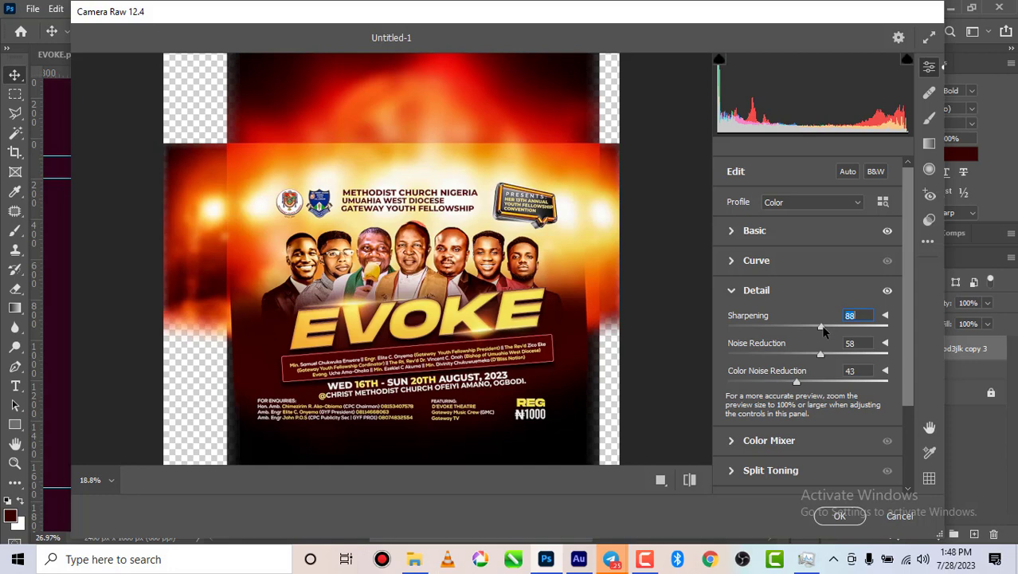
left_click_drag(823, 330, 837, 329)
left_click(826, 517)
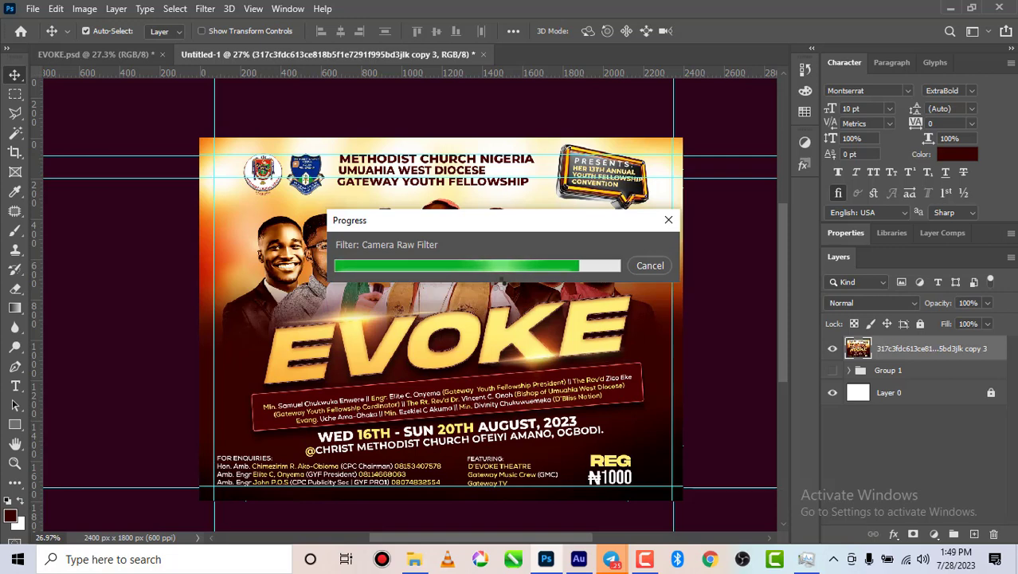
scroll(464, 258, "up", 5)
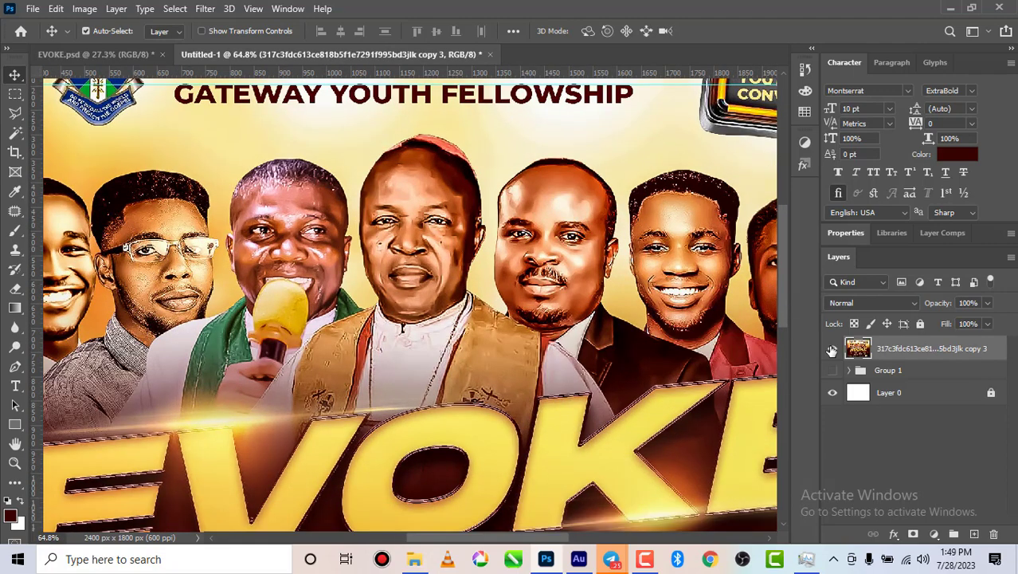
- Show the group of original layers and toggle the merged layer's visibility to compare the flyer with and without the filter
left_click(832, 371)
left_click(831, 349)
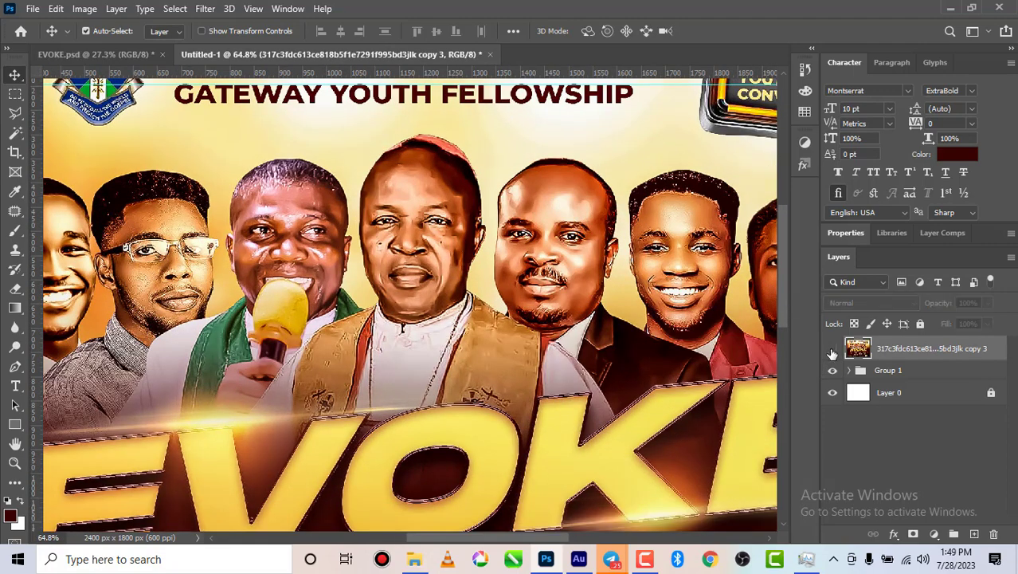
left_click(832, 349)
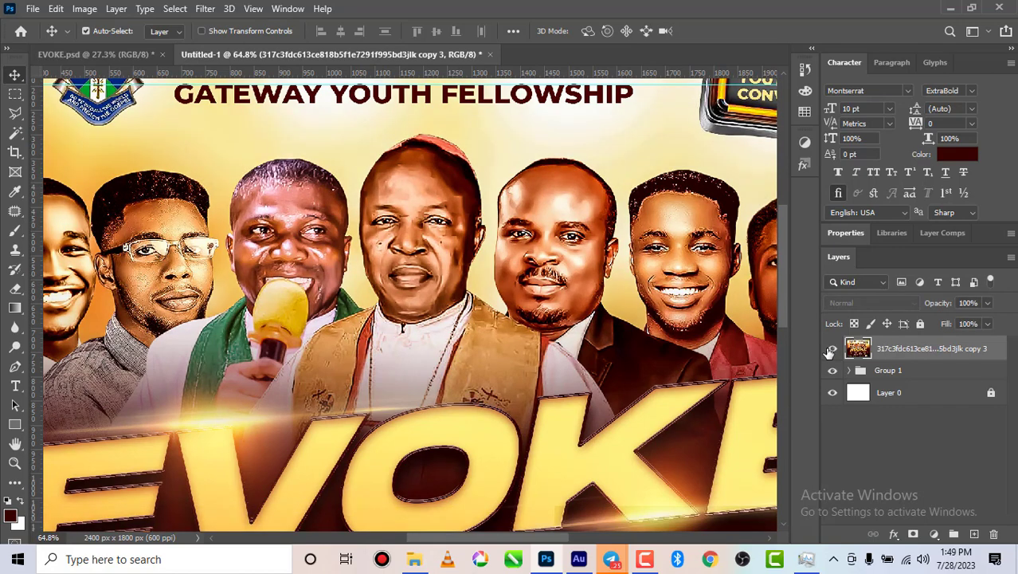
scroll(396, 233, "down", 2)
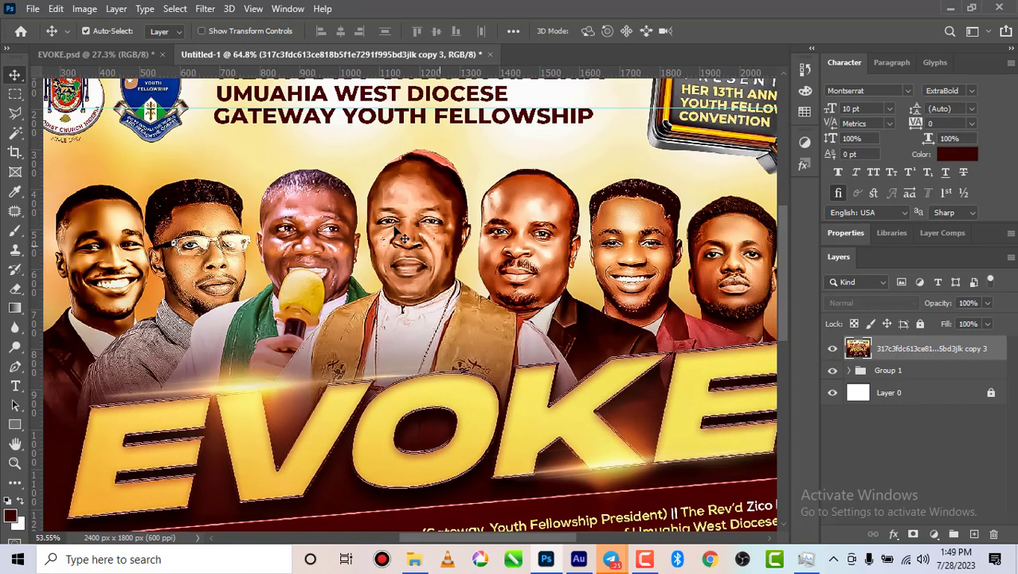
scroll(402, 238, "down", 4)
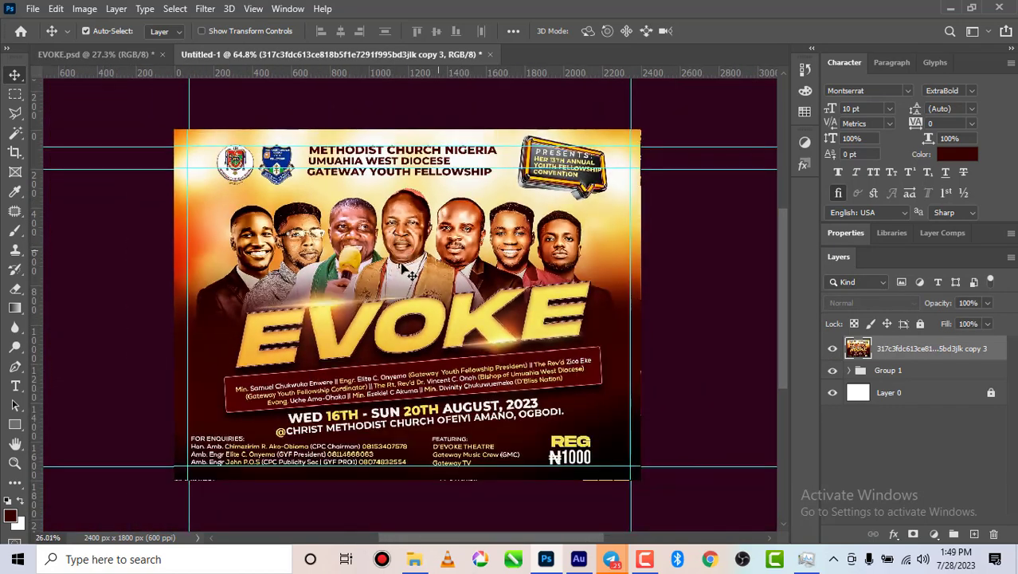
scroll(402, 239, "down", 3)
scroll(387, 211, "up", 3)
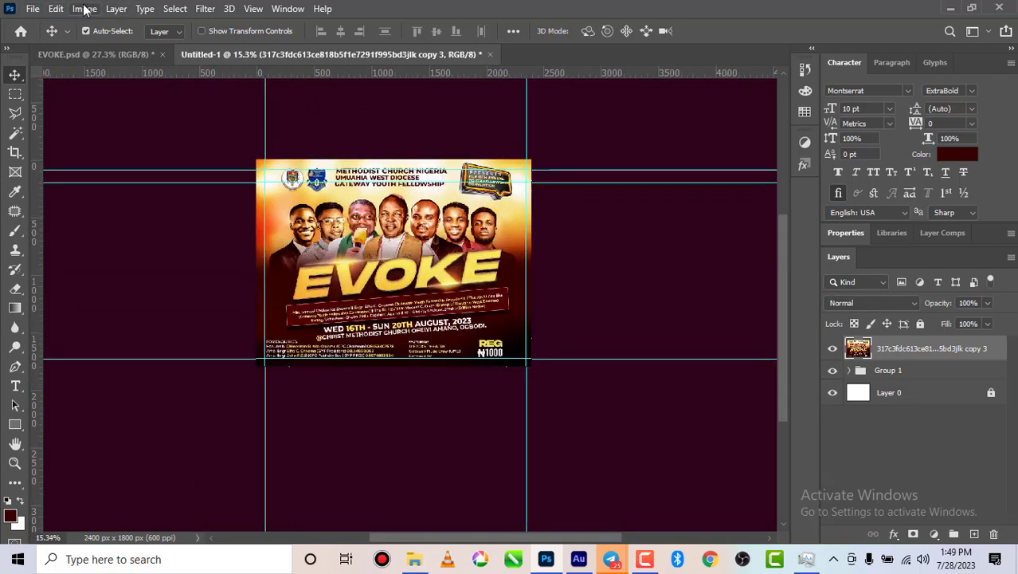
- Export the flyer with Save for Web as a JPEG at quality 100, named EVOKE NEW, in the JULY folder
left_click(55, 9)
mouse_move(43, 9)
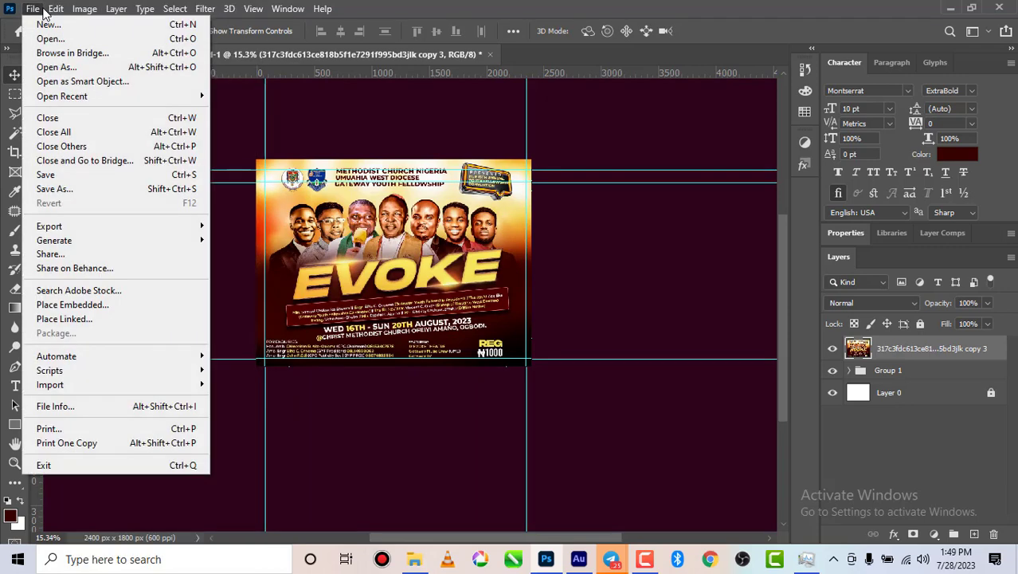
mouse_move(197, 230)
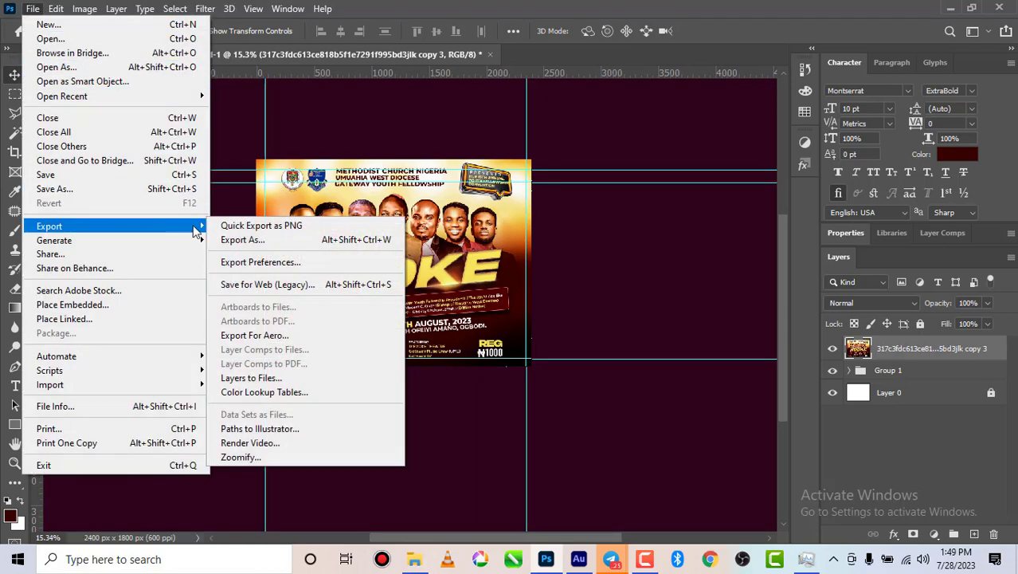
left_click(271, 288)
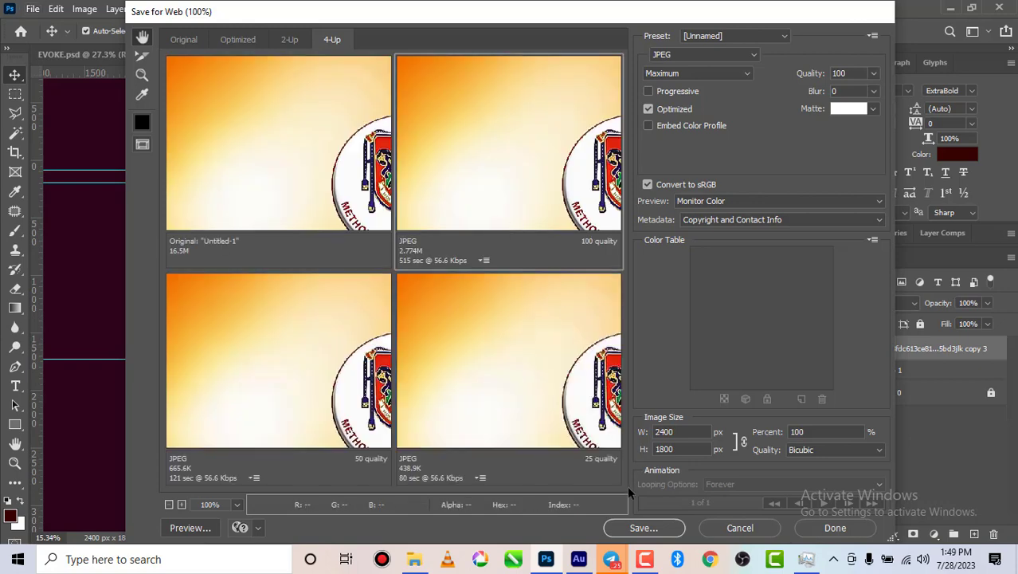
left_click(642, 527)
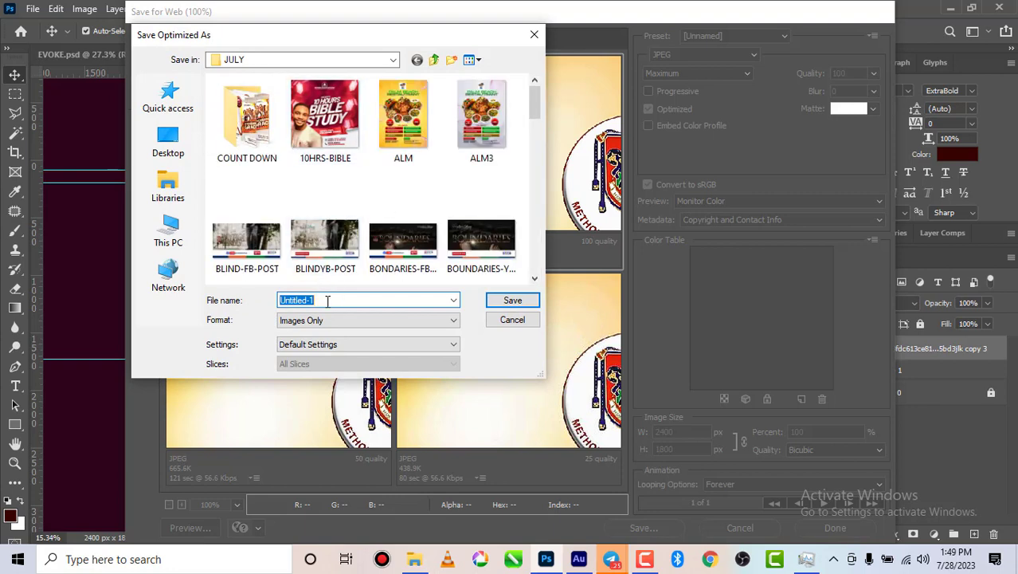
type("EVO")
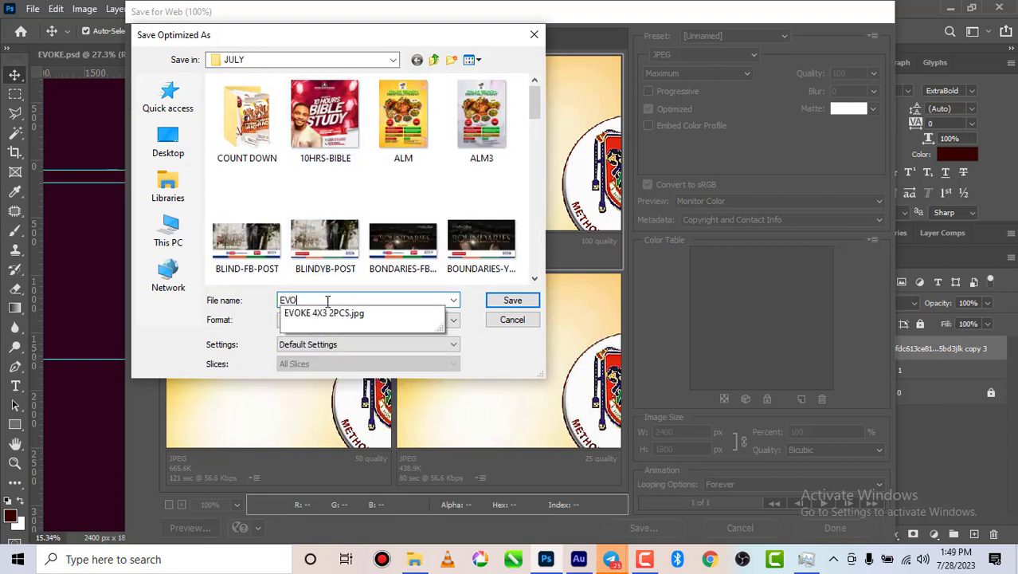
type("KE NEW")
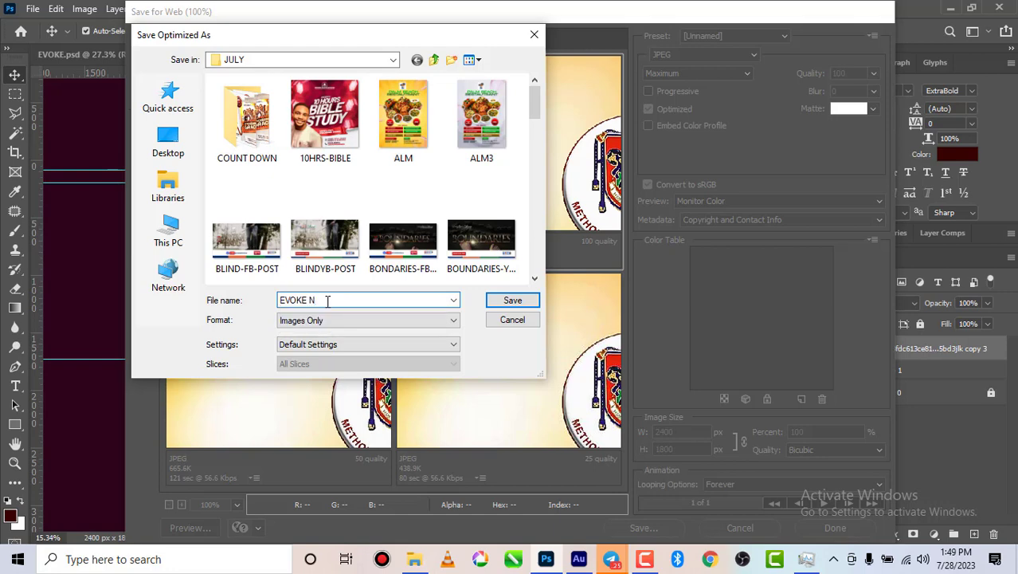
left_click(512, 300)
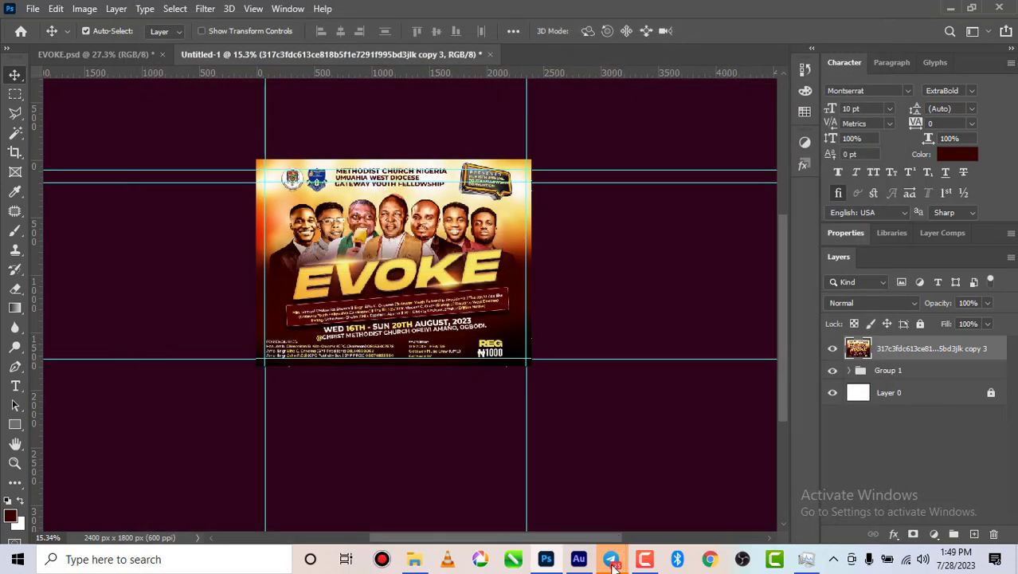
- Switch to Telegram and bring up the PEEGEE CLICKZ group chat
mouse_move(611, 558)
mouse_move(578, 498)
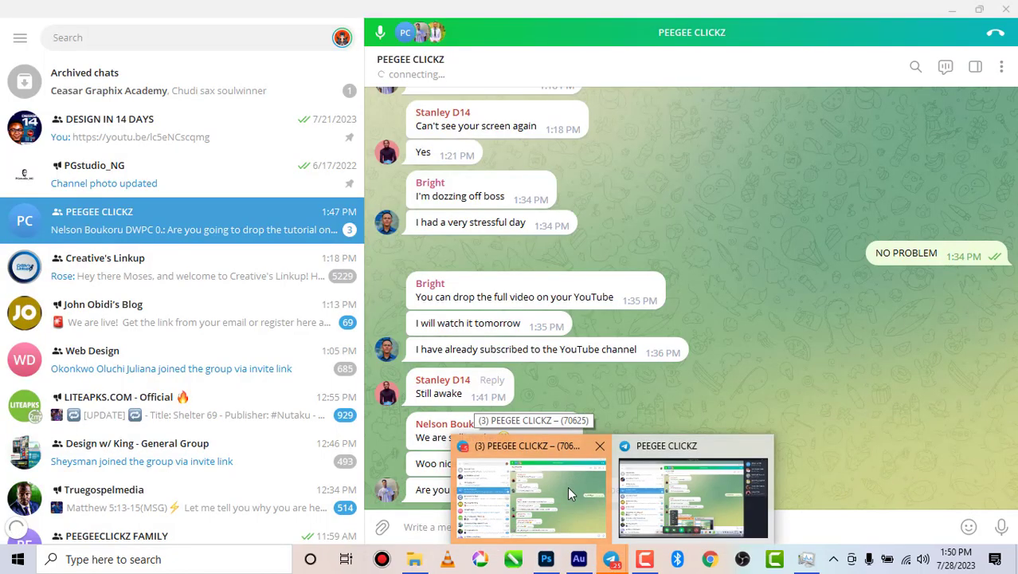
left_click(567, 486)
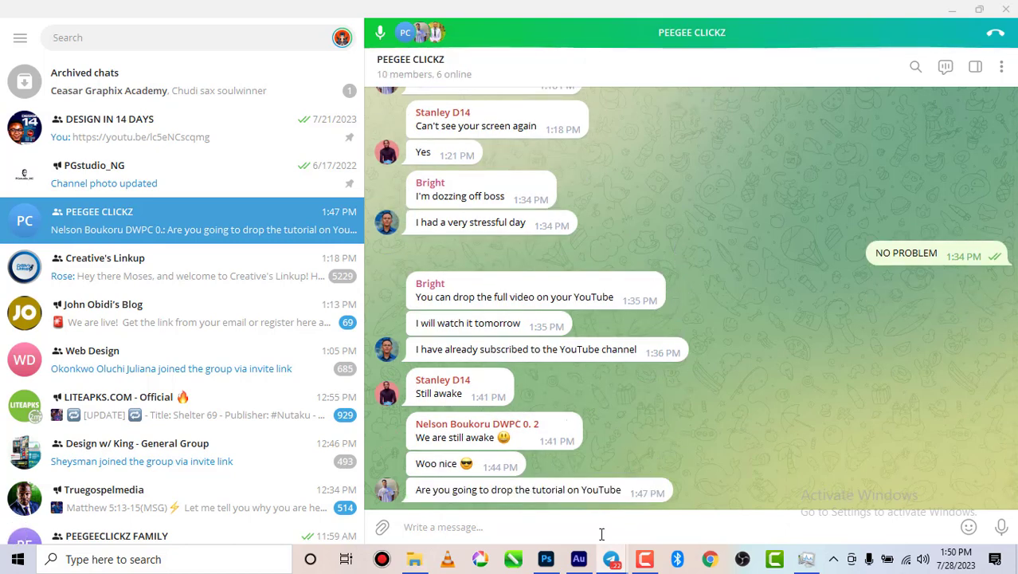
- Try to open the JULY folder in File Explorer, and close the window
mouse_move(412, 564)
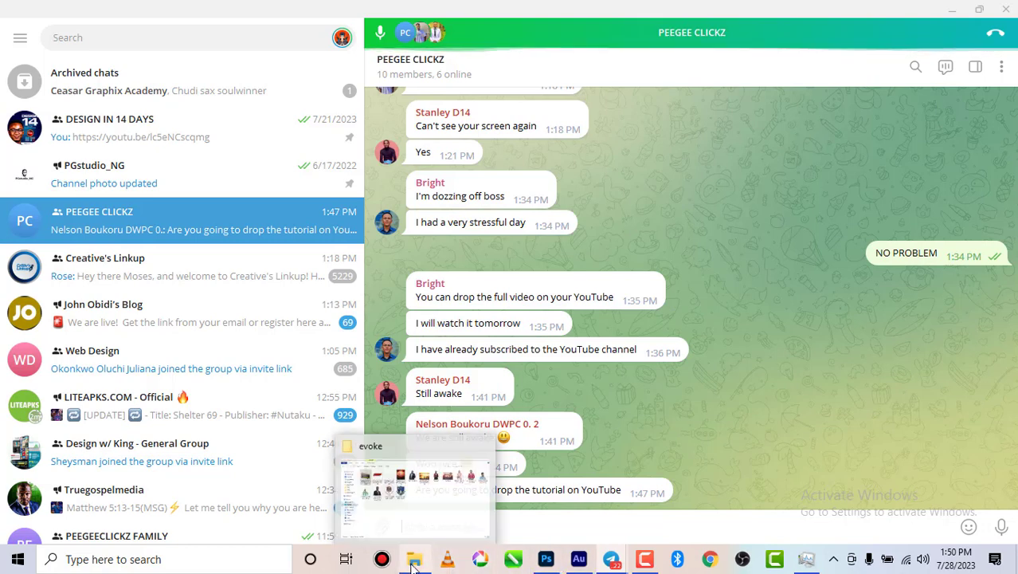
left_click(415, 498)
left_click(68, 199)
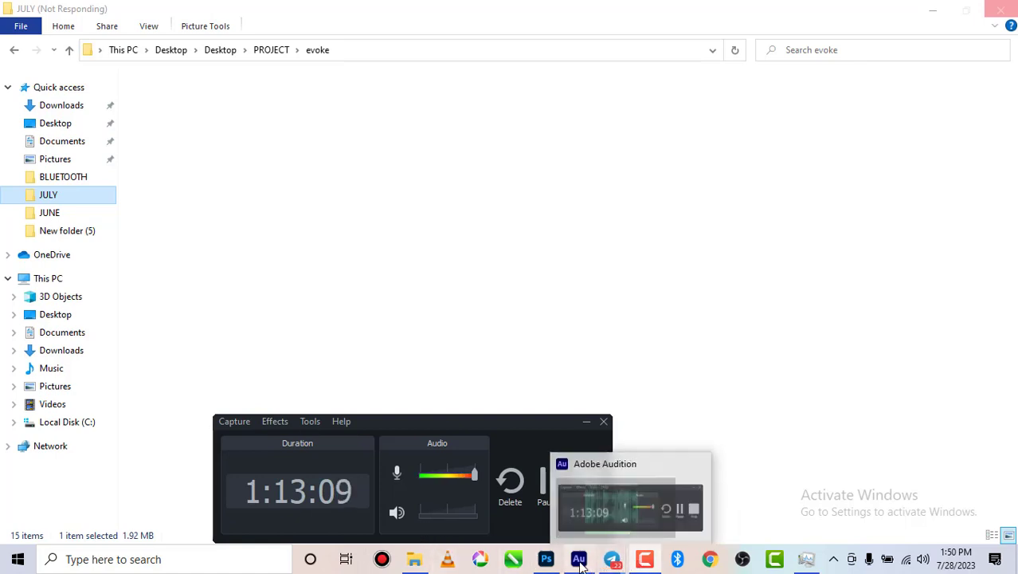
mouse_move(579, 558)
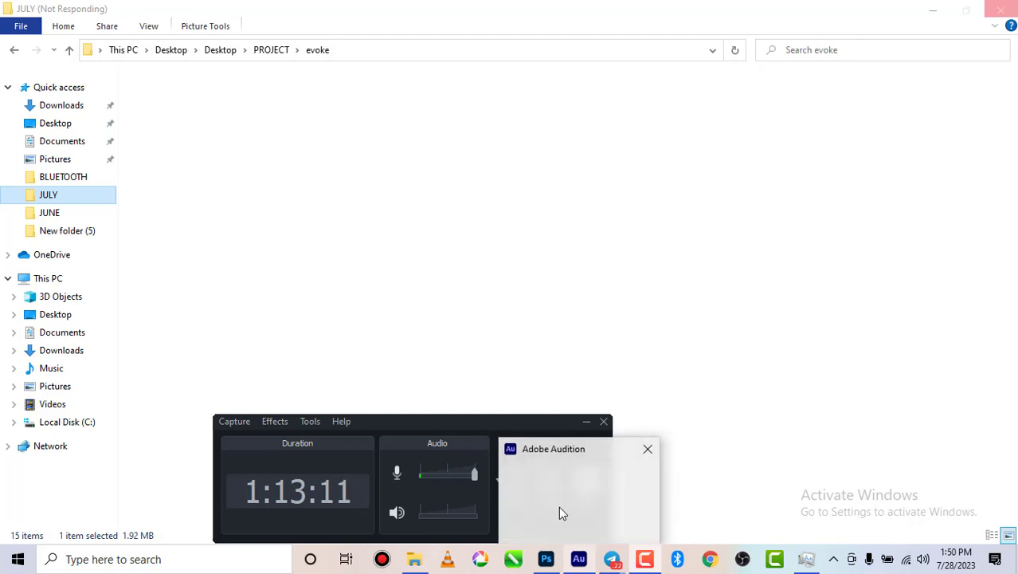
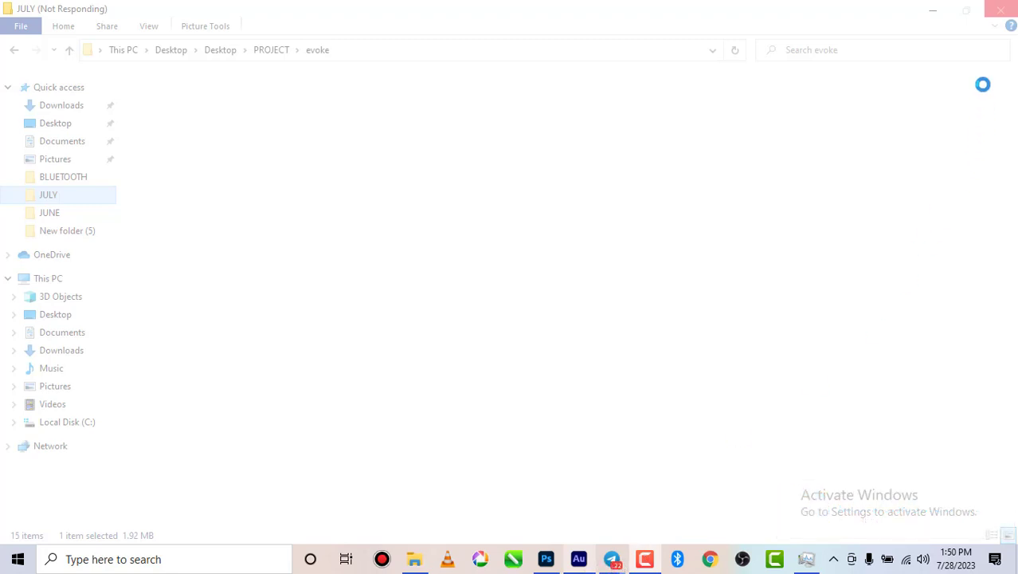
left_click(1000, 10)
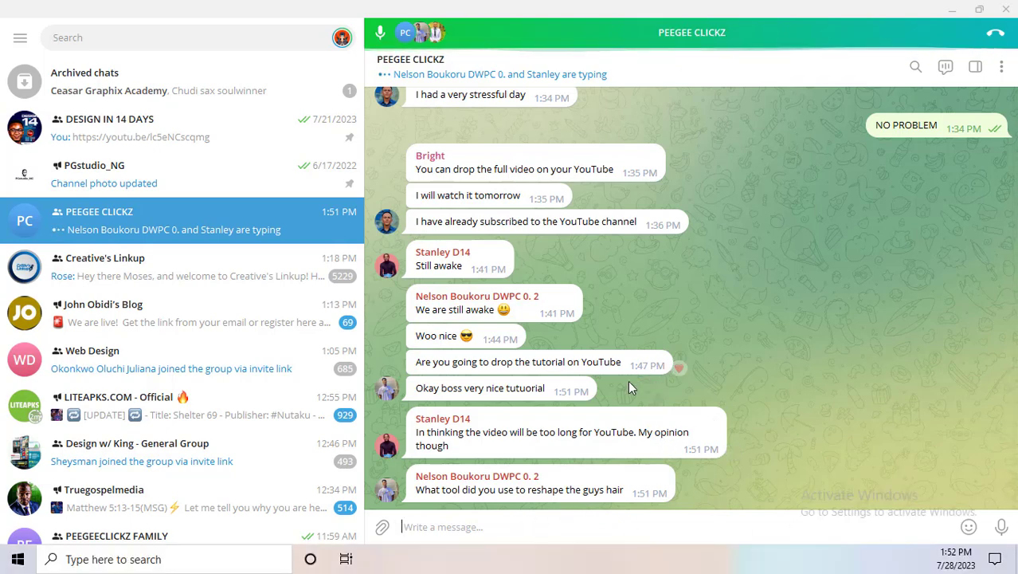
- Check the questions in the group chat and switch to Photoshop to show the Lasso tool variants
scroll(628, 380, "up", 5)
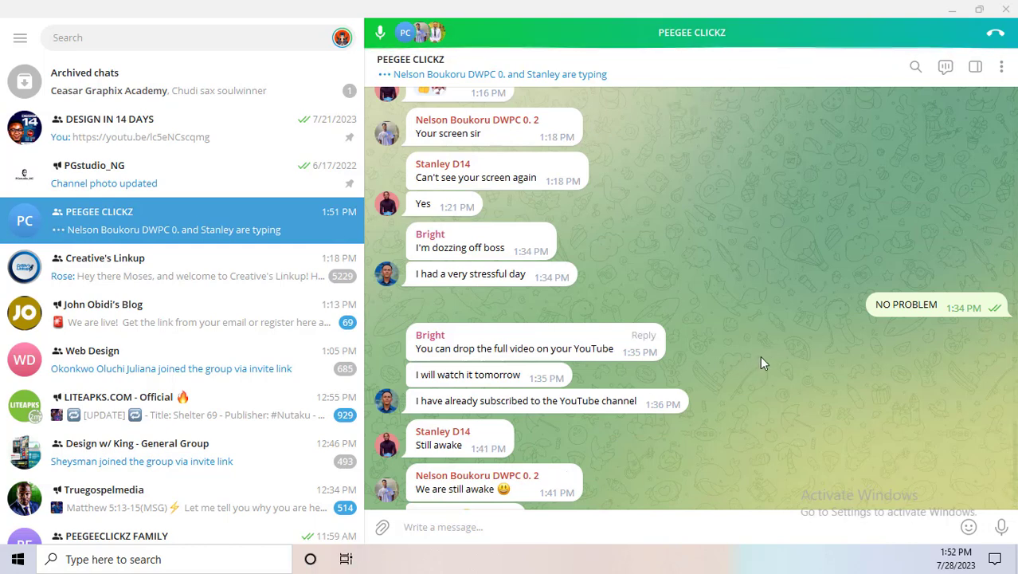
scroll(758, 358, "down", 4)
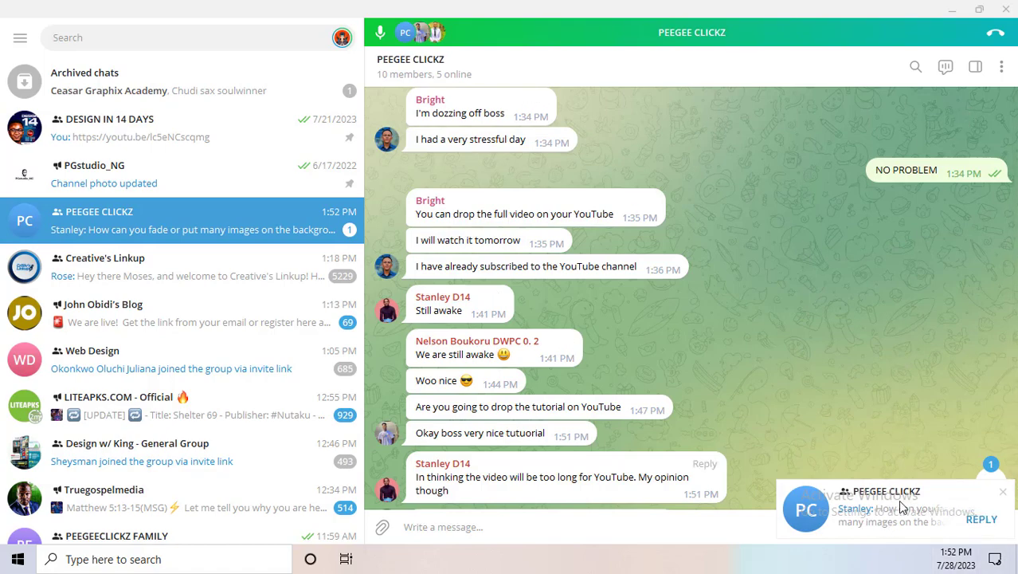
key("super+Tab")
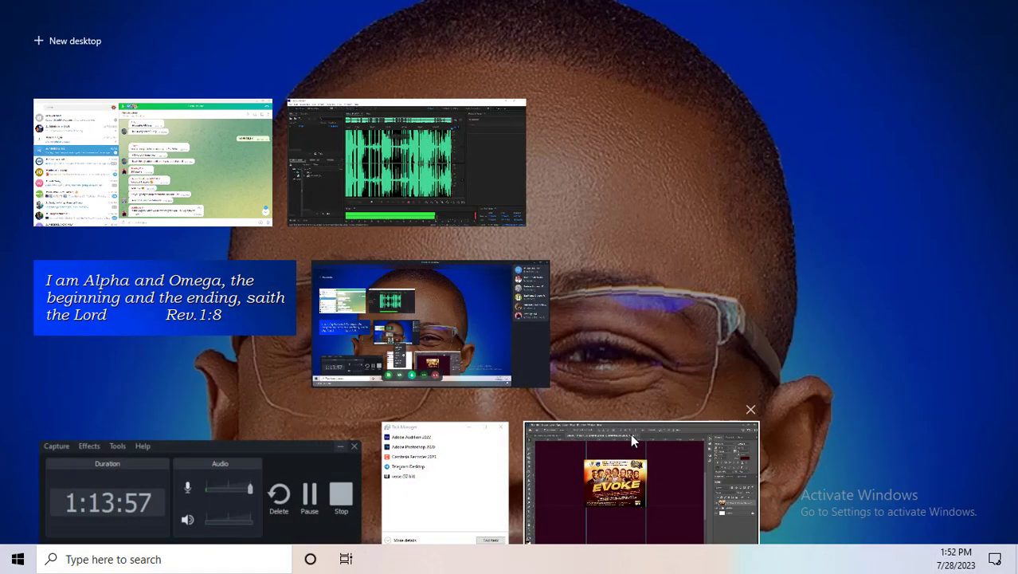
left_click(603, 476)
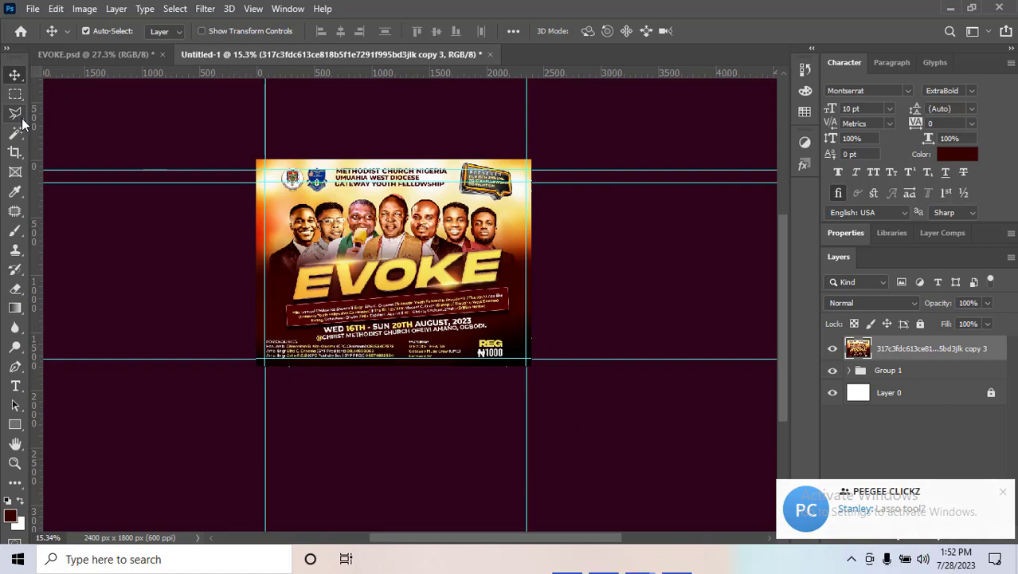
left_click(19, 118)
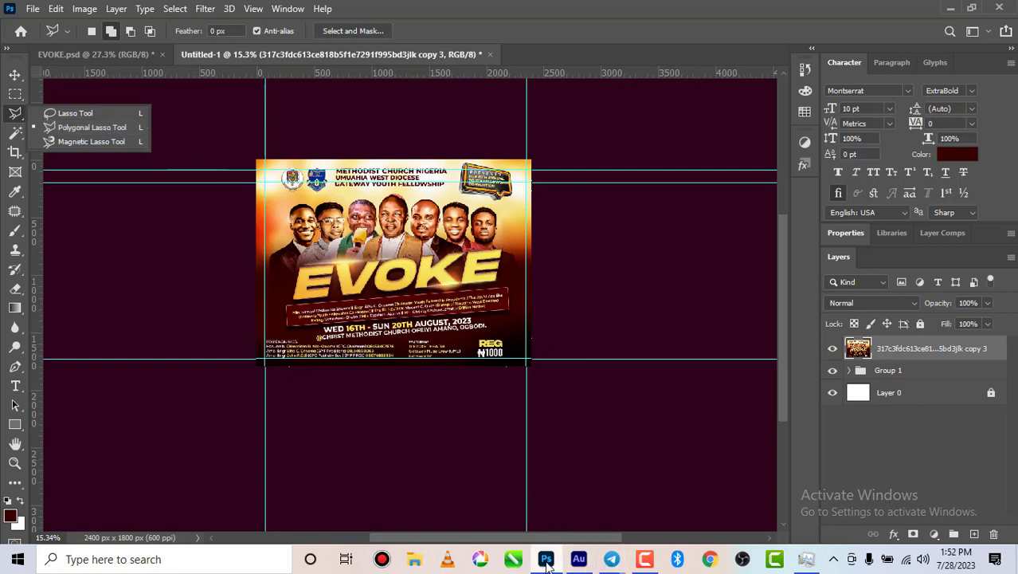
- Switch to Telegram and answer the Lasso tool question in the PEEGEE CLICKZ group with the message YES
mouse_move(613, 545)
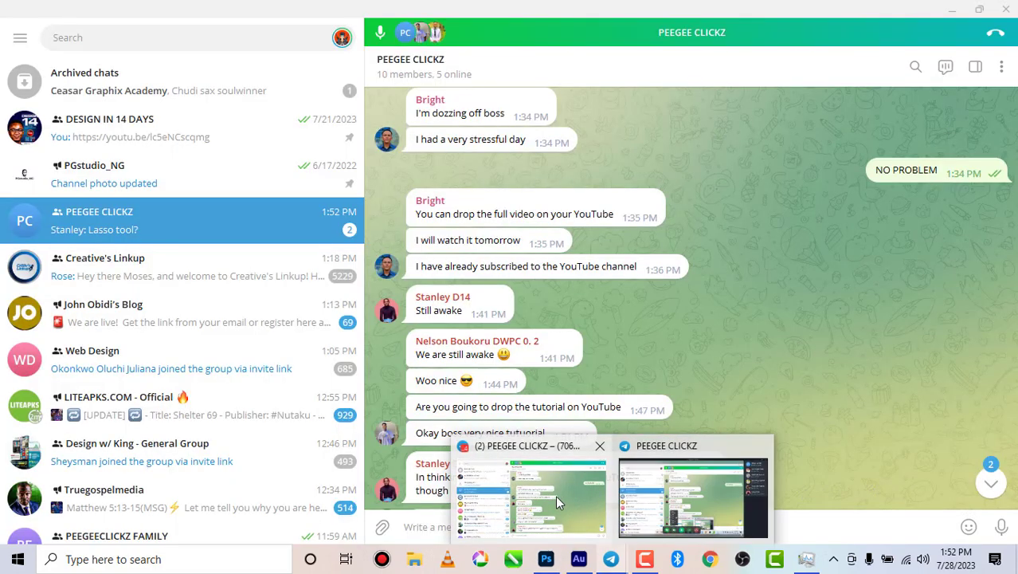
left_click(556, 494)
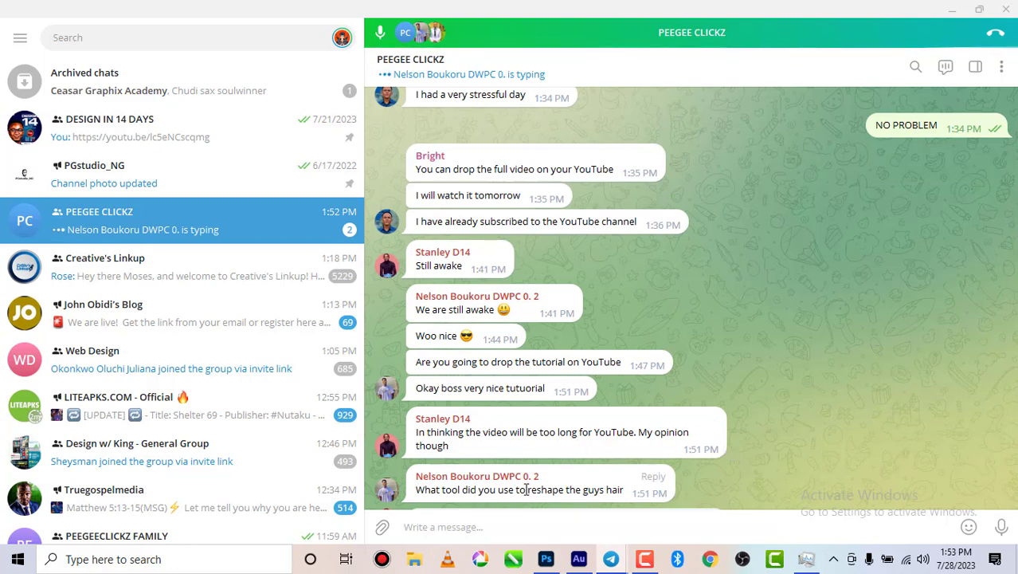
scroll(522, 474, "down", 2)
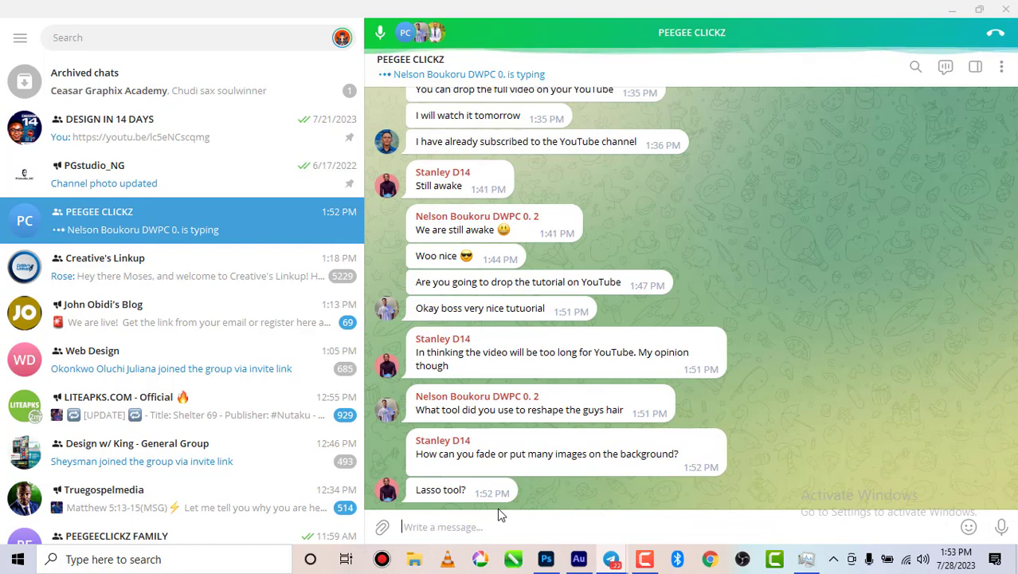
type("YE")
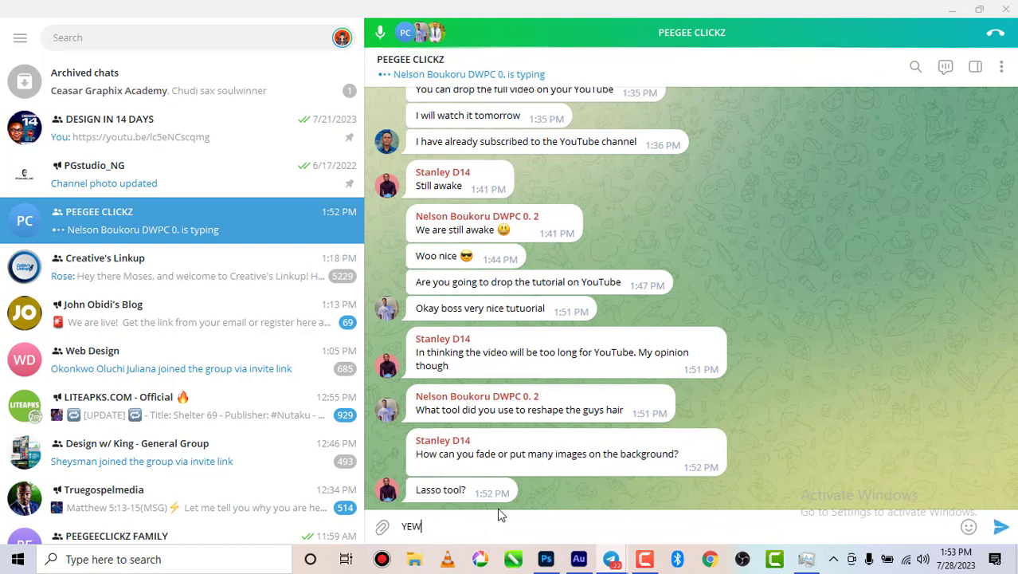
type("S")
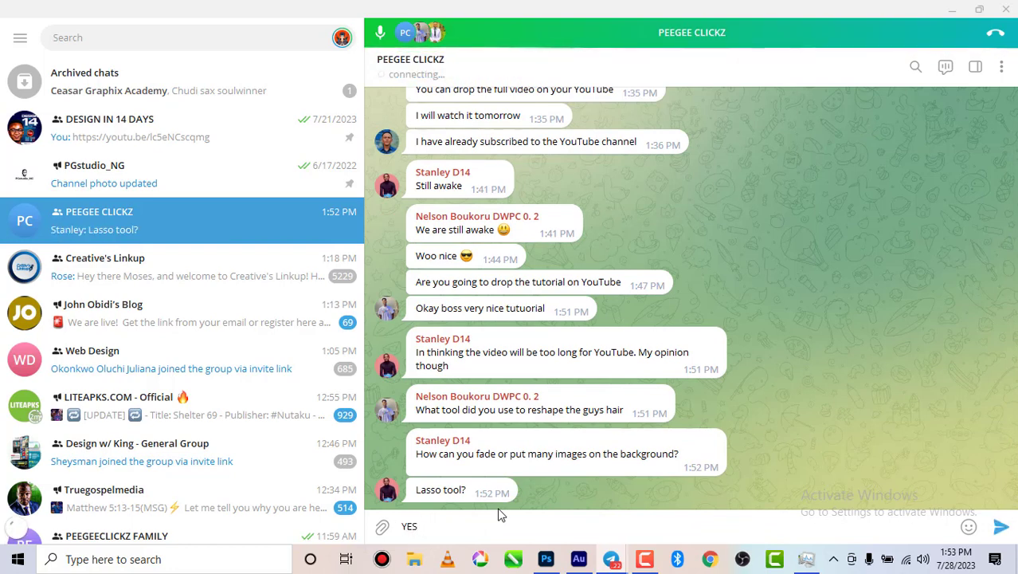
left_click(998, 530)
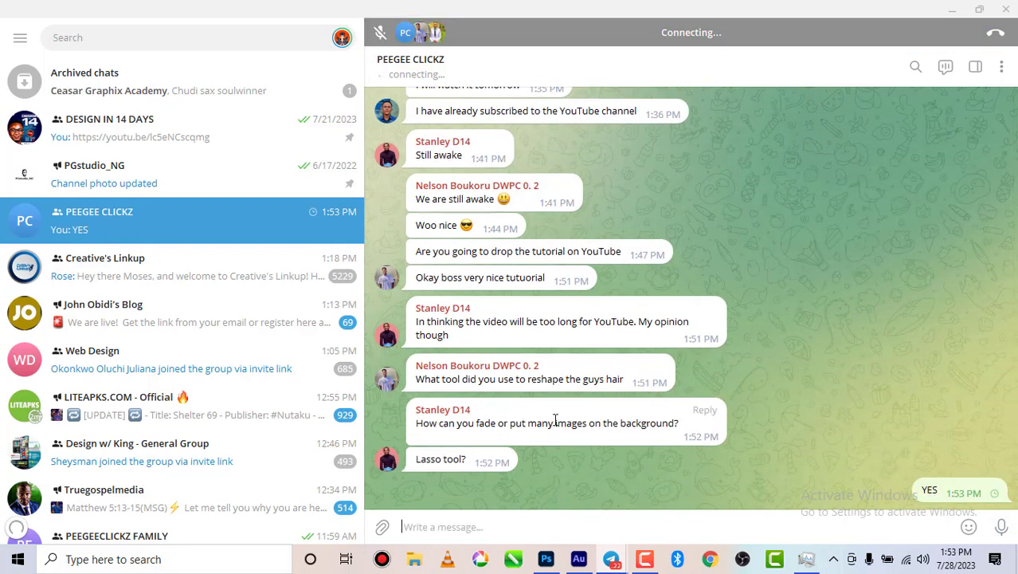
mouse_move(555, 430)
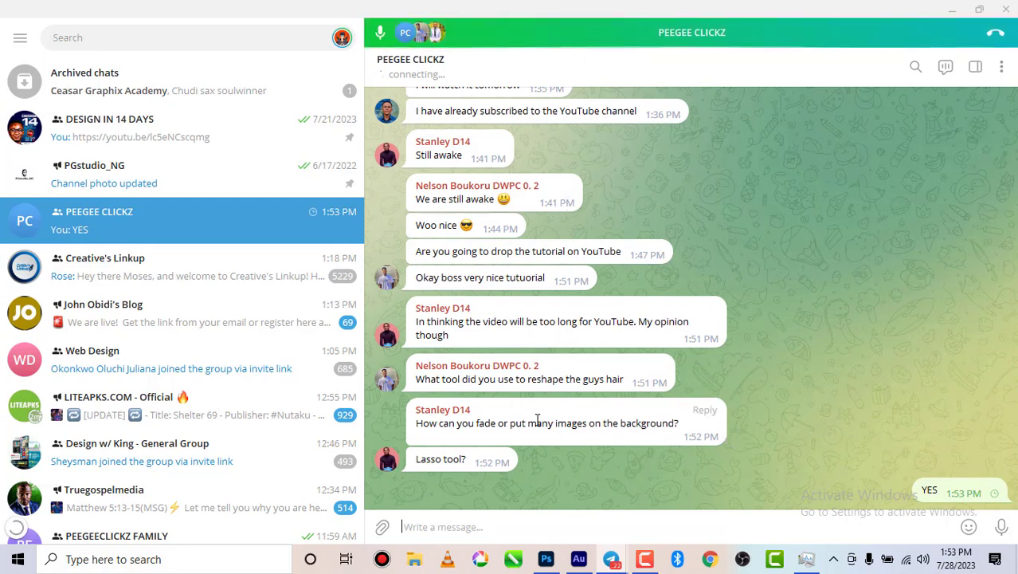
scroll(723, 359, "up", 2)
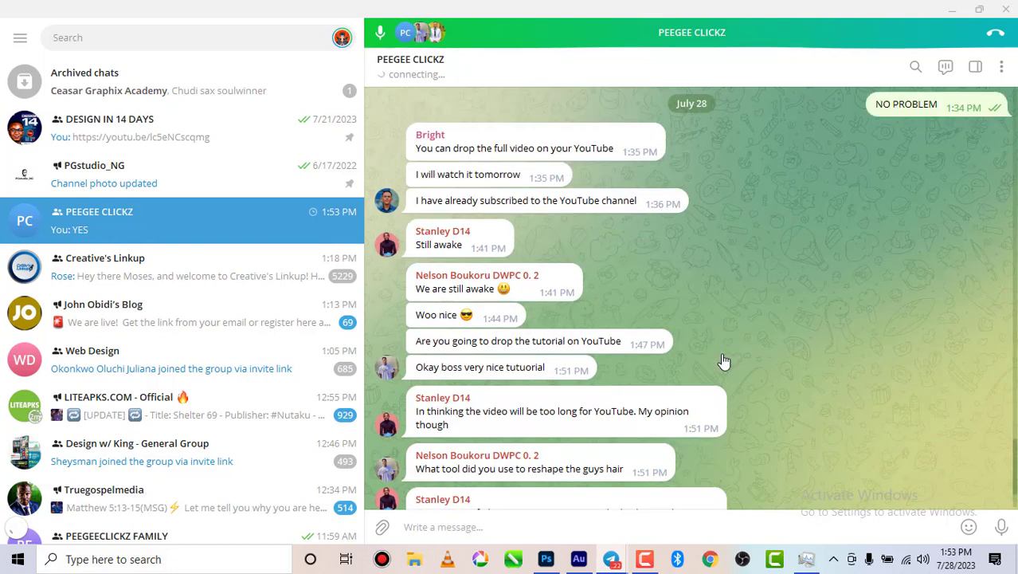
scroll(722, 359, "down", 2)
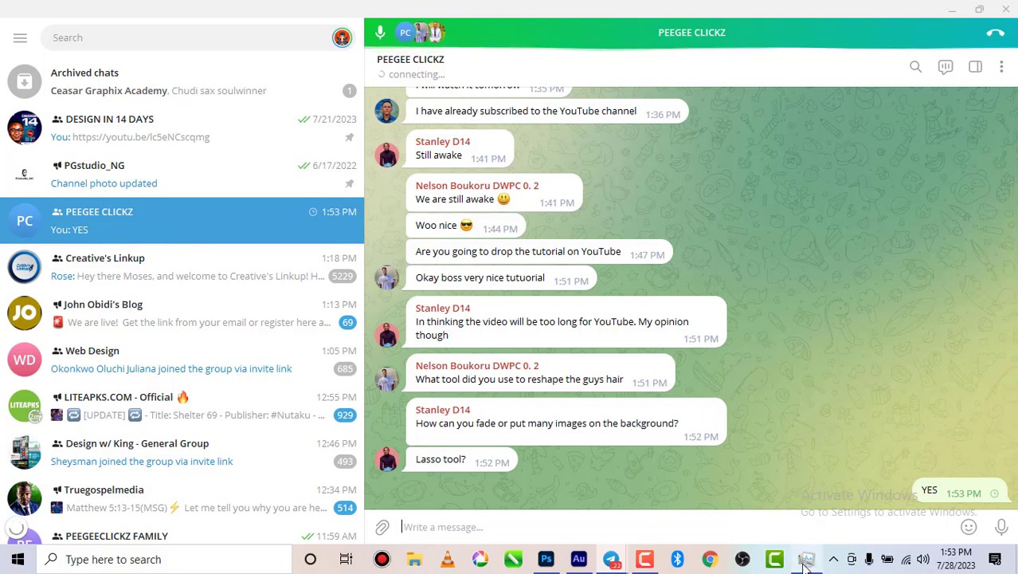
mouse_move(617, 563)
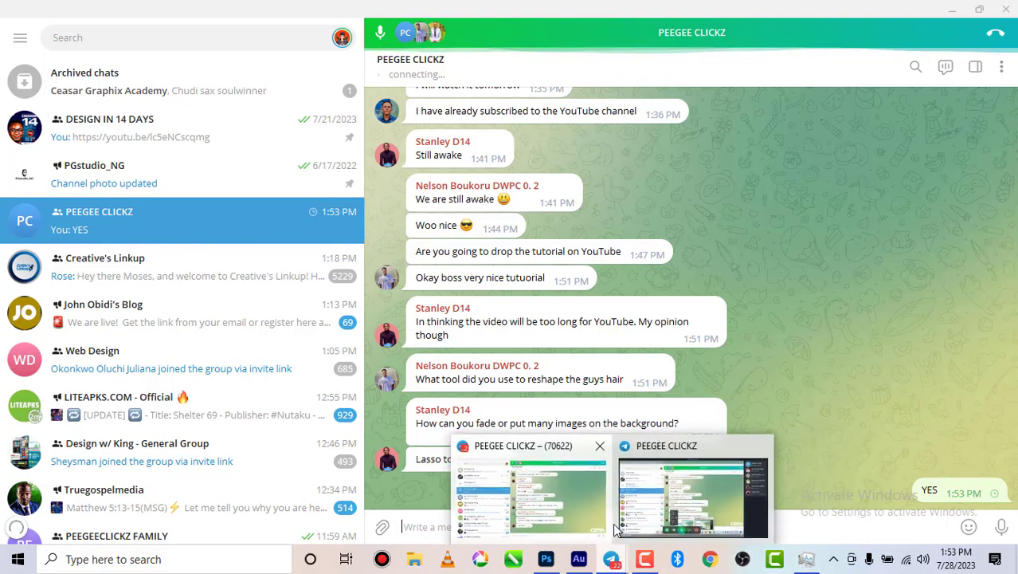
left_click(665, 510)
left_click(537, 443)
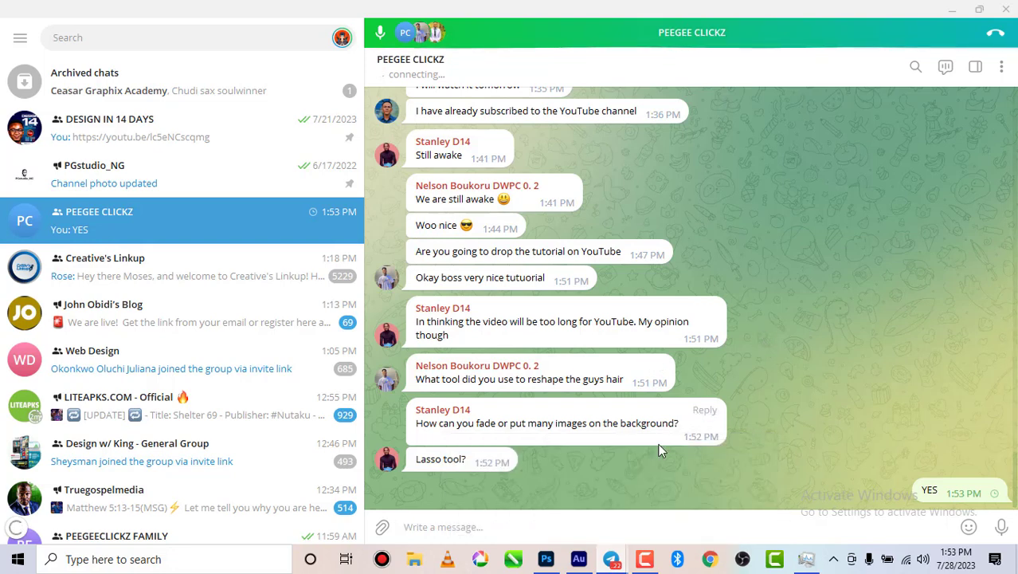
- Switch to Photoshop to show the Rectangular Marquee tool and its variants, and return to the Telegram group chat
mouse_move(545, 559)
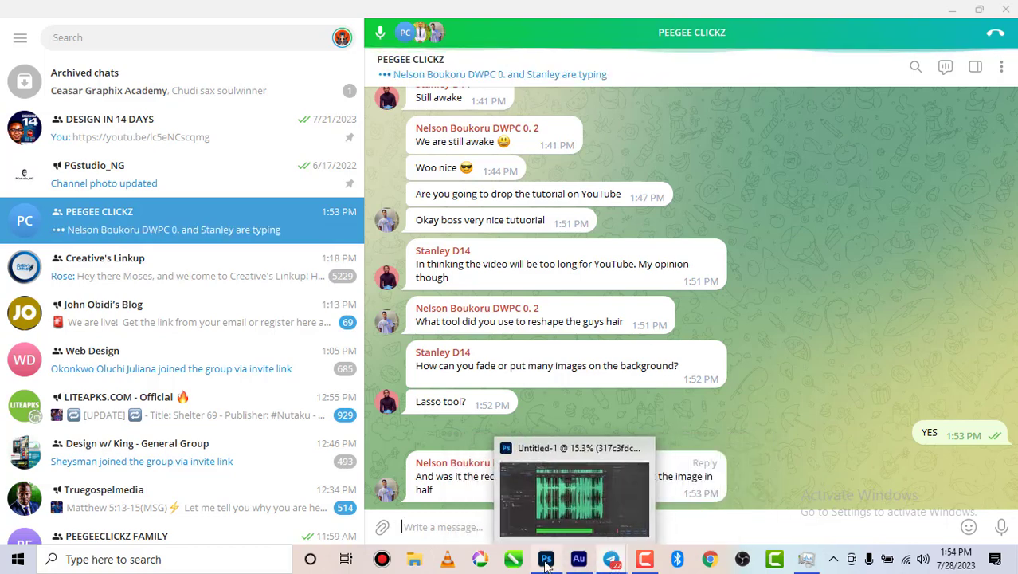
left_click(547, 512)
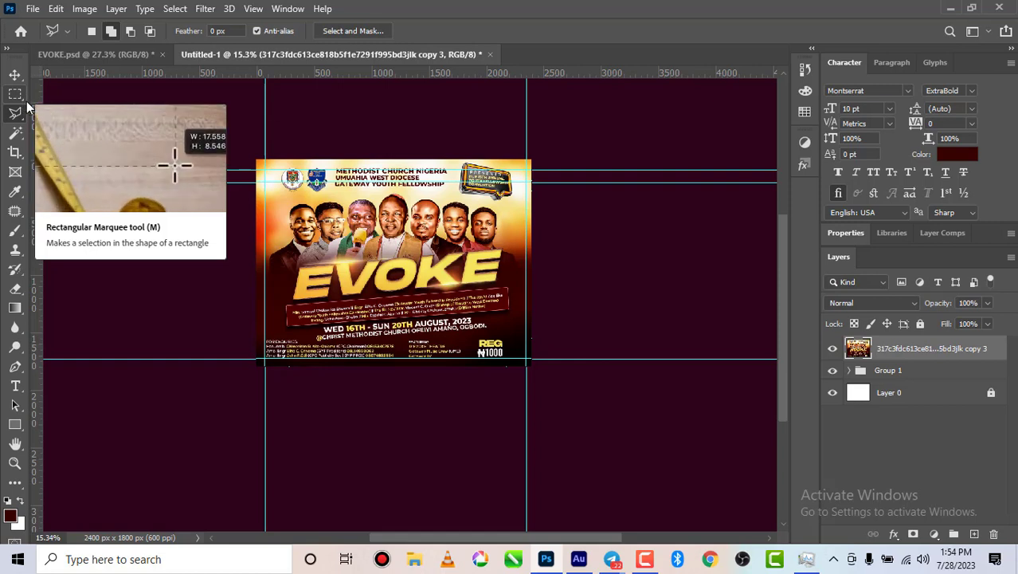
left_click(15, 94)
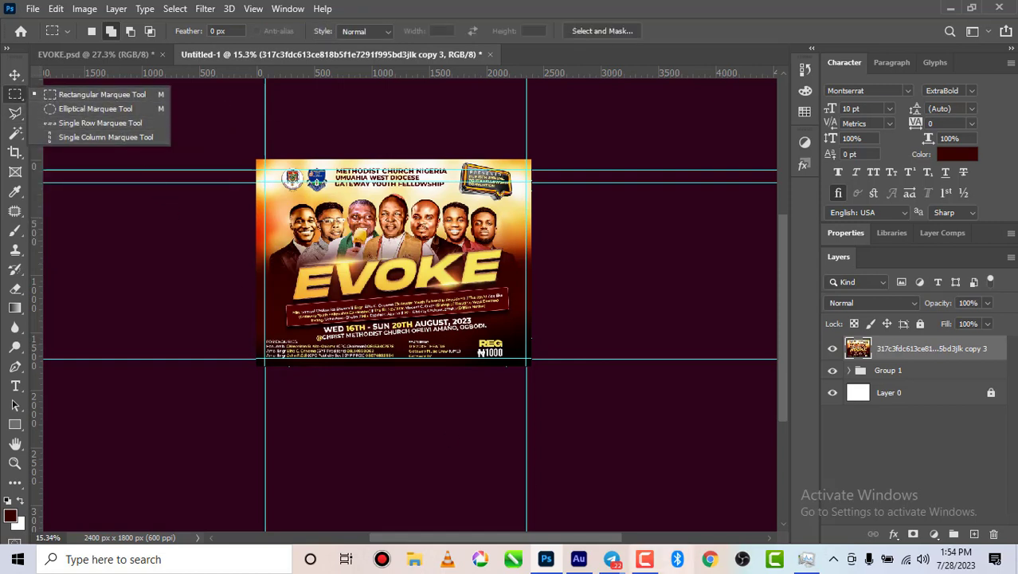
mouse_move(612, 559)
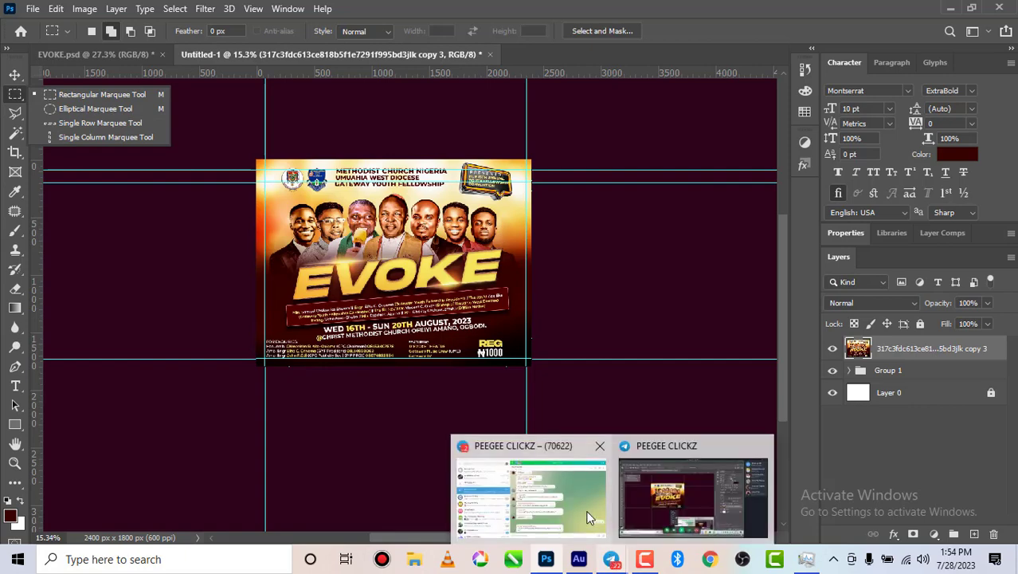
mouse_move(587, 518)
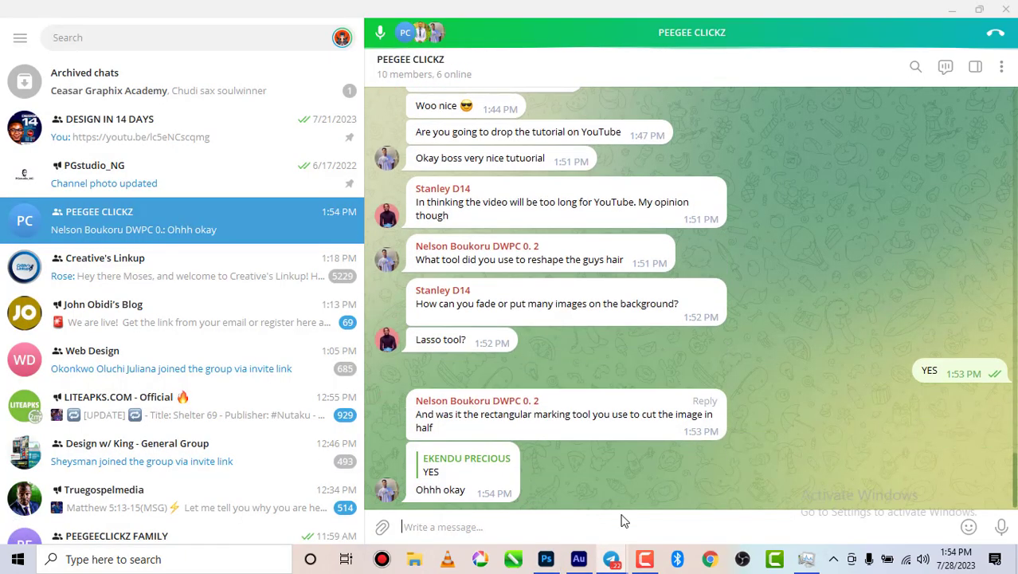
- Switch to Photoshop, select the speakers and EVOKE title with the Rectangular Marquee tool, and move the selection with the Elliptical Marquee tool active
mouse_move(555, 563)
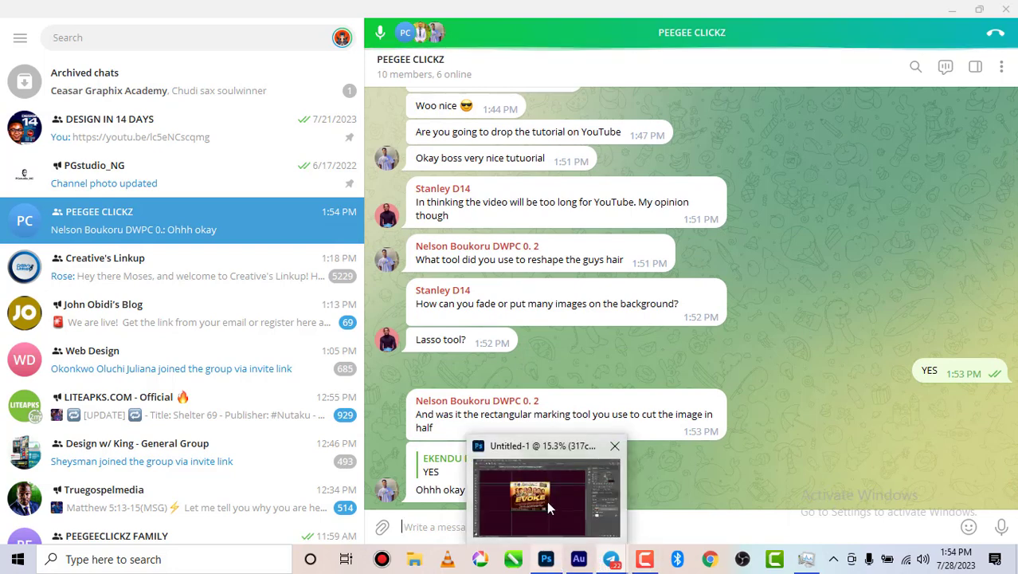
left_click(546, 501)
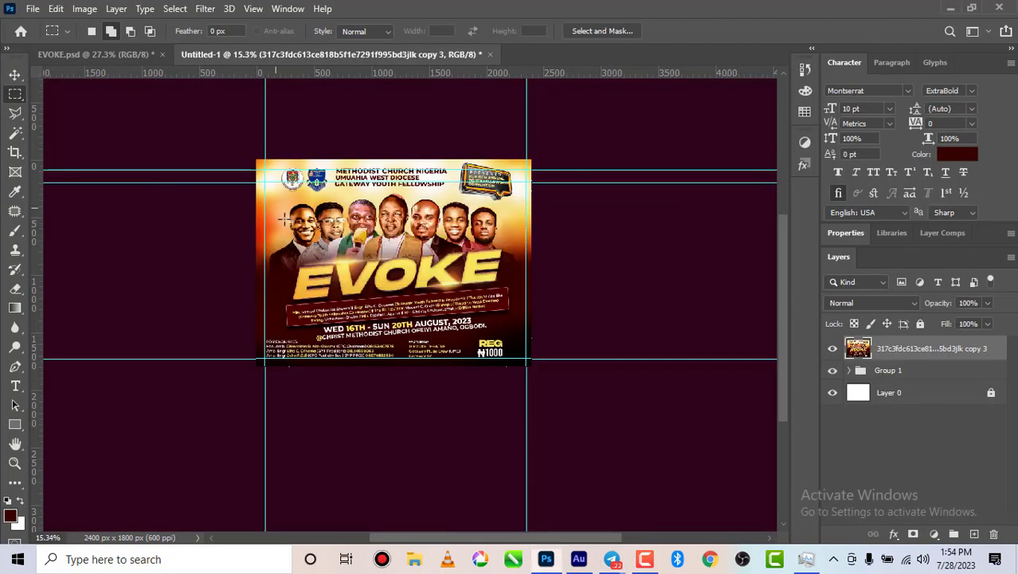
right_click(23, 101)
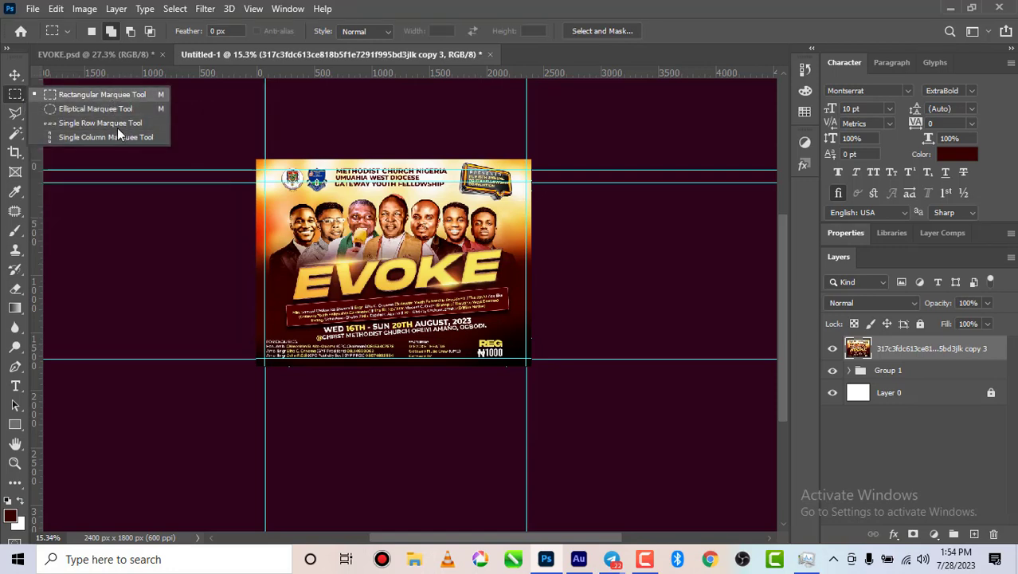
left_click_drag(277, 196, 474, 295)
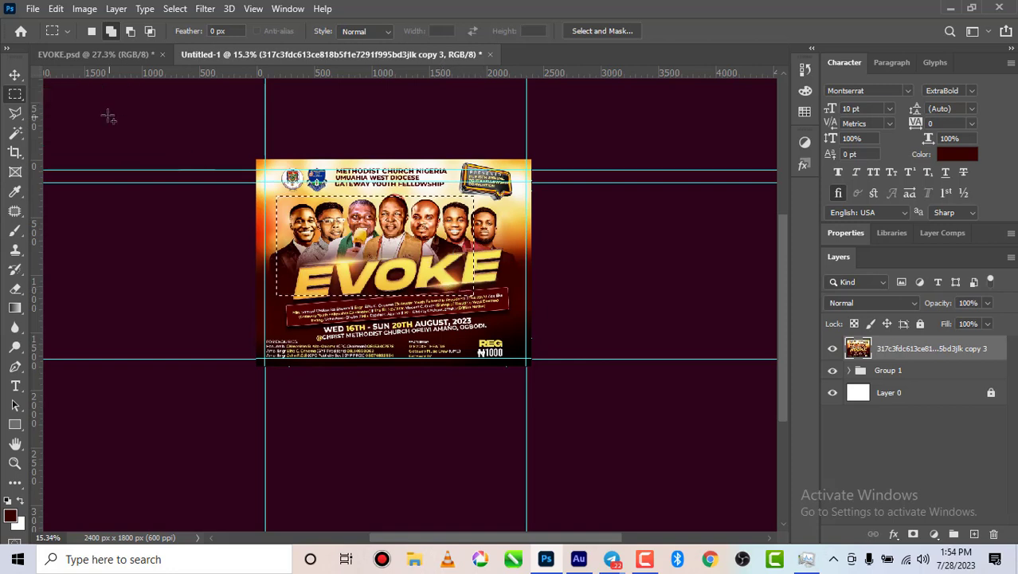
right_click(23, 101)
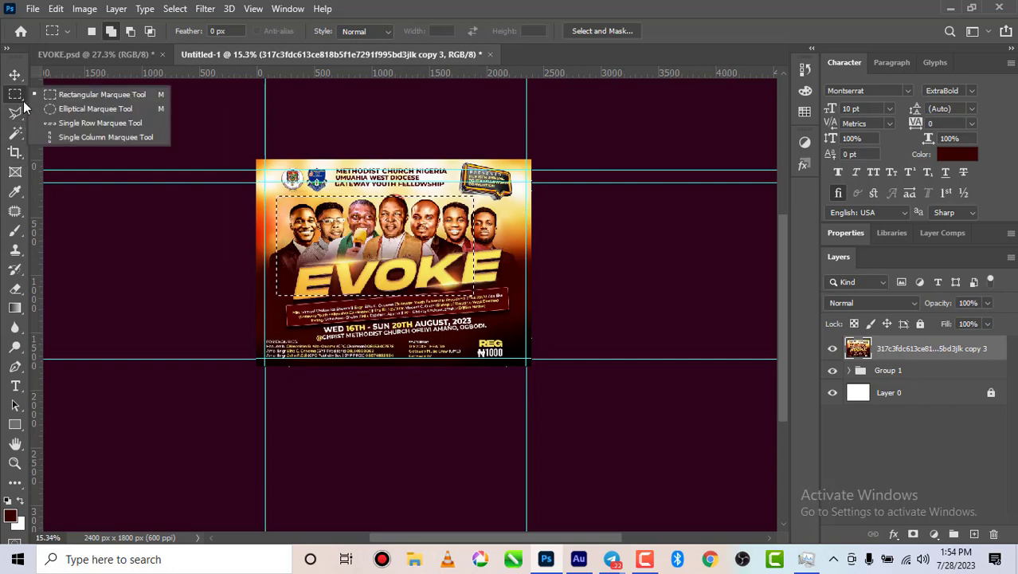
left_click(84, 109)
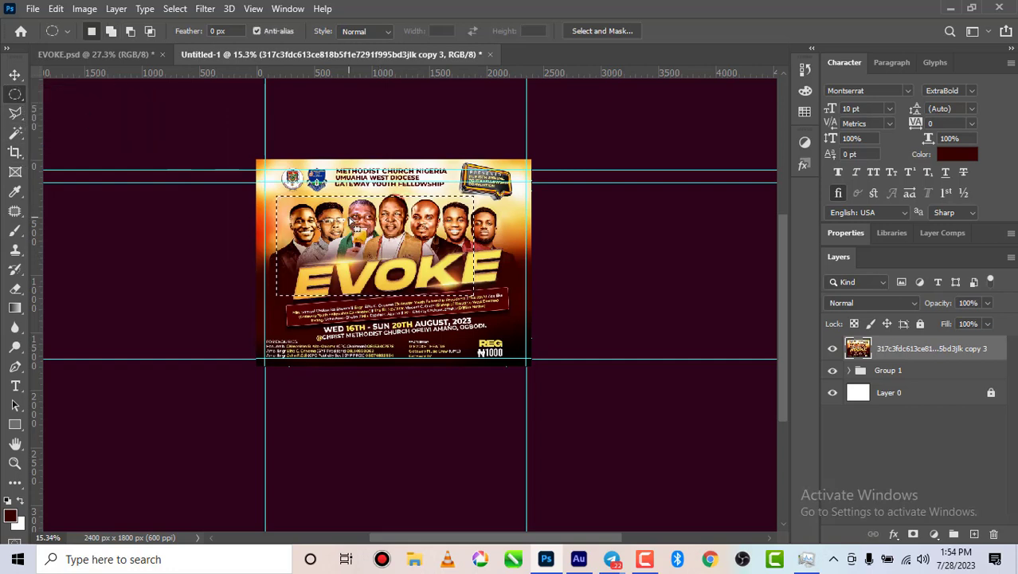
left_click_drag(356, 227, 408, 269)
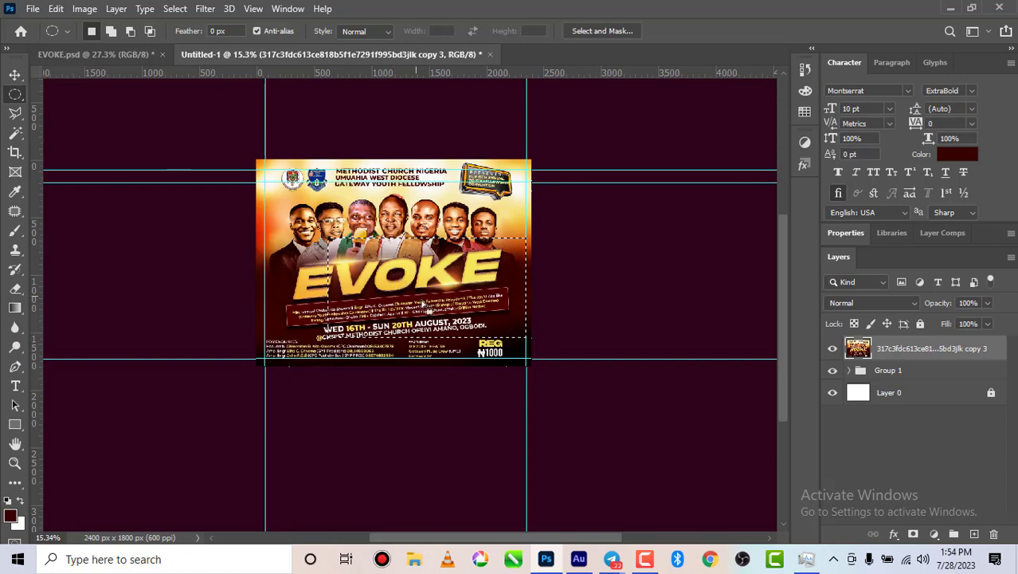
- Switch to Telegram, check the group's call window, and jump to the quoted question about fading many images on the background
mouse_move(611, 558)
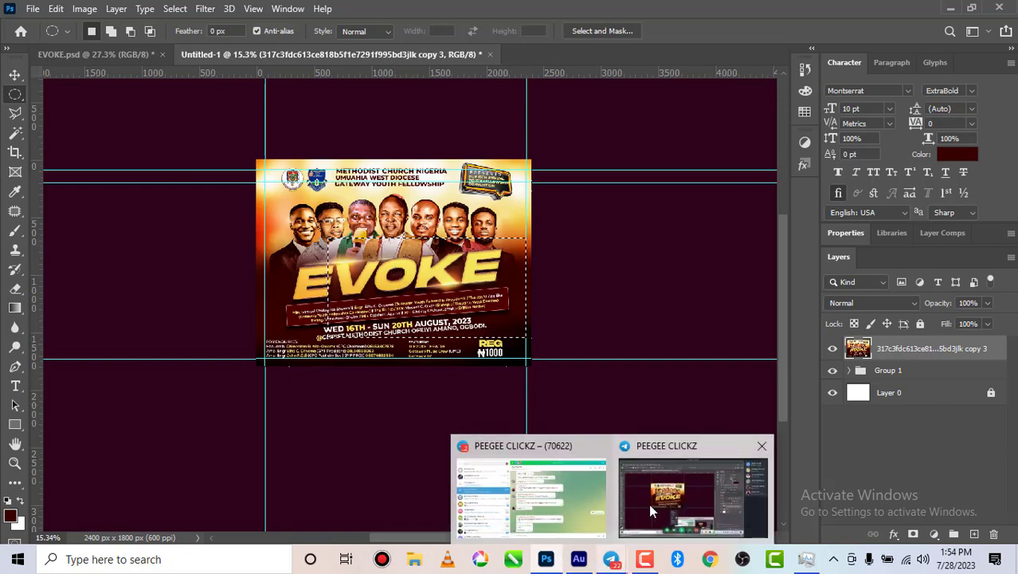
left_click(648, 504)
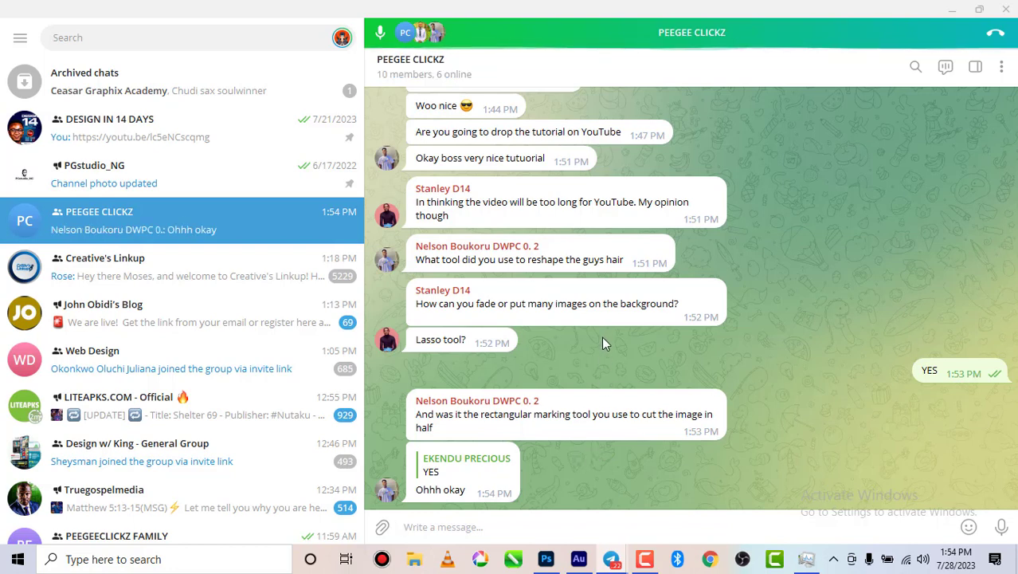
left_click(629, 41)
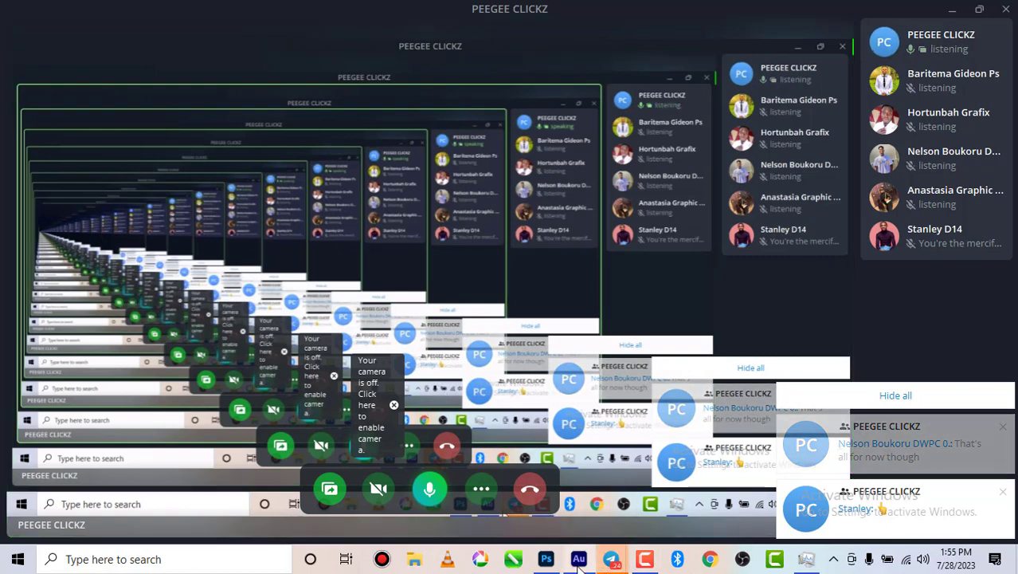
mouse_move(619, 562)
left_click(569, 494)
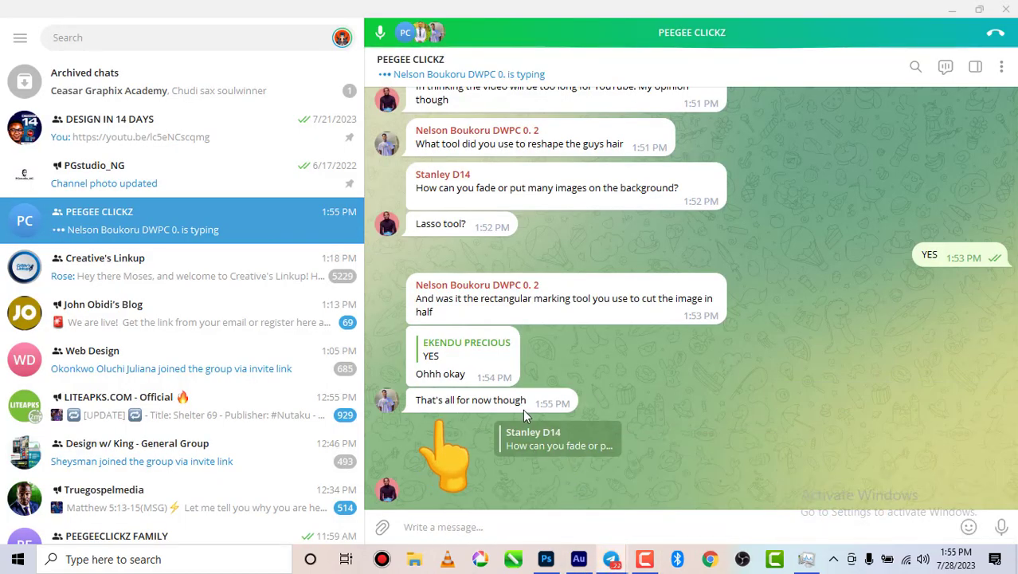
left_click(551, 453)
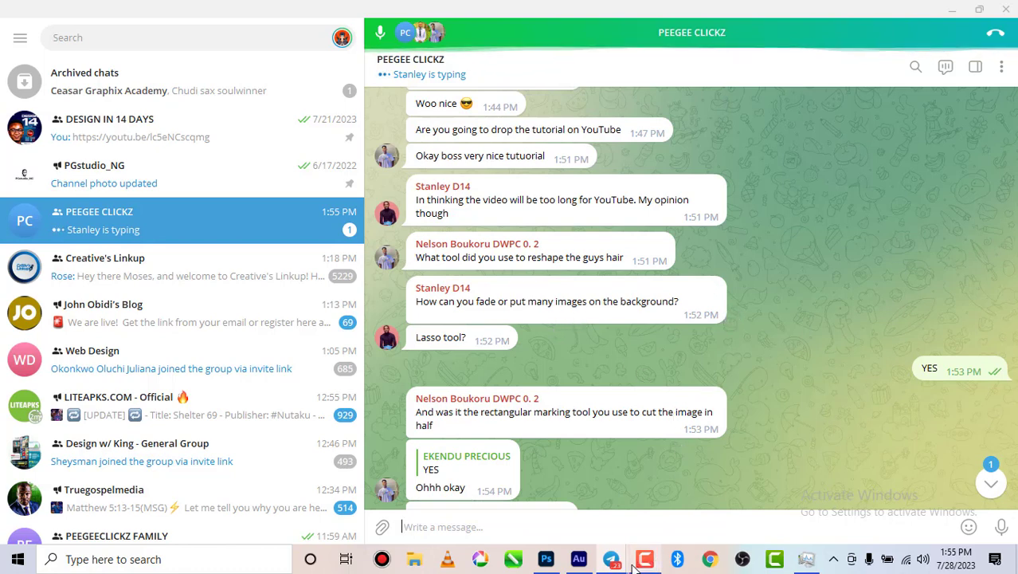
- Switch to Photoshop and close the Untitled-1 flyer document without saving
mouse_move(545, 558)
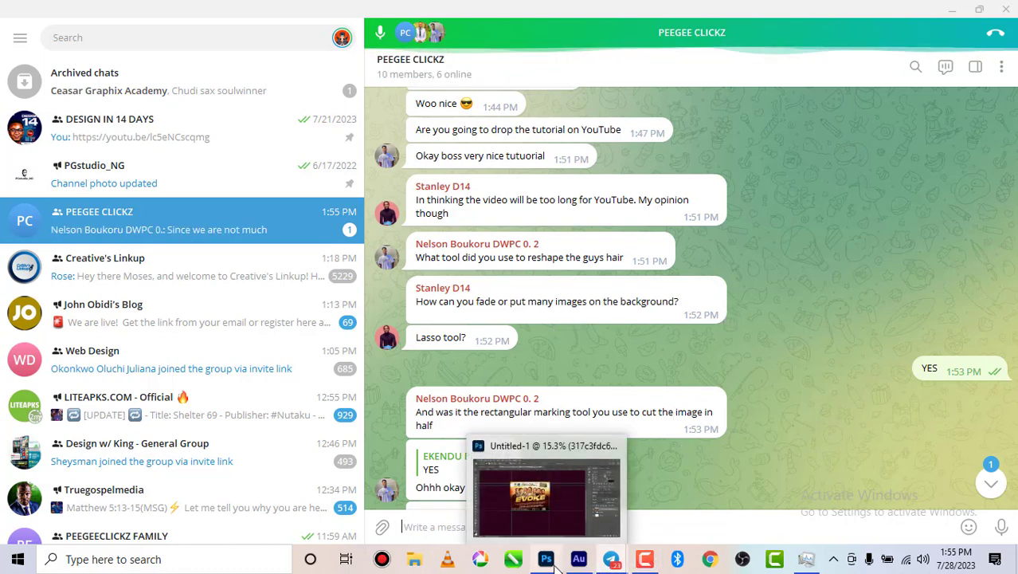
left_click(547, 492)
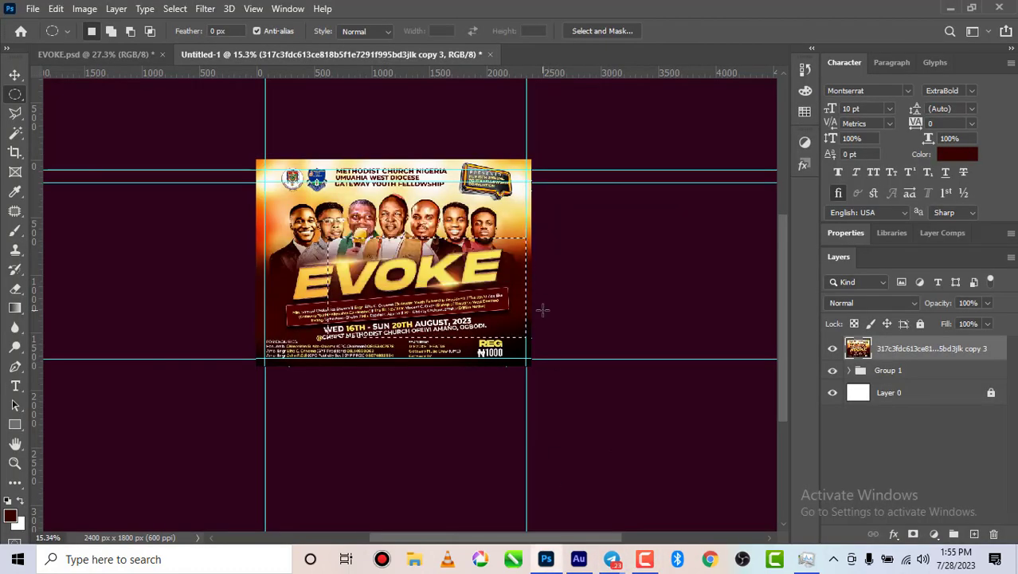
left_click(488, 55)
left_click(516, 218)
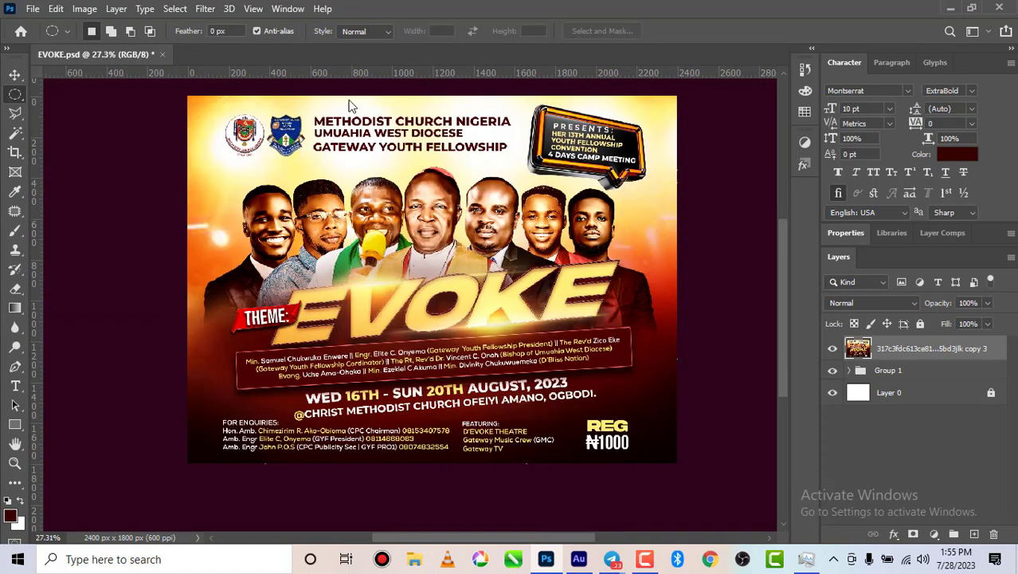
- Create a new 4 x 3 inch landscape document at 600 pixels/inch, RGB Color, 8 bit, with a white background
left_click(31, 8)
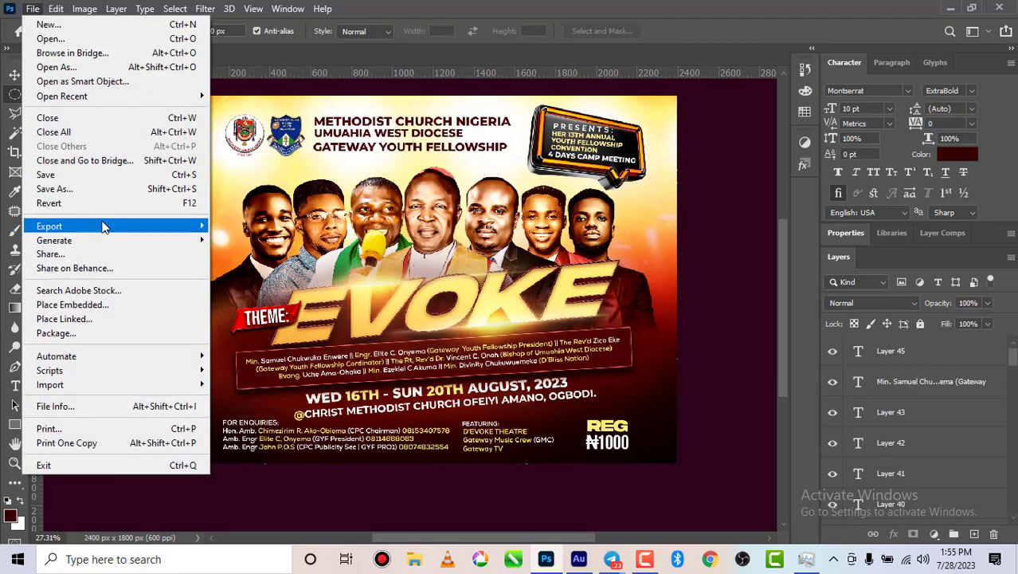
left_click(99, 28)
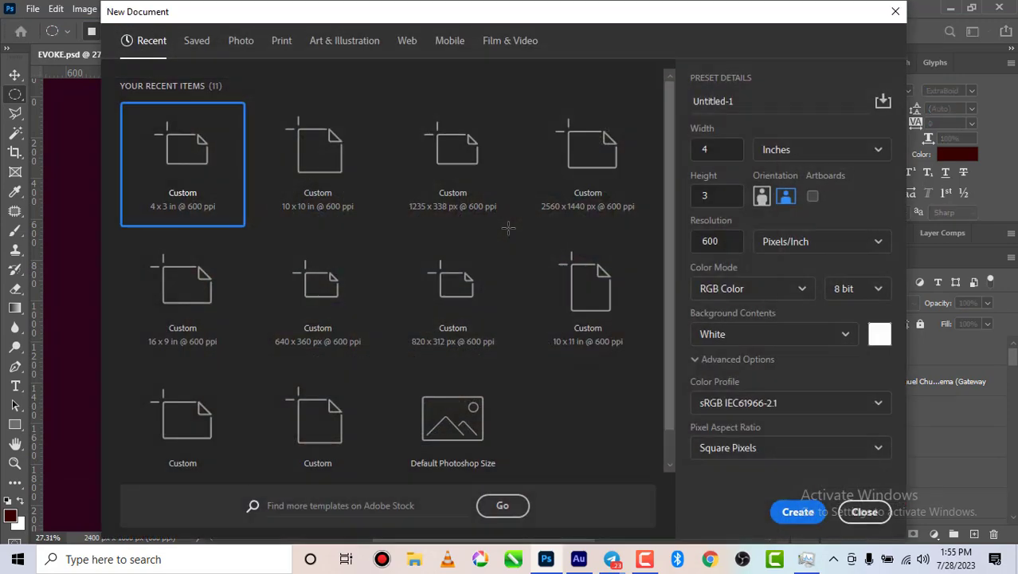
left_click(798, 512)
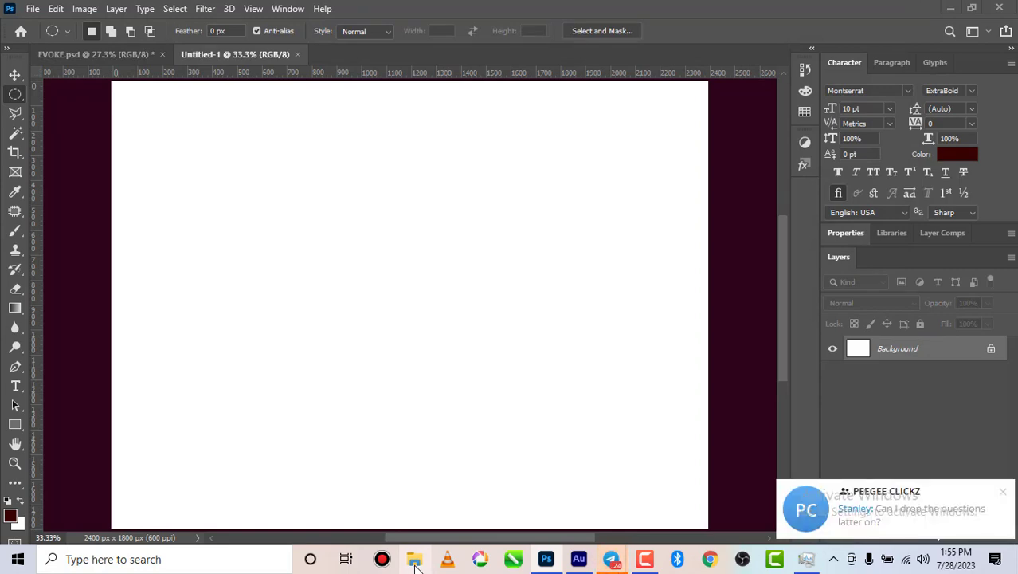
- Place the red glowing globe image from the evoke folder in Desktop\Desktop\PROJECT into the new Photoshop document
left_click(414, 562)
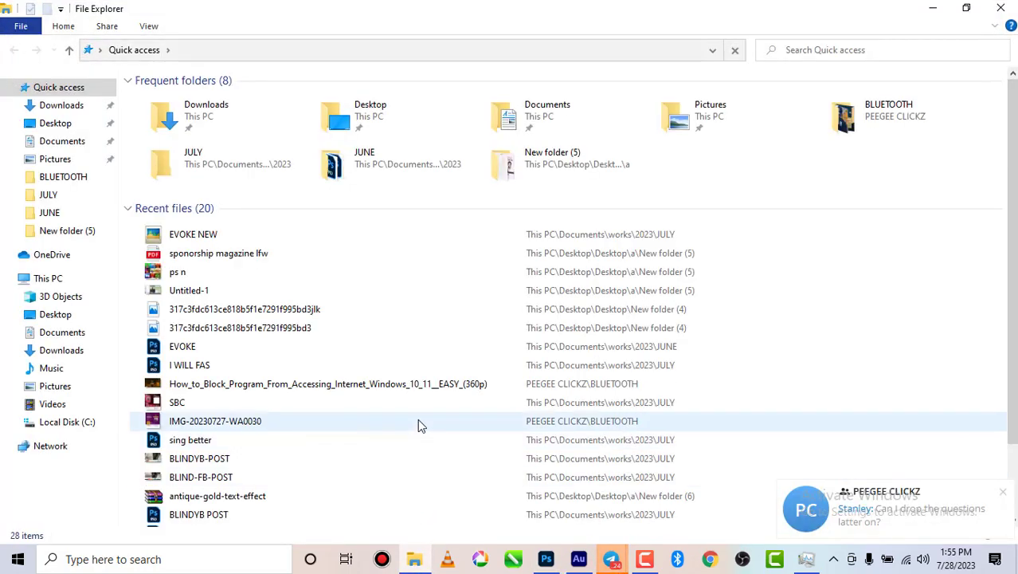
left_click(57, 123)
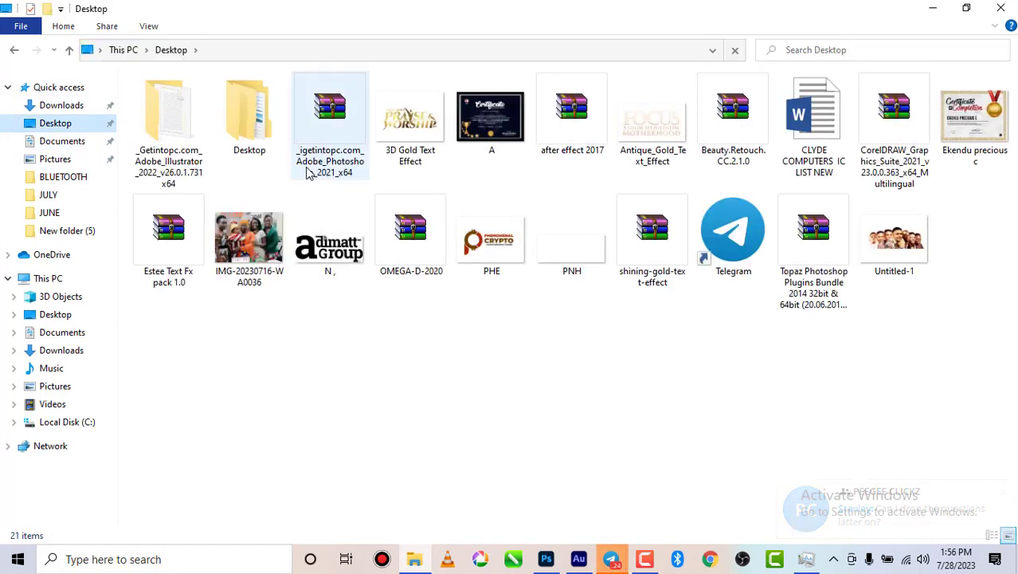
double_click(245, 156)
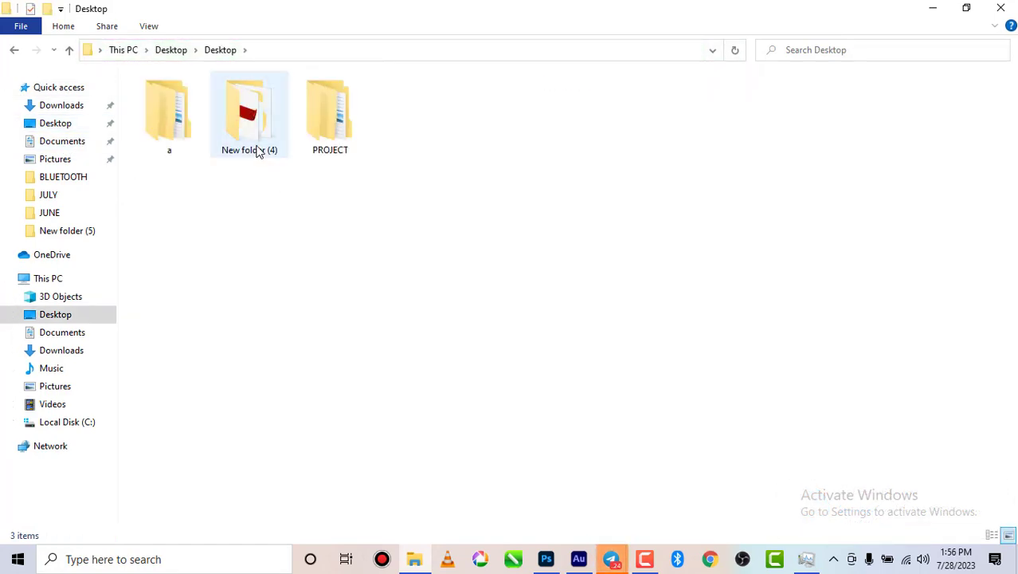
double_click(308, 153)
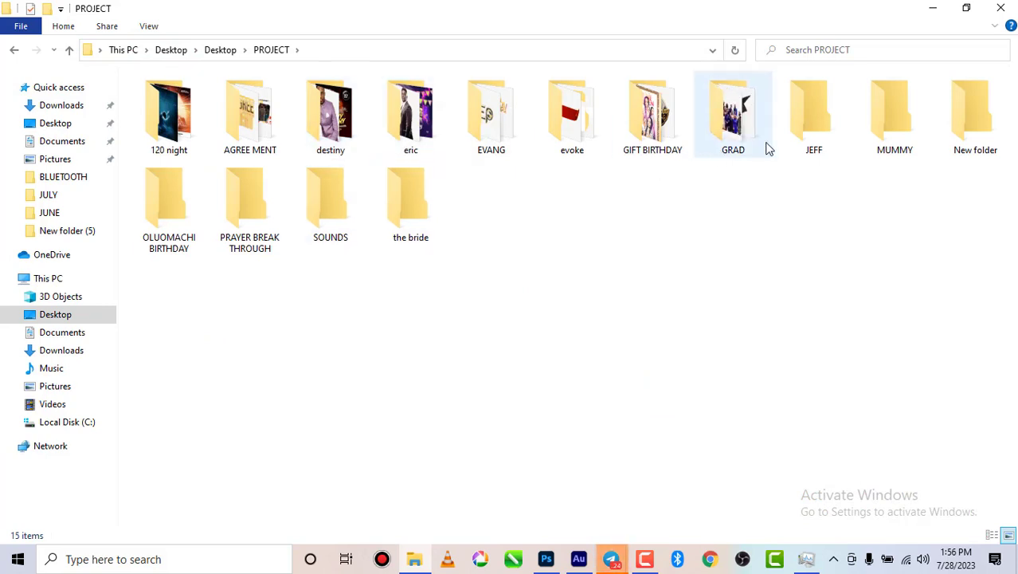
double_click(572, 148)
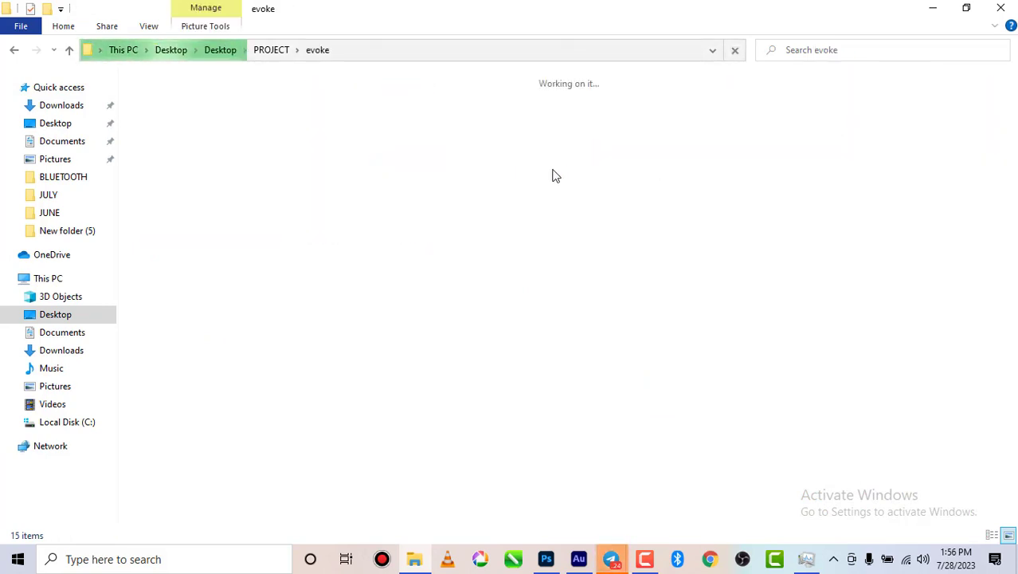
left_click(411, 119)
left_click_drag(411, 119, 539, 526)
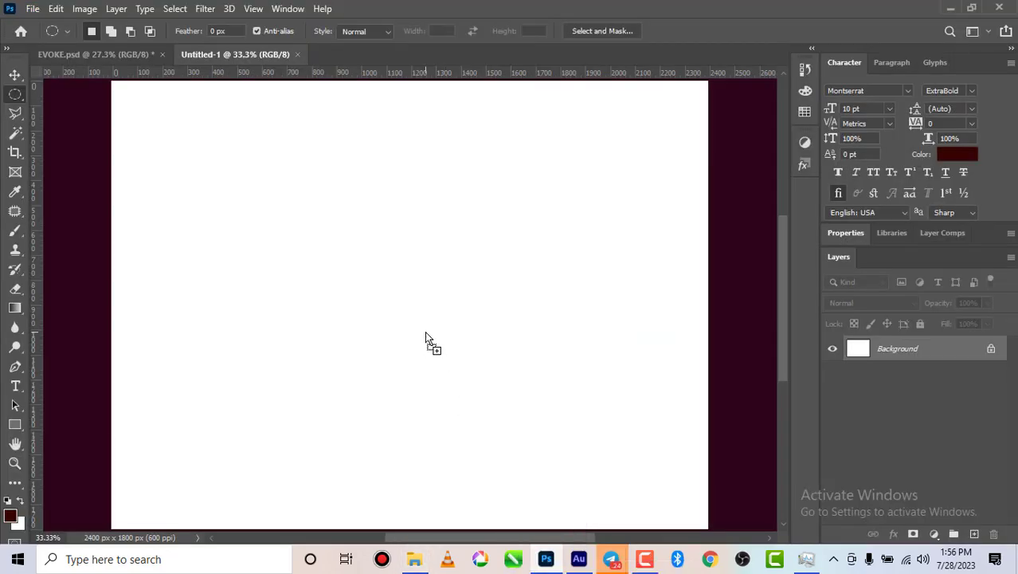
left_click_drag(424, 330, 425, 331)
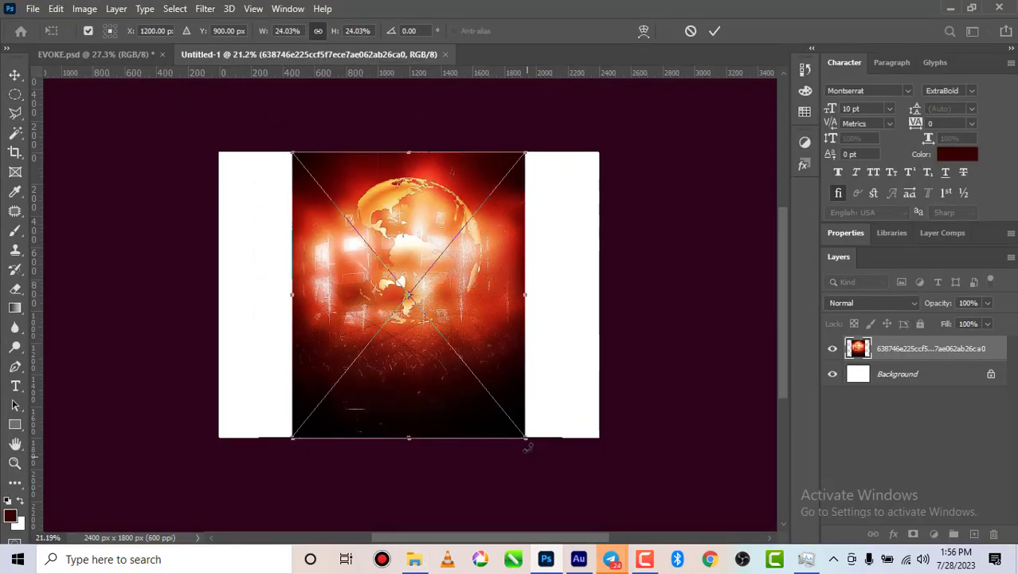
- Scale the placed globe image to about 42.48% and position it so that it covers the whole canvas
left_click_drag(524, 435, 596, 520)
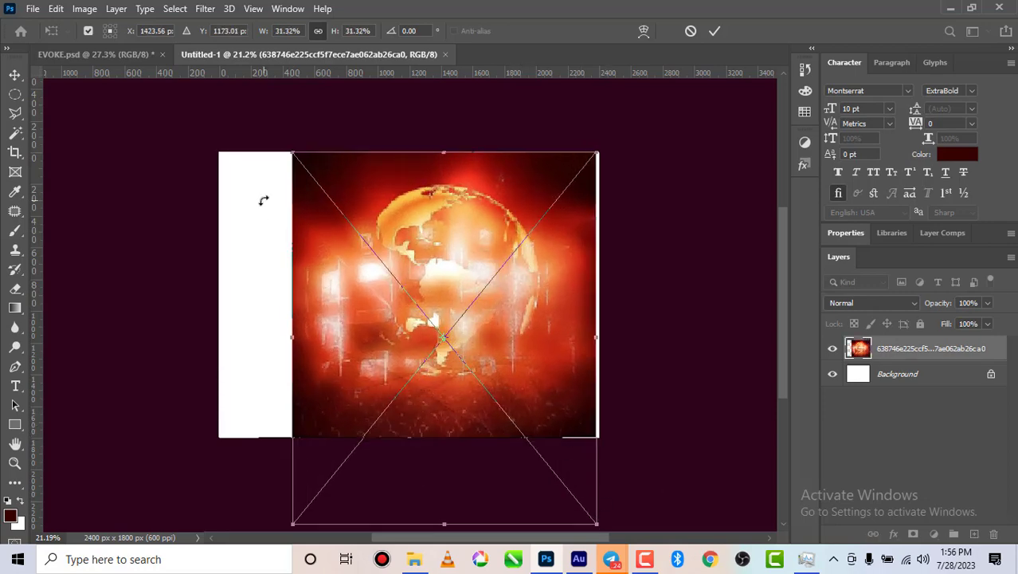
left_click_drag(287, 158, 185, 25)
scroll(422, 243, "down", 5)
left_click_drag(468, 308, 480, 311)
left_click(715, 31)
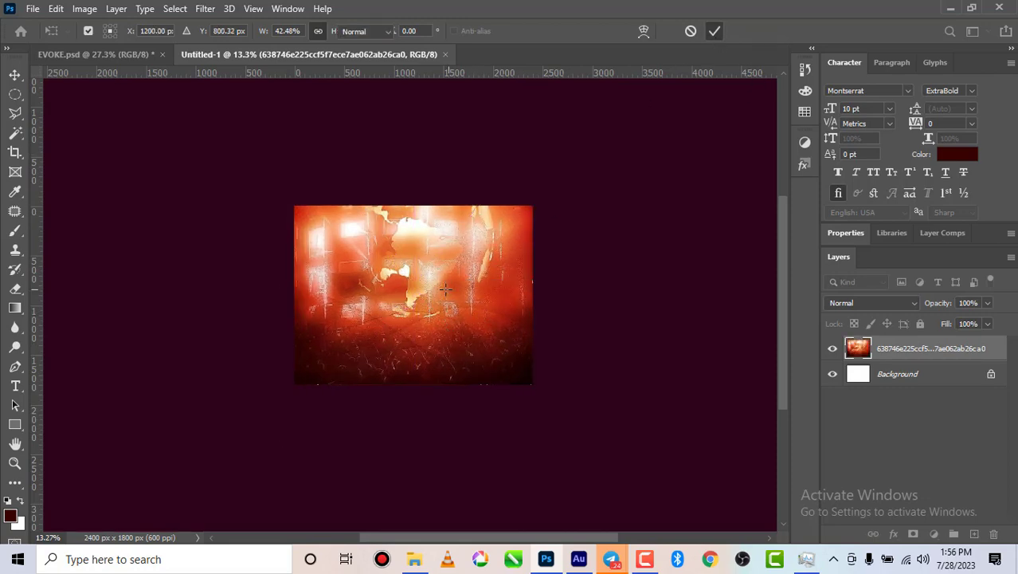
- Commit the globe image's placement and apply a Gaussian Blur with a 72.6-pixel radius to it
scroll(434, 291, "up", 1)
left_click(204, 9)
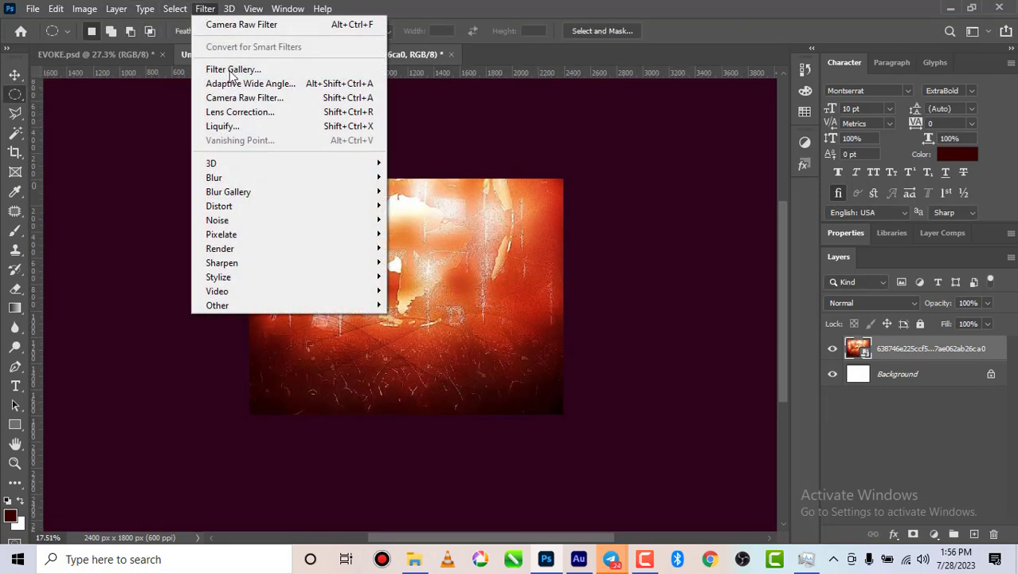
mouse_move(350, 192)
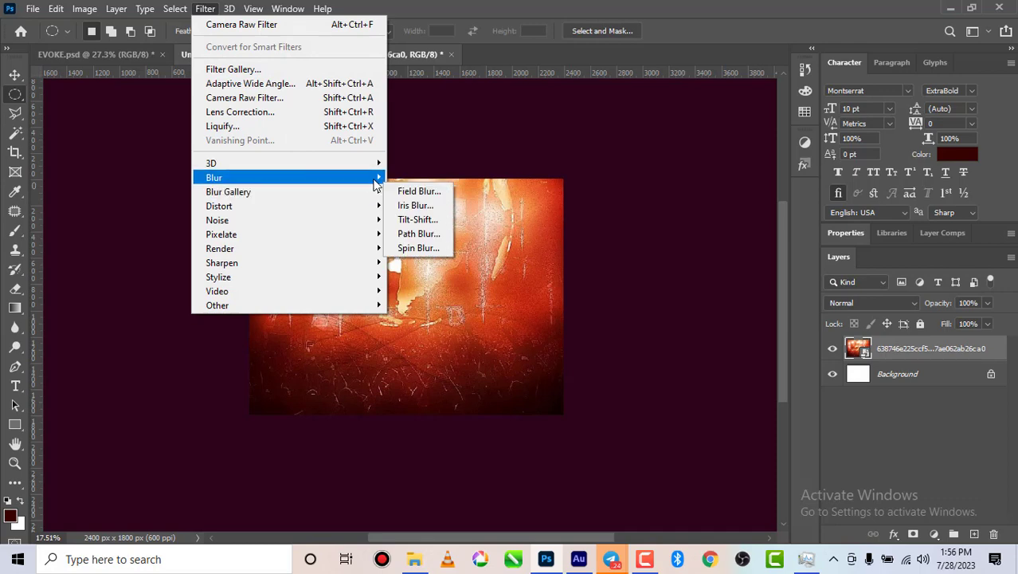
mouse_move(376, 177)
left_click(419, 235)
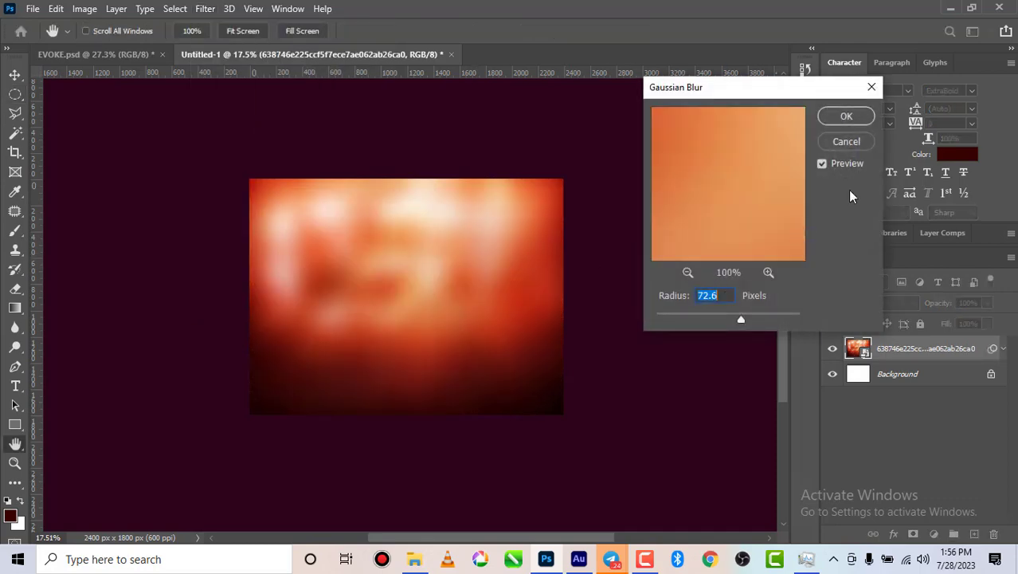
left_click(847, 117)
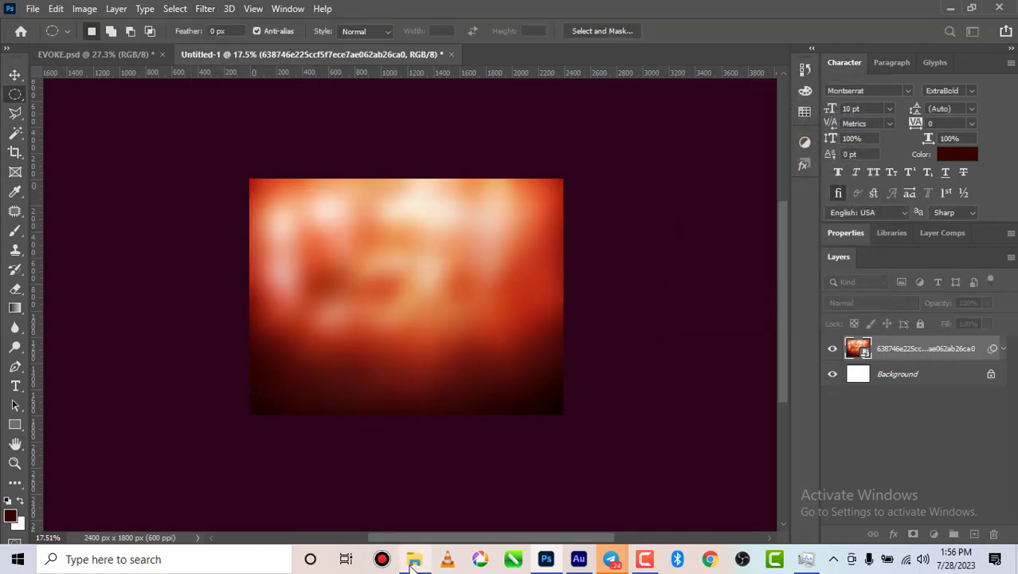
mouse_move(414, 560)
left_click(445, 504)
left_click(494, 116)
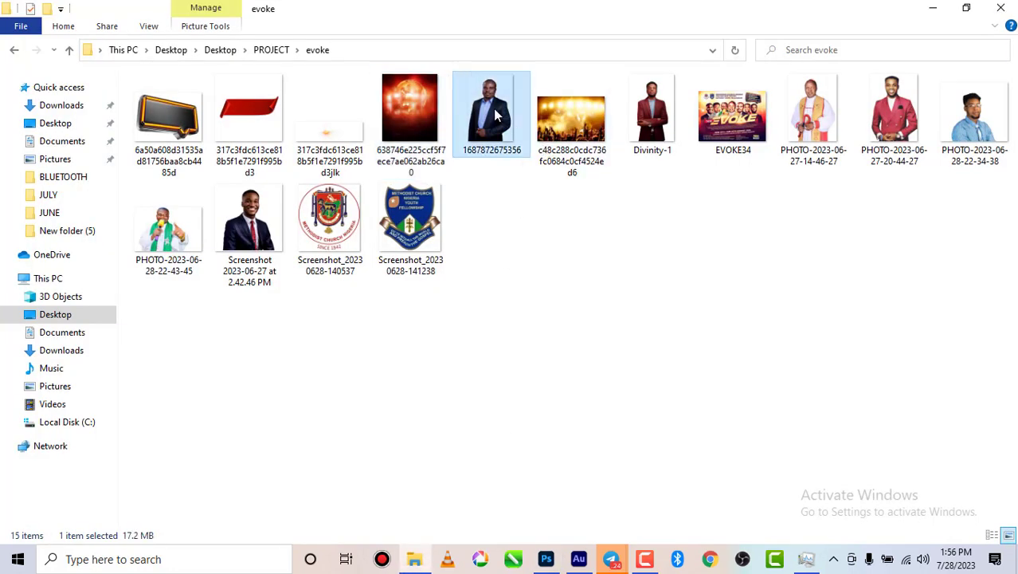
left_click_drag(494, 116, 450, 331)
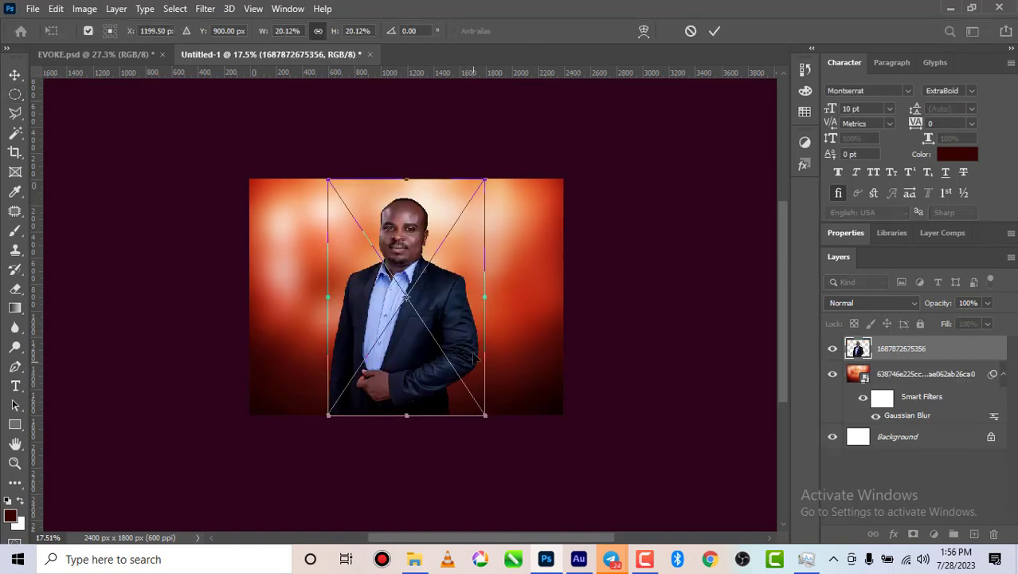
left_click_drag(483, 416, 470, 387)
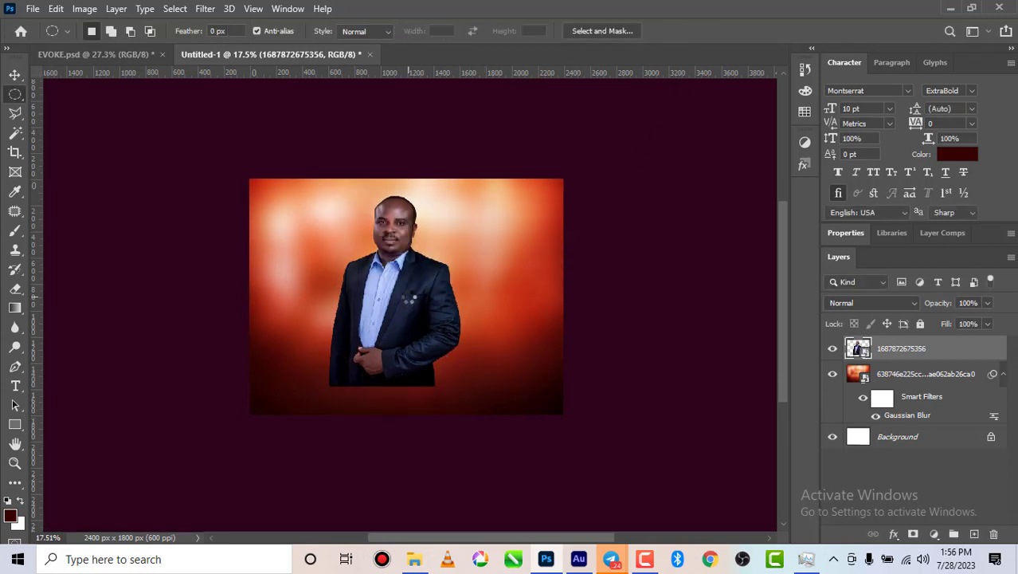
- Move the man's photo to the middle of the canvas and rotate it about -3.26 degrees
left_click(15, 75)
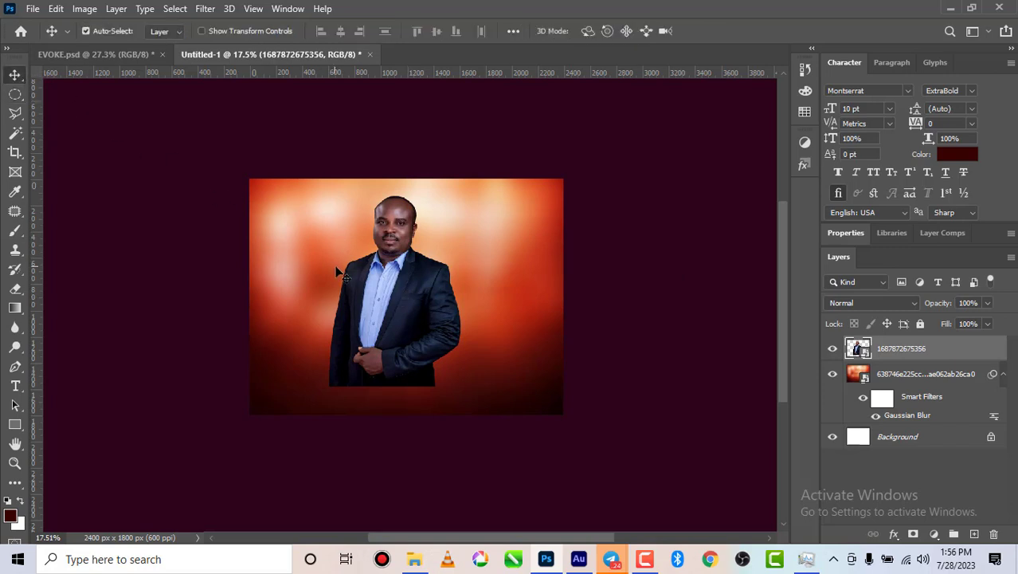
mouse_move(386, 301)
left_mouse_down()
mouse_move(413, 268)
mouse_move(397, 306)
left_mouse_up()
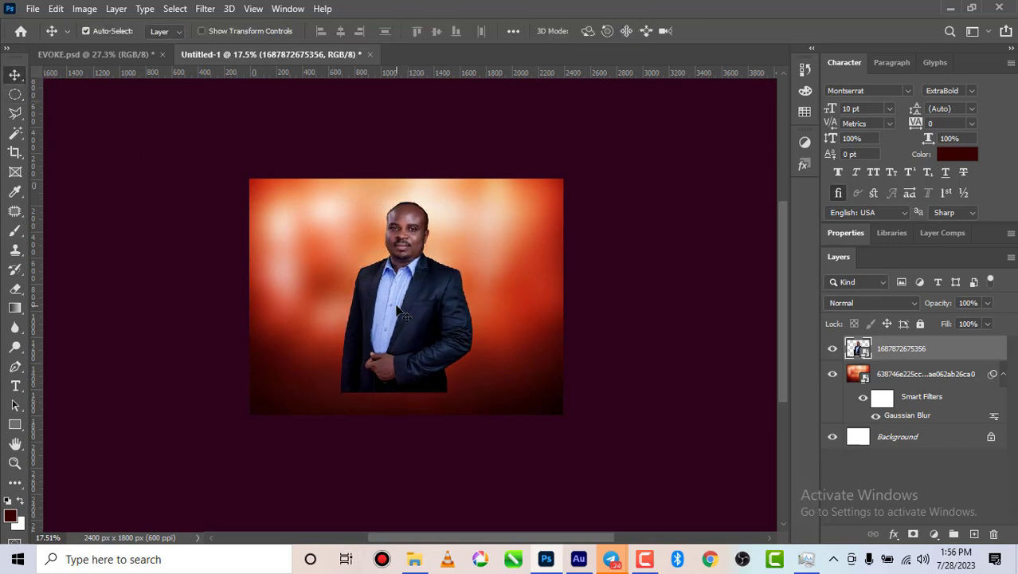
key("ctrl")
key("ctrl+t")
right_click(405, 54)
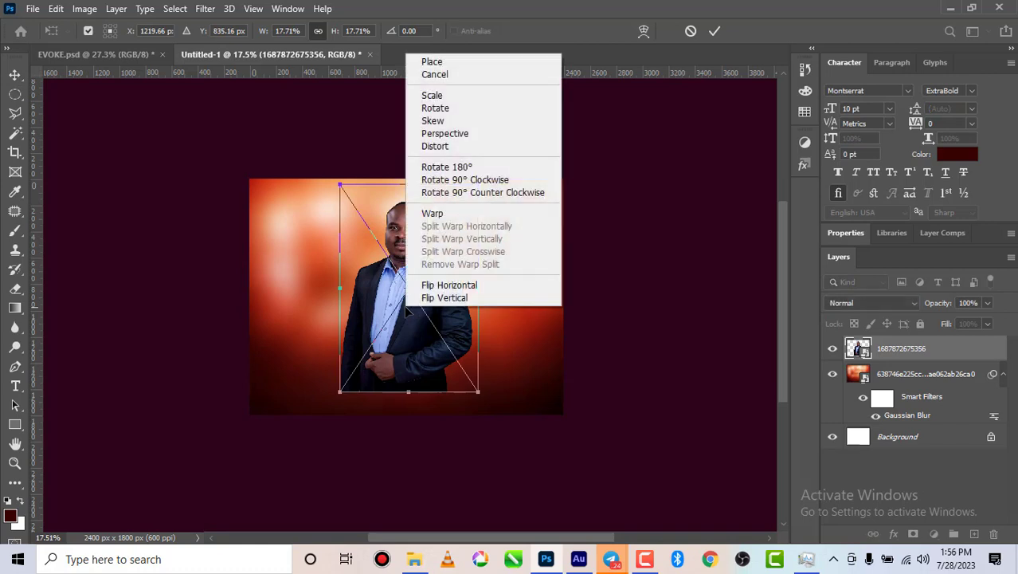
left_click(451, 121)
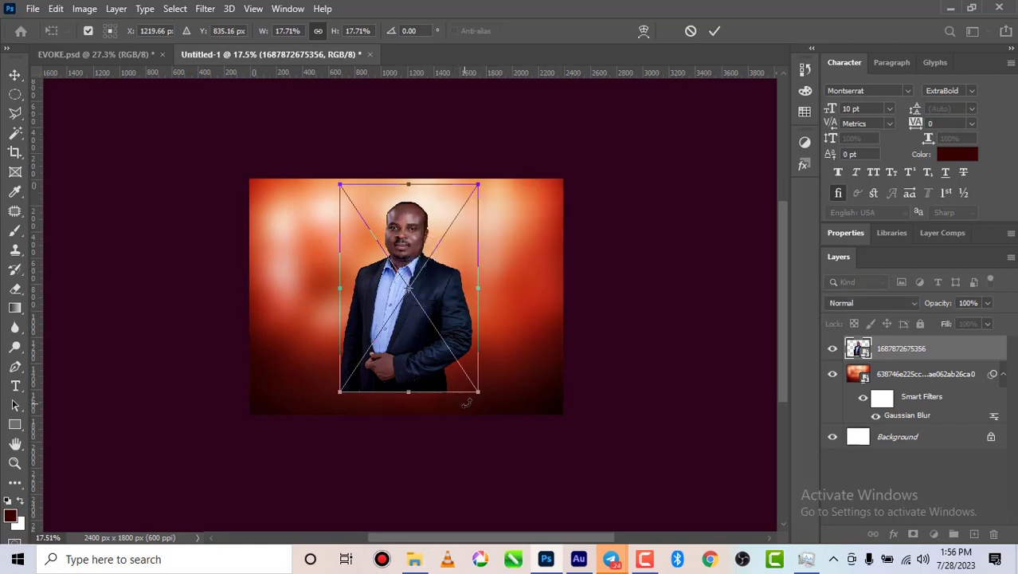
left_click_drag(470, 398, 482, 397)
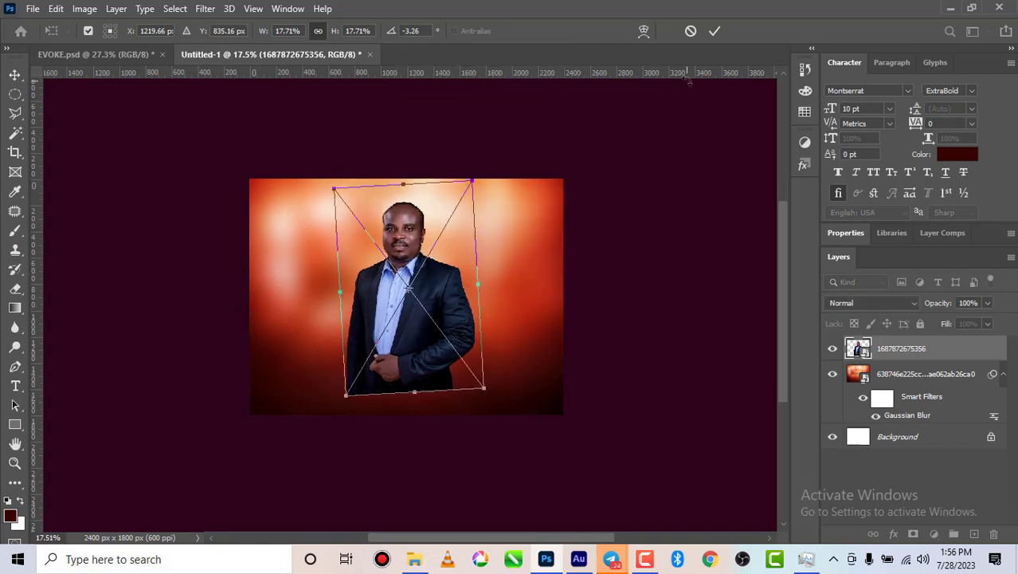
left_click(720, 33)
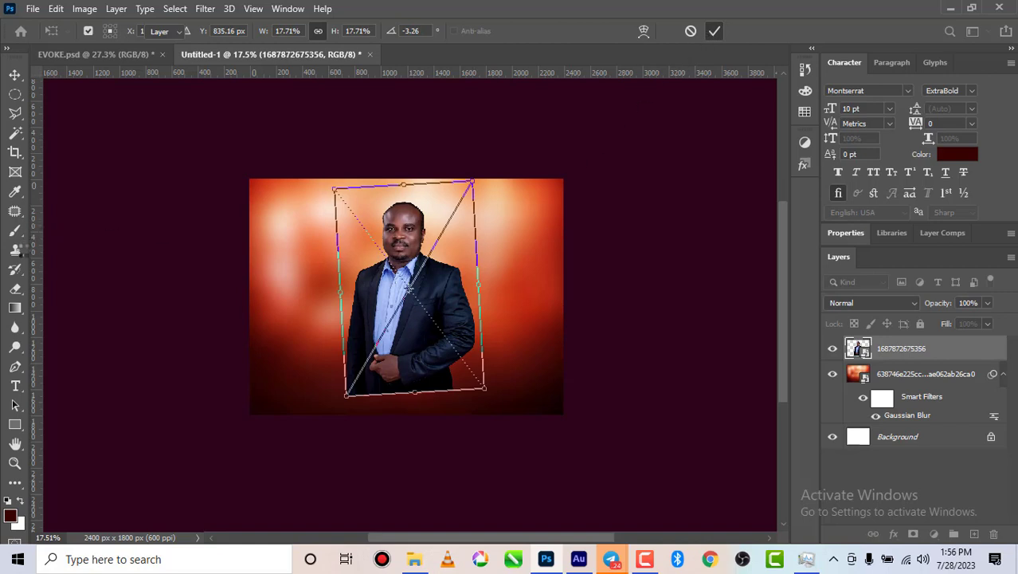
- Rasterize the man's layer and erase the jacket's lower-left corner with a 385 px Soft Round eraser
left_click(18, 293)
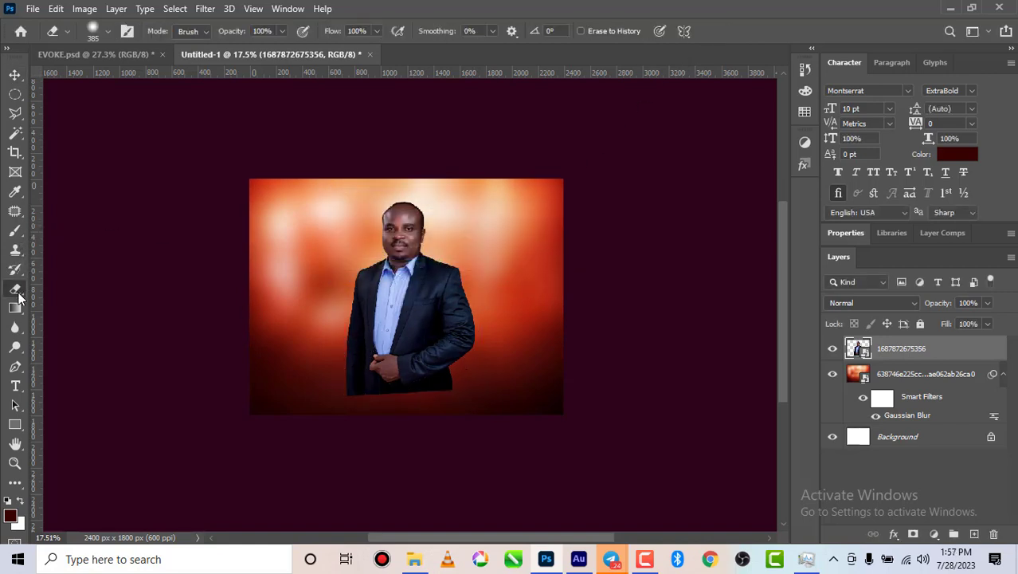
left_click(109, 34)
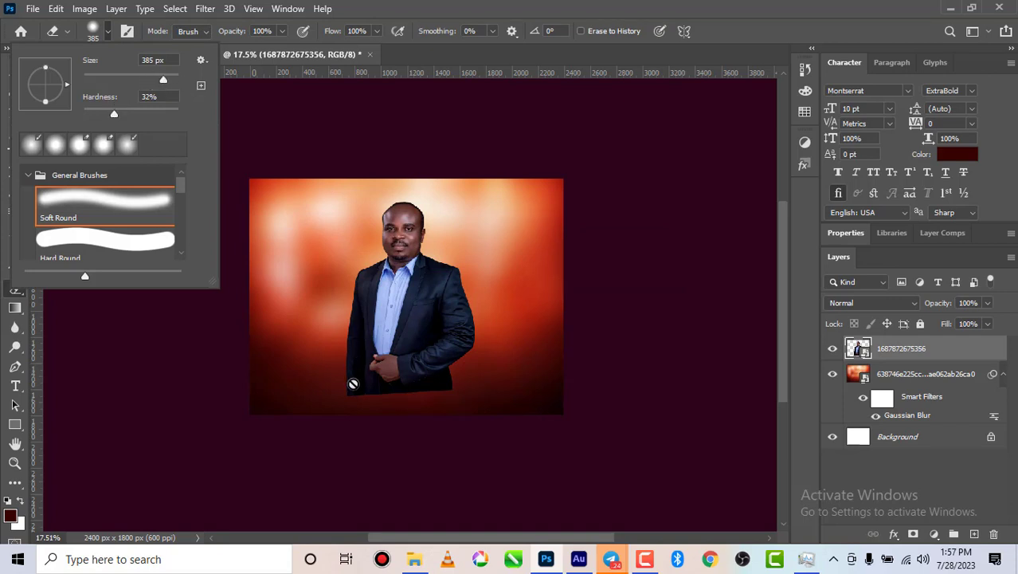
left_click(352, 384)
left_click(489, 230)
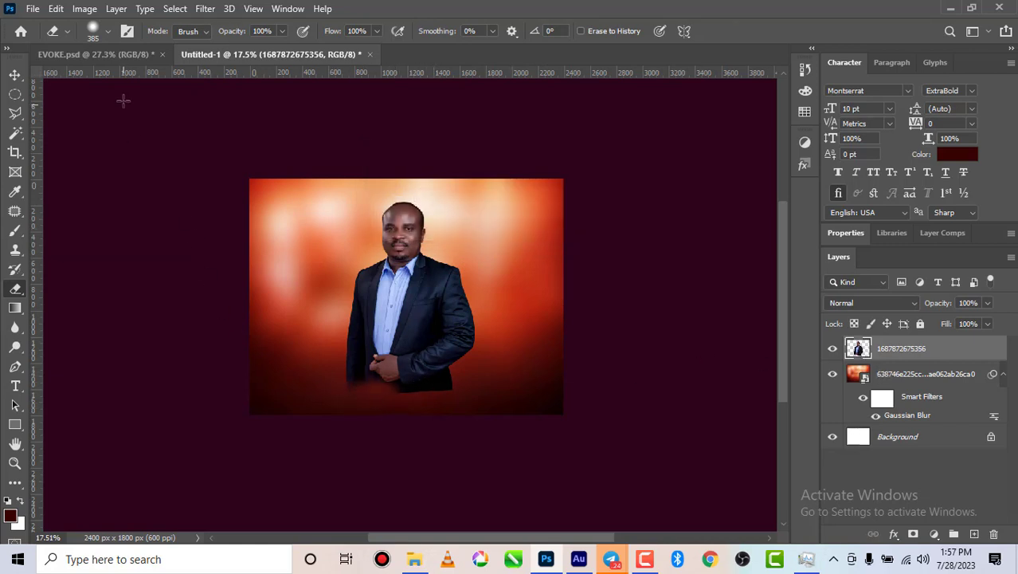
- Set the eraser to 1102 px with 34% hardness and fade the man's lower edge into the dark background
left_click(68, 32)
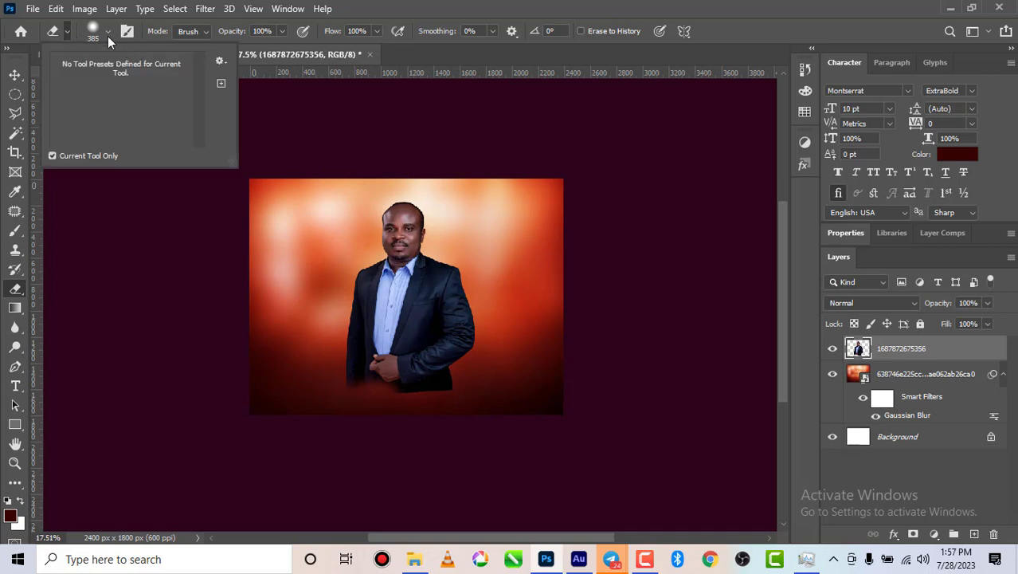
left_click(108, 36)
left_click_drag(170, 78, 172, 75)
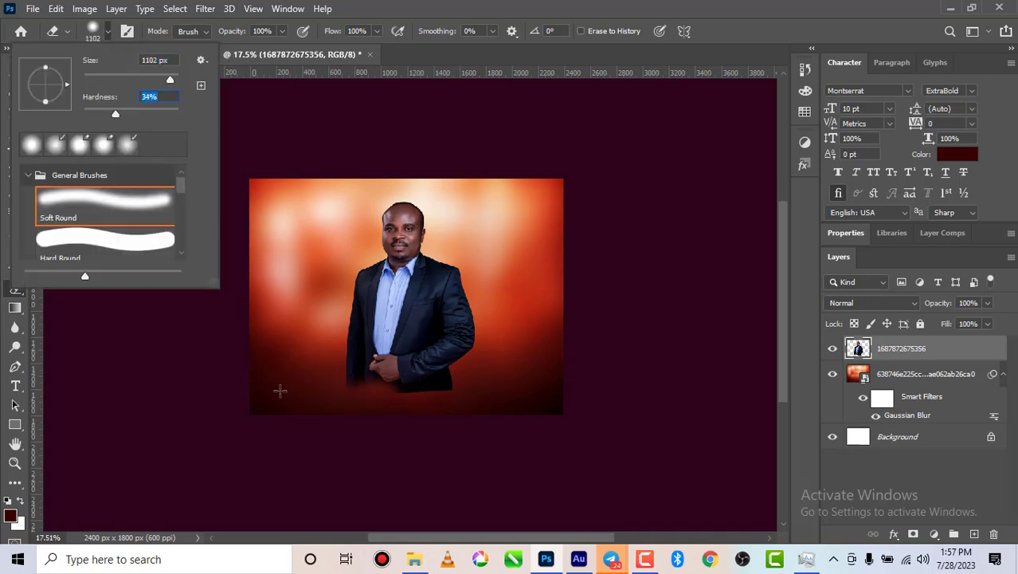
left_click(307, 440)
left_click(335, 416)
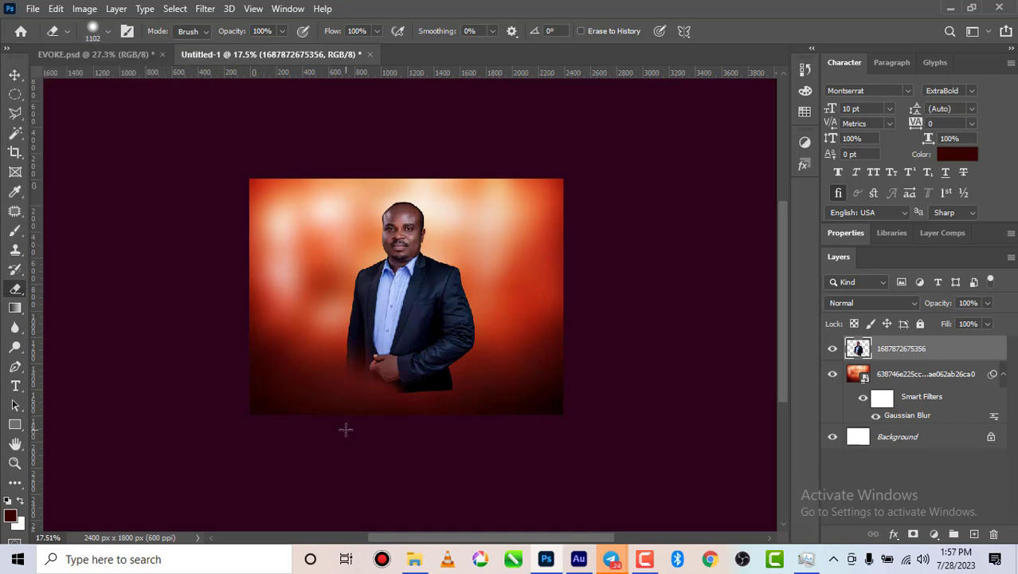
left_click(440, 429)
left_click(449, 427)
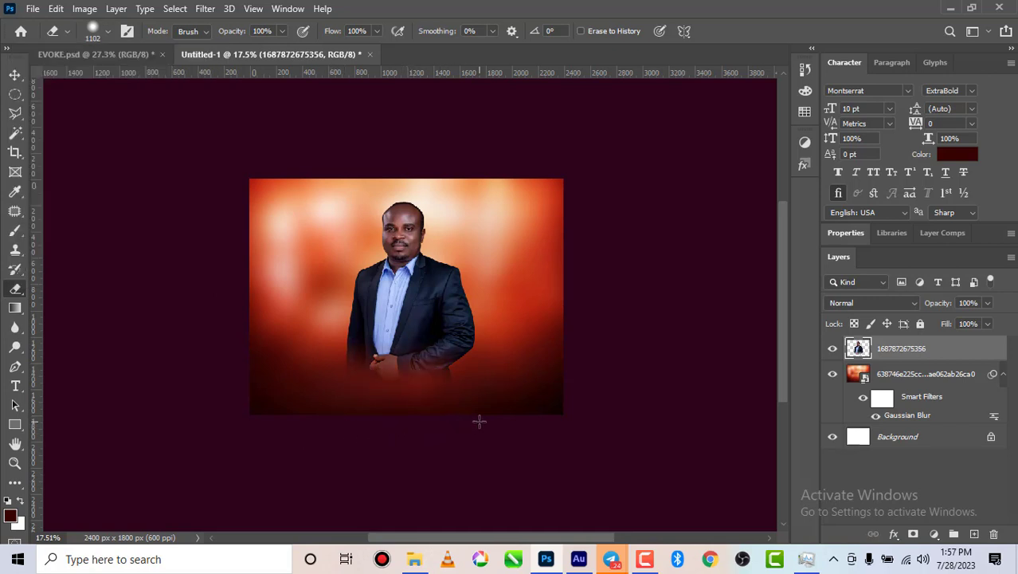
left_click(416, 409)
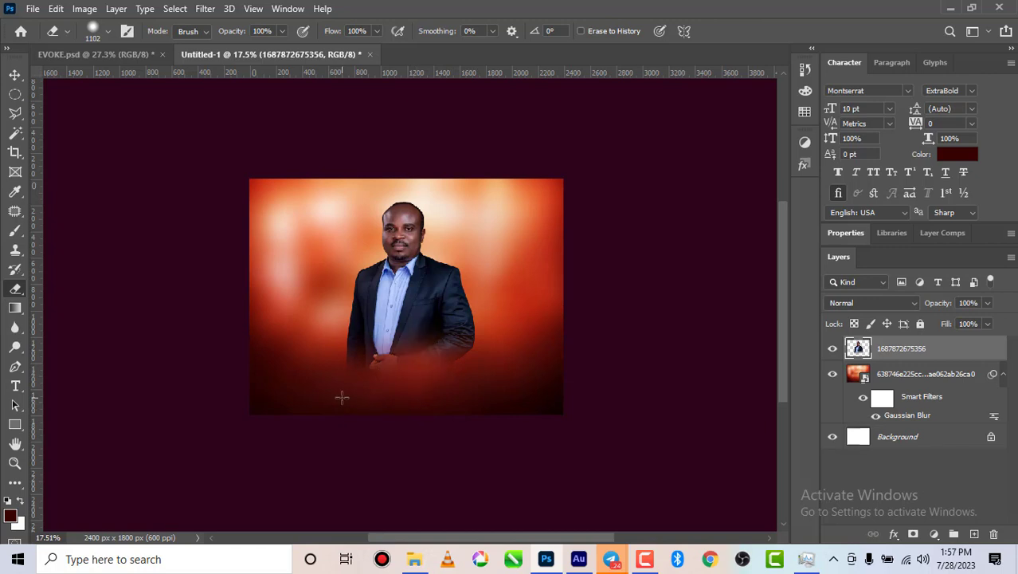
- Try to erase further up over the man's hands and forearms, and undo these extra strokes
left_click(330, 376)
left_click(329, 373)
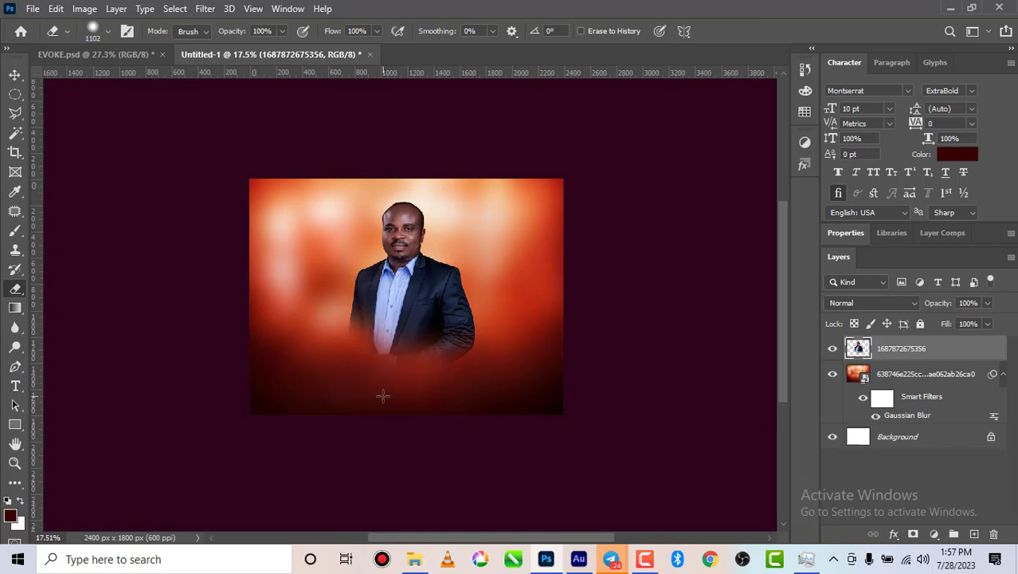
left_click_drag(381, 394, 488, 404)
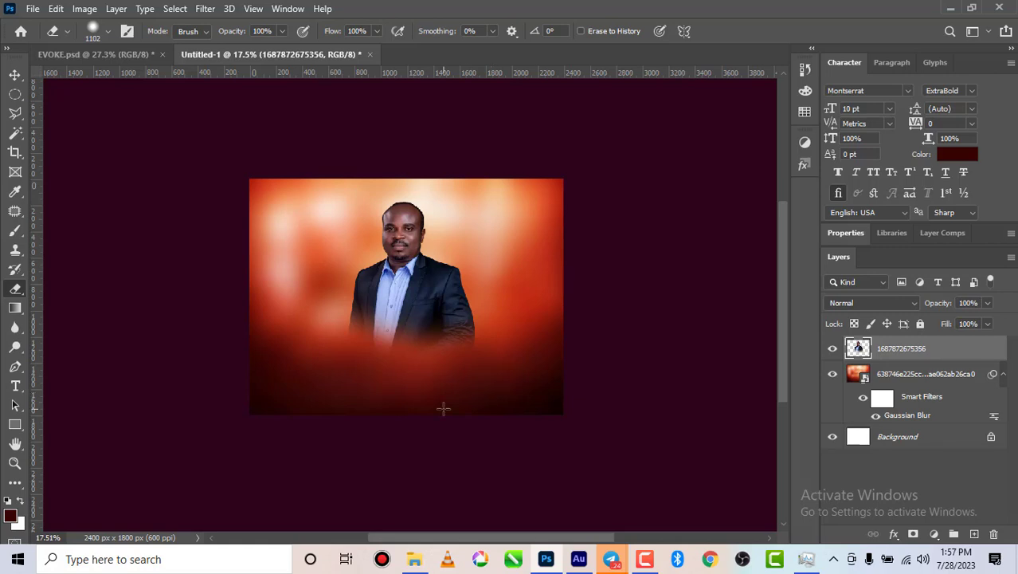
key("ctrl+z")
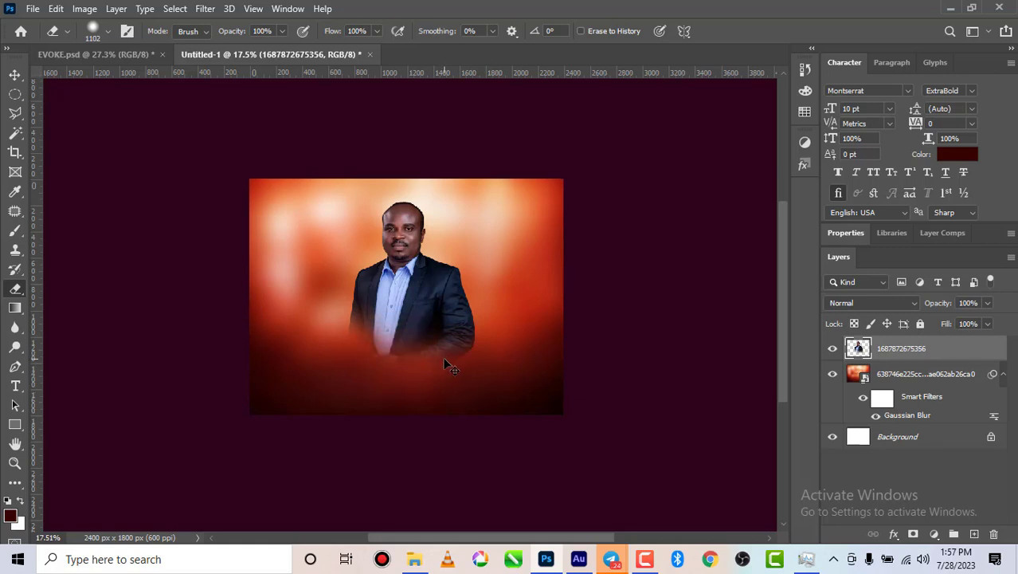
key("ctrl+z")
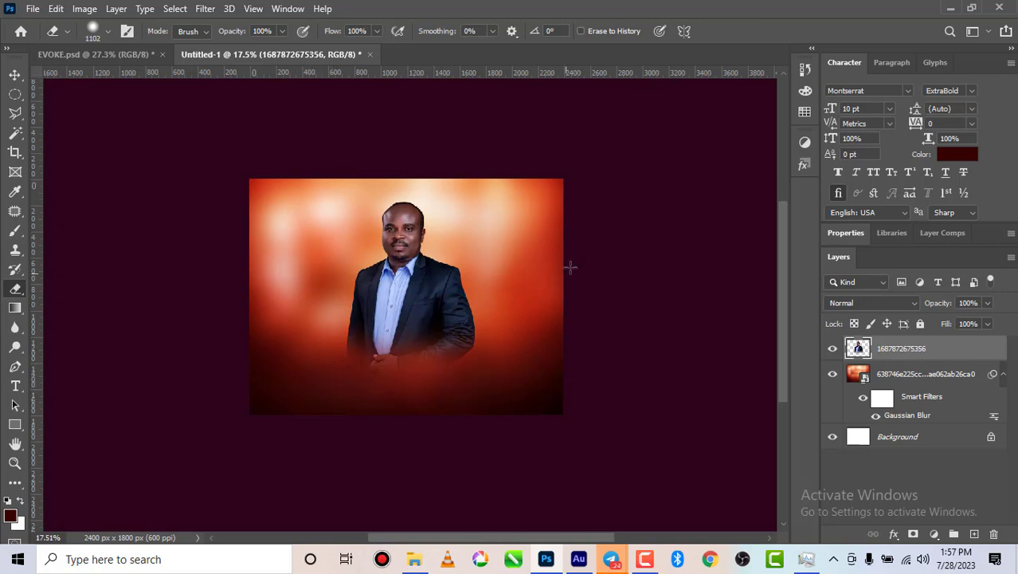
- Move the faded cutout of the man slightly right and down on the canvas
left_click(15, 75)
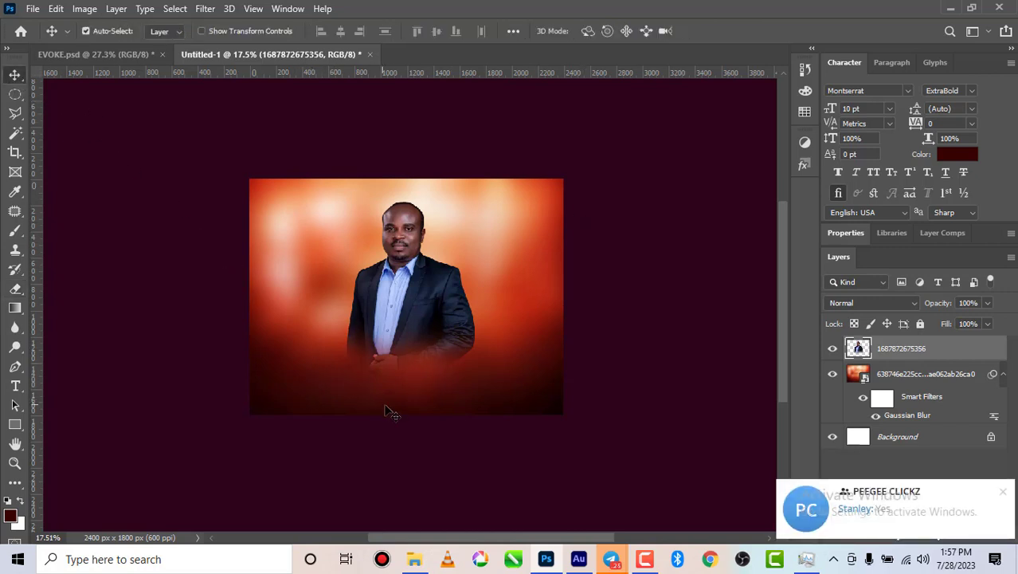
scroll(423, 334, "up", 1)
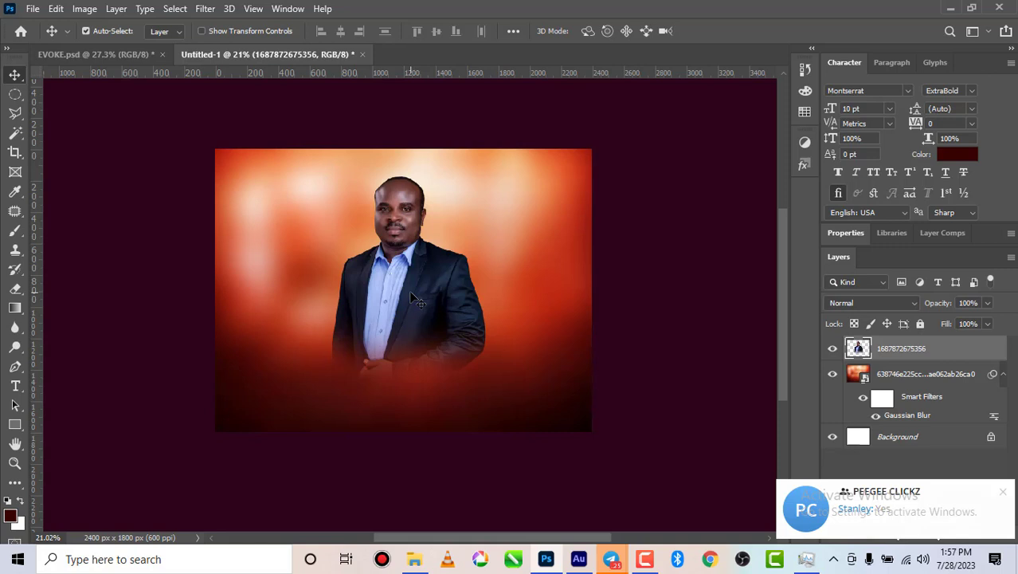
left_click_drag(412, 295, 426, 305)
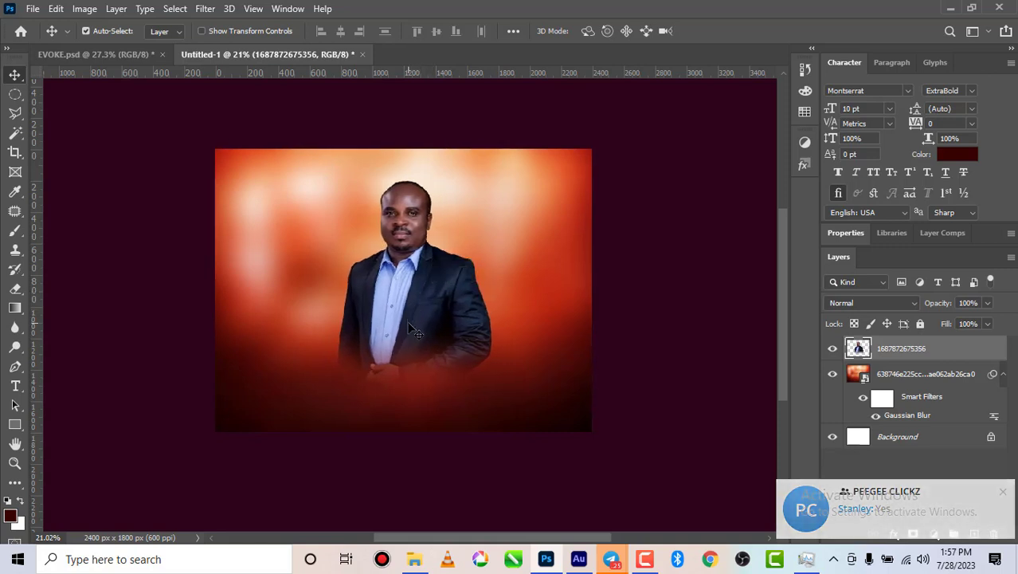
- Set the man's layer to Overlay blending, lower its opacity, and deselect the layer
scroll(410, 326, "up", 1)
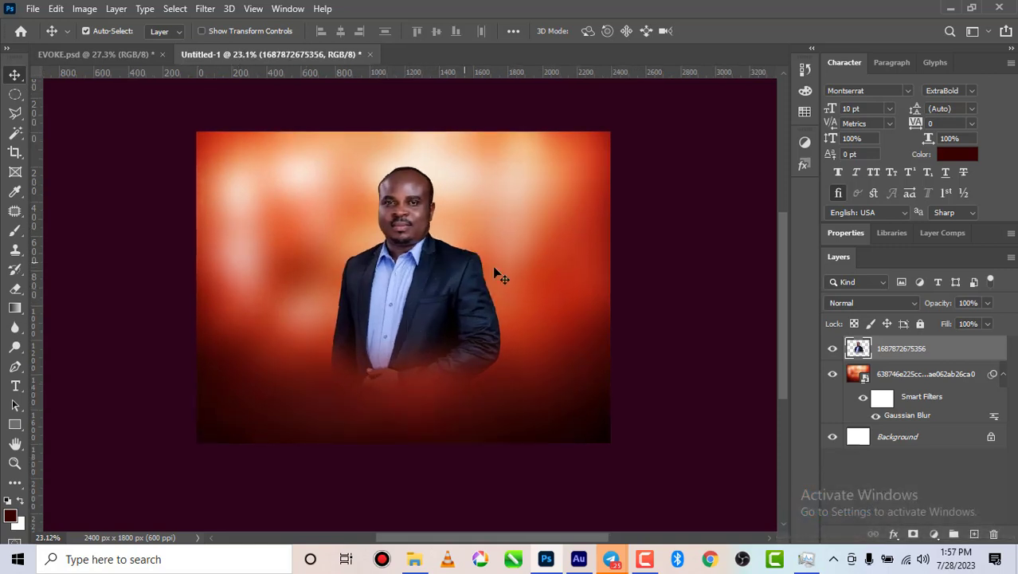
scroll(467, 311, "up", 1)
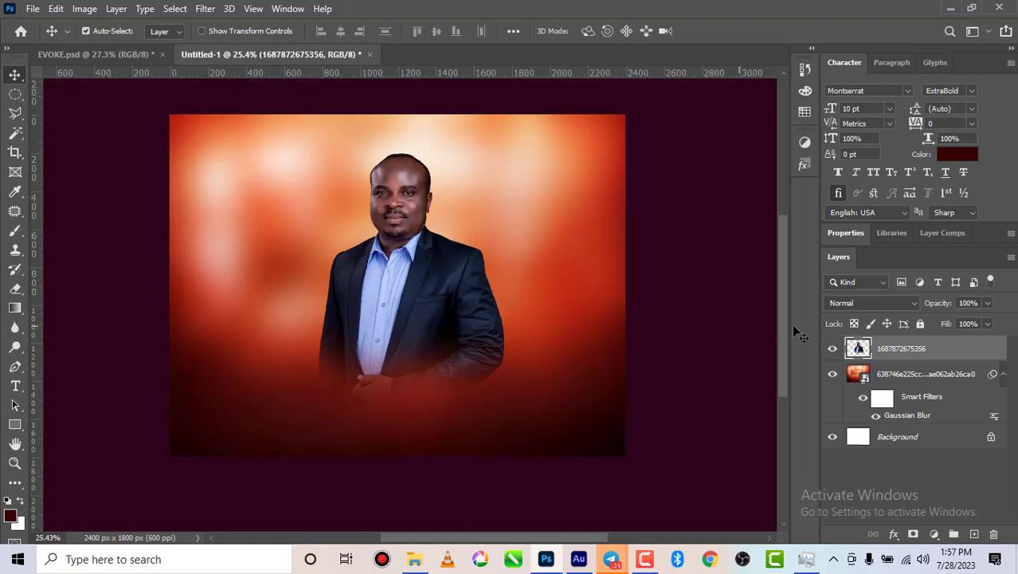
left_click(883, 303)
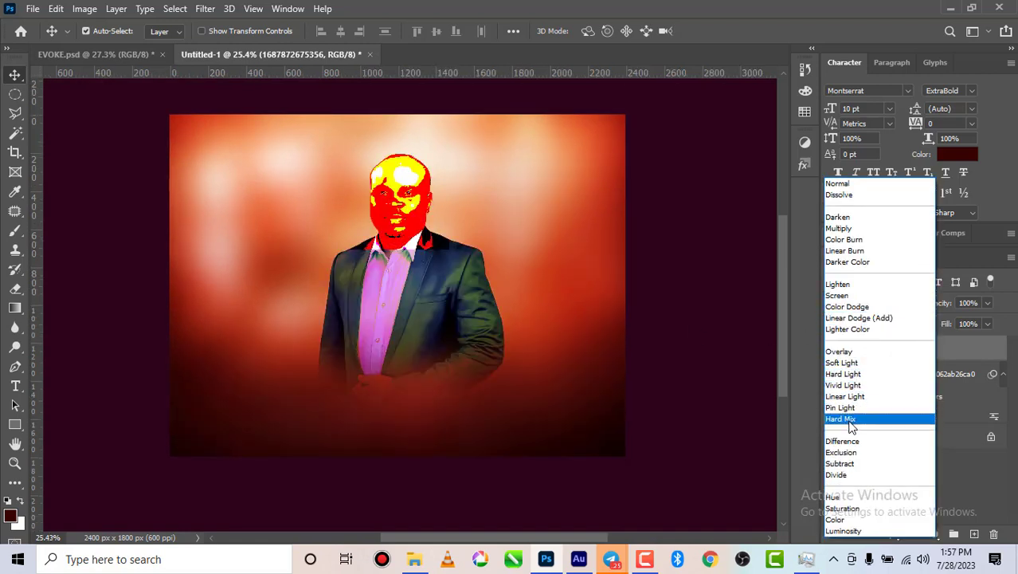
left_click(851, 353)
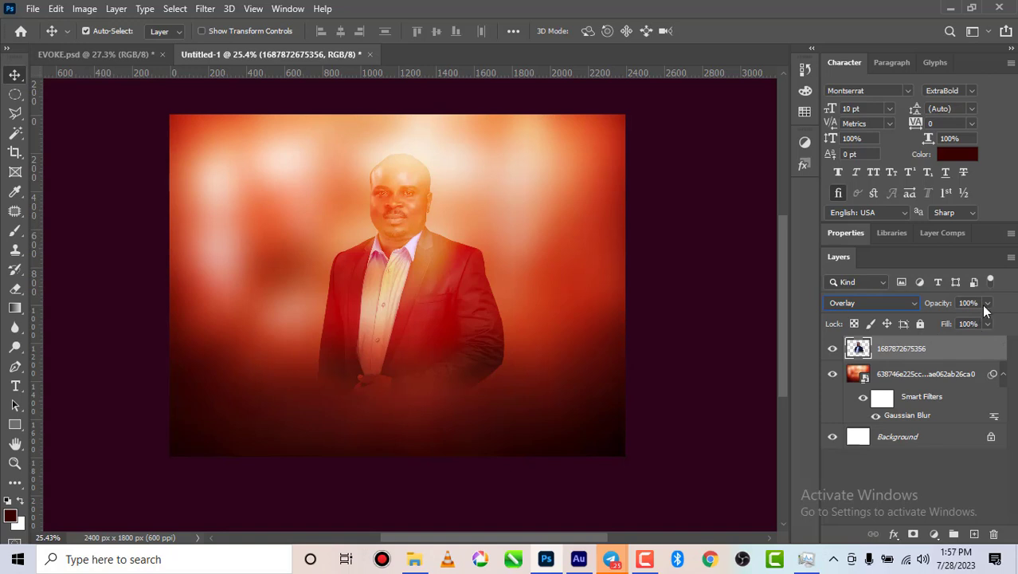
left_click(987, 303)
left_click_drag(943, 319, 954, 322)
left_click(729, 329)
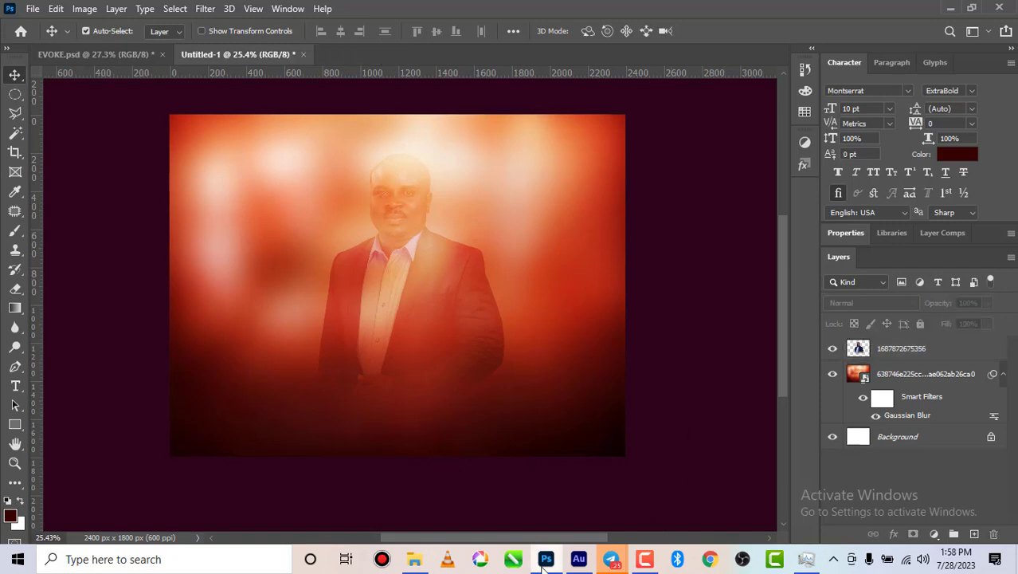
- Switch to Telegram and read the newest messages in the PEEGEE CLICKZ group chat
mouse_move(612, 566)
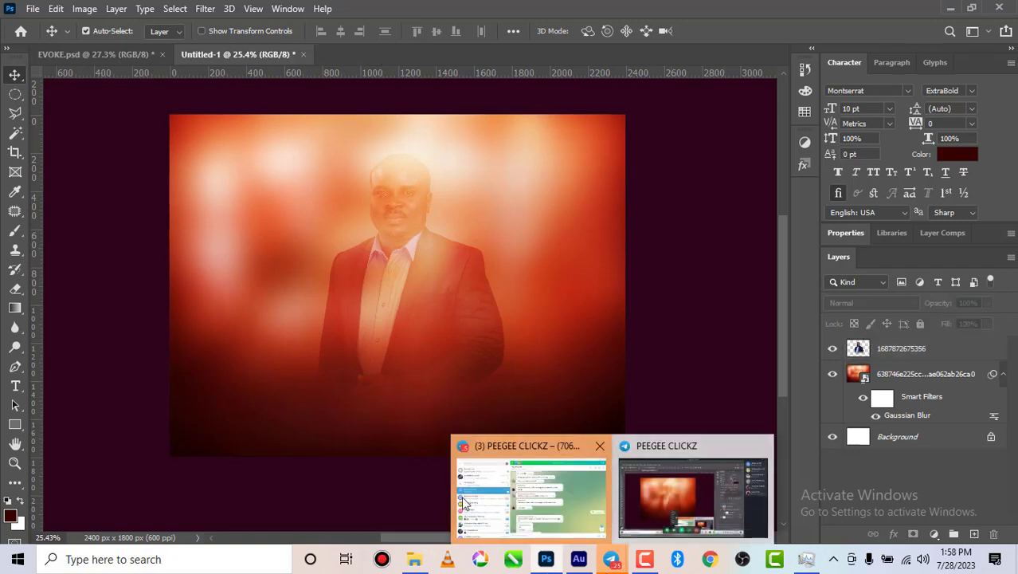
left_click(536, 507)
scroll(592, 402, "down", 3)
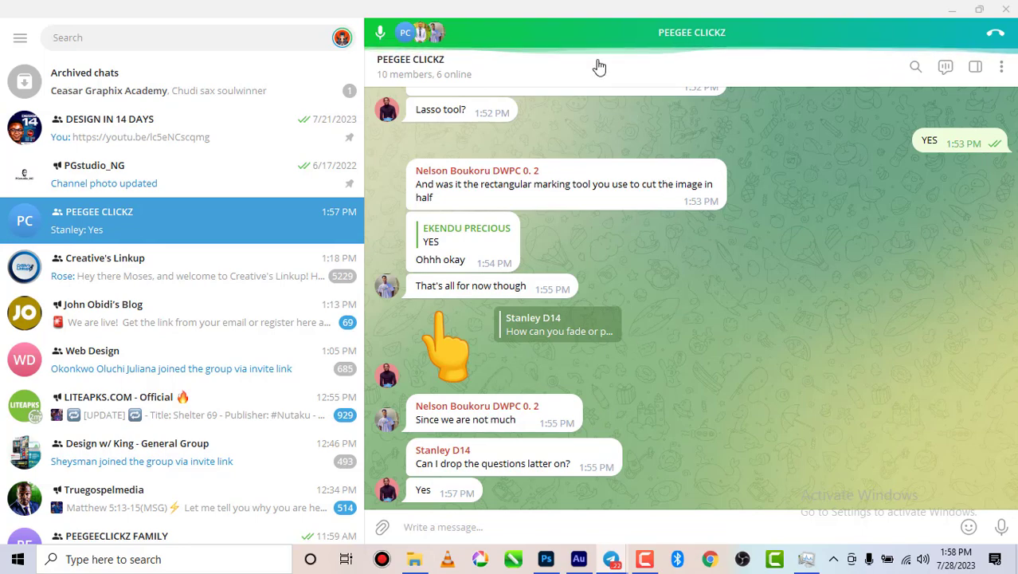
- Open the PEEGEE CLICKZ group's video chat and leave it with the End video chat option enabled
left_click(549, 36)
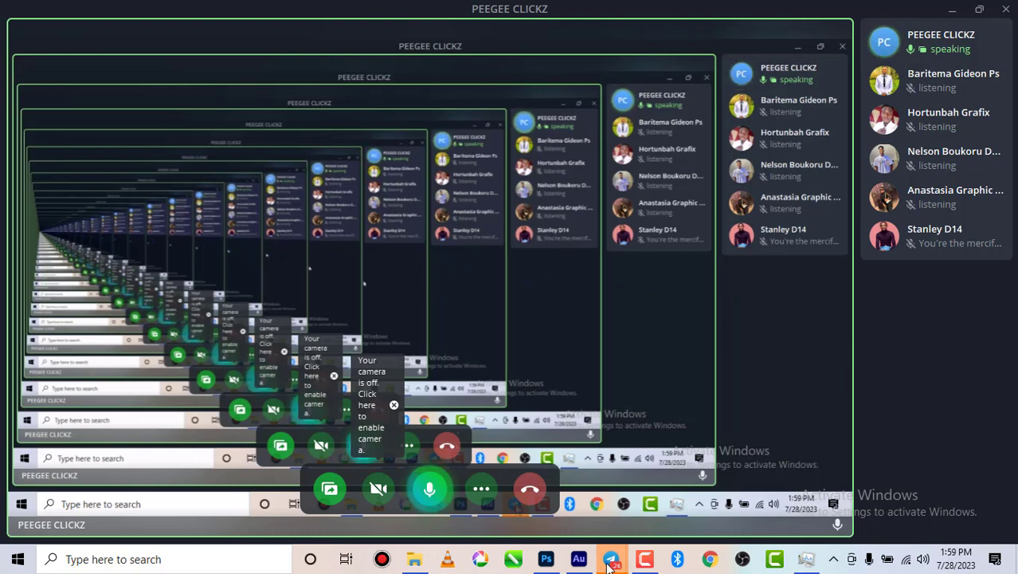
mouse_move(610, 563)
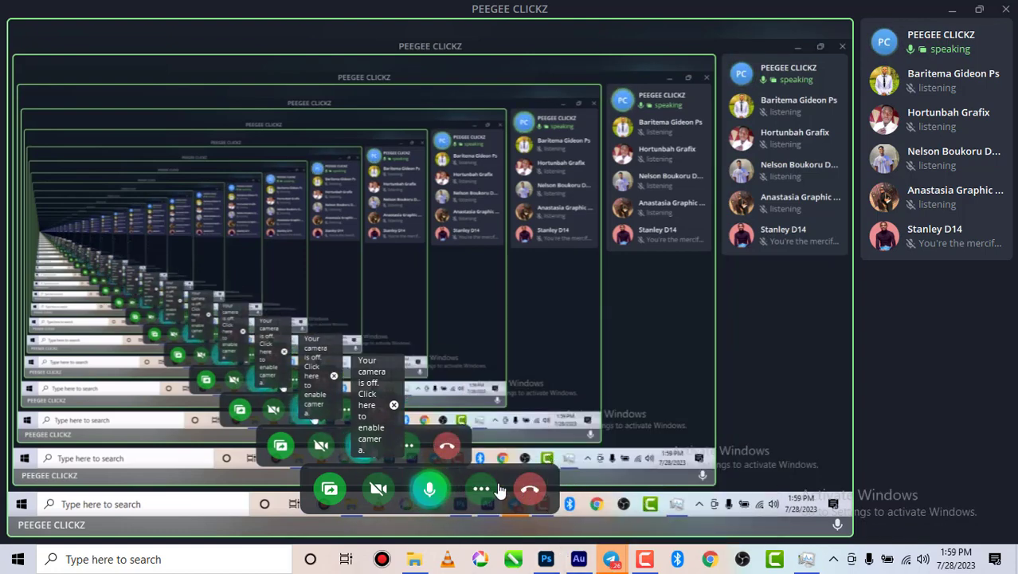
left_click(528, 490)
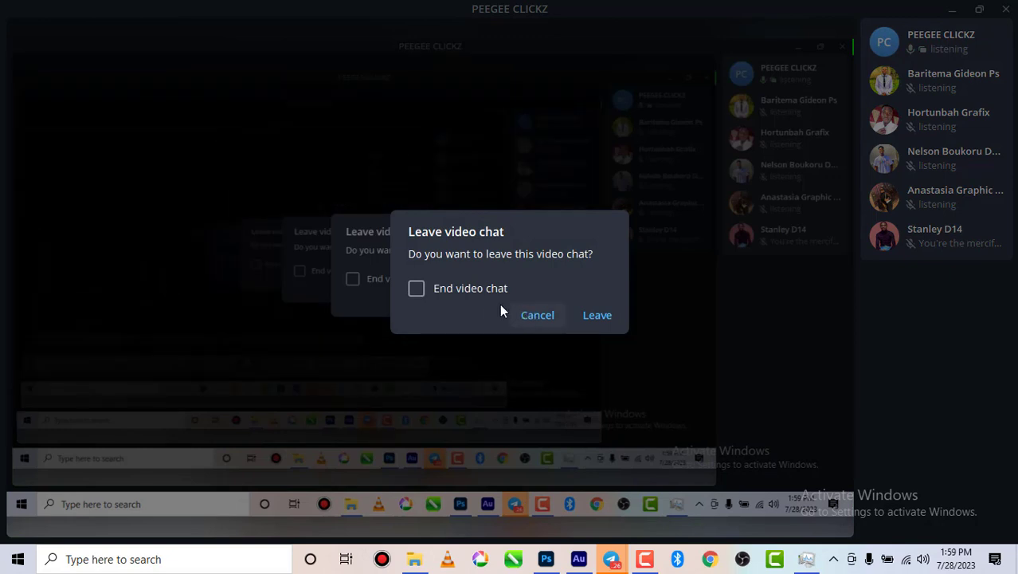
left_click(421, 288)
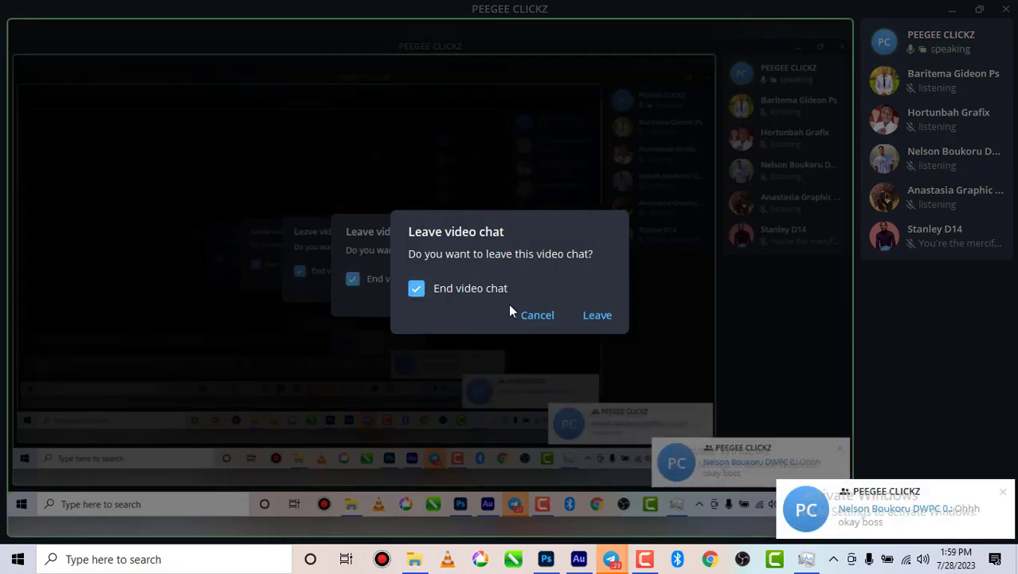
left_click(590, 322)
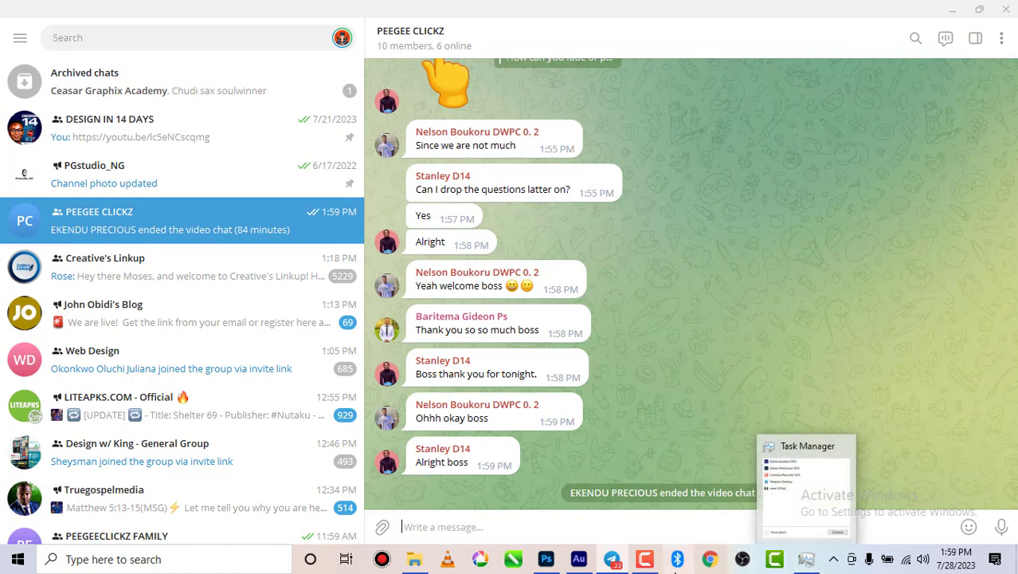
mouse_move(639, 566)
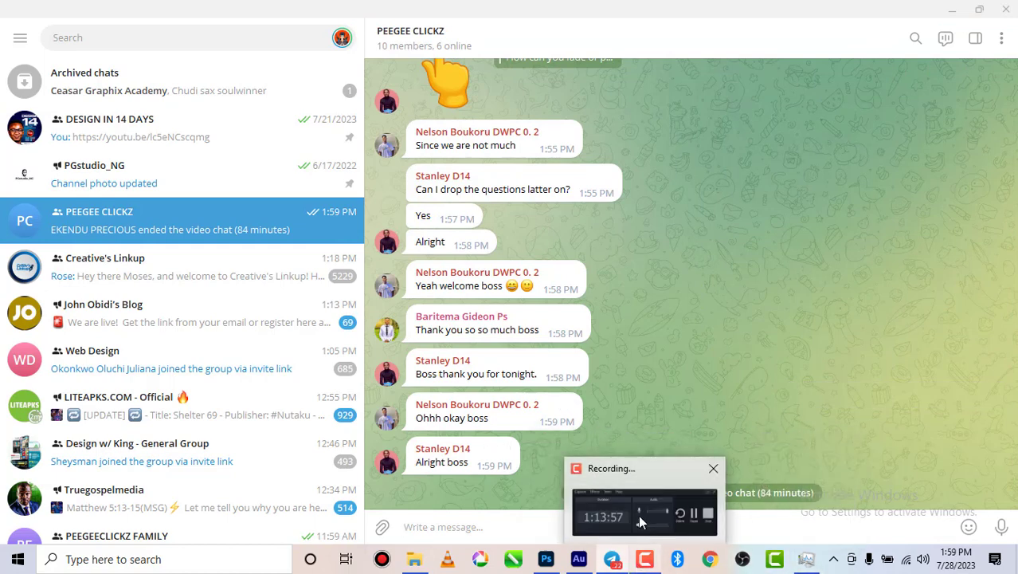